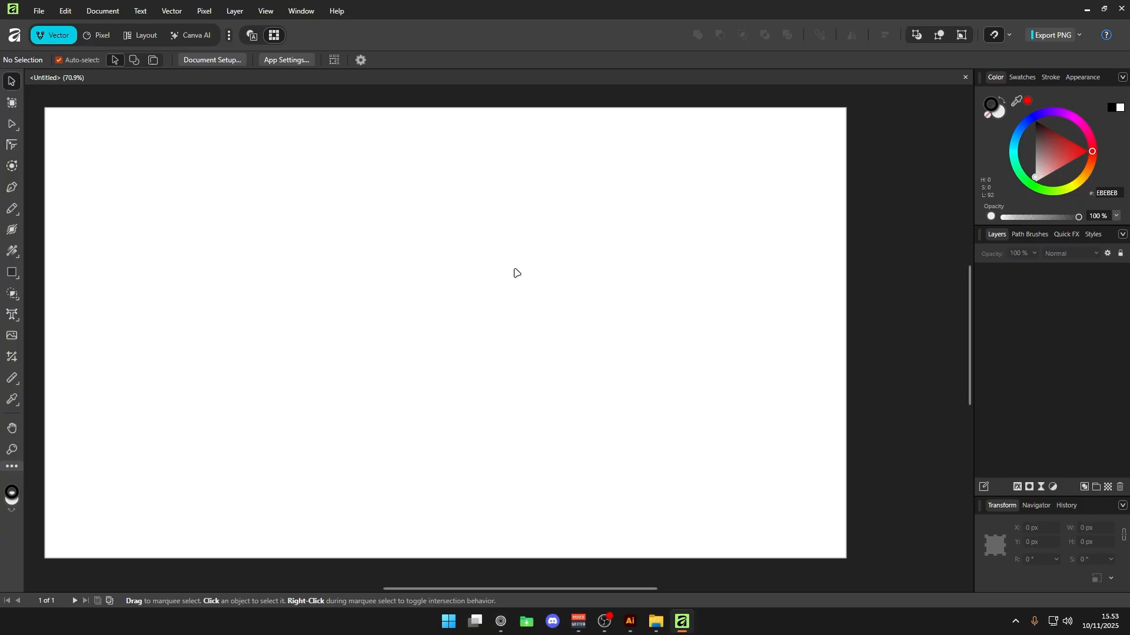
scroll(503, 265, "left", 2)
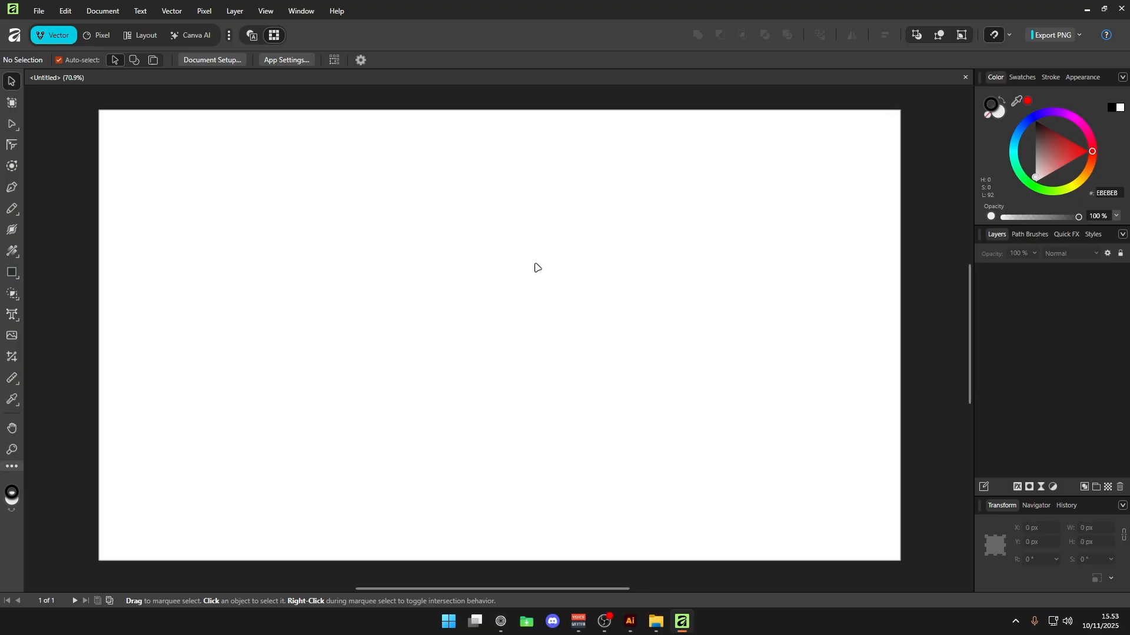
left_click_drag(545, 263, 508, 270)
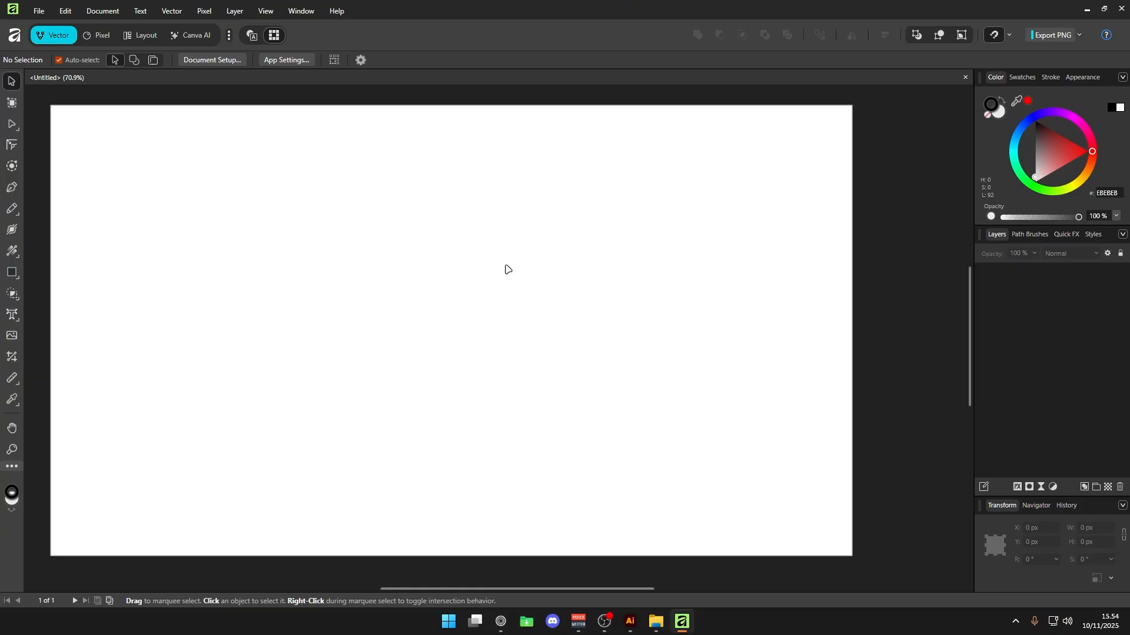
scroll(506, 266, "left", 1)
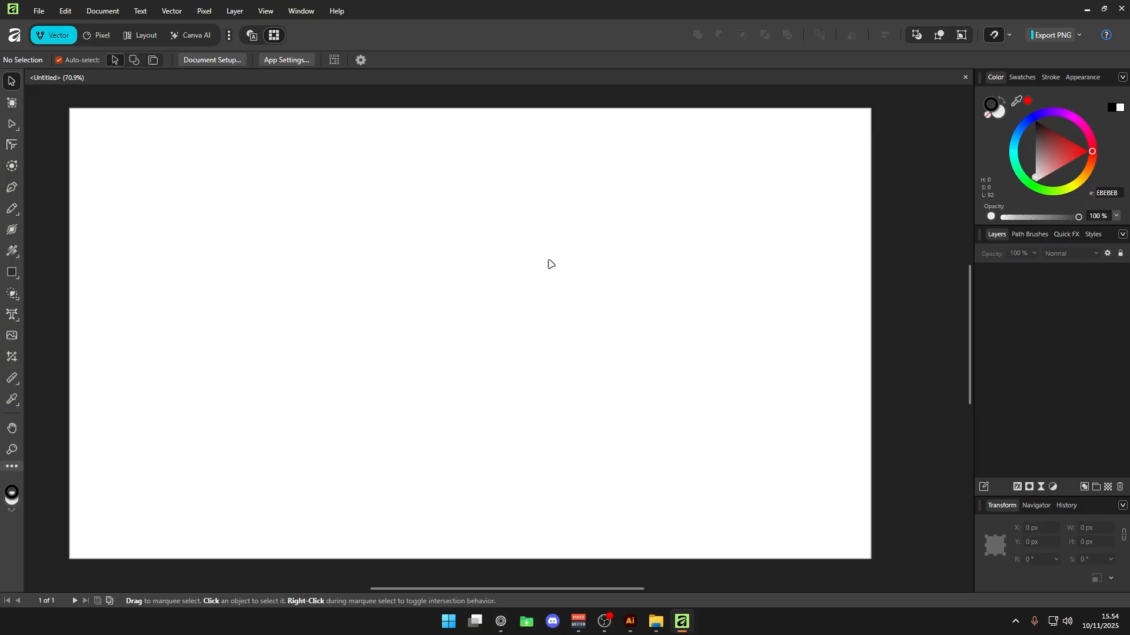
scroll(524, 263, "right", 1)
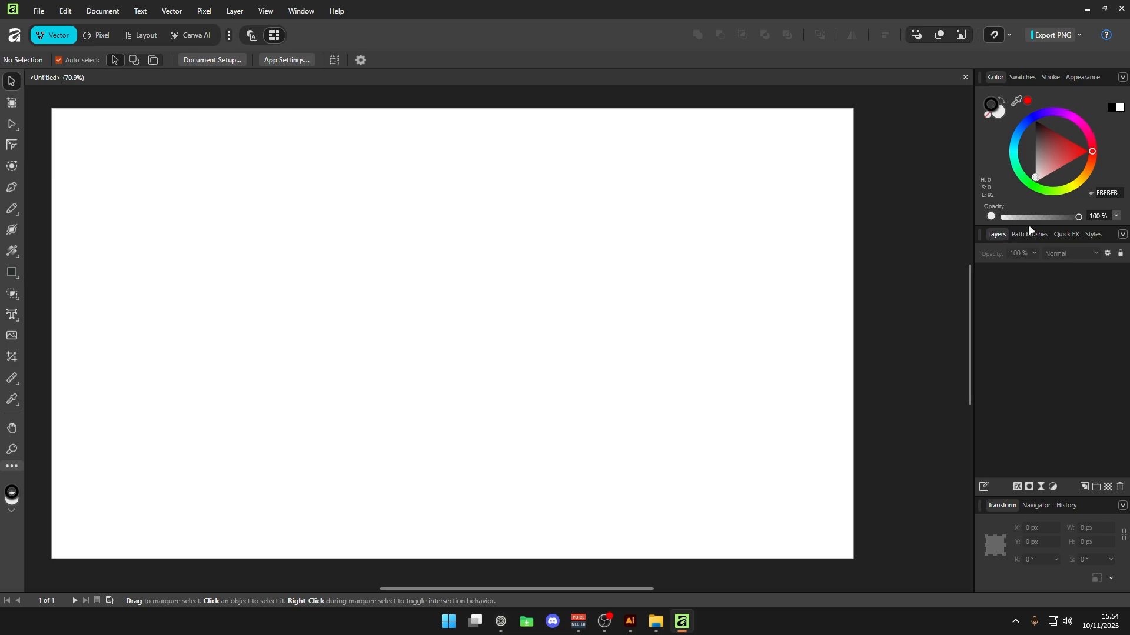
scroll(504, 208, "left", 2)
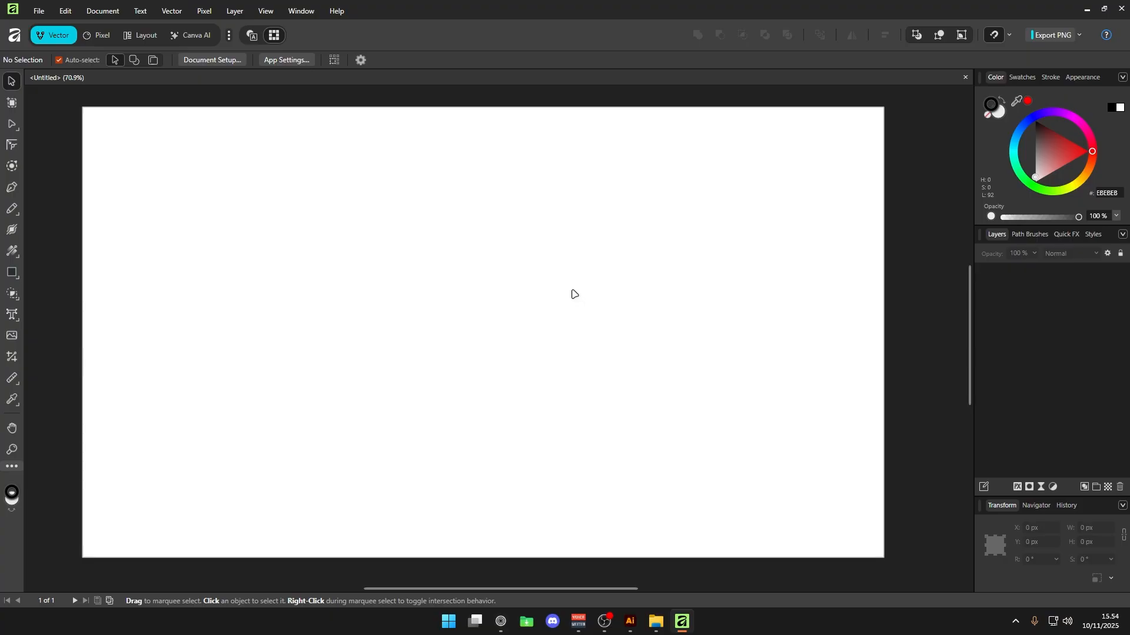
scroll(530, 290, "down", 1)
scroll(373, 285, "up", 1)
scroll(355, 298, "up", 1)
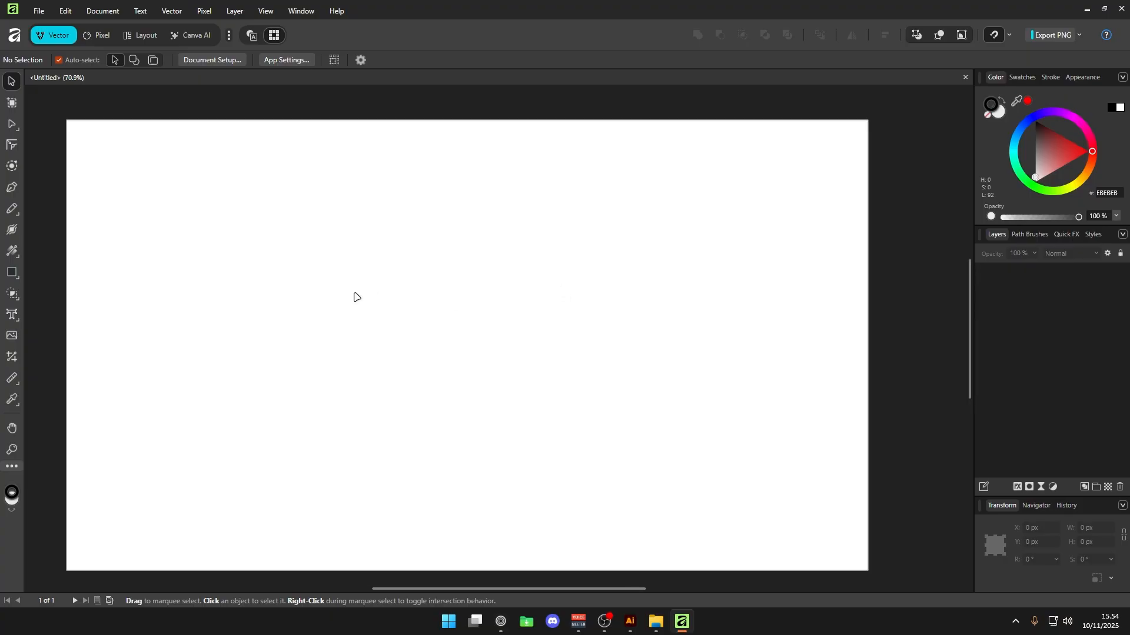
scroll(447, 282, "left", 2)
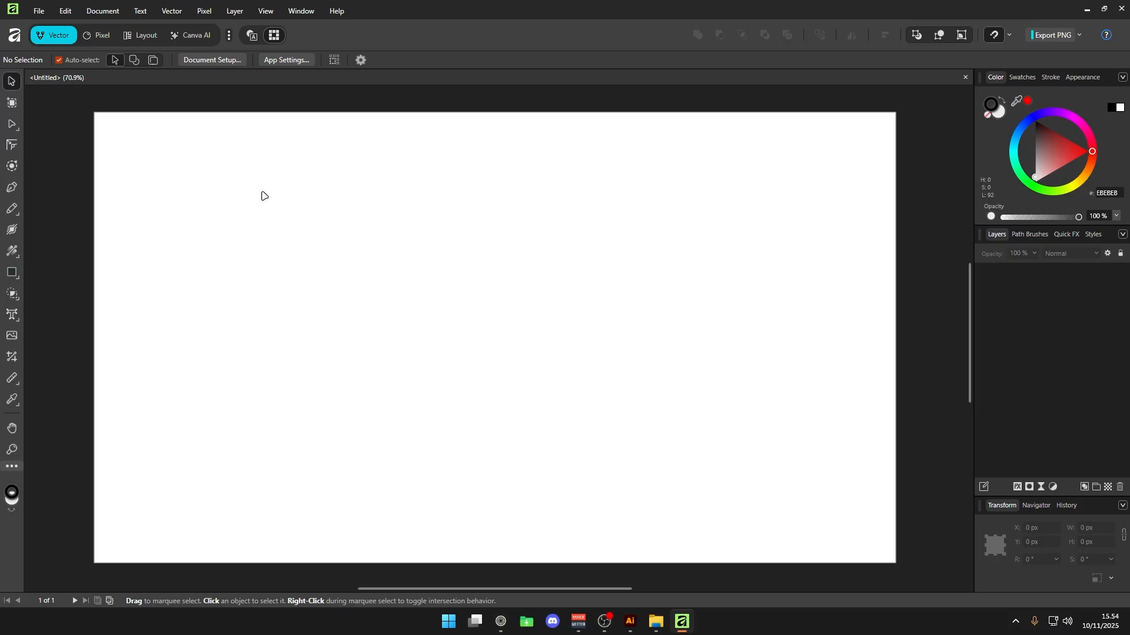
scroll(423, 277, "right", 2)
scroll(424, 276, "down", 1)
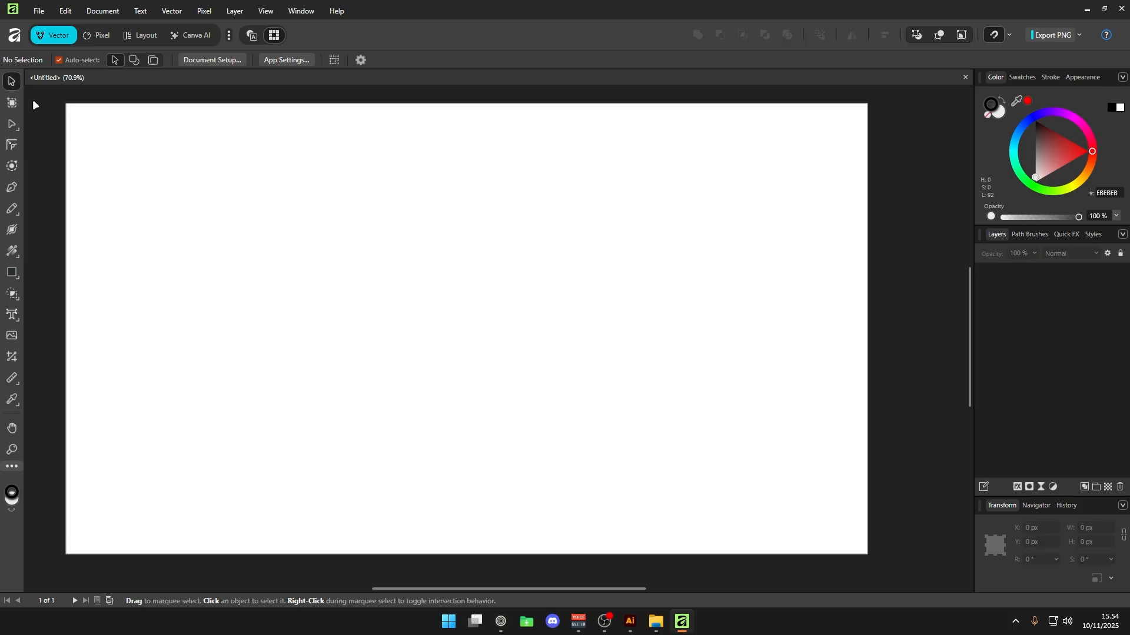
scroll(498, 353, "left", 1)
scroll(499, 352, "up", 1)
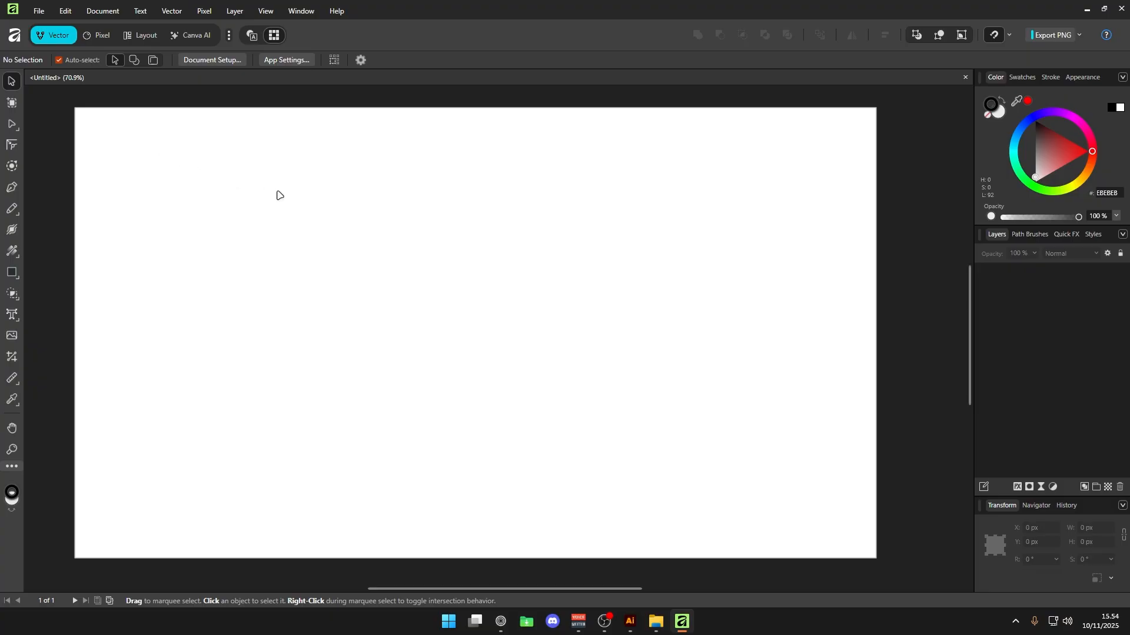
Draw a rectangle about 499 by 378 px in the upper-left part of the page and select it.
key("m")
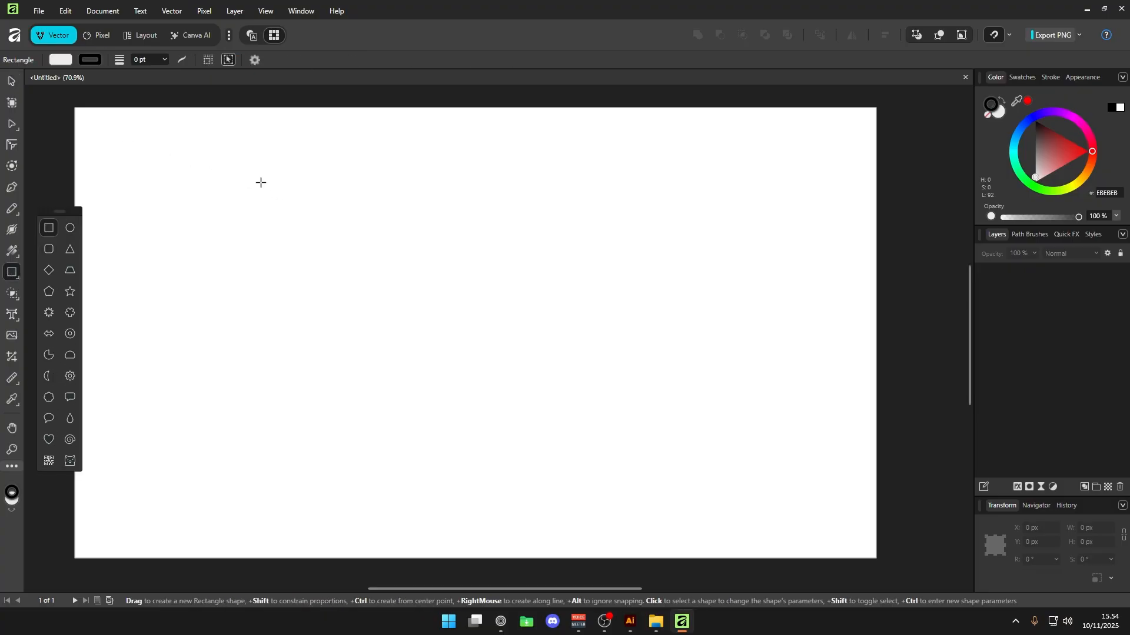
left_click_drag(204, 155, 413, 313)
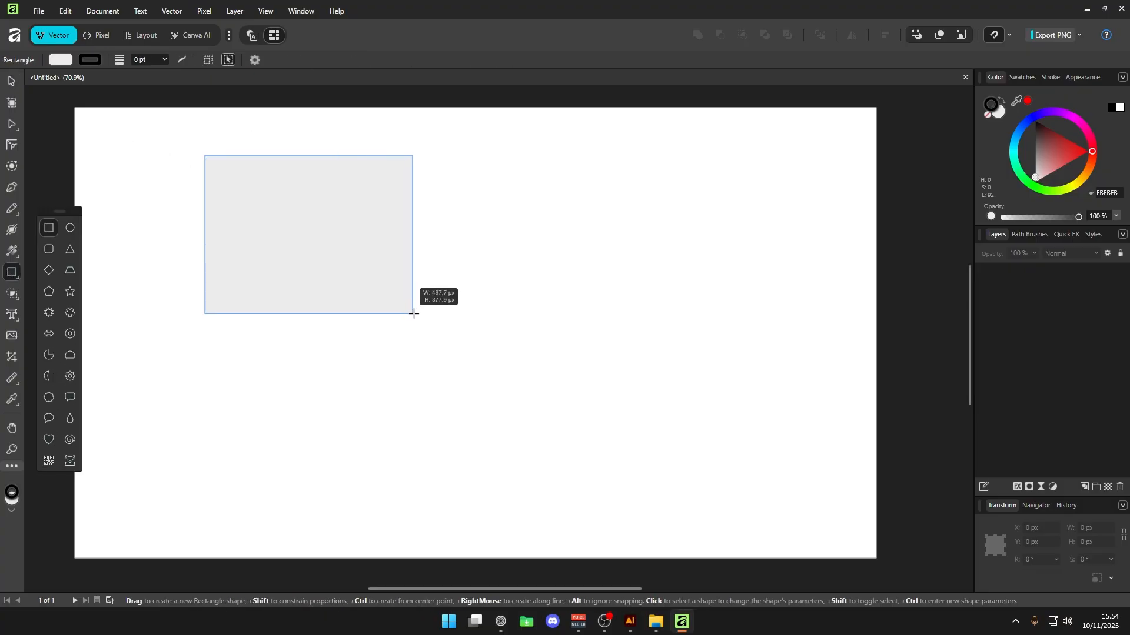
key("a")
left_click(301, 171)
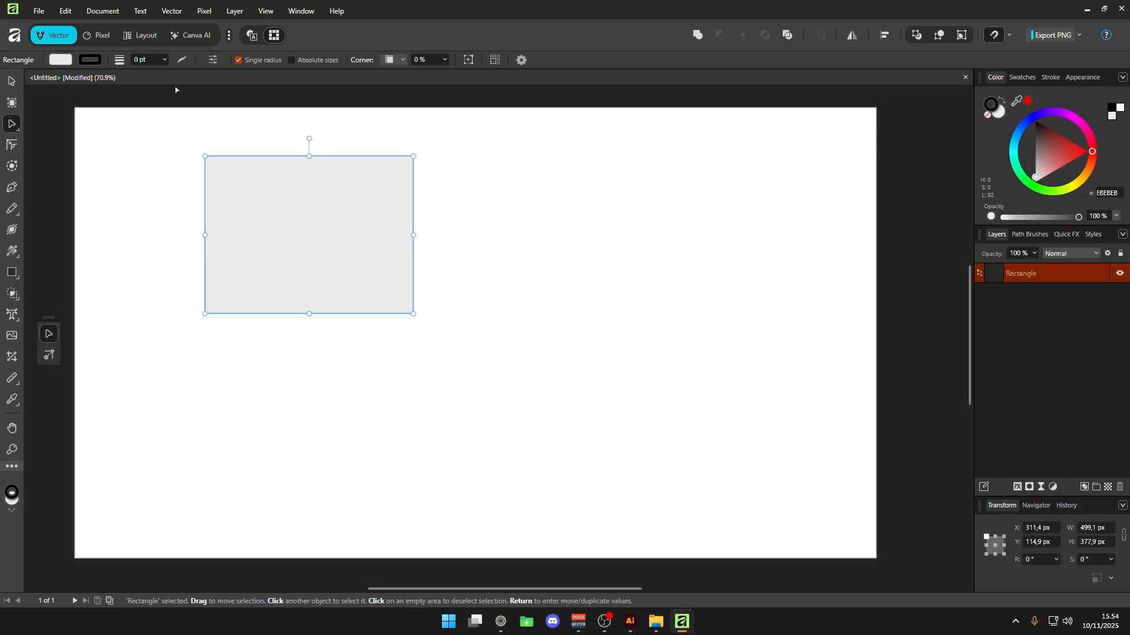
Open the application's Settings dialog.
left_click(39, 11)
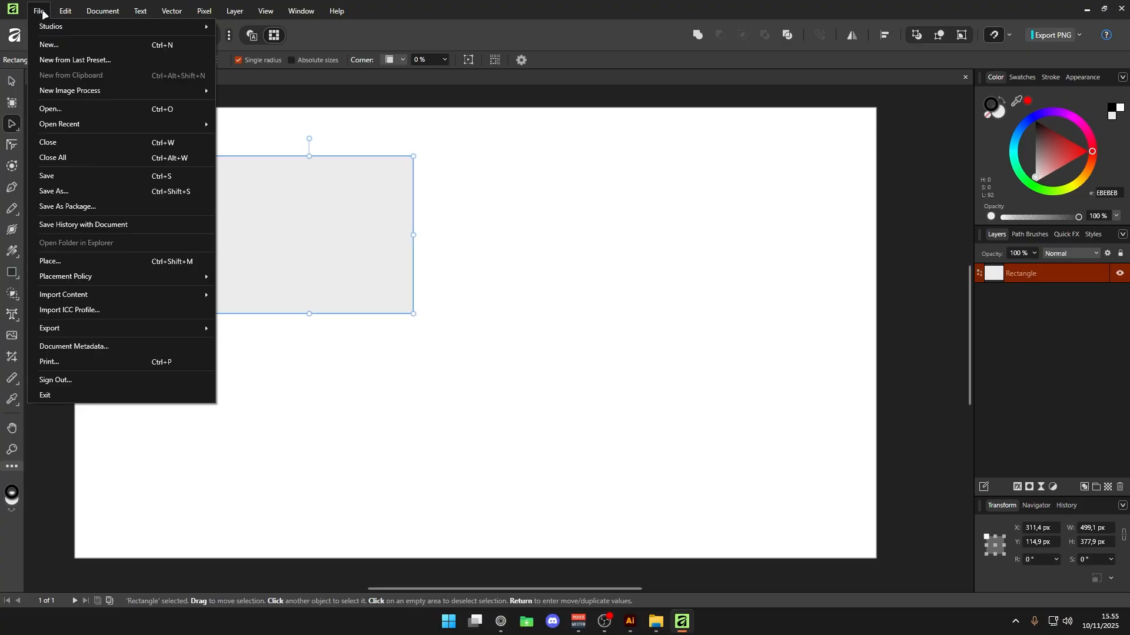
left_click(46, 12)
left_click(64, 13)
key("ctrl+f")
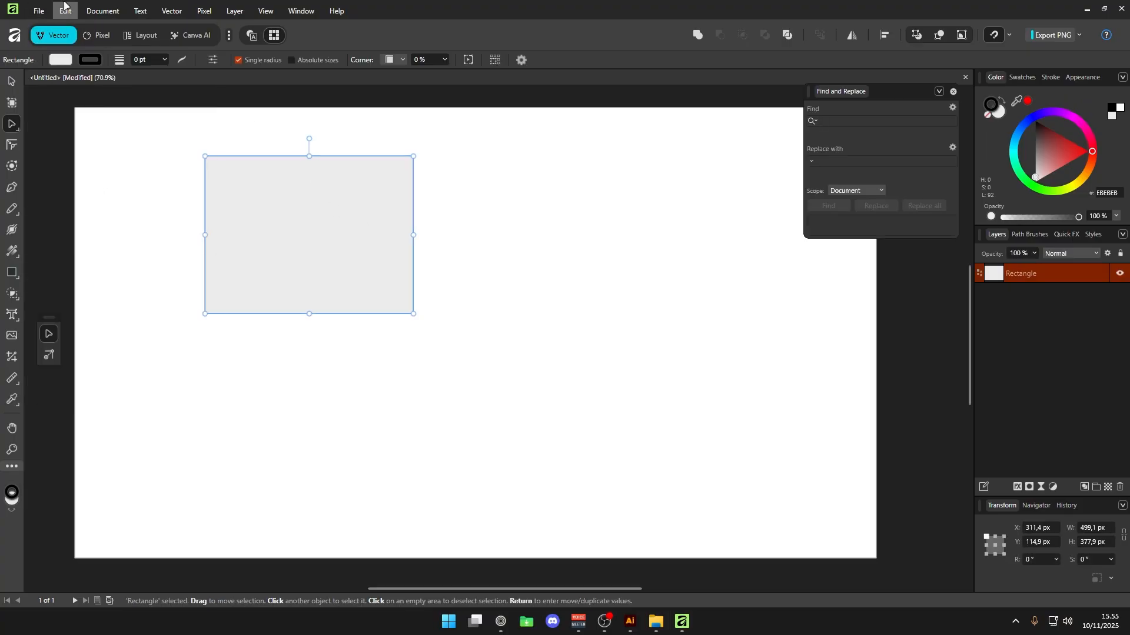
left_click(66, 8)
left_click(106, 242)
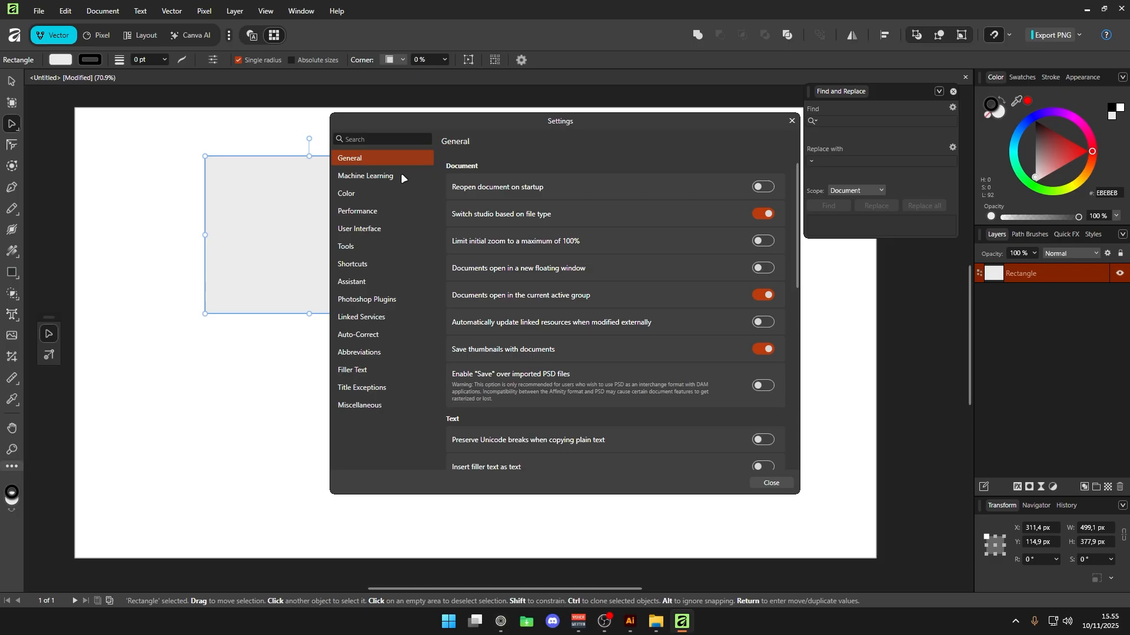
Set the CMYK color profile to Coated FOGRA39 (ISO 12647-2:2004) in the Color settings.
left_click(398, 177)
left_click(398, 161)
scroll(616, 253, "down", 3)
scroll(524, 172, "up", 3)
left_click(364, 175)
left_click(353, 193)
left_click(733, 218)
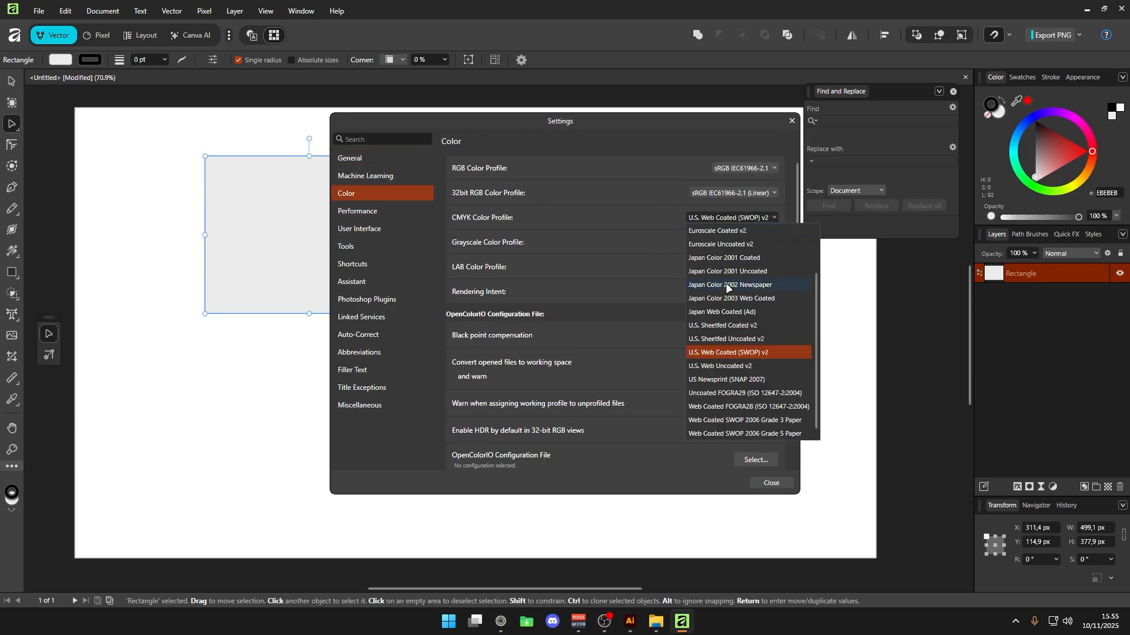
scroll(739, 282, "up", 1)
left_click(727, 258)
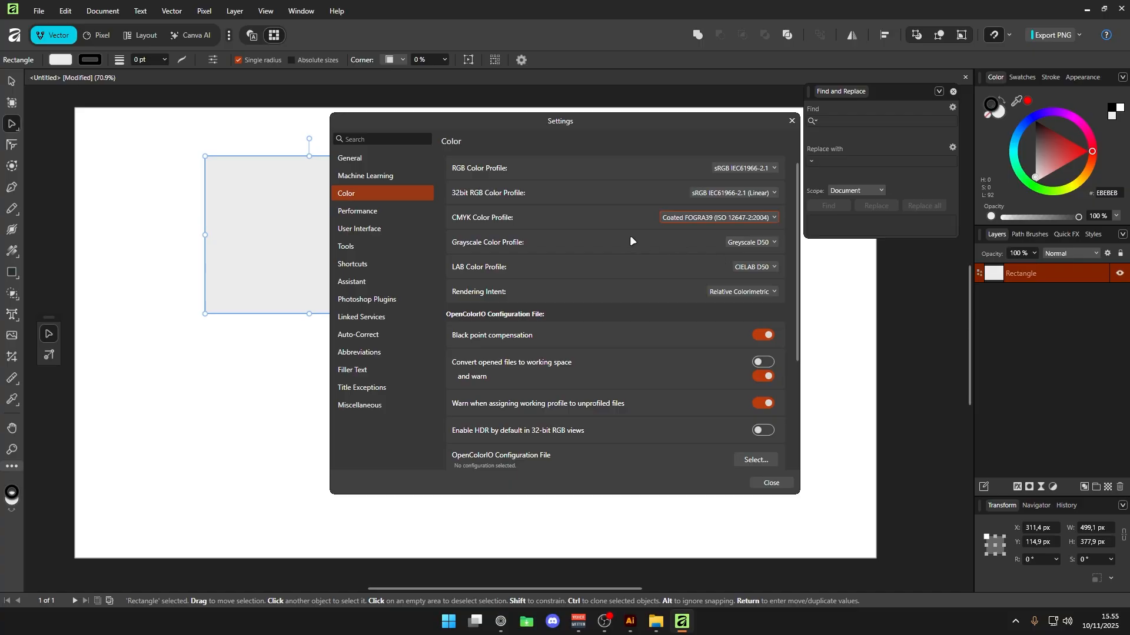
Set the tool handle size to Large in the Tools settings.
scroll(597, 274, "down", 3)
scroll(607, 277, "down", 2)
left_click(415, 211)
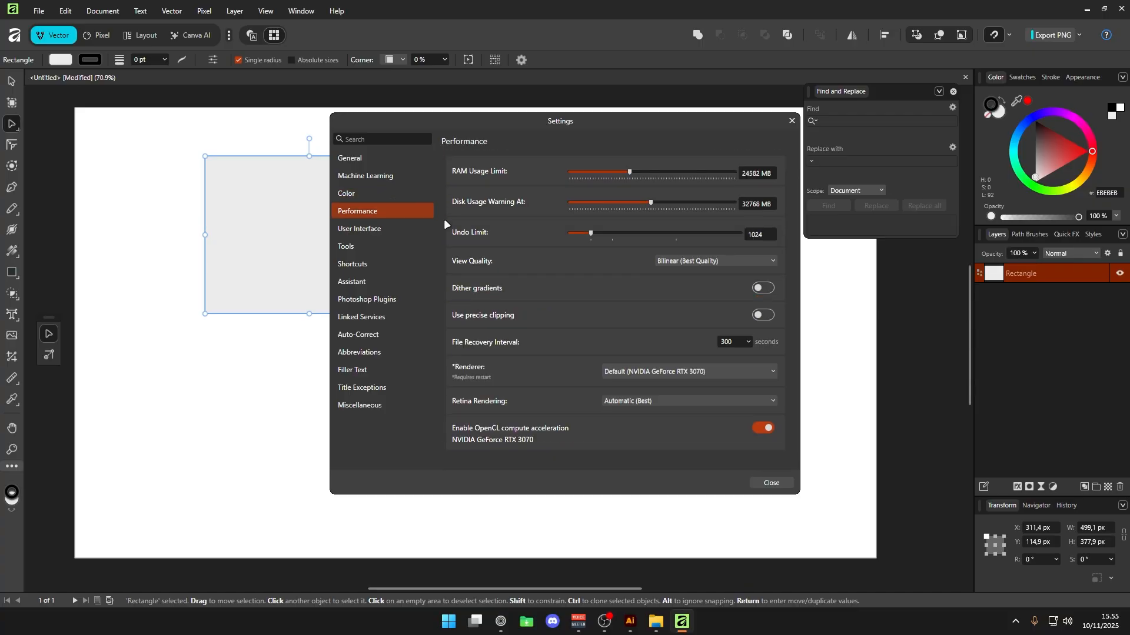
left_click(406, 229)
left_click(669, 259)
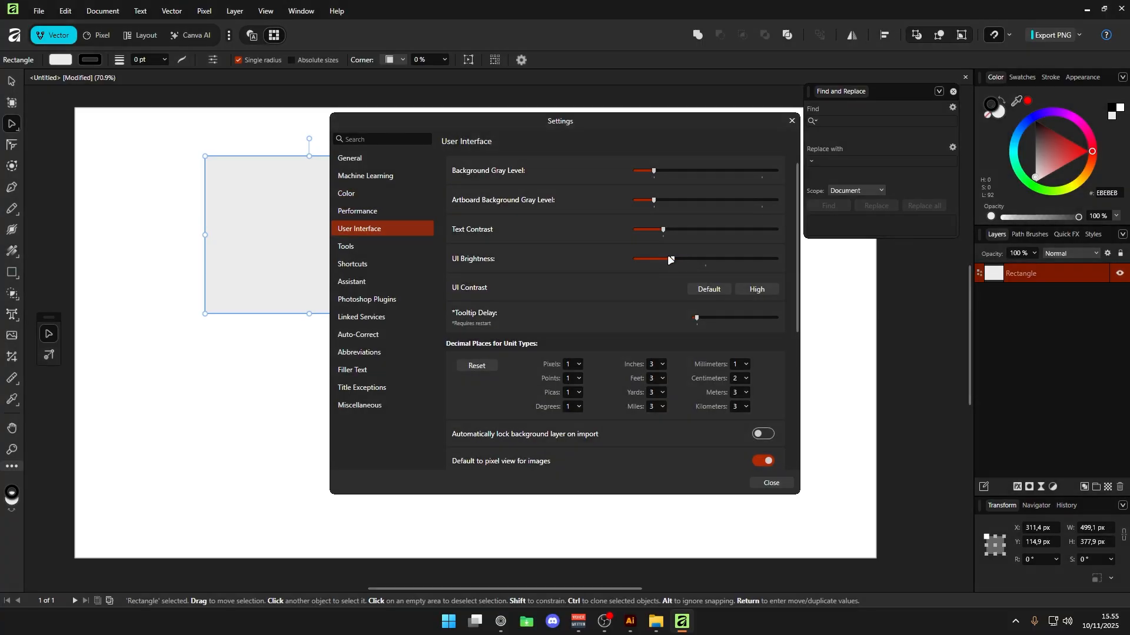
scroll(530, 279, "down", 2)
left_click(409, 246)
left_click(767, 171)
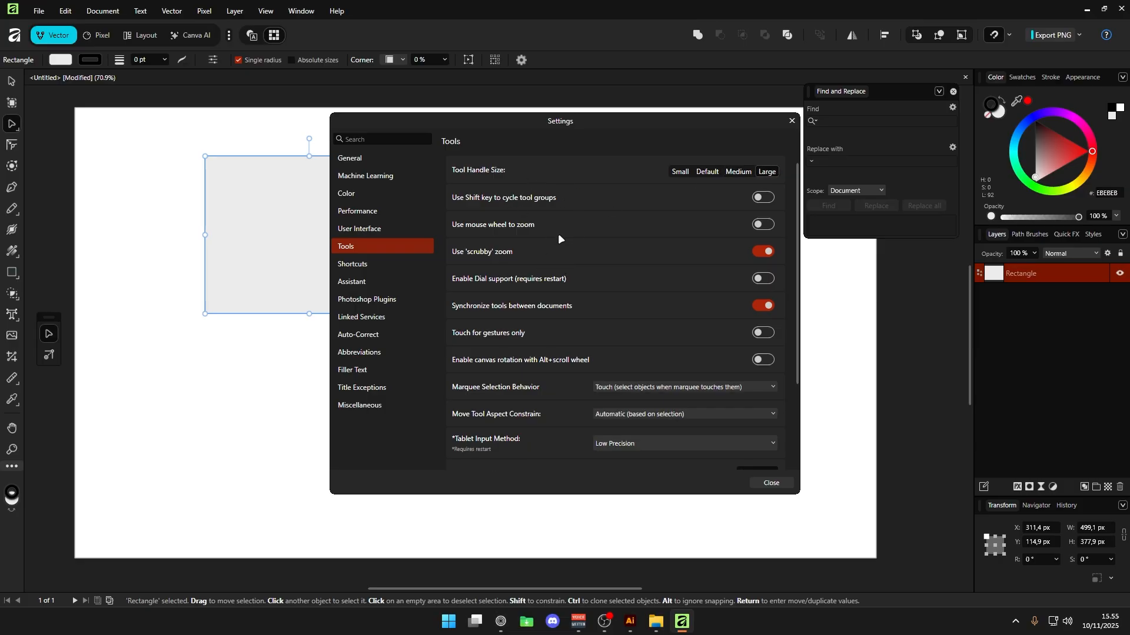
scroll(517, 311, "down", 3)
scroll(517, 311, "up", 3)
Enable Auto-Correct in the settings and check the languages offered for text replacement.
left_click(412, 264)
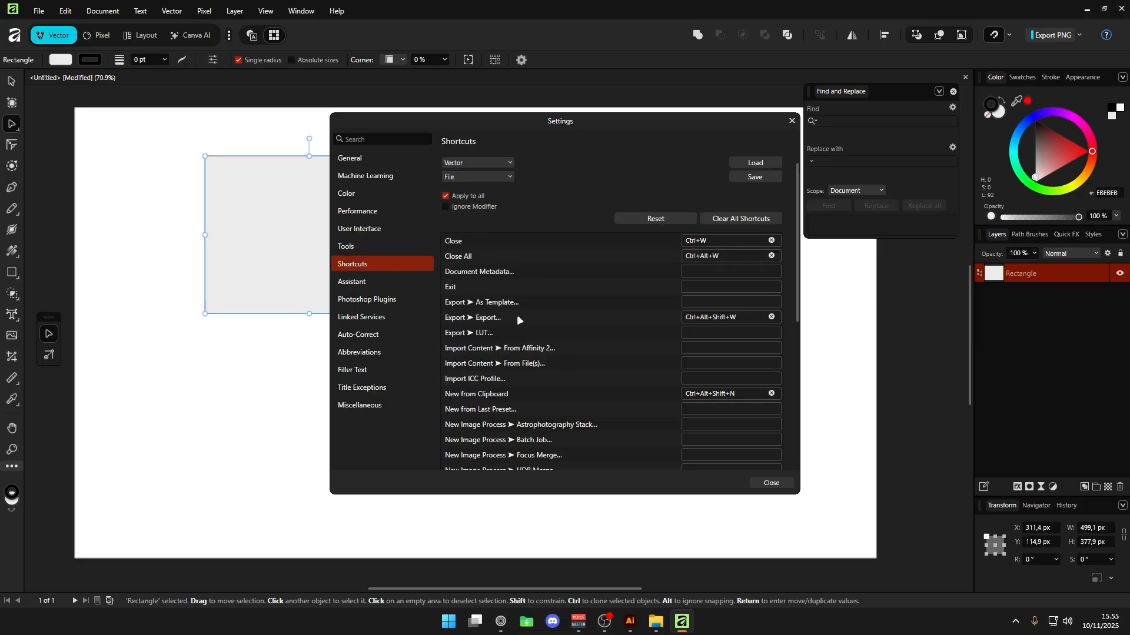
left_click(378, 281)
scroll(553, 291, "down", 2)
left_click(408, 299)
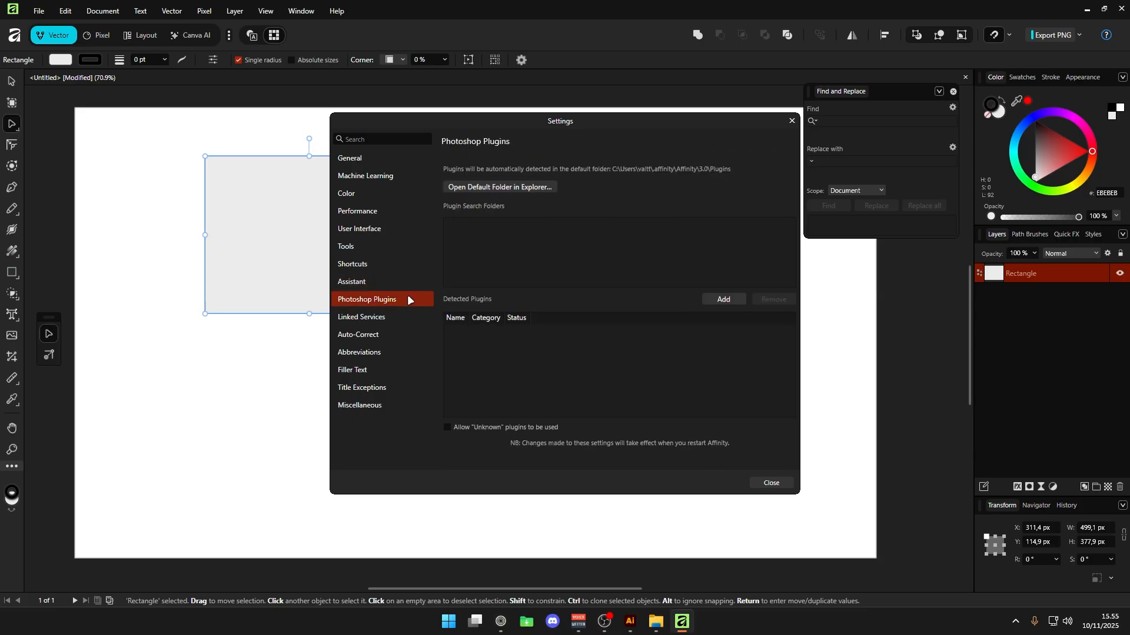
left_click(404, 316)
left_click(403, 335)
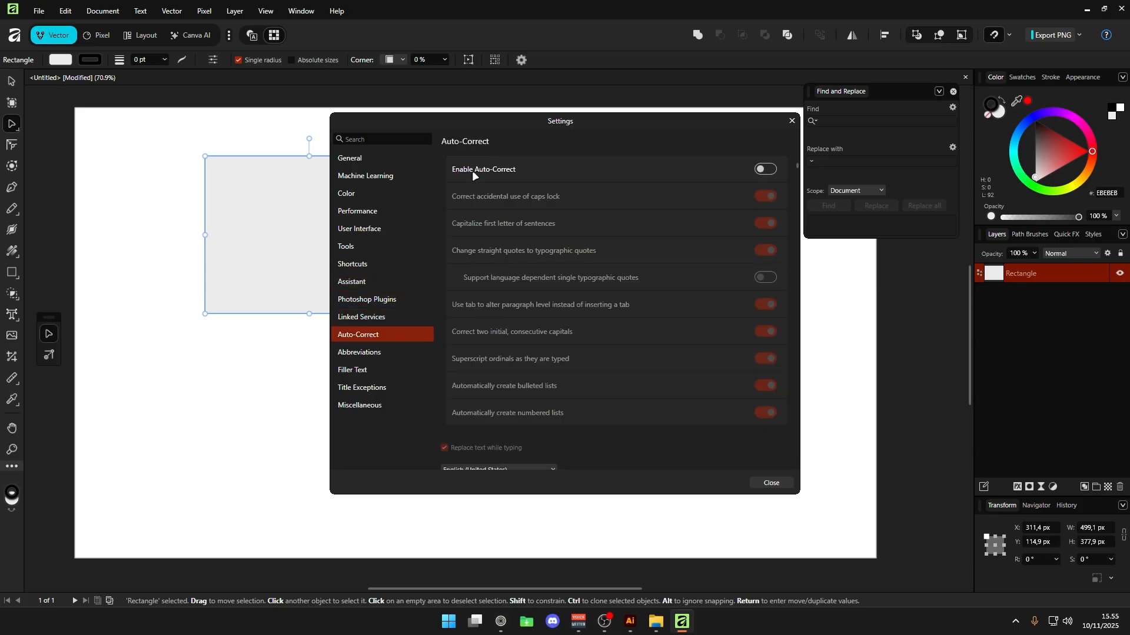
left_click(763, 169)
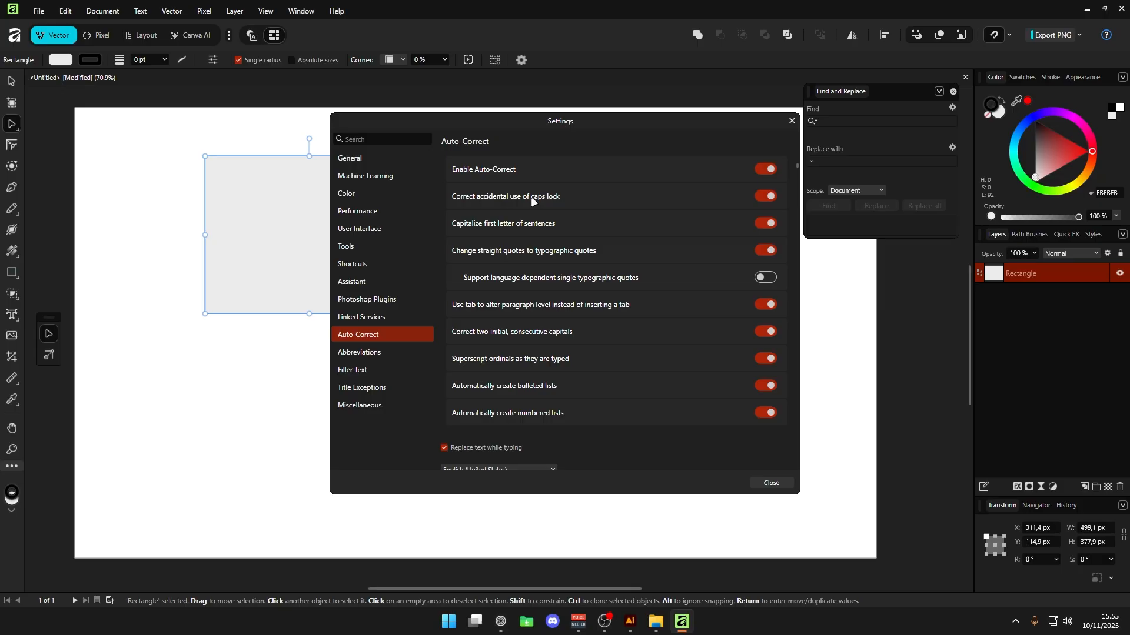
scroll(531, 200, "down", 5)
left_click(504, 244)
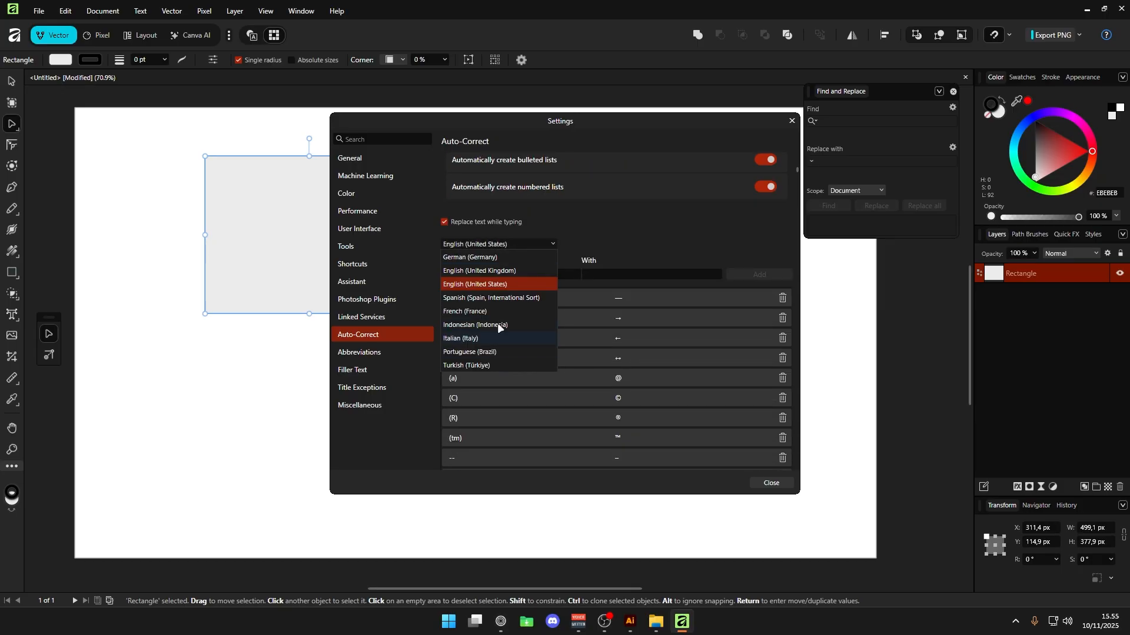
left_click(478, 244)
Look through the remaining settings categories, including Filler Text, Miscellaneous, General, Color and User Interface, for the zoom behavior option.
left_click(391, 353)
left_click(386, 371)
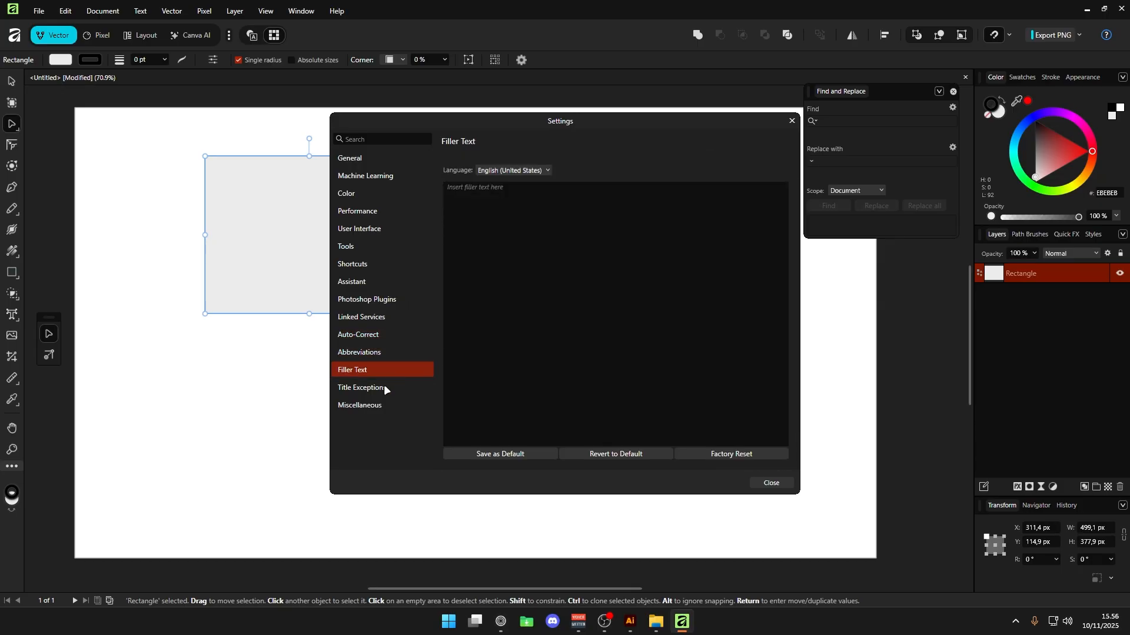
left_click(387, 385)
left_click(390, 374)
left_click(380, 405)
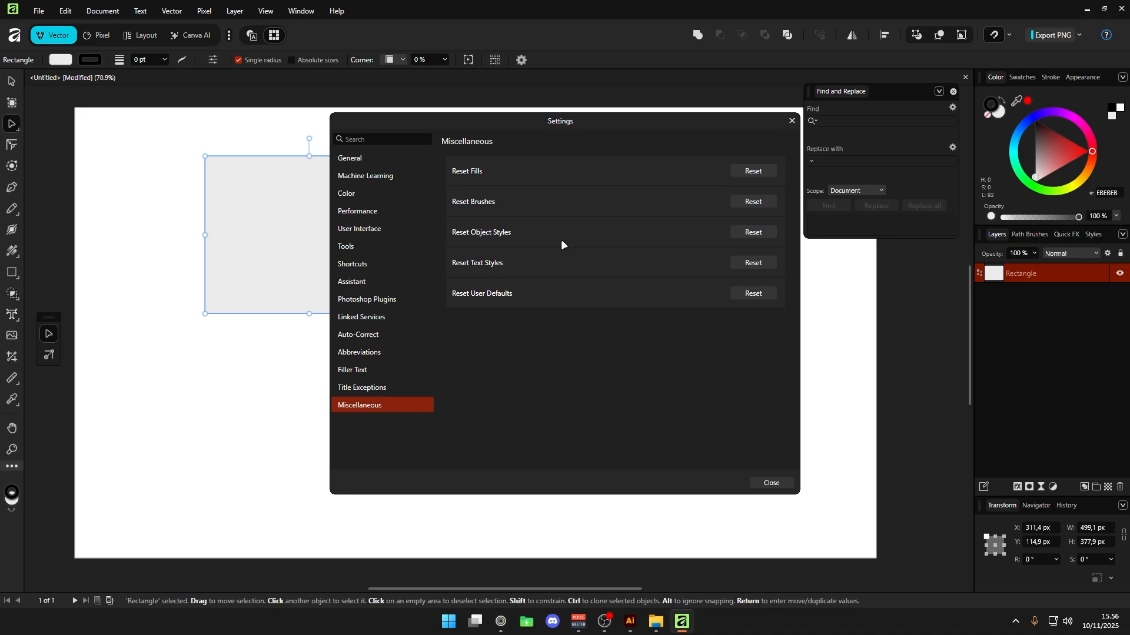
left_click(387, 161)
scroll(540, 282, "down", 10)
left_click(376, 193)
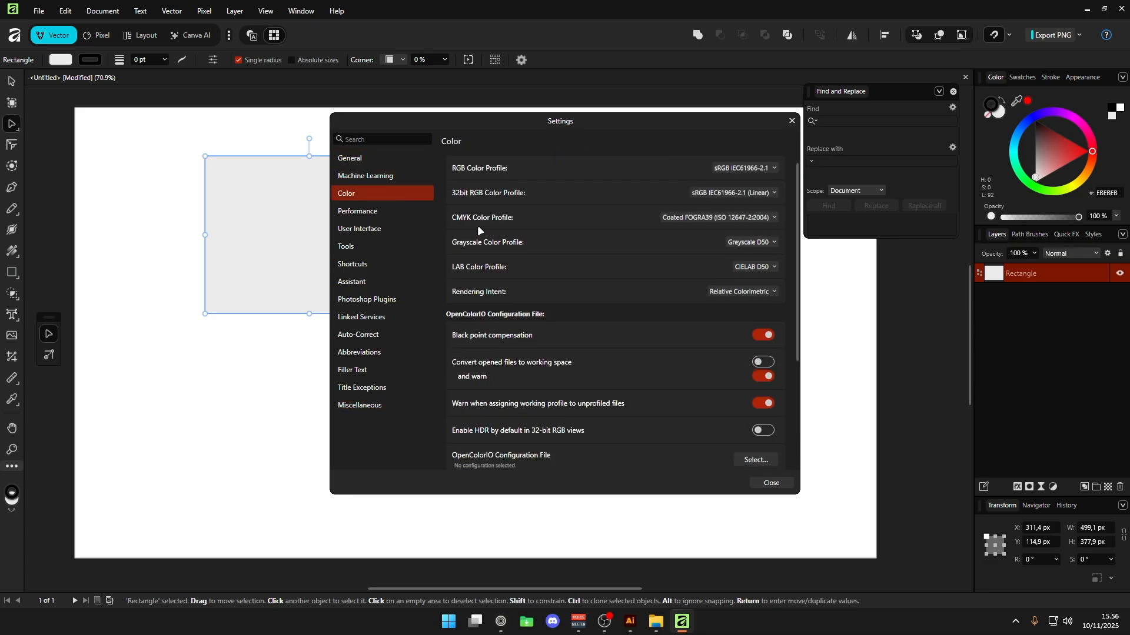
scroll(580, 303, "down", 3)
scroll(573, 291, "down", 1)
left_click(402, 213)
left_click(403, 227)
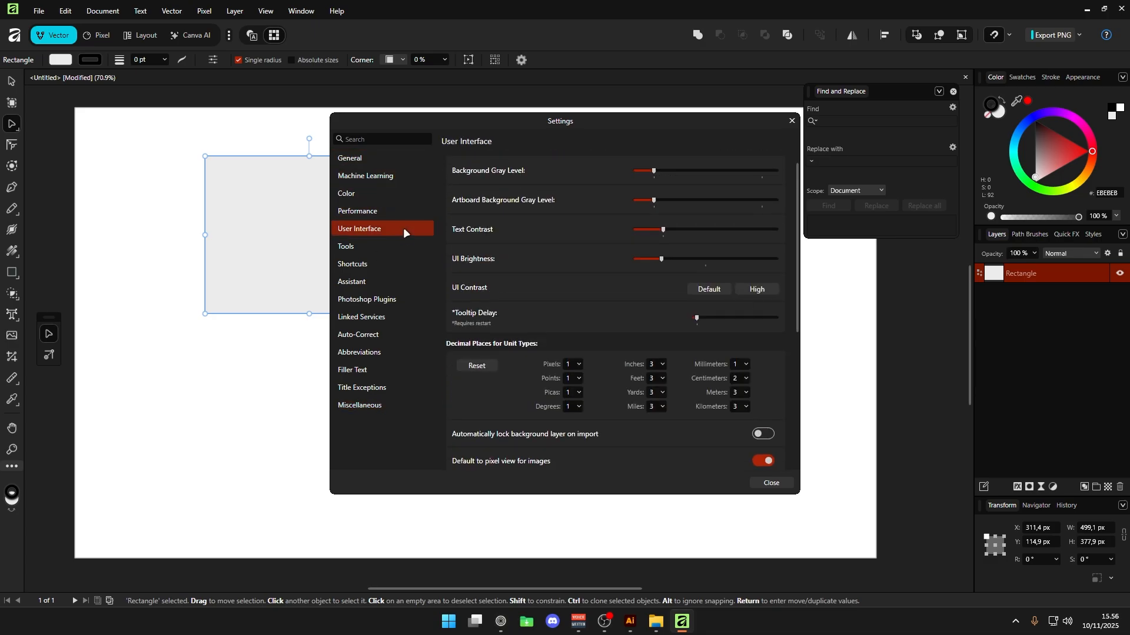
left_click(367, 299)
Search the settings for "zoom", toggle the option to use the mouse wheel to zoom, and close the settings.
left_click(394, 140)
type("zoom")
scroll(594, 285, "down", 3)
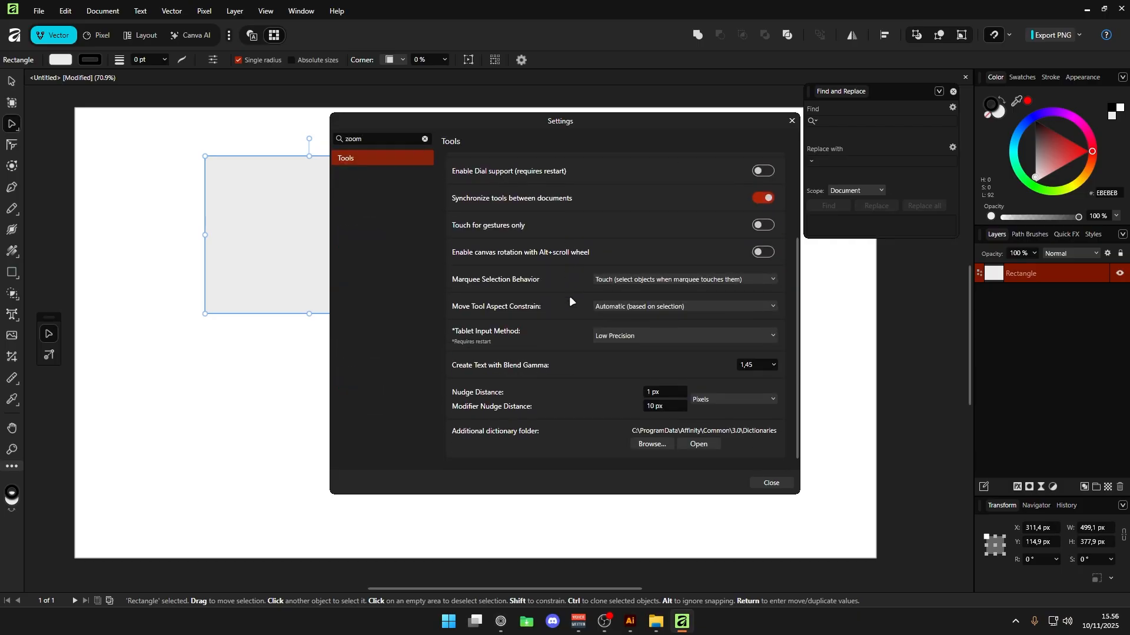
scroll(550, 368, "up", 3)
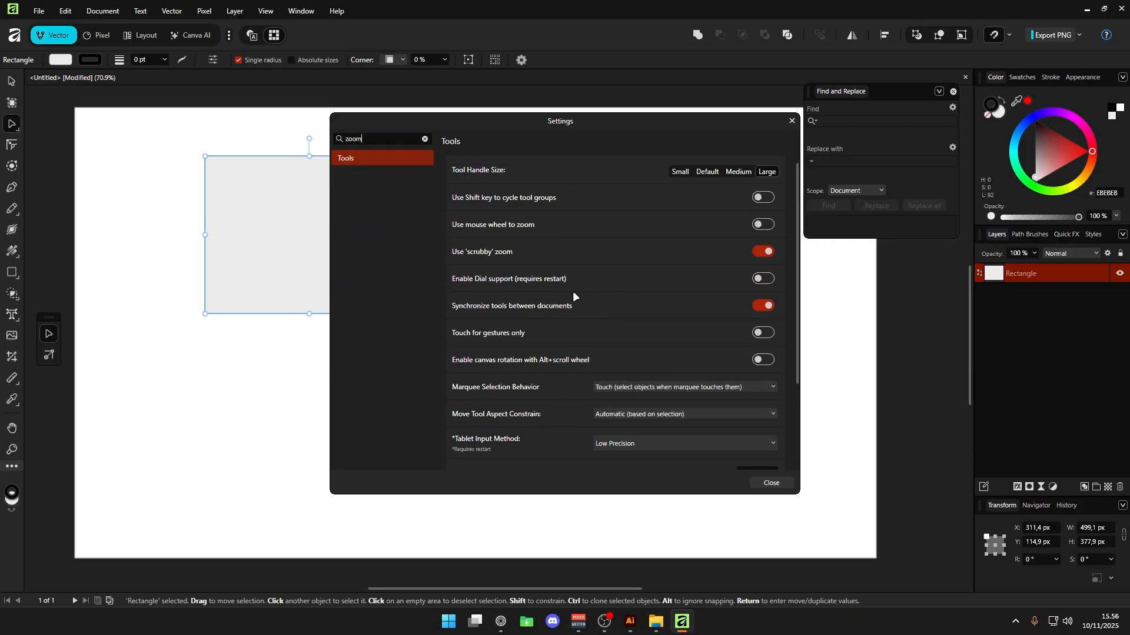
left_click(763, 224)
left_click(768, 482)
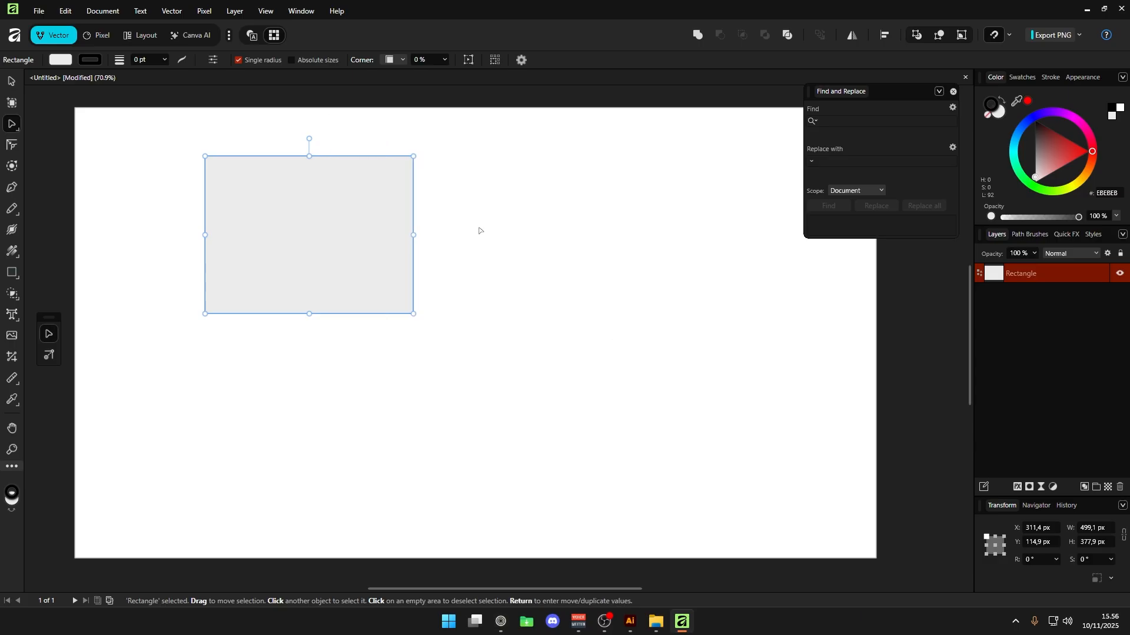
Move the rectangle slightly left on the page and draw a second rectangle to its right.
mouse_move(497, 236)
left_mouse_down()
mouse_move(553, 273)
mouse_move(552, 245)
left_mouse_up()
mouse_move(407, 204)
left_mouse_down()
mouse_move(367, 213)
mouse_move(369, 232)
left_mouse_up()
key("m")
left_click_drag(439, 202, 610, 359)
Draw an ellipse about 281 by 362 px to the right of the second rectangle.
key("m")
key("m")
left_click_drag(626, 181, 743, 333)
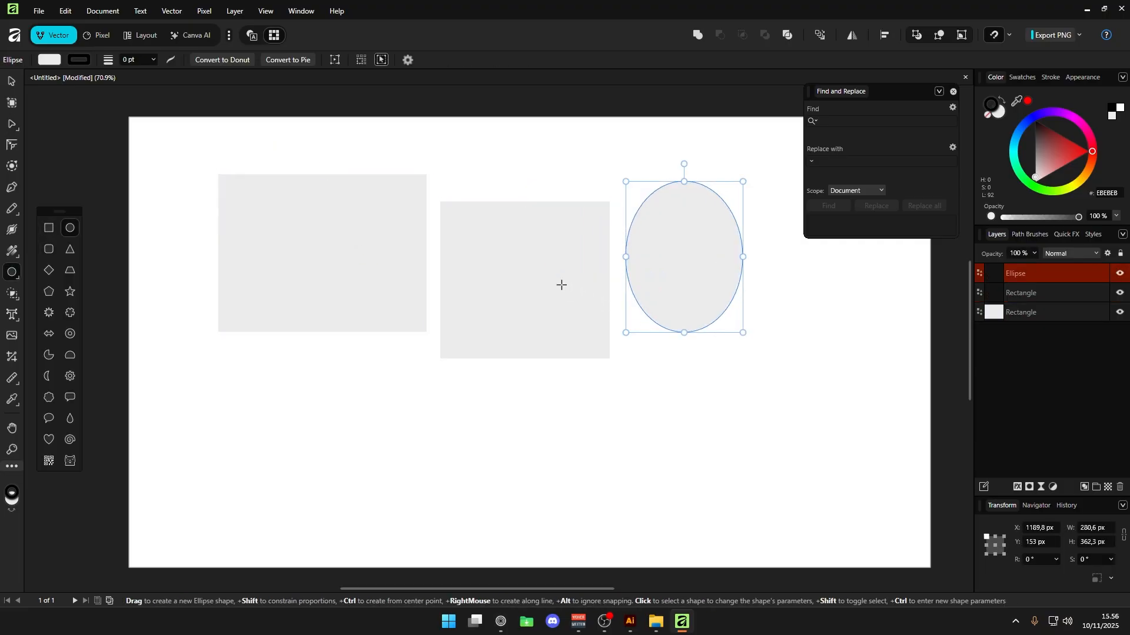
Draw a rounded rectangle about 382 by 340 px overlapping the second rectangle.
key("m")
key("m")
key("m")
key("m")
left_click_drag(477, 238, 636, 380)
Delete the rounded rectangle, the ellipse and both rectangles from the page.
key("a")
left_click(545, 283)
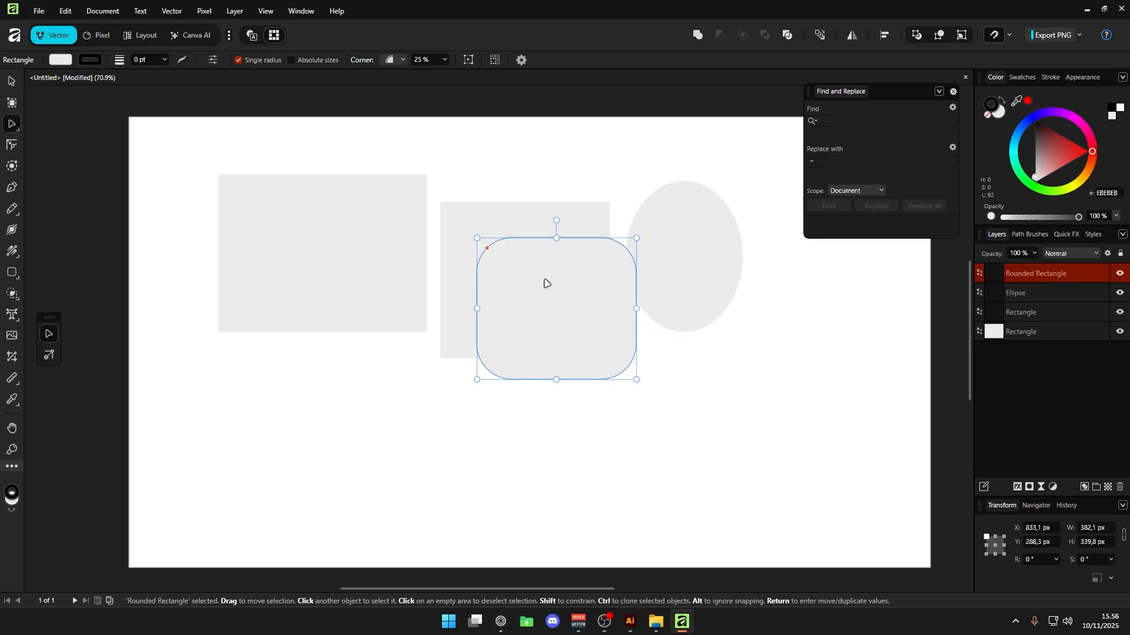
key("Delete")
left_click(580, 246)
key("Delete")
key("Delete")
key("Delete")
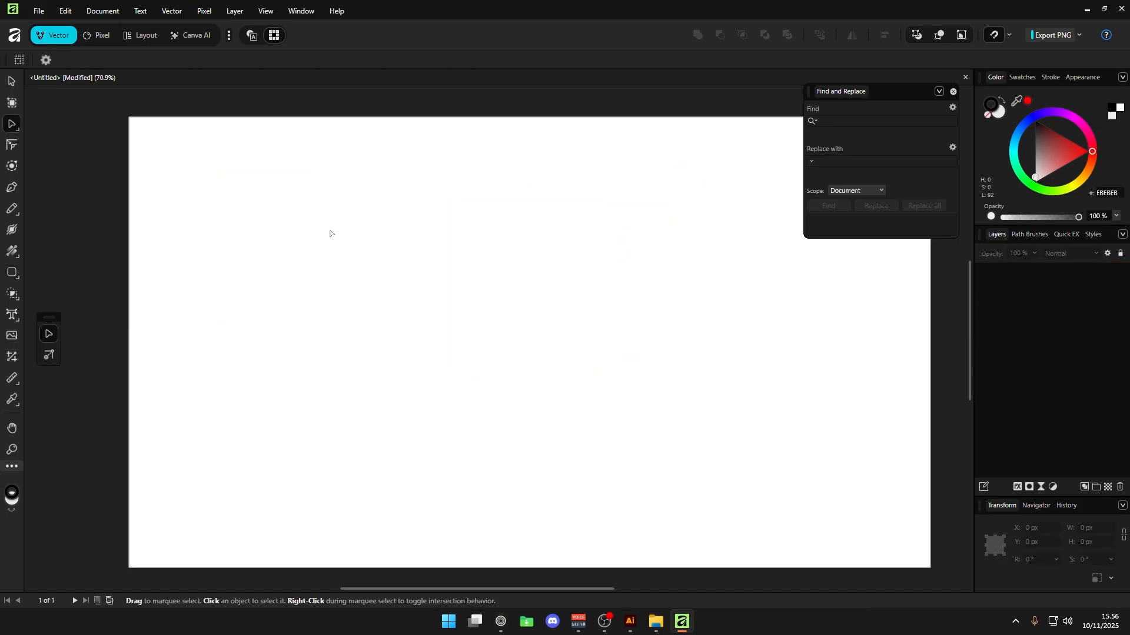
Open the application settings and look through the User Interface, Title Exceptions and Miscellaneous pages.
left_click(65, 11)
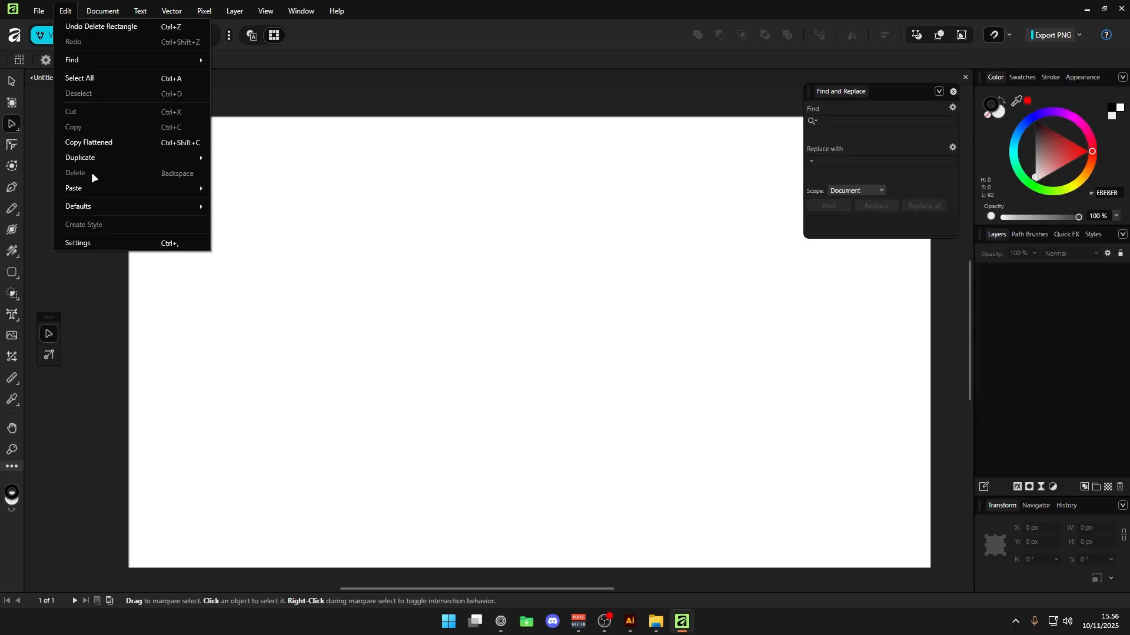
left_click(100, 243)
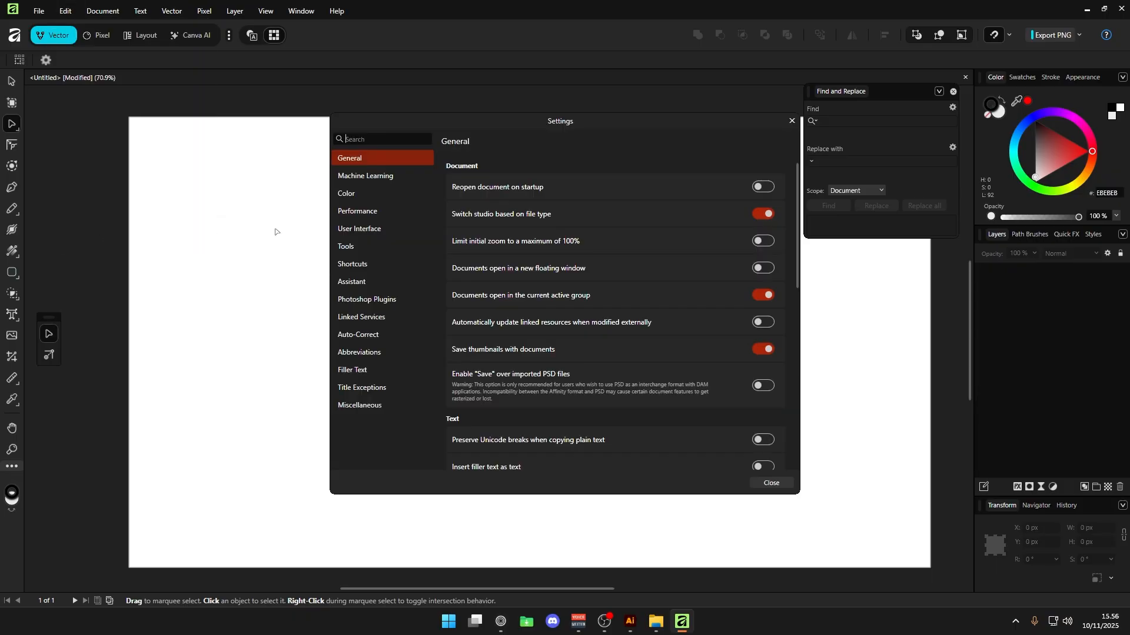
left_click(376, 229)
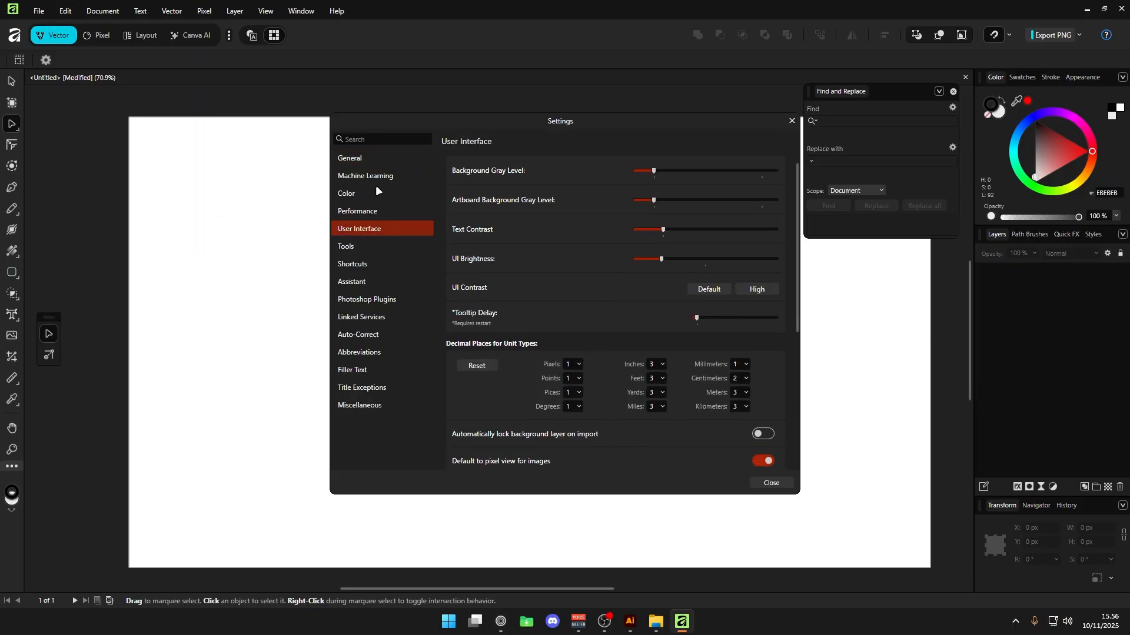
scroll(452, 330, "down", 5)
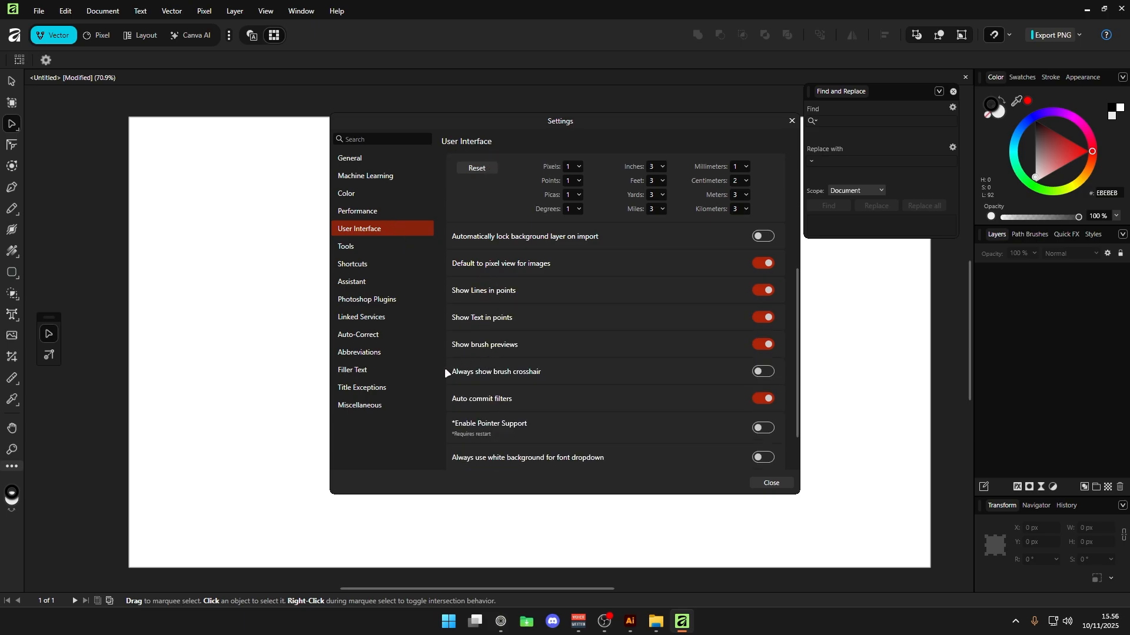
left_click(377, 406)
left_click(391, 390)
left_click(391, 402)
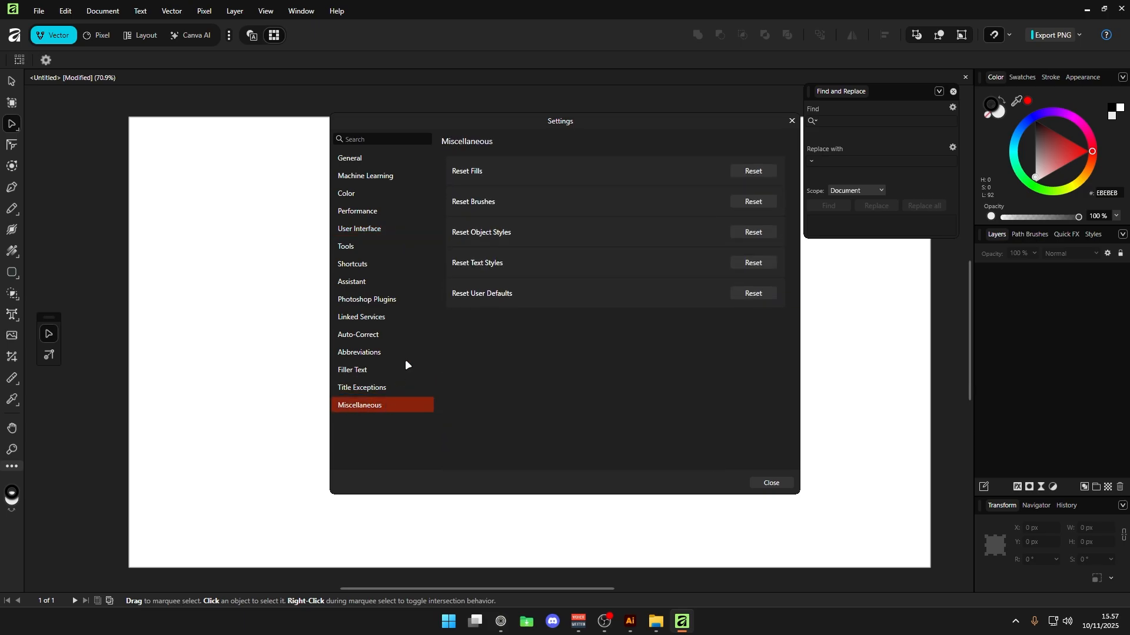
Go to the keyboard shortcut settings, show the Tools category for Vector and look over its list.
left_click(383, 264)
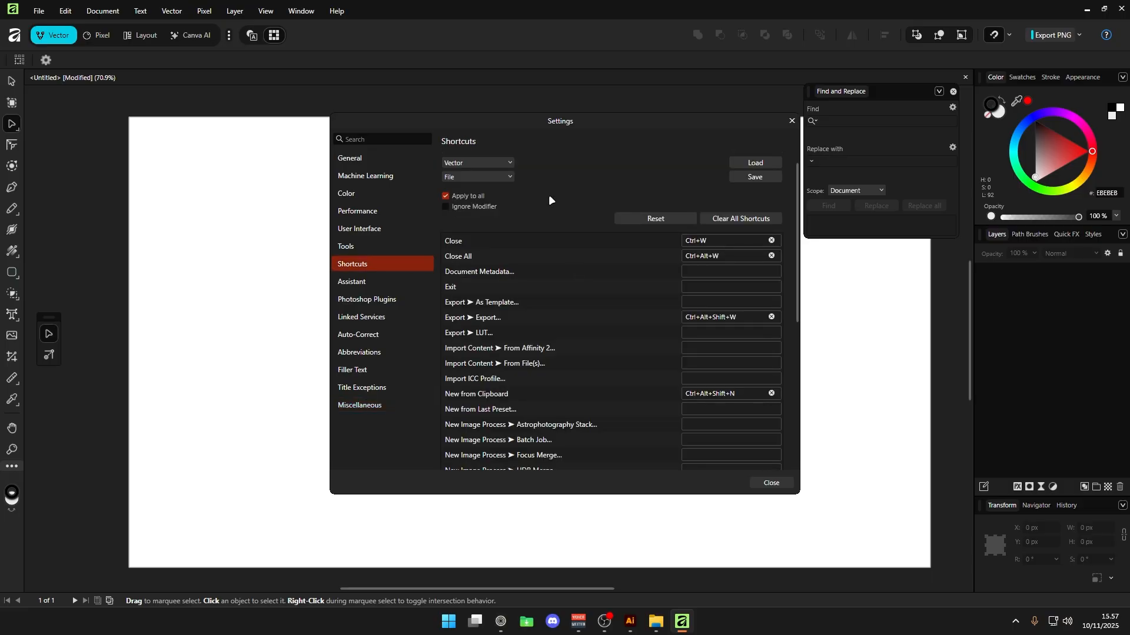
left_click(481, 178)
left_click(475, 183)
left_click(477, 176)
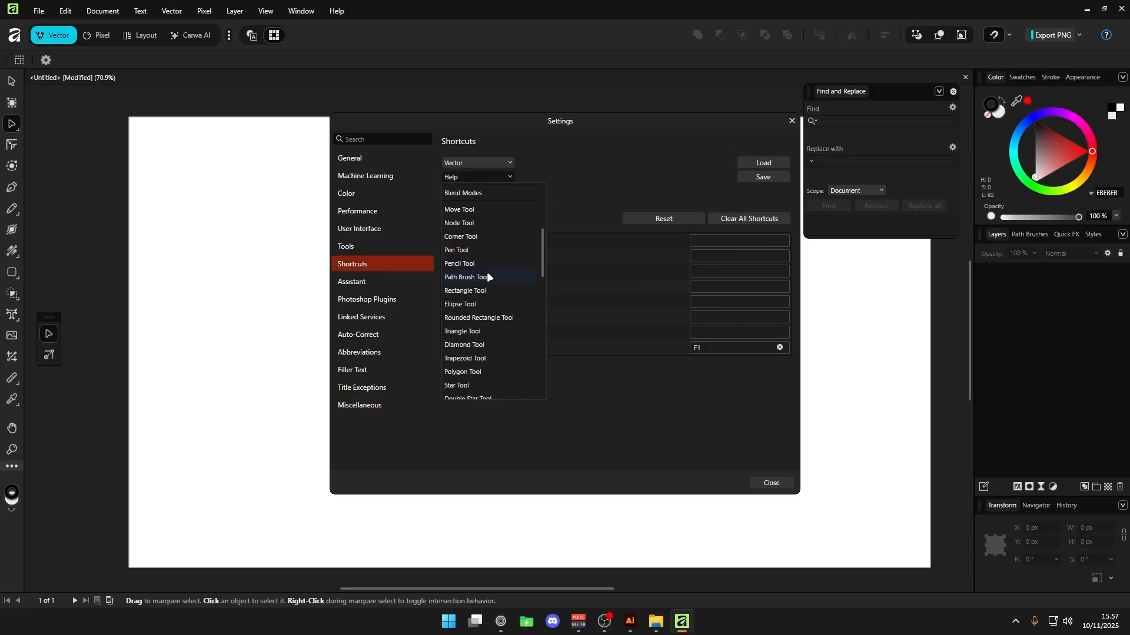
left_click(486, 277)
scroll(635, 305, "down", 5)
scroll(630, 333, "up", 5)
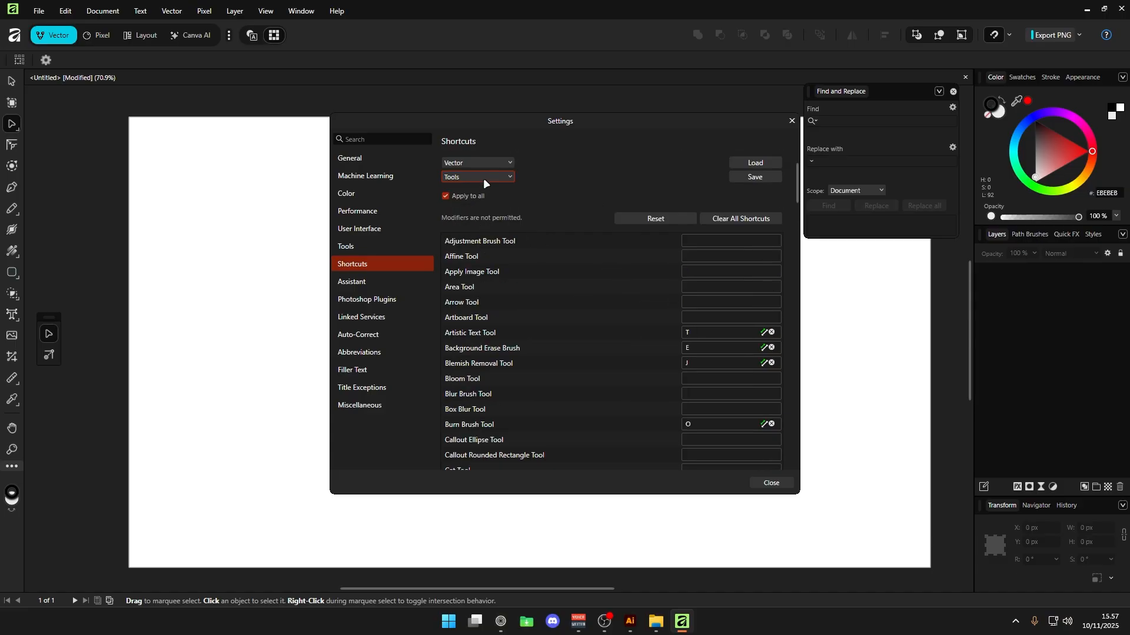
scroll(571, 312, "down", 20)
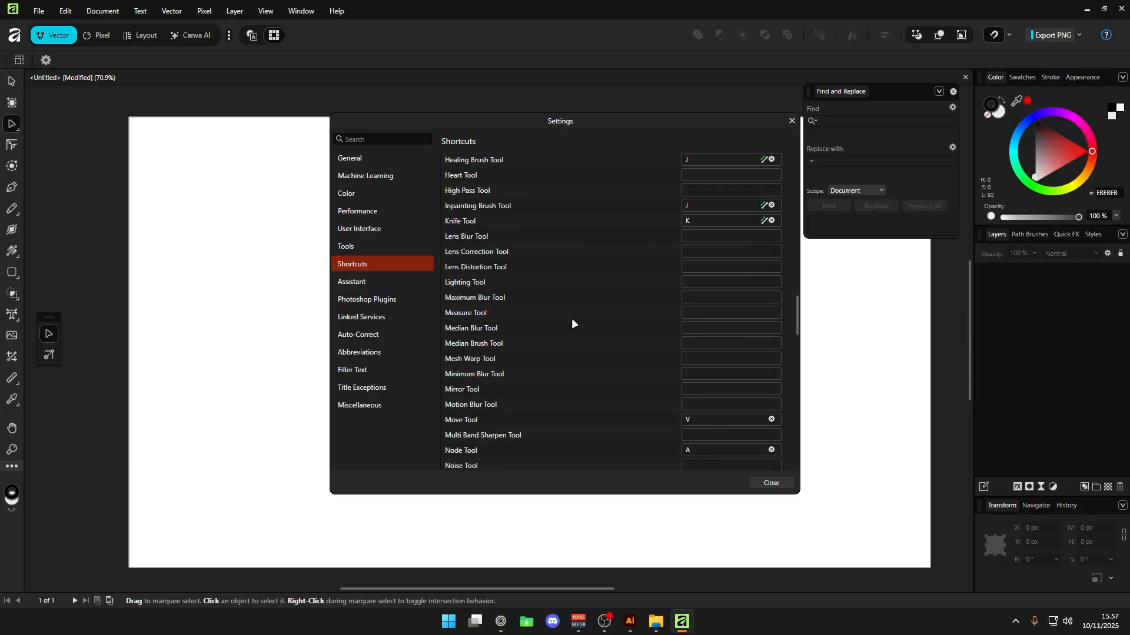
scroll(571, 319, "up", 20)
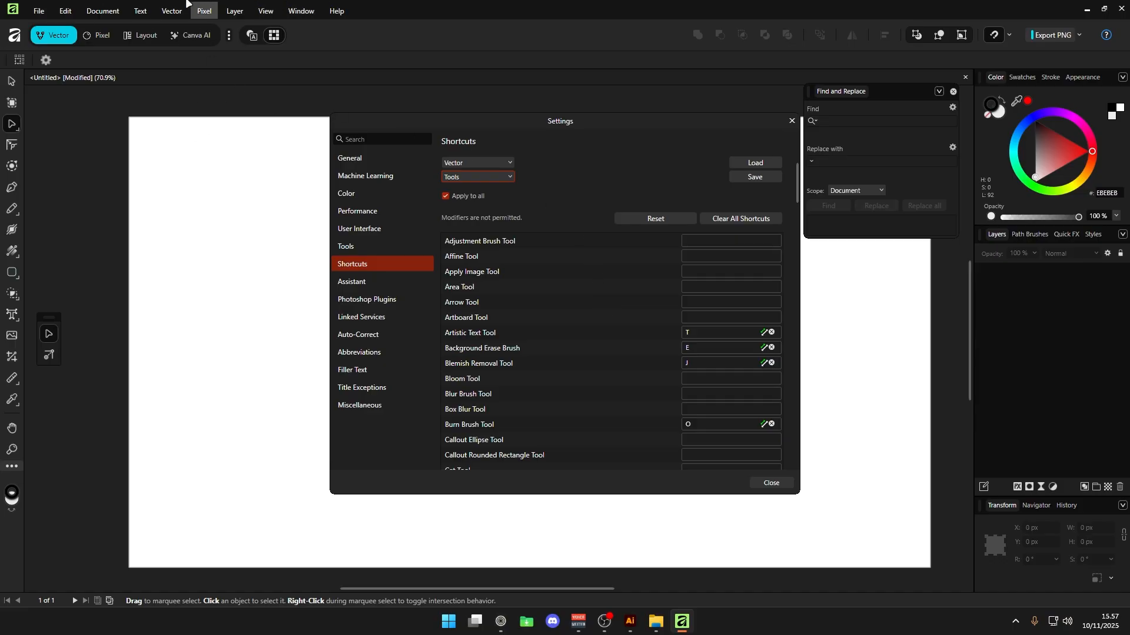
Assign the shortcut V to the Rectangle Tool and the Rounded Rectangle Tool.
scroll(635, 339, "down", 2)
scroll(633, 316, "up", 2)
scroll(631, 318, "down", 3)
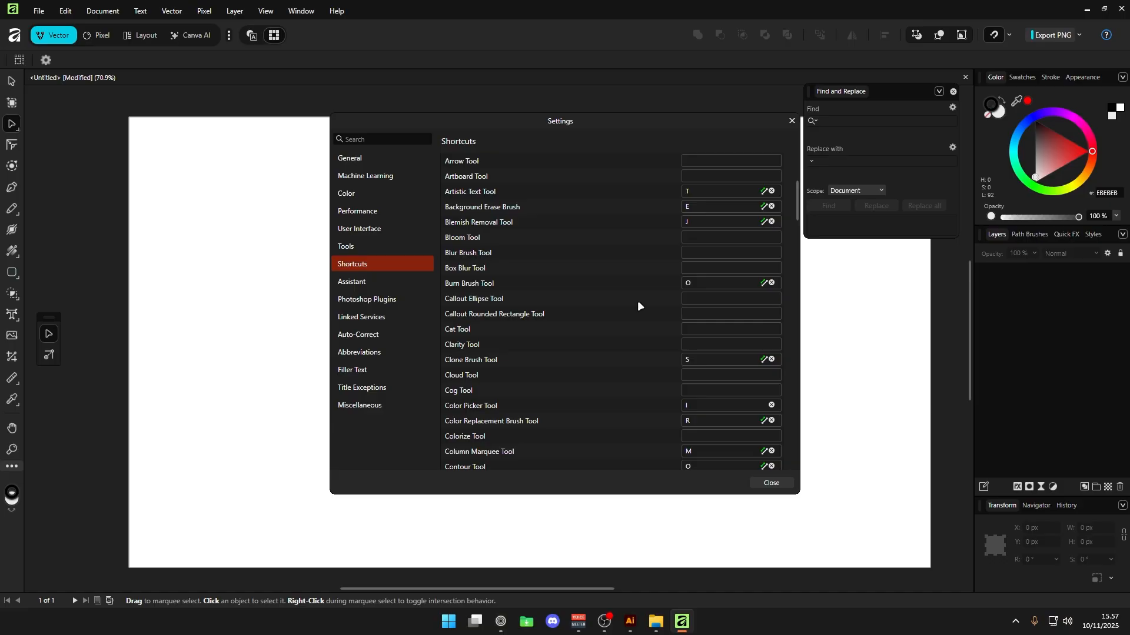
scroll(637, 306, "down", 3)
scroll(629, 313, "down", 5)
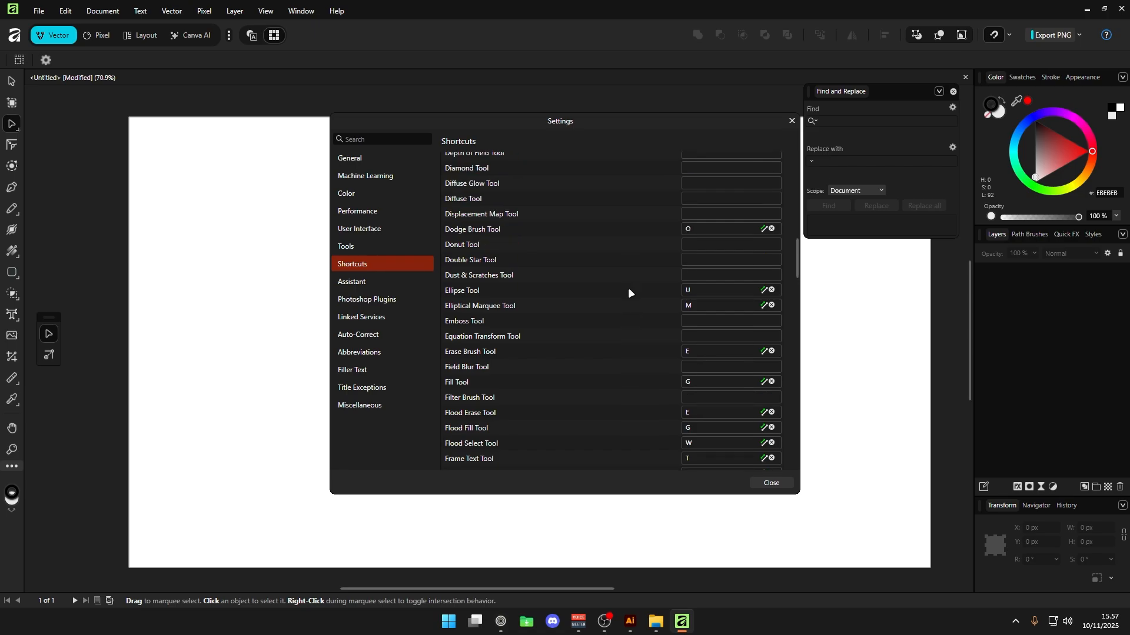
scroll(628, 290, "down", 2)
scroll(627, 285, "down", 2)
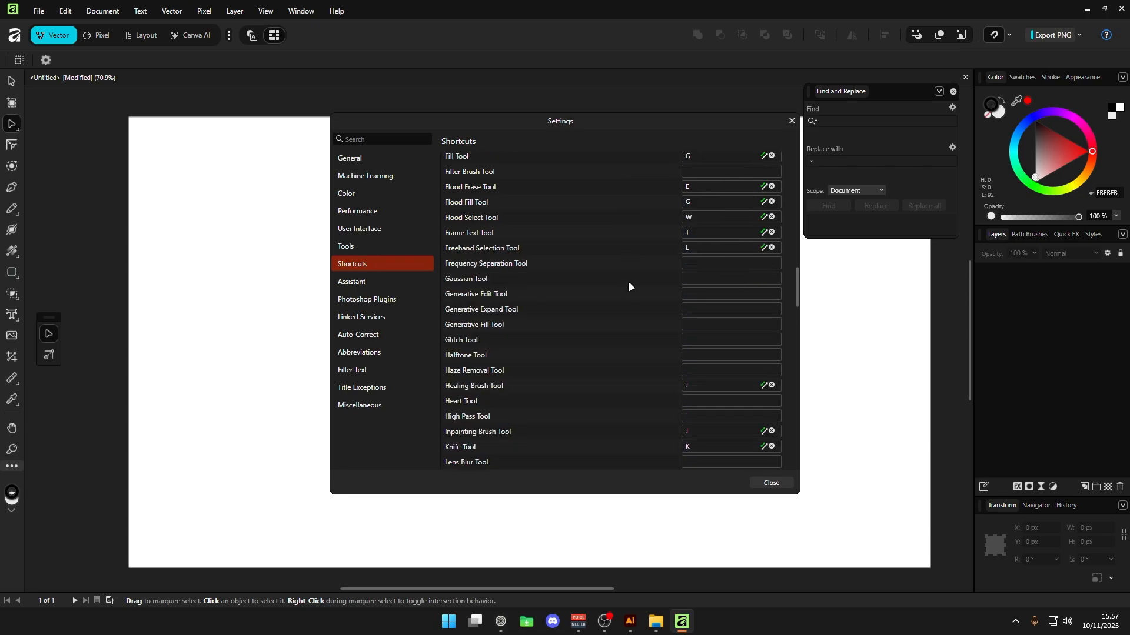
scroll(627, 281, "down", 3)
scroll(631, 288, "down", 3)
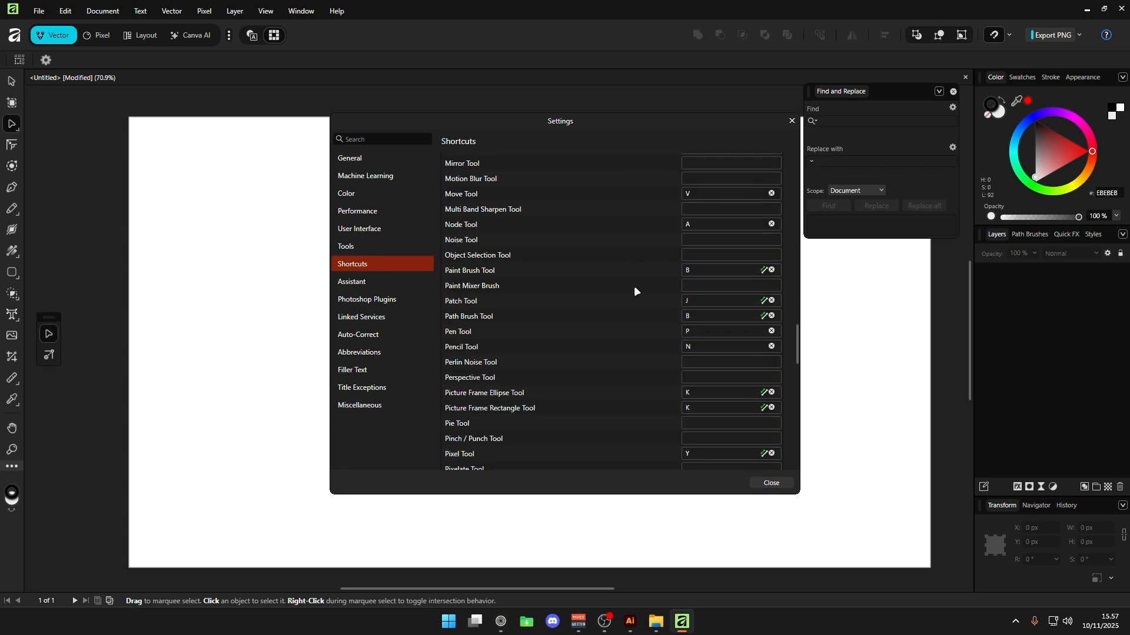
scroll(636, 291, "down", 3)
scroll(652, 300, "down", 2)
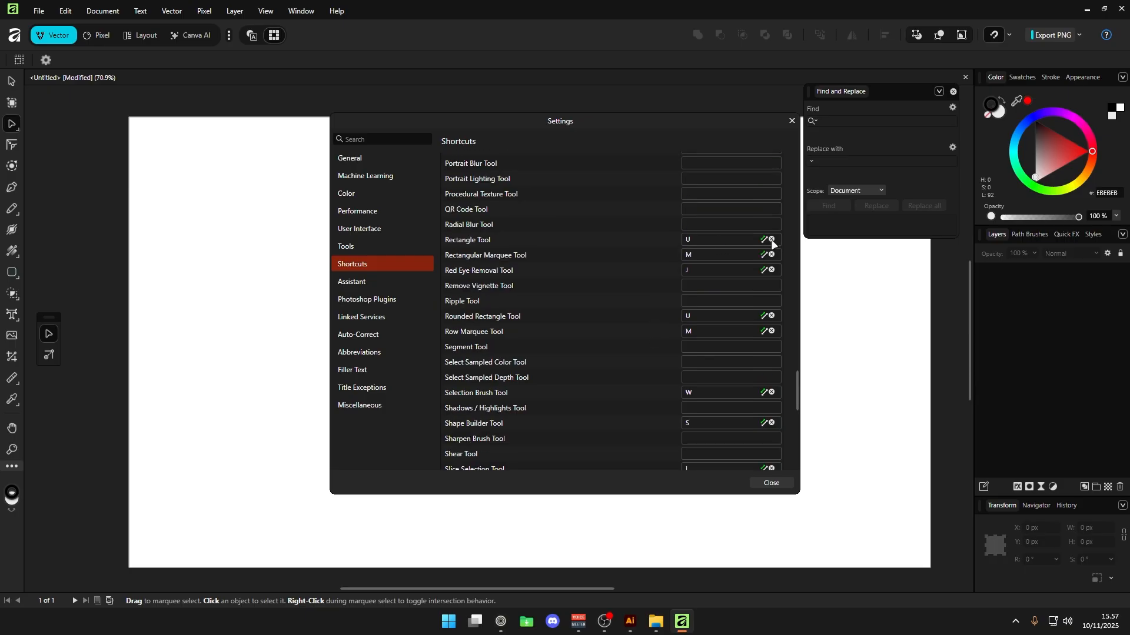
scroll(683, 298, "up", 2)
scroll(698, 284, "down", 6)
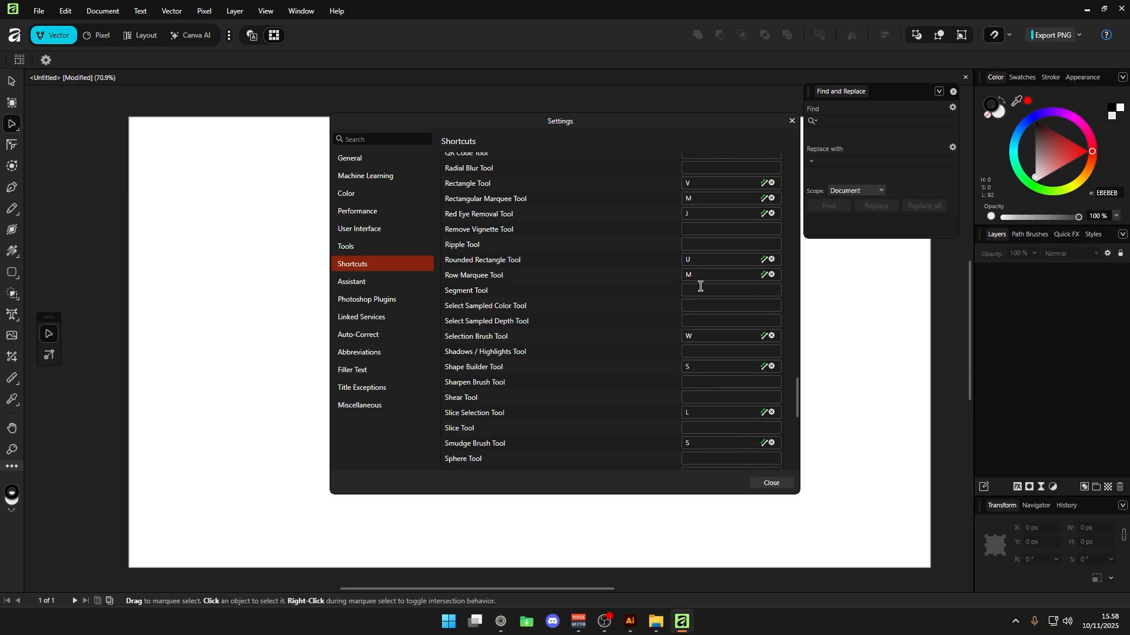
Set the Move Tool's shortcut to D and the Ellipse Tool's shortcut to V.
scroll(711, 320, "up", 15)
scroll(712, 306, "up", 1)
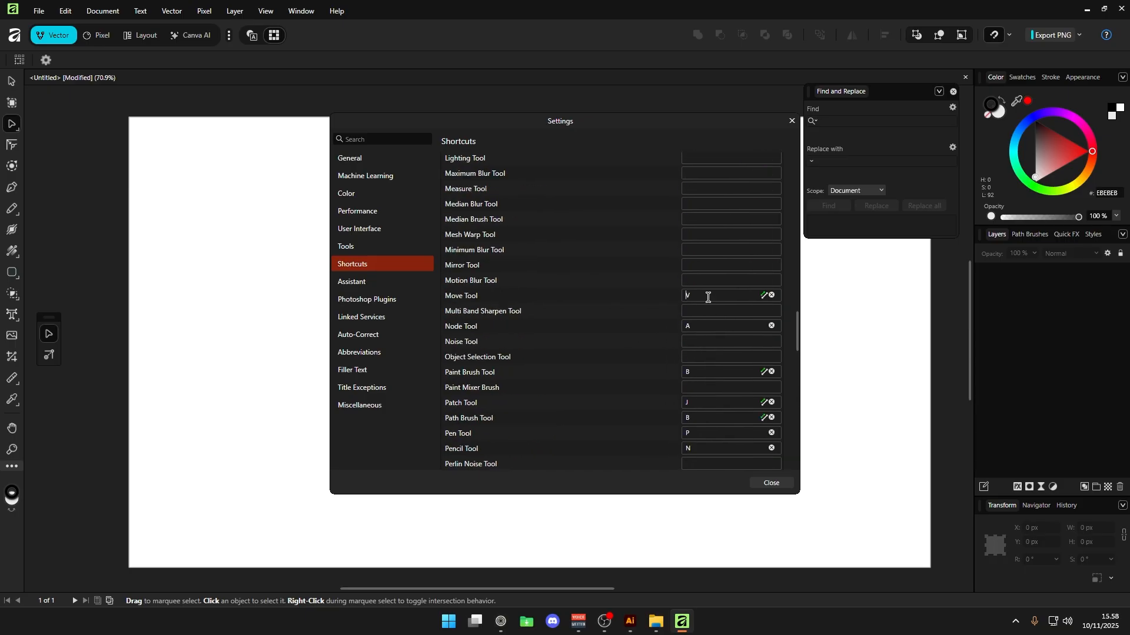
scroll(716, 309, "up", 10)
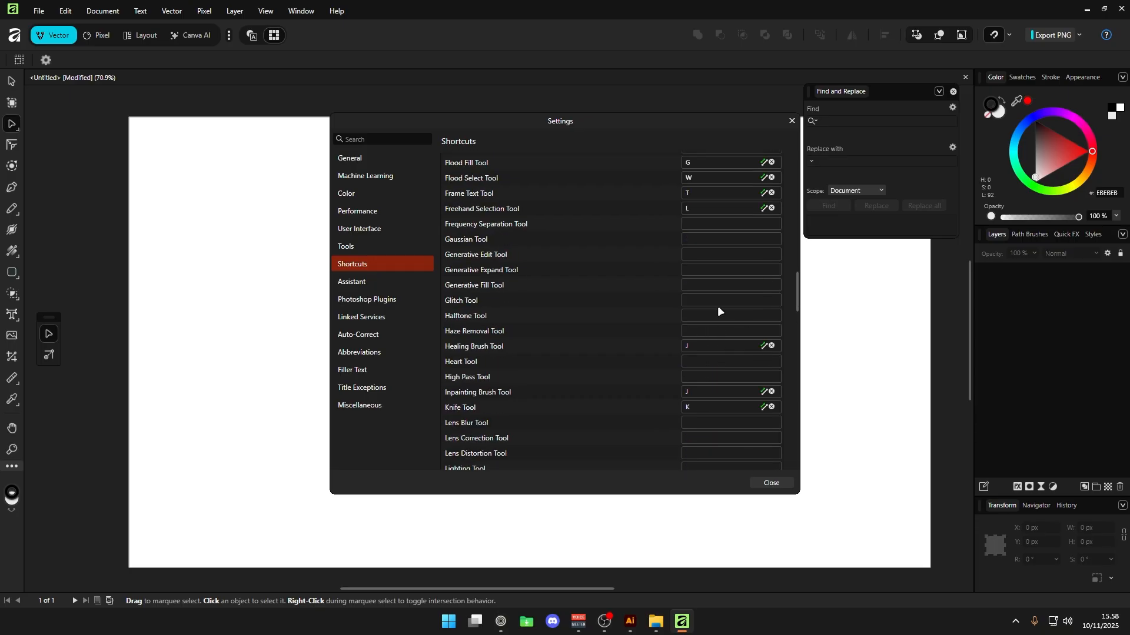
scroll(716, 309, "up", 6)
left_click(703, 308)
key("v")
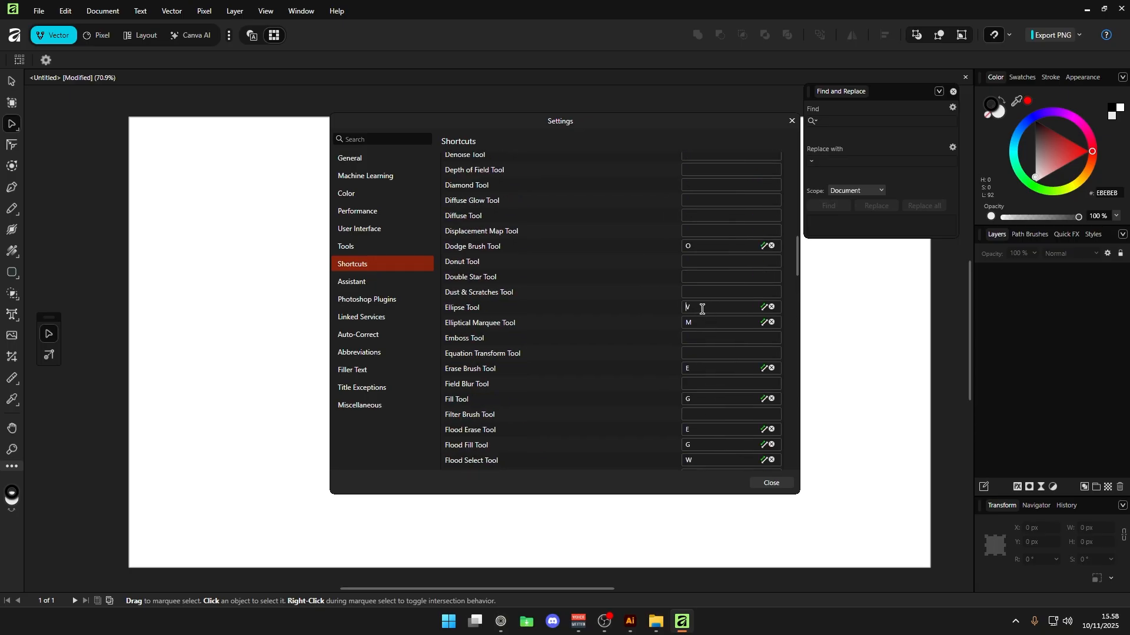
Check the tool shortcuts list for the reassigned shape tools and the Move Tool.
scroll(702, 297, "up", 11)
scroll(705, 280, "down", 20)
scroll(703, 331, "up", 3)
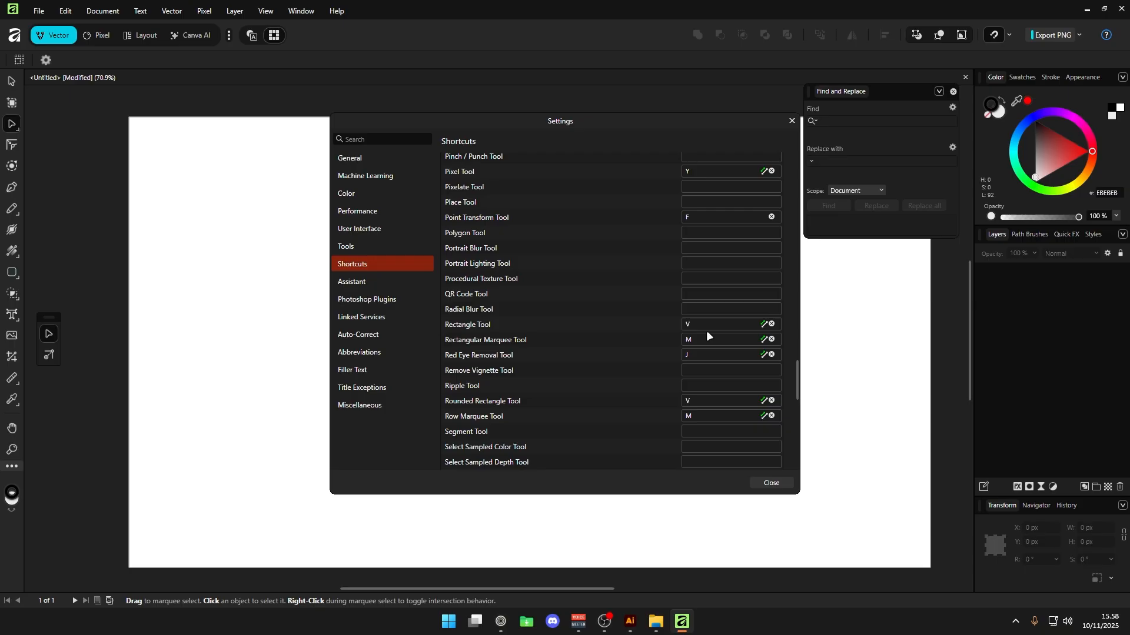
scroll(708, 330, "down", 10)
mouse_move(799, 426)
left_mouse_down()
mouse_move(801, 313)
mouse_move(799, 325)
left_mouse_up()
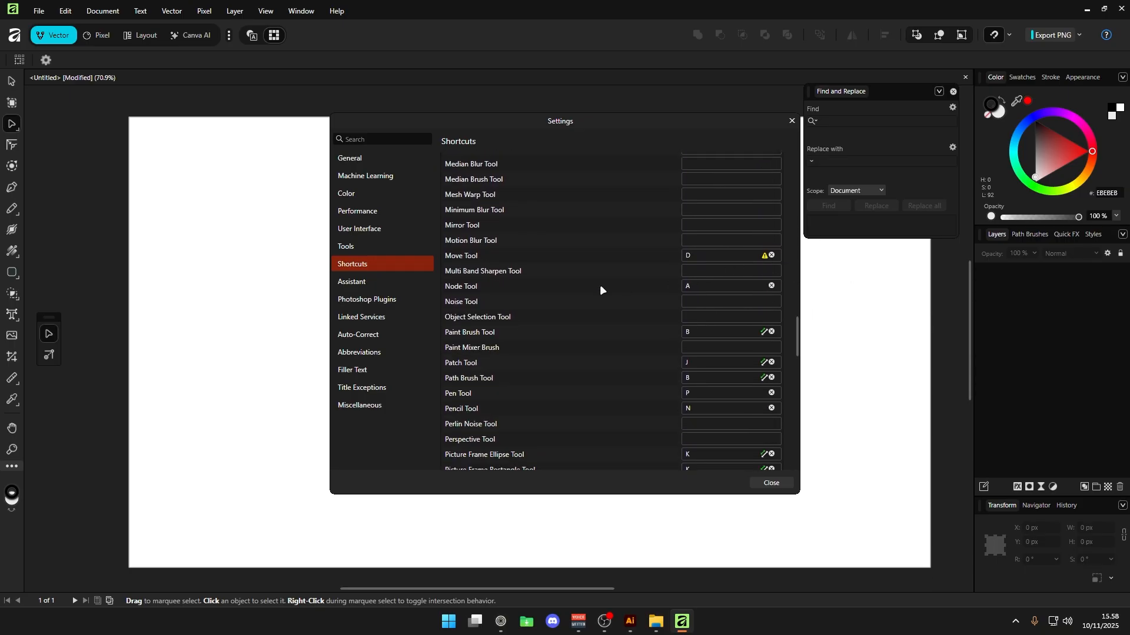
scroll(598, 288, "up", 20)
scroll(585, 293, "up", 8)
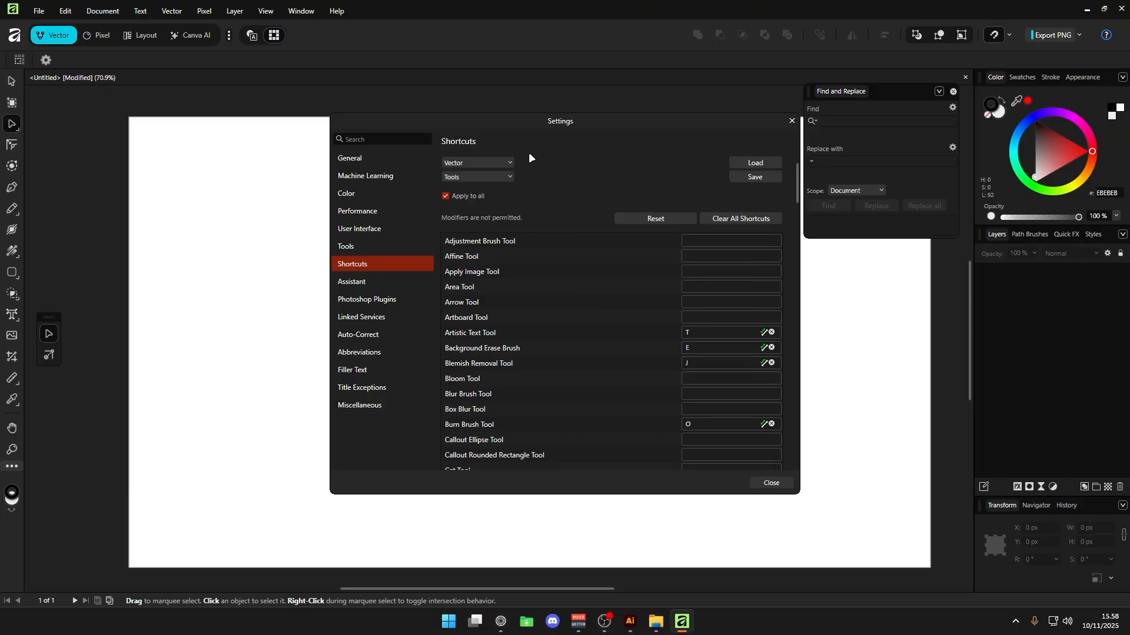
Search the settings for "fill", check the Filler Text and General pages, and clear the search.
left_click(403, 136)
type("fill")
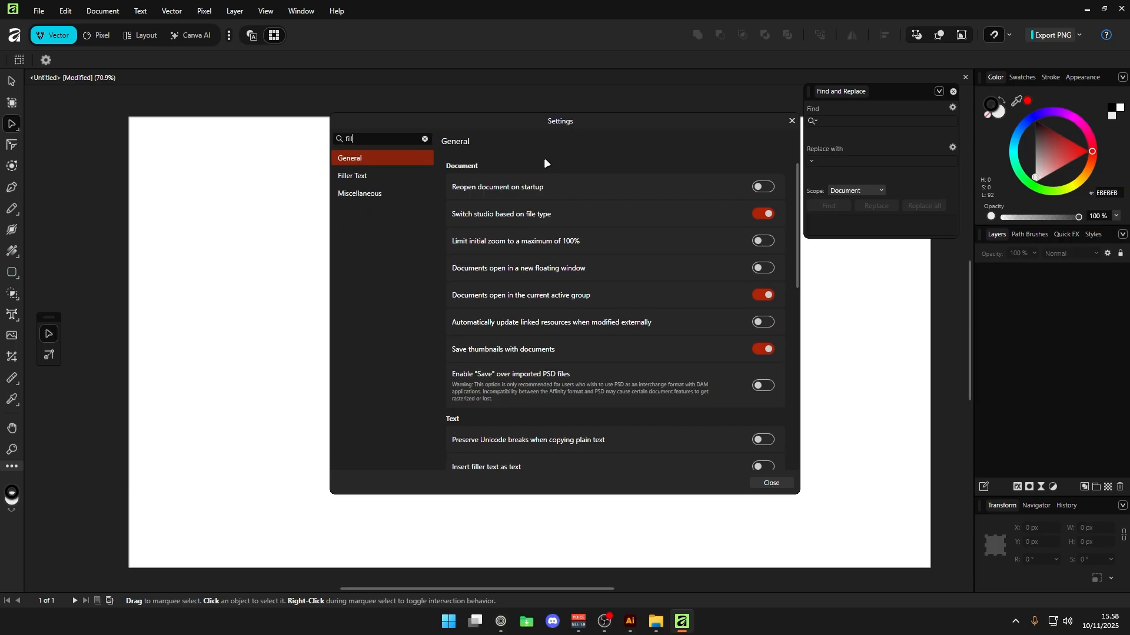
left_click(363, 175)
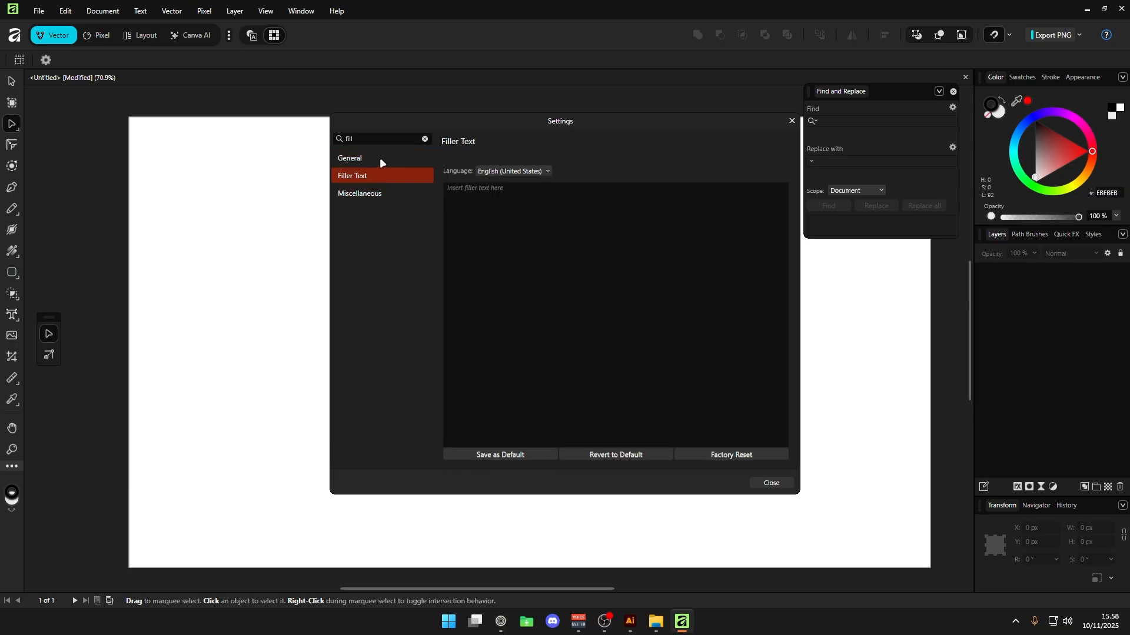
left_click(385, 159)
left_click(425, 139)
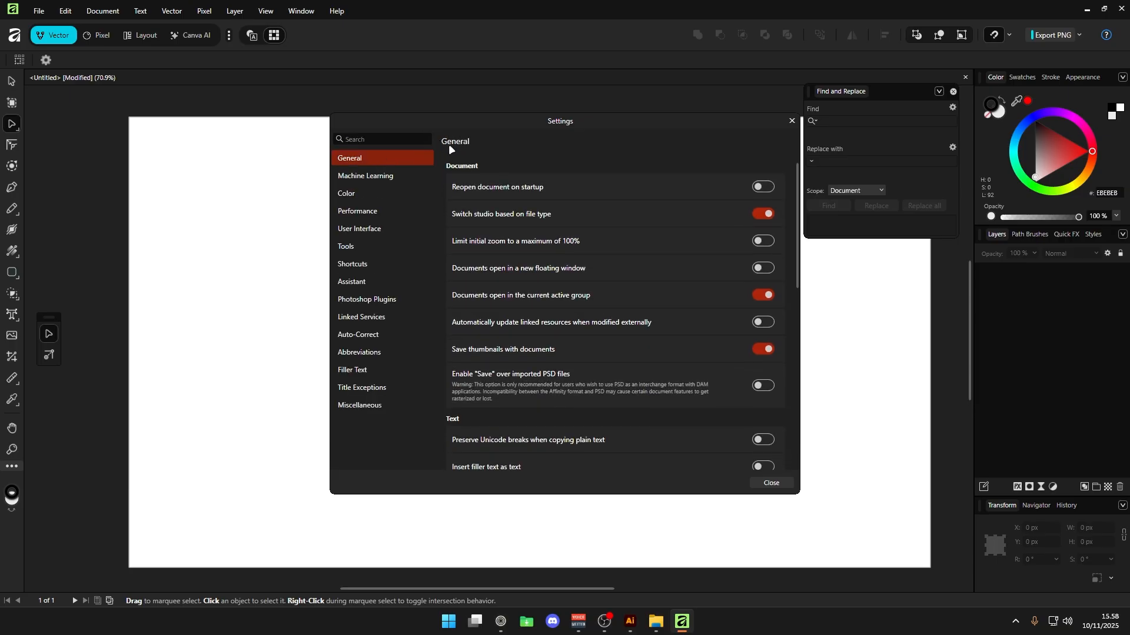
Return to the Tools shortcuts and examine the list for the Move Tool's conflicting key.
left_click(365, 264)
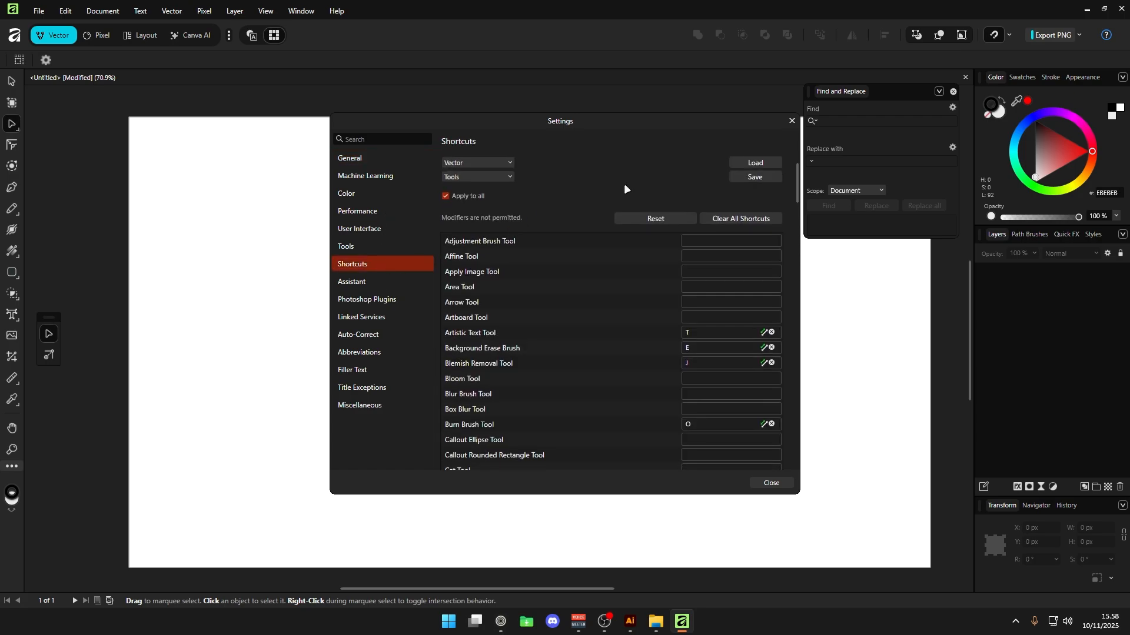
left_click(492, 178)
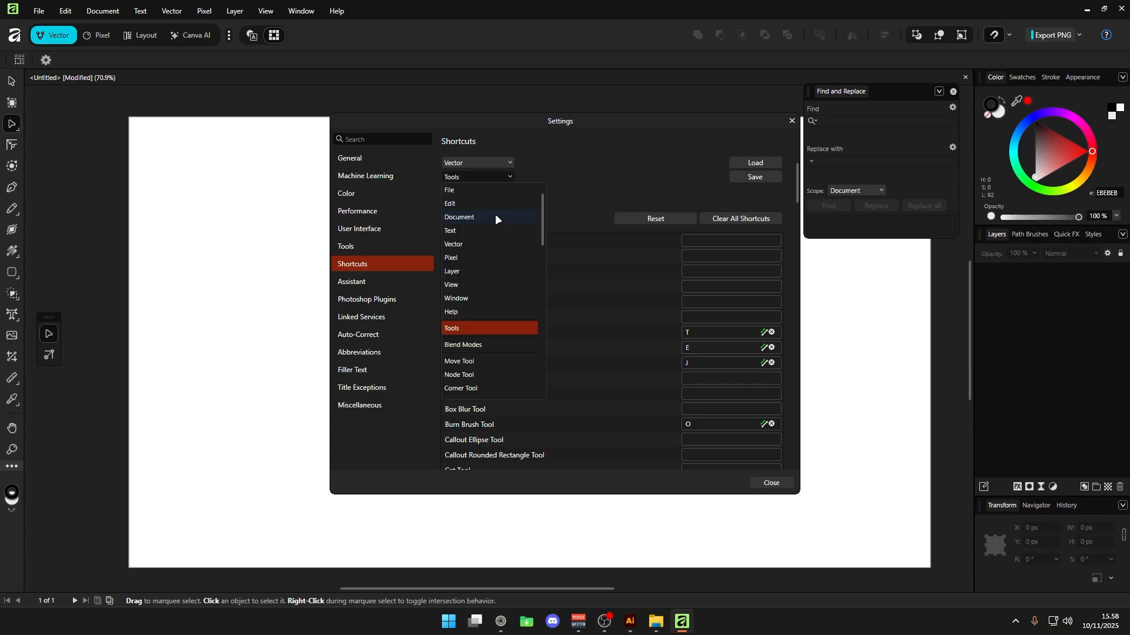
left_click(489, 328)
scroll(629, 323, "down", 20)
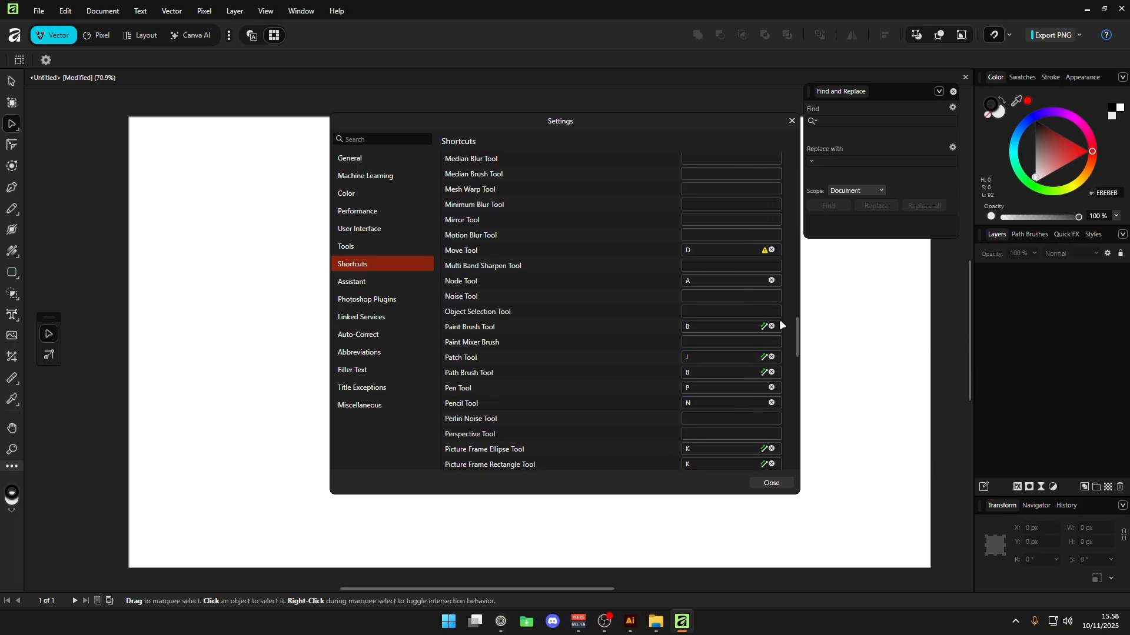
scroll(595, 346, "up", 20)
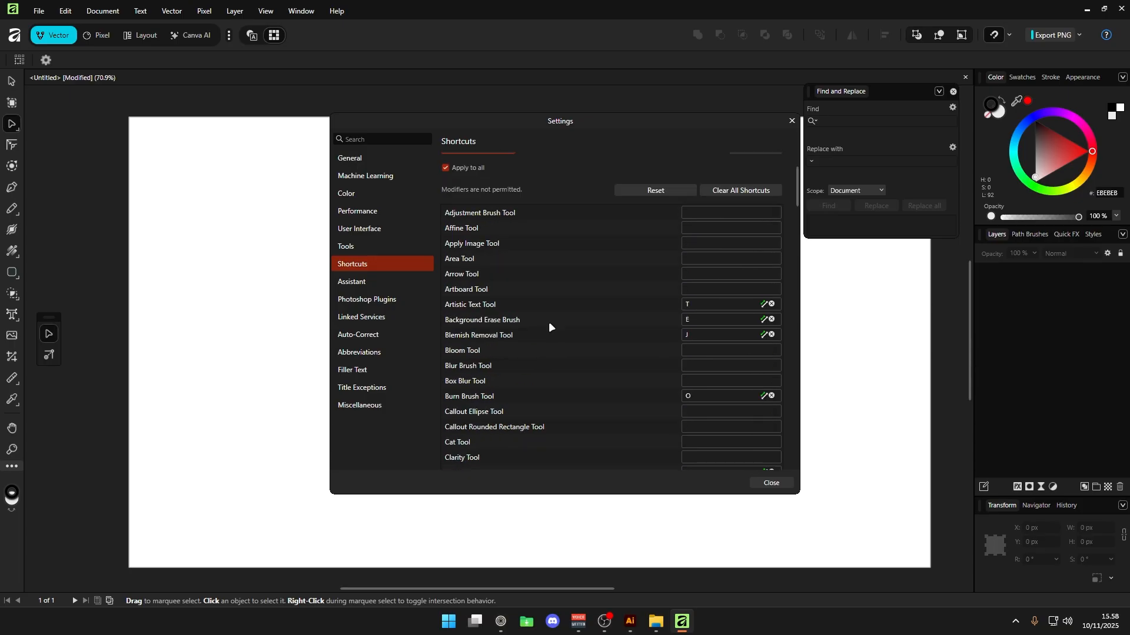
scroll(549, 321, "up", 1)
left_click(495, 179)
left_click(496, 206)
scroll(729, 276, "down", 12)
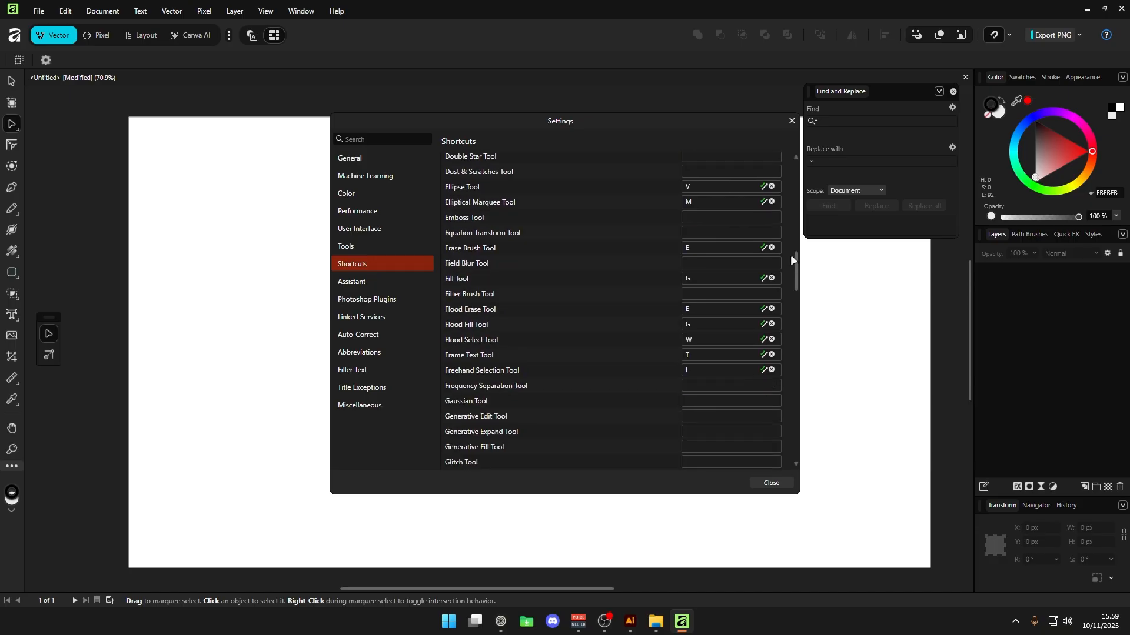
left_click_drag(791, 259, 756, 171)
Clear the Set Fill to Black and White shortcut in the Miscellaneous category.
left_click(495, 177)
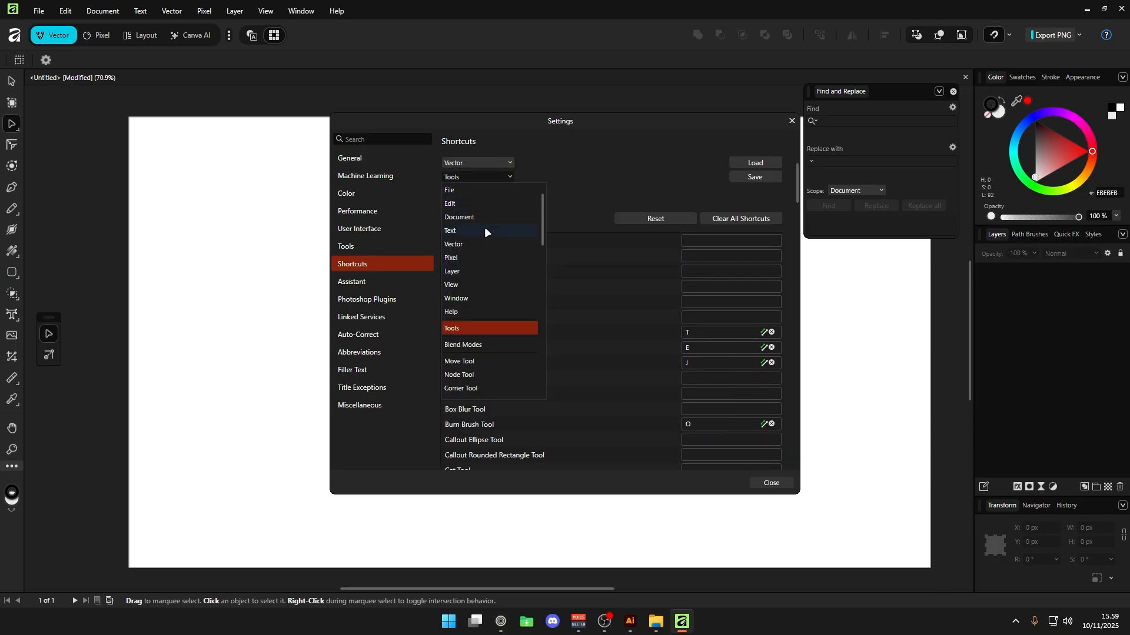
scroll(498, 294, "down", 10)
left_click(481, 383)
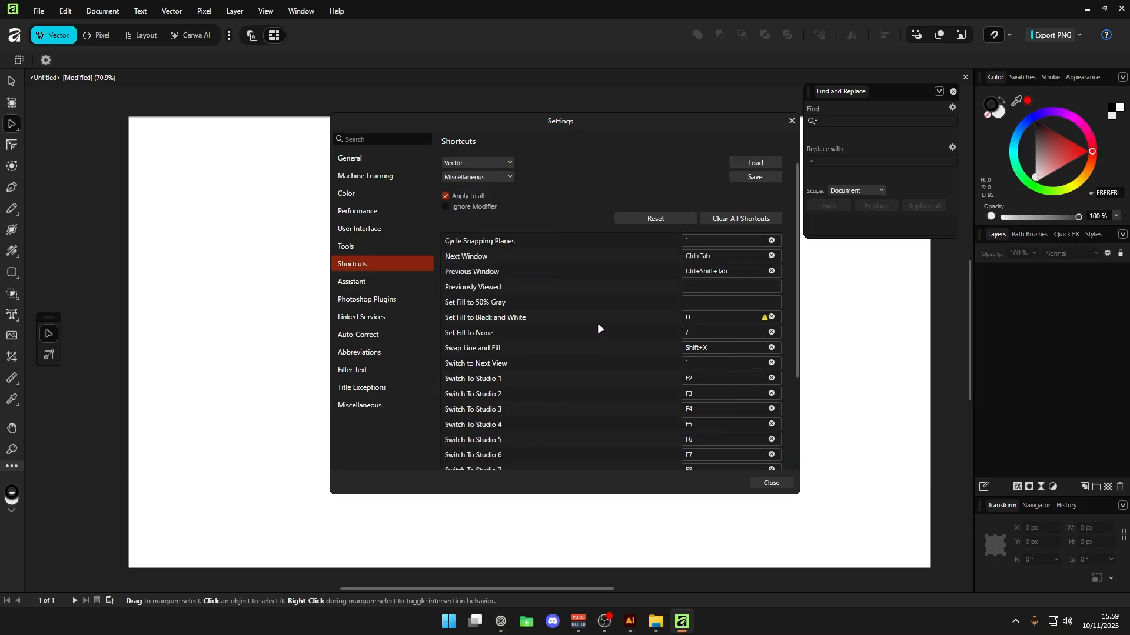
scroll(622, 337, "down", 3)
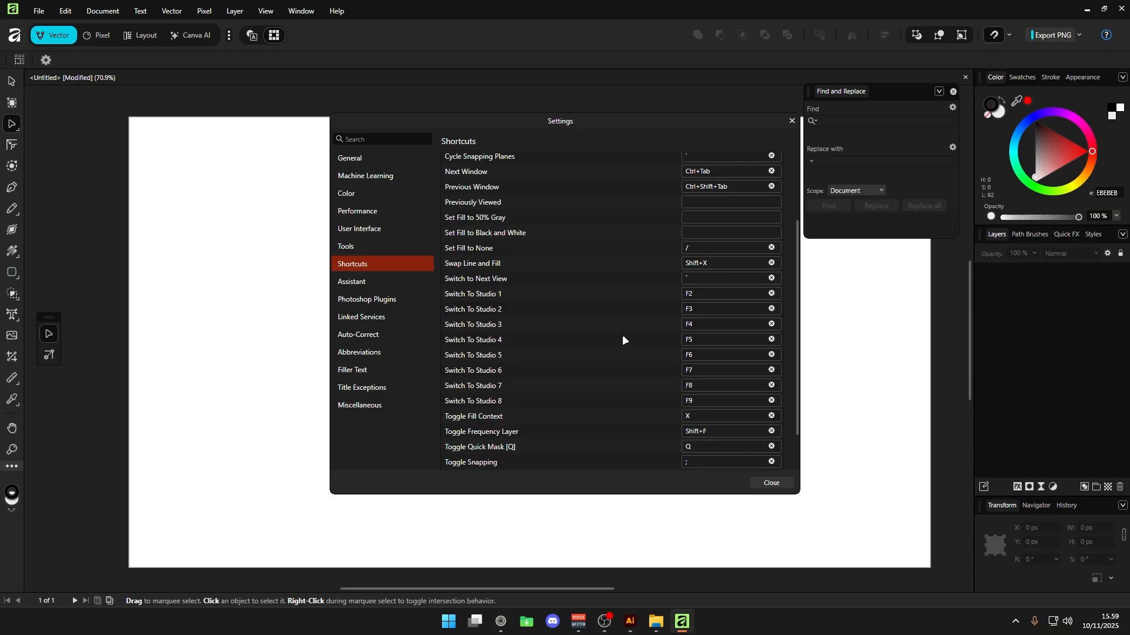
Assign § to Switch to Next View and F1 to F7 to Switch To Studio 1 to 7, and clear View Help's shortcut in the Help category.
left_click(701, 278)
scroll(689, 294, "up", 3)
left_click(478, 176)
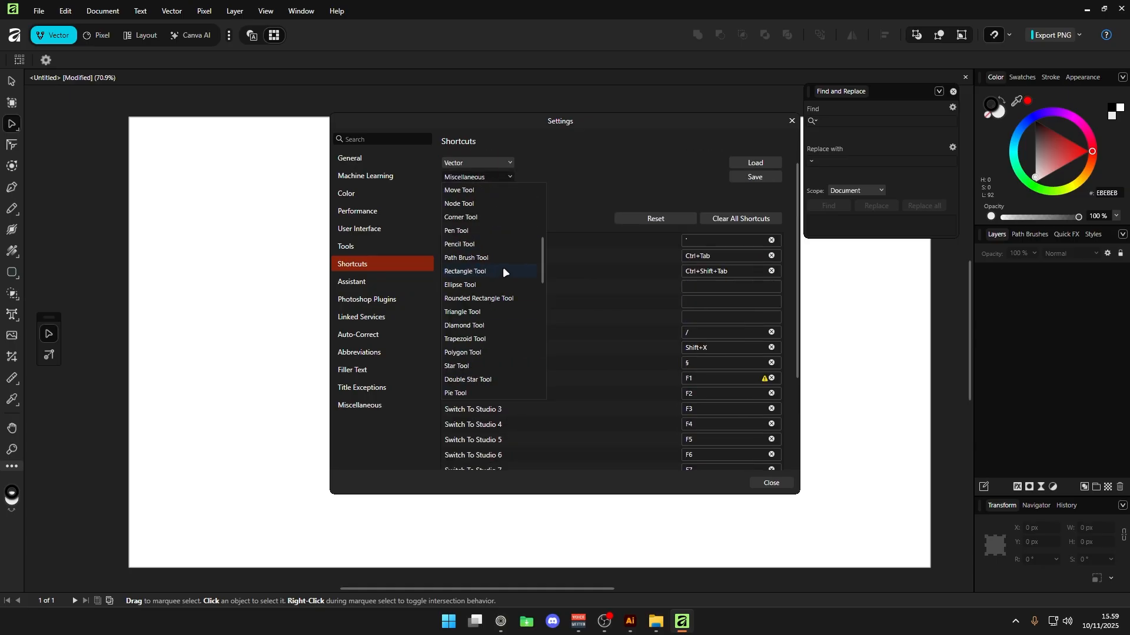
left_click(473, 311)
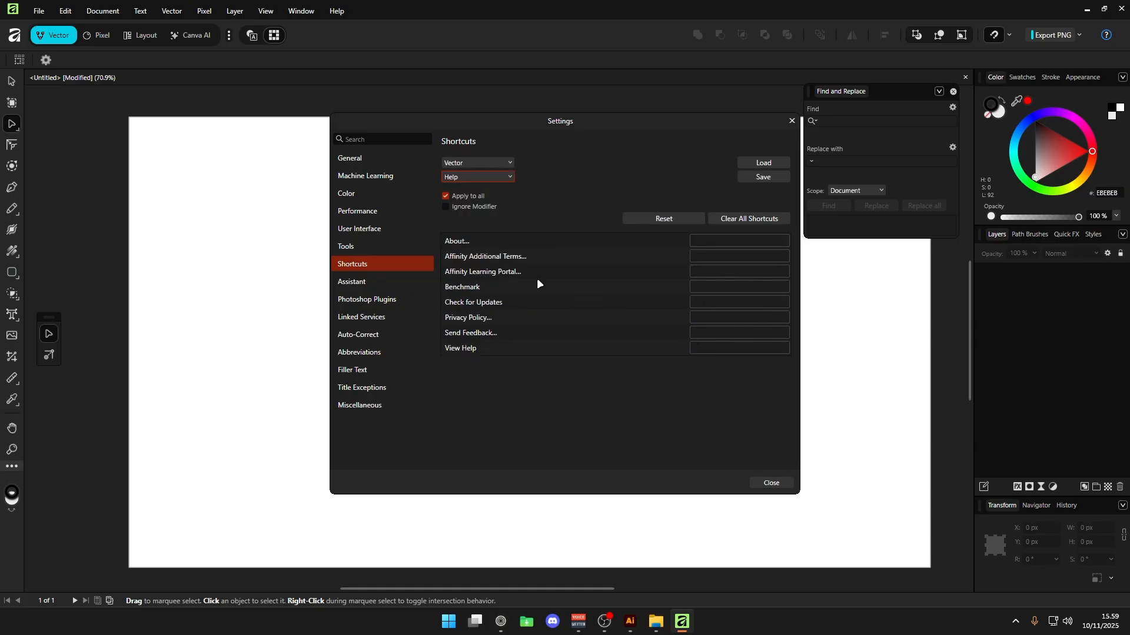
Check the start of the Tools shortcut list and close the settings.
left_click(478, 176)
left_click(501, 226)
scroll(595, 270, "down", 2)
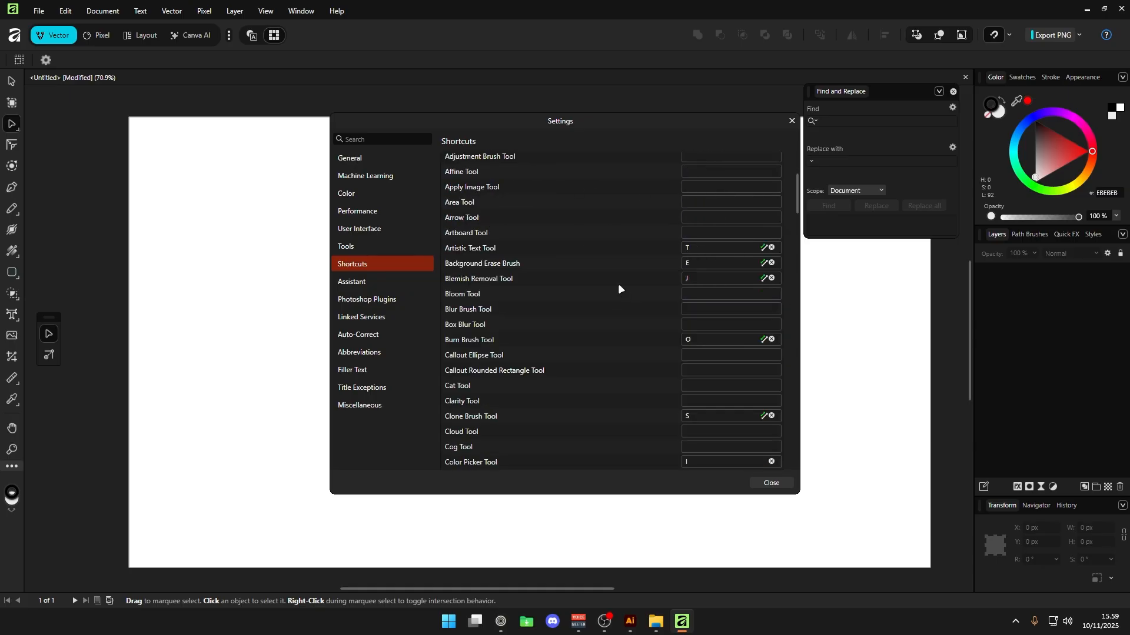
left_click(772, 484)
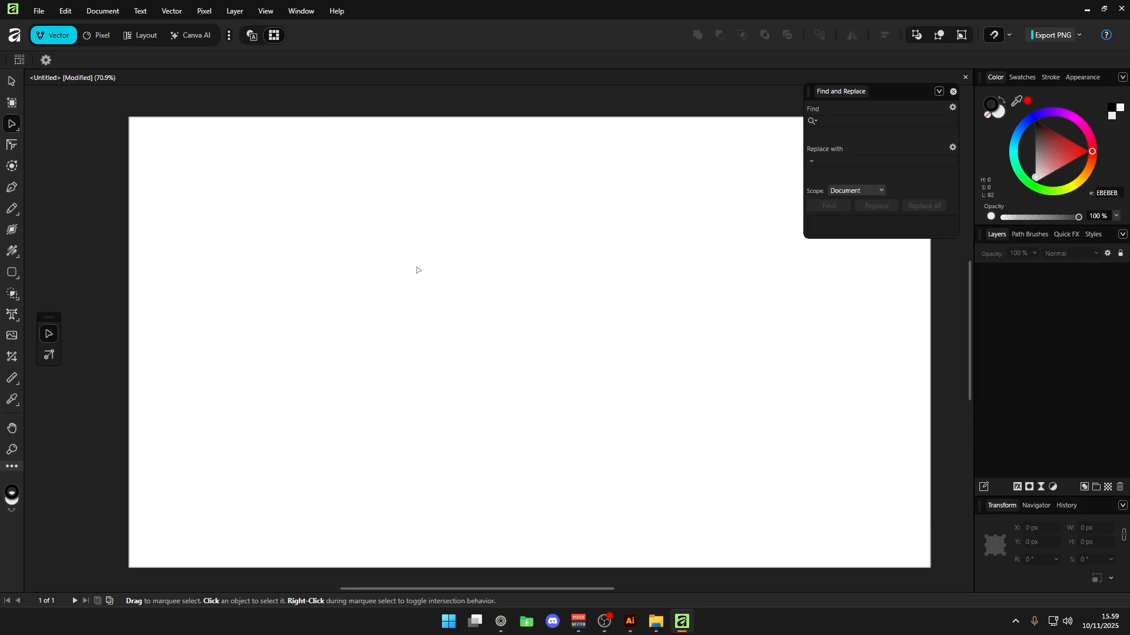
Draw a rectangle about 523 × 491 px and an overlapping ellipse about 353 × 381 px on the page.
key("m")
left_click_drag(316, 189, 534, 394)
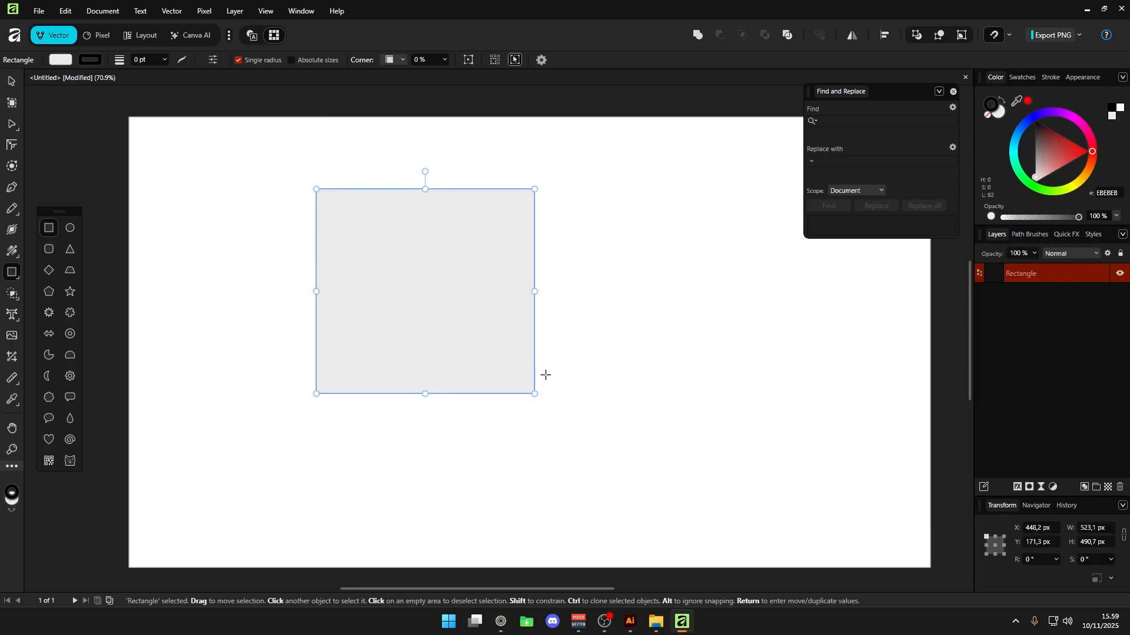
key("m")
left_click_drag(520, 205, 682, 365)
key("m")
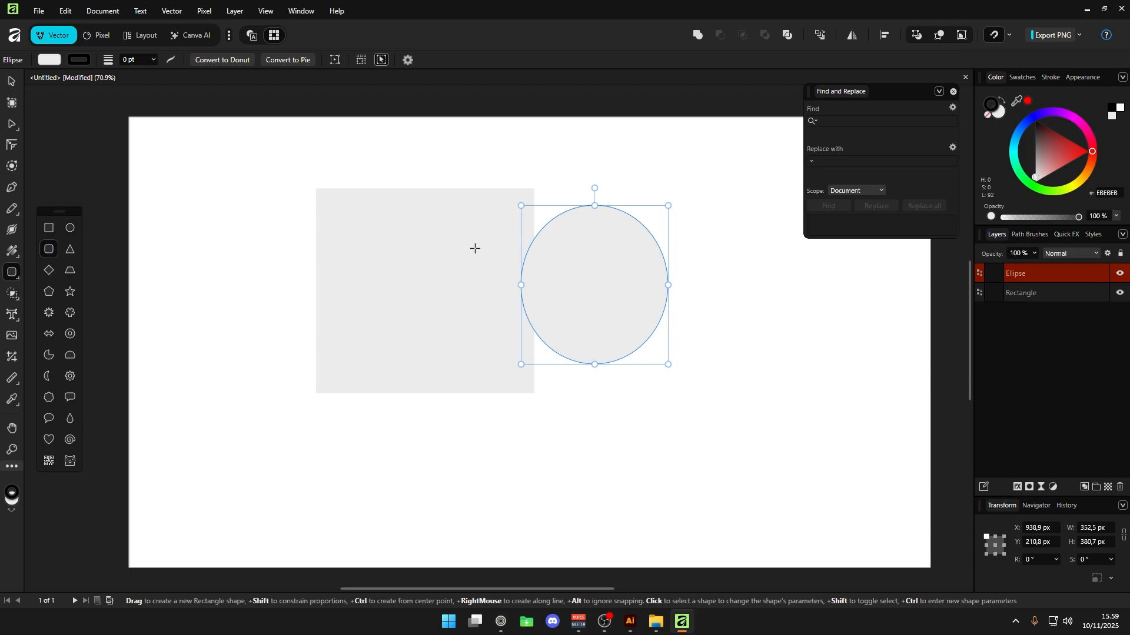
Delete the rectangle and the ellipse from the page.
key("a")
left_click(475, 248)
key("Delete")
key("Delete")
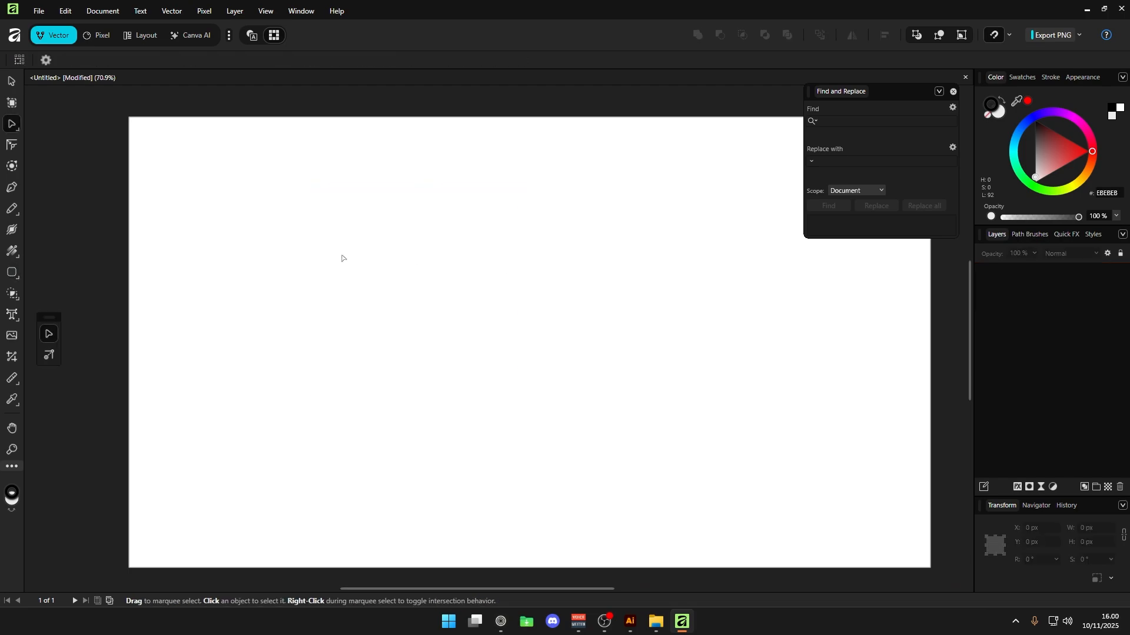
Cycle repeatedly through the Rectangle, Ellipse and Rounded Rectangle tools and return to the Node Tool.
key("m")
key("m")
key("m")
key("m")
key("m")
key("m")
key("m")
key("m")
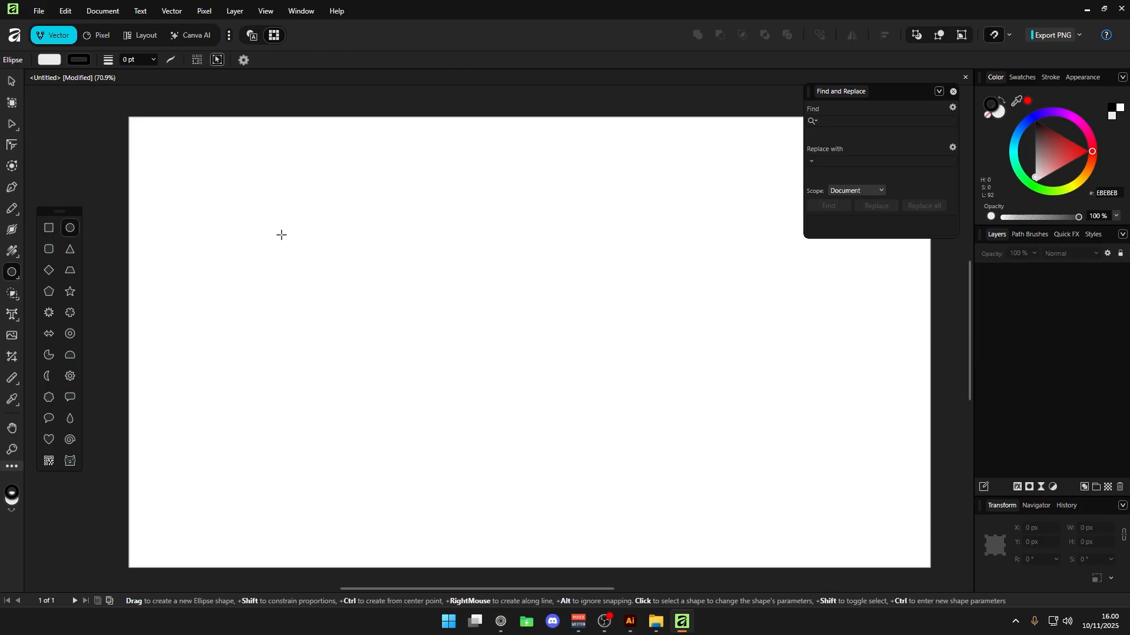
key("m")
key("m")
key("m")
key("m")
key("m")
key("m")
key("m")
key("m")
key("m")
key("m")
key("m")
key("a")
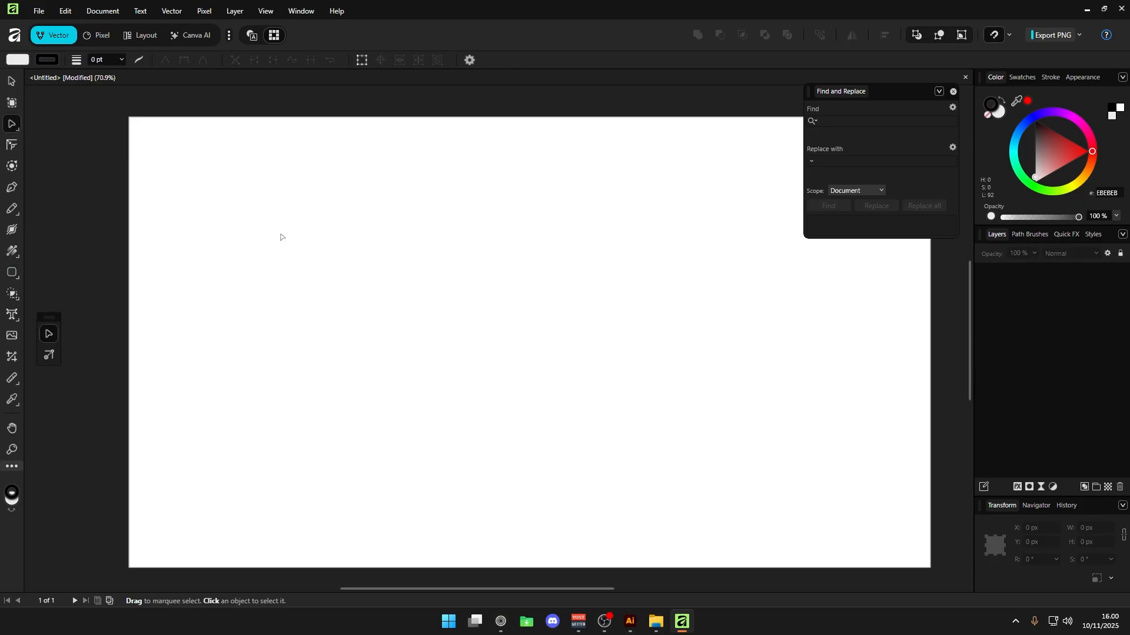
key("m")
key("a")
Cycle through the tools that share the S shortcut, including the Smudge Brush, Shape Builder and Clone Brush.
key("s")
key("s")
key("s")
key("s")
key("s")
key("s")
key("s")
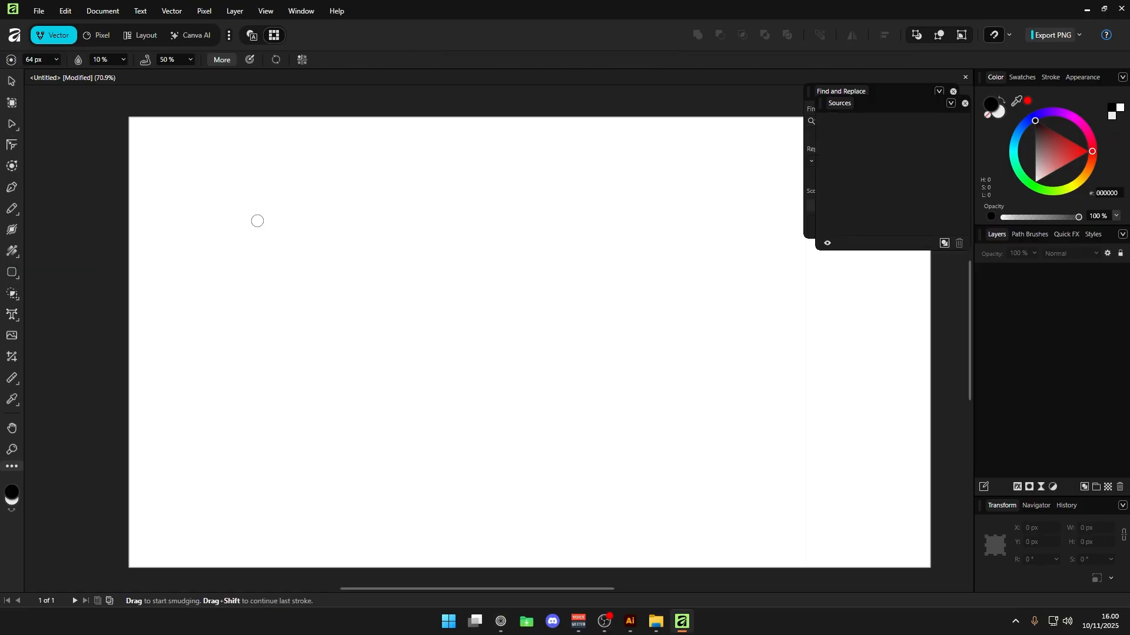
key("s")
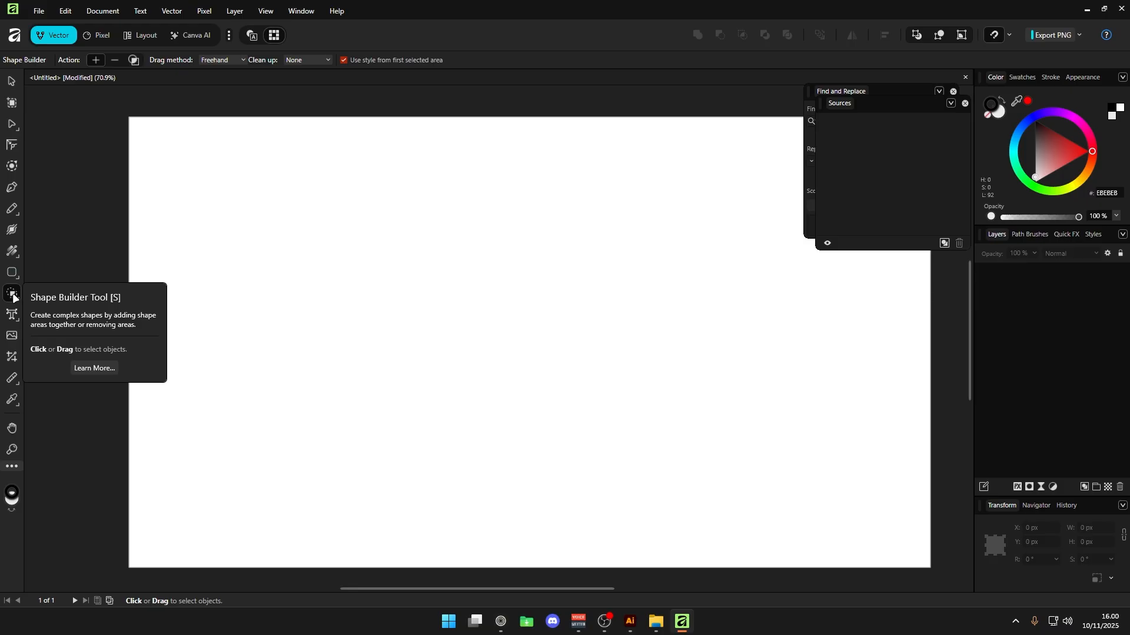
key("s")
key("s")
key("s")
key("s")
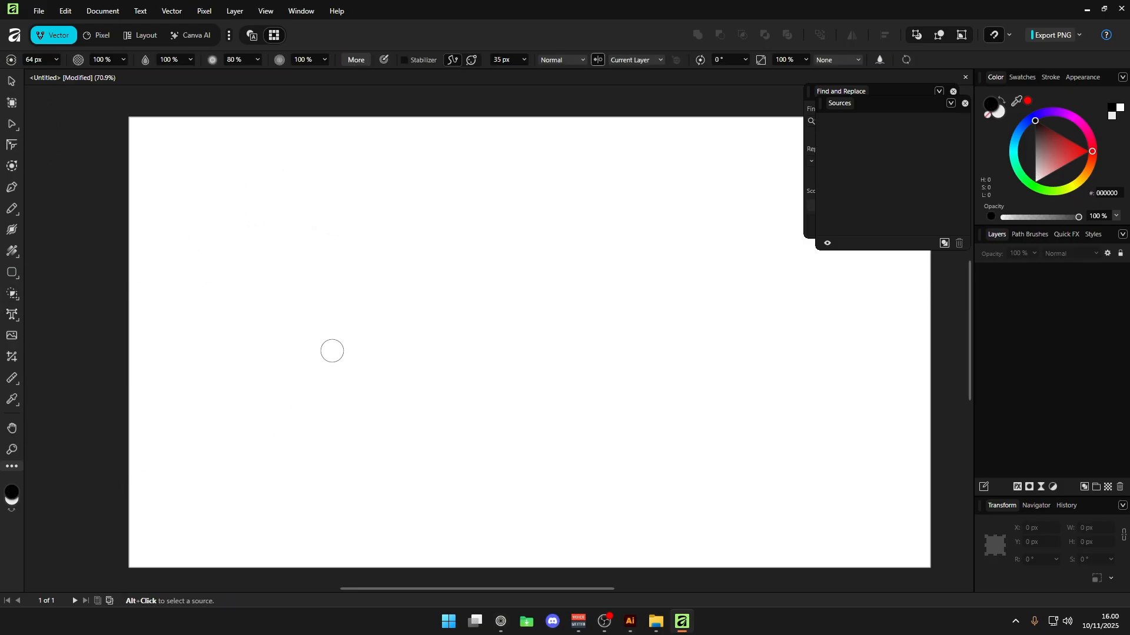
Try the Clone Brush on the blank page, and close its notice and the floating Sources and Find and Replace panels.
left_click(399, 216)
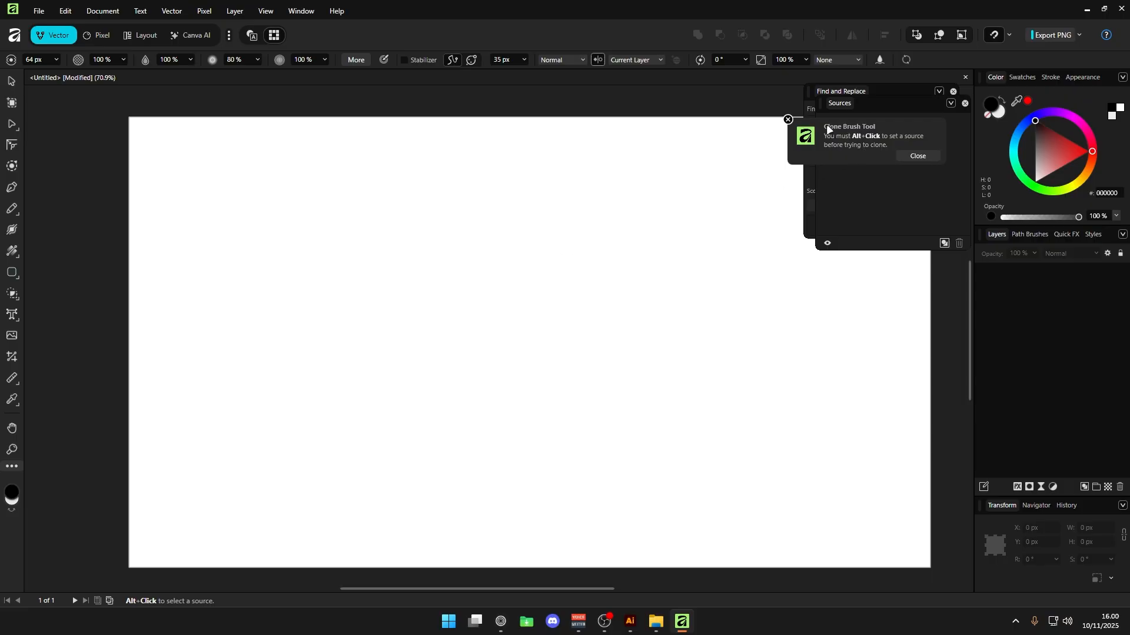
left_click(787, 119)
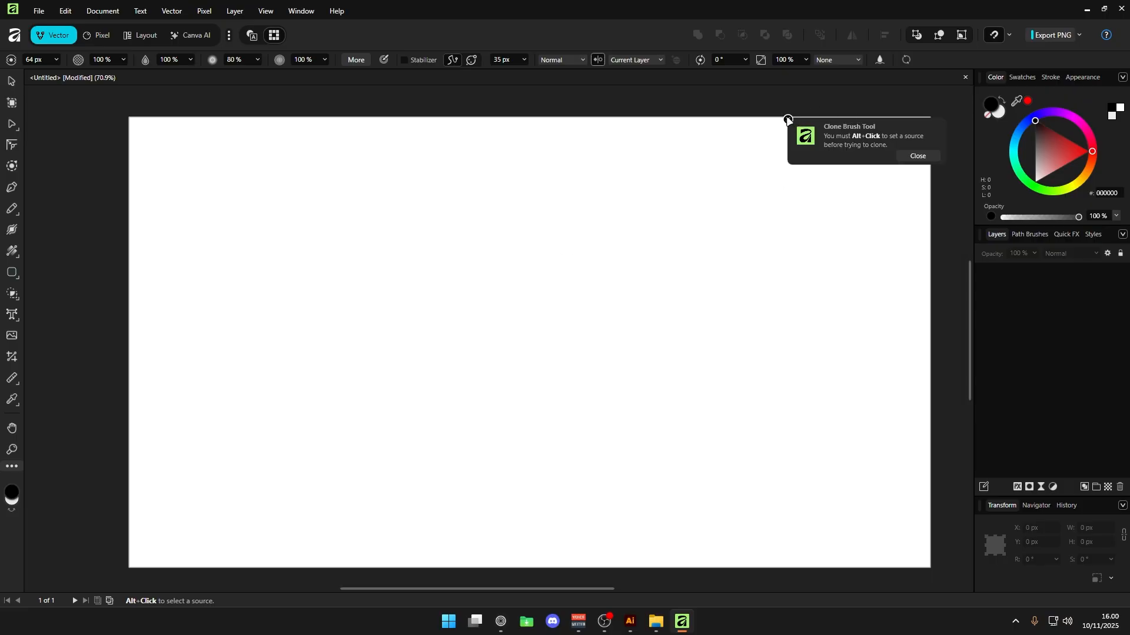
left_click(787, 119)
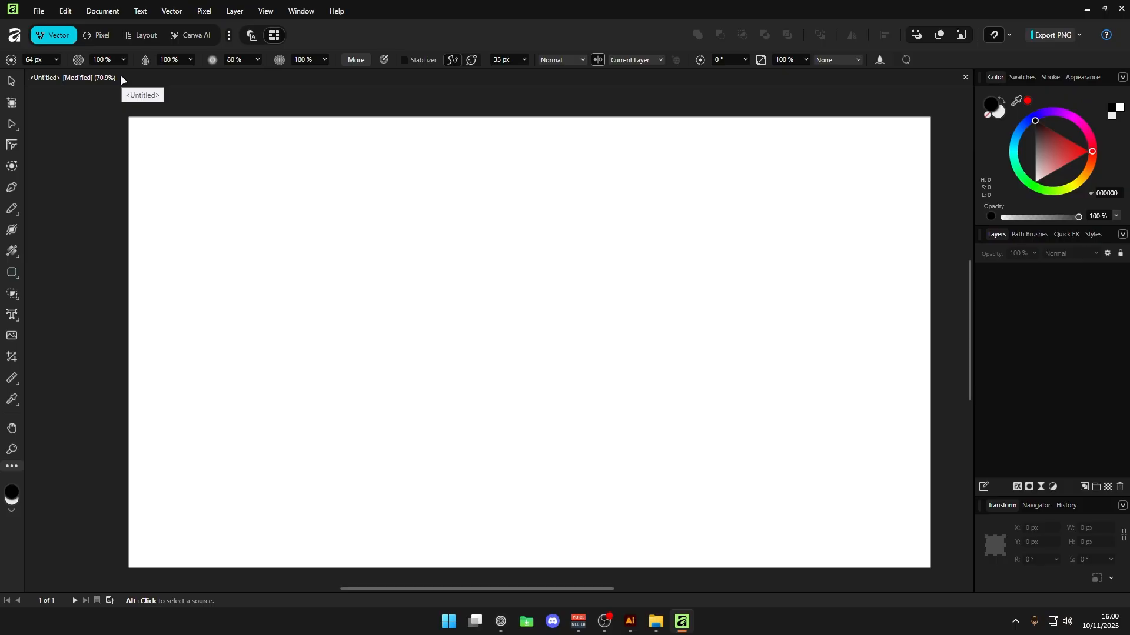
In the Tools shortcut settings, clear the Clone Brush Tool and Background Erase Brush shortcuts and assign E to the Color Picker Tool.
left_click(66, 12)
left_click(90, 237)
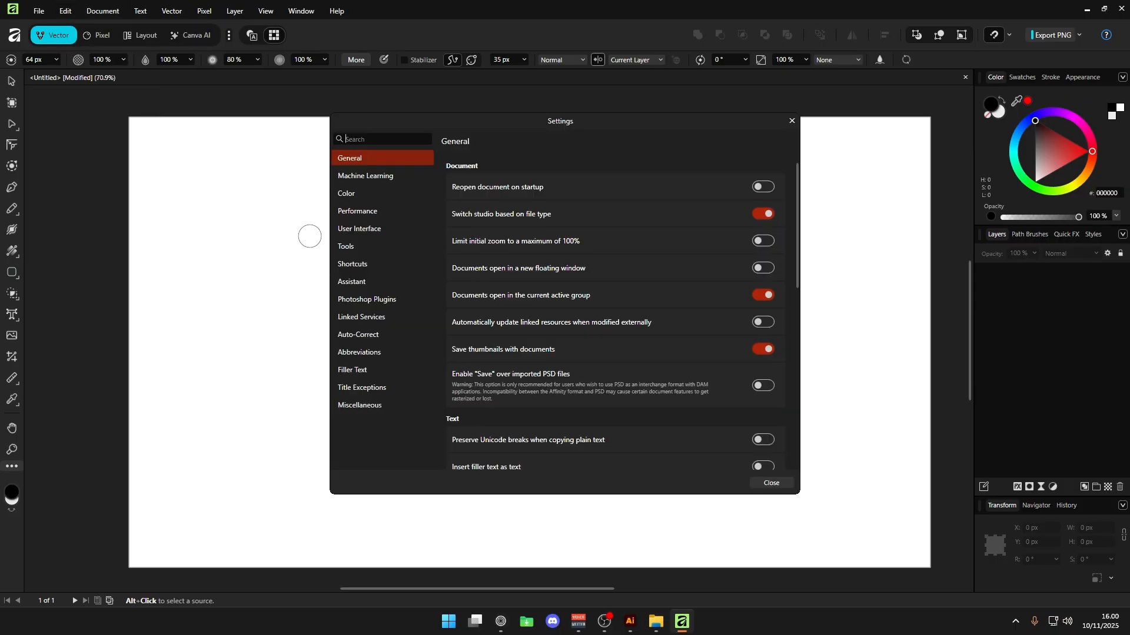
left_click(358, 265)
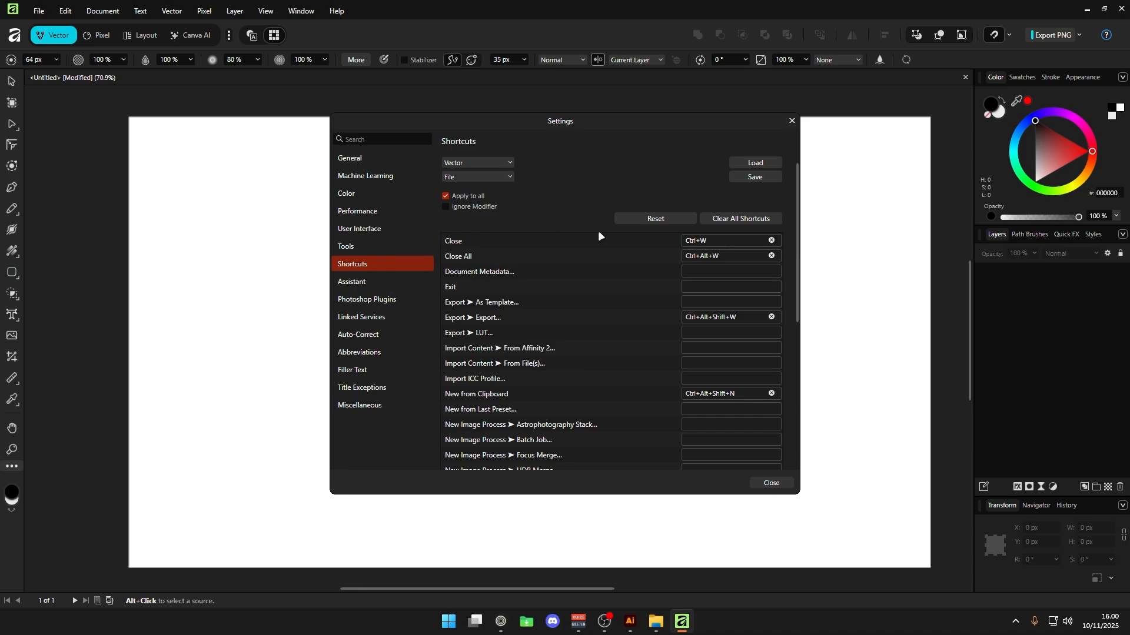
left_click(501, 178)
left_click(451, 329)
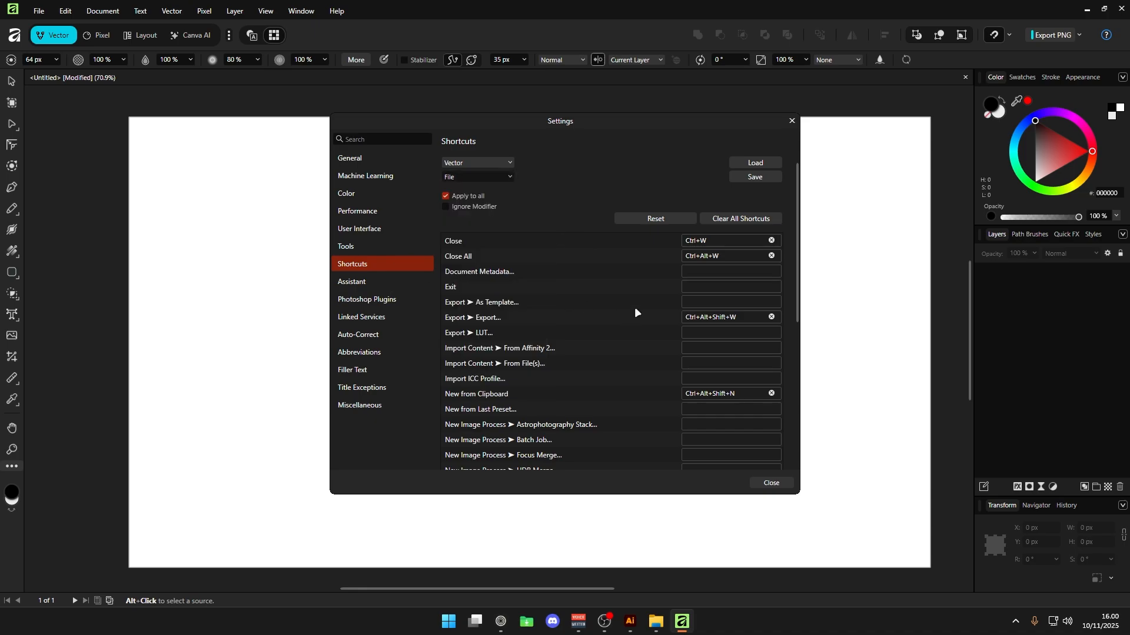
scroll(676, 320, "down", 2)
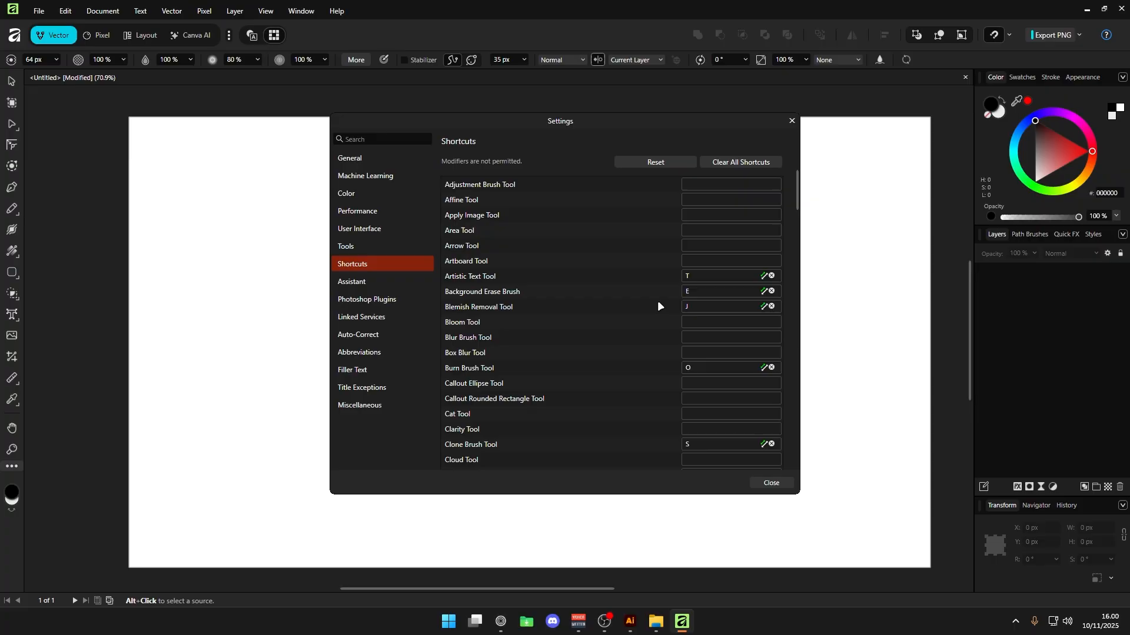
scroll(765, 292, "down", 5)
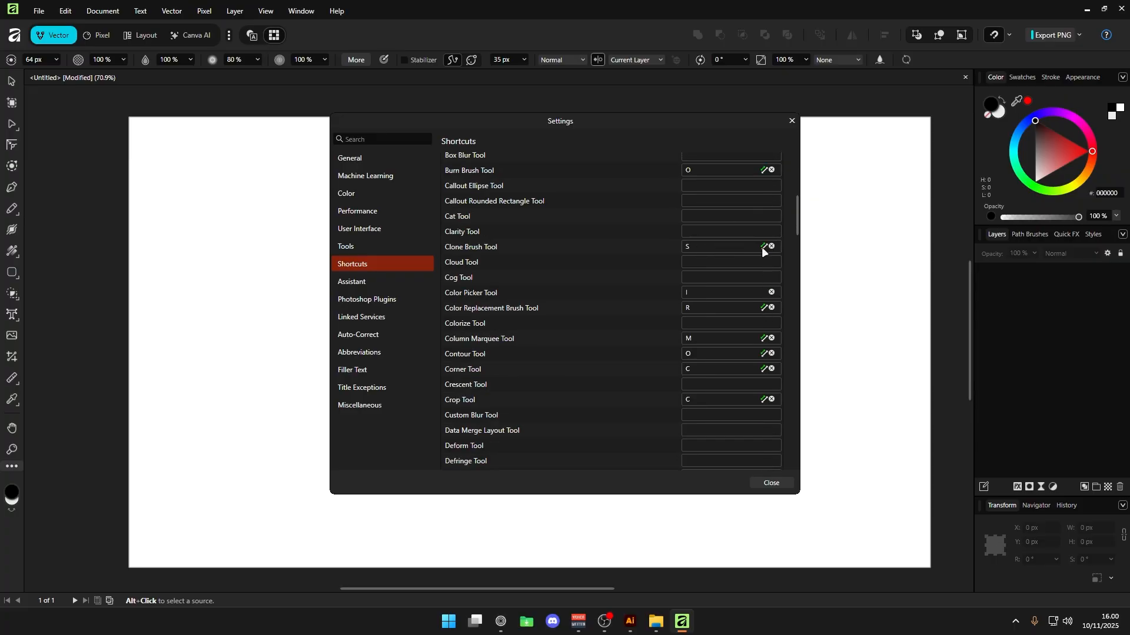
mouse_move(763, 268)
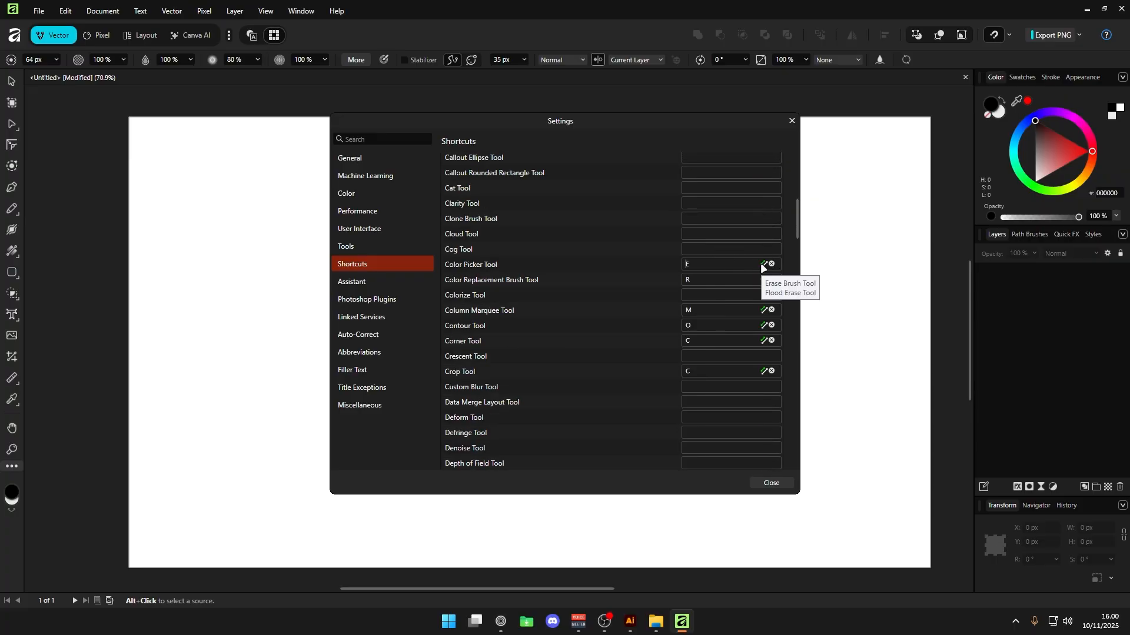
Clear the Flood Erase Tool's shortcut and assign W to the Pen Tool.
scroll(759, 282, "down", 20)
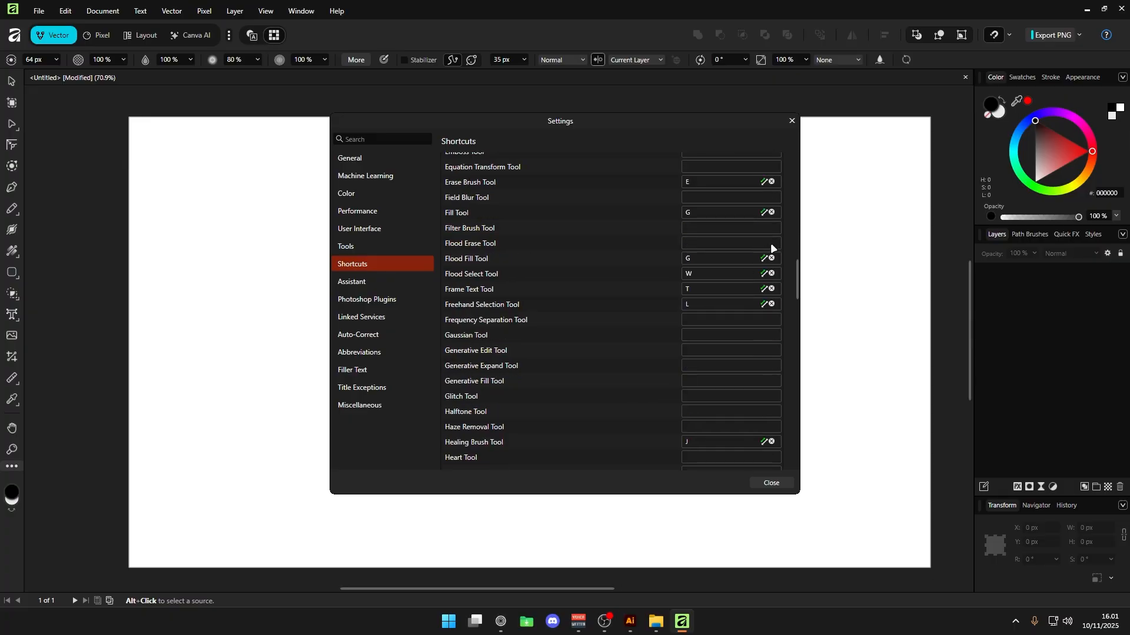
scroll(743, 326, "down", 15)
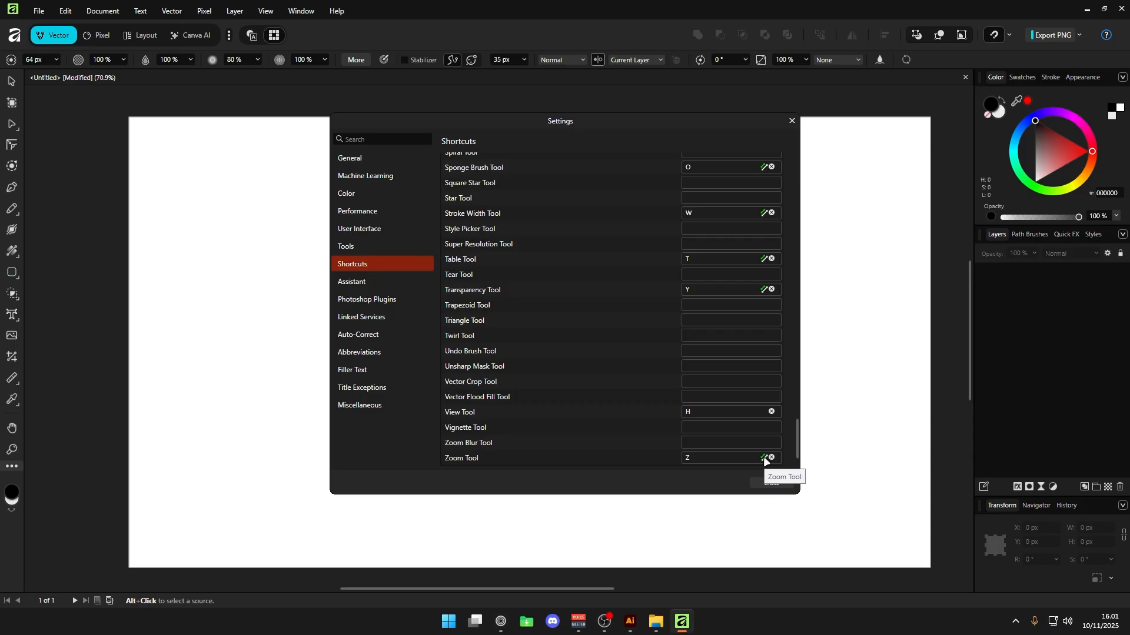
scroll(747, 412, "up", 5)
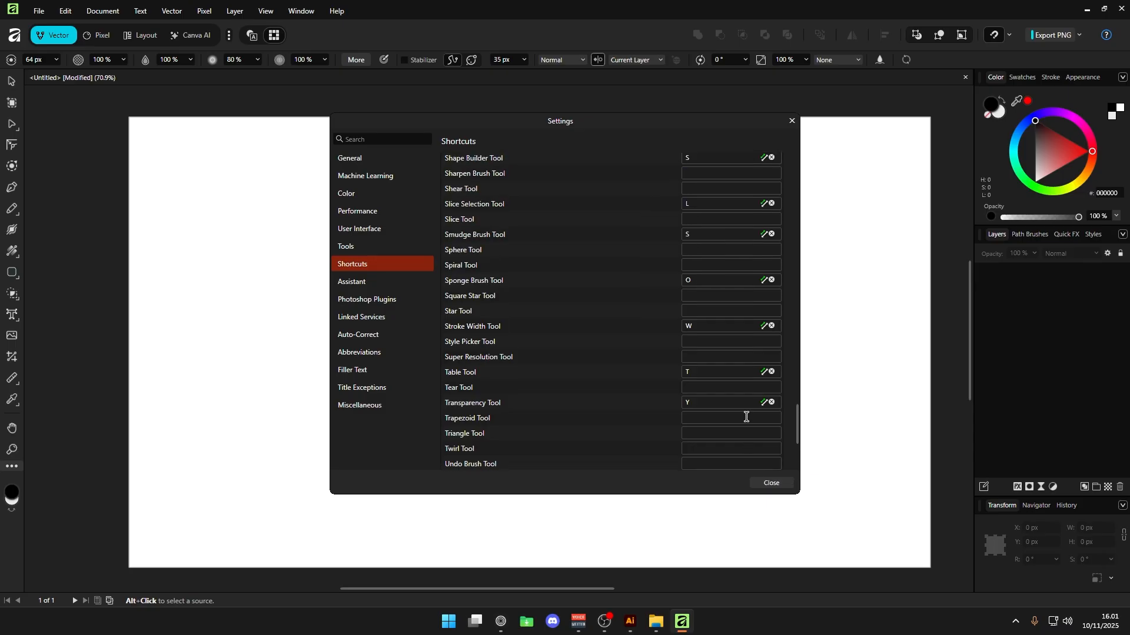
scroll(740, 337, "up", 15)
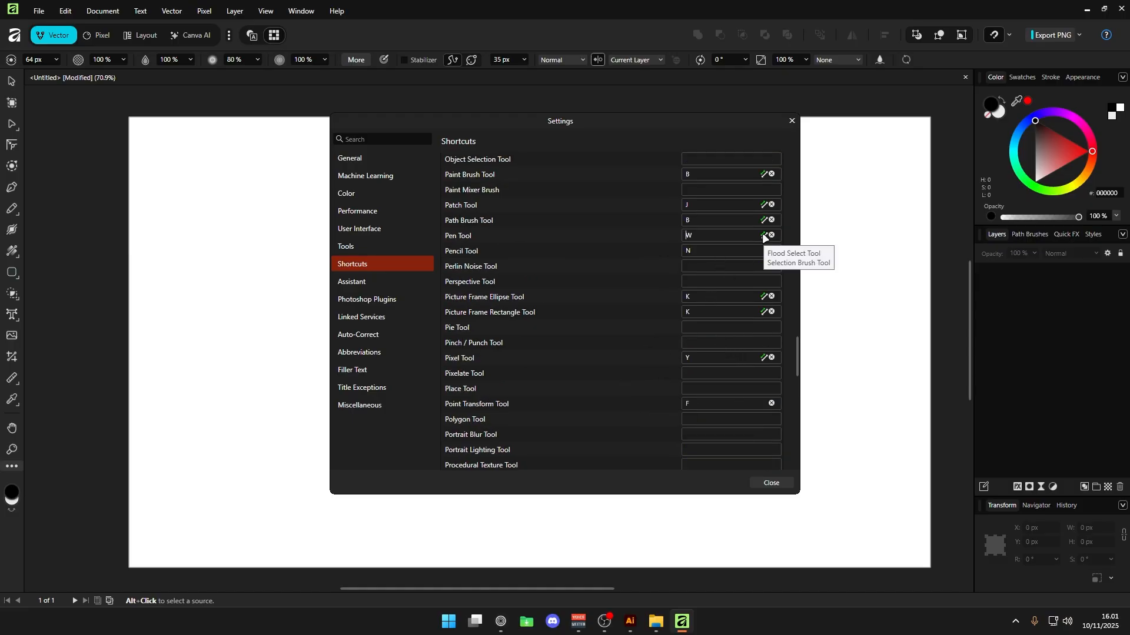
Clear the shortcuts of the Flood Select, Sponge Brush, Stroke Width and Table tools.
scroll(730, 270, "up", 20)
scroll(755, 281, "down", 20)
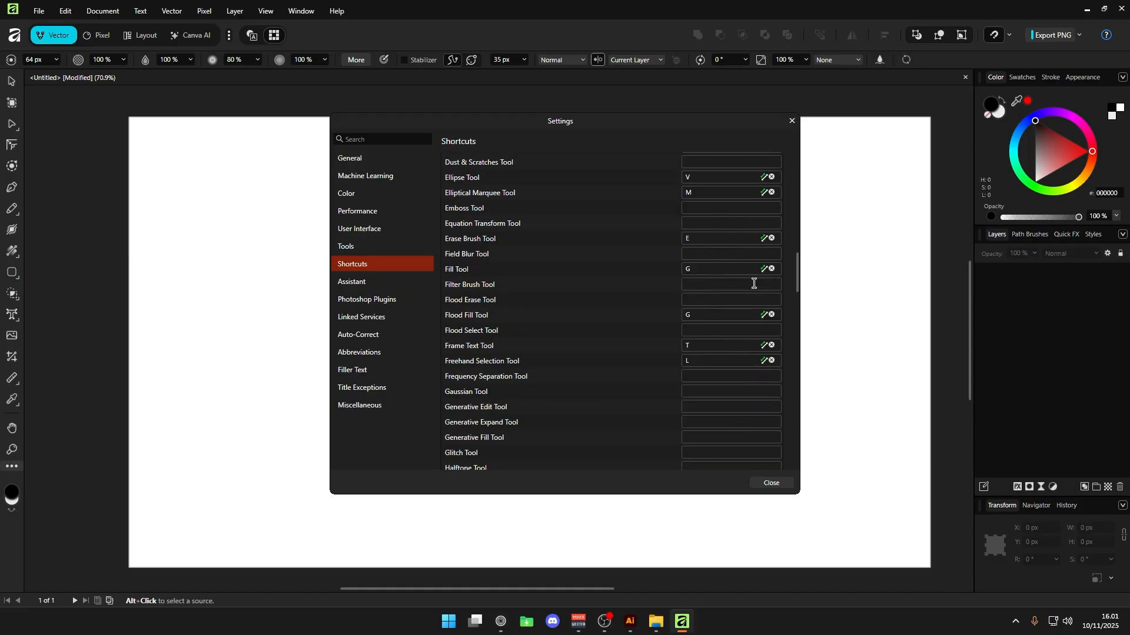
scroll(765, 283, "down", 15)
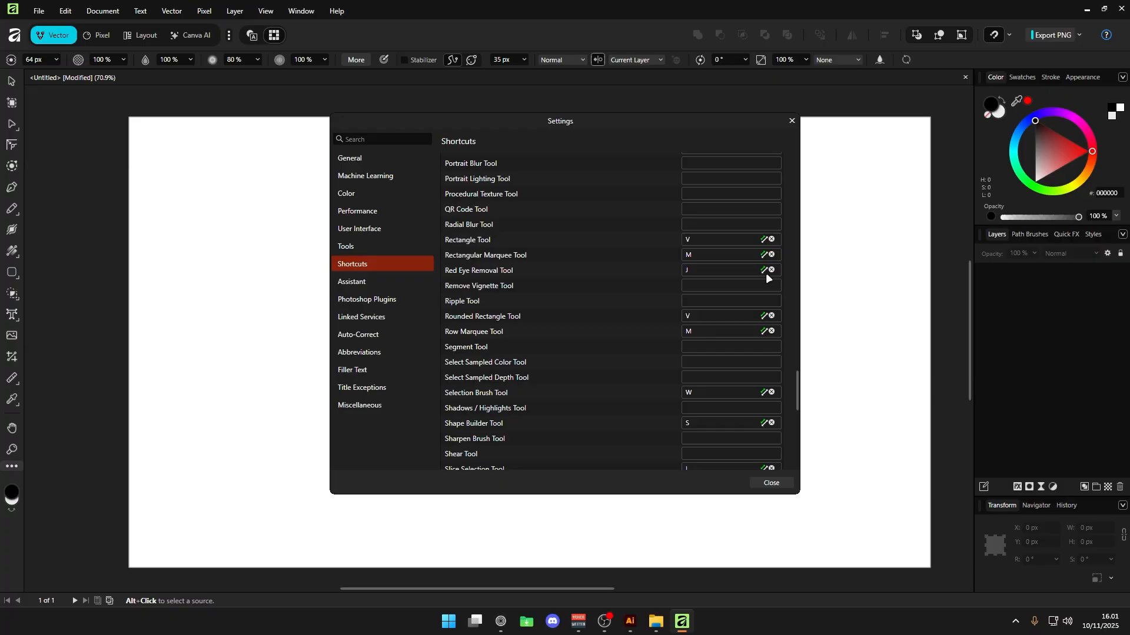
scroll(749, 332, "up", 20)
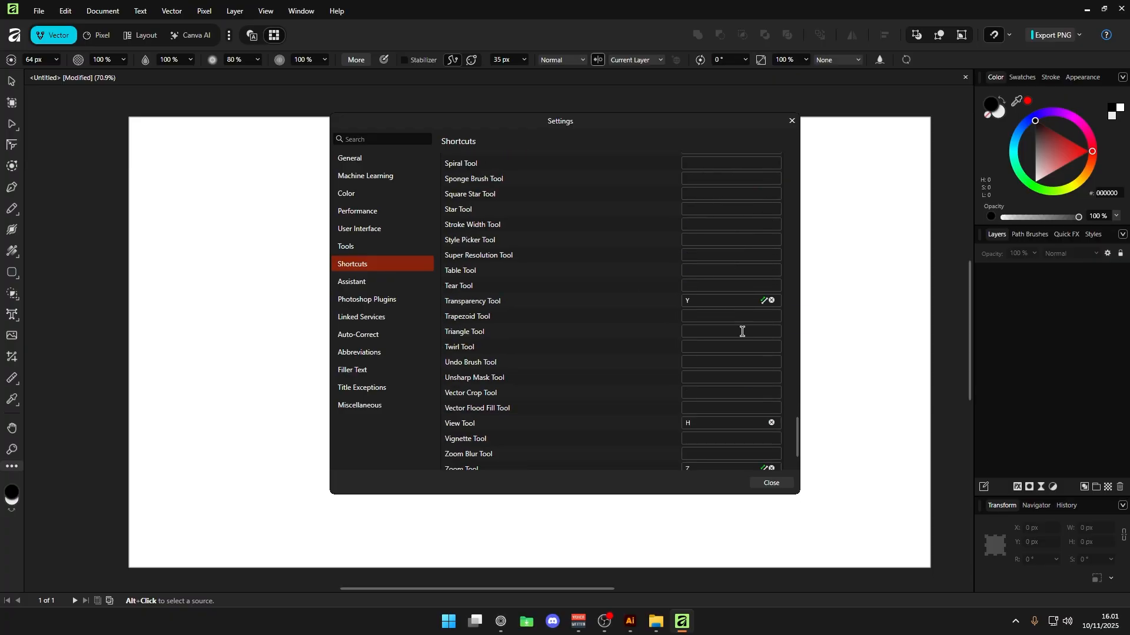
Clear the Blemish Removal, Burn Brush and Color Replacement Brush shortcuts and assign R to the Contour Tool.
scroll(711, 310, "down", 4)
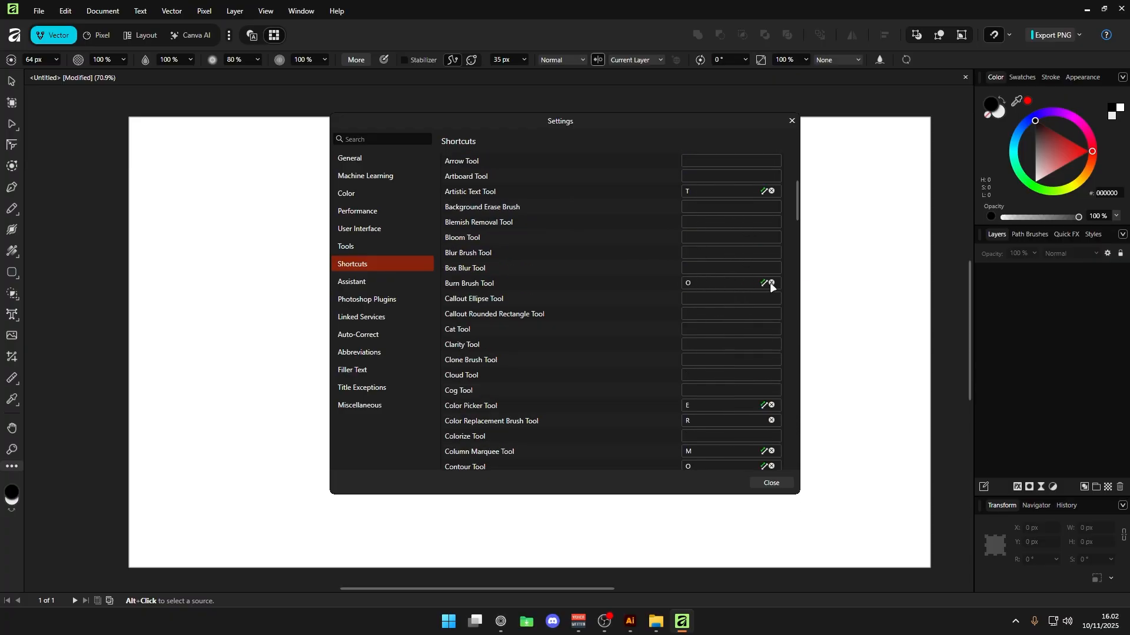
scroll(767, 310, "down", 1)
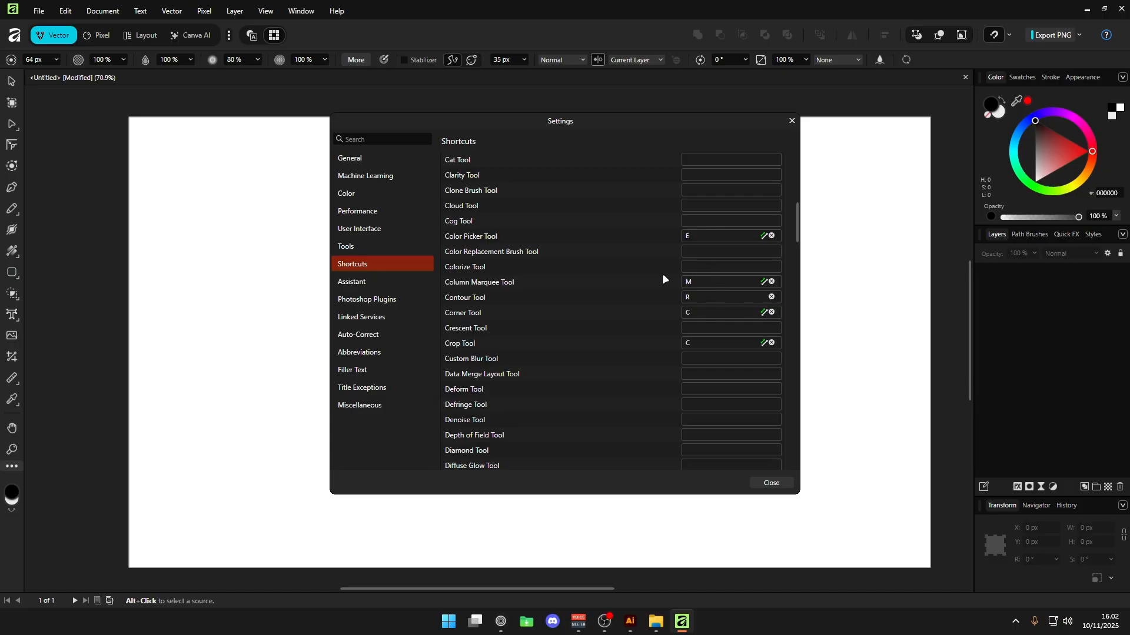
scroll(724, 304, "down", 1)
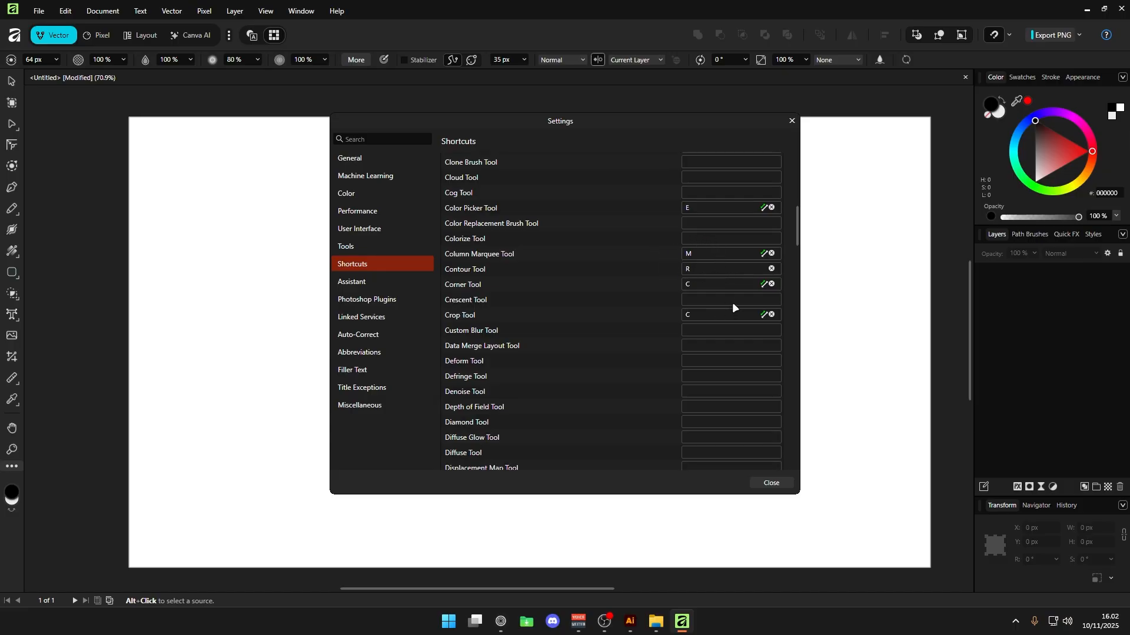
scroll(738, 282, "down", 1)
scroll(721, 264, "down", 9)
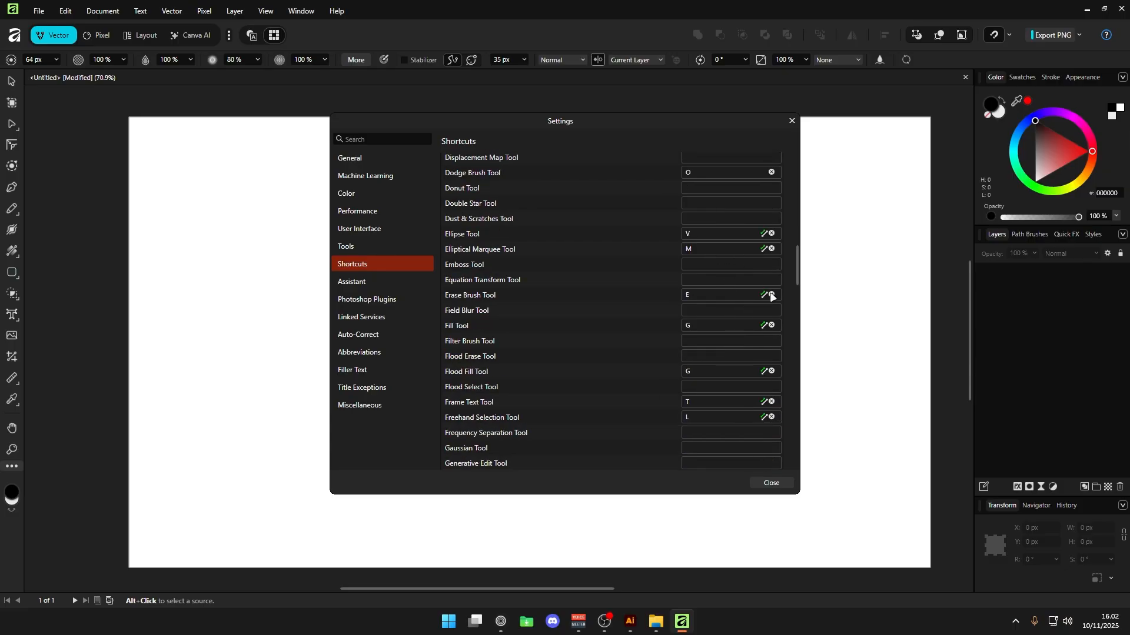
Clear the Erase Brush Tool's shortcut and close the settings.
left_click(771, 295)
scroll(766, 303, "down", 1)
scroll(753, 315, "down", 9)
scroll(741, 332, "up", 5)
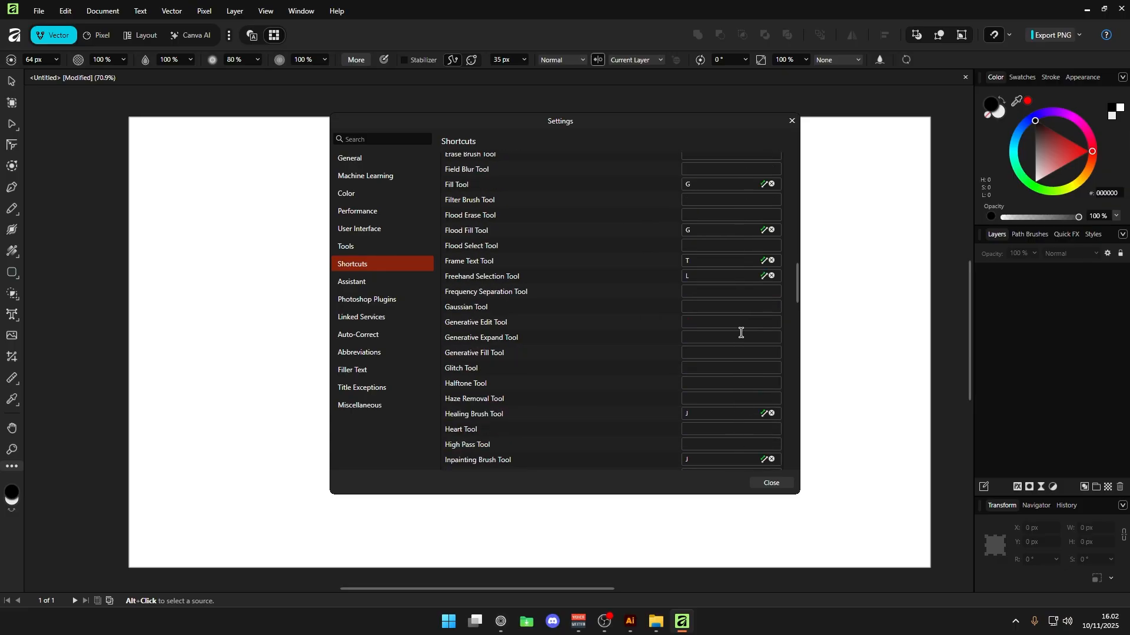
scroll(768, 400, "down", 1)
left_click(771, 483)
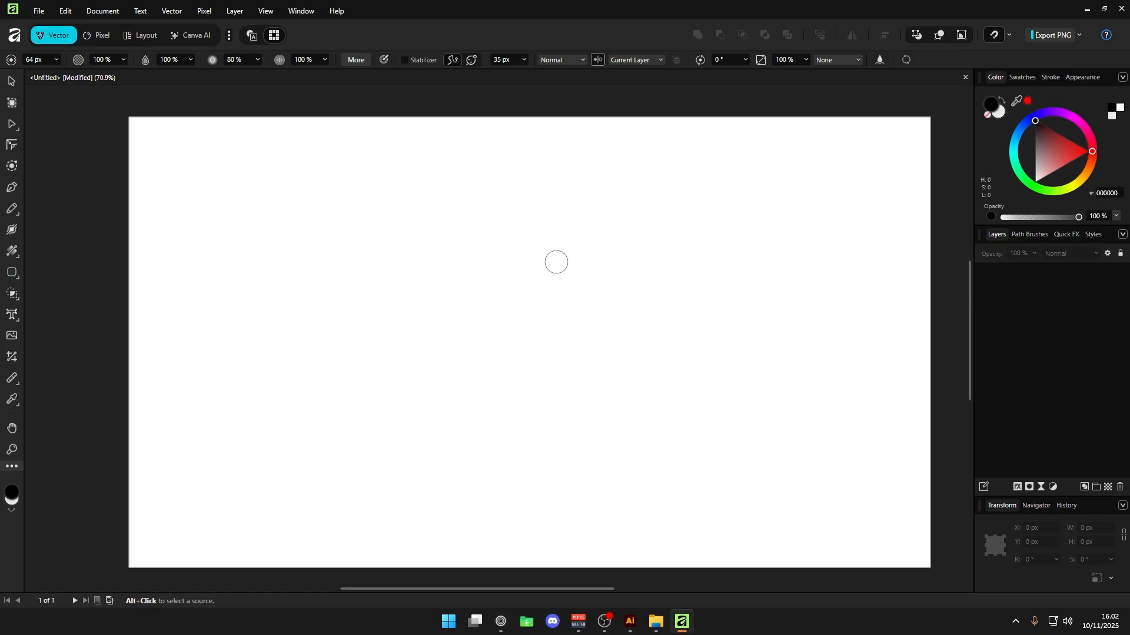
Draw a rectangle about 457 × 405 px in the upper middle of the page and switch to the Node Tool.
key("v")
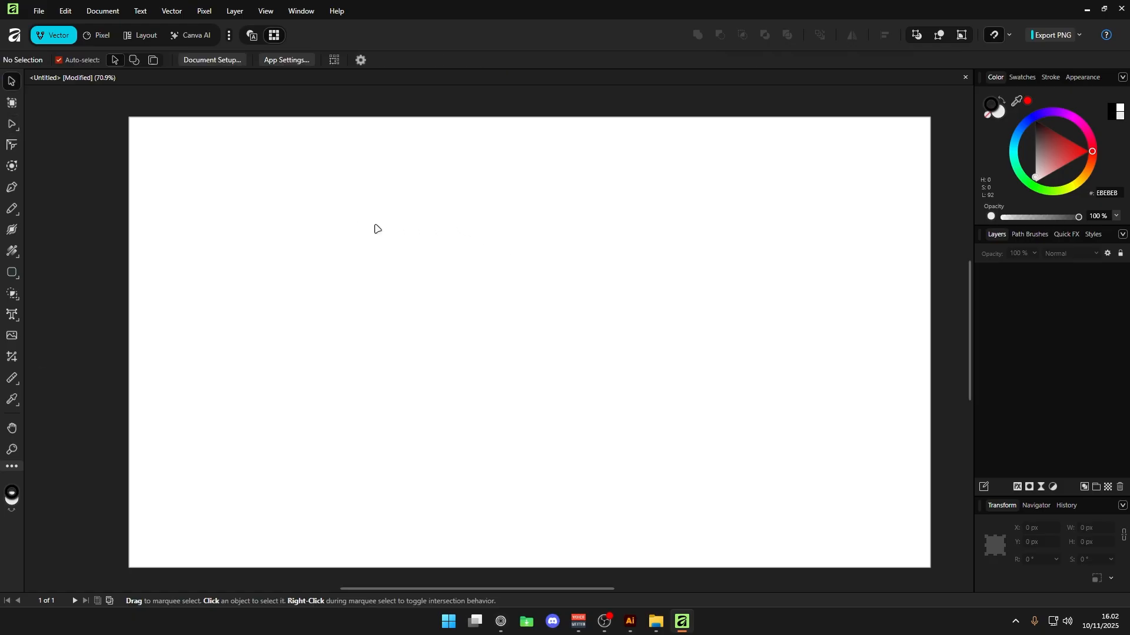
key("m")
left_click_drag(340, 169, 529, 337)
key("a")
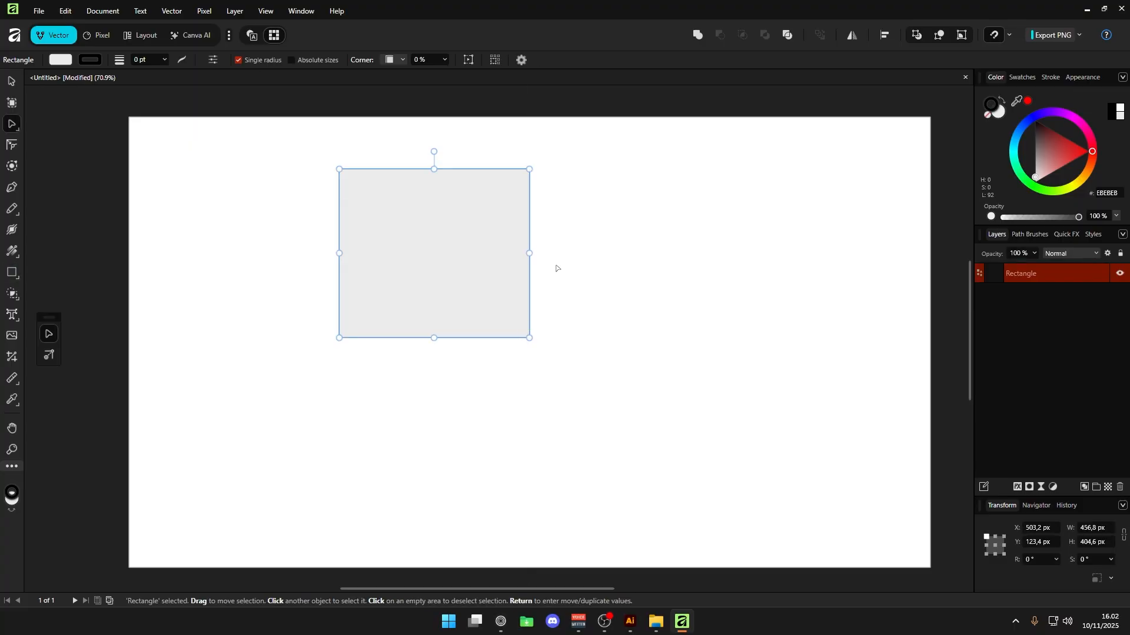
Move the rectangle to about X 522 px, Y 221 px with the Node Tool, and try deselecting and marquee-selecting it.
left_click_drag(465, 239, 510, 283)
left_click_drag(505, 207, 629, 299)
left_click(659, 245)
left_click(557, 251)
left_click(618, 257)
left_click(628, 260)
left_click(646, 249)
left_click_drag(454, 285, 556, 270)
left_click(592, 259)
left_click(555, 263)
left_click_drag(477, 257, 600, 262)
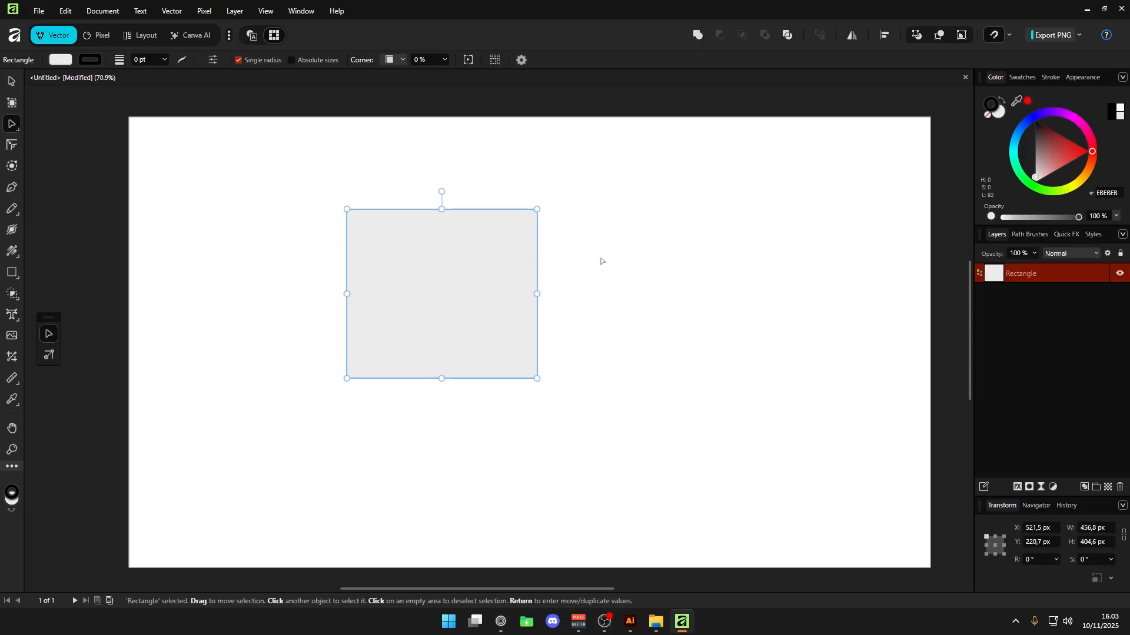
Switch between the Rectangle and Node tools and try selecting, deselecting and marquee-selecting the rectangle from inside its area.
left_click(513, 148)
key("m")
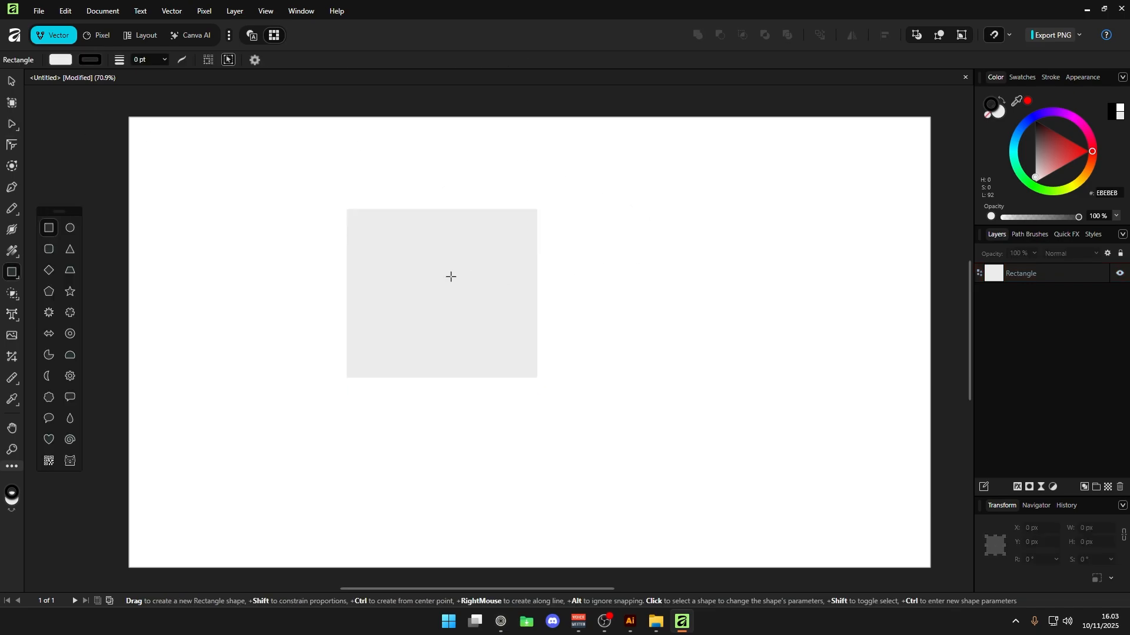
left_click(452, 278)
key("a")
left_click(594, 247)
left_click_drag(456, 257, 669, 309)
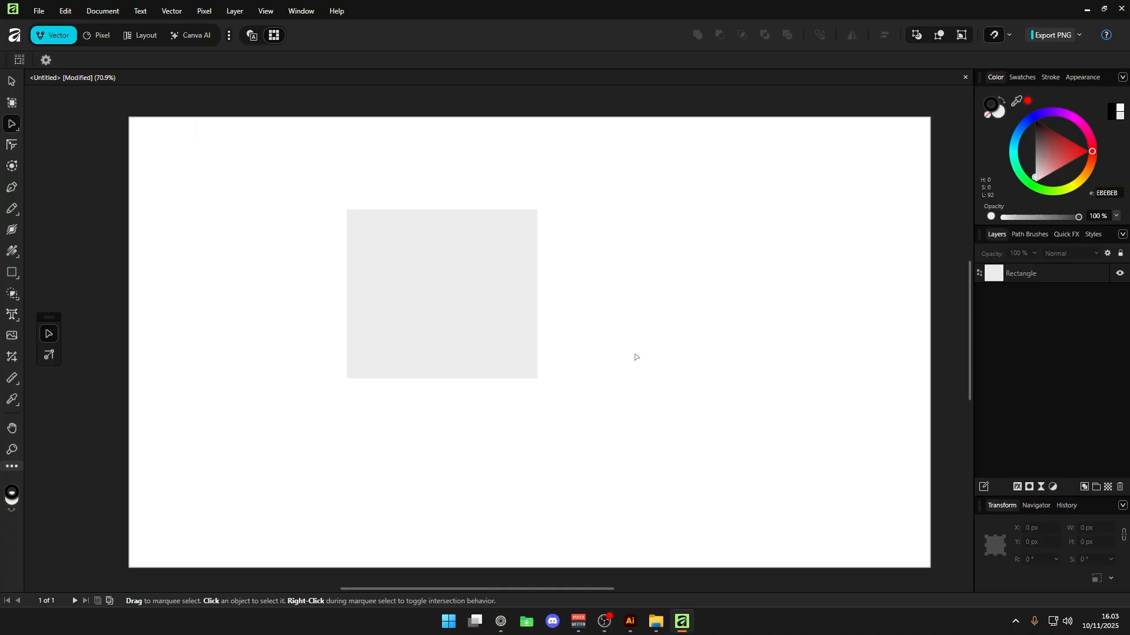
Switch to Illustrator, swap the rectangle's fill and stroke to give it a black fill, and try selecting and deselecting it.
left_click(630, 622)
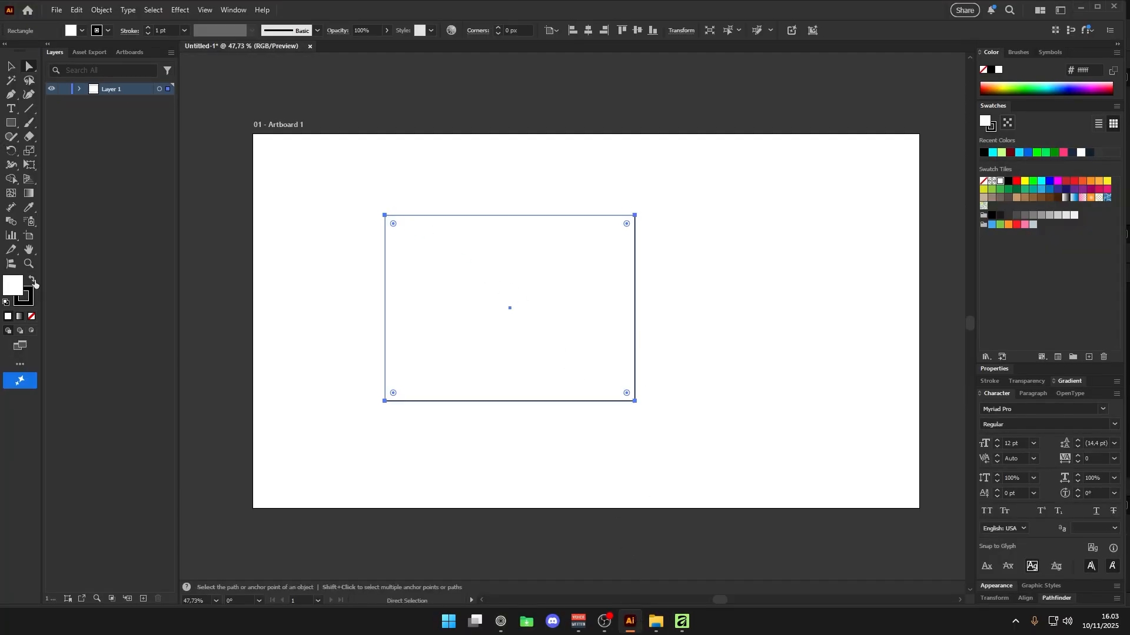
left_click(31, 279)
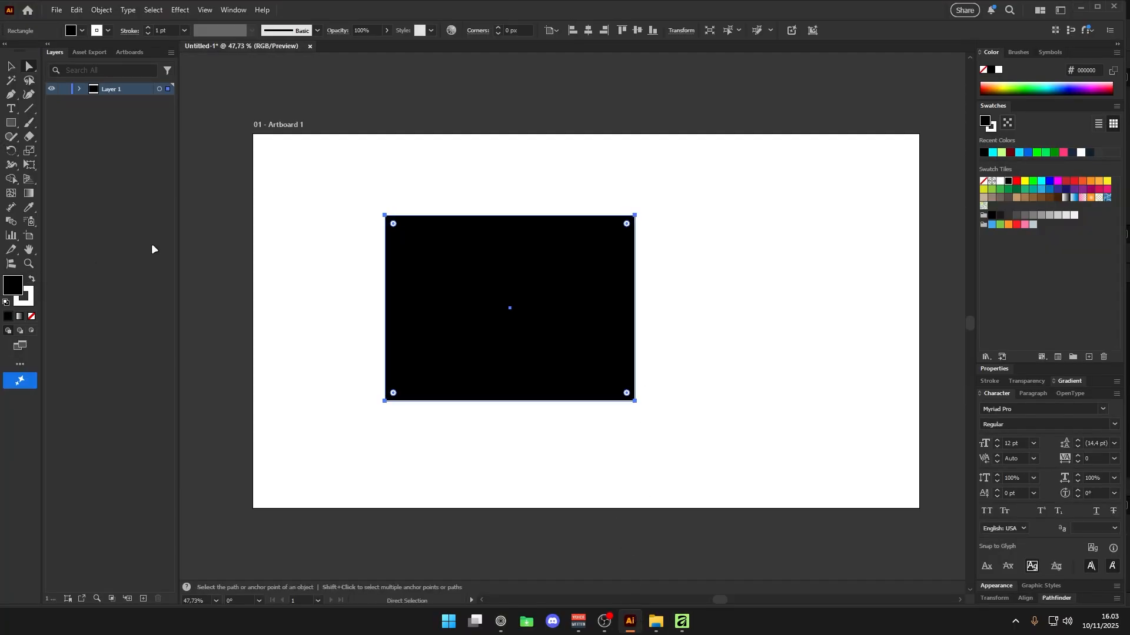
left_click(329, 239)
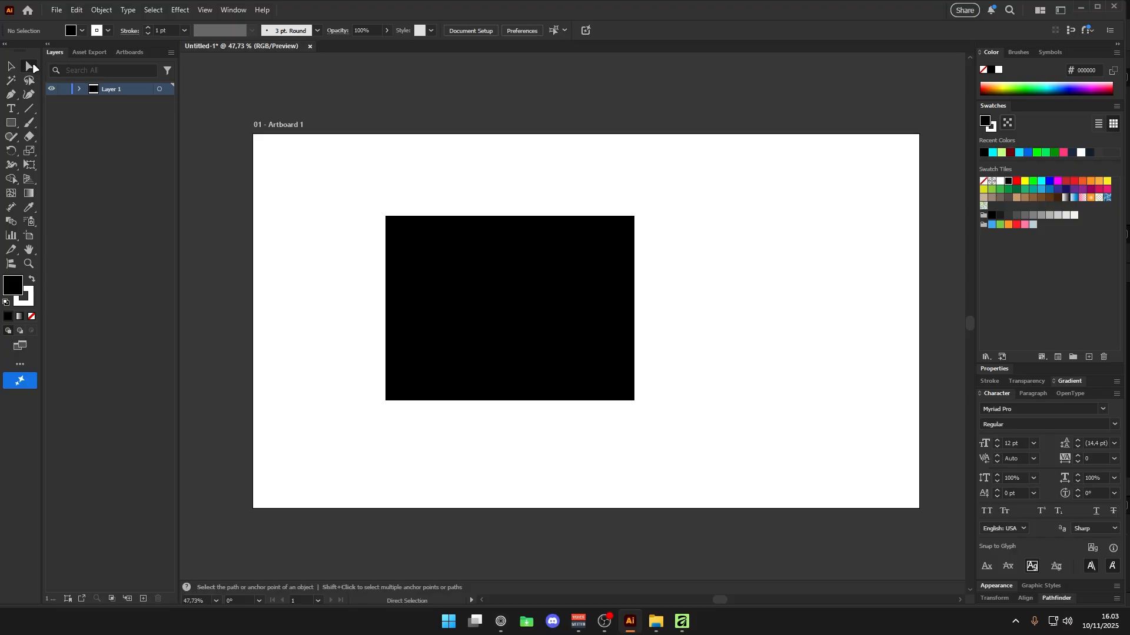
left_click(510, 293)
left_click(671, 259)
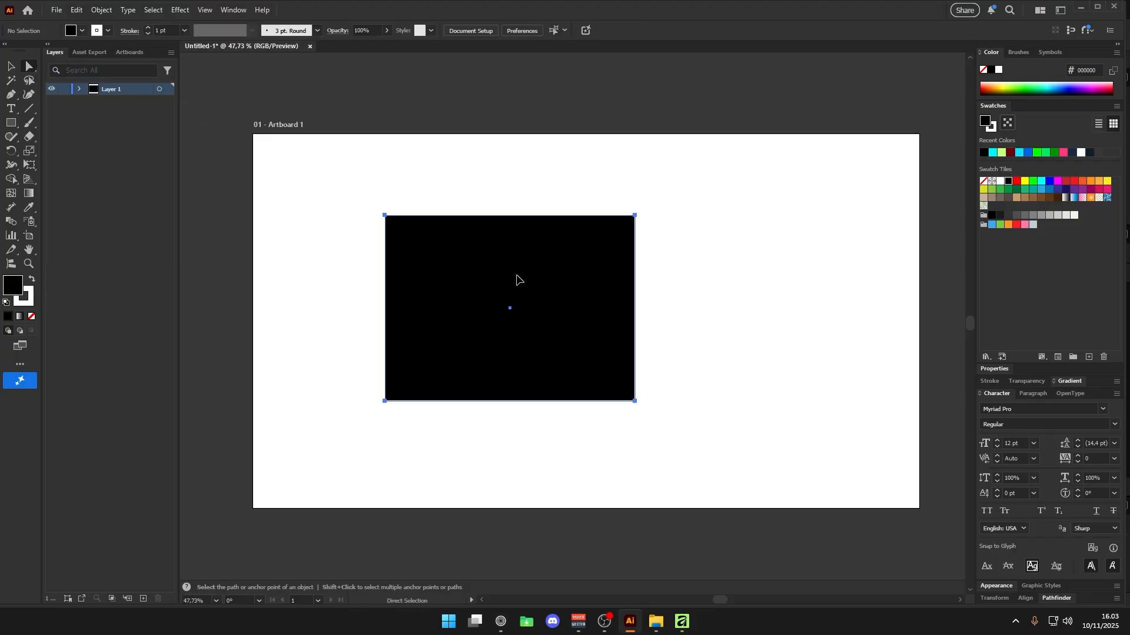
Move the black rectangle slightly up and to the right with the Direct Selection tool and deselect it.
left_click_drag(517, 279, 552, 266)
left_click(706, 261)
left_click(653, 265)
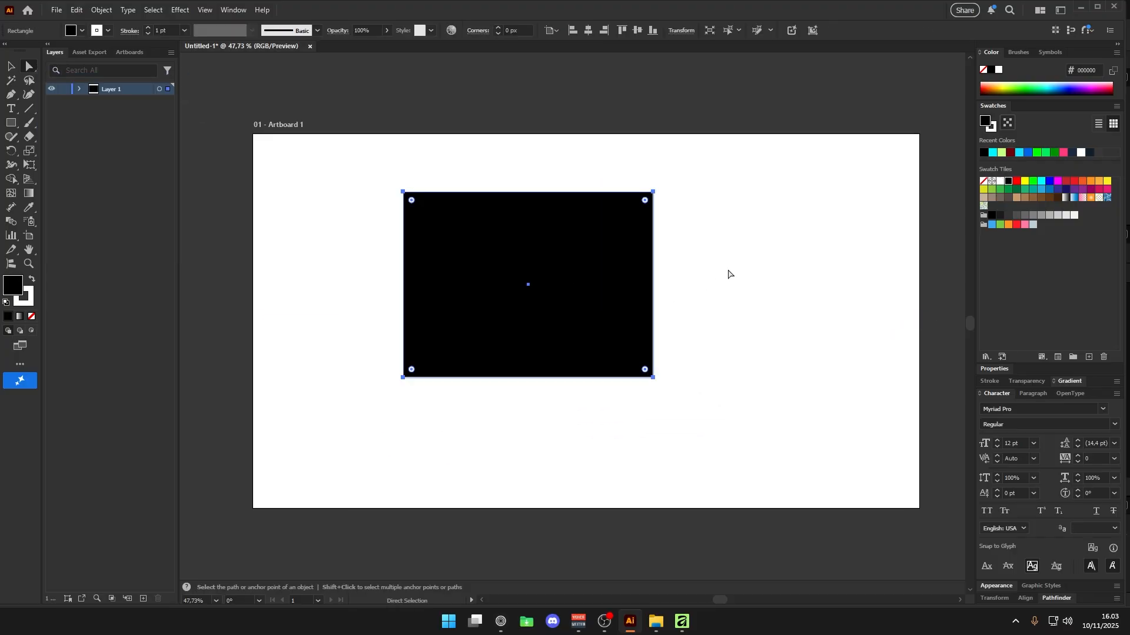
left_click(728, 272)
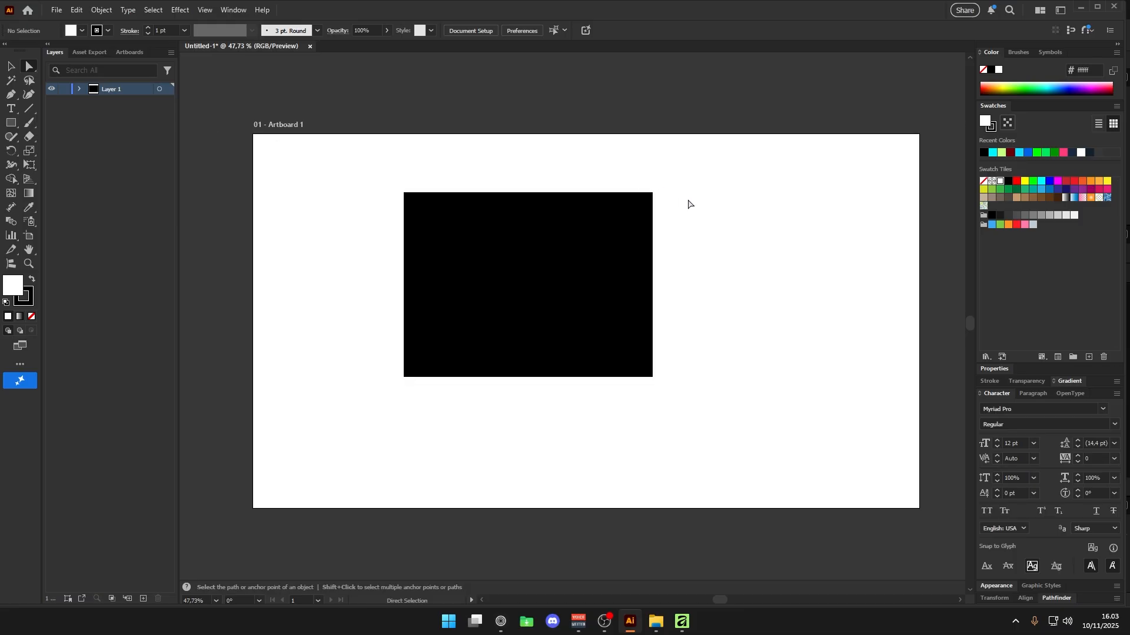
Alternate between the Selection and Direct Selection tools to compare selecting, moving and deselecting the black rectangle.
mouse_move(533, 229)
left_mouse_down()
mouse_move(493, 222)
mouse_move(592, 266)
mouse_move(550, 259)
mouse_move(551, 247)
mouse_move(559, 278)
mouse_move(589, 275)
mouse_move(548, 269)
mouse_move(727, 328)
left_mouse_up()
left_click(667, 261)
key("v")
left_click(680, 274)
key("a")
left_click(710, 283)
key("v")
left_click(683, 273)
key("a")
left_click(675, 271)
left_click(754, 243)
Draw a smaller black rectangle overlapping the large one's right edge and pick it with the Direct Selection tool.
key("m")
key("a")
left_click_drag(574, 277, 596, 283)
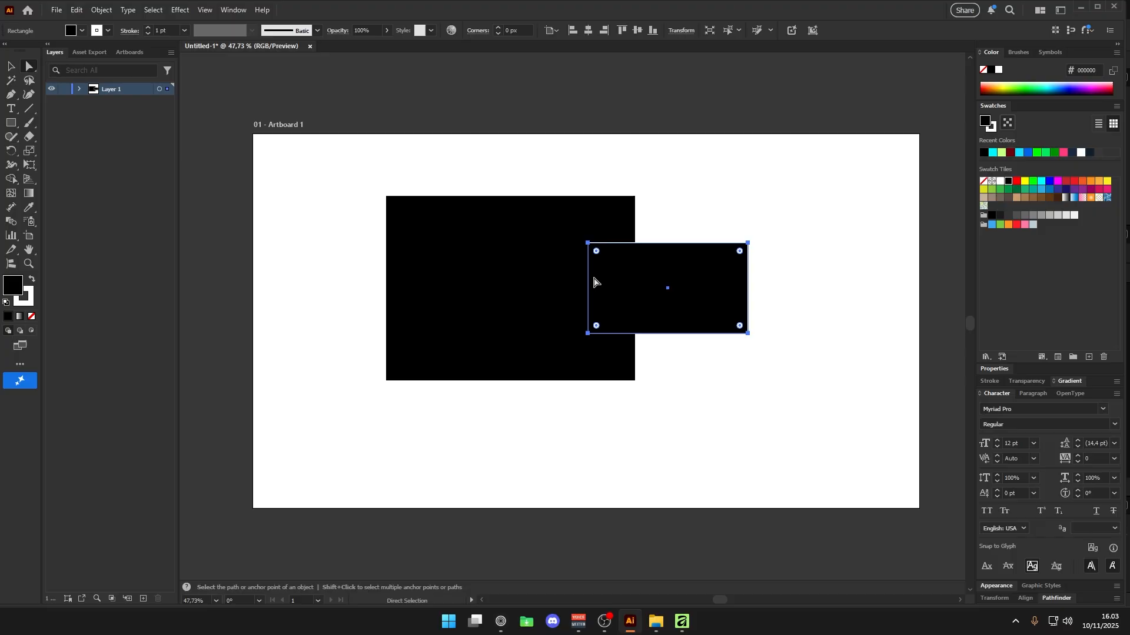
Add an anchor point on the small rectangle's left edge with the Pen tool and deselect the shape.
key("p")
left_click(587, 278)
key("a")
left_click(580, 180)
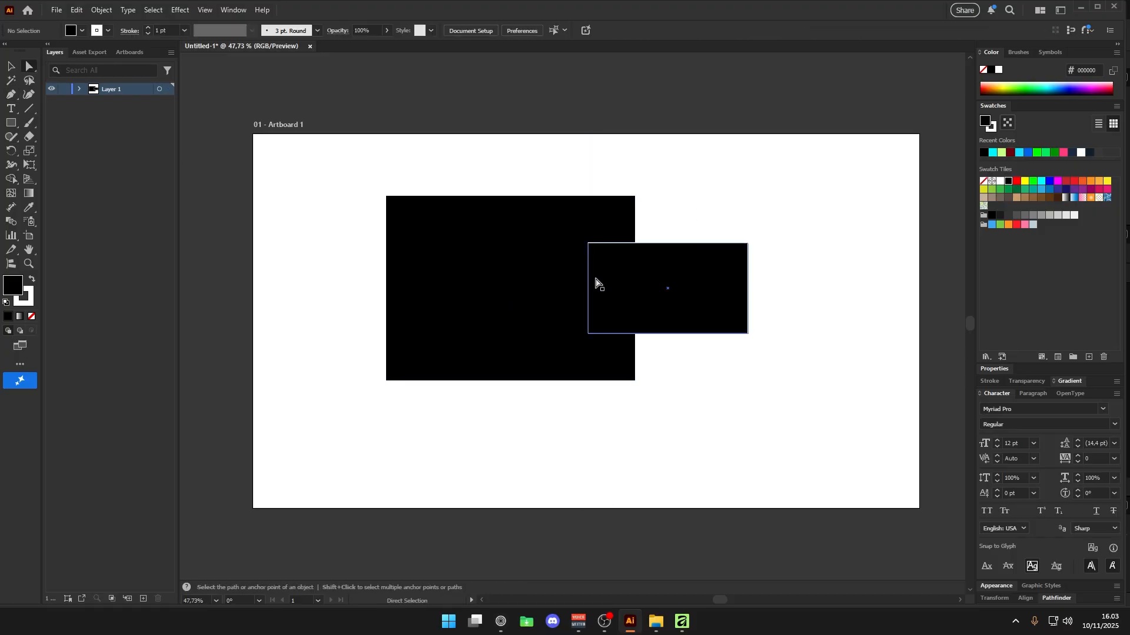
Try to catch the small rectangle's new anchor point with Direct Selection marquees and undo the resulting moves.
left_click_drag(567, 268, 624, 307)
key("ctrl+z")
key("ctrl+z")
key("ctrl+z")
left_click_drag(636, 269, 578, 301)
key("ctrl+z")
left_click_drag(349, 257, 635, 305)
left_click_drag(295, 255, 812, 280)
key("ctrl+z")
left_click(333, 265)
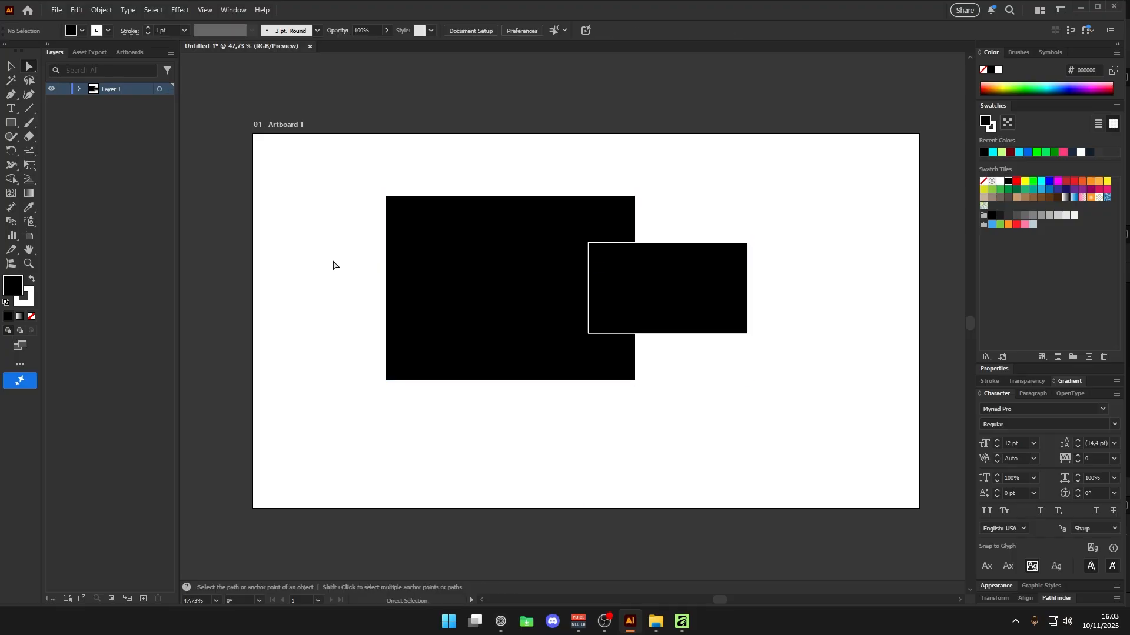
Marquee-select anchor points of both rectangles, try moving them together and undo the move.
left_click_drag(612, 304, 497, 293)
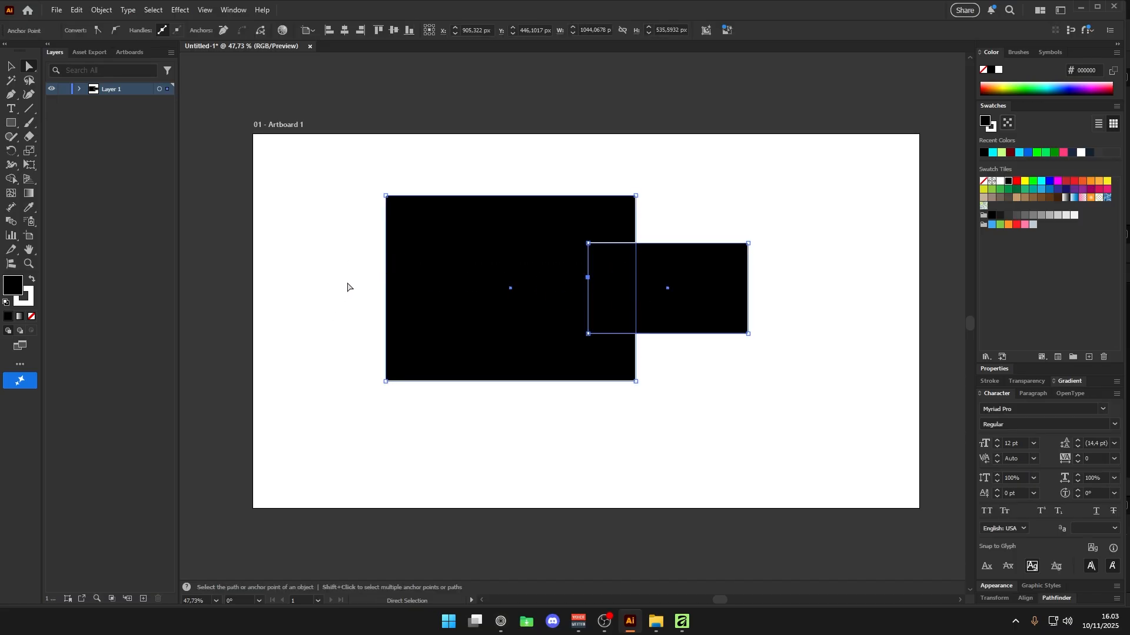
left_click_drag(588, 278, 517, 305)
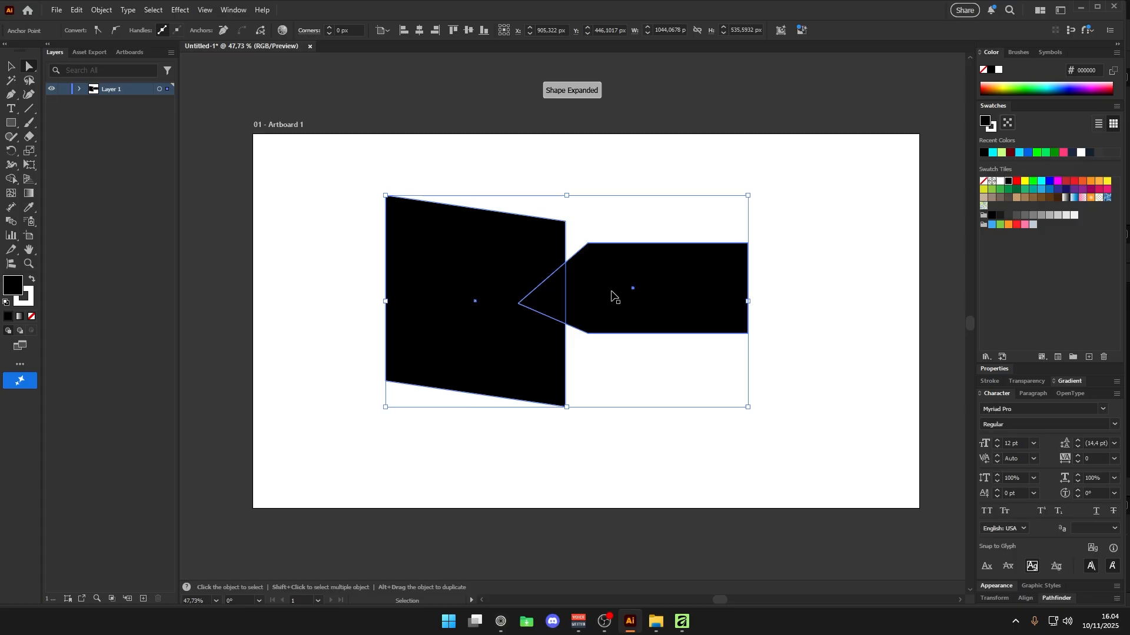
key("ctrl+z")
Try moving only the small rectangle's left-edge anchor point, undo the move and deselect the shape.
left_click(606, 298)
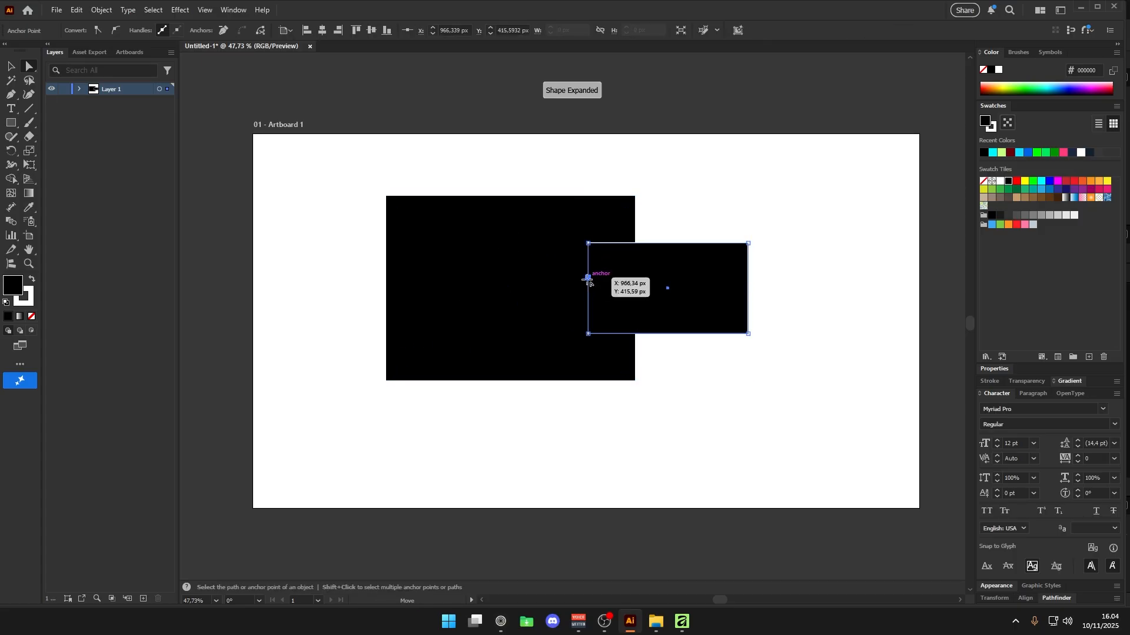
left_click_drag(588, 277, 547, 295)
key("ctrl+z")
left_click(698, 231)
Switch to Affinity and duplicate the rectangle to about X 901 px, Y 279 px, overlapping the original.
left_click(682, 620)
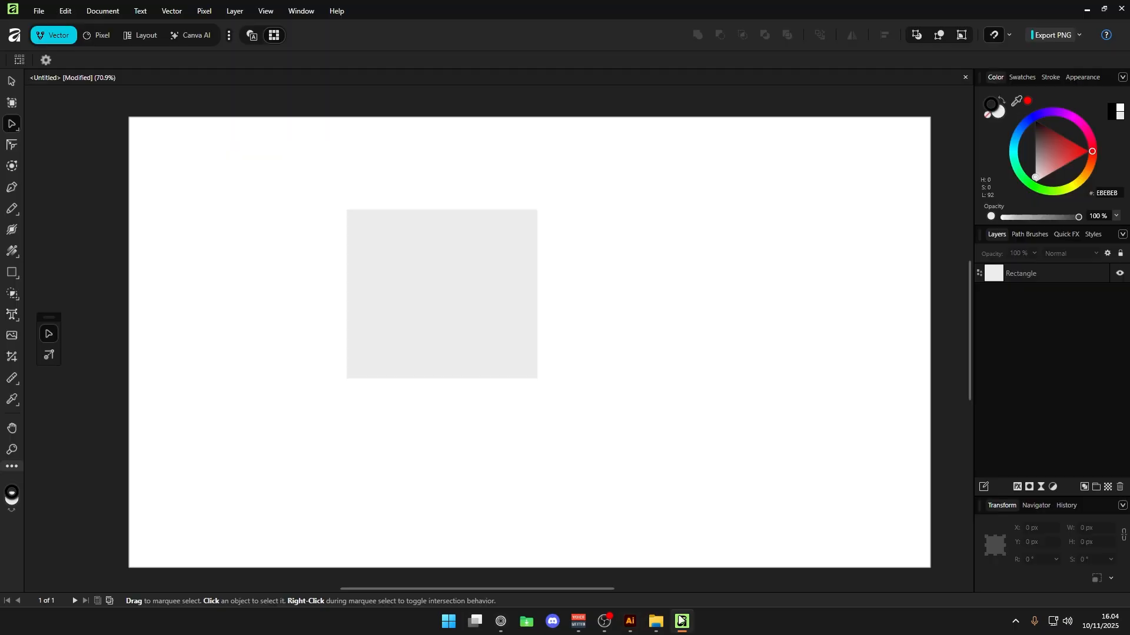
left_click(498, 286)
mouse_move(481, 278)
left_mouse_down()
mouse_move(622, 297)
mouse_move(614, 303)
left_mouse_up()
left_click(635, 203)
left_click(540, 304)
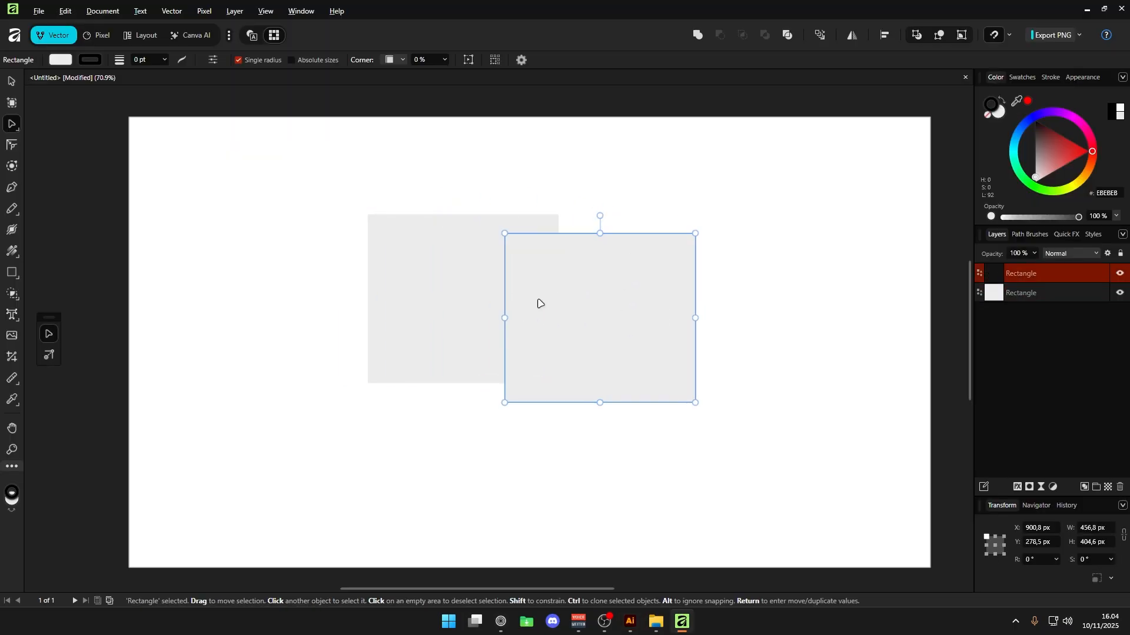
Try to add a node on the duplicate's left edge with the Pen tool and marquee-select it with the Node Tool.
key("p")
left_click(505, 300)
key("a")
left_click_drag(444, 283, 547, 325)
left_click(478, 292)
key("Escape")
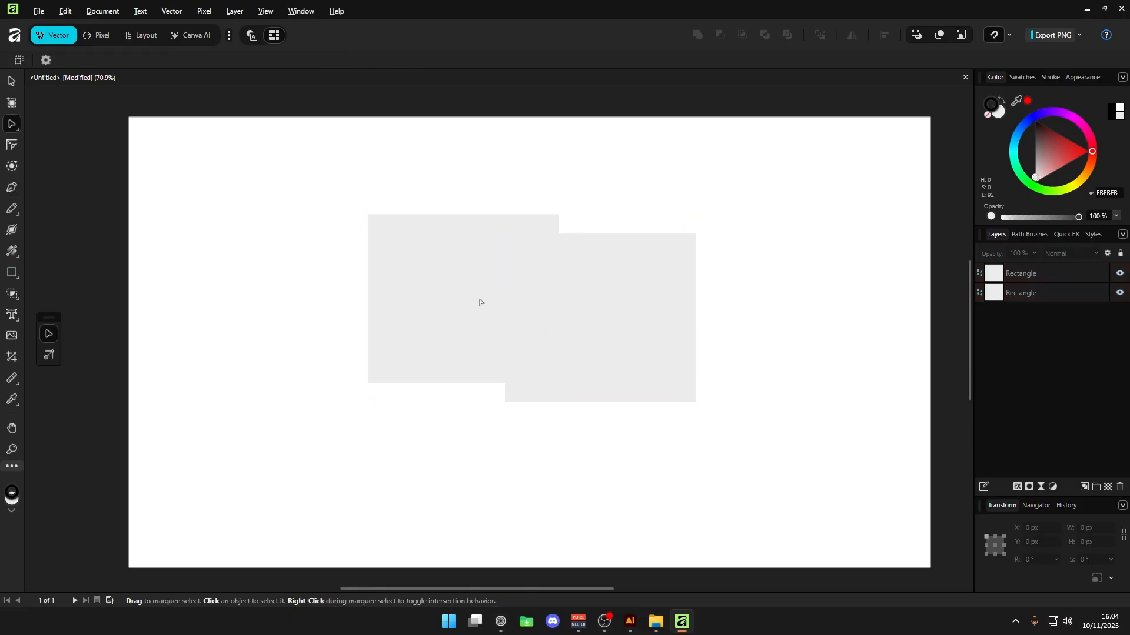
left_click_drag(484, 293, 571, 323)
left_click(296, 272)
Move the rectangles apart, the duplicate to about X 1008 px, Y 298 px and the original to about X 286 px, Y 236 px.
left_click(611, 302)
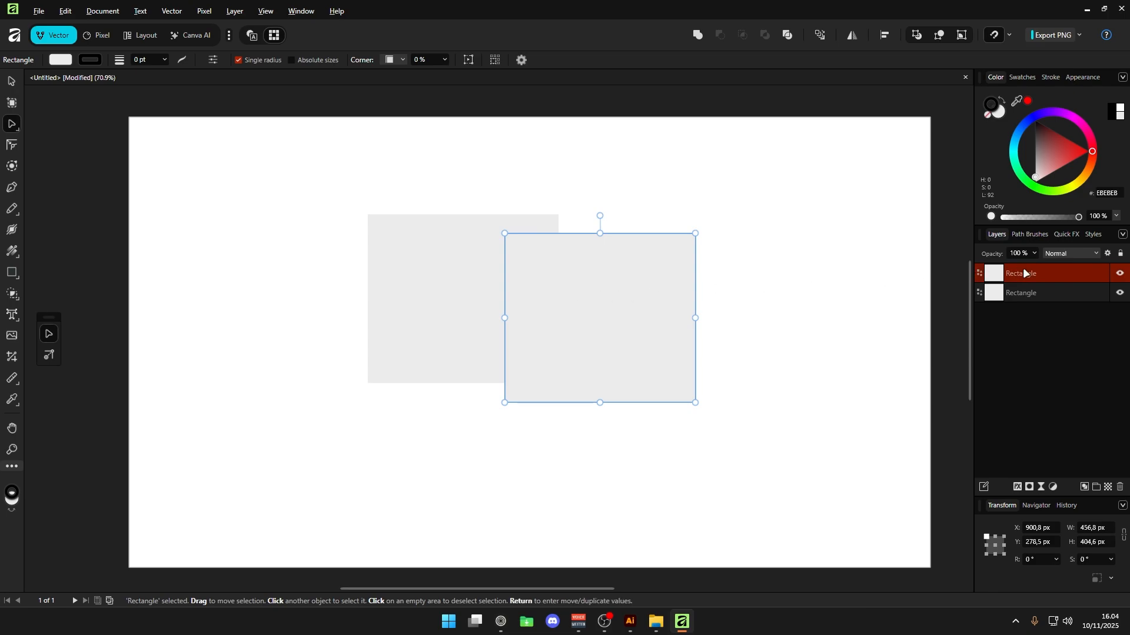
left_click_drag(544, 300, 596, 305)
left_click_drag(490, 268, 372, 268)
Try marquee-selecting the right rectangle's left side with the Node Tool and select the rectangle.
left_click(557, 279)
left_click_drag(544, 259, 496, 375)
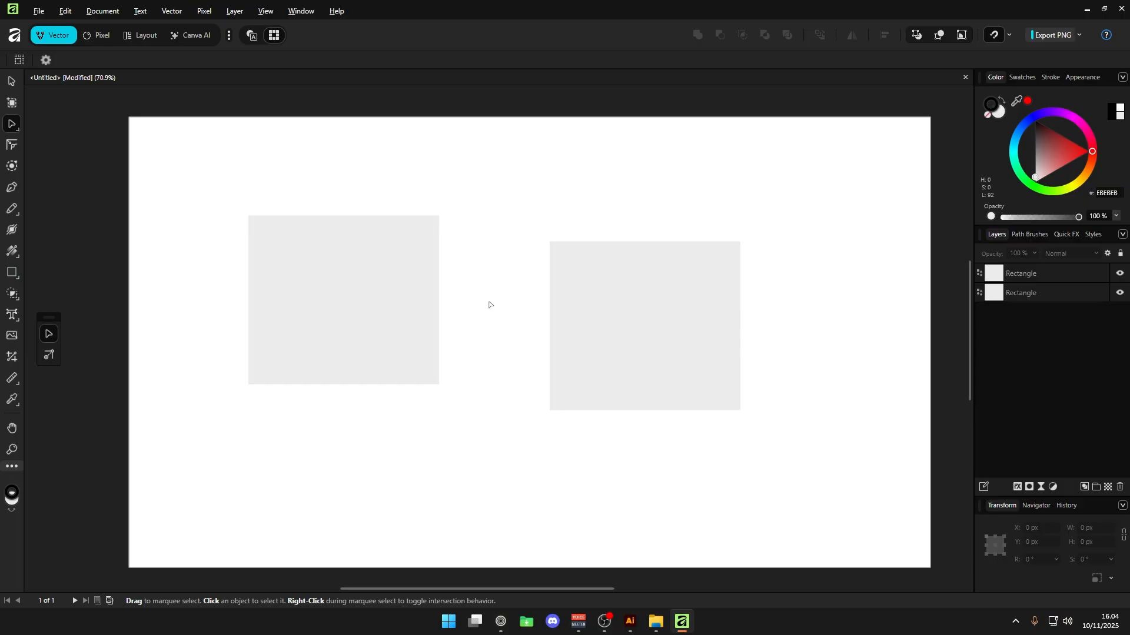
left_click(556, 298)
left_click_drag(476, 252, 625, 452)
left_click(602, 318)
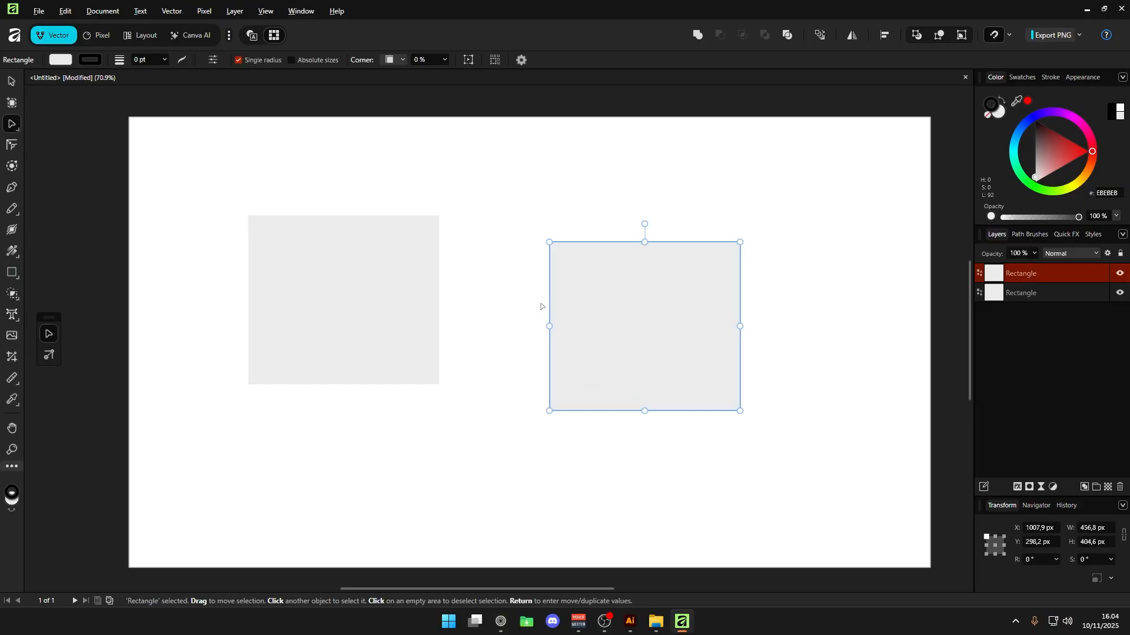
Draw a closed free-form curve with the Pen tool across the right rectangle's upper-left corner and delete the curve.
key("p")
left_click(549, 294)
mouse_move(549, 294)
left_mouse_down()
mouse_move(500, 291)
mouse_move(514, 252)
left_mouse_up()
left_click_drag(607, 215, 655, 264)
left_click_drag(594, 300, 573, 299)
left_click(549, 294)
key("a")
left_click(698, 222)
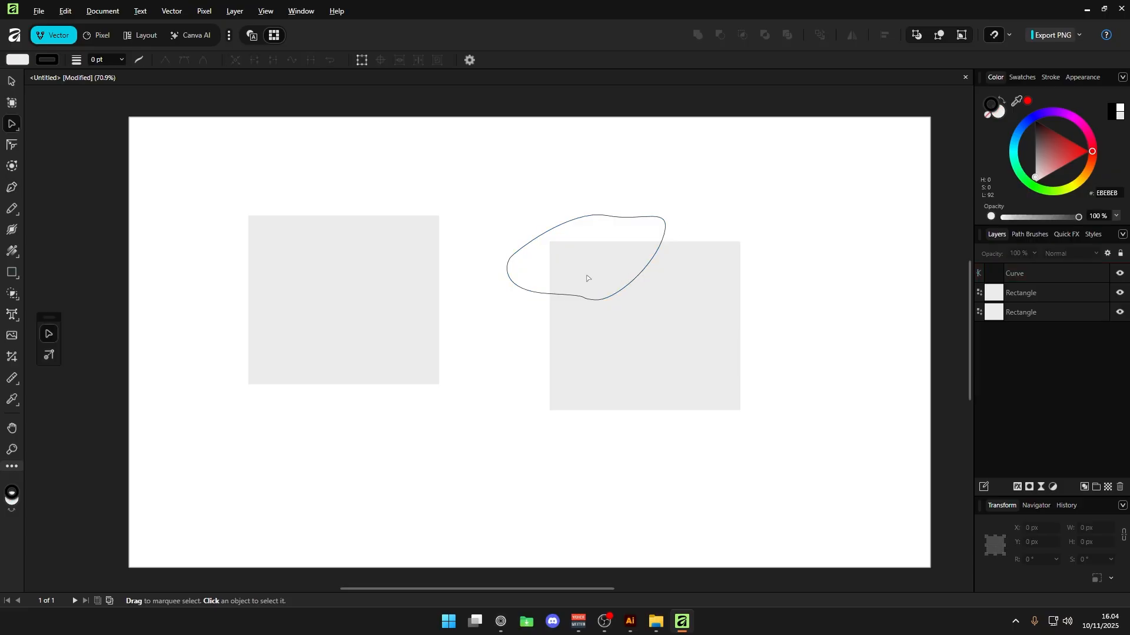
left_click(537, 294)
key("Delete")
Move the right rectangle to about X 888 px, Y 304 px and try the Pen tool on its edges.
left_click(582, 325)
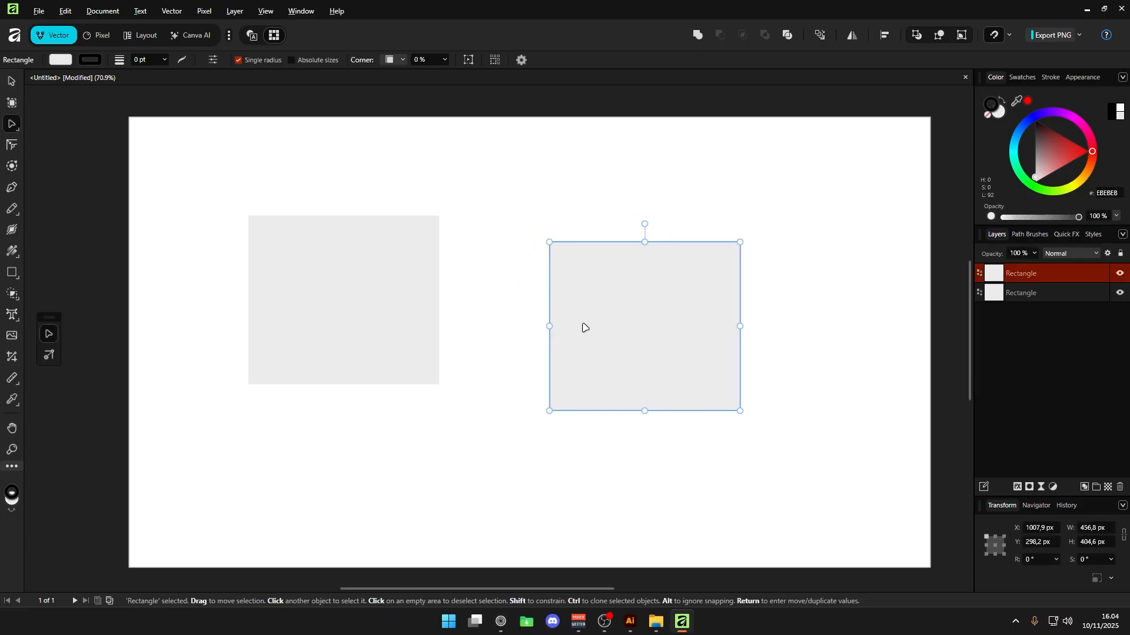
left_click_drag(624, 308, 544, 294)
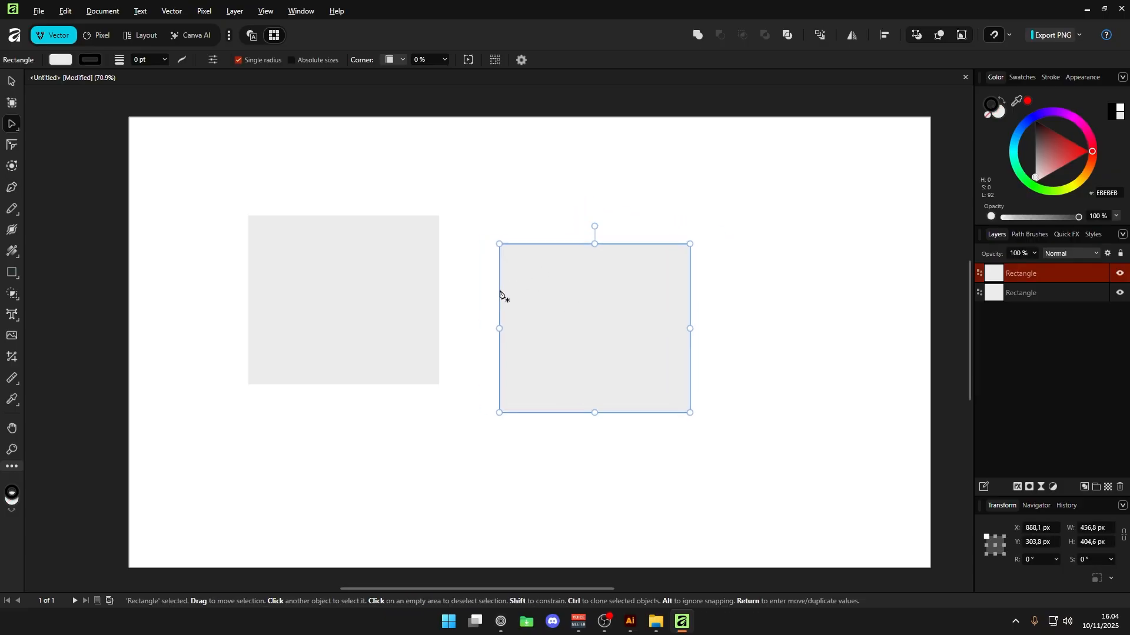
key("p")
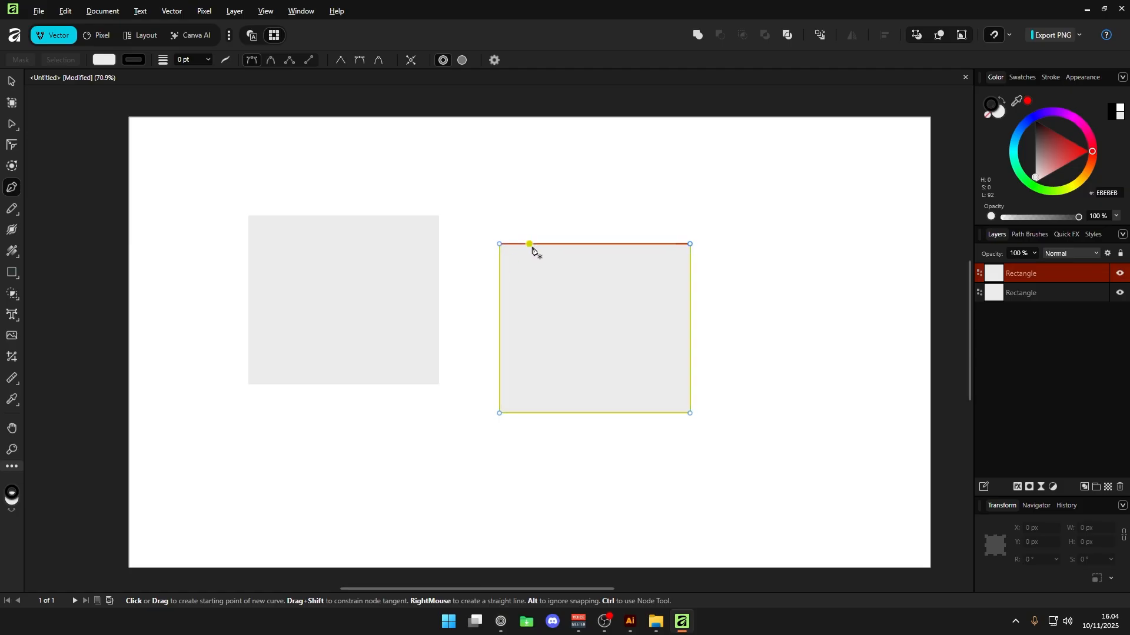
key("alt")
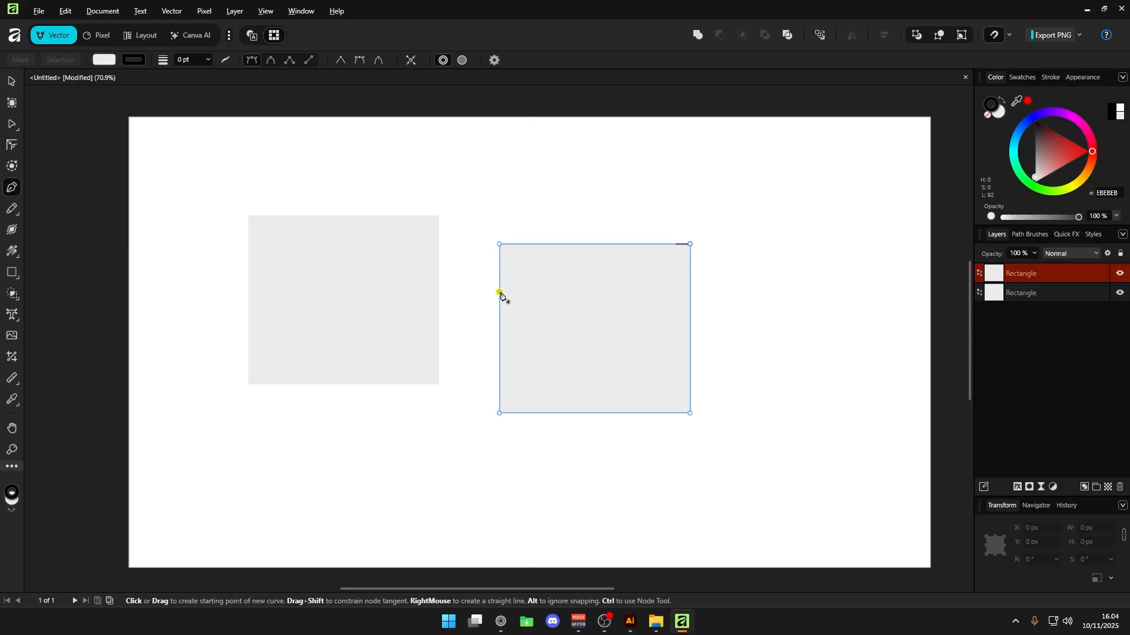
Resize the right rectangle to about 440 × 368 px and place it at X 960 px, Y 340.5 px.
key("v")
left_click_drag(499, 243, 553, 286)
right_click(522, 283)
left_click(519, 283)
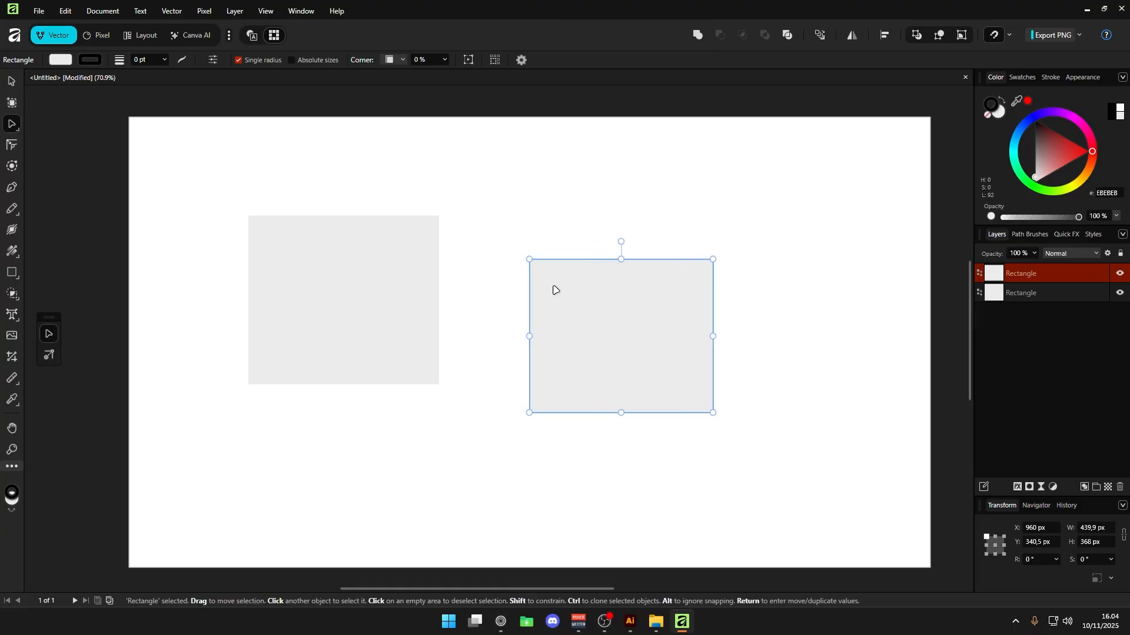
Convert the right rectangle to curves and try selecting and deselecting it with the Node Tool.
right_click(553, 289)
left_click(607, 293)
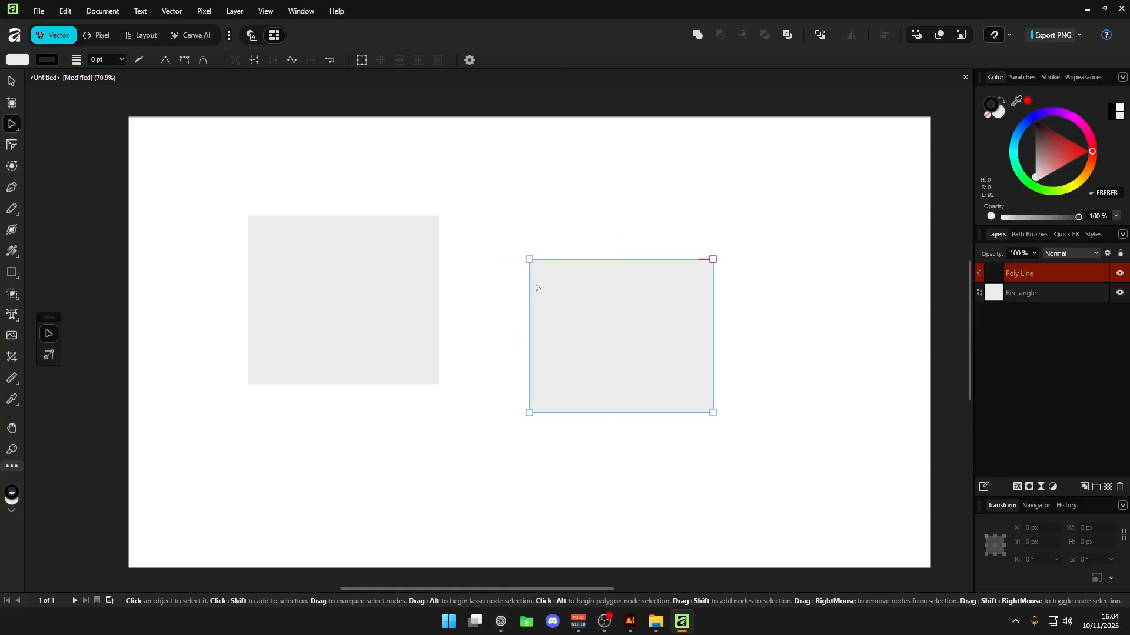
left_click(476, 272)
left_click(581, 299)
left_click(609, 279)
left_click(609, 281)
left_click(559, 264)
left_click(548, 317)
Convert the left rectangle to curves and deselect it.
right_click(377, 297)
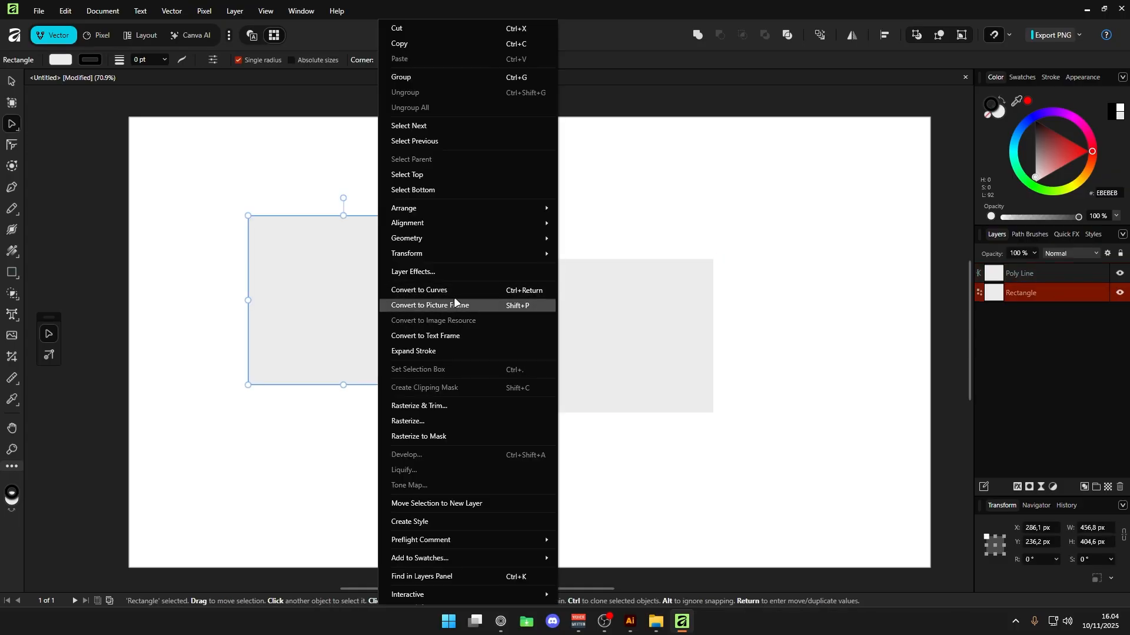
left_click(456, 292)
left_click(586, 241)
Move the left shape down and right until it sits close beside the right shape, and select the right shape.
left_click(429, 327)
left_click(385, 269)
left_click_drag(385, 269, 454, 317)
left_click(560, 224)
left_click(556, 334)
left_click(520, 295)
left_click(548, 301)
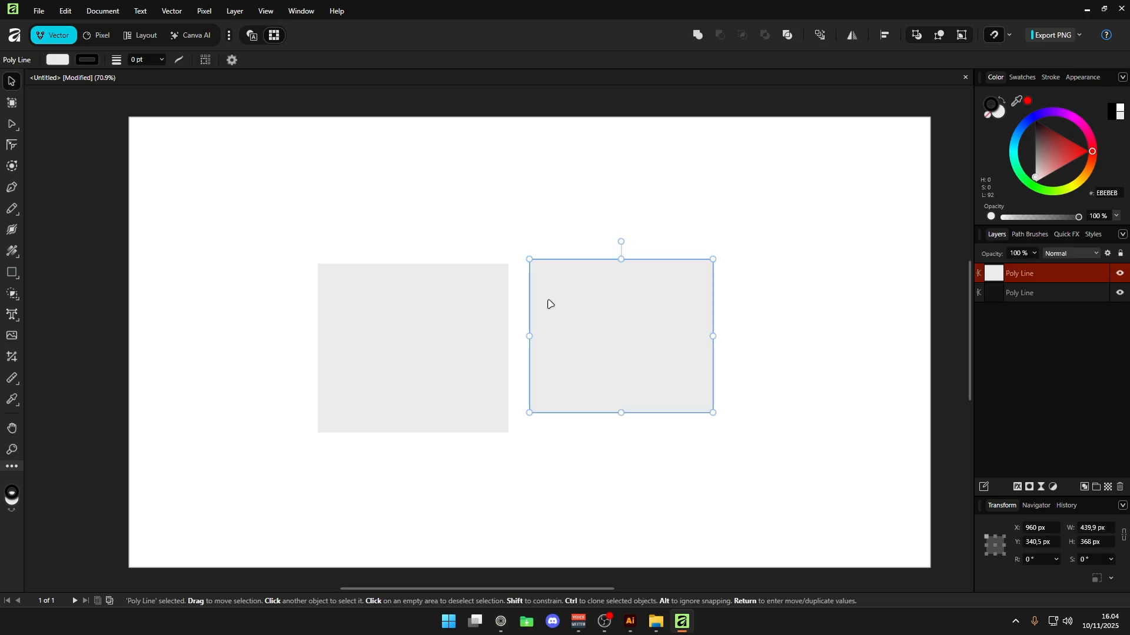
Alternate between the Pen and Move tools to compare how they act on the right shape's left edge.
key("p")
key("v")
key("p")
key("v")
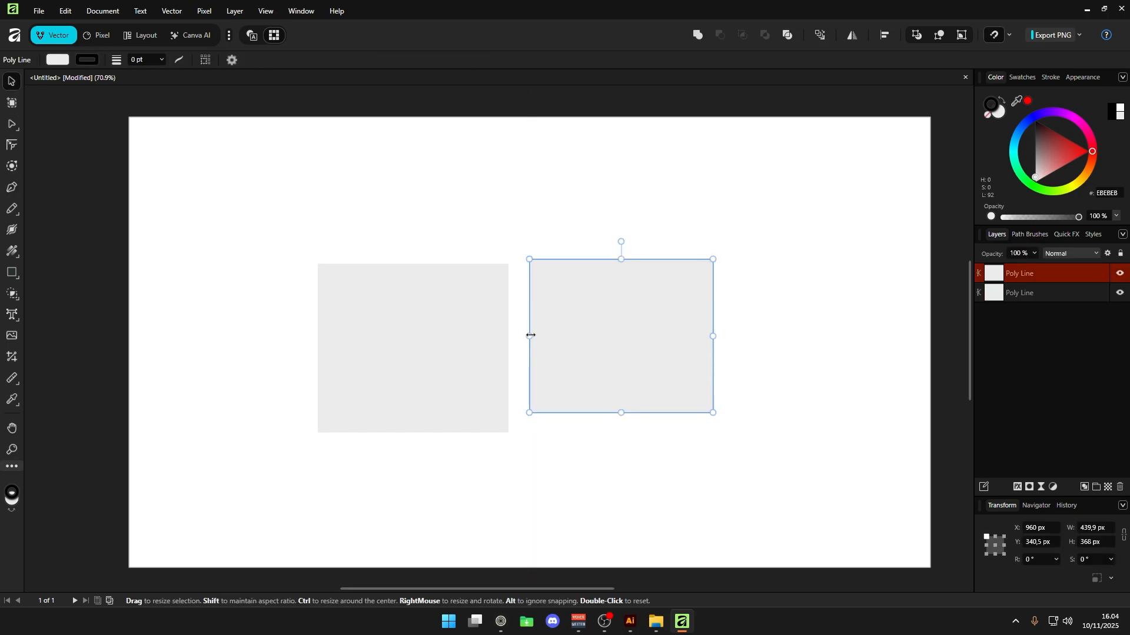
Add three nodes along the right shape's left edge with the Node Tool.
key("a")
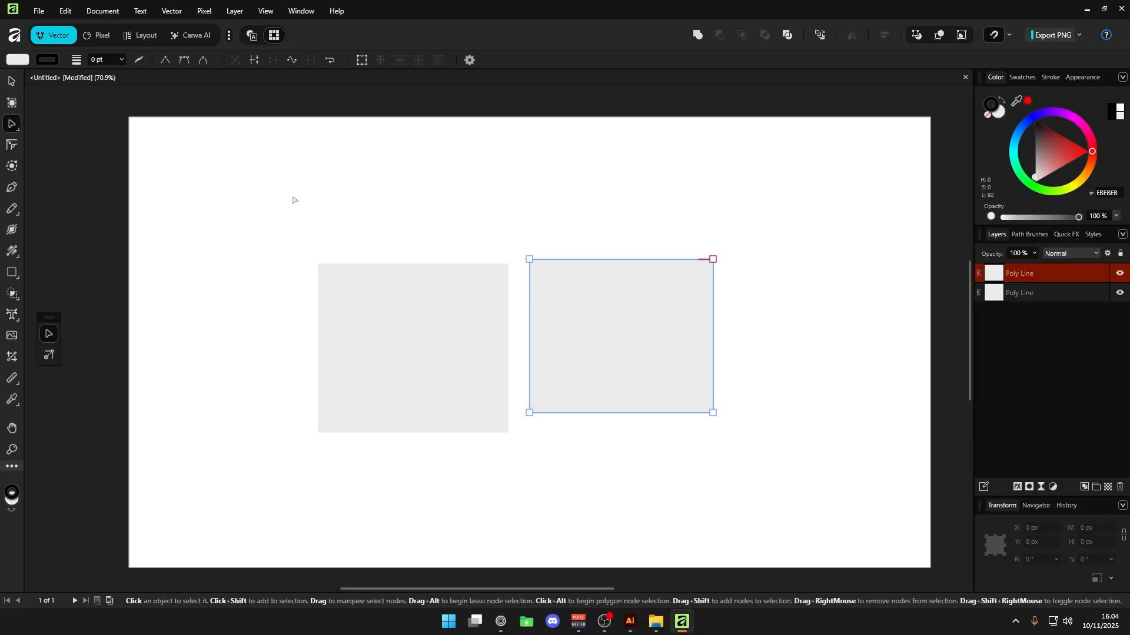
left_click(530, 321)
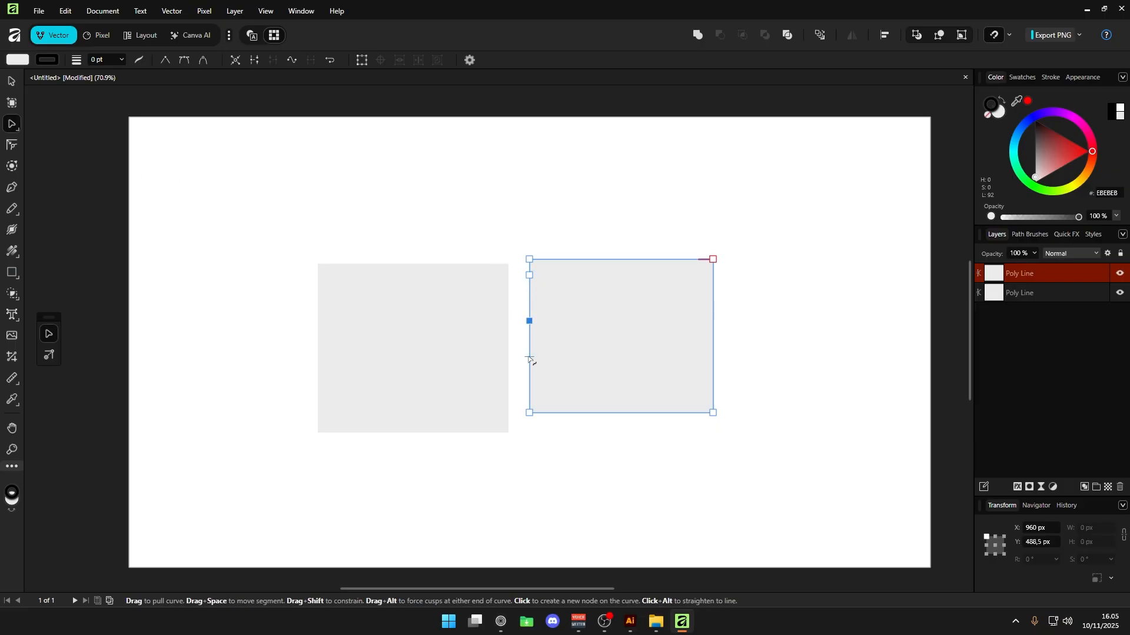
left_click(529, 356)
Try the Pen tool on the right shape, and add two nodes along the left shape's right edge with the Node Tool.
key("p")
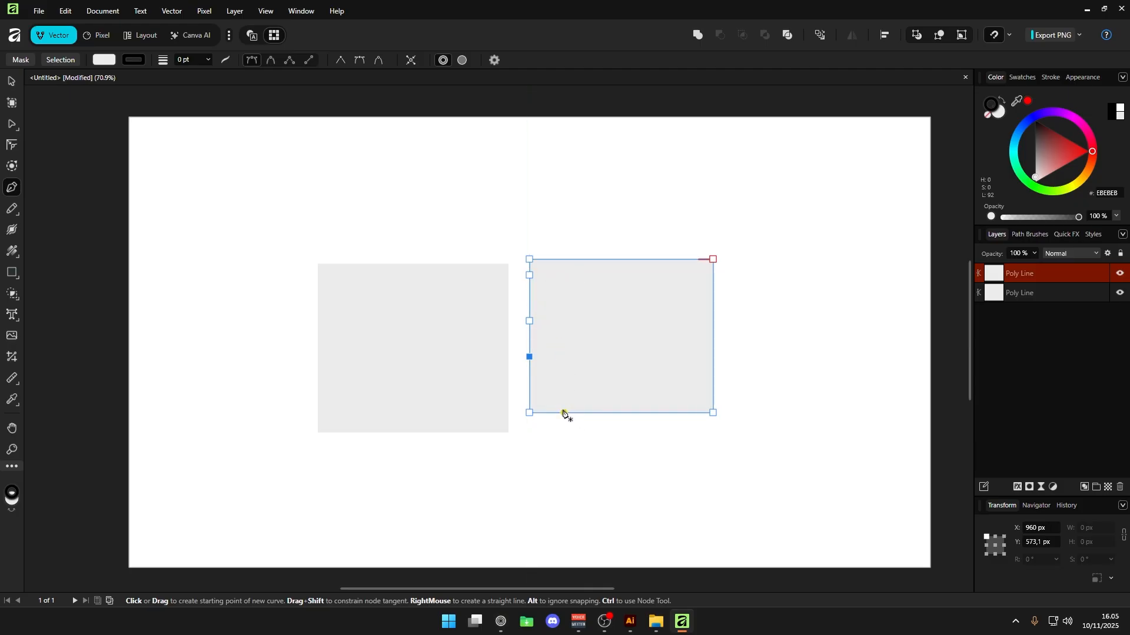
key("a")
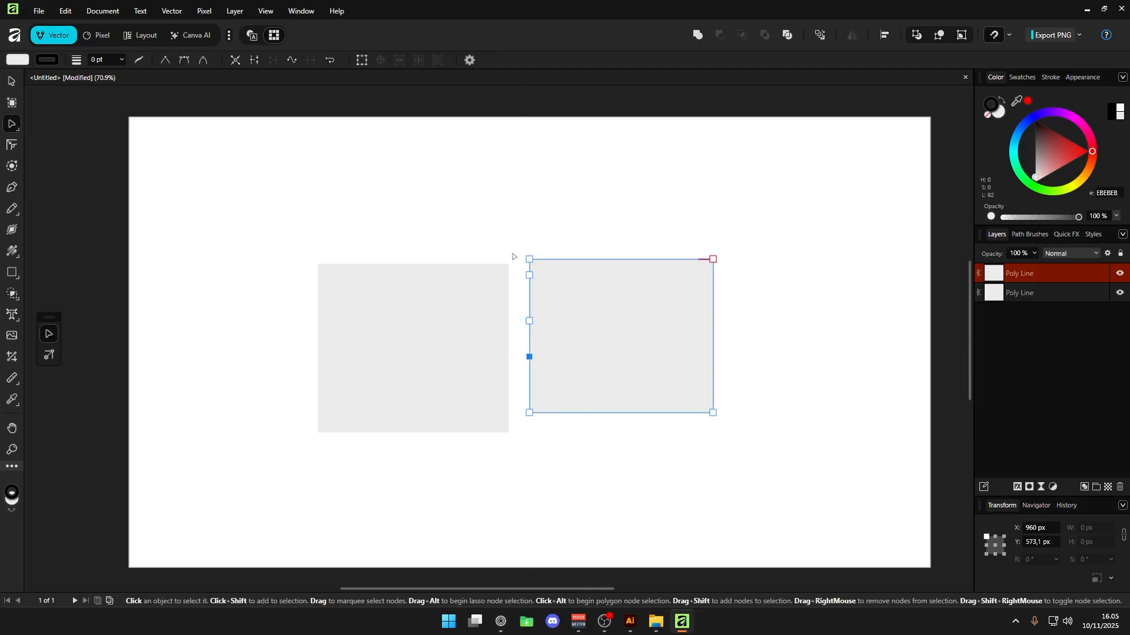
left_click(508, 309)
left_click(508, 342)
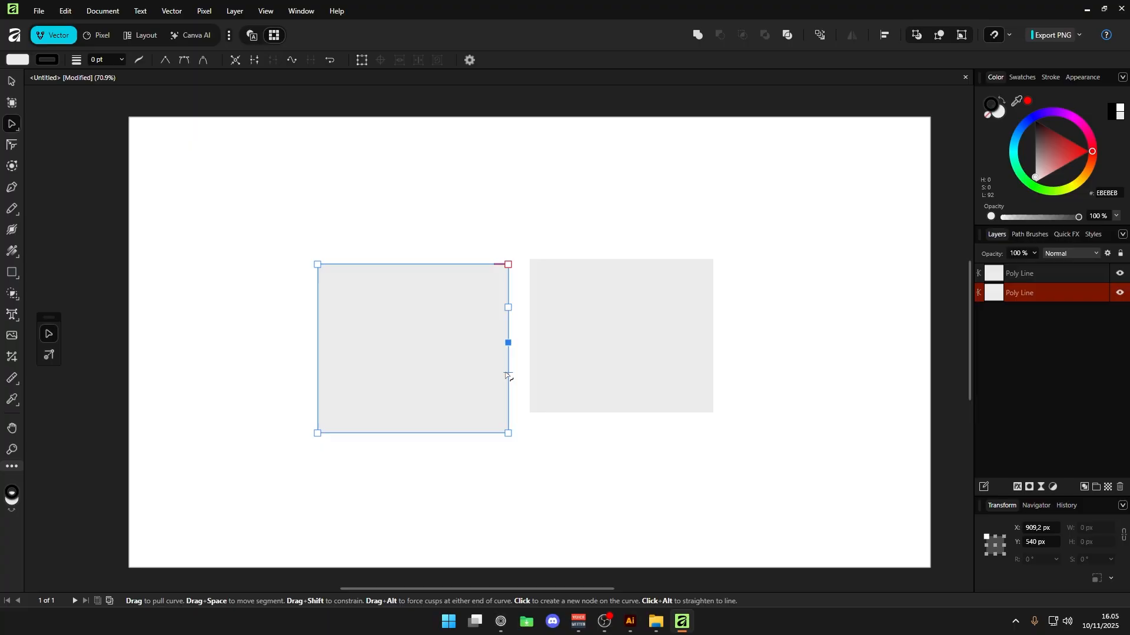
Add a third node on the left shape's right edge, and try the Pen tool across that edge.
left_click(509, 373)
left_click(507, 233)
key("p")
left_click(475, 321)
left_click(520, 232)
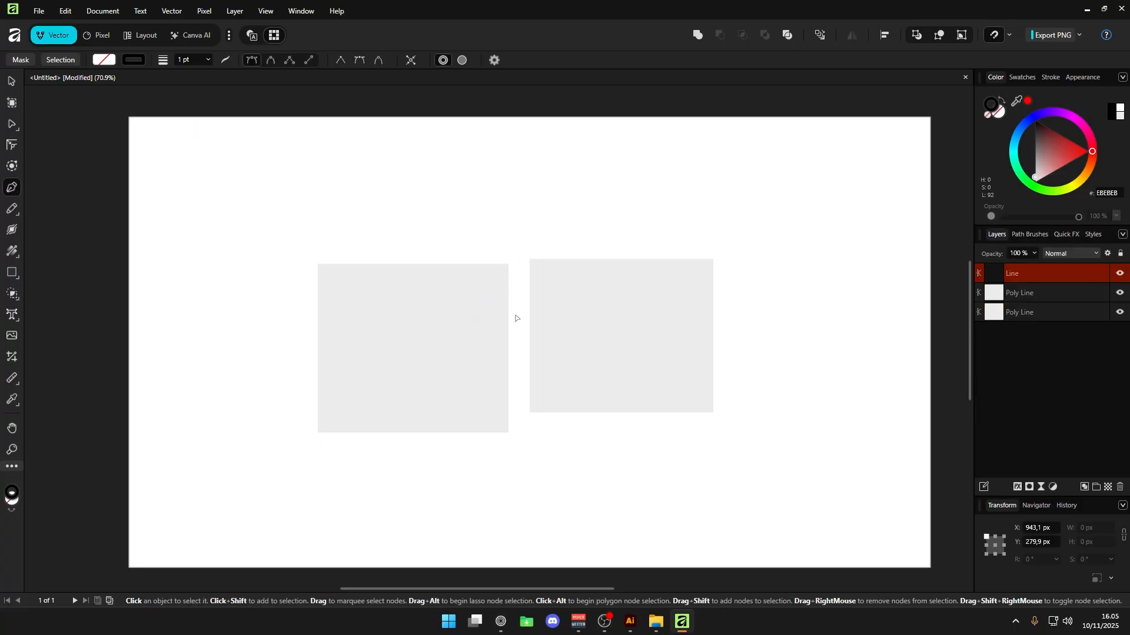
key("ctrl+z")
key("a")
left_click(507, 318)
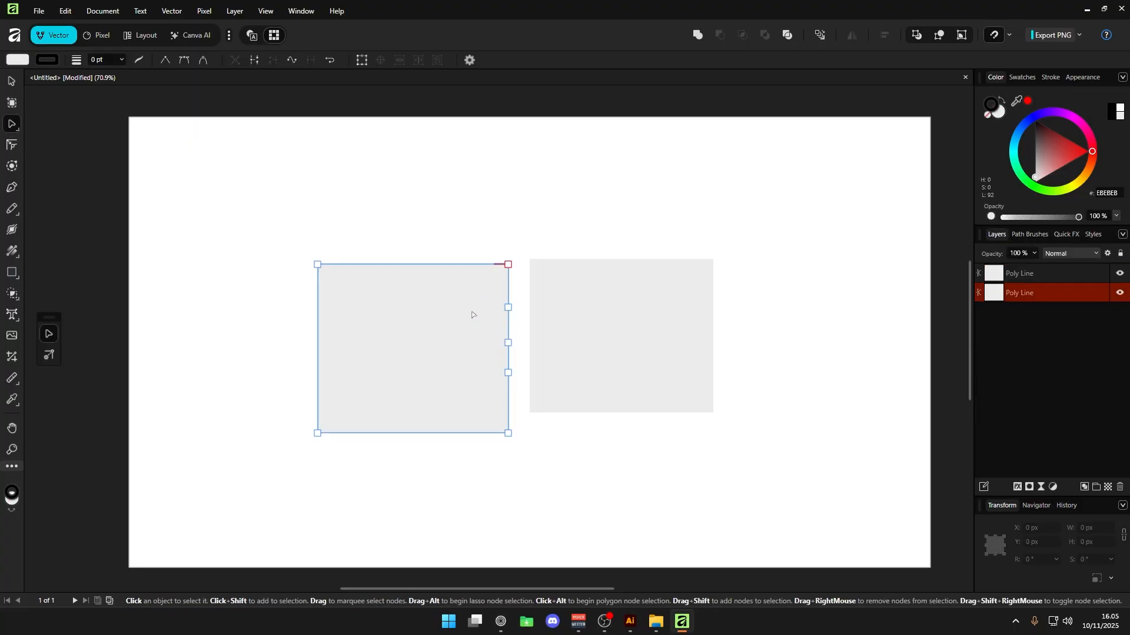
Move the left shape sideways until it slightly overlaps the right shape, and clear the selection.
left_click(464, 332)
key("v")
left_click_drag(439, 330, 482, 322)
left_click(611, 223)
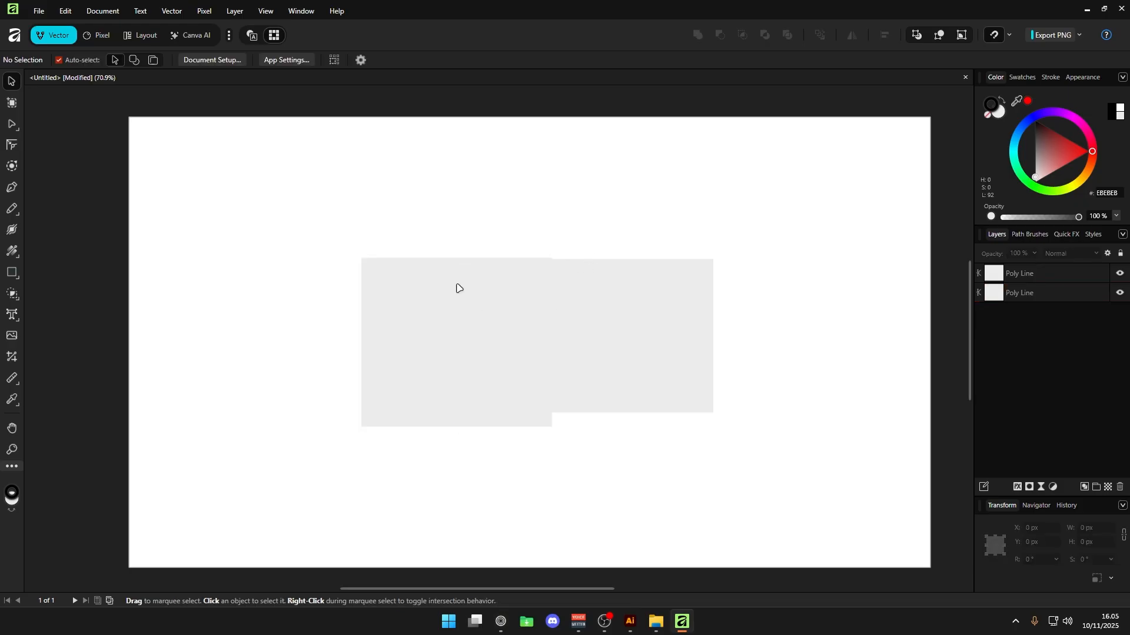
Try moving the left shape farther over the right shape twice, undoing each move.
left_click_drag(458, 286, 524, 284)
key("ctrl+z")
left_click(554, 230)
left_click_drag(444, 299, 570, 338)
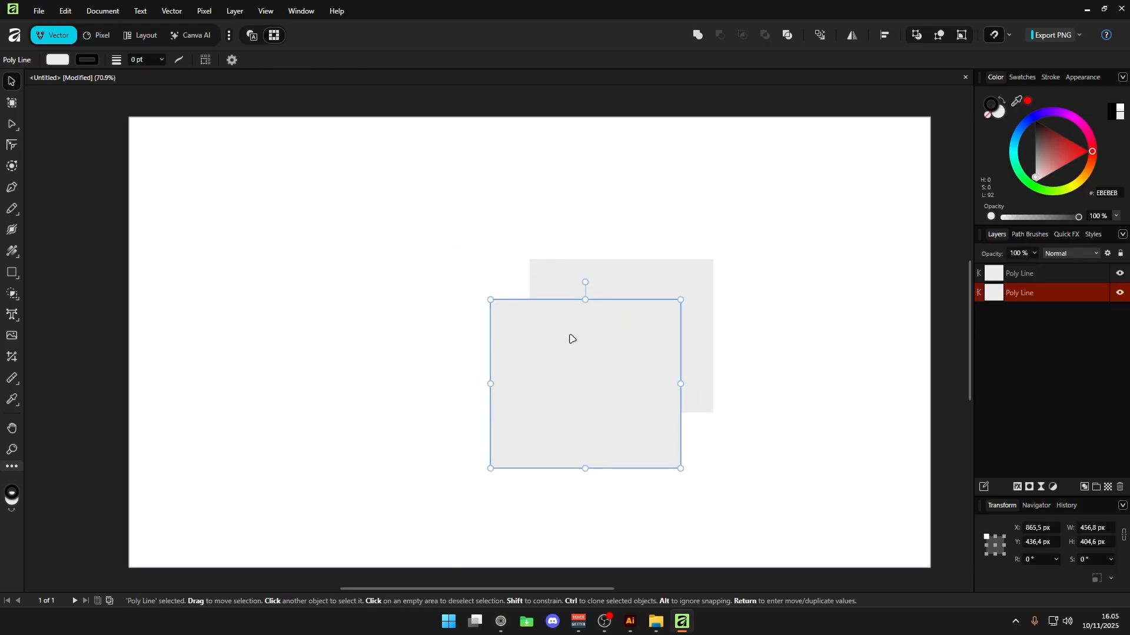
key("ctrl+z")
left_click(481, 221)
Marquee-select nodes across both overlapping shapes with the Node Tool, and try shifting one node on the left shape's right edge.
key("a")
left_click_drag(454, 288, 630, 383)
mouse_move(555, 303)
left_mouse_down()
mouse_move(594, 311)
mouse_move(568, 309)
left_mouse_up()
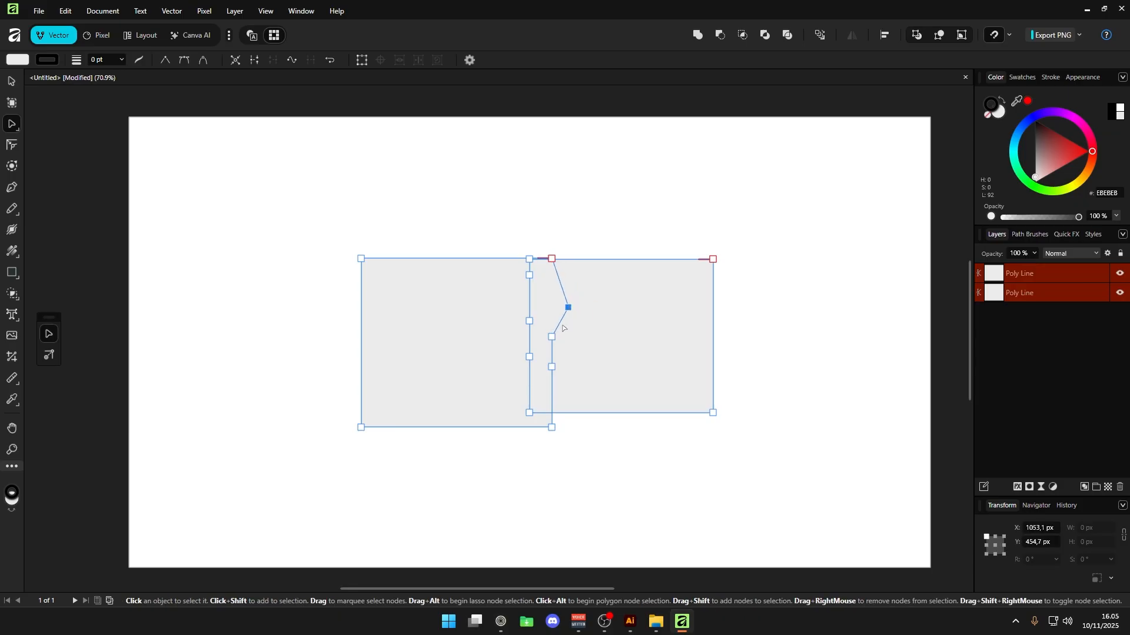
left_click_drag(489, 298, 593, 374)
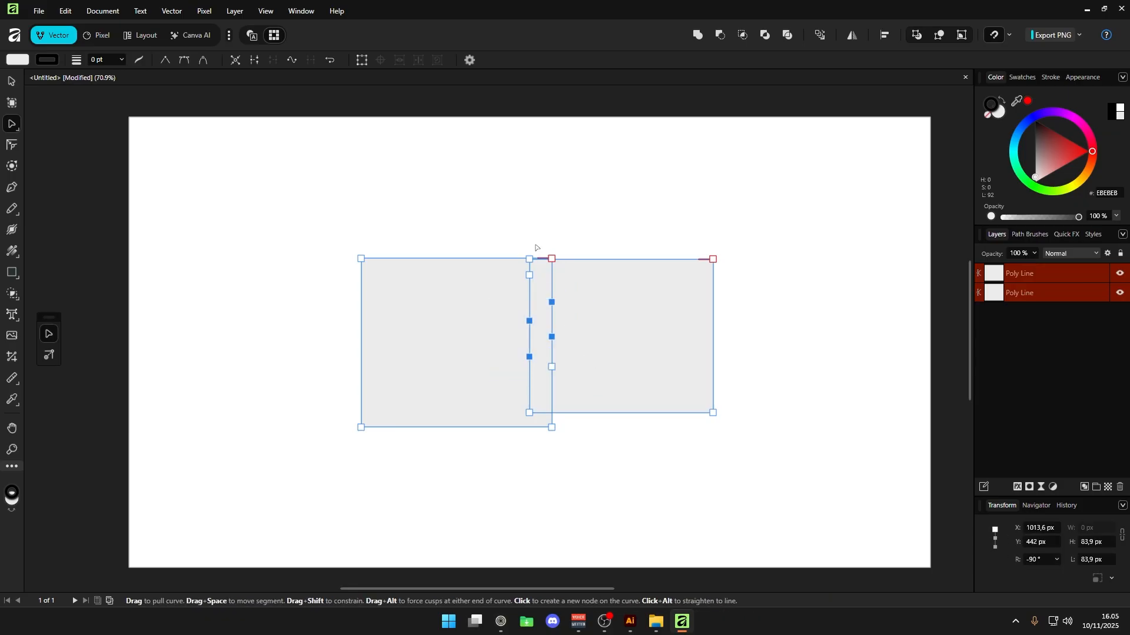
key("Escape")
left_click_drag(452, 281, 606, 354)
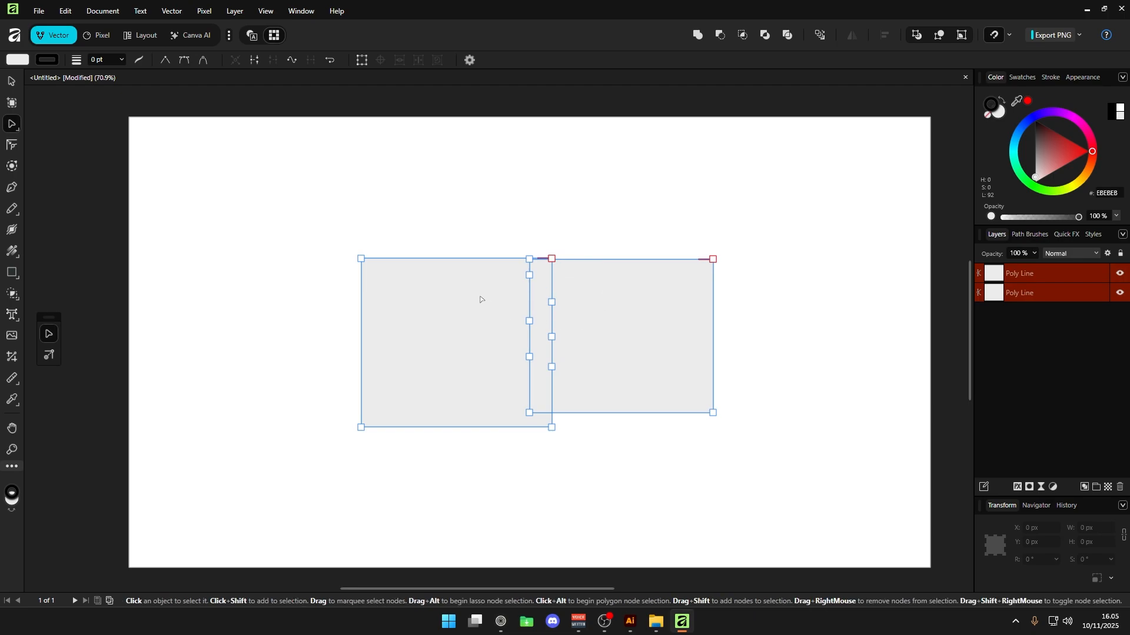
Reshape the overlapping edges of both shapes by moving their marquee-selected and individual nodes into a zigzag outline.
left_click_drag(462, 287, 611, 383)
left_click_drag(552, 337, 528, 337)
left_click(529, 275)
left_click_drag(529, 275, 584, 351)
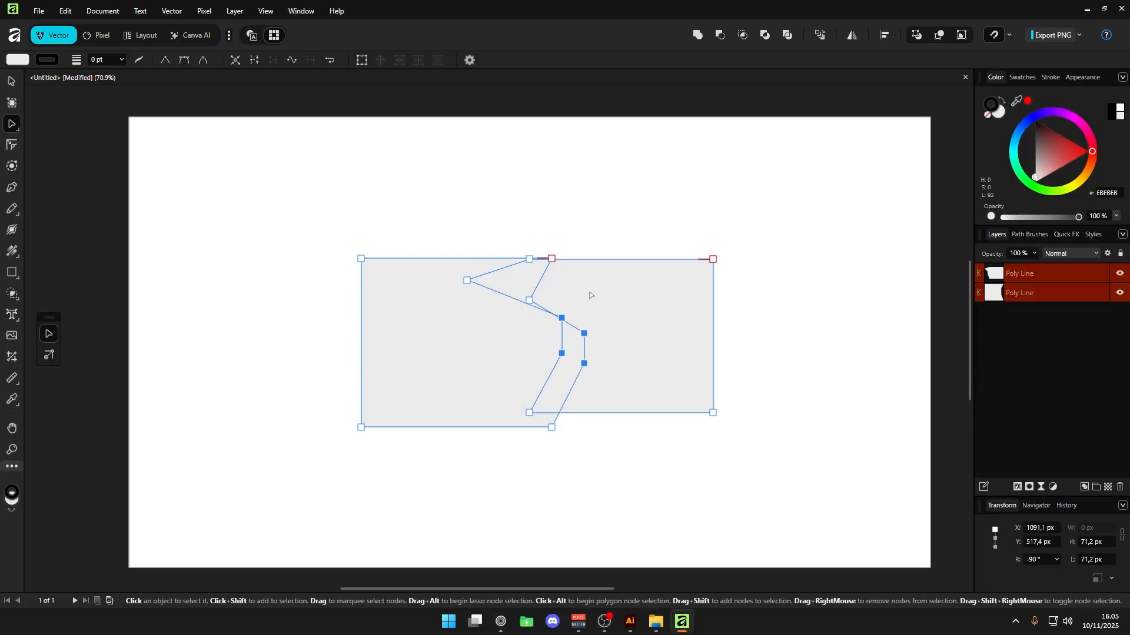
left_click_drag(588, 292, 563, 315)
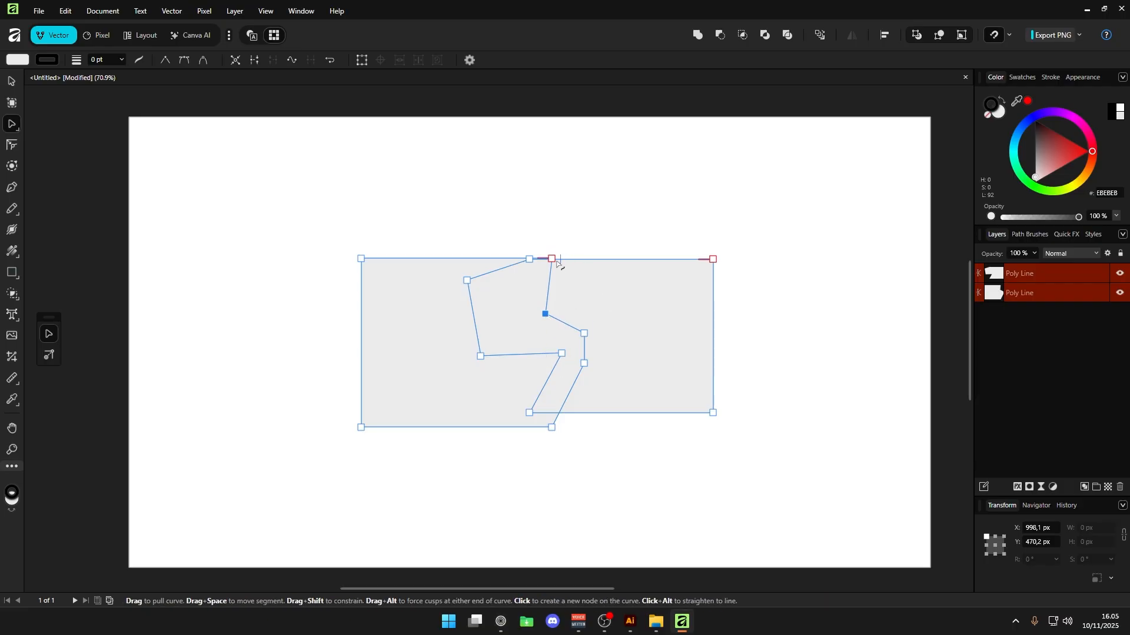
Select both shapes, try deleting areas along their overlap with the Shape Builder, and undo it.
key("m")
key("v")
left_click_drag(378, 209, 715, 400)
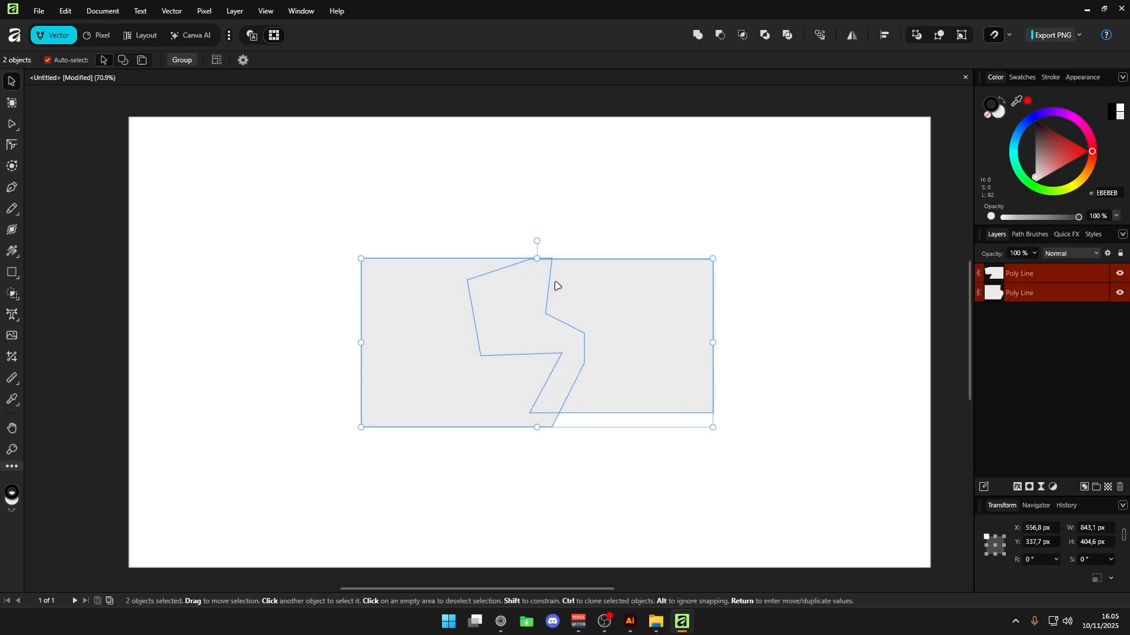
key("s")
mouse_move(544, 245)
left_mouse_down("alt")
mouse_move(534, 305)
mouse_move(551, 390)
left_mouse_up("alt")
key("ctrl+z")
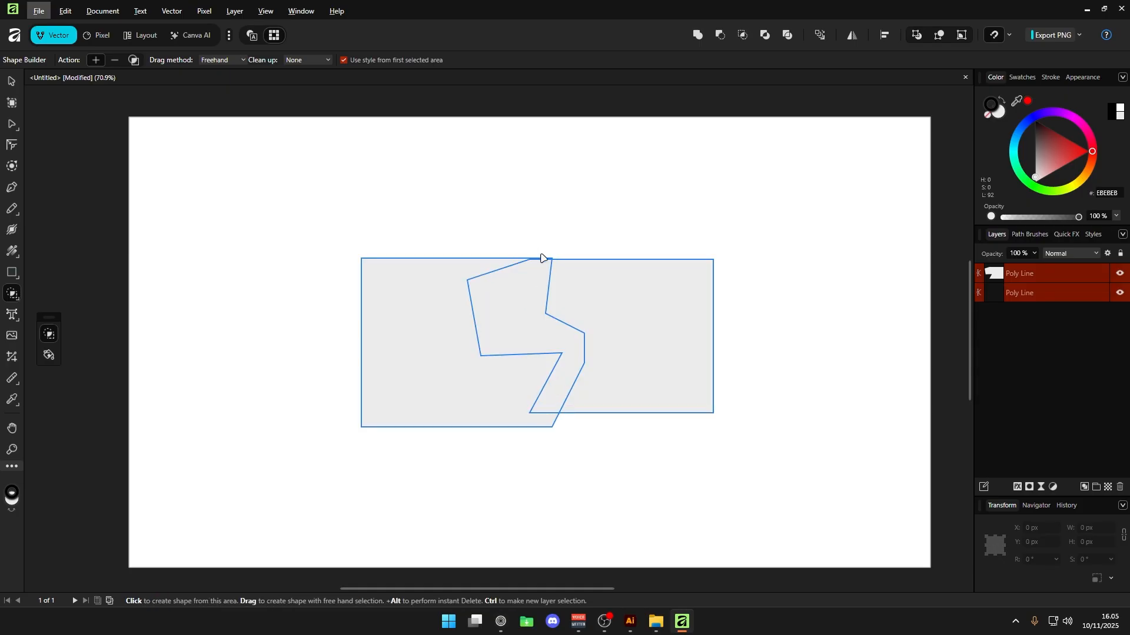
Switch between the Node Tool and Shape Builder while selecting the right shape along the overlap's upper edge.
scroll(549, 263, "up", 3)
scroll(549, 263, "down", 2)
key("a")
left_click(537, 281)
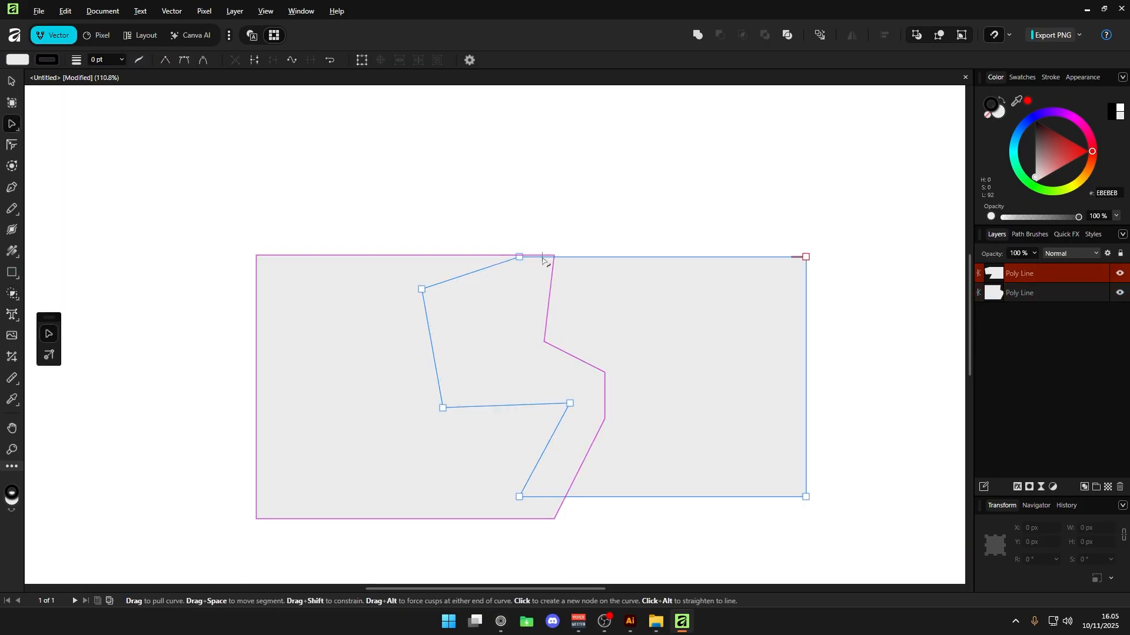
key("s")
key("a")
left_click(534, 250)
left_click(527, 267)
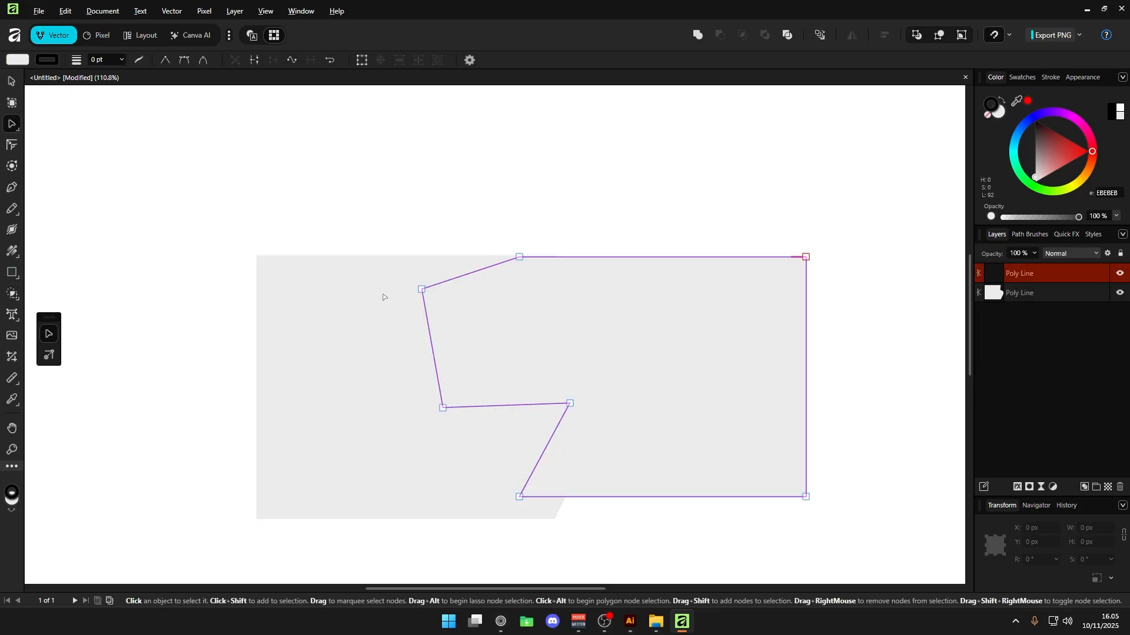
Select each shape in turn with the Node Tool, test the Shape Builder on a single shape, and clear the selection.
left_click(383, 298)
left_click(513, 275)
left_click(535, 211)
key("s")
left_click(511, 317)
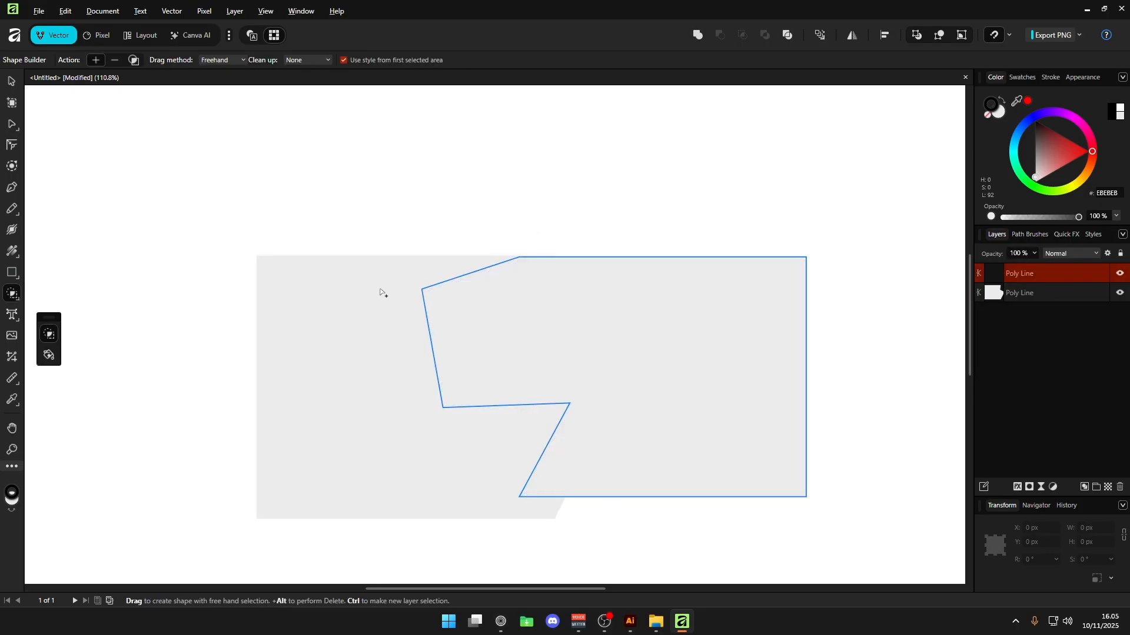
key("a")
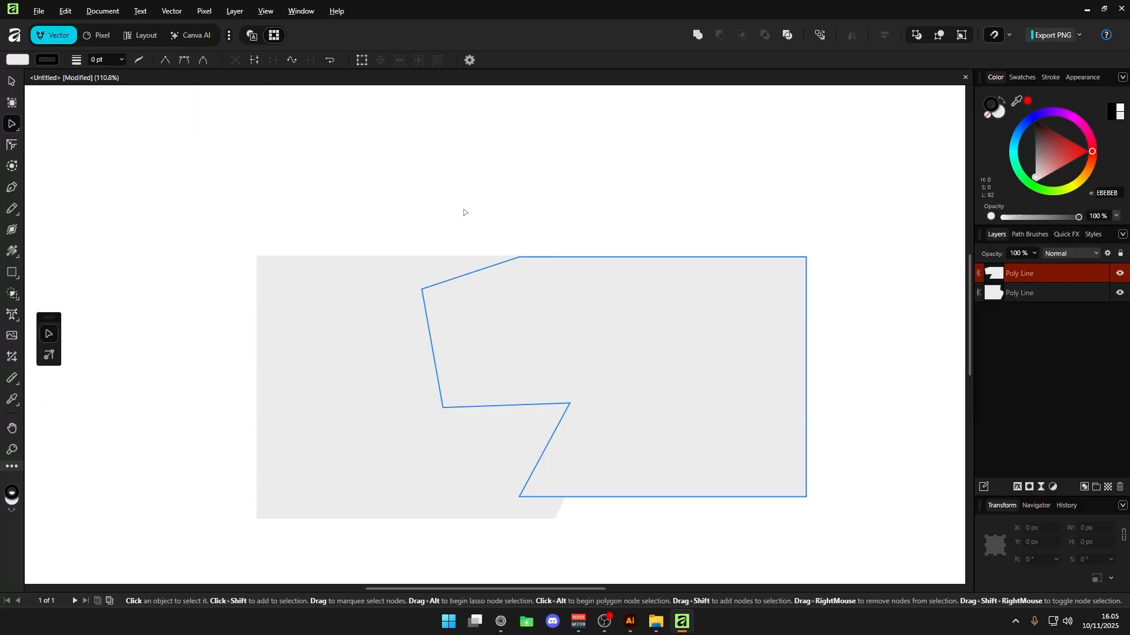
left_click(470, 213)
Alternate between the Shape Builder and Node Tool with nothing selected to test their shortcuts.
key("s")
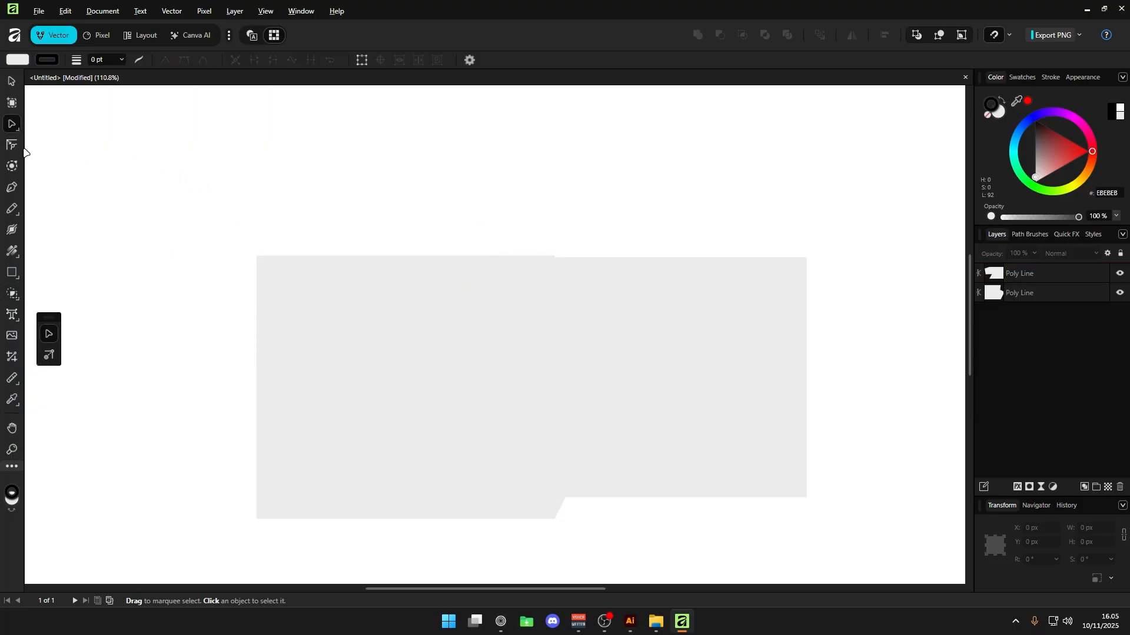
key("a")
key("s")
key("a")
key("s")
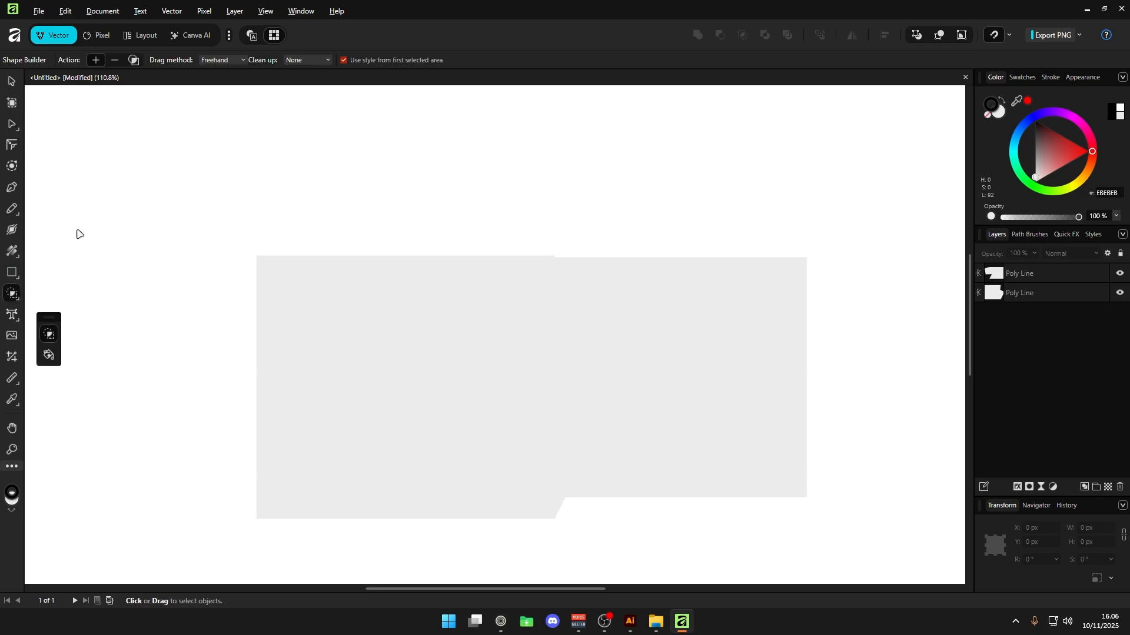
Alternate repeatedly between the Move Tool and Node Tool to test how quickly their shortcuts switch.
key("v")
key("a")
key("v")
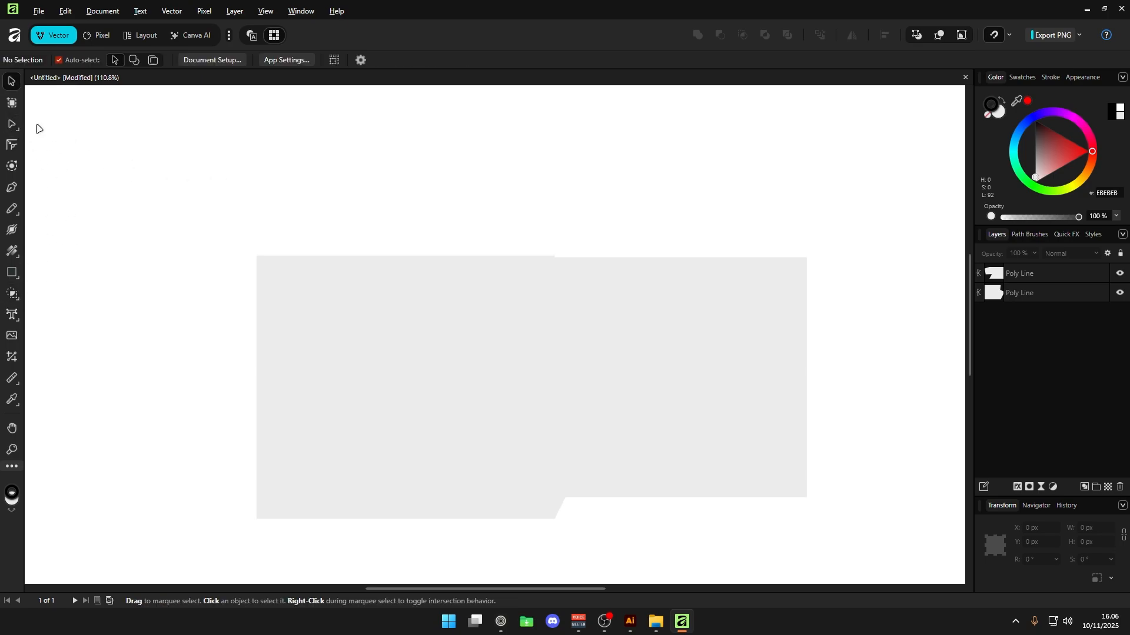
key("a")
key("v")
key("a")
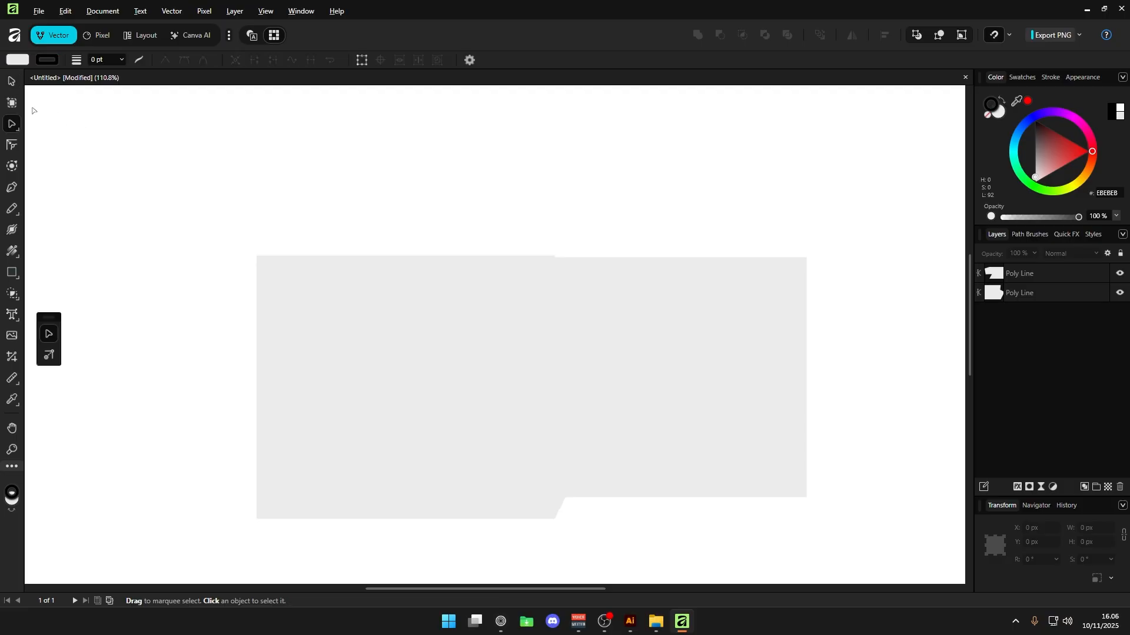
key("v")
key("a")
key("v")
key("a")
key("v")
key("a")
key("v")
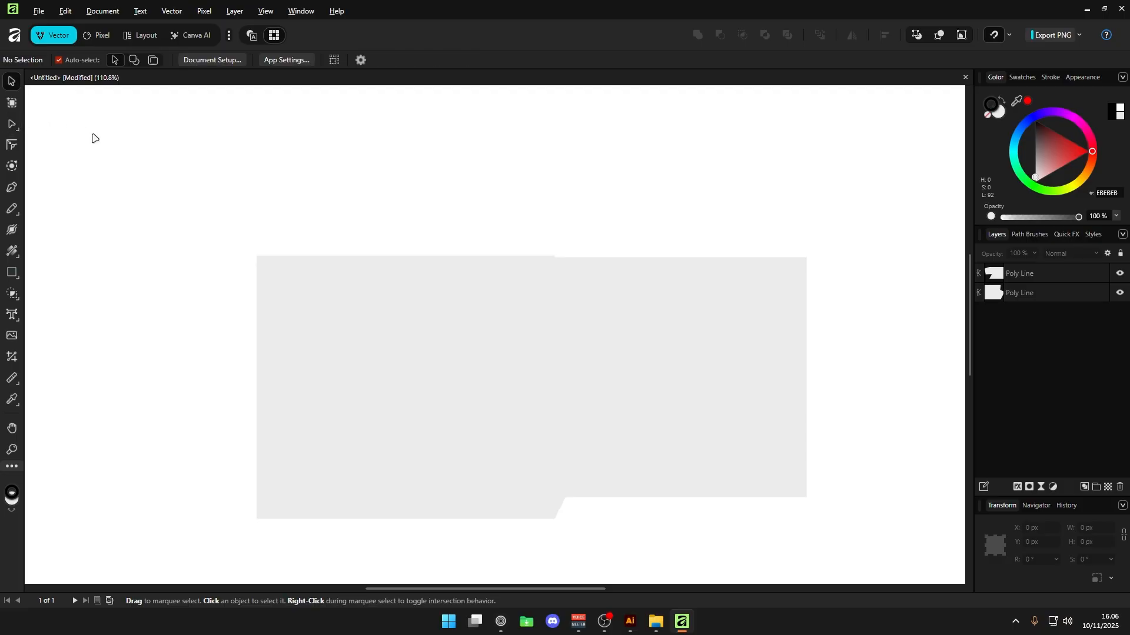
key("a")
key("v")
key("a")
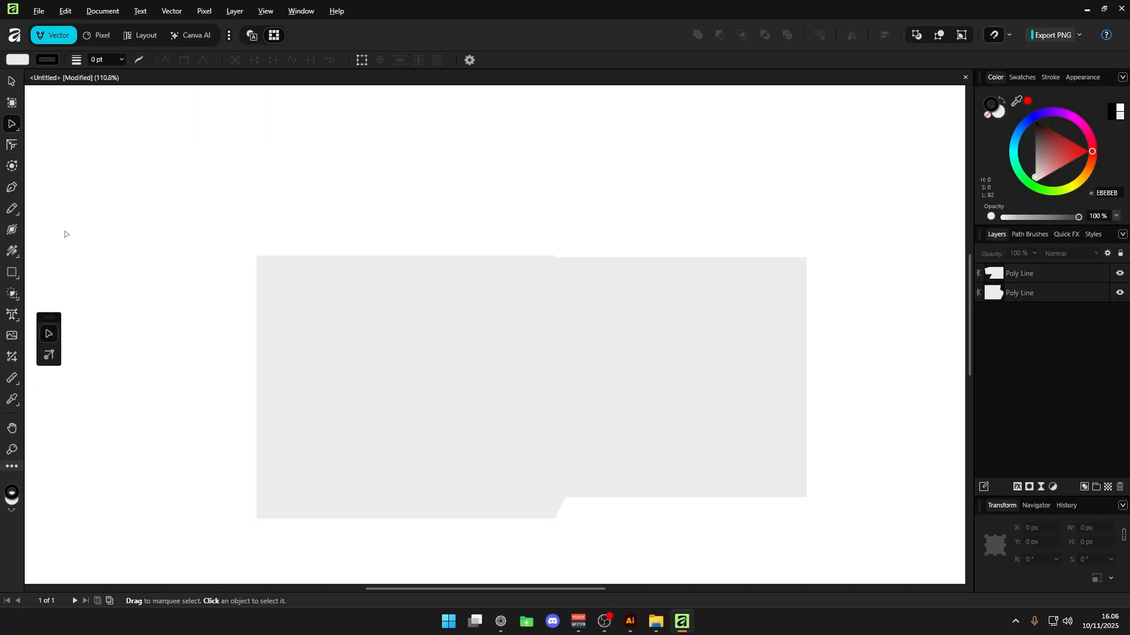
Toggle repeatedly between the Shape Builder and Node Tool to compare the switching with the Move Tool's.
key("x")
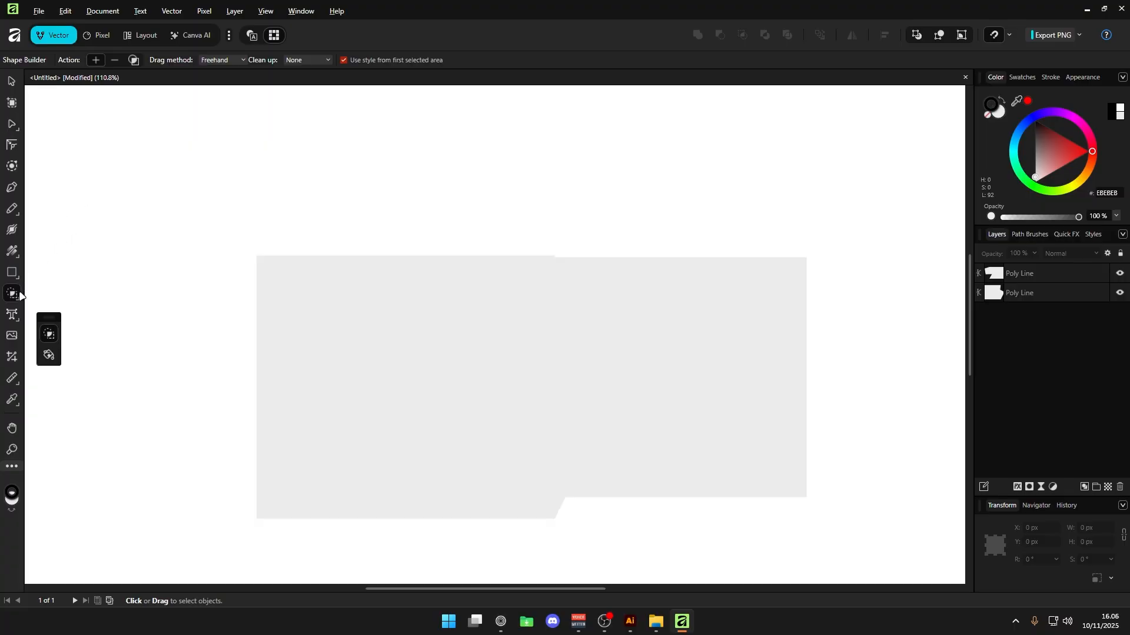
key("a")
key("x")
key("a")
key("x")
key("a")
key("x")
key("a")
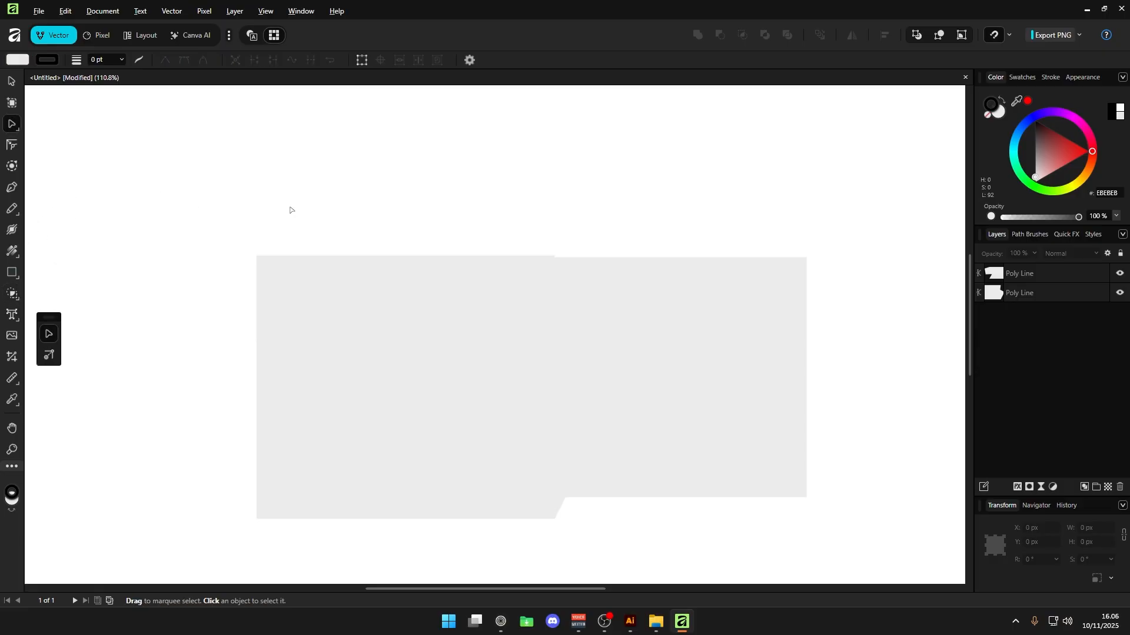
key("x")
key("a")
Test selecting both shapes together with the Node Tool twice, clearing the selection each time.
left_click(557, 302)
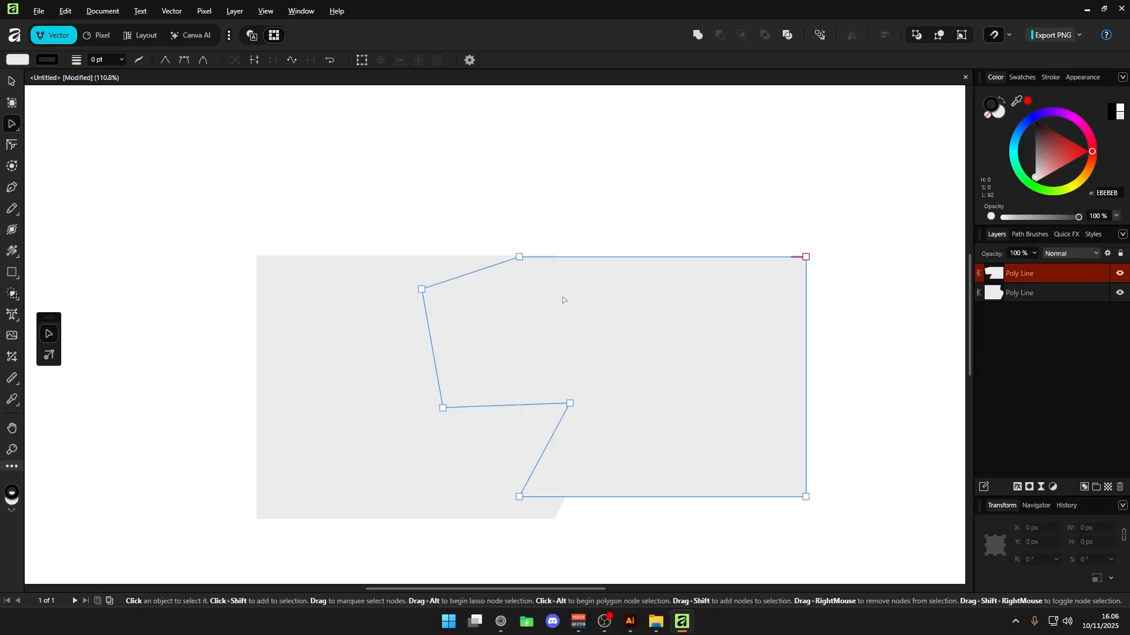
left_click(358, 353)
left_click(588, 335, "shift")
left_click(489, 236)
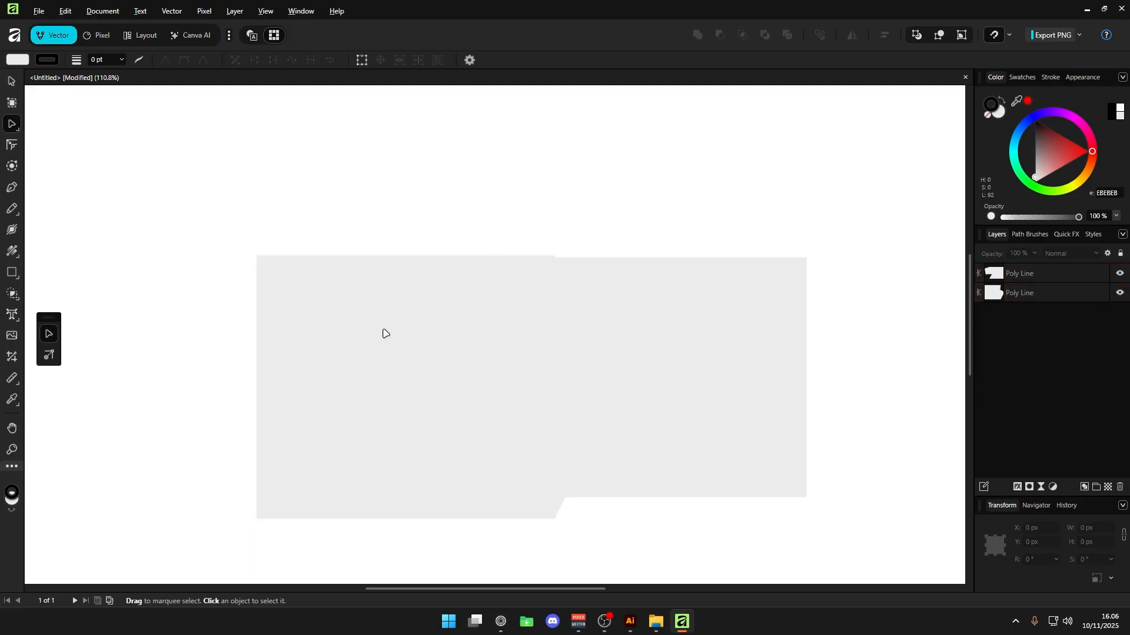
key("x")
key("a")
left_click(457, 335)
left_click(638, 316, "shift")
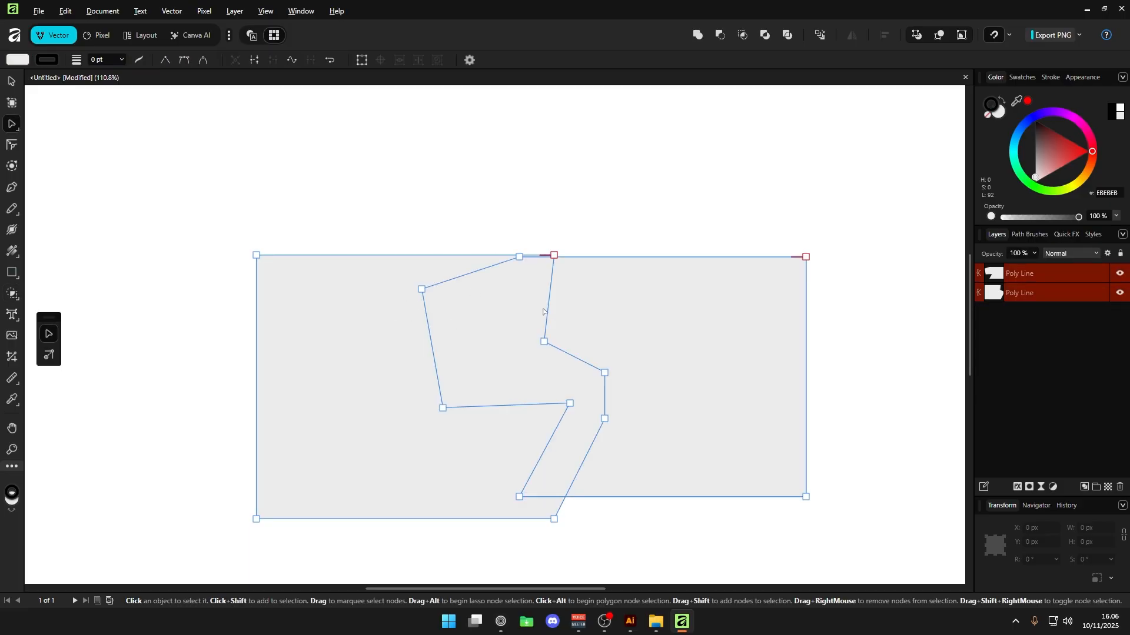
left_click(546, 234)
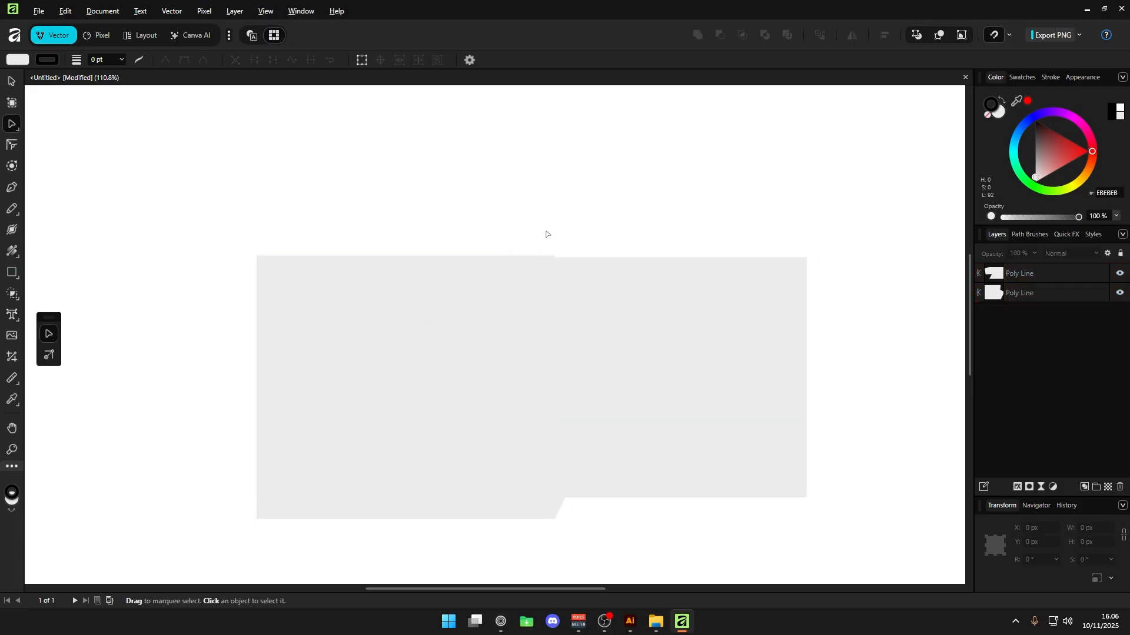
Select one shape at a time with the Node Tool, and switch to the Shape Builder for each.
left_click(502, 292)
key("s")
key("a")
left_click(395, 283)
key("s")
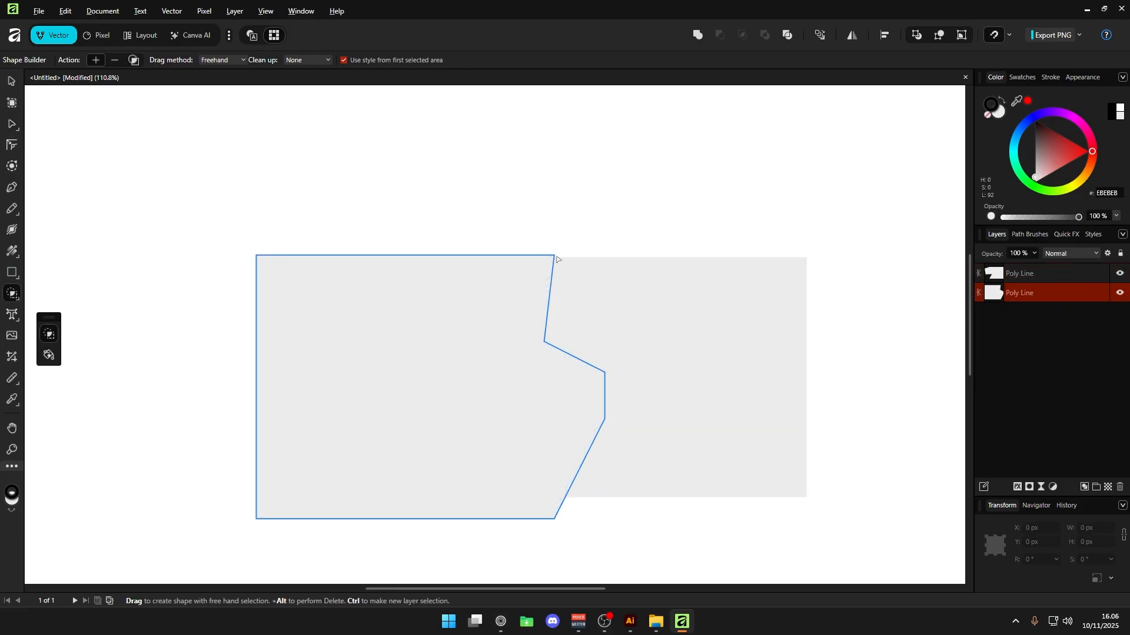
Raise the left shape's upper right corner node and the right shape's upper left node, and clear the selection.
key("a")
left_click_drag(555, 256, 509, 311)
left_click(594, 282)
left_click_drag(520, 258, 520, 222)
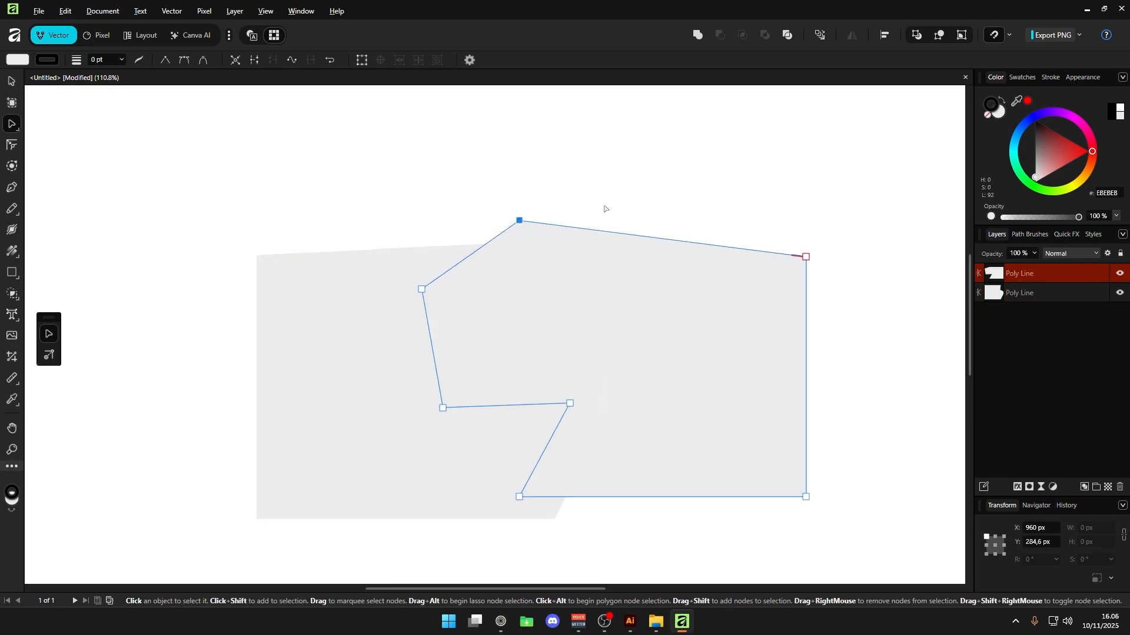
left_click(606, 209)
Select both shapes and delete their overlapping area with the Shape Builder.
left_click_drag(440, 222, 630, 419)
key("s")
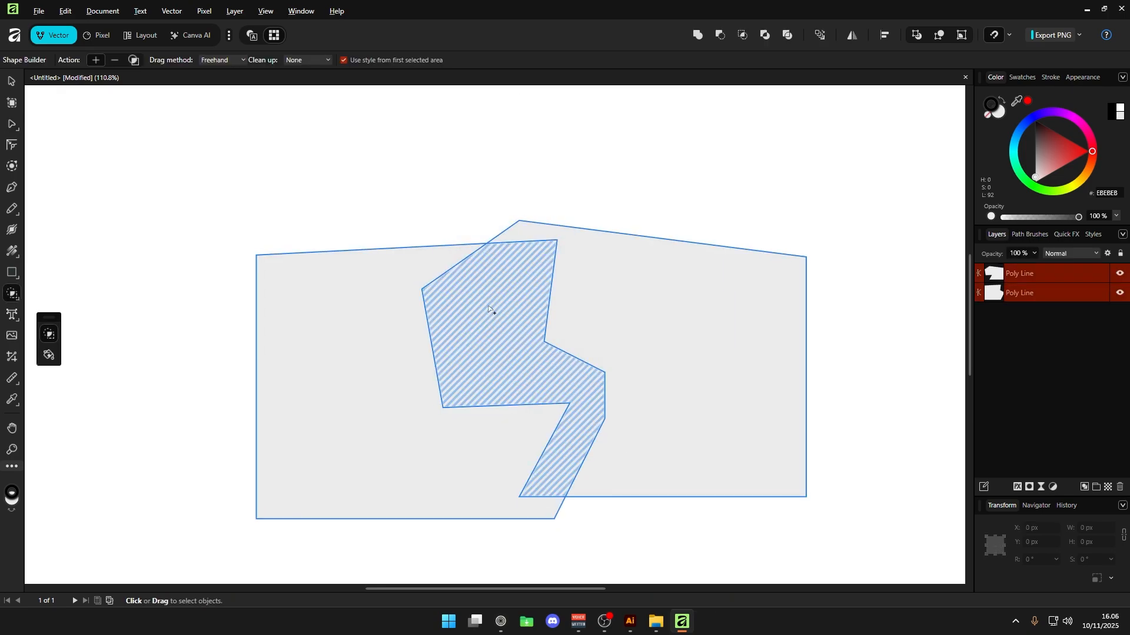
left_click(518, 373)
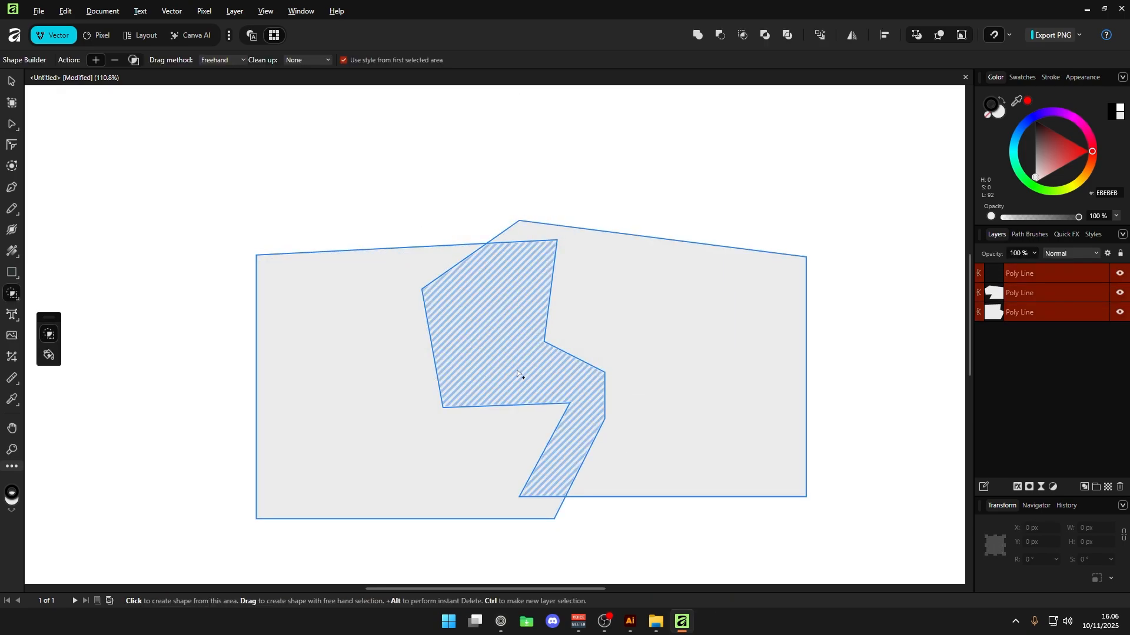
left_click(504, 286, "alt")
key("a")
left_click(575, 156)
Move the right shape's inner left-edge node to about X 767.1 px, Y 531 px over the left shape, and clear the selection.
left_click(611, 326)
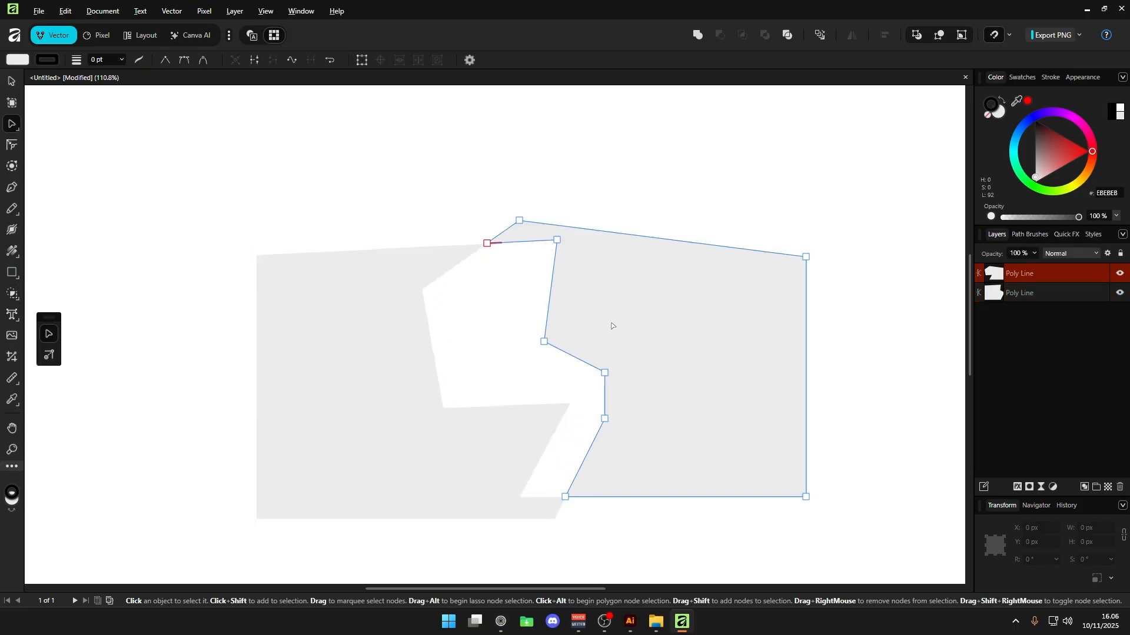
left_click(497, 254)
key("ctrl+z")
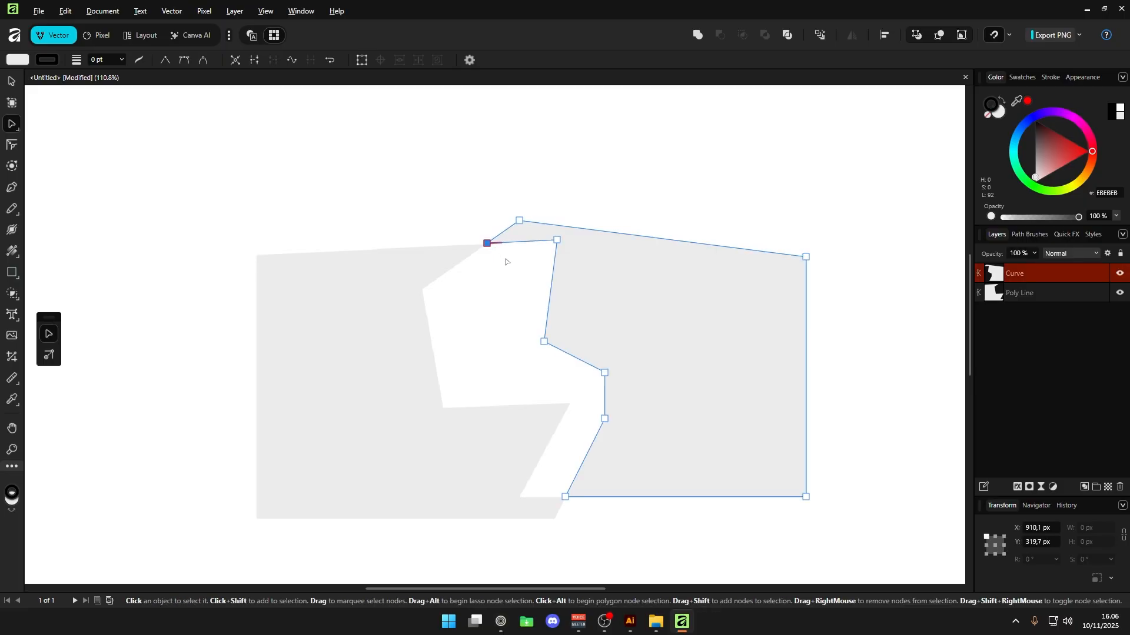
left_click_drag(544, 345, 393, 385)
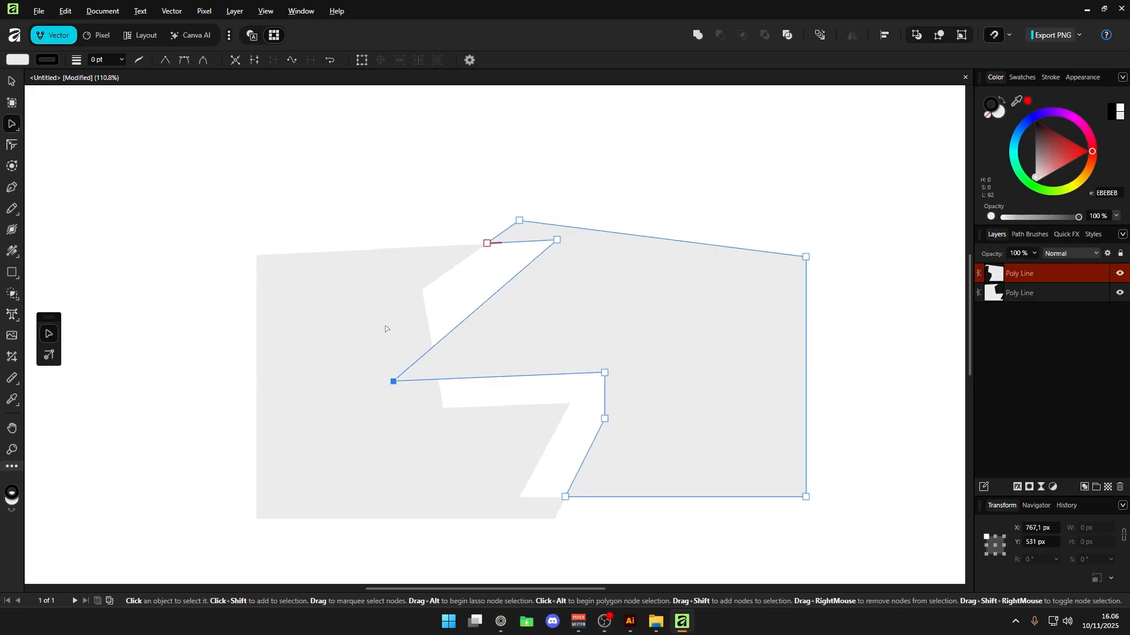
left_click_drag(346, 185, 623, 450)
left_click(416, 193)
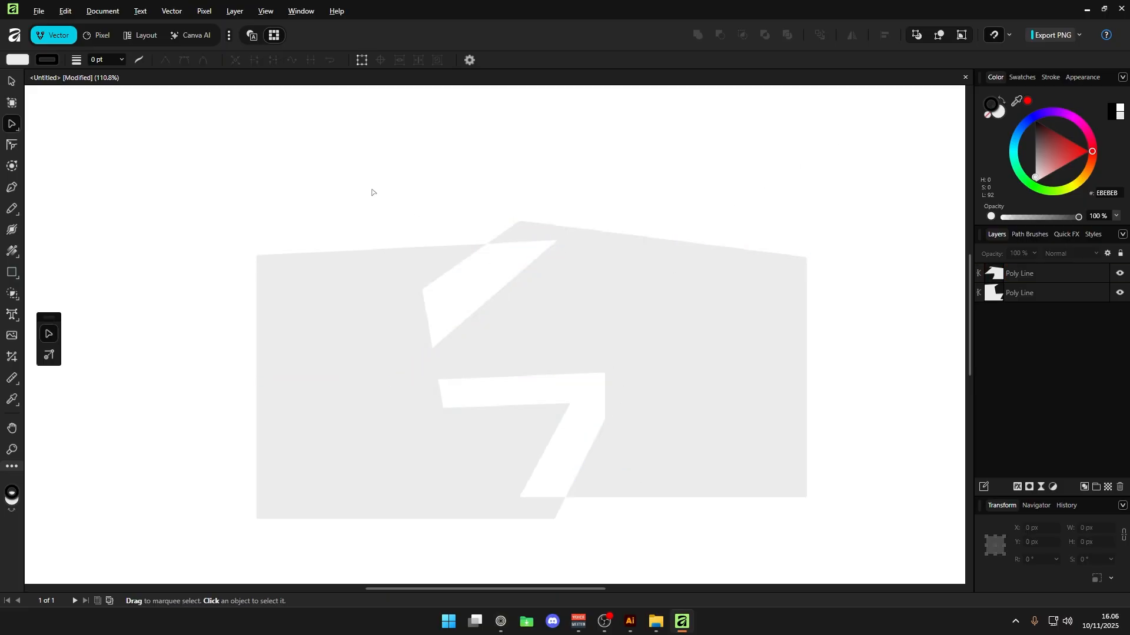
Select both overlapping shapes with the Move Tool and merge them into one with the Add boolean.
left_click(392, 281)
left_click_drag(346, 175, 612, 436)
left_click(503, 201)
key("v")
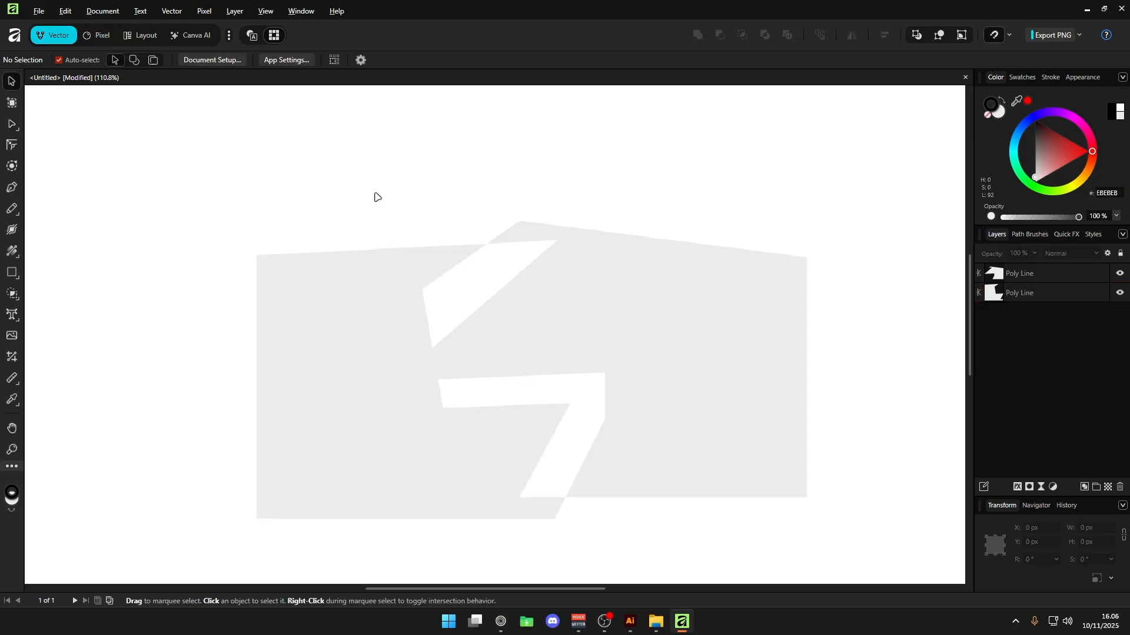
left_click_drag(374, 194, 691, 442)
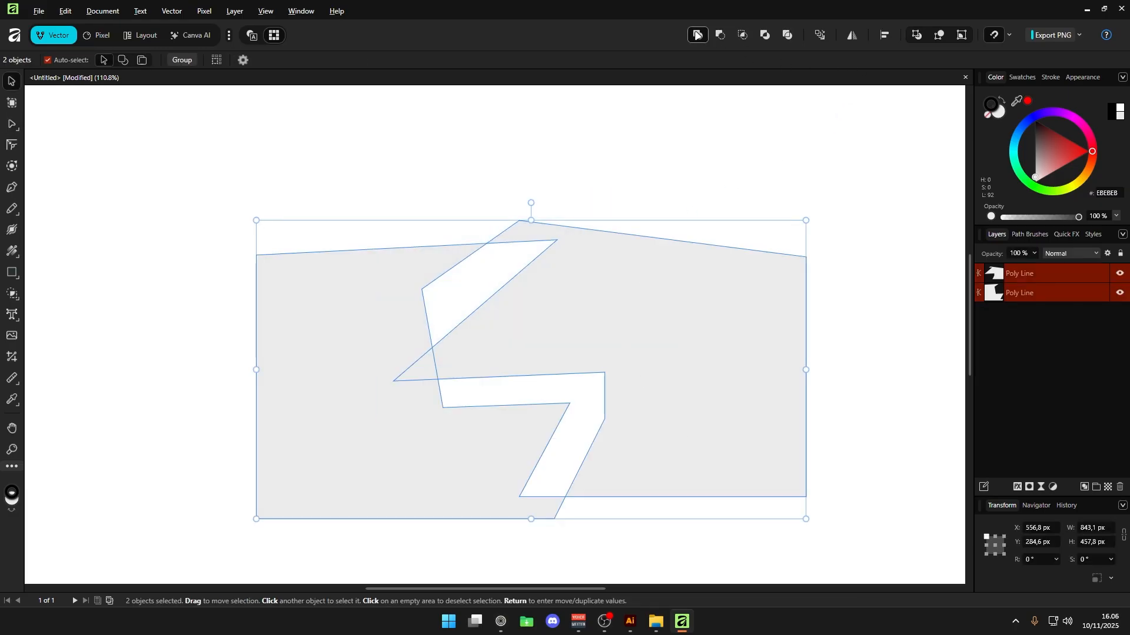
left_click(697, 35)
Select the merged shape with the Node Tool and fill its upper white gap using the Shape Builder.
key("a")
left_click(527, 325)
left_click(549, 173)
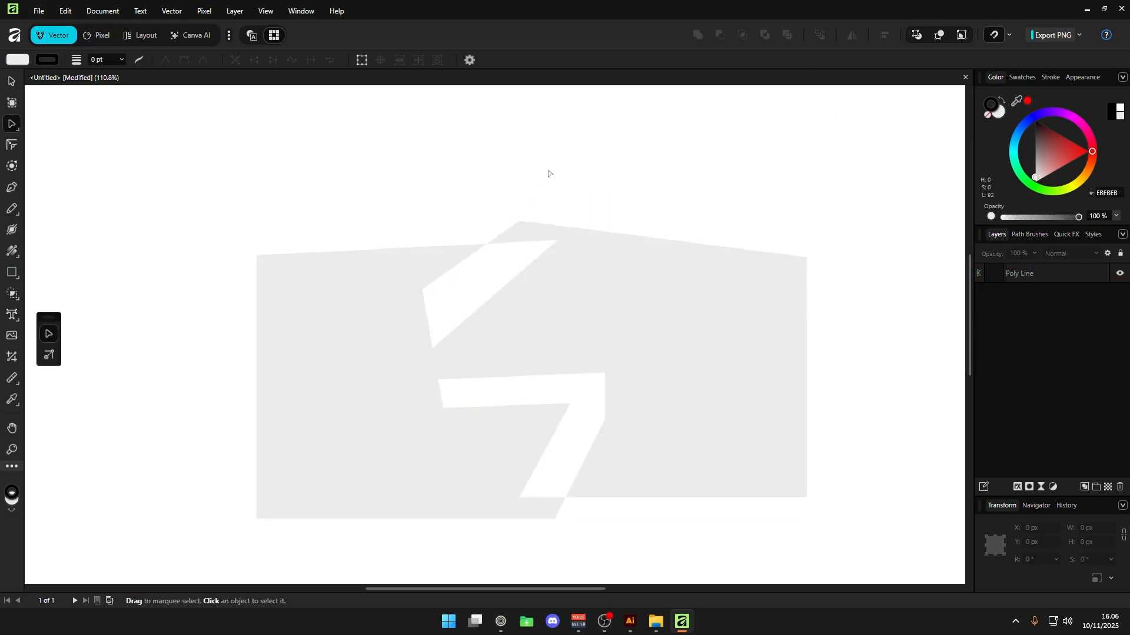
left_click(568, 335)
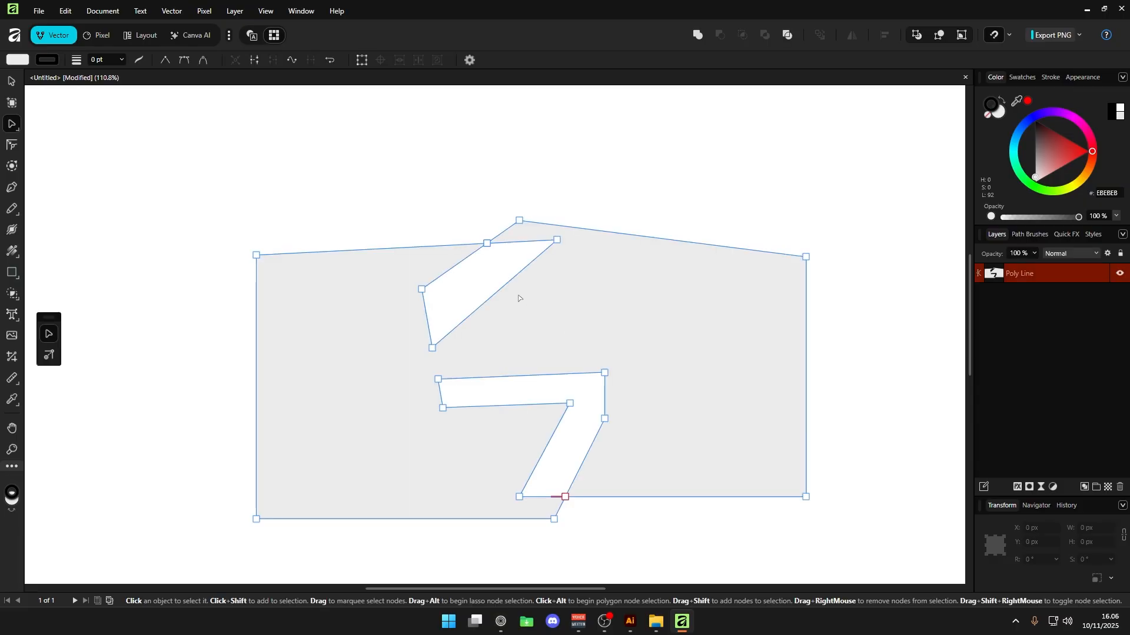
key("s")
left_click(484, 280)
left_click_drag(483, 283, 504, 321)
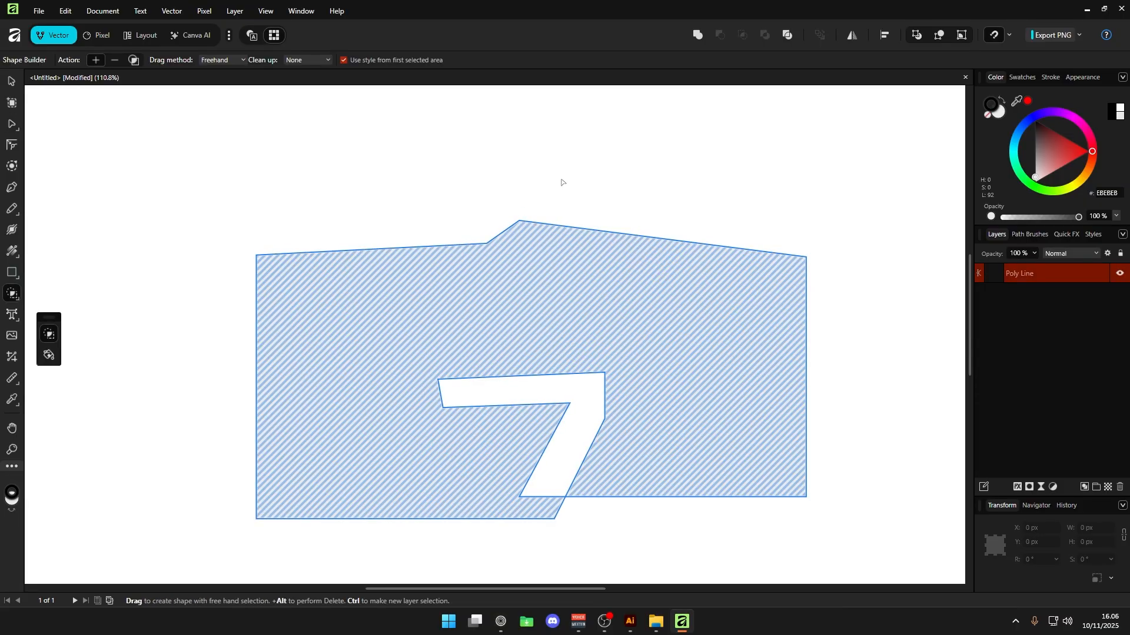
Reselect the shape and round its upper left corner to about 98.3 px and its lower left corner with the Corner Tool.
key("a")
left_click(603, 227)
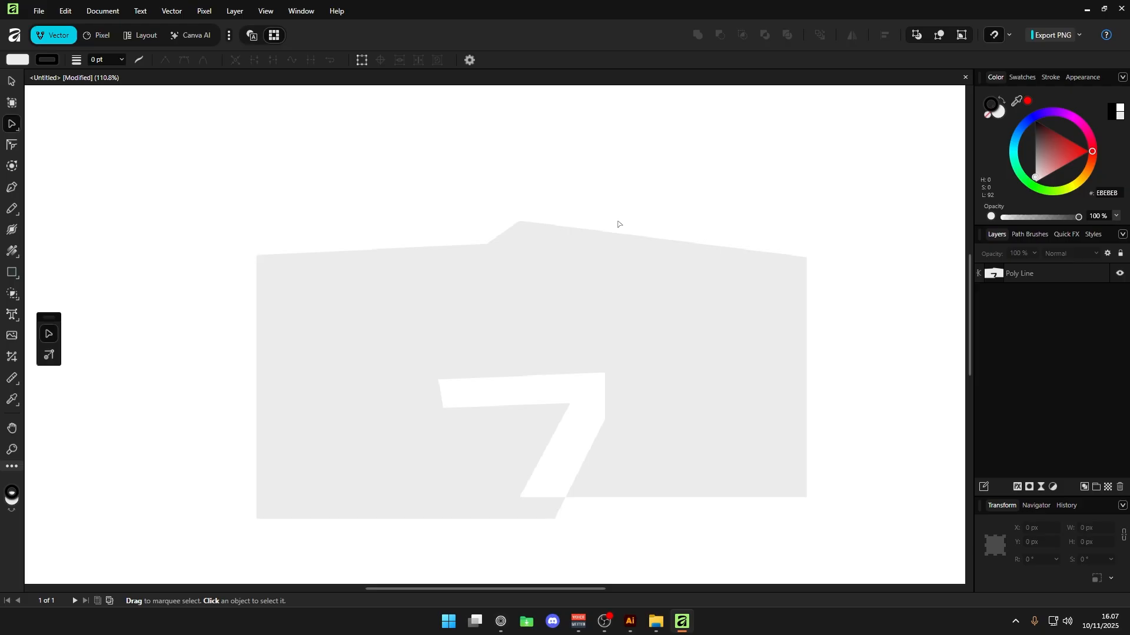
left_click(547, 263)
left_click(265, 216)
left_click(390, 282)
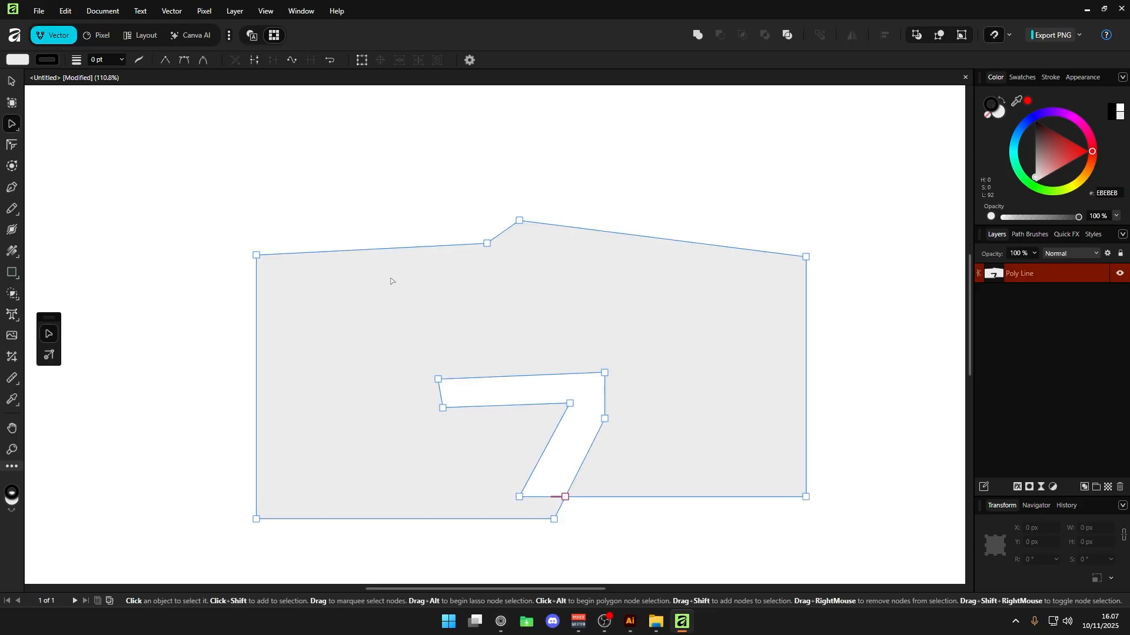
key("c")
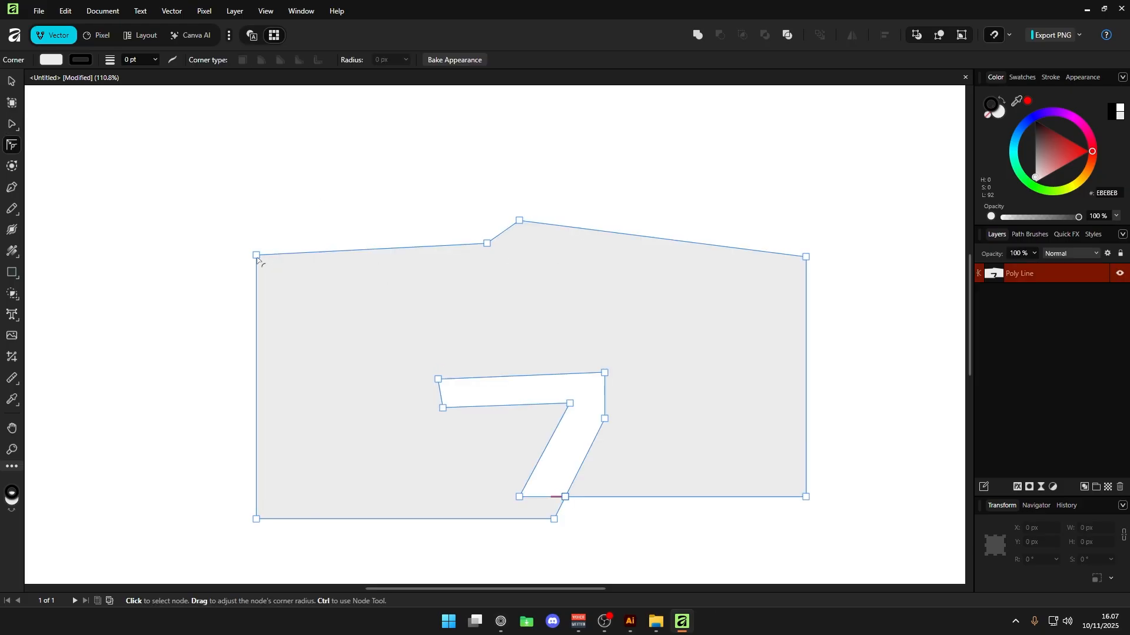
left_click_drag(257, 255, 335, 323)
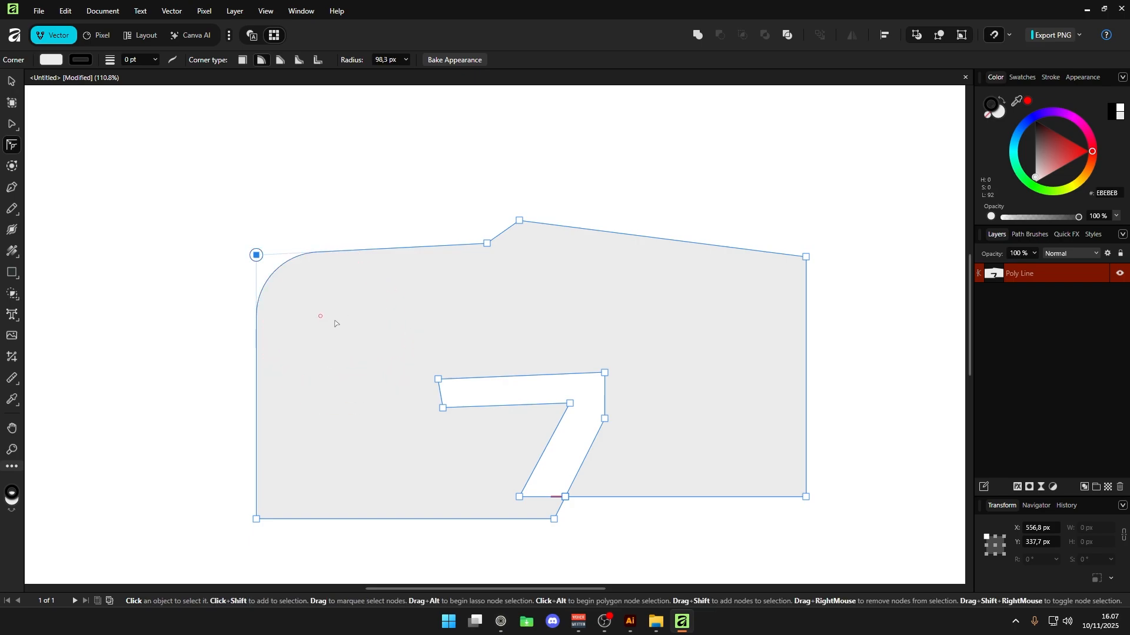
left_click_drag(260, 519, 297, 468)
Move the rounded lower left node to about X 546.8 px, Y 745 px, and select the upper right node with the Corner Tool.
key("a")
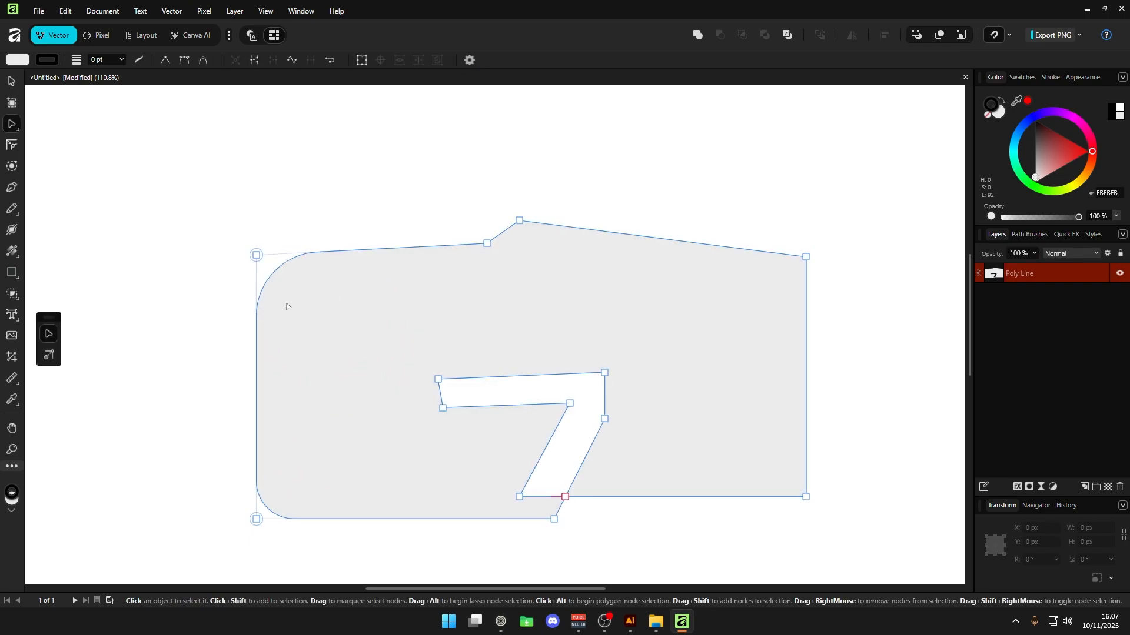
mouse_move(256, 519)
left_mouse_down()
mouse_move(272, 497)
mouse_move(200, 533)
mouse_move(249, 520)
left_mouse_up()
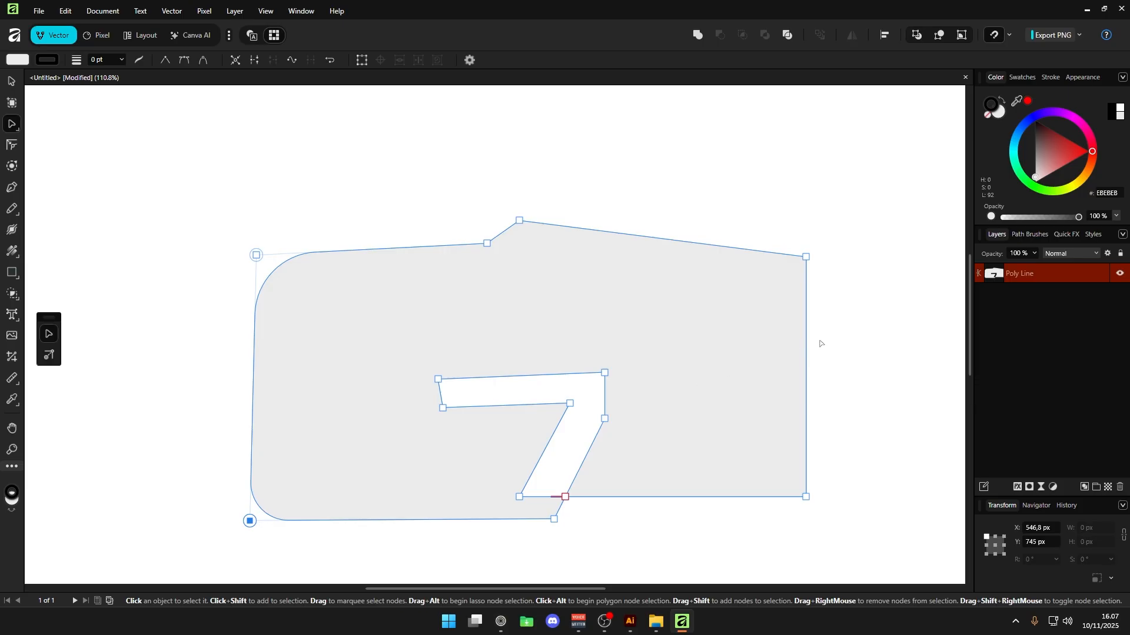
key("c")
left_click(806, 257)
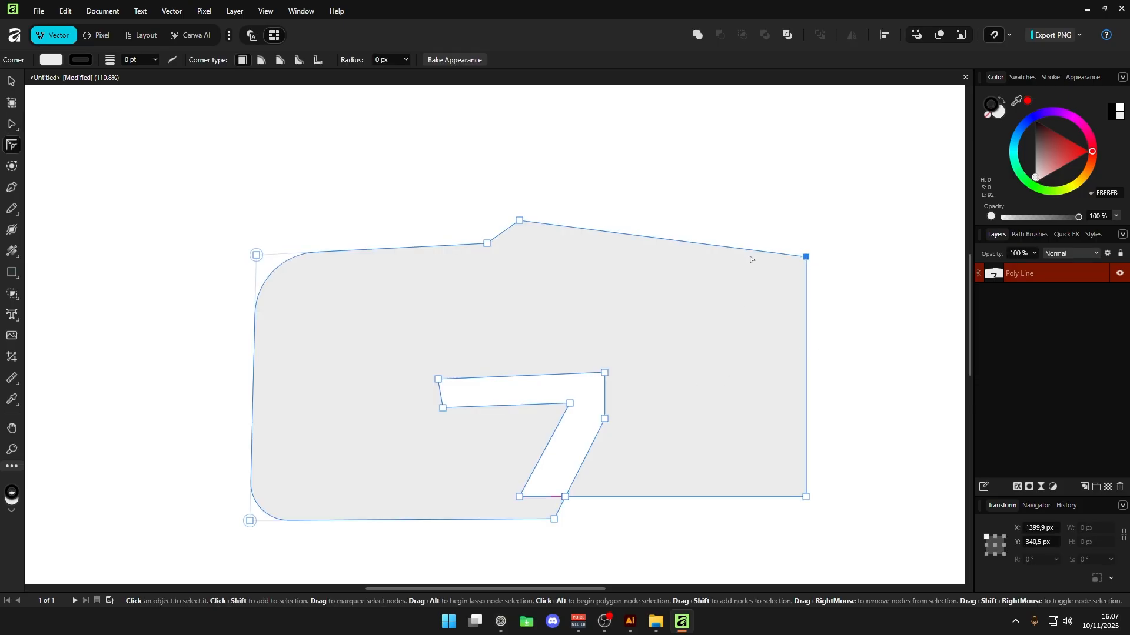
Switch to Illustrator and round the larger rectangle's corners, giving the upper left and upper right ones larger radii than the lower ones.
left_click(629, 622)
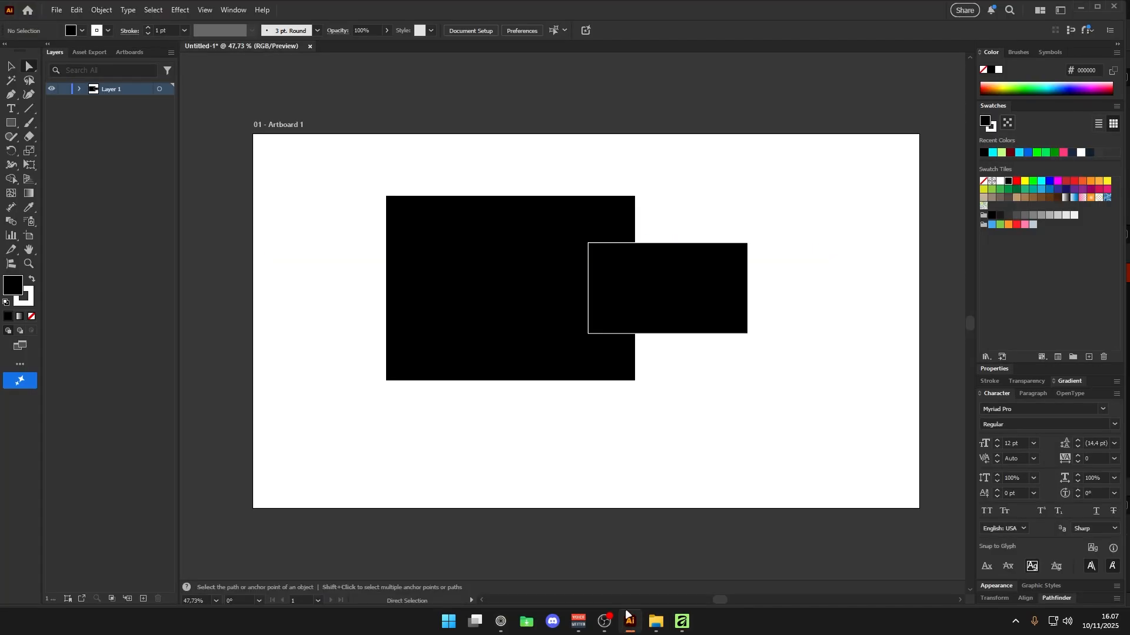
left_click_drag(393, 203, 470, 282)
left_click(404, 213)
left_click(472, 174)
left_click(616, 213)
left_click(618, 214)
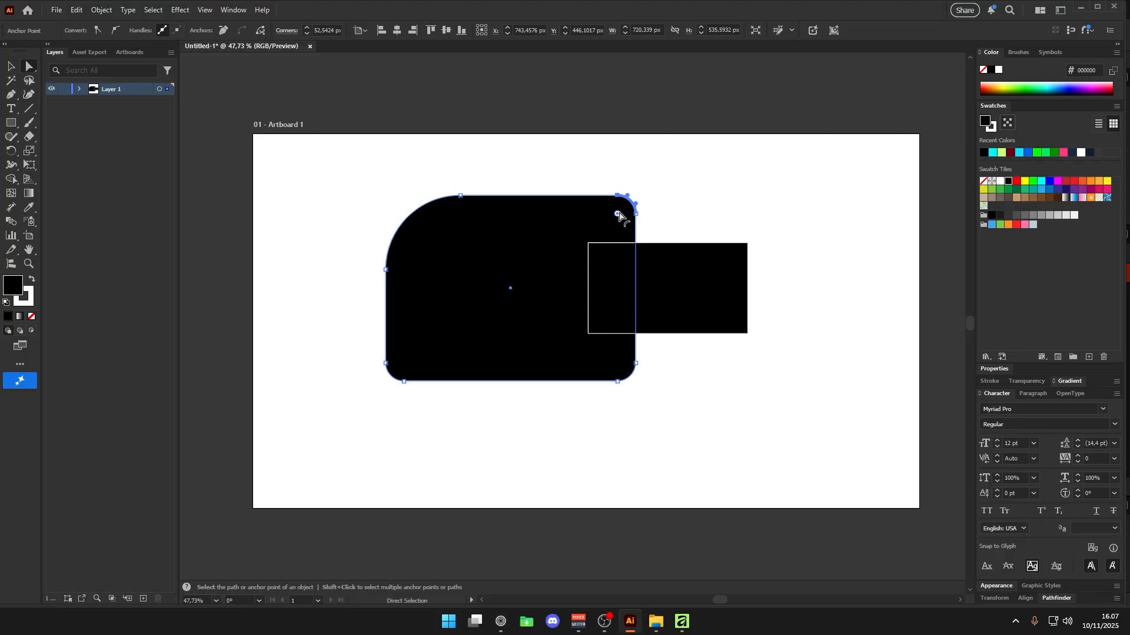
left_click_drag(618, 213, 631, 291)
Round the smaller rectangle's upper left corner and switch back to Affinity.
left_click(643, 178)
left_click(661, 306)
left_click(597, 253)
left_click(647, 228)
key("alt+Tab")
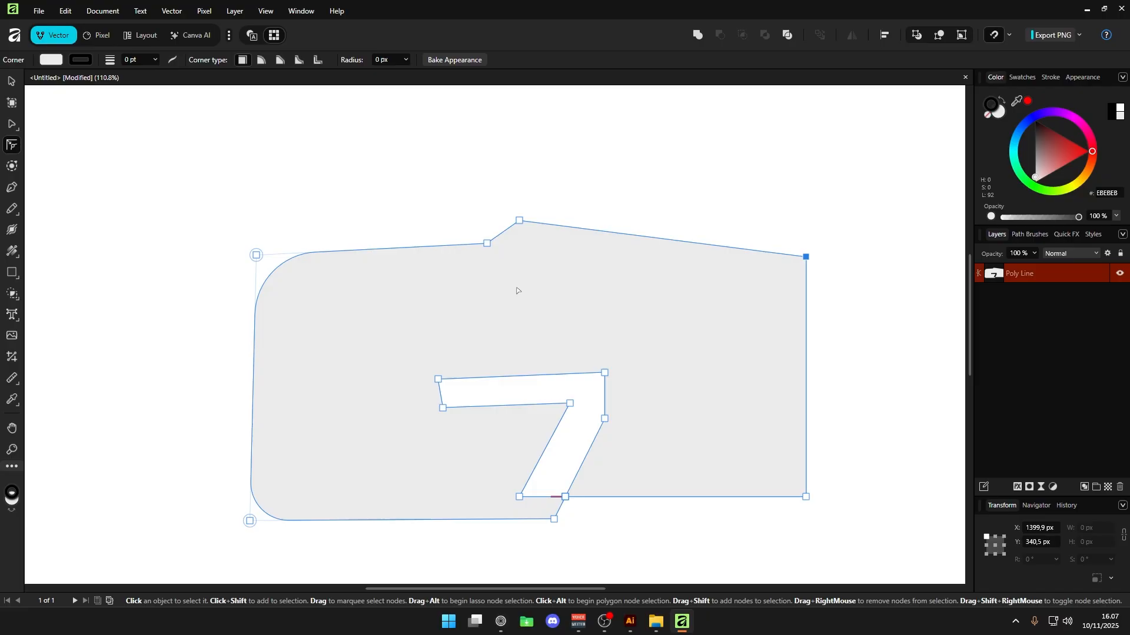
Round the peak corner on the shape's upper edge, and the inward corner beside it with a radius of about 99 px.
left_click(316, 289)
key("a")
left_click(519, 221)
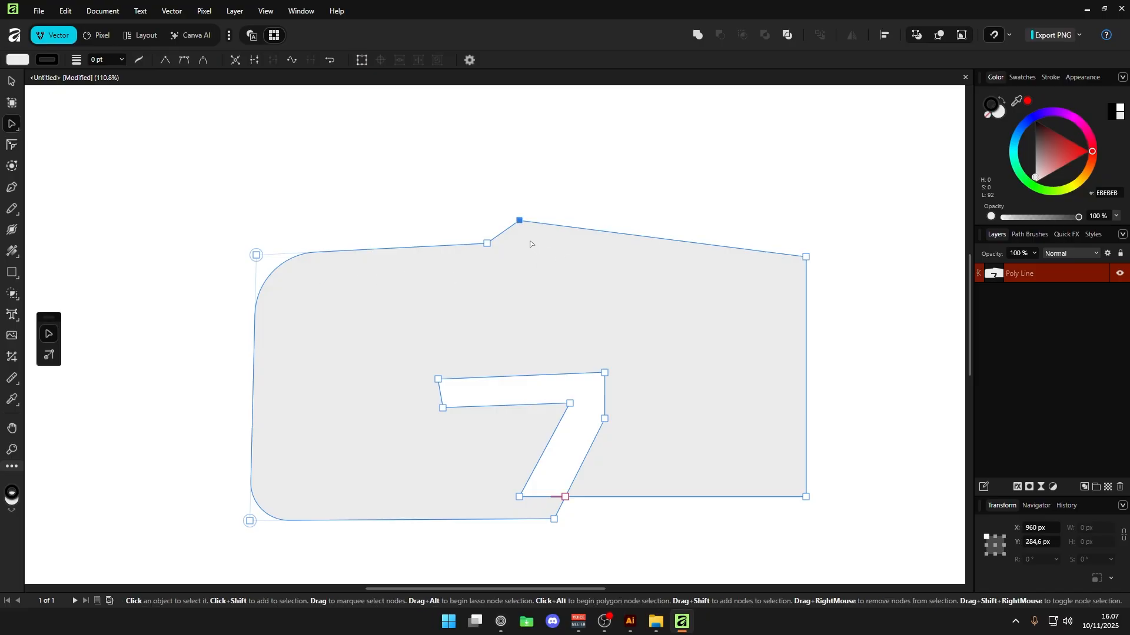
key("c")
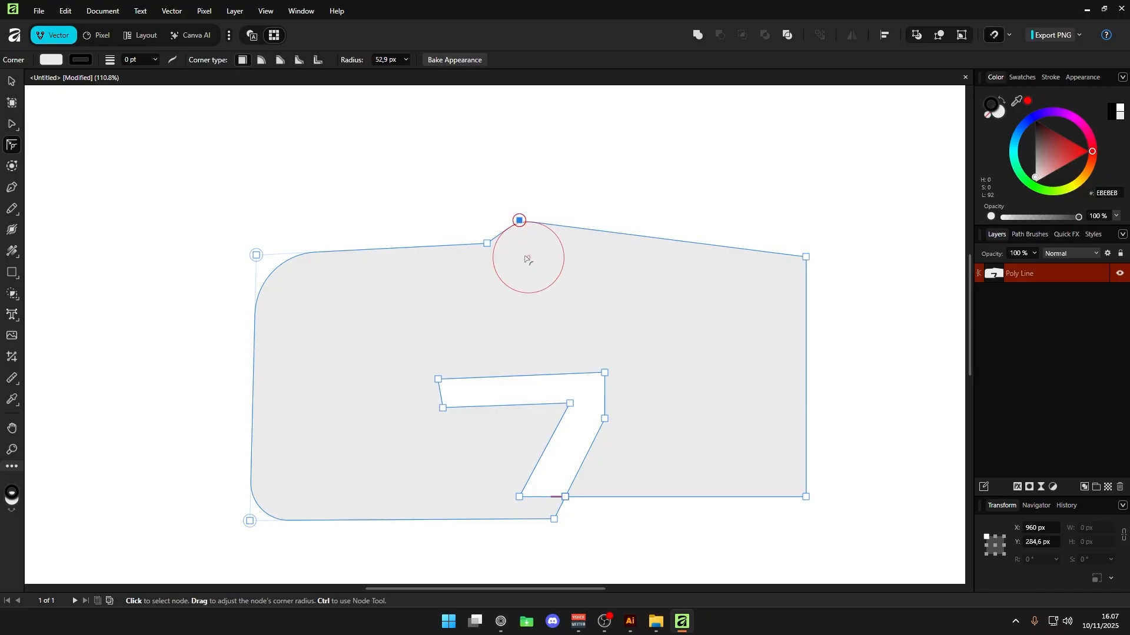
left_click(487, 243, "ctrl")
key("a")
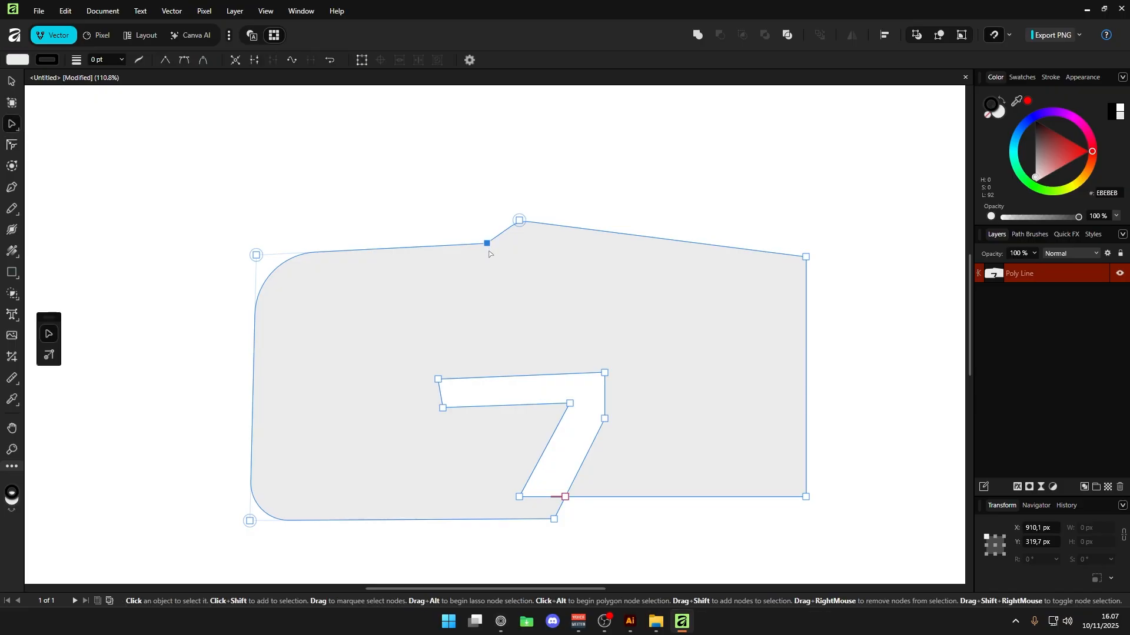
key("c")
left_click_drag(469, 199, 464, 185)
key("a")
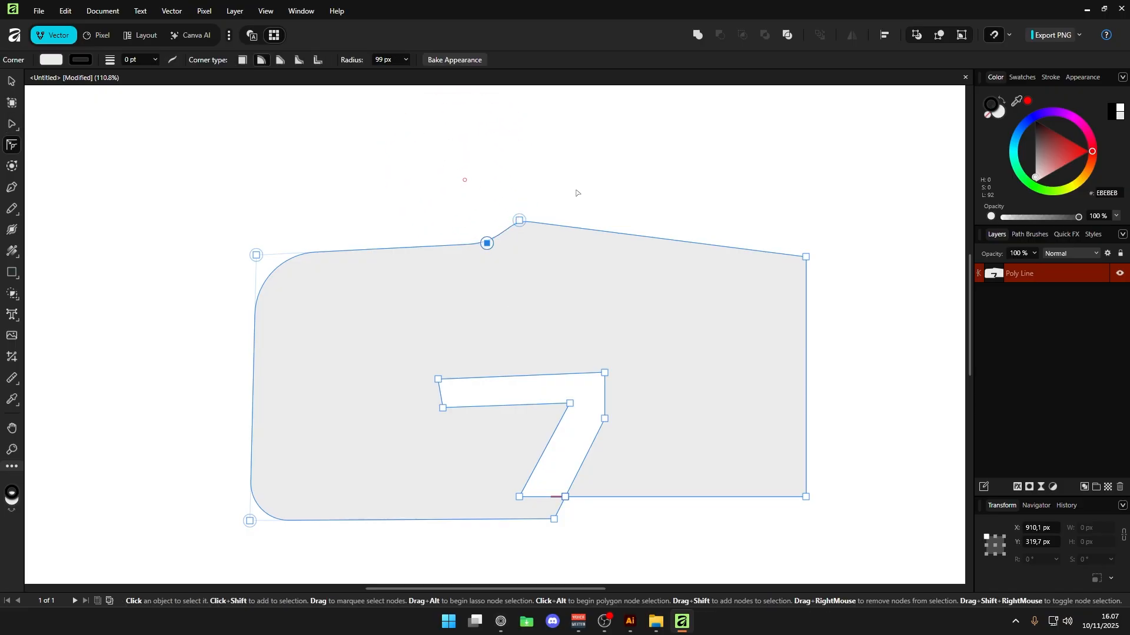
Round the 7-shaped cutout's upper right corner to about 28.2 px and its upper left corner, and clear the selection.
left_click(577, 194)
left_click(558, 303)
left_click(604, 373)
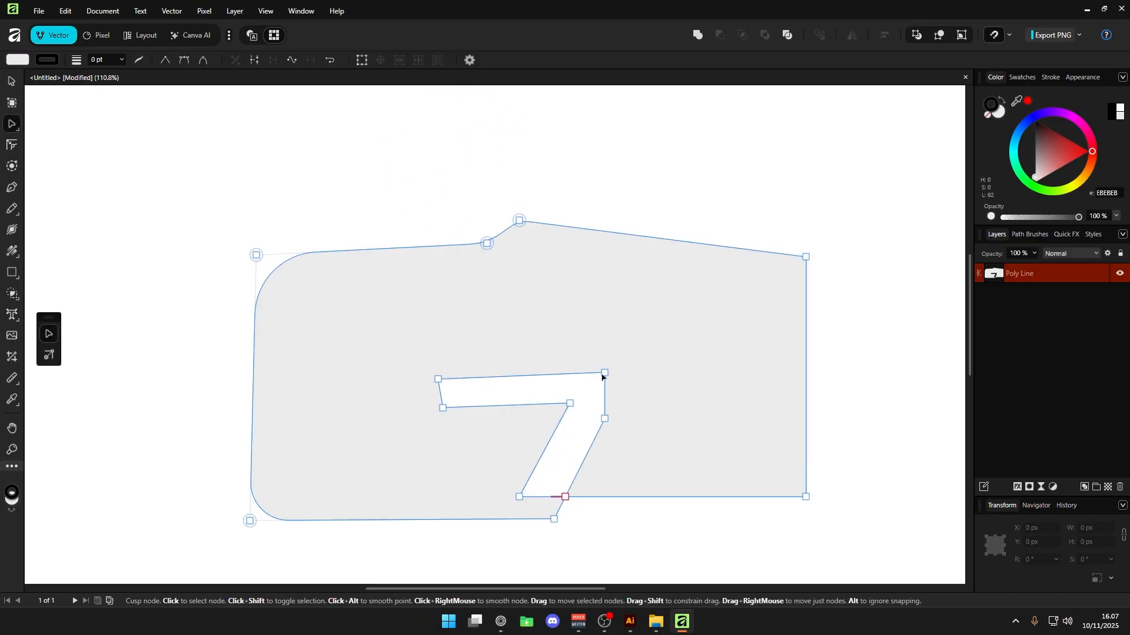
key("c")
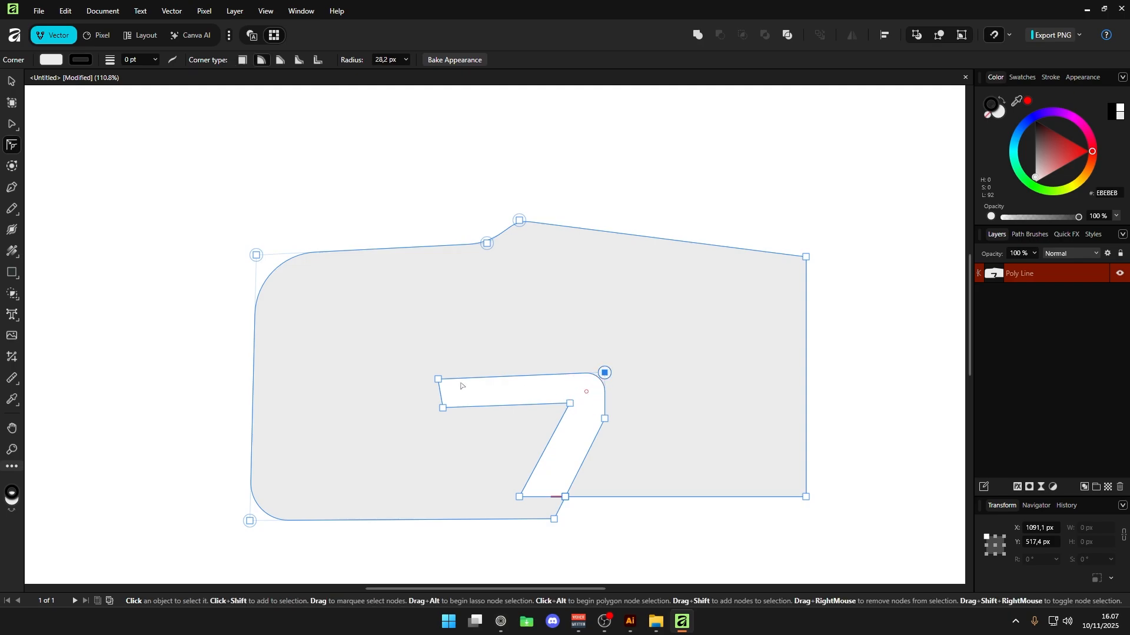
left_click(438, 379)
key("a")
left_click(782, 243)
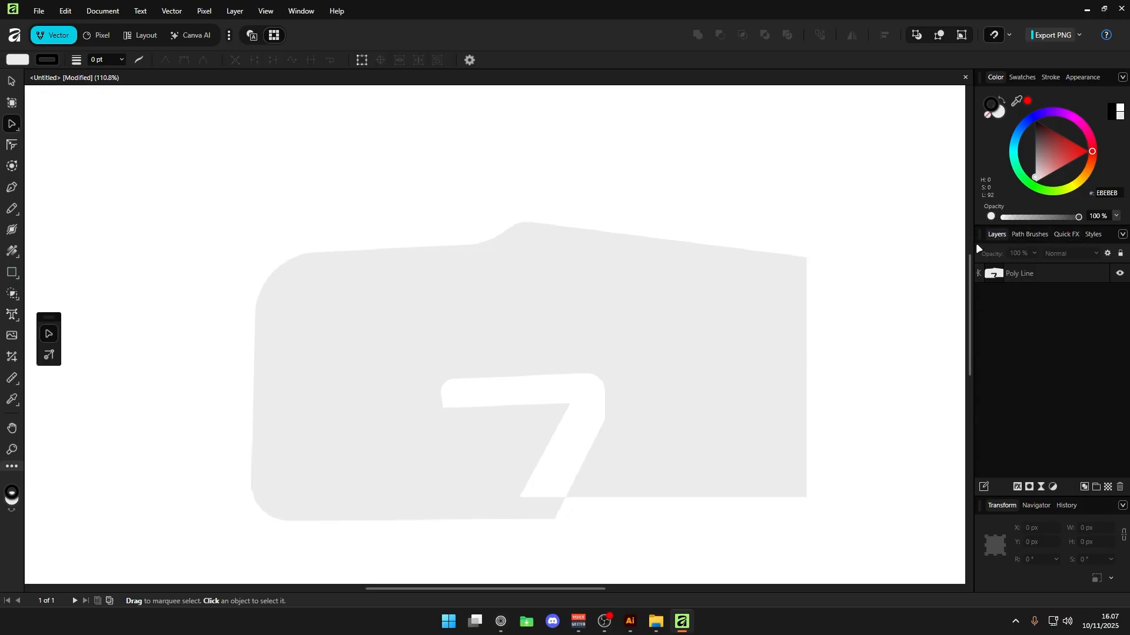
Dock the Layers panel beside the tools, on the opposite side from the Color panel.
left_click_drag(266, 233, 40, 225)
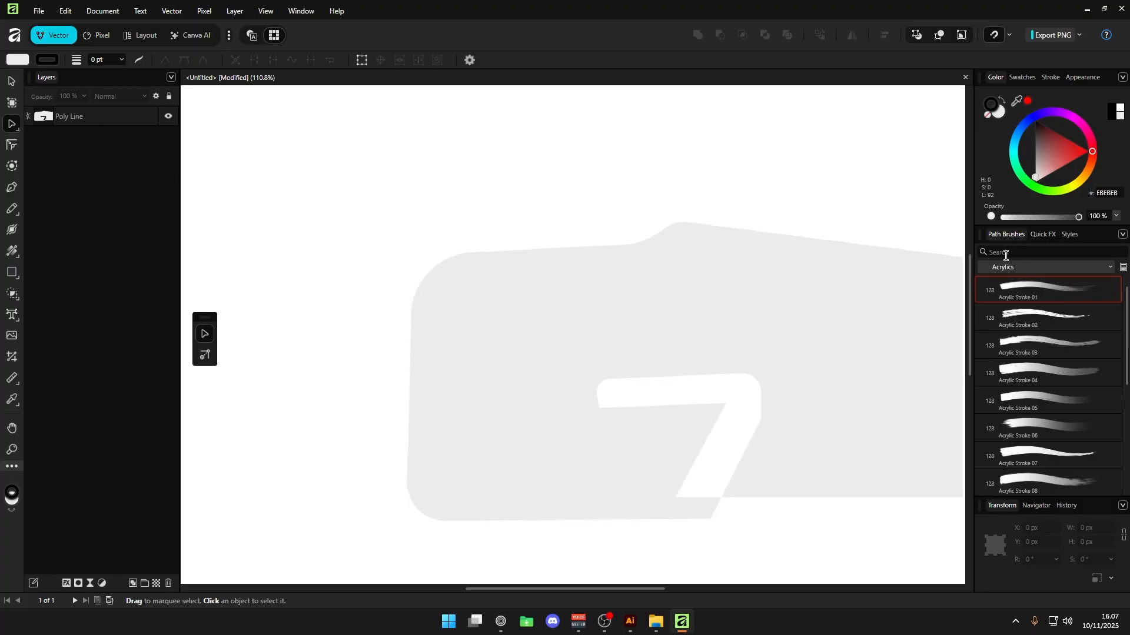
Try the Acrylic Stroke 02 path brush on the shape's outline and undo it.
scroll(1057, 375, "down", 4)
scroll(1056, 374, "up", 3)
left_click(885, 290)
left_click(1024, 291)
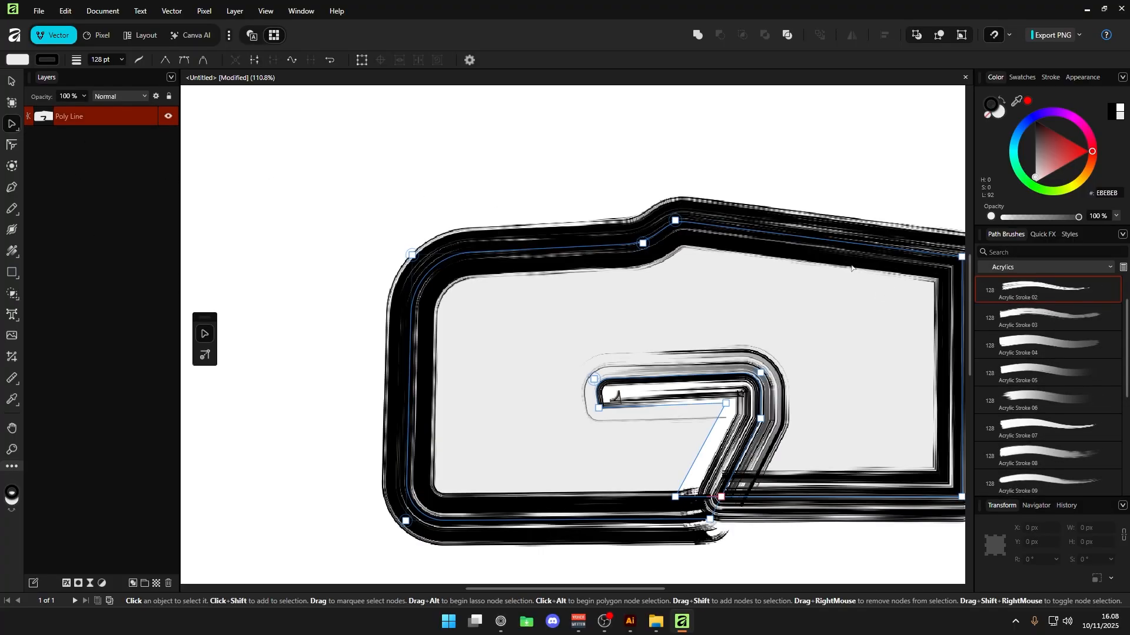
left_click(825, 189)
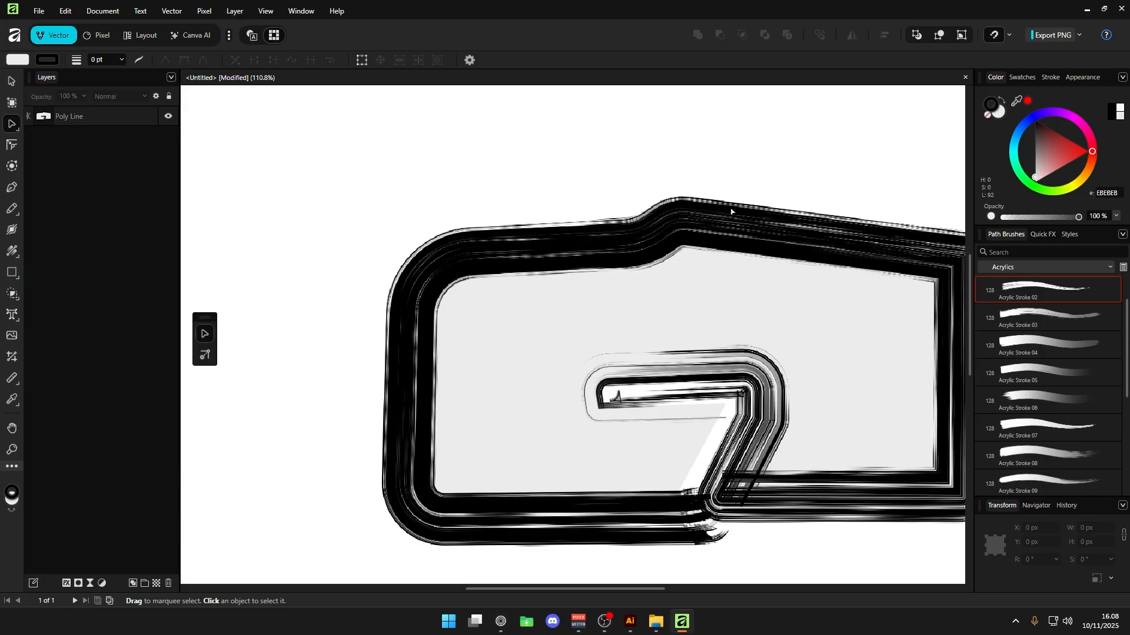
key("ctrl+z")
key("ctrl+z")
key("ctrl+z")
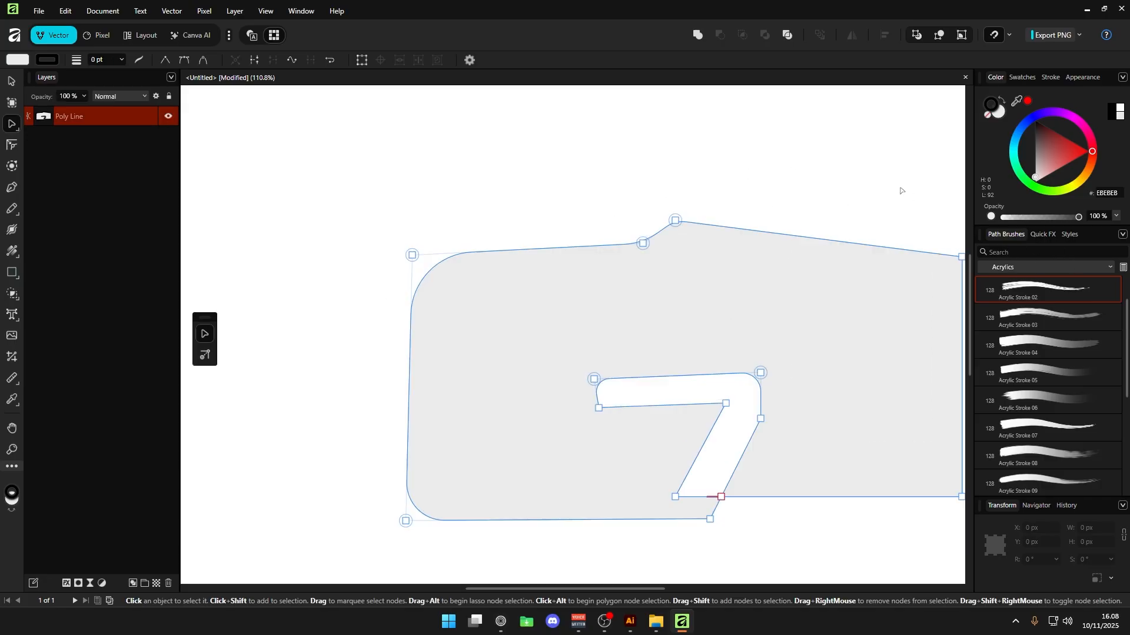
Close the Path Brushes, Quick FX and Styles panel group, and open the list of available general panels.
left_click(1122, 234)
left_click(1029, 495)
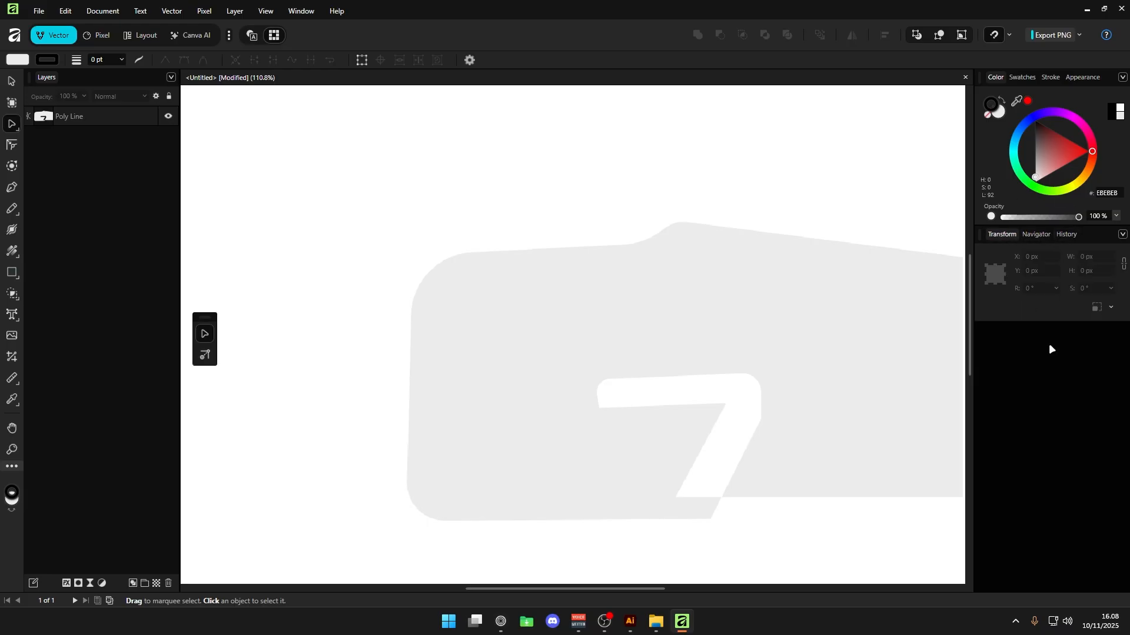
left_click(301, 11)
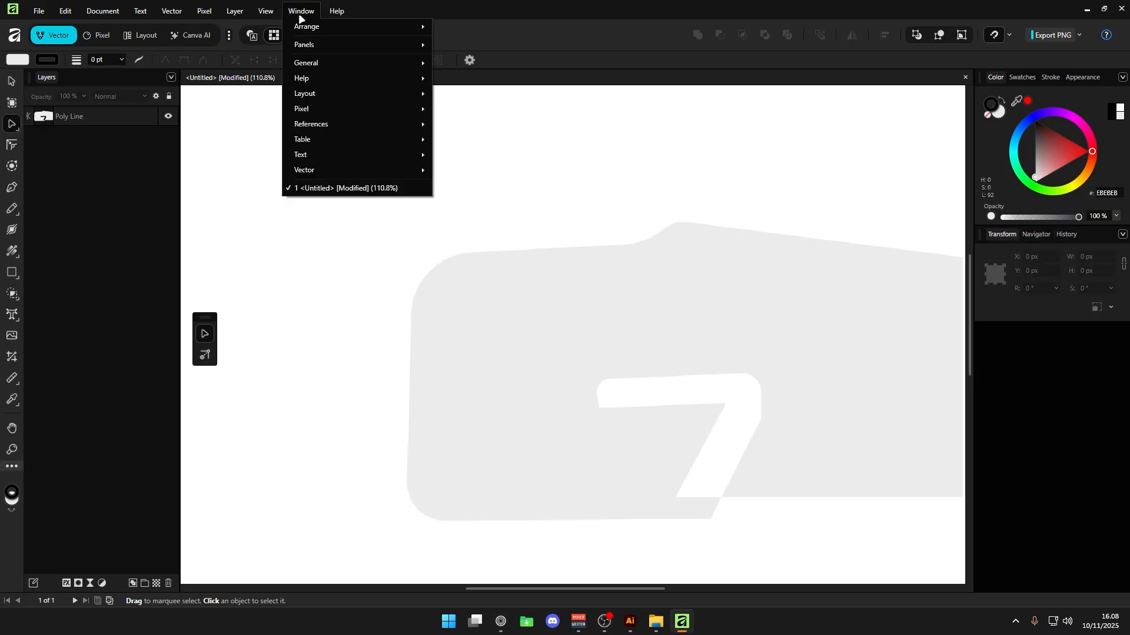
mouse_move(339, 45)
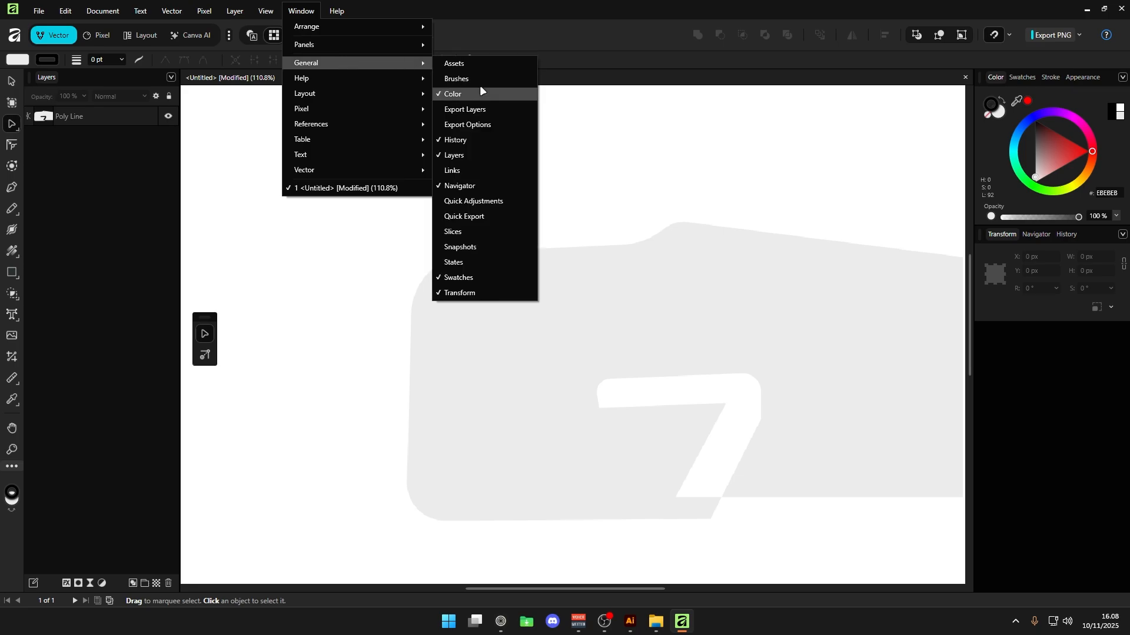
Switch to Illustrator and expand the Properties panel, leaving nothing selected.
left_click(631, 621)
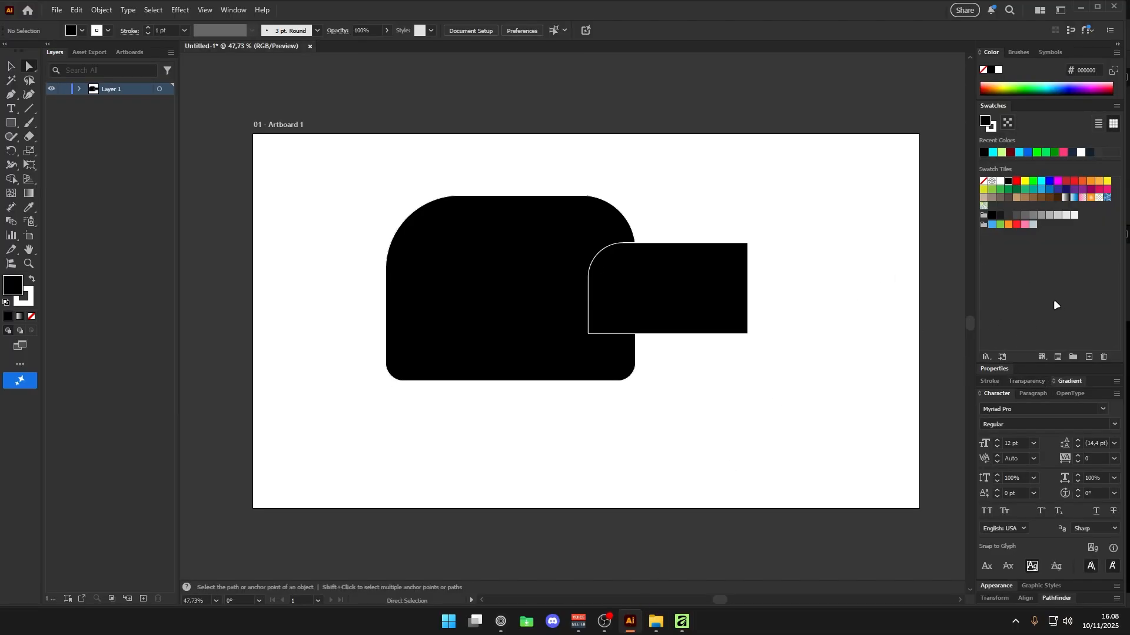
left_click(1000, 369)
left_click(713, 250)
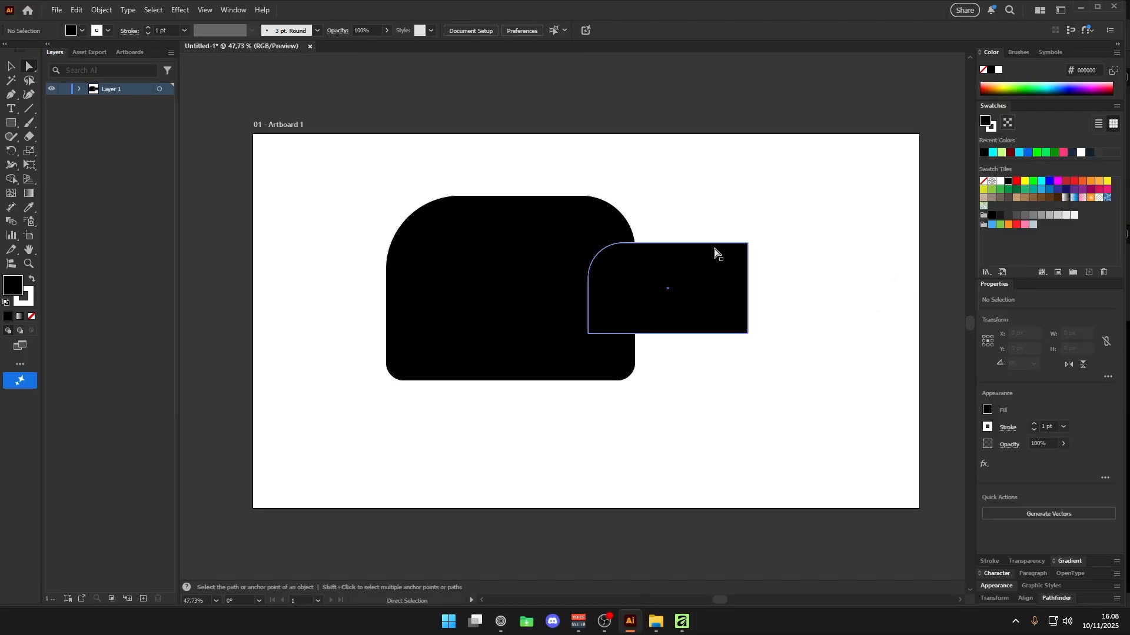
left_click(896, 366)
Select the smaller shape, look through its properties and set its opacity to 95%.
left_click(726, 319)
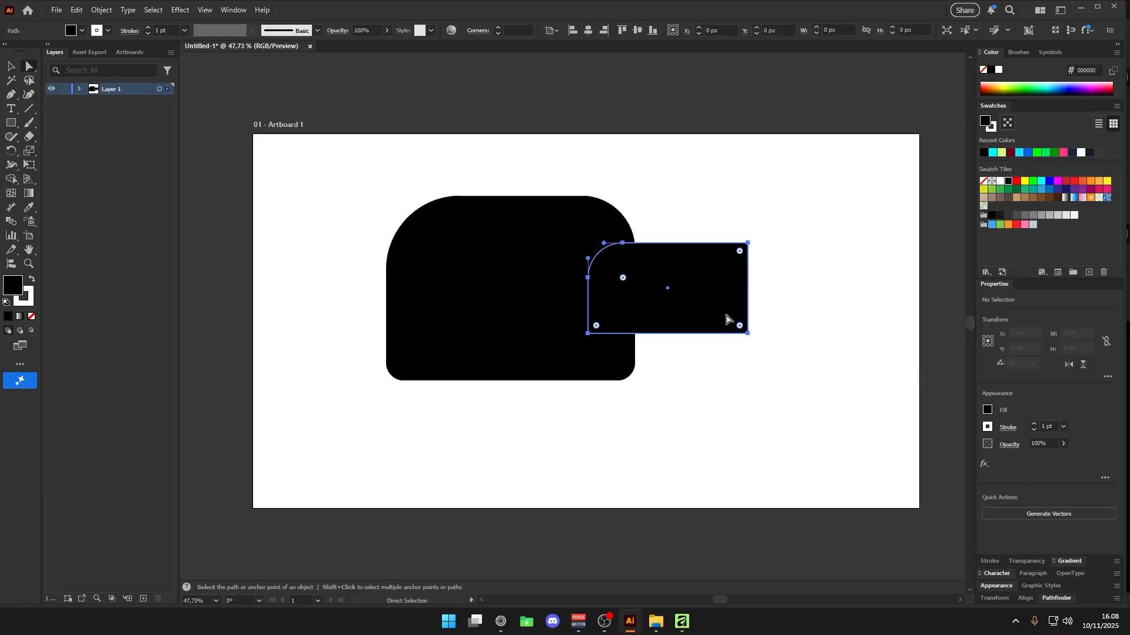
scroll(1040, 442, "down", 4)
scroll(1040, 441, "down", 4)
scroll(1050, 463, "up", 3)
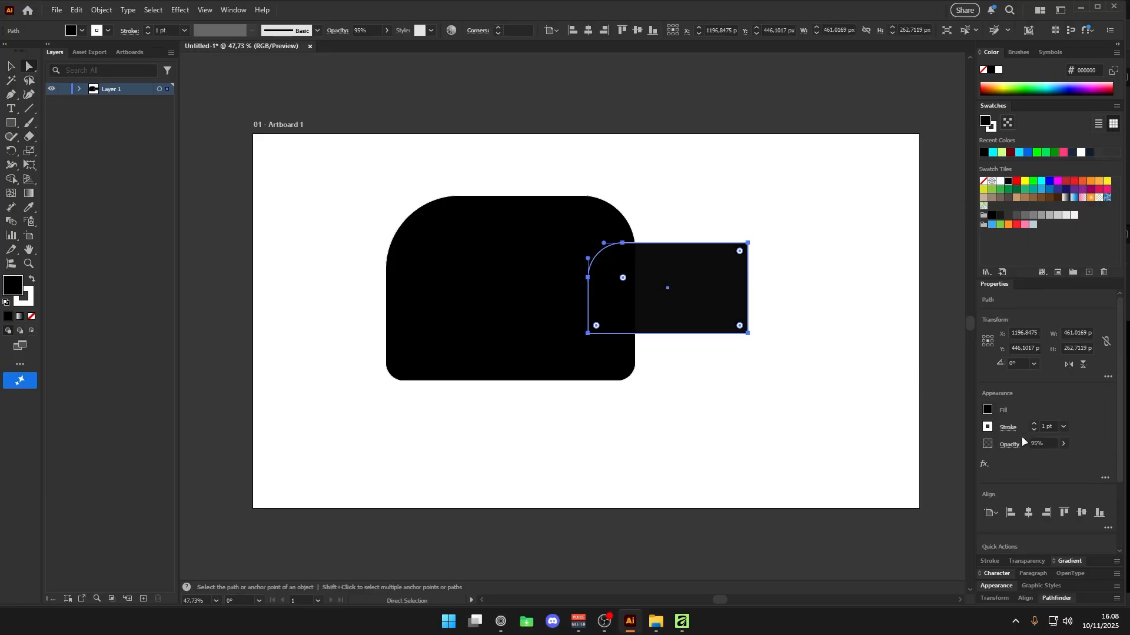
scroll(1021, 438, "down", 3)
scroll(1016, 422, "up", 3)
Clear the selection and add an area text frame with placeholder text above the smaller shape.
left_click(739, 213)
key("t")
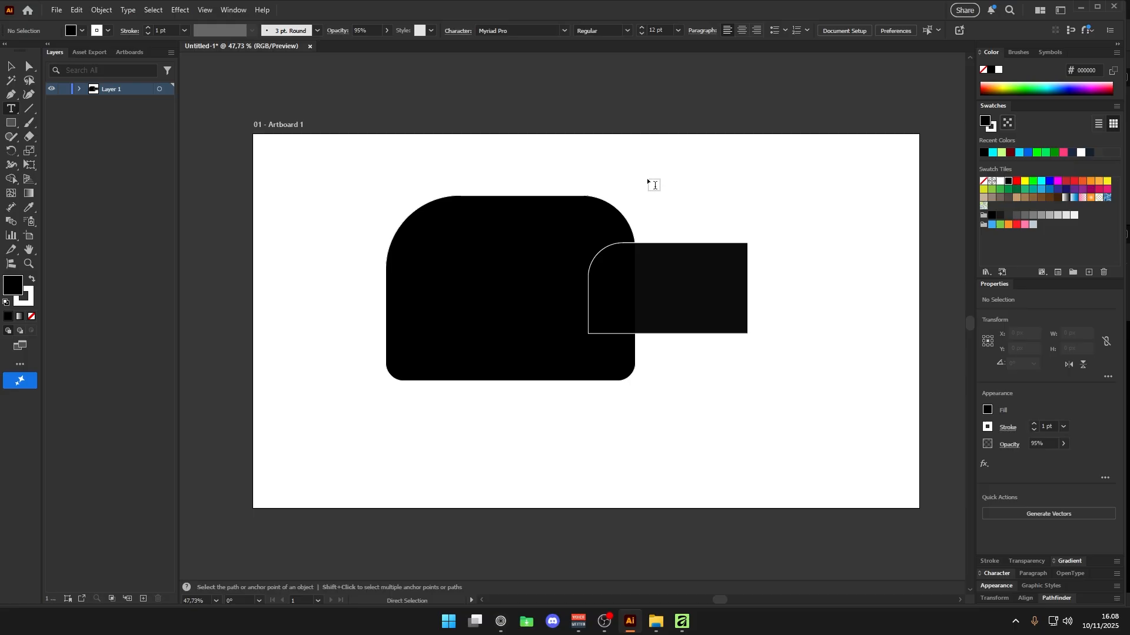
left_click_drag(638, 173, 777, 212)
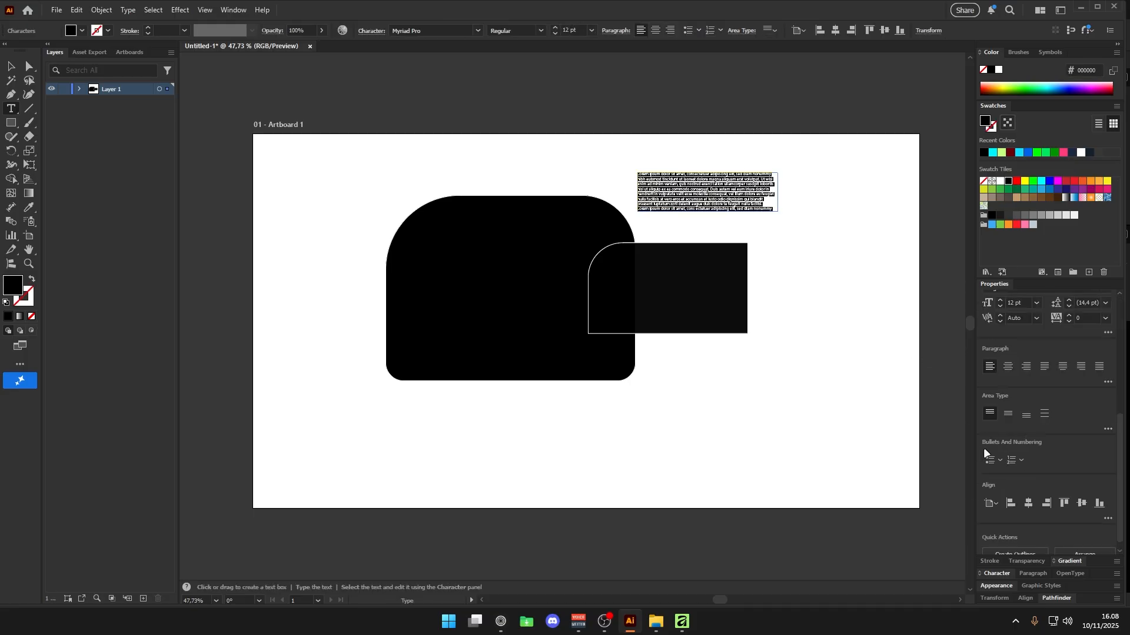
Finish editing the text, select the smaller shape with the Direct Selection tool, and compare its properties with those shown when nothing is selected.
left_click(820, 184)
key("a")
left_click(713, 264)
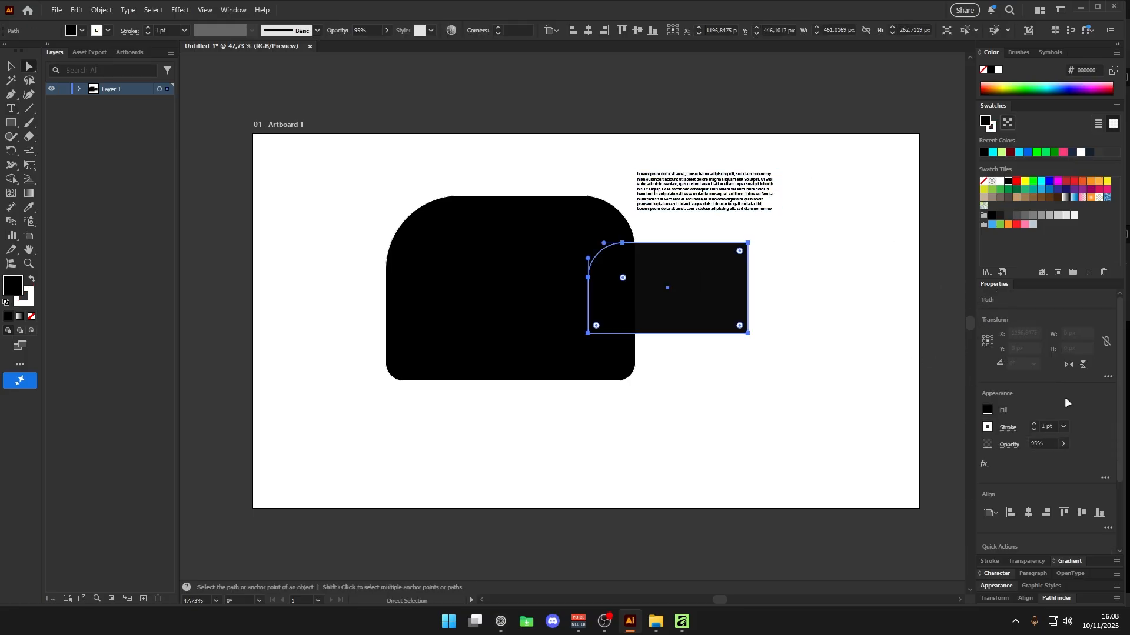
scroll(1063, 403, "down", 3)
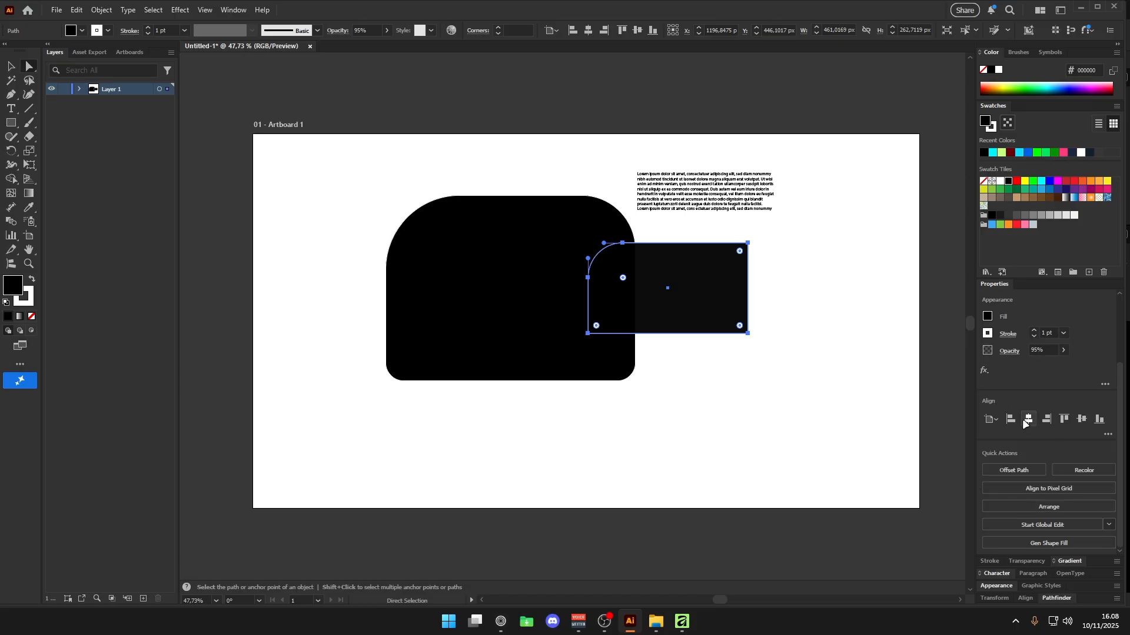
left_click(758, 240)
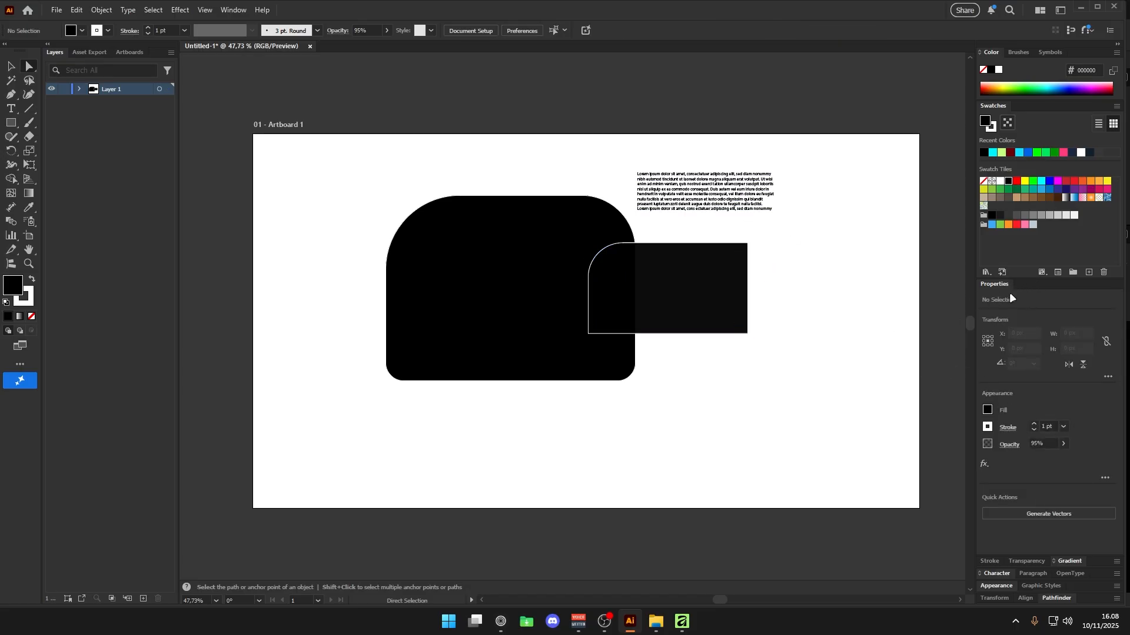
left_click(714, 193)
left_click(678, 279)
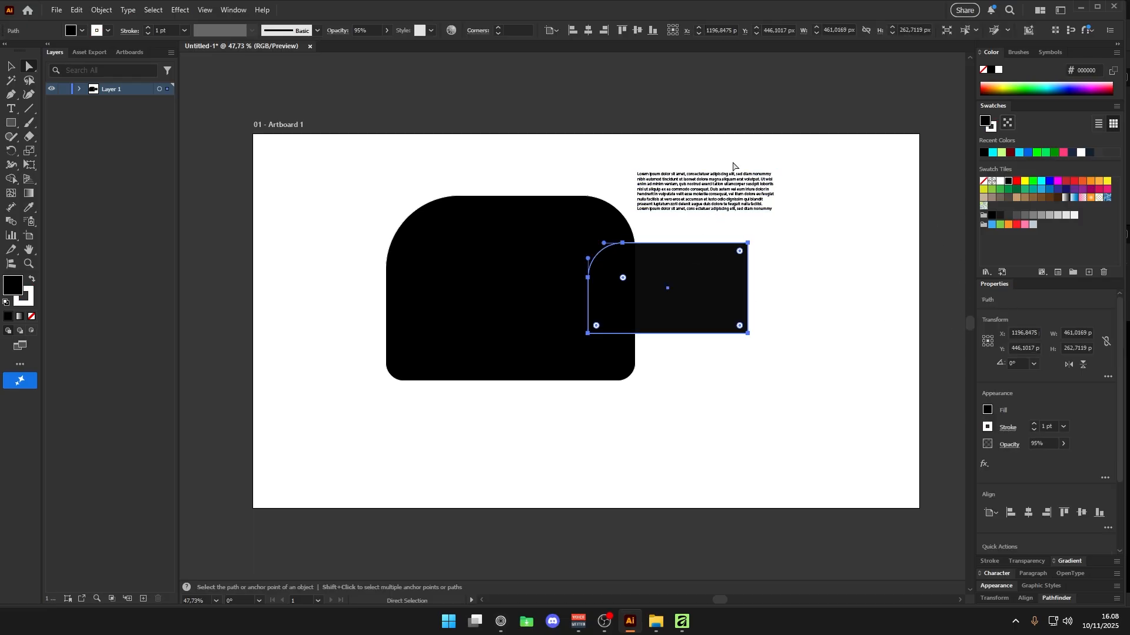
Switch to Affinity and look through the available panel categories for a counterpart to Illustrator's Properties panel.
left_click(683, 622)
left_click(301, 10)
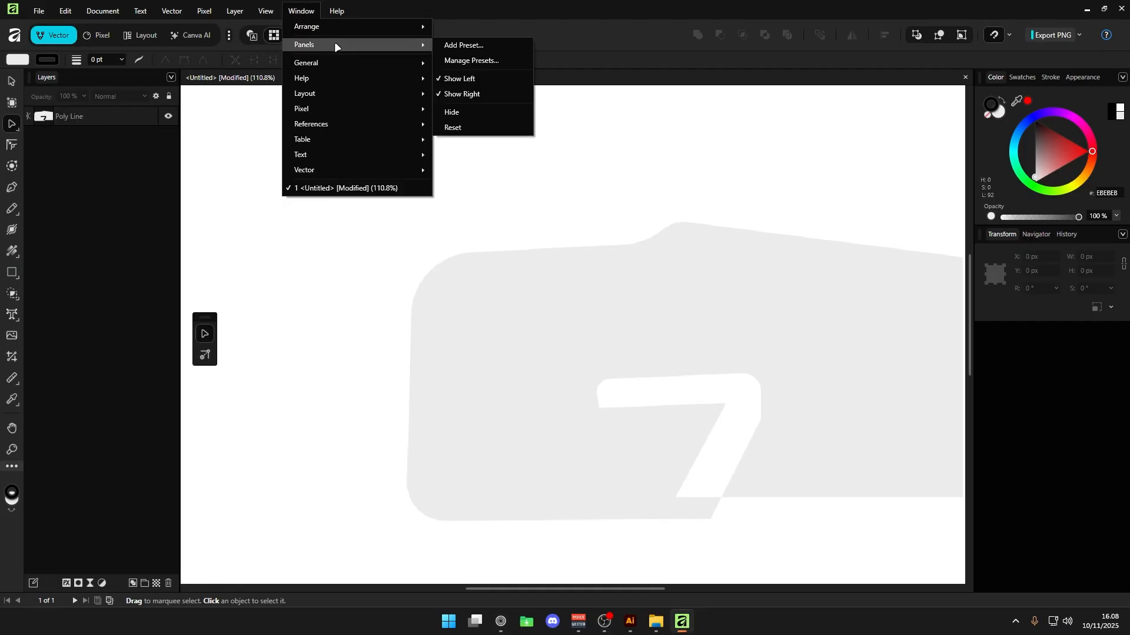
mouse_move(411, 170)
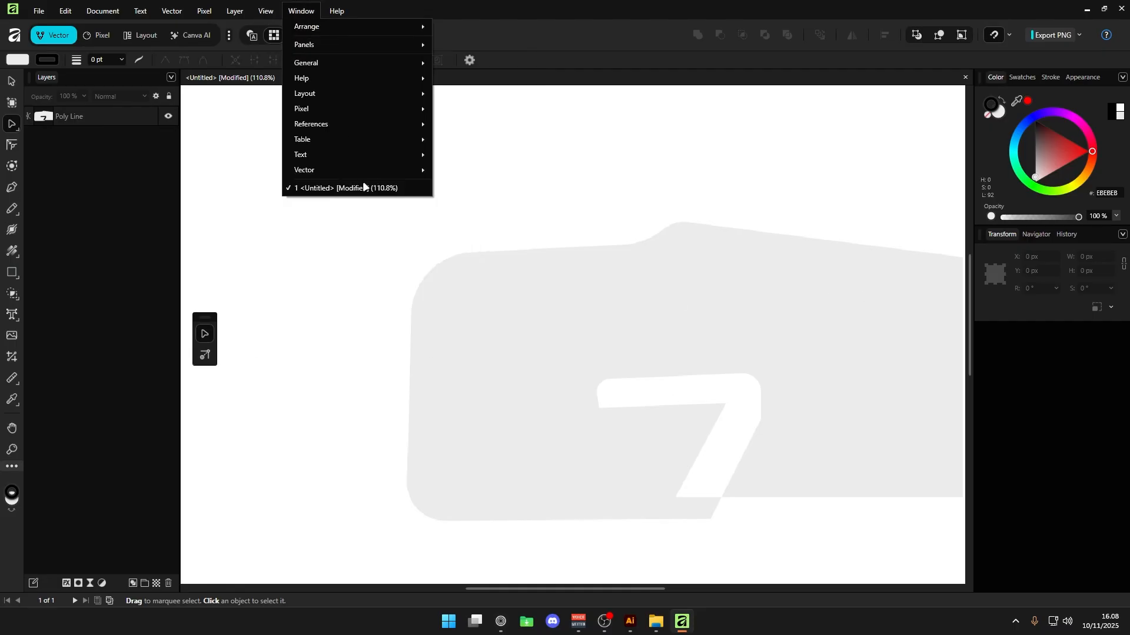
left_click(671, 148)
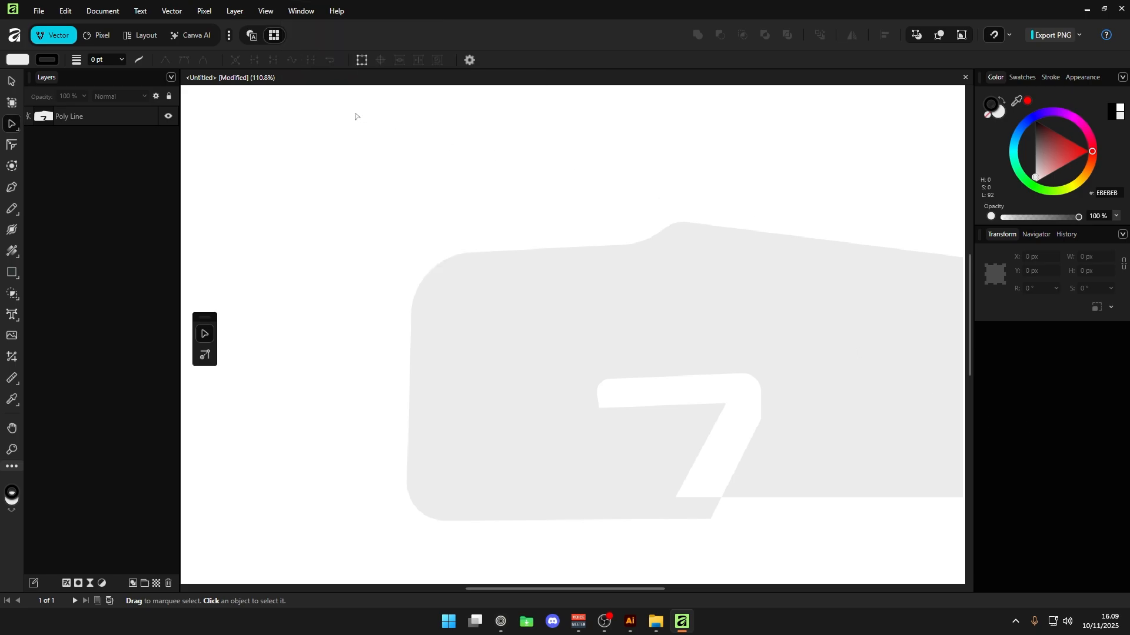
left_click(301, 11)
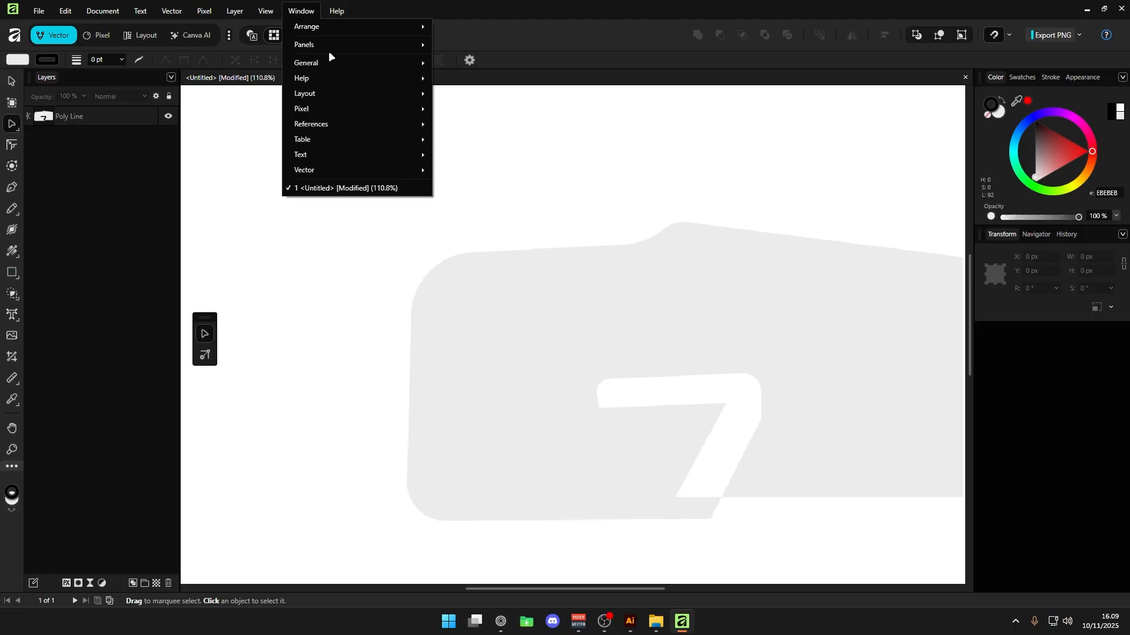
left_click(613, 177)
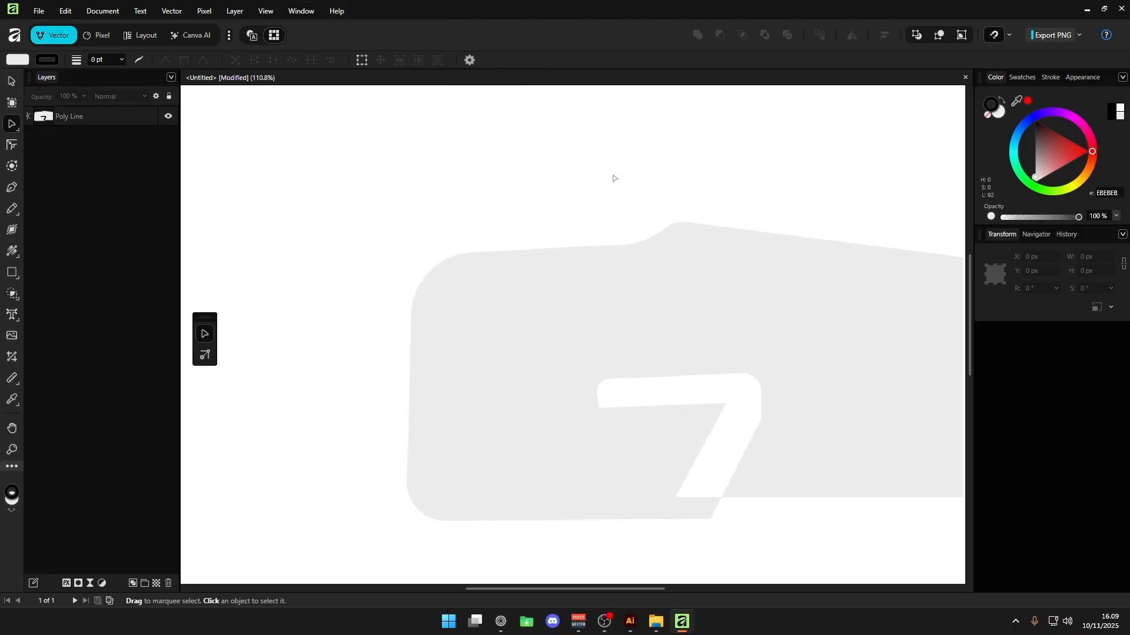
left_click(306, 14)
left_click(644, 160)
Add a text frame about 133 × 55 px above the grey shape and enter "asdasdasd".
key("t")
left_click_drag(398, 120, 485, 155)
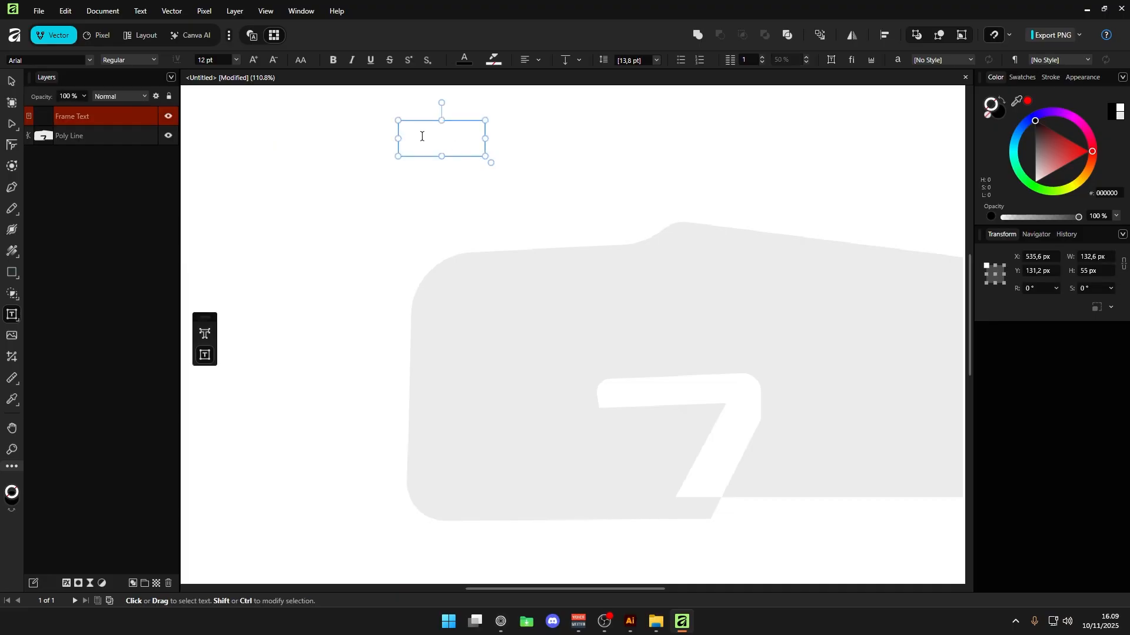
type("asdasdasd")
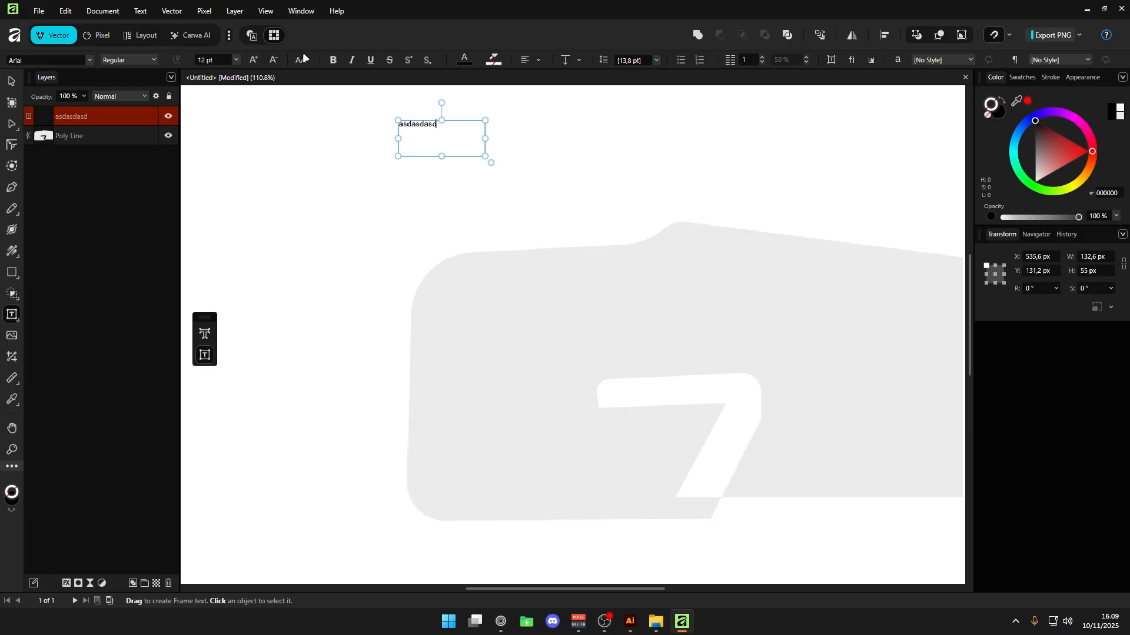
Switch to Illustrator, select the placeholder text frame, and compare its character, paragraph and list properties with Affinity's text options.
key("alt+Tab")
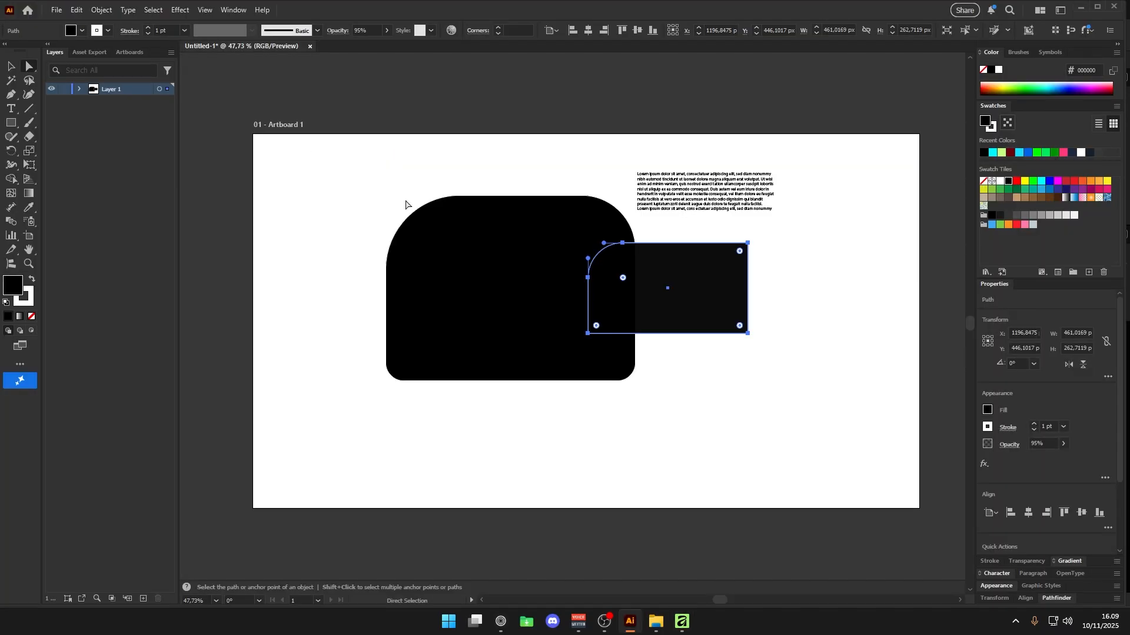
left_click(703, 202)
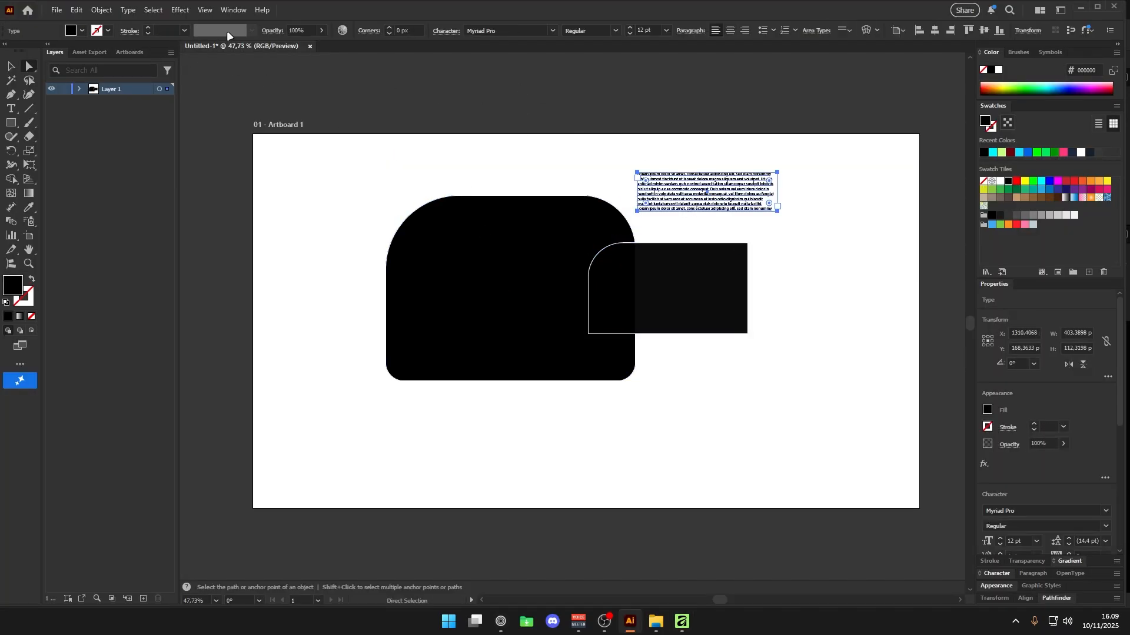
scroll(1069, 486, "down", 2)
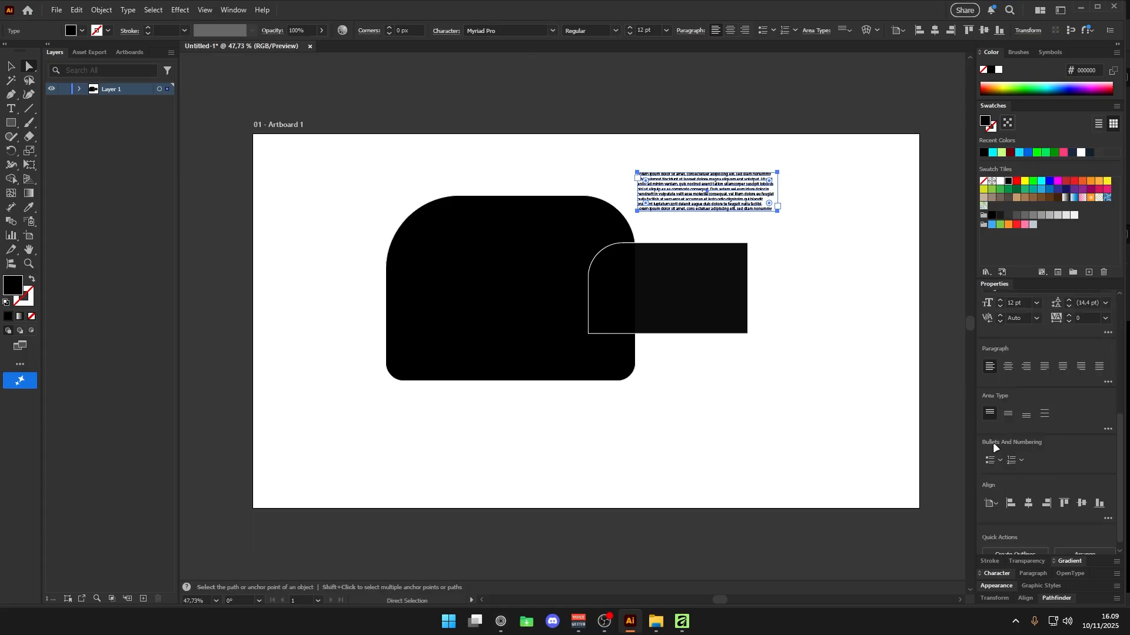
scroll(1062, 448, "down", 1)
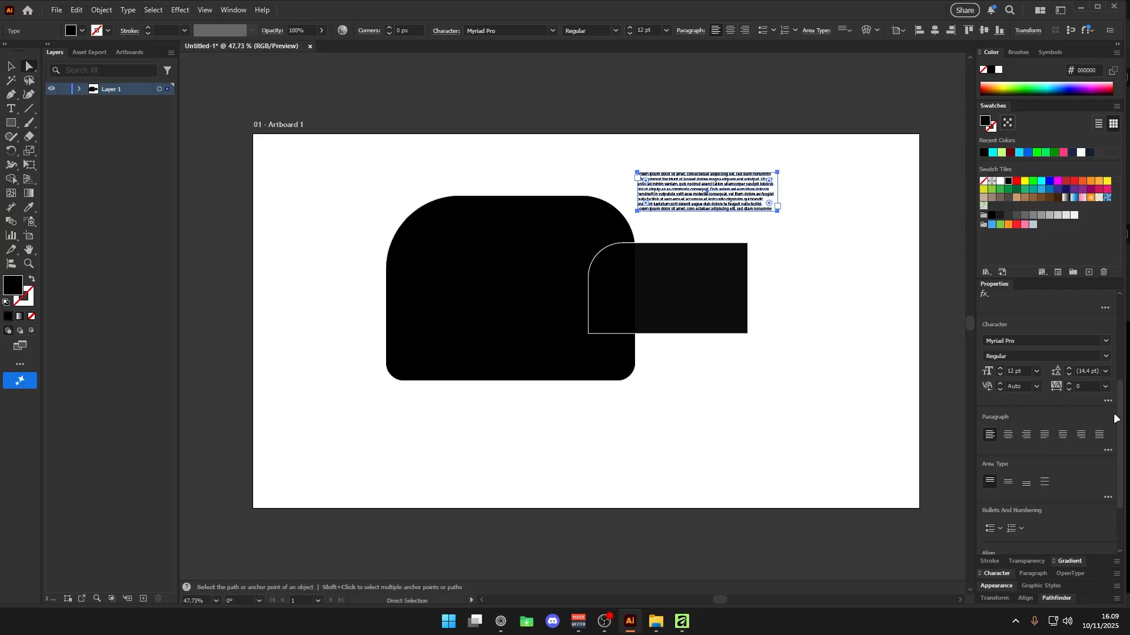
left_click(1108, 401)
key("alt+Tab")
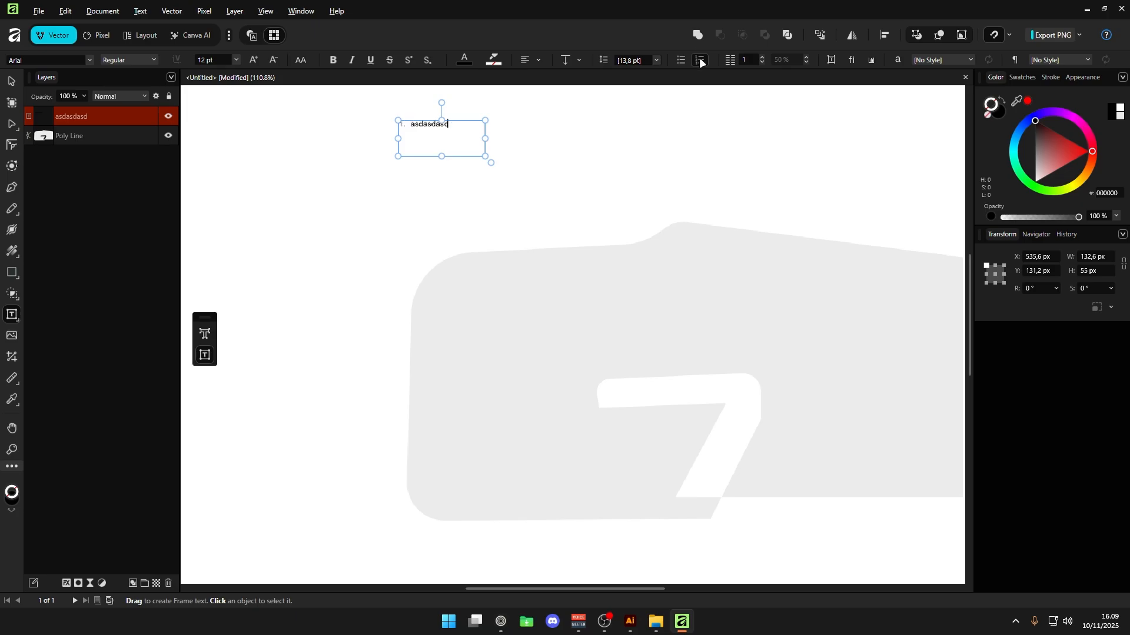
key("alt+Tab")
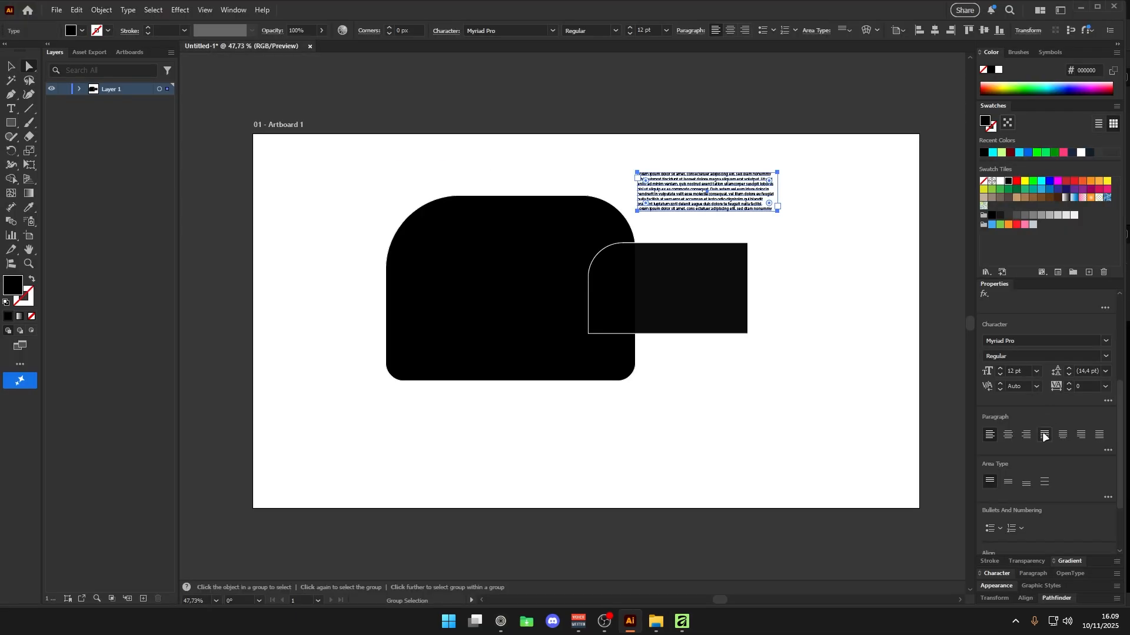
scroll(1073, 435, "down", 3)
scroll(1060, 421, "up", 3)
Examine the additional character options of the placeholder text and set its font style to Semibold.
left_click(1106, 401)
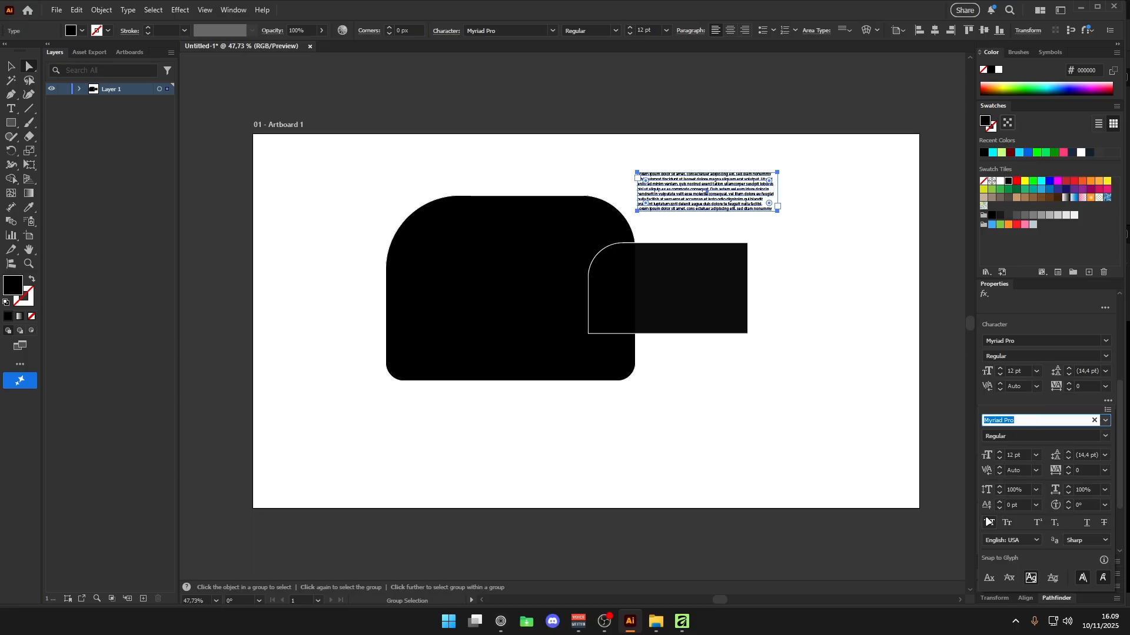
left_click(1106, 403)
left_click(1107, 403)
scroll(1047, 436, "down", 2)
left_click(1109, 410)
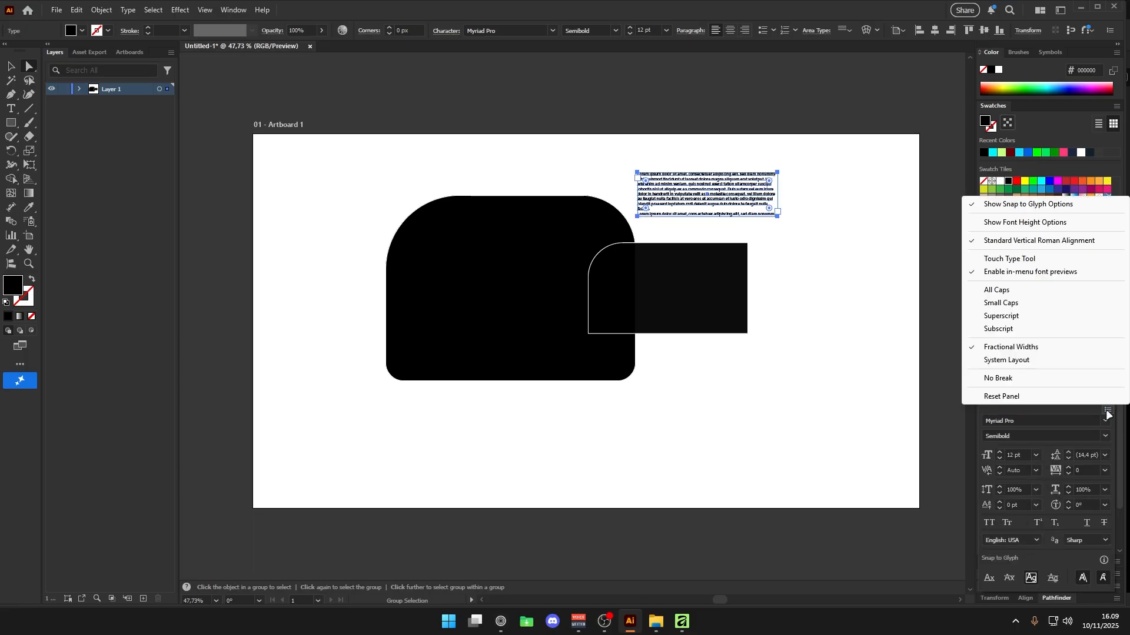
left_click(1085, 411)
Look through the text frame's paragraph, area type and further character options, and clear the selection.
scroll(1059, 462, "down", 3)
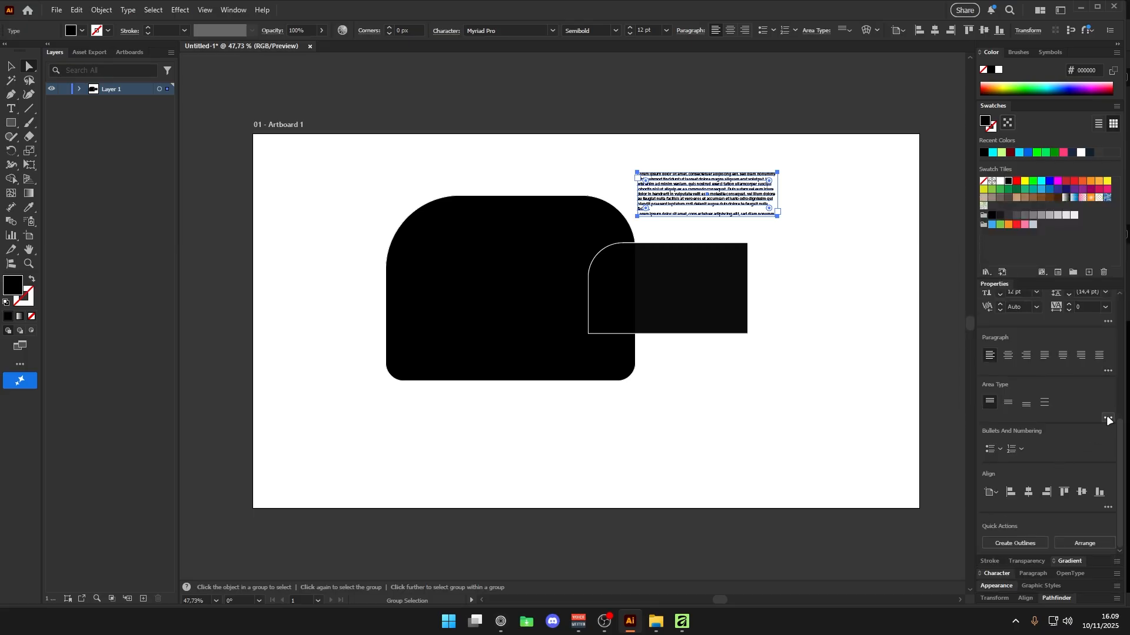
scroll(1106, 415, "up", 3)
scroll(1058, 382, "down", 4)
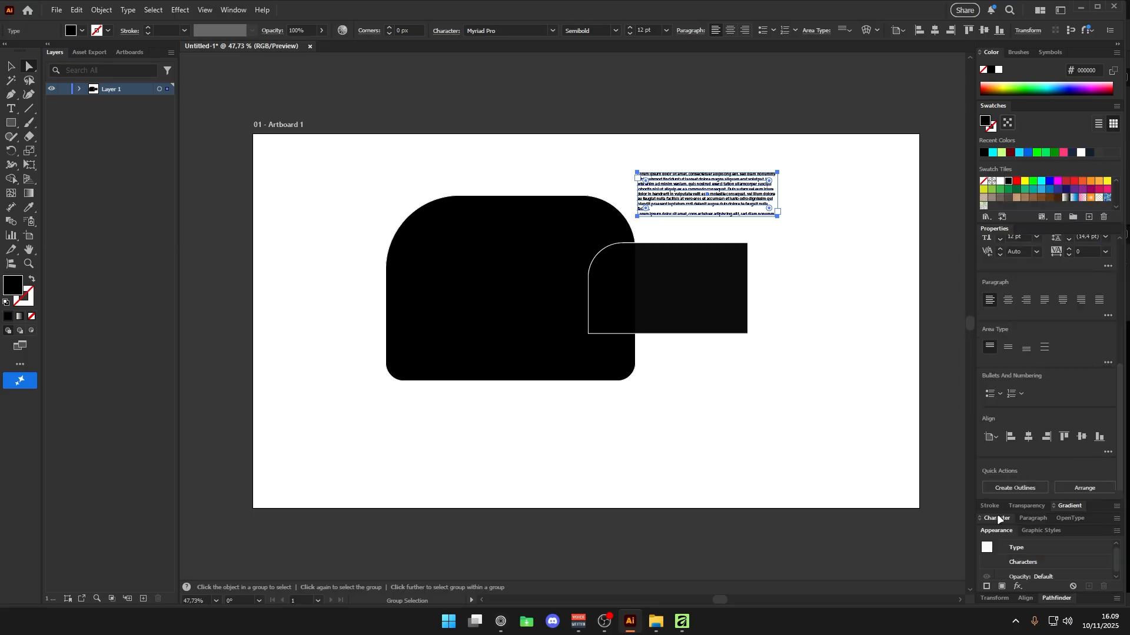
left_click(1108, 417)
left_click(652, 452)
scroll(1065, 474, "up", 3)
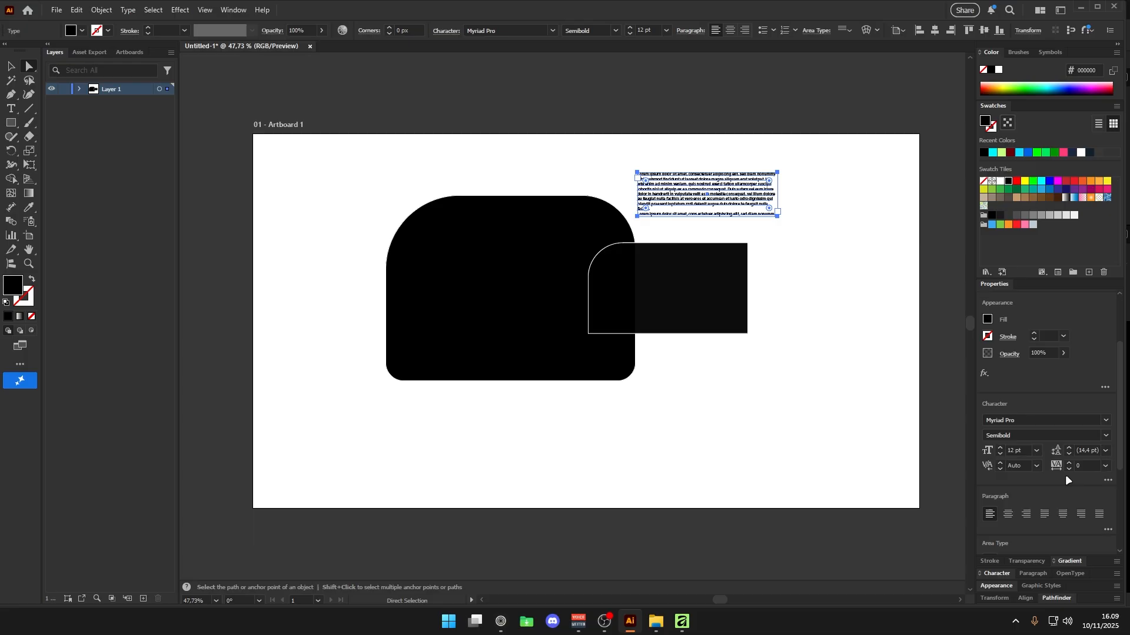
left_click(1108, 480)
left_click(1068, 341)
left_click(1103, 388)
left_click(912, 277)
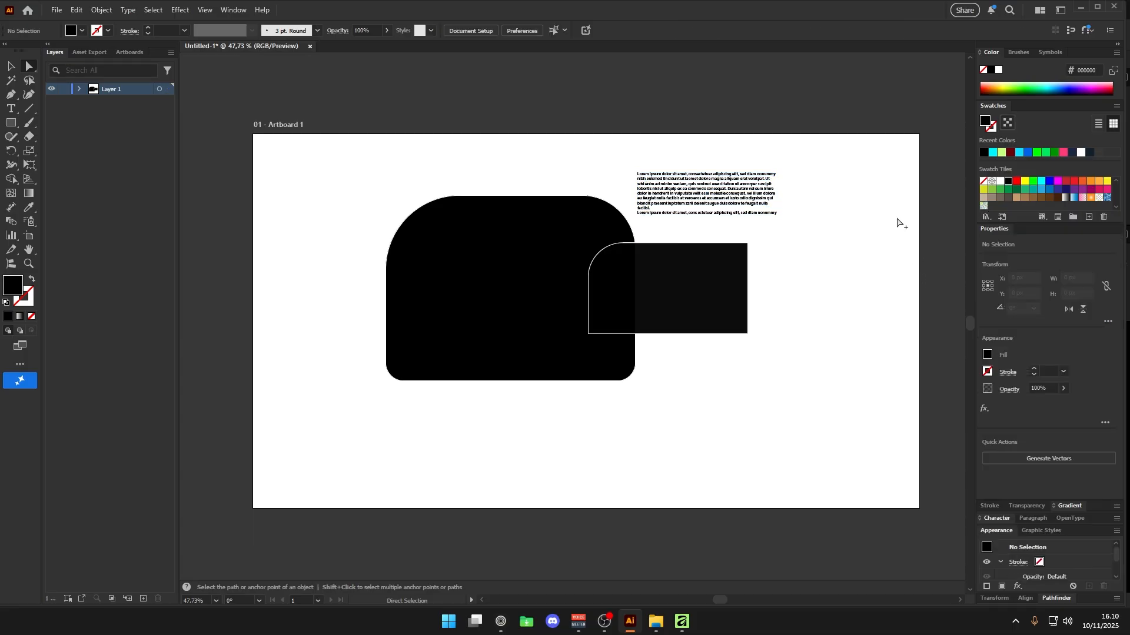
Switch to Affinity, extend the frame text to "Asdasdasdasdasd asd asdad dst", and deselect the frame.
key("alt+Tab")
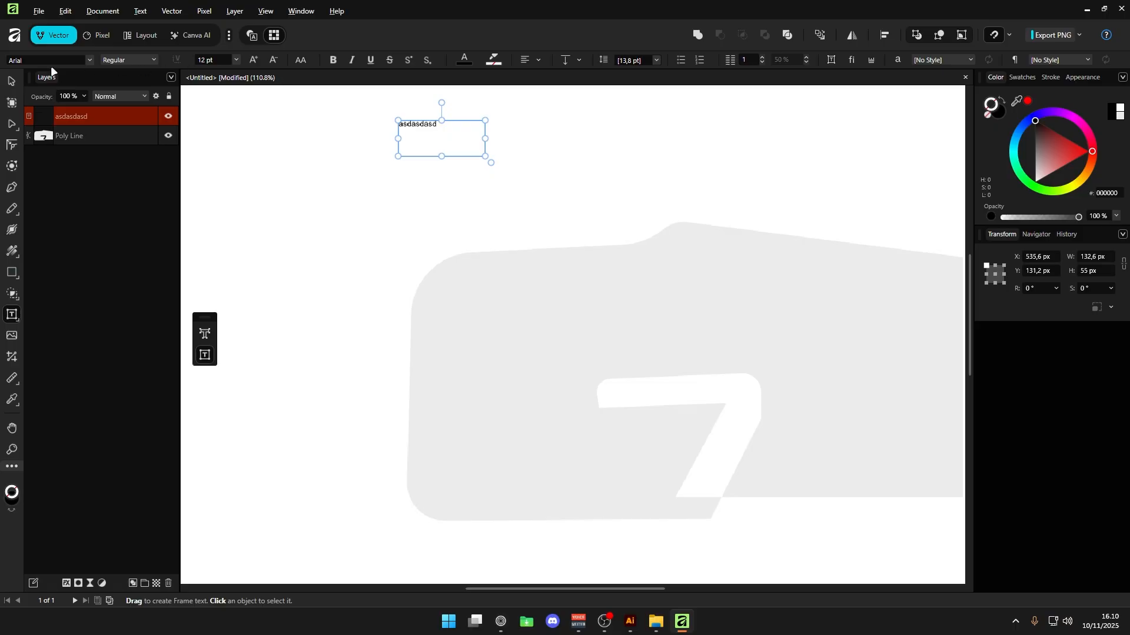
left_click(12, 82)
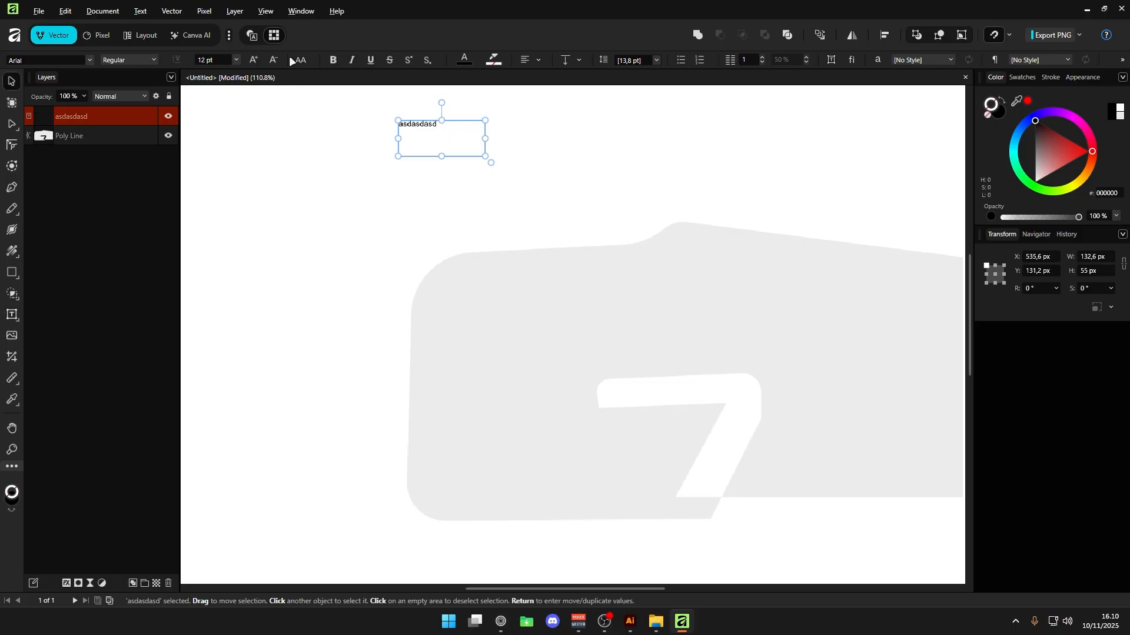
left_click_drag(346, 99, 496, 170)
double_click(436, 126)
type("asdasdt")
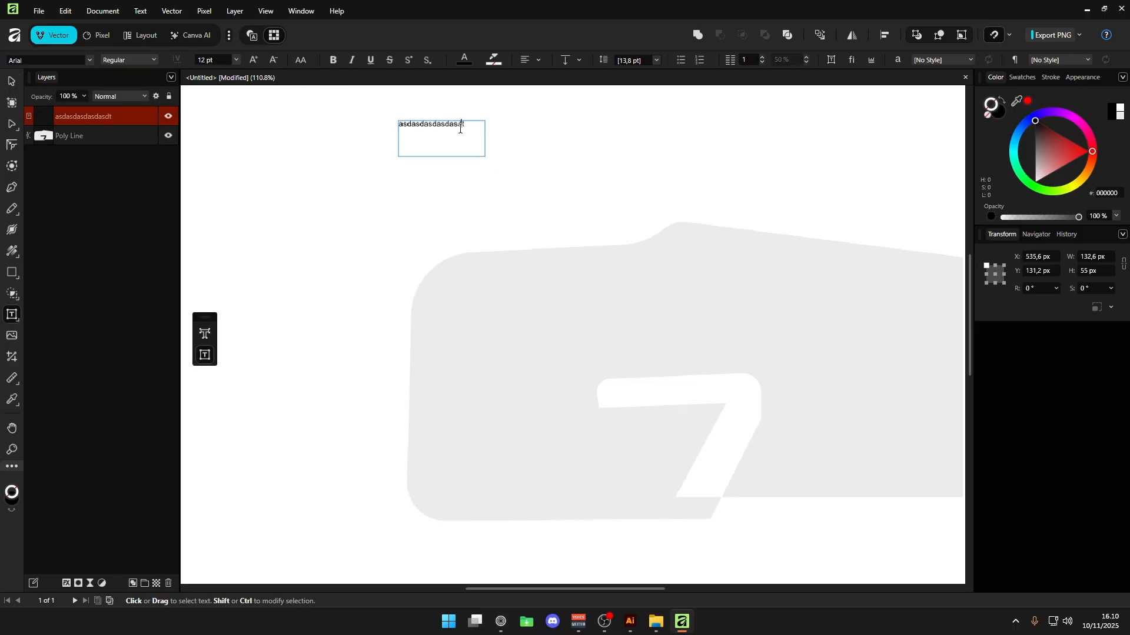
type(" asd asdad ds")
scroll(416, 129, "up", 3)
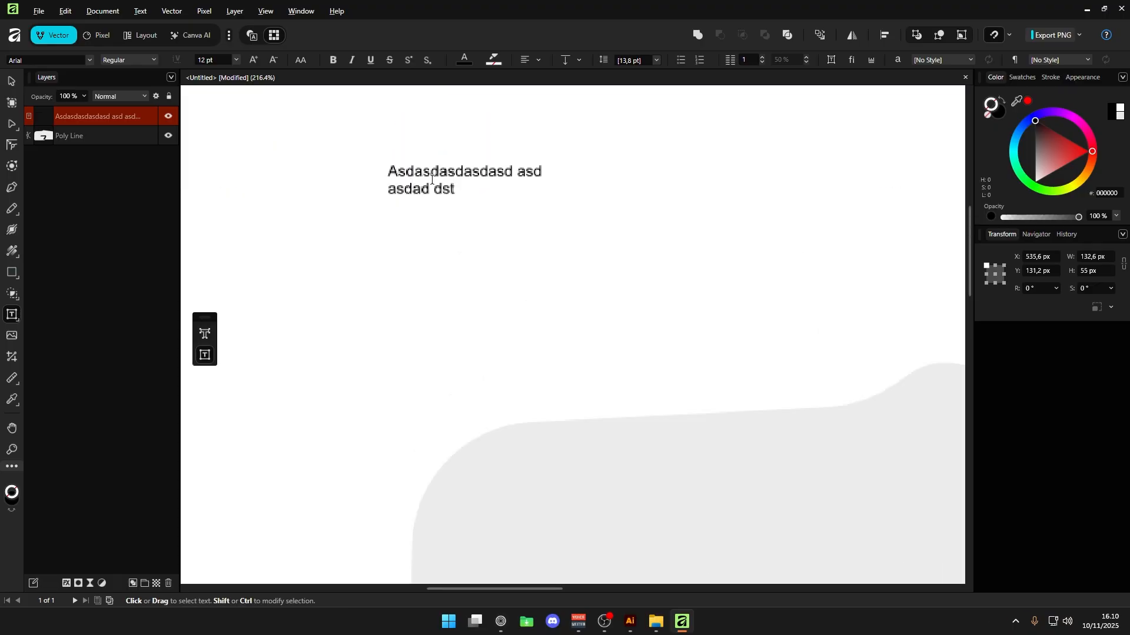
scroll(432, 179, "up", 3)
key("Escape")
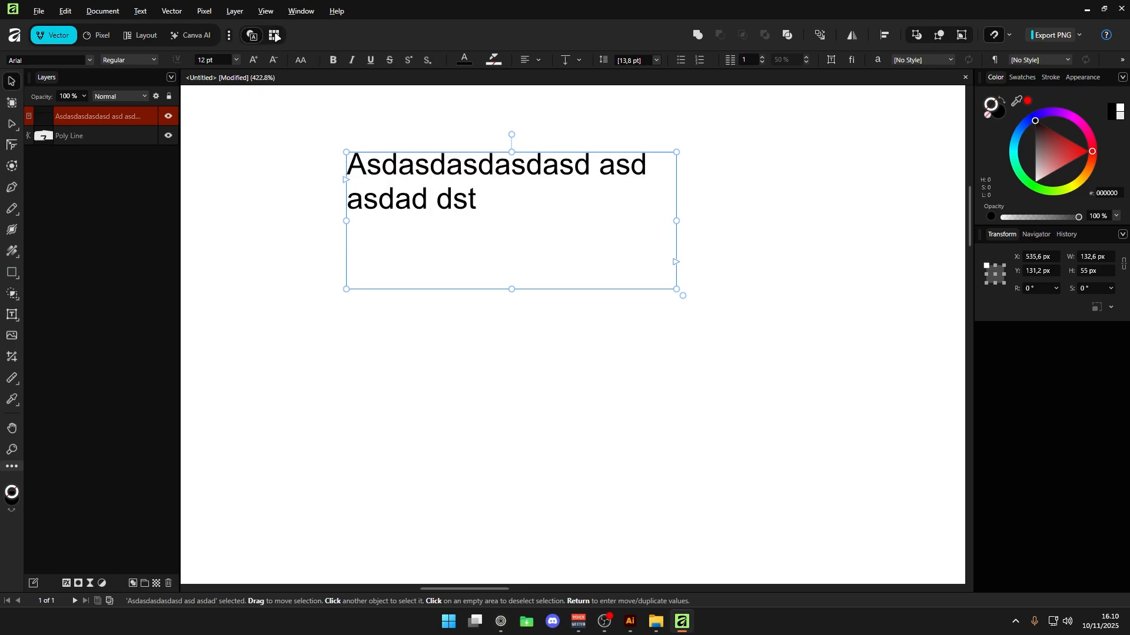
key("Escape")
Select the text frame, examine its vertical alignment and text colour options, and deselect it.
scroll(465, 188, "down", 4)
scroll(465, 188, "up", 3)
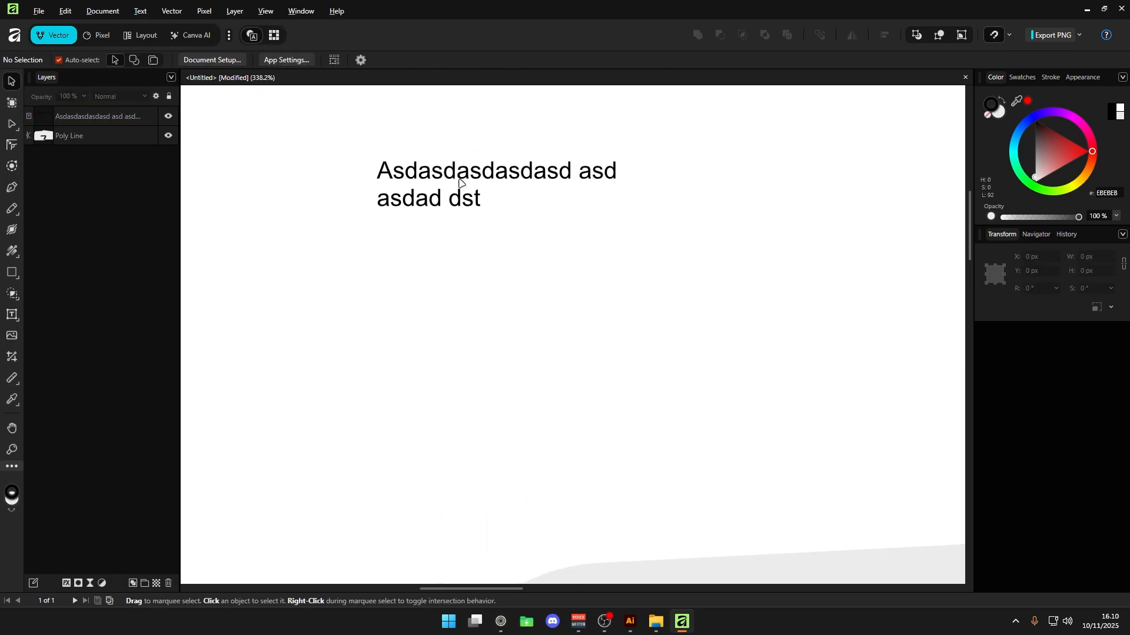
left_click(462, 183)
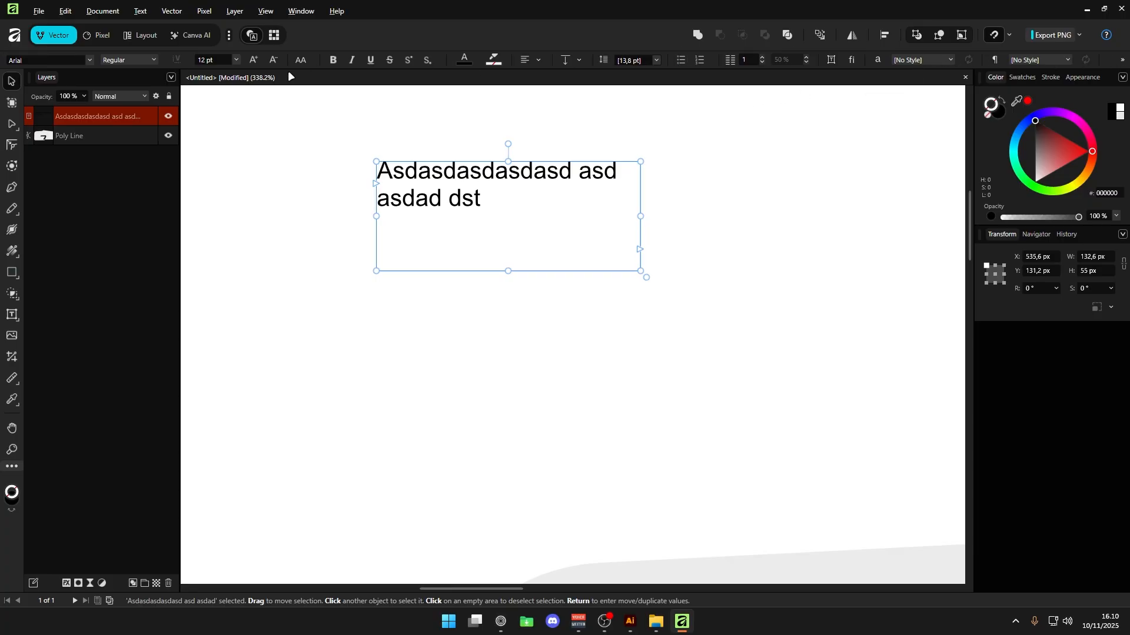
left_click(580, 60)
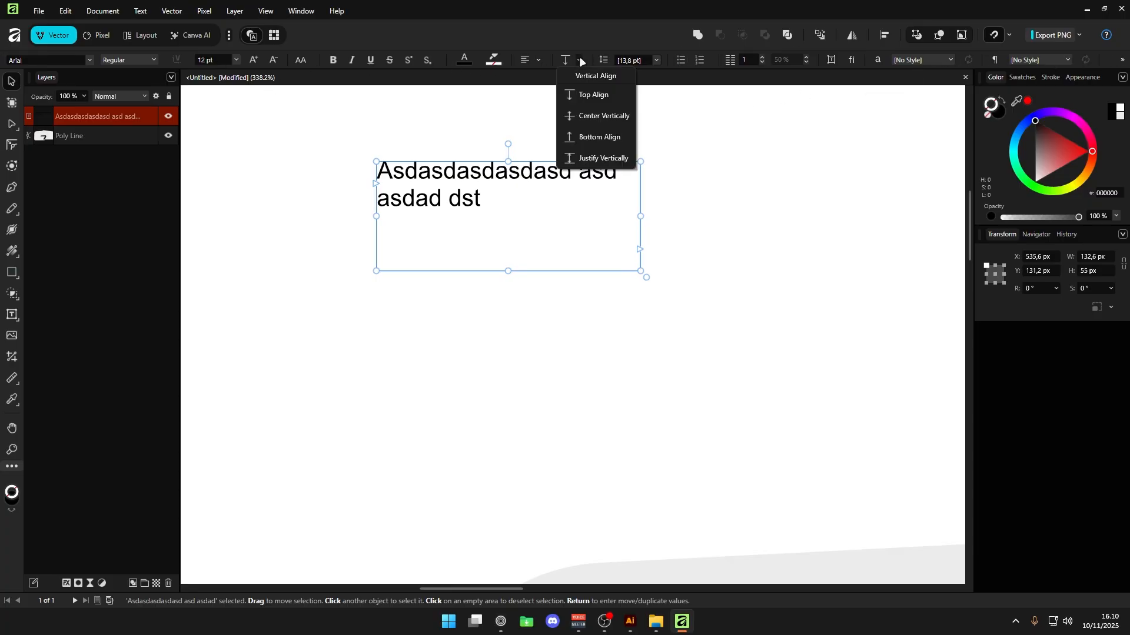
left_click(463, 60)
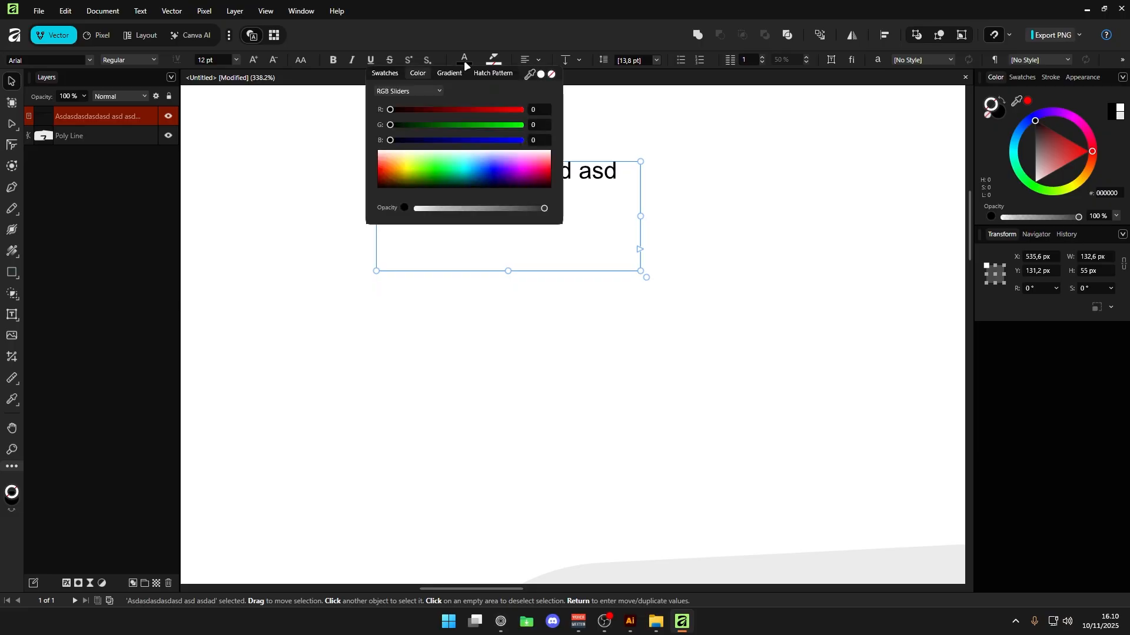
left_click(463, 60)
left_click(301, 61)
left_click(399, 117)
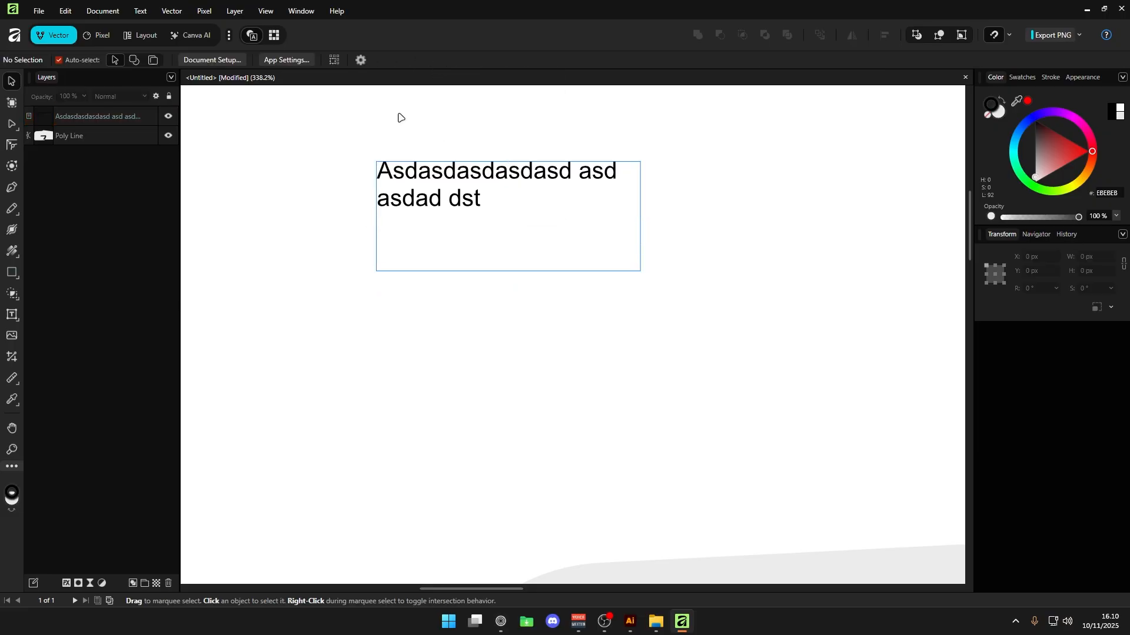
Select the text frame again and check the available character styles, keeping [No Style].
left_click(417, 167)
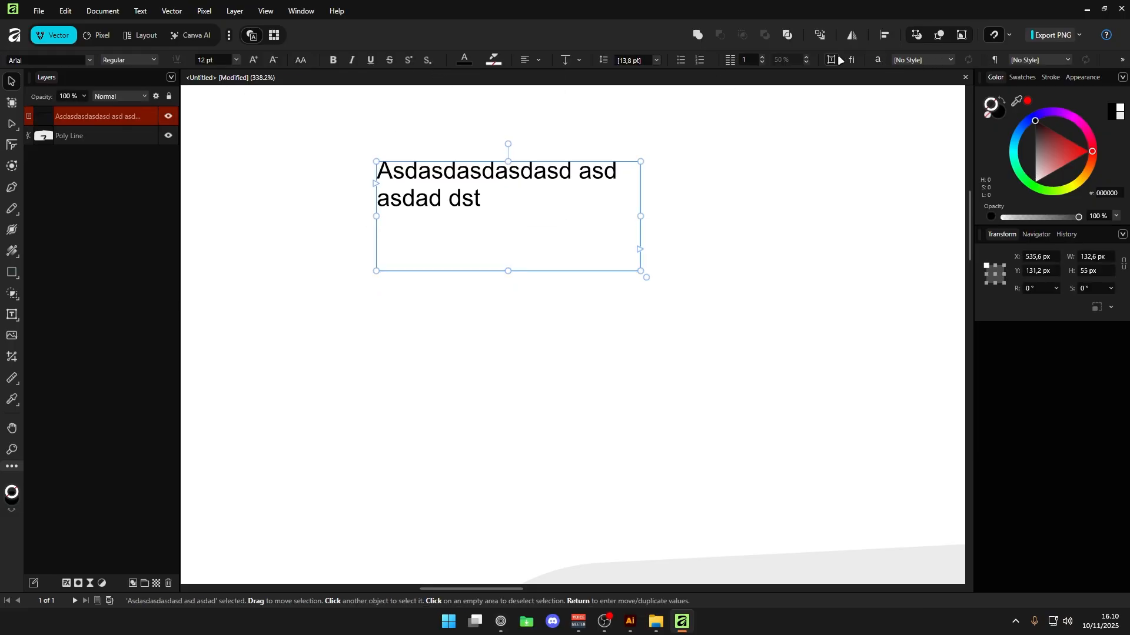
left_click(918, 60)
left_click(918, 73)
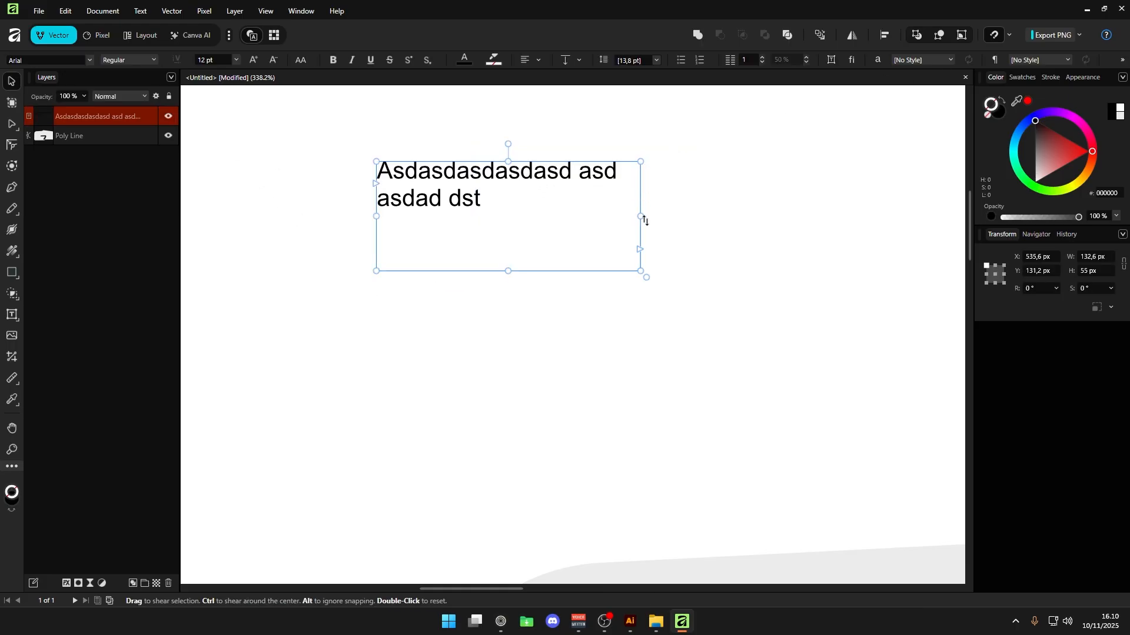
Apply the Strong character style to the text frame and widen the frame to about 192 px, keeping the text on one line.
left_click_drag(640, 216, 737, 216)
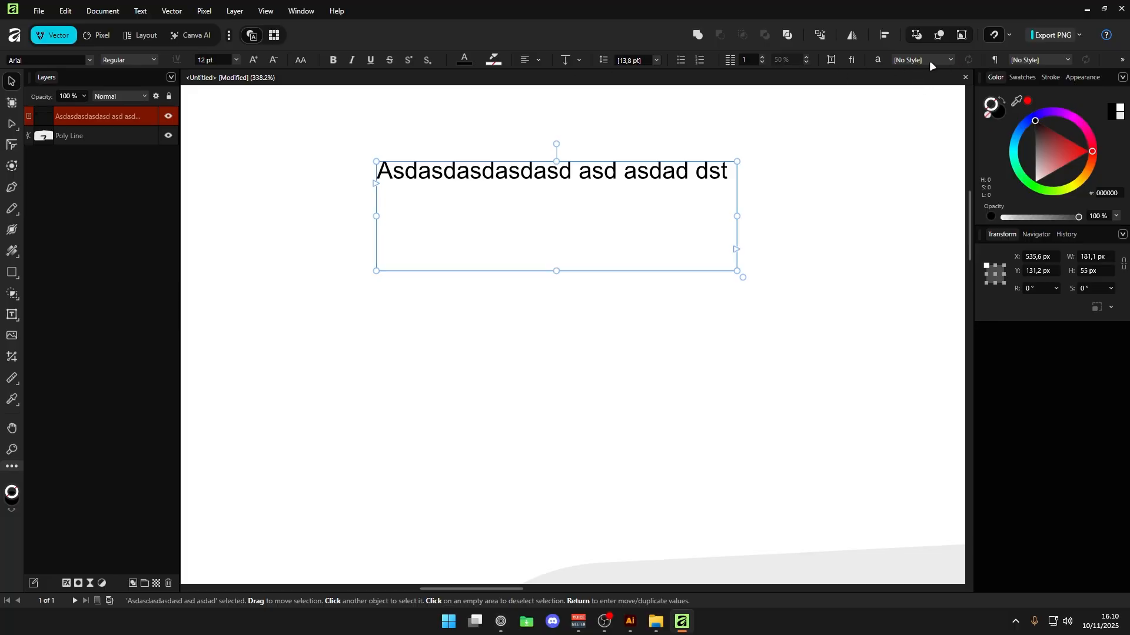
left_click(926, 59)
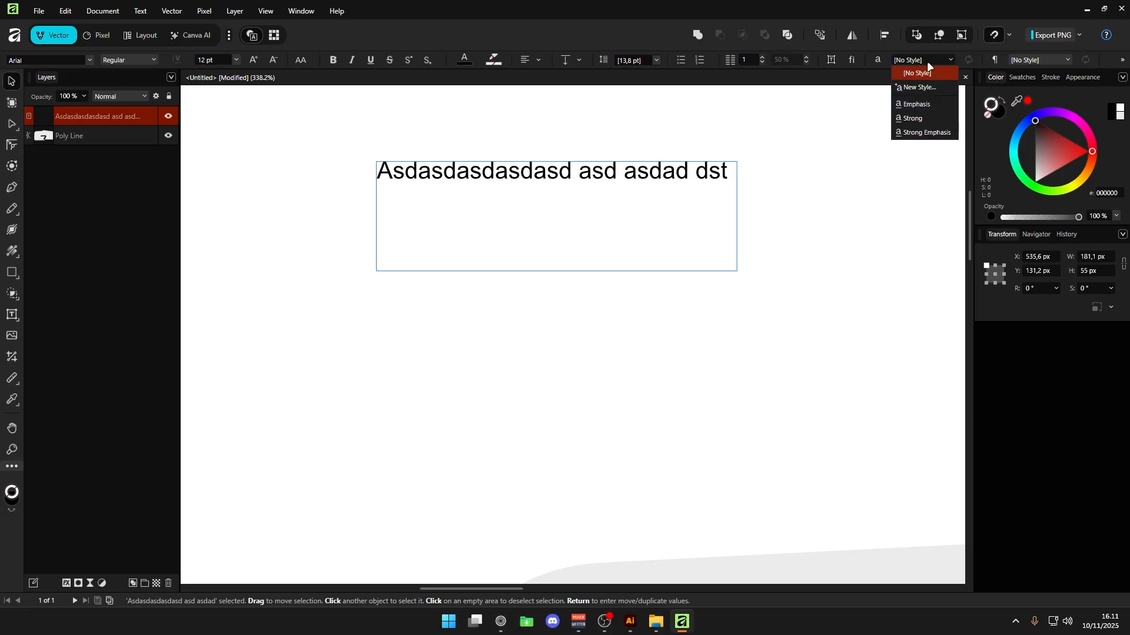
left_click(924, 116)
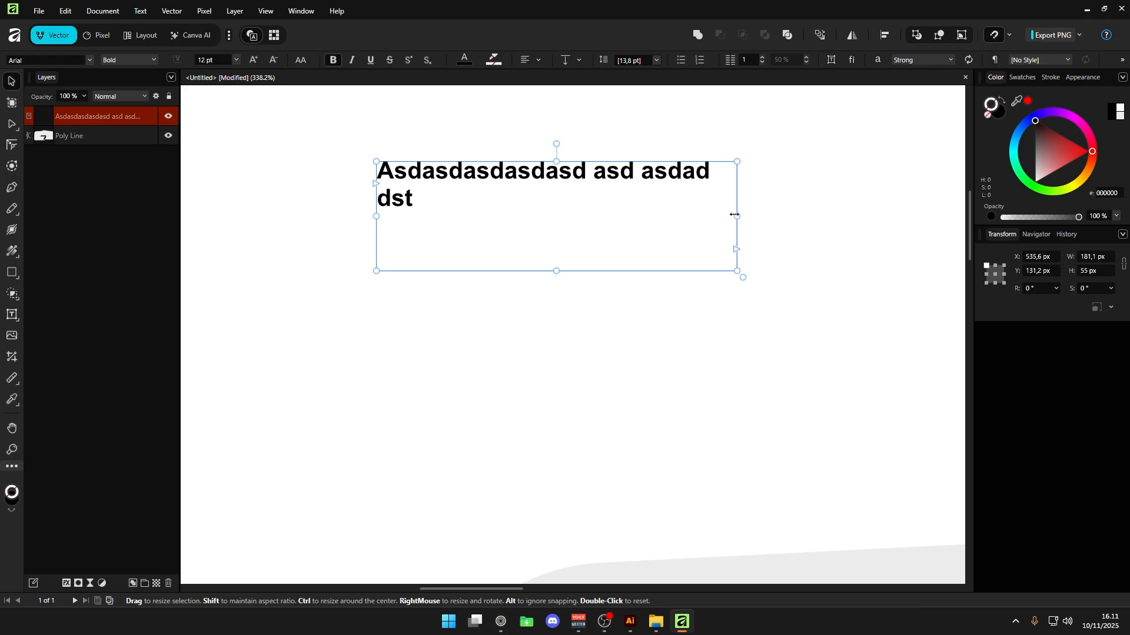
left_click_drag(736, 213, 804, 211)
left_click_drag(803, 210, 793, 210)
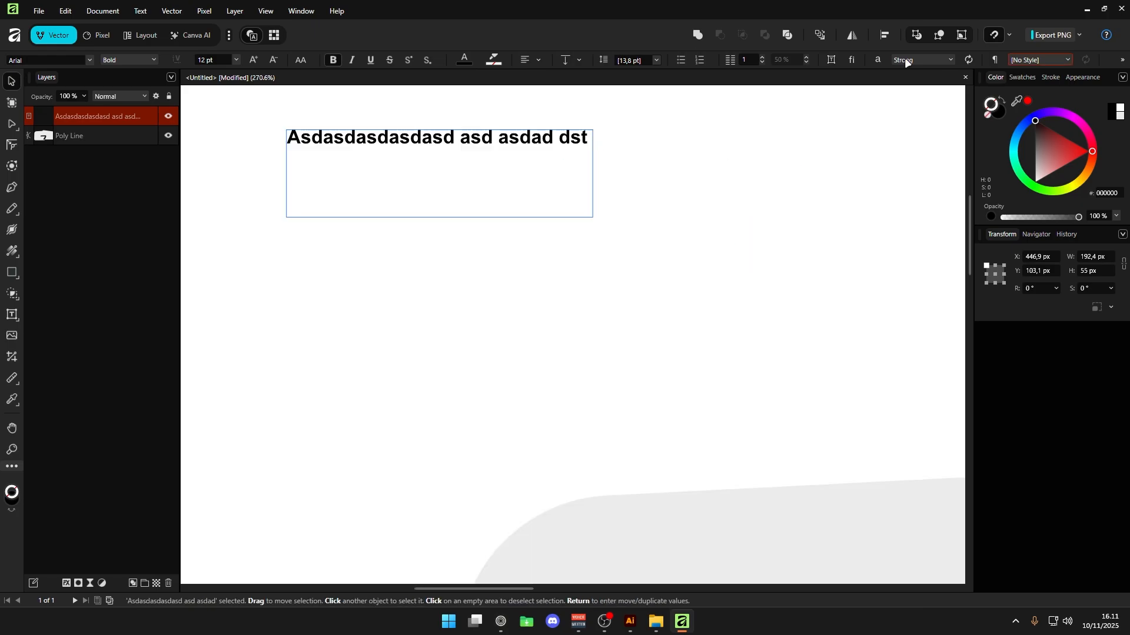
Start a new character style based on Strong and look through its general, font, position, language and alternates settings.
left_click(906, 60)
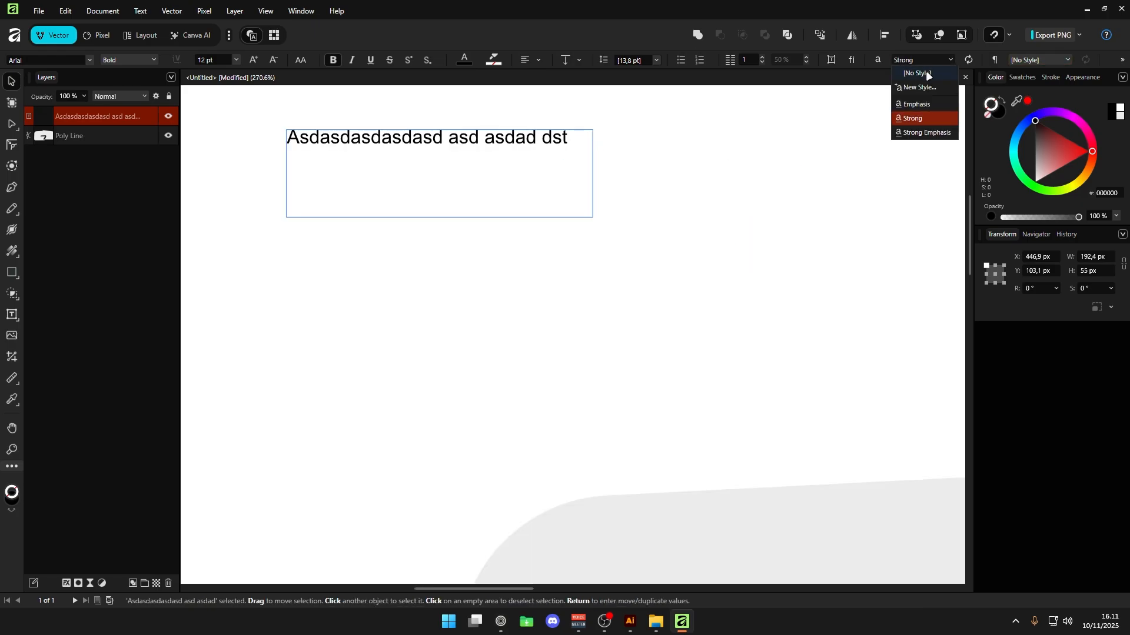
left_click(922, 87)
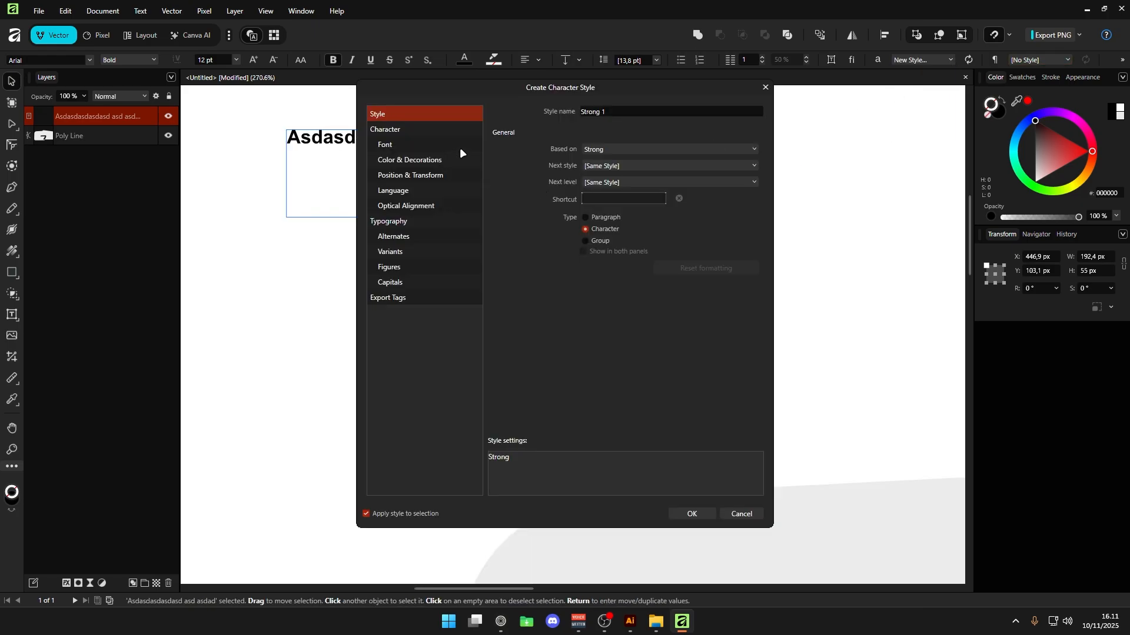
left_click(415, 131)
left_click(421, 143)
left_click(422, 158)
left_click(422, 132)
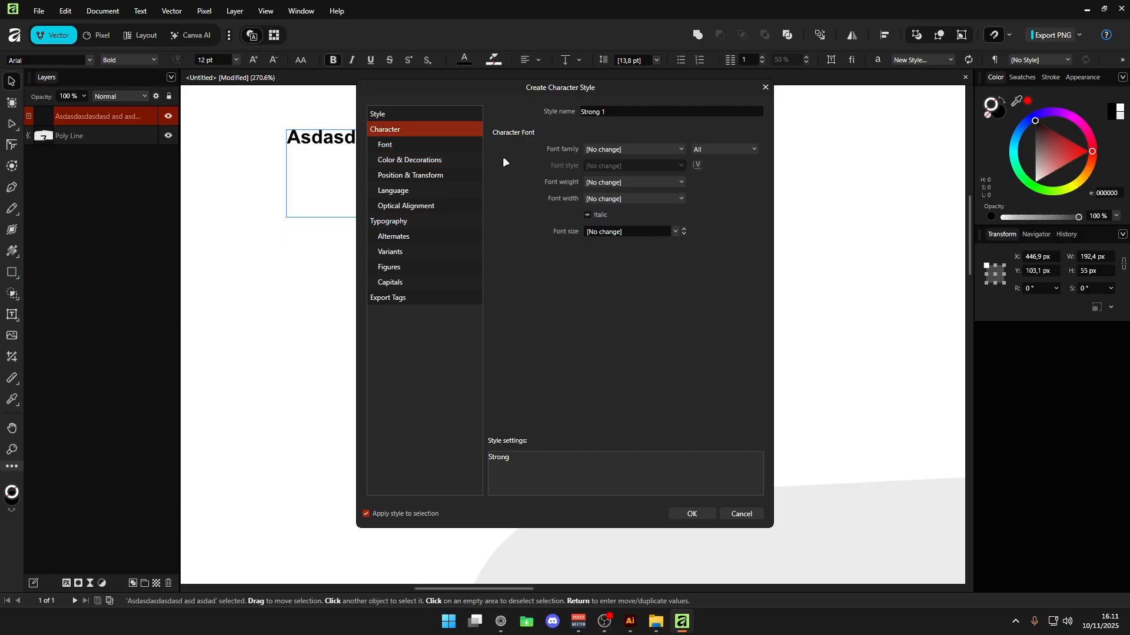
left_click(406, 236)
left_click(411, 175)
left_click(411, 190)
left_click(408, 114)
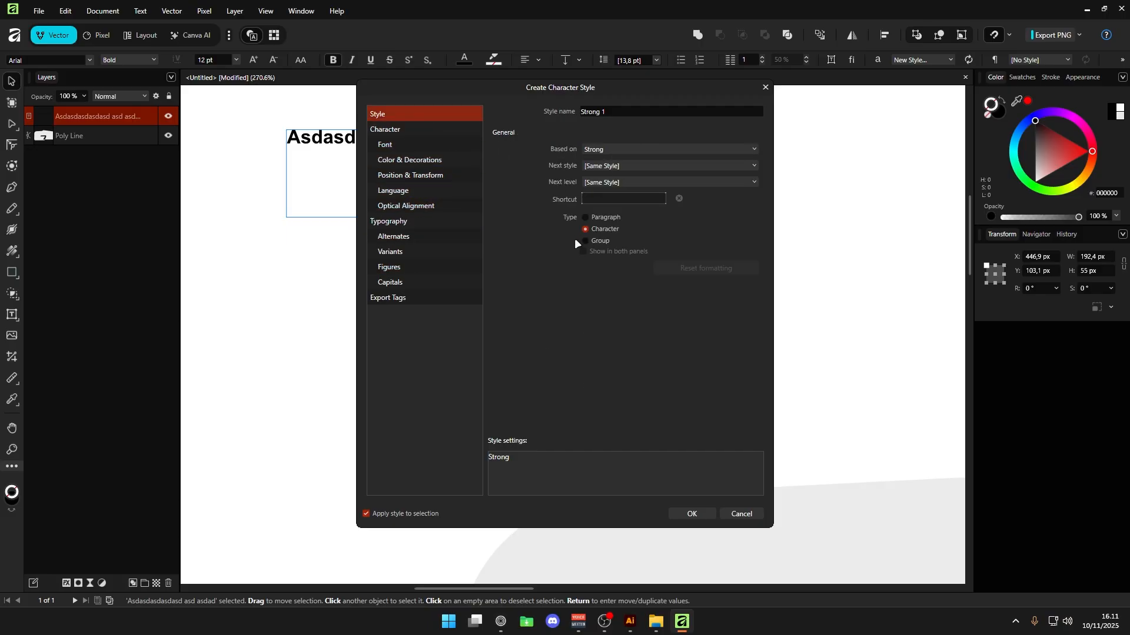
Examine the new style's colour, optical alignment, typography and export tag settings, and discard the style.
left_click(411, 144)
left_click(413, 160)
left_click(435, 206)
left_click(436, 221)
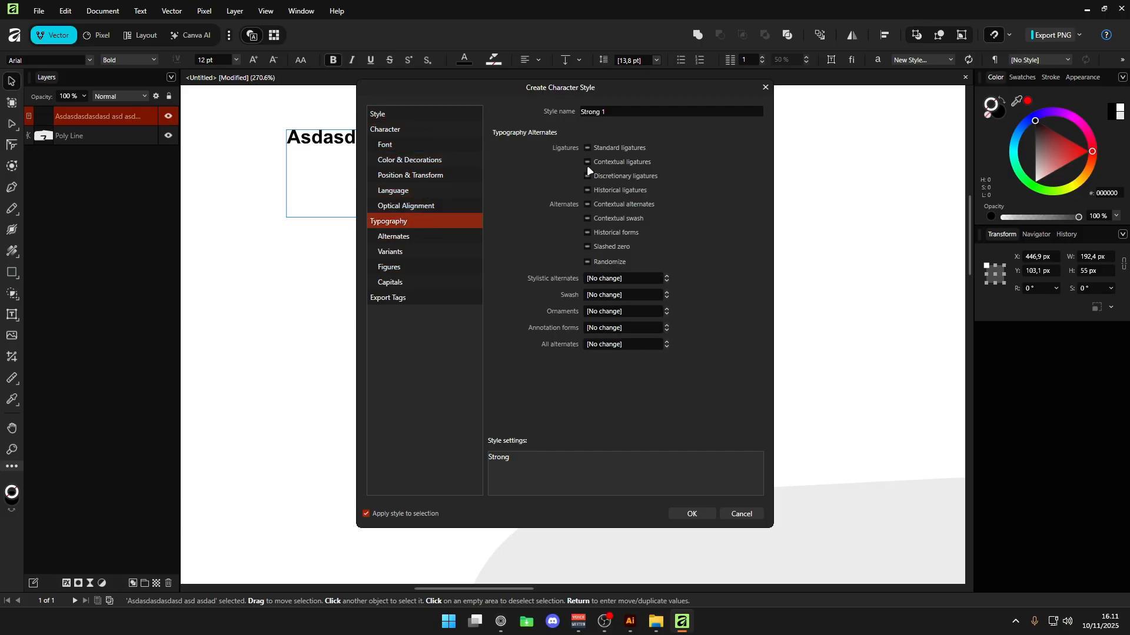
left_click(437, 236)
left_click(436, 251)
left_click(438, 297)
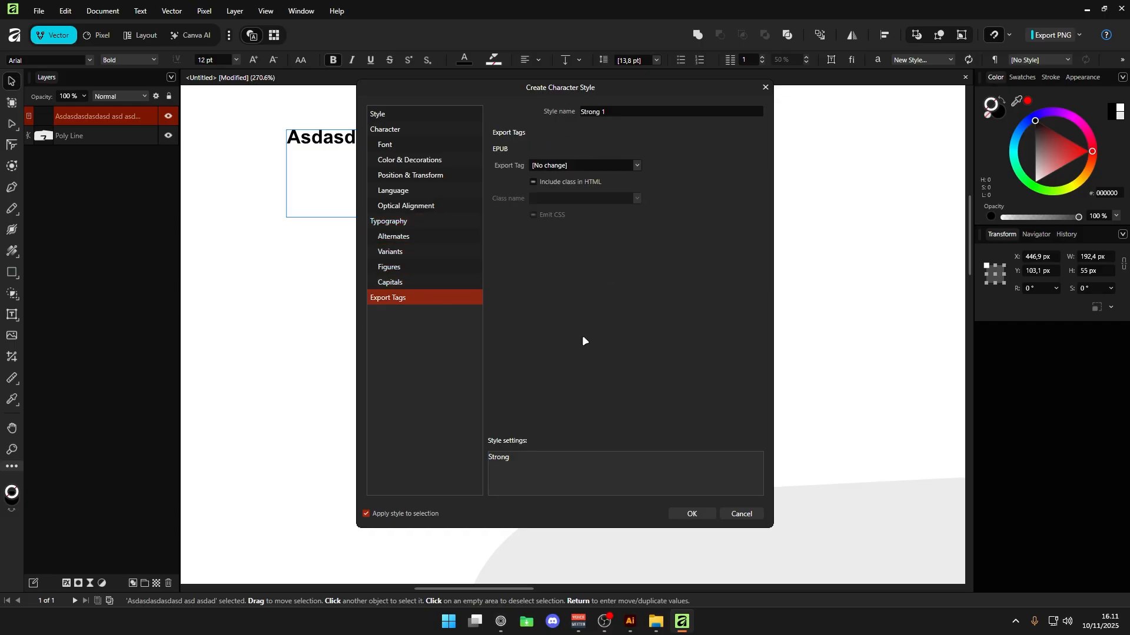
left_click(735, 510)
Add the Typography panel and bring it to the front of the group with Transform, Navigator and History.
left_click(267, 10)
mouse_move(292, 15)
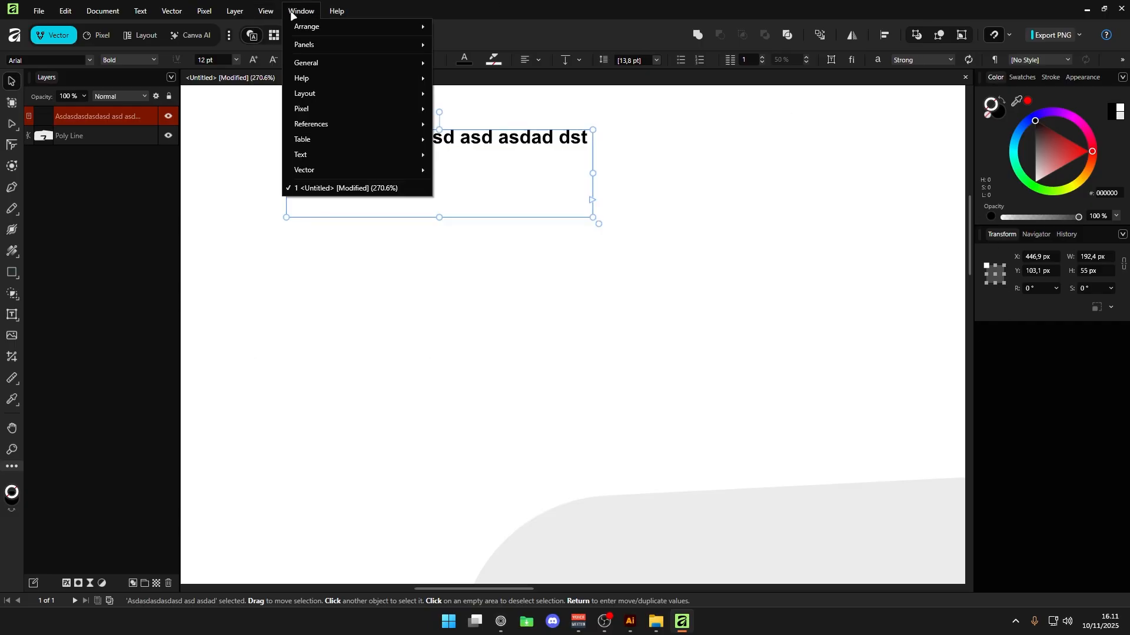
mouse_move(346, 156)
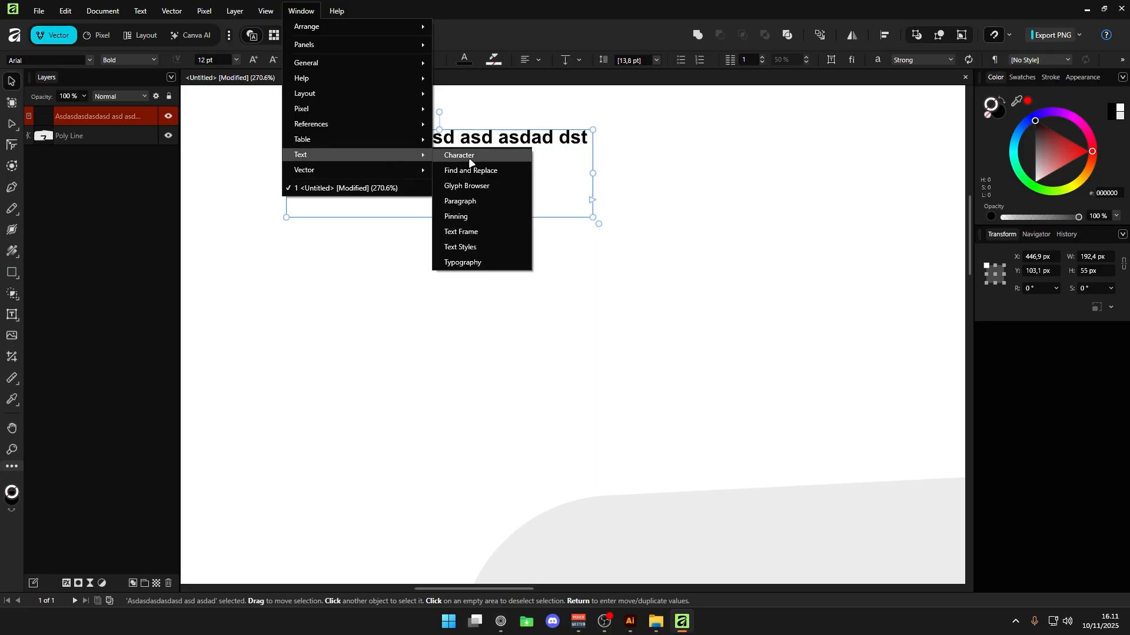
left_click(465, 262)
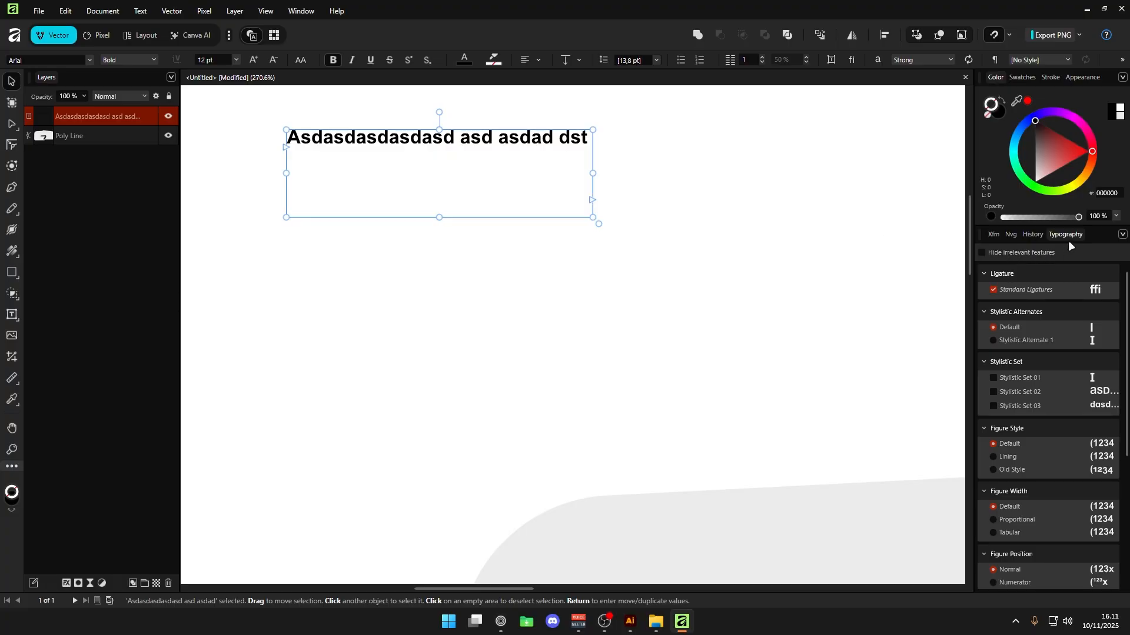
left_click(993, 234)
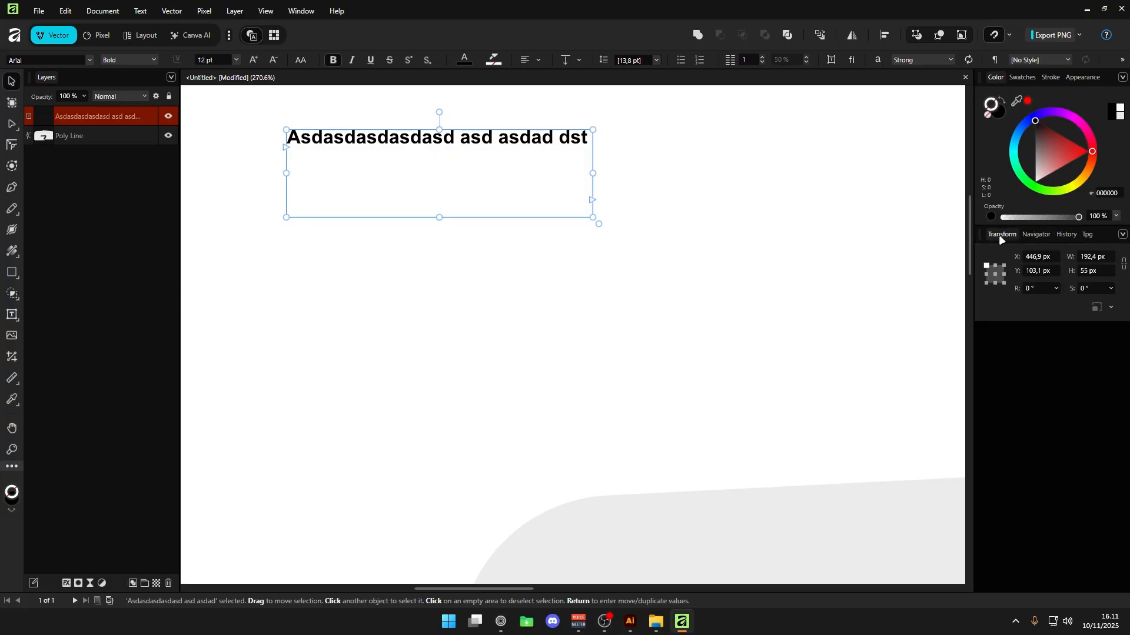
left_click(1033, 234)
left_click(1070, 234)
mouse_move(1073, 236)
left_mouse_down()
mouse_move(1048, 246)
mouse_move(765, 209)
mouse_move(900, 285)
mouse_move(1077, 237)
left_mouse_up()
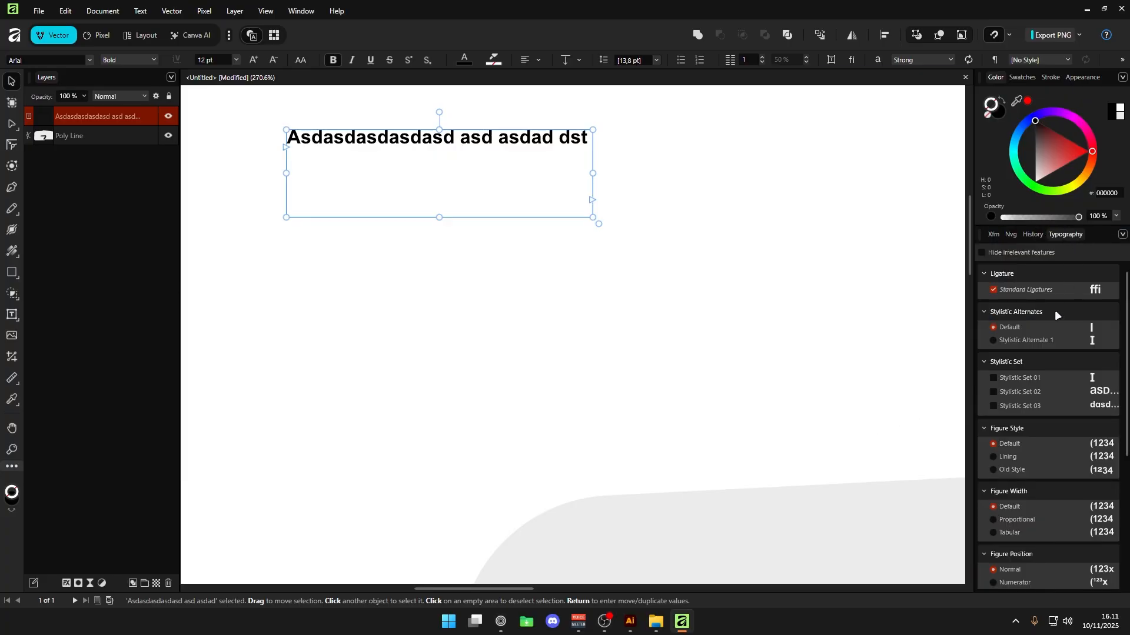
Look through the typography features, collapse the Ligature section, and return to the Transform panel.
scroll(1056, 318, "down", 5)
scroll(1057, 335, "up", 5)
scroll(1053, 344, "down", 4)
scroll(1052, 341, "up", 4)
left_click(984, 274)
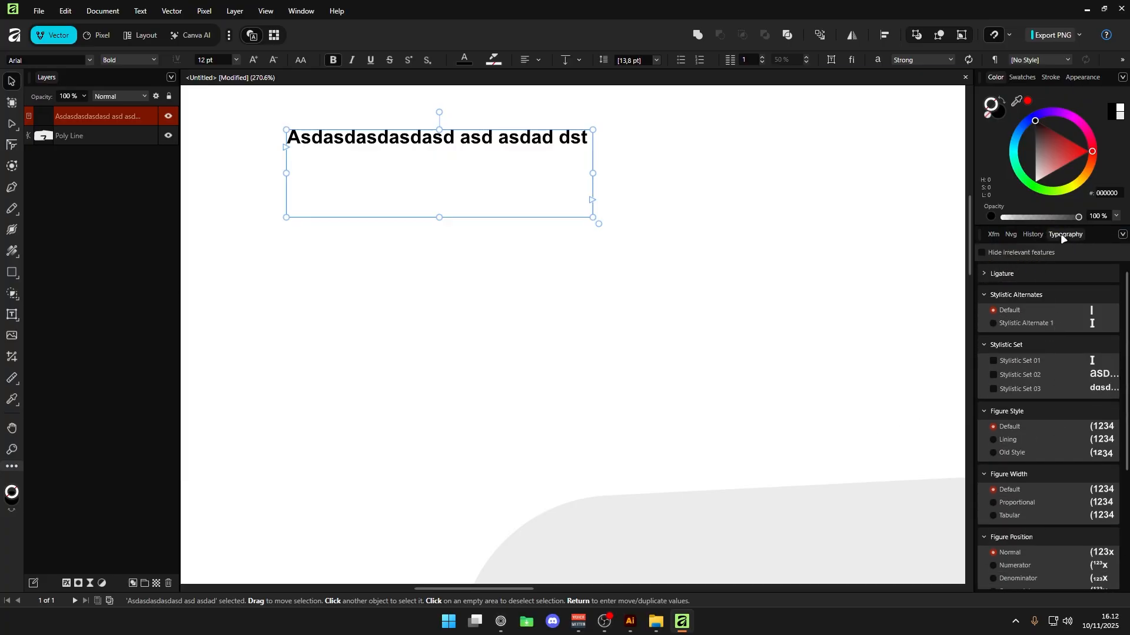
left_click(994, 234)
Show the Character panel and dock it beneath the Transform panel.
left_click(301, 10)
mouse_move(355, 60)
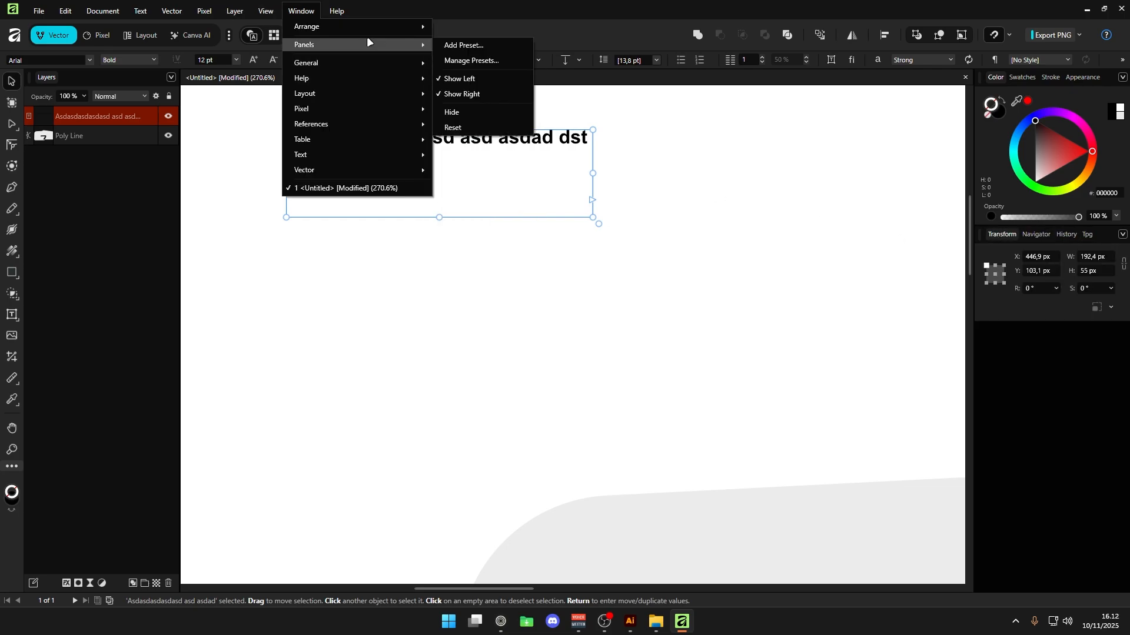
mouse_move(357, 109)
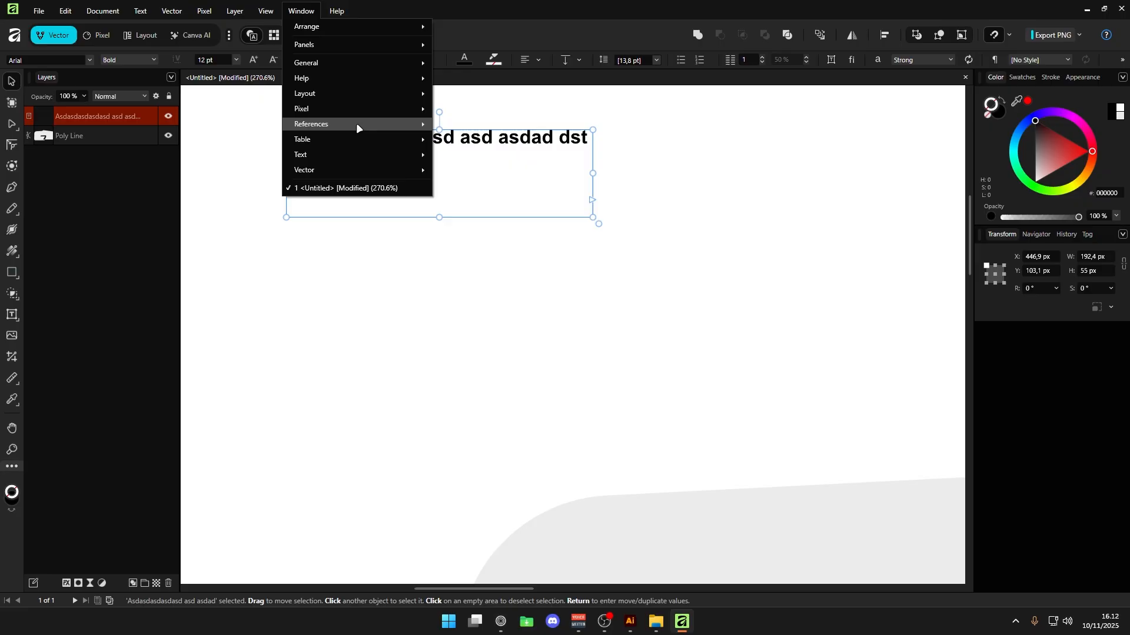
mouse_move(355, 155)
left_click(483, 156)
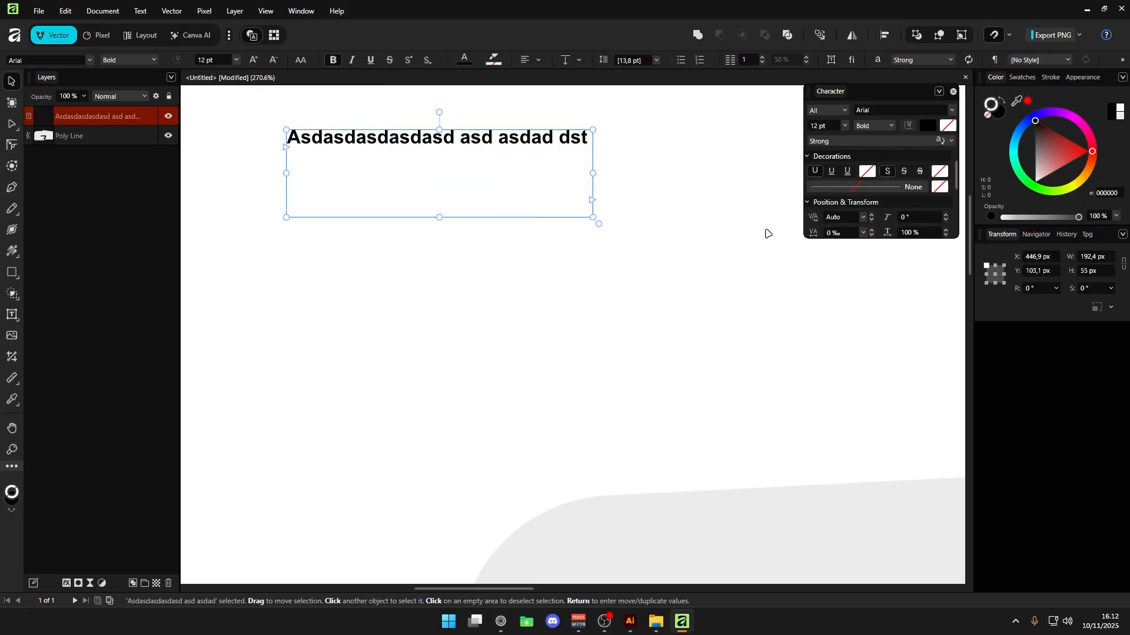
left_click_drag(875, 96, 1028, 381)
Examine the Character panel's options and compare them with Illustrator's Character panel, ending back in Affinity.
scroll(1043, 460, "down", 1)
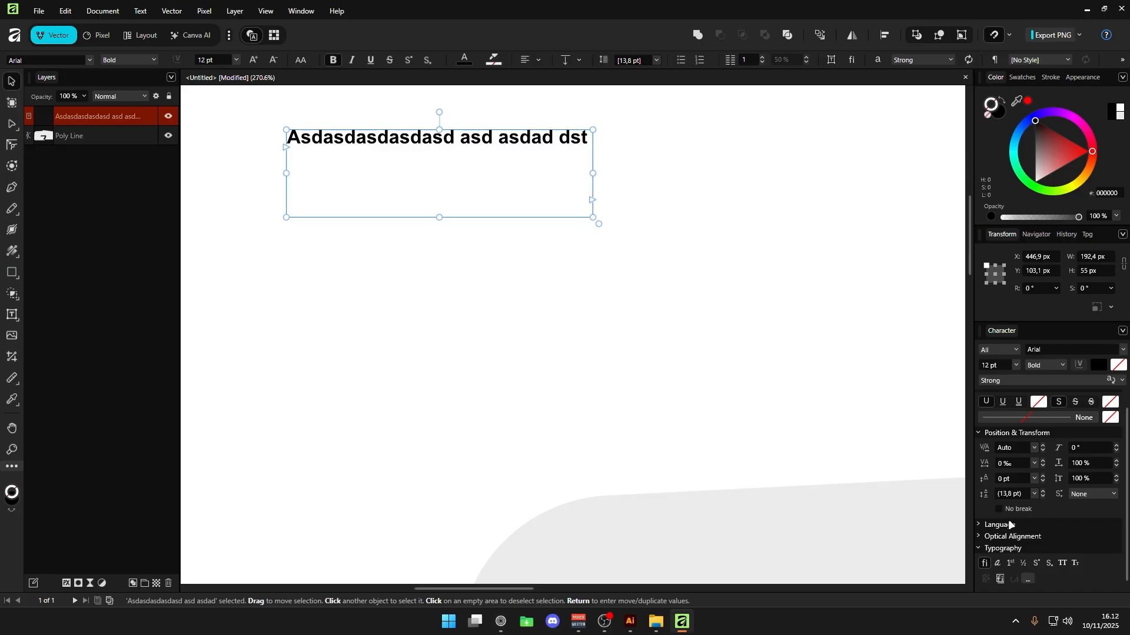
scroll(1009, 524, "up", 1)
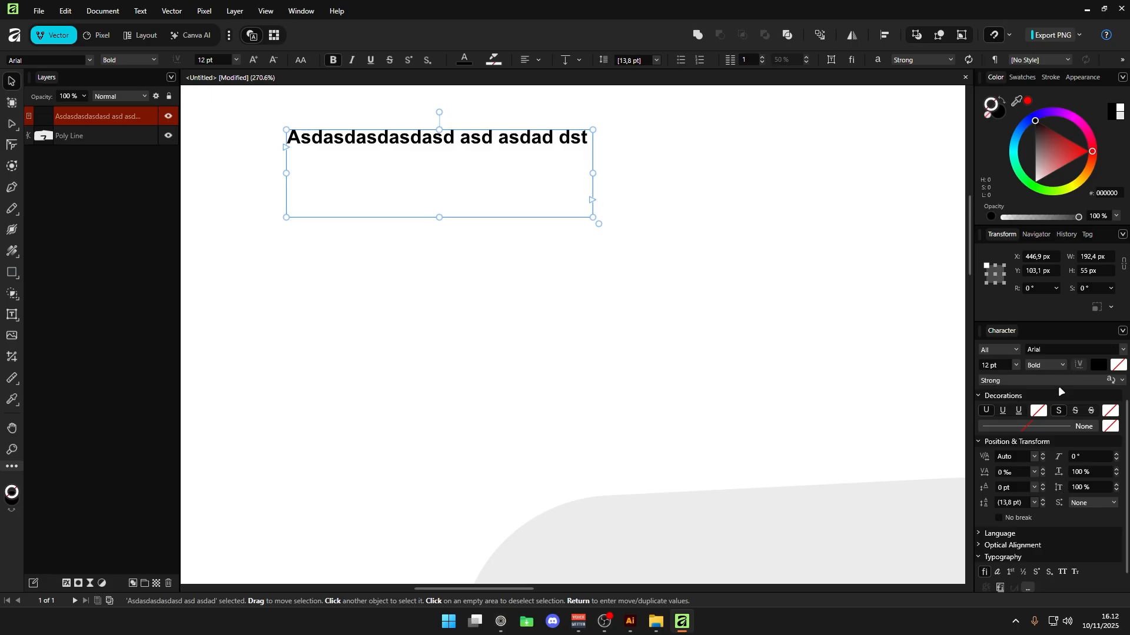
left_click(1125, 350)
key("alt+Tab")
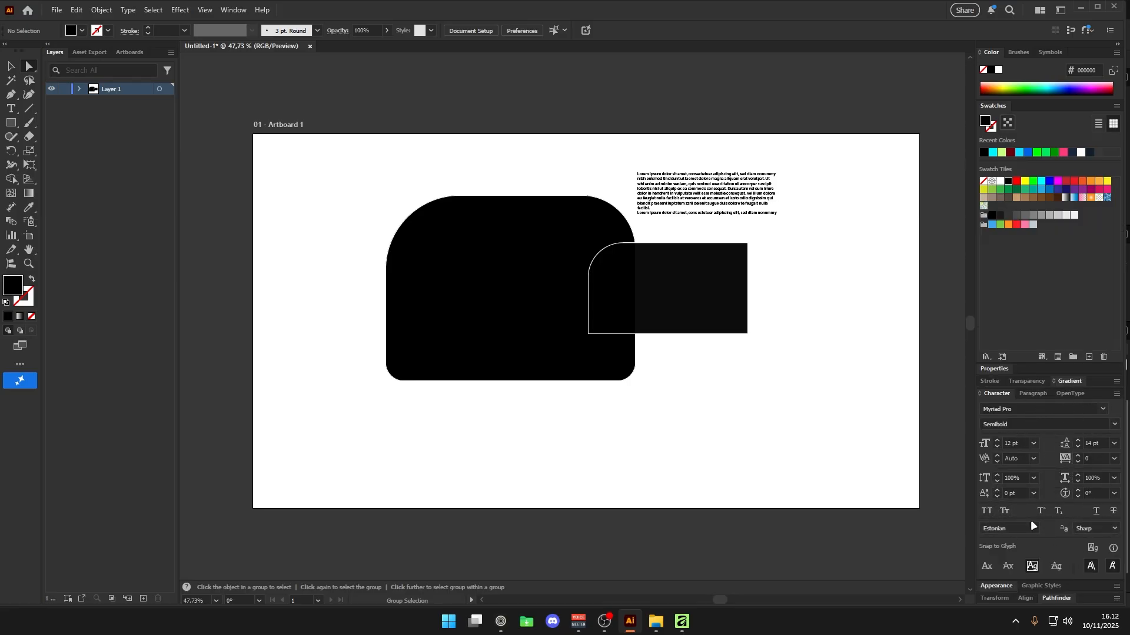
key("alt+Tab")
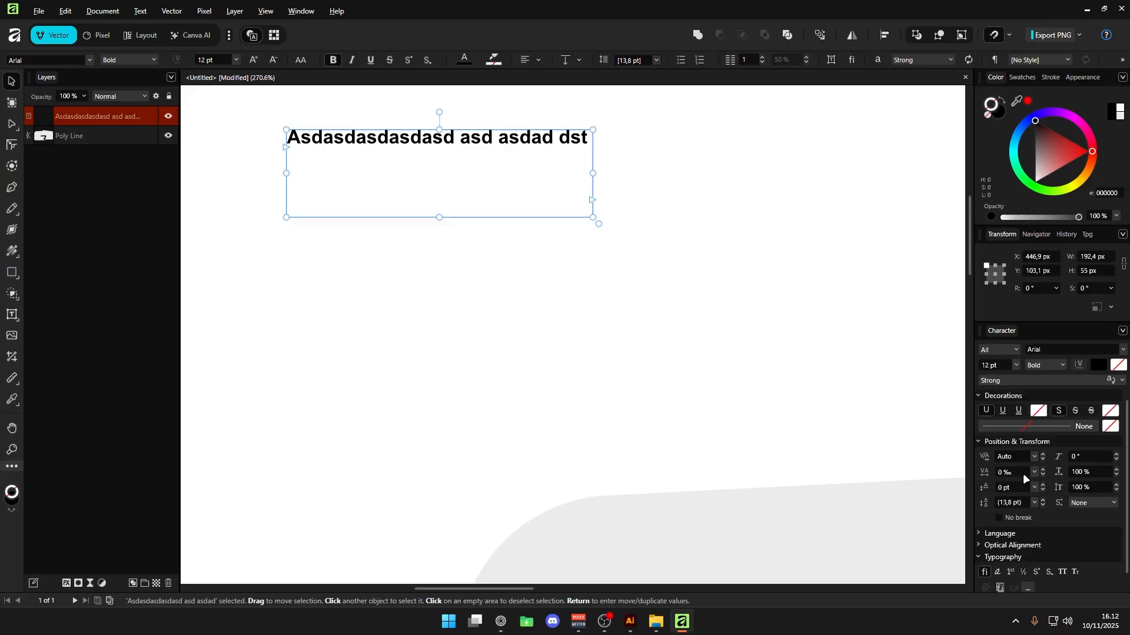
key("alt+Tab")
key("alt+Tab")
Try out the text contrast, UI brightness and background gray level in the user interface settings.
key("ctrl+comma")
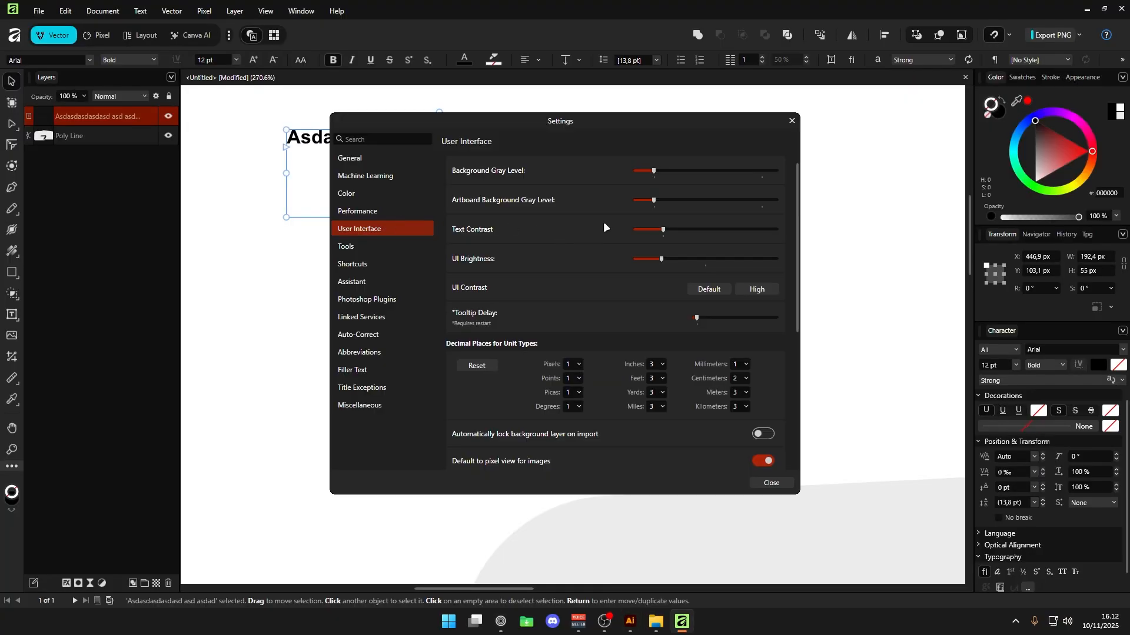
left_click_drag(663, 229, 664, 263)
left_click(691, 260)
mouse_move(654, 173)
left_mouse_down()
mouse_move(644, 174)
mouse_move(669, 174)
mouse_move(652, 173)
left_mouse_up()
left_click(770, 482)
Try the White, Default, Dark Gray and Medium Gray pasteboard colours around the canvas.
scroll(612, 326, "down", 8)
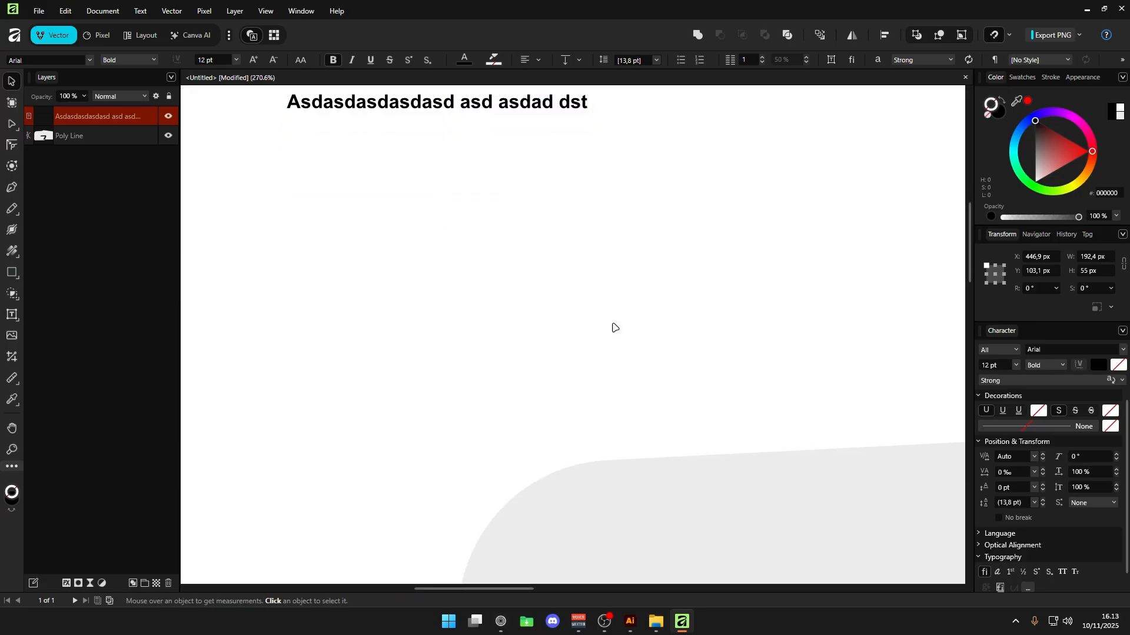
scroll(234, 278, "up", 2)
right_click(234, 278)
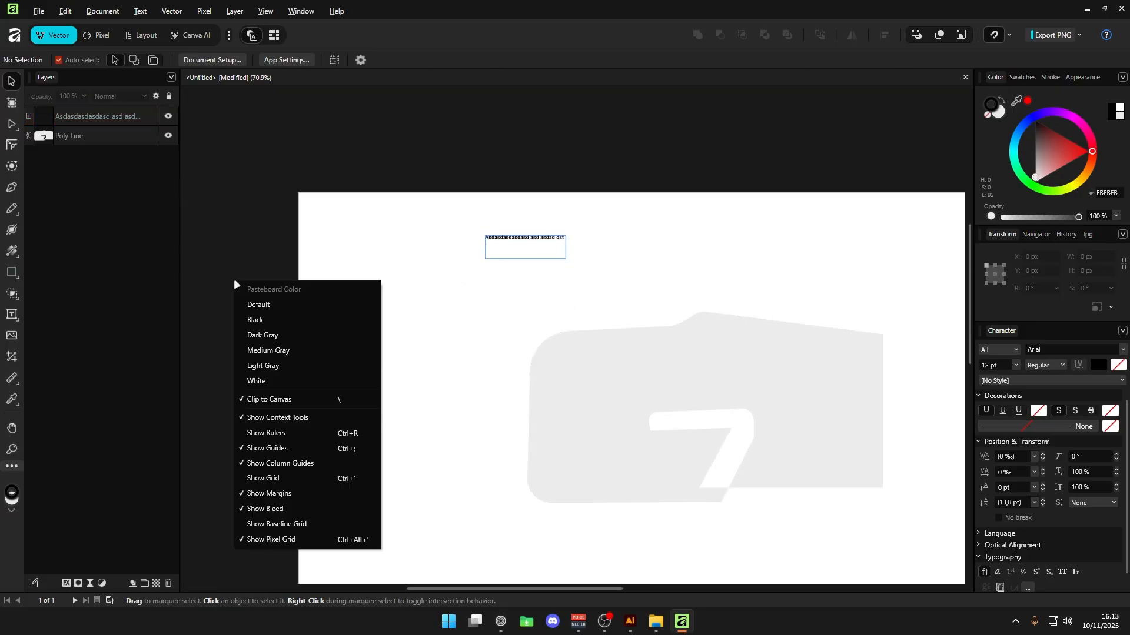
left_click(259, 381)
right_click(245, 266)
left_click(292, 288)
right_click(254, 250)
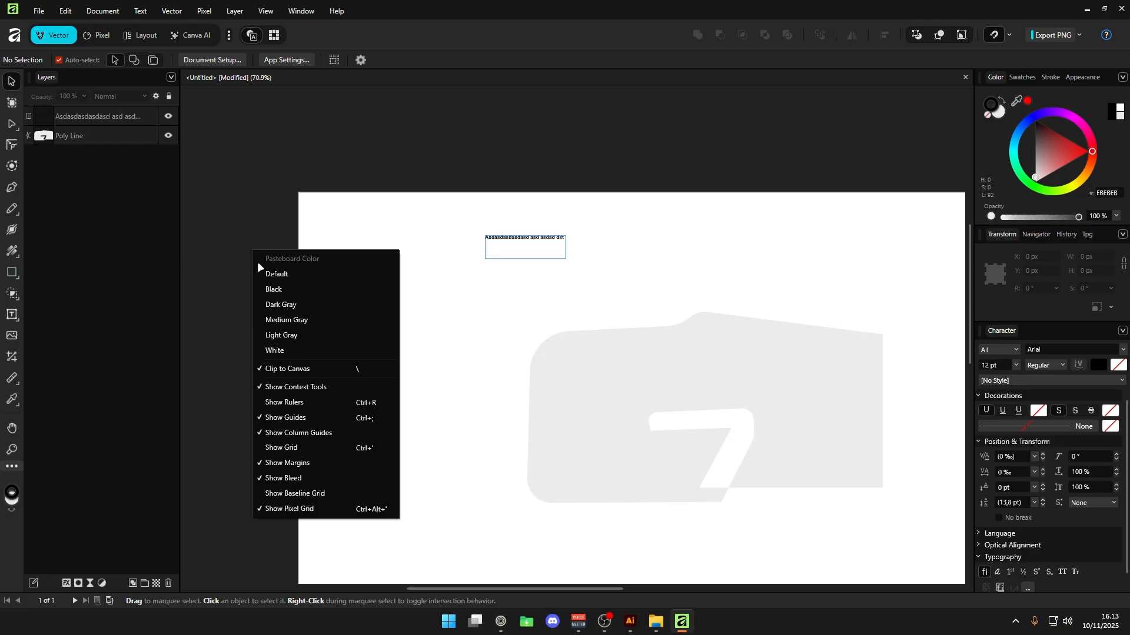
left_click(288, 306)
right_click(255, 267)
left_click(286, 336)
Set the pasteboard colour to White and check how the whole canvas looks against it.
right_click(252, 278)
left_click(289, 377)
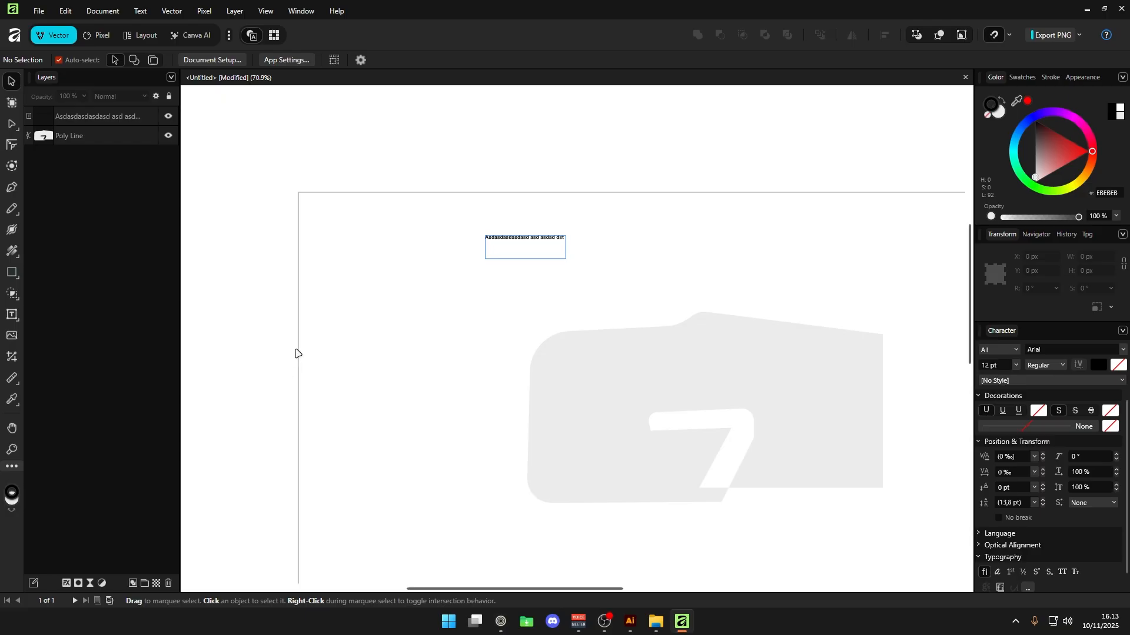
scroll(380, 308, "down", 5)
scroll(393, 313, "up", 2)
scroll(423, 235, "up", 2)
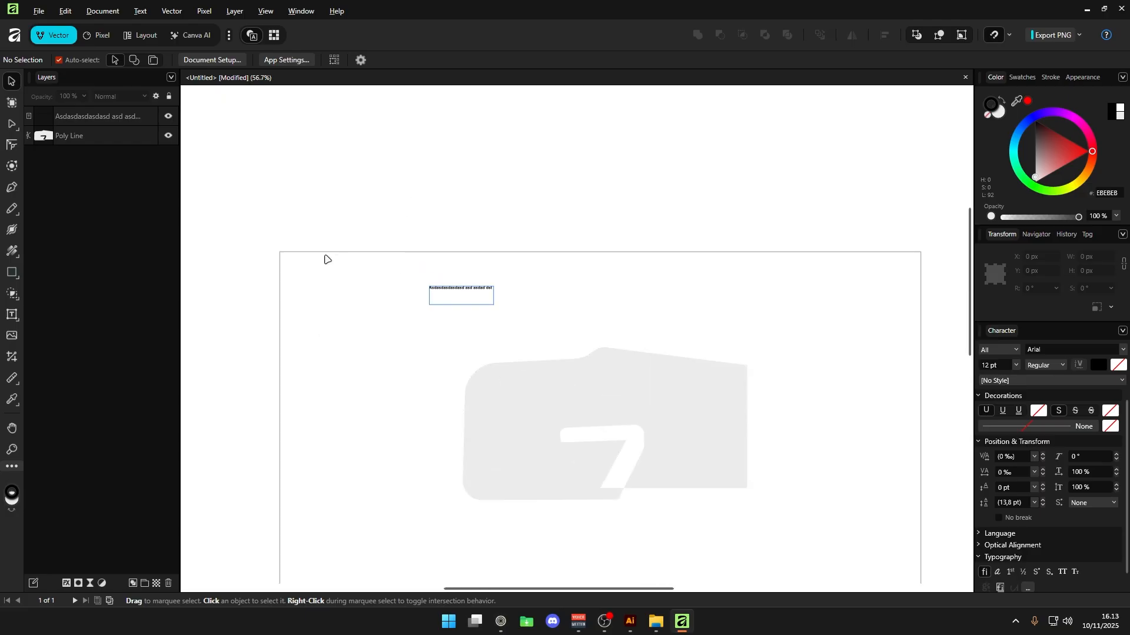
scroll(326, 258, "down", 4)
scroll(361, 270, "up", 2)
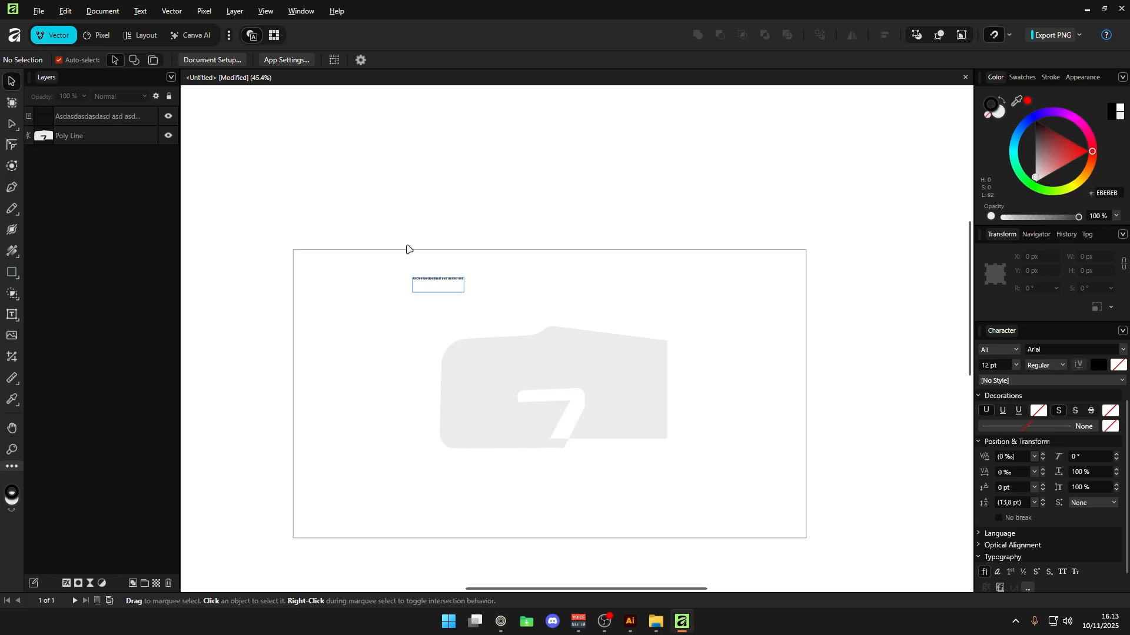
Test the tool shortcuts assigned to O and V by switching repeatedly between the Dodge Brush and Move tools.
key("o")
key("v")
key("o")
key("v")
key("o")
key("v")
key("o")
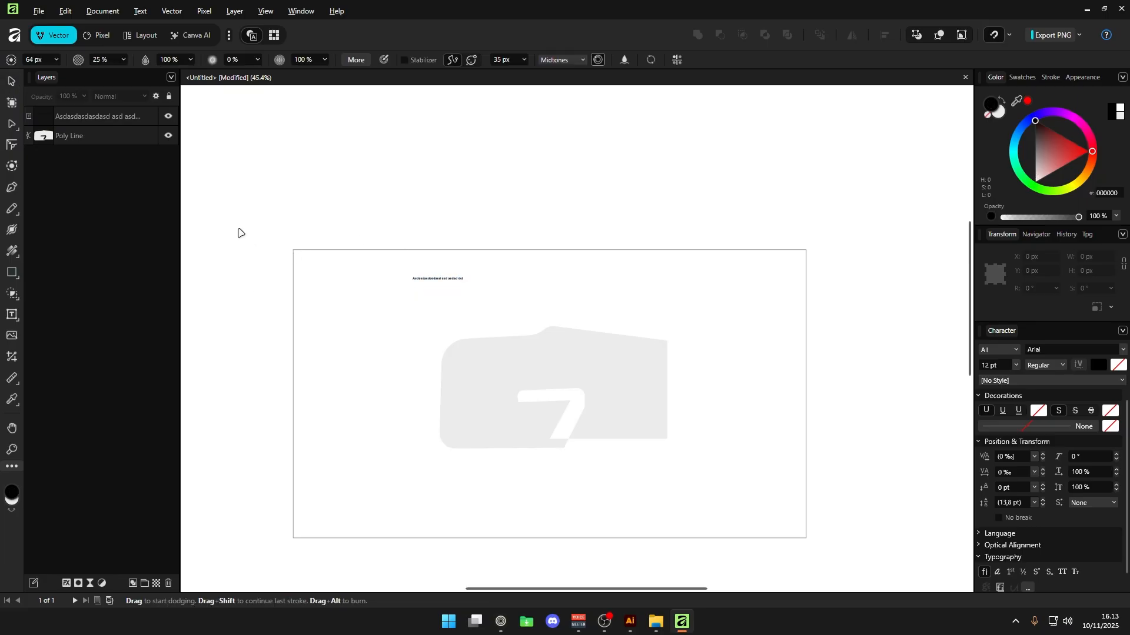
key("v")
key("o")
key("v")
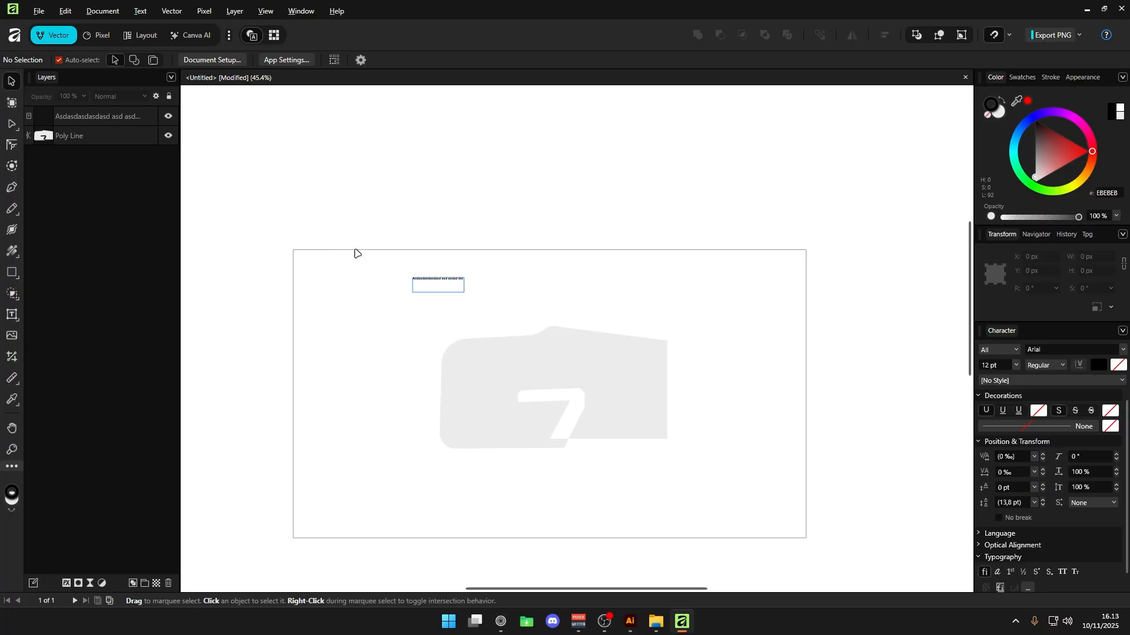
Review the shortcuts assigned in the Tools category of the Vector shortcut settings, then close the settings.
left_click(65, 11)
left_click(82, 241)
left_click(487, 176)
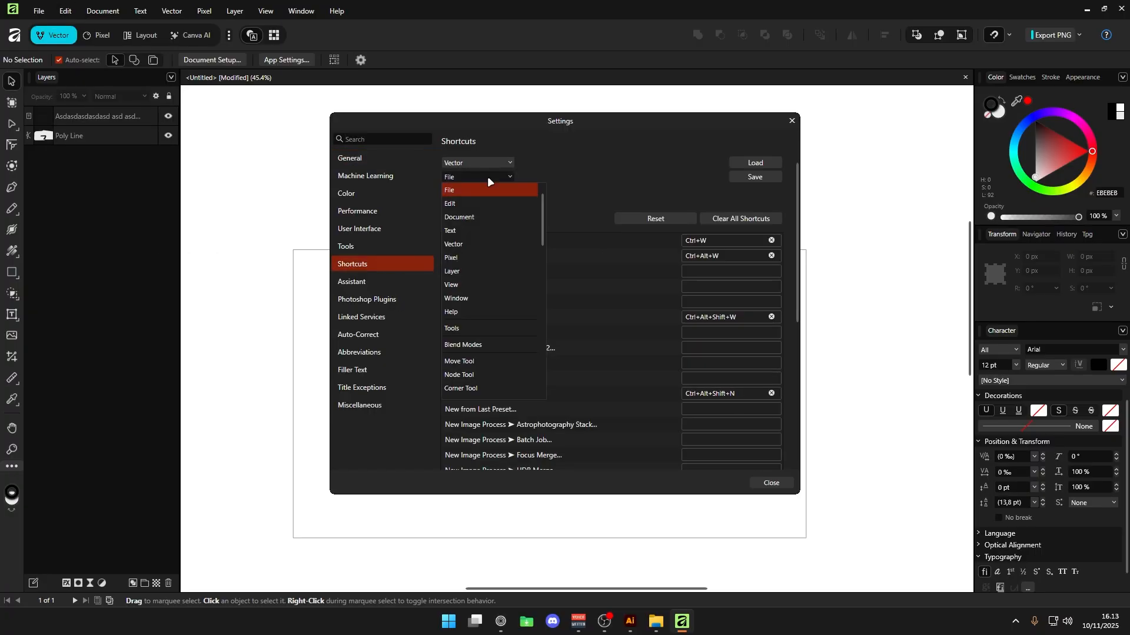
left_click(489, 268)
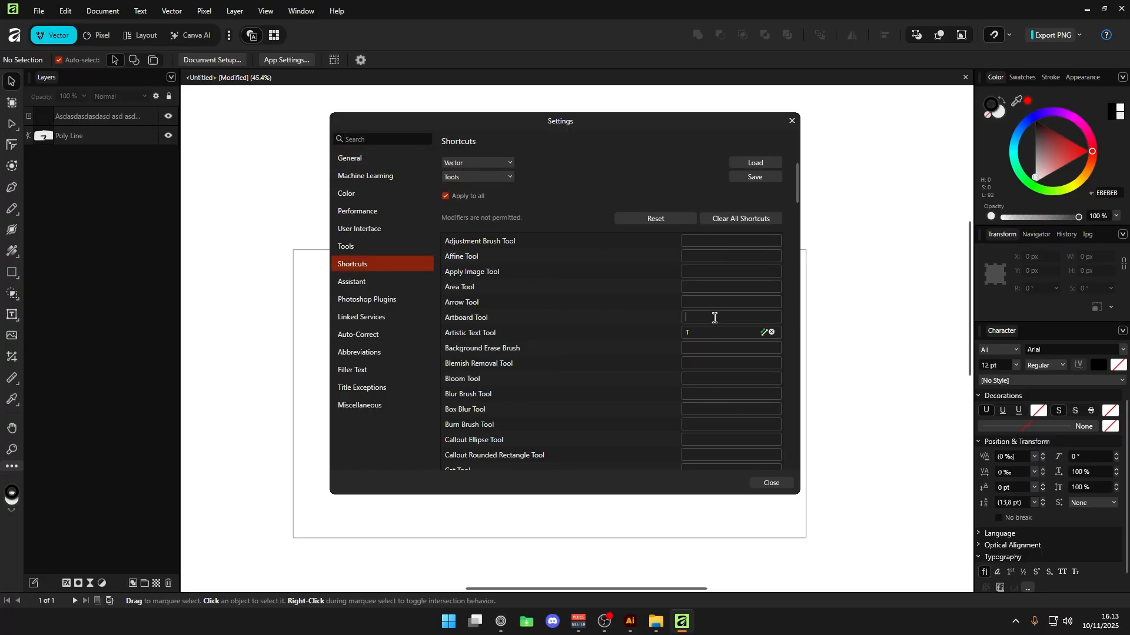
scroll(701, 335, "down", 10)
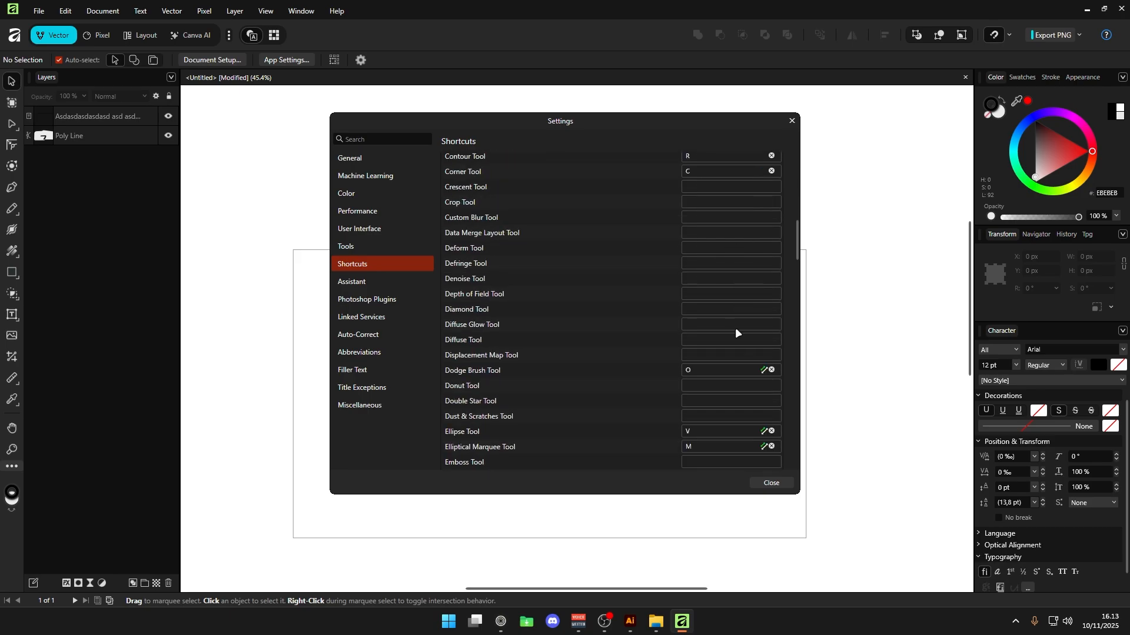
scroll(773, 316, "down", 15)
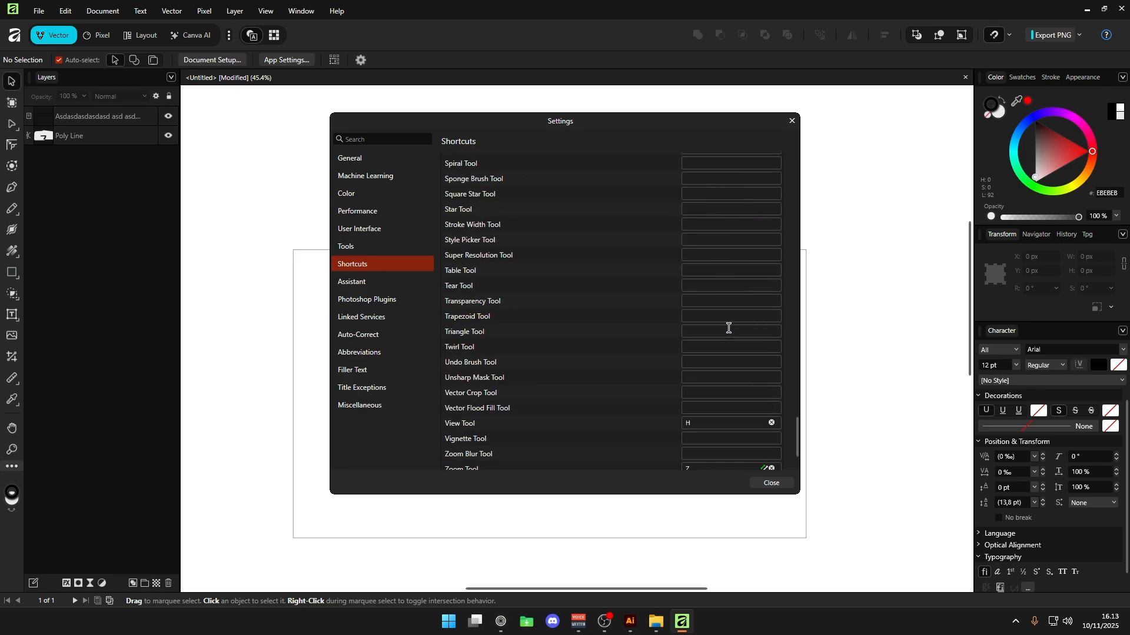
scroll(736, 361, "up", 20)
left_click(769, 483)
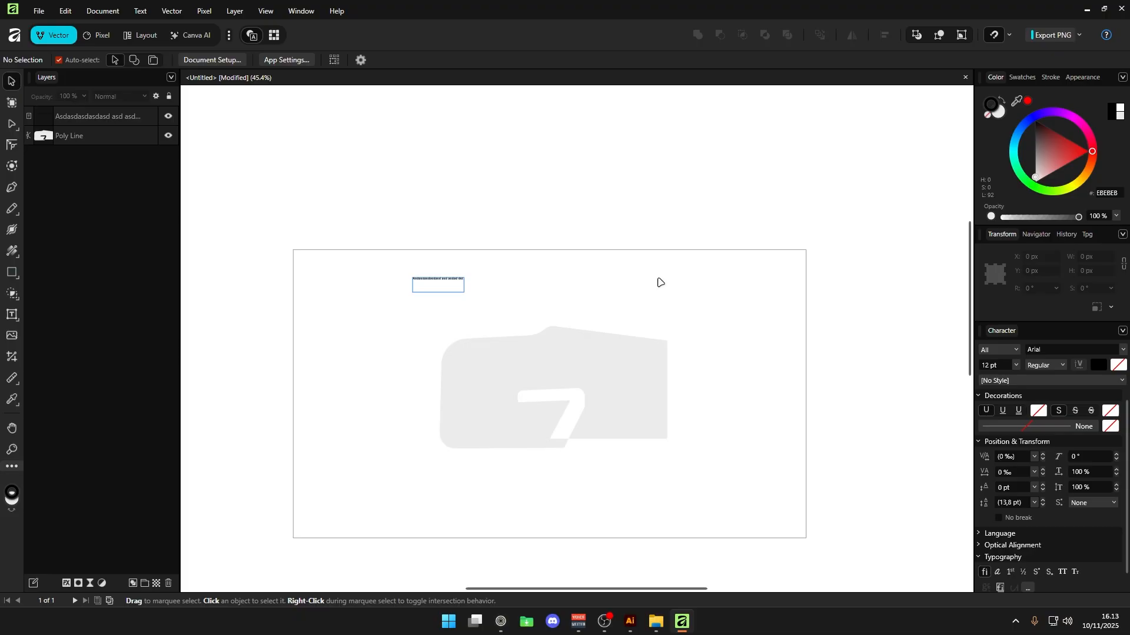
Add a second 1920 × 1080 px artboard to the right of the existing canvas with the Artboard tool.
key("p")
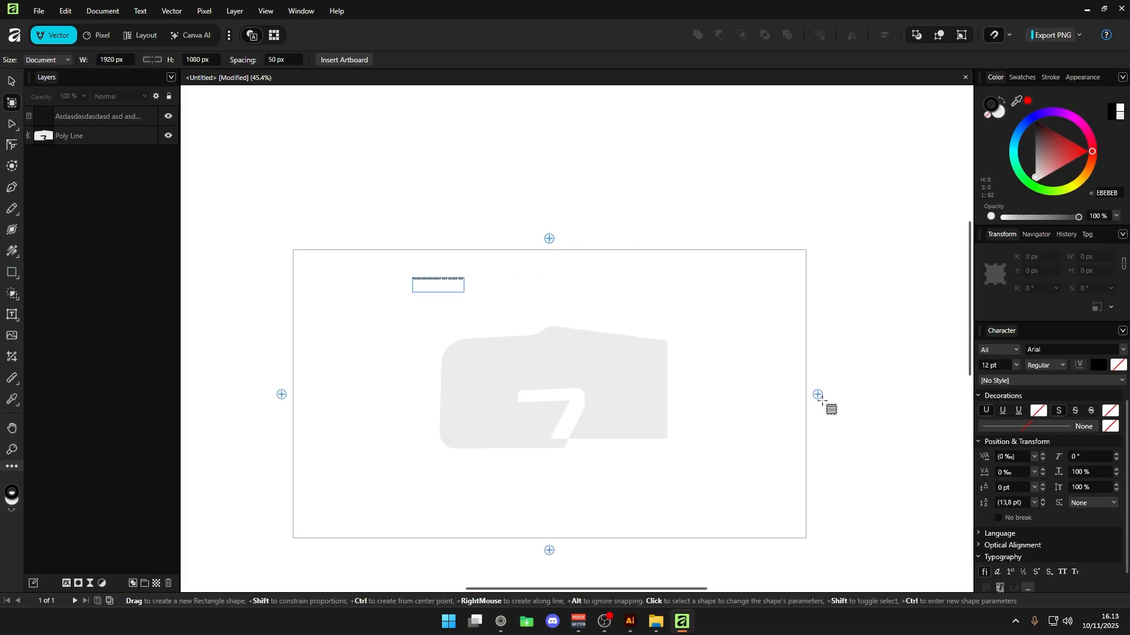
left_click(817, 394)
key("v")
Set the pasteboard colour to White and inspect how the two artboards look against it.
right_click(479, 207)
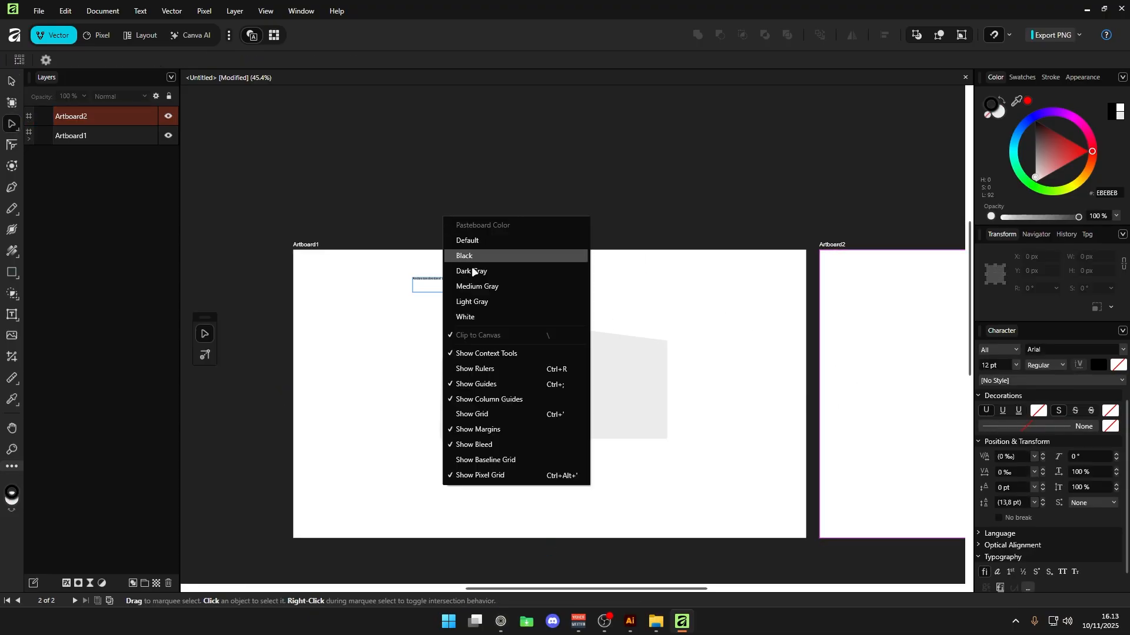
left_click(482, 318)
scroll(703, 305, "down", 3)
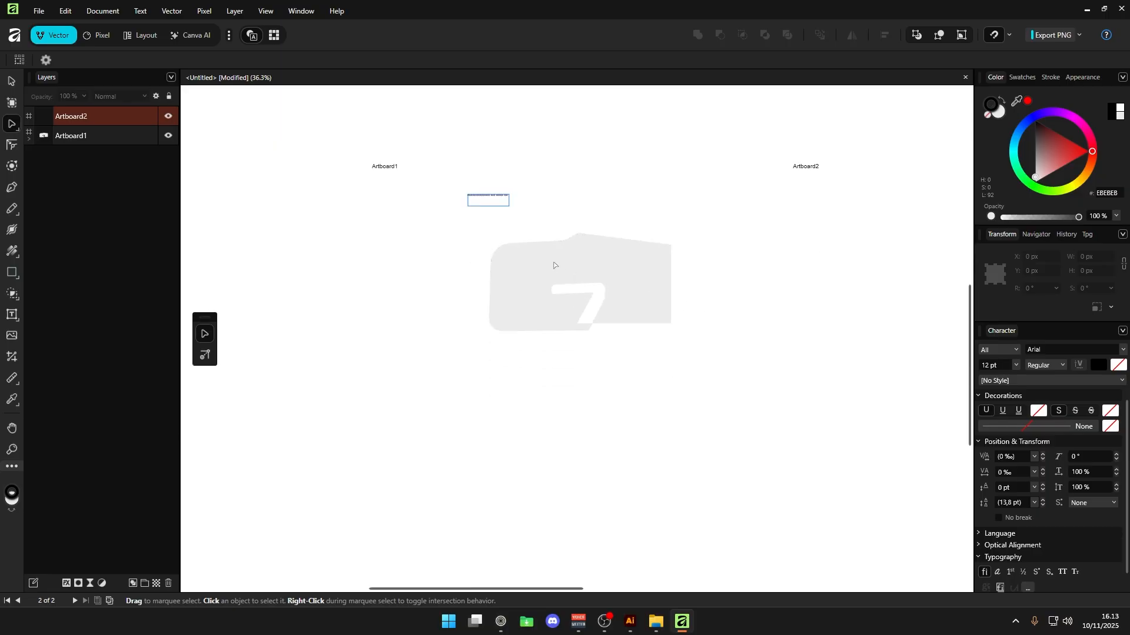
scroll(555, 260, "up", 1)
scroll(337, 148, "up", 3)
scroll(331, 149, "down", 5)
scroll(347, 152, "up", 2)
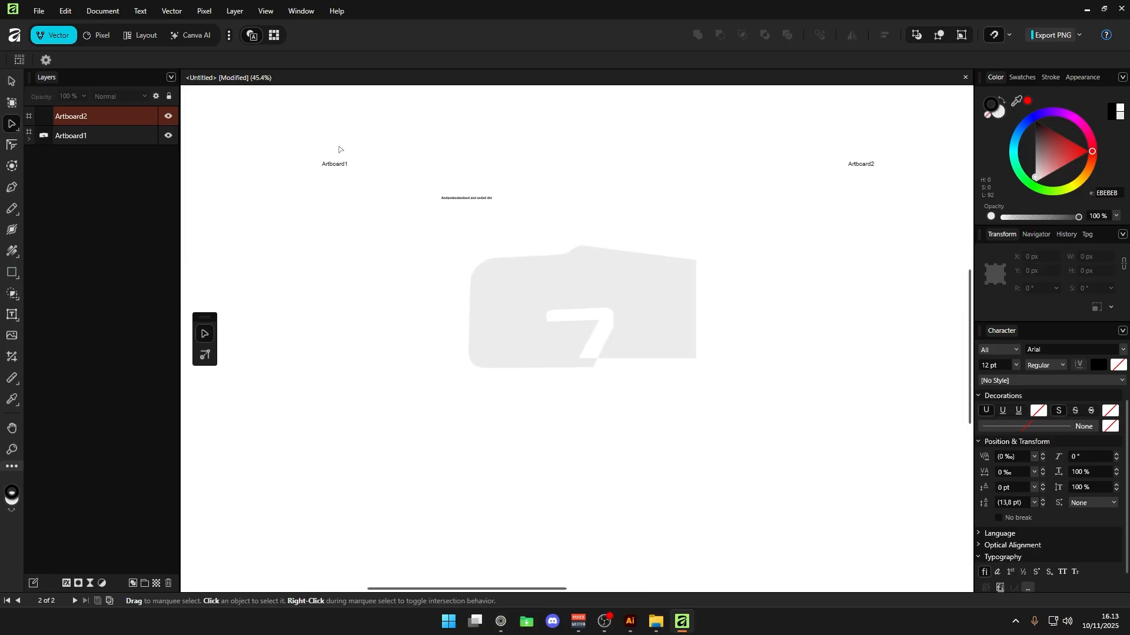
Select Artboard1 and set its stroke width to 1 pt.
left_click(342, 160)
scroll(311, 173, "up", 1)
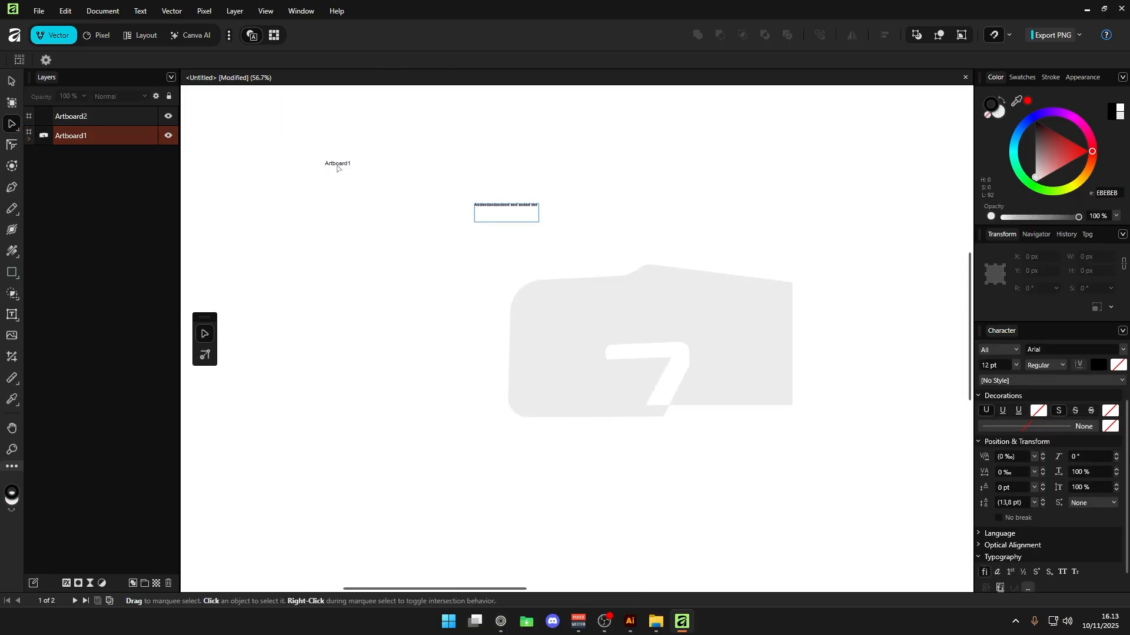
left_click(337, 168)
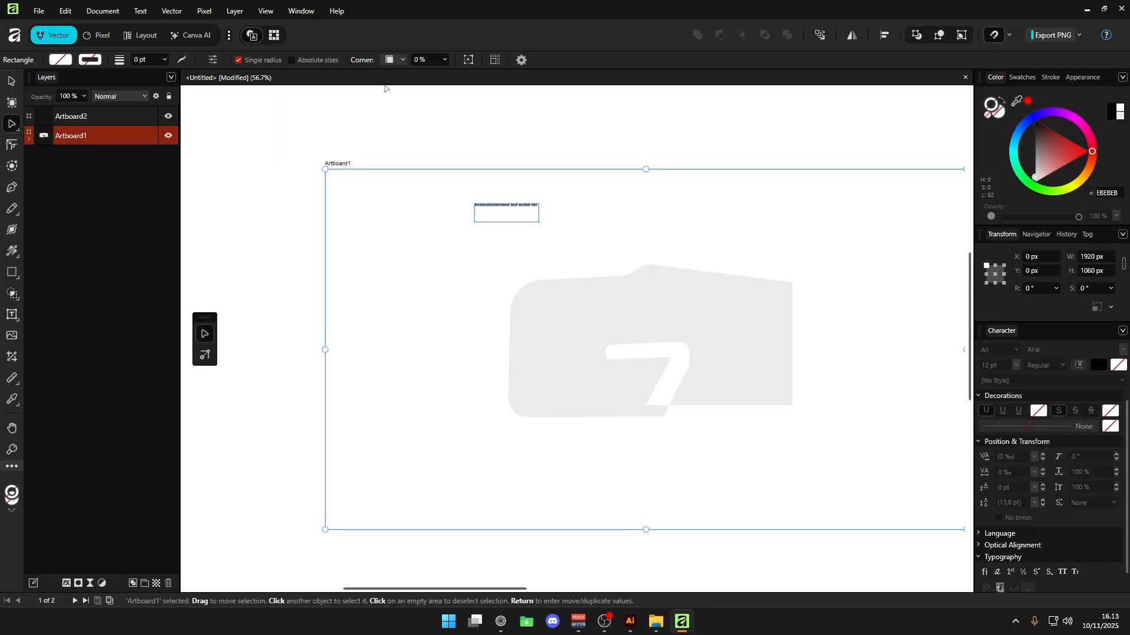
left_click(165, 59)
left_click_drag(168, 74, 174, 73)
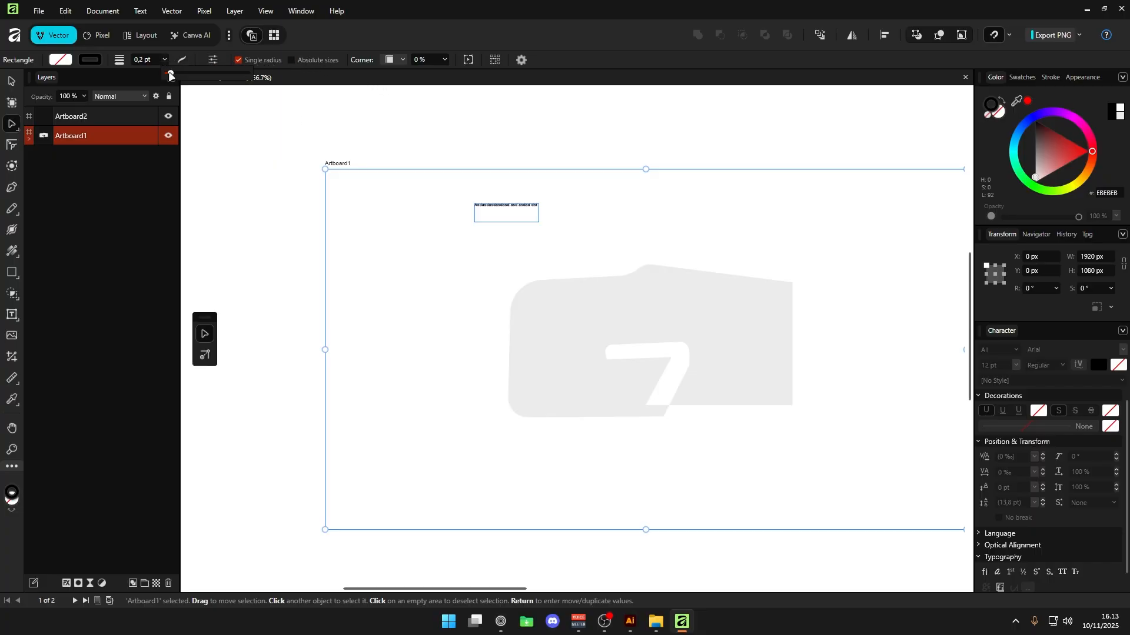
left_click(199, 88)
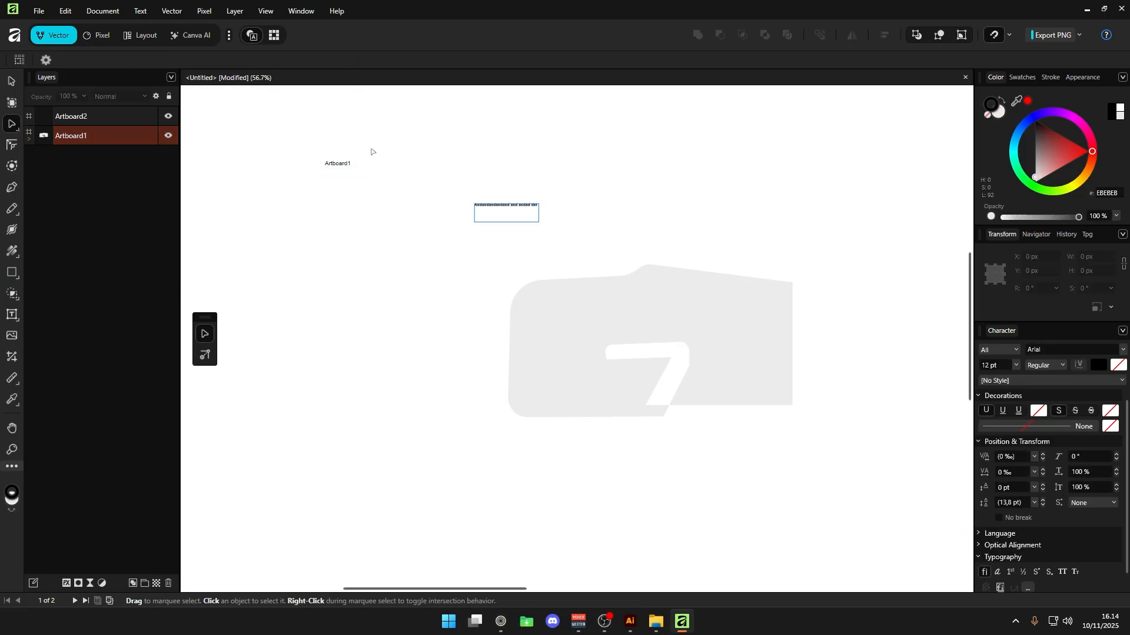
Set the pasteboard color to Default and give Artboard1 a pink stroke, RGB 255, 170, 186.
right_click(346, 141)
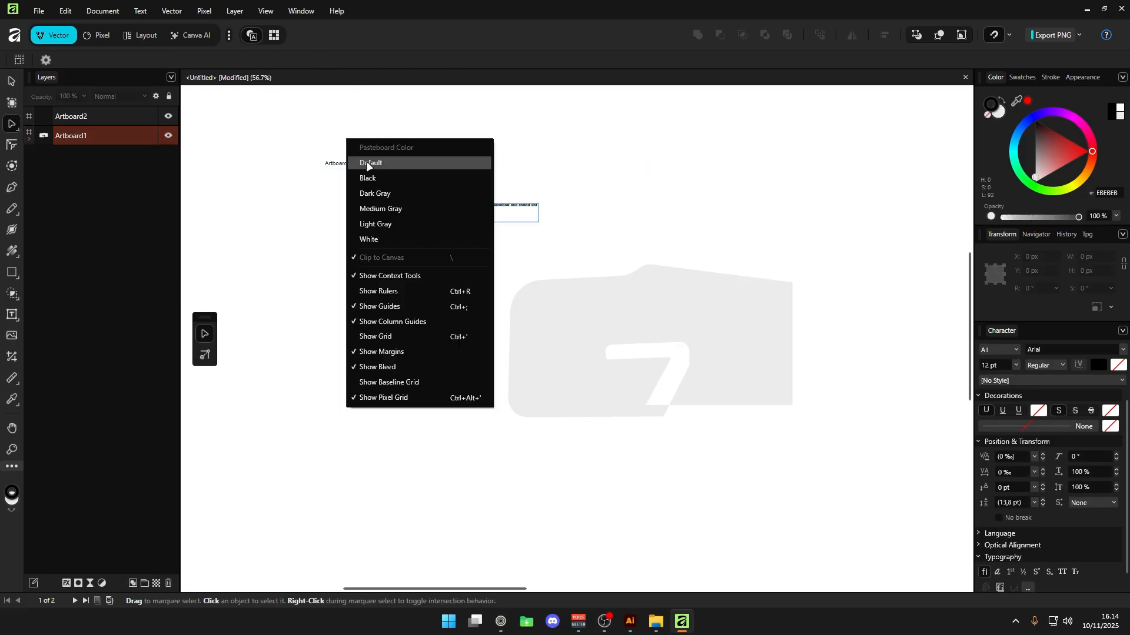
left_click(370, 142)
left_click(335, 163)
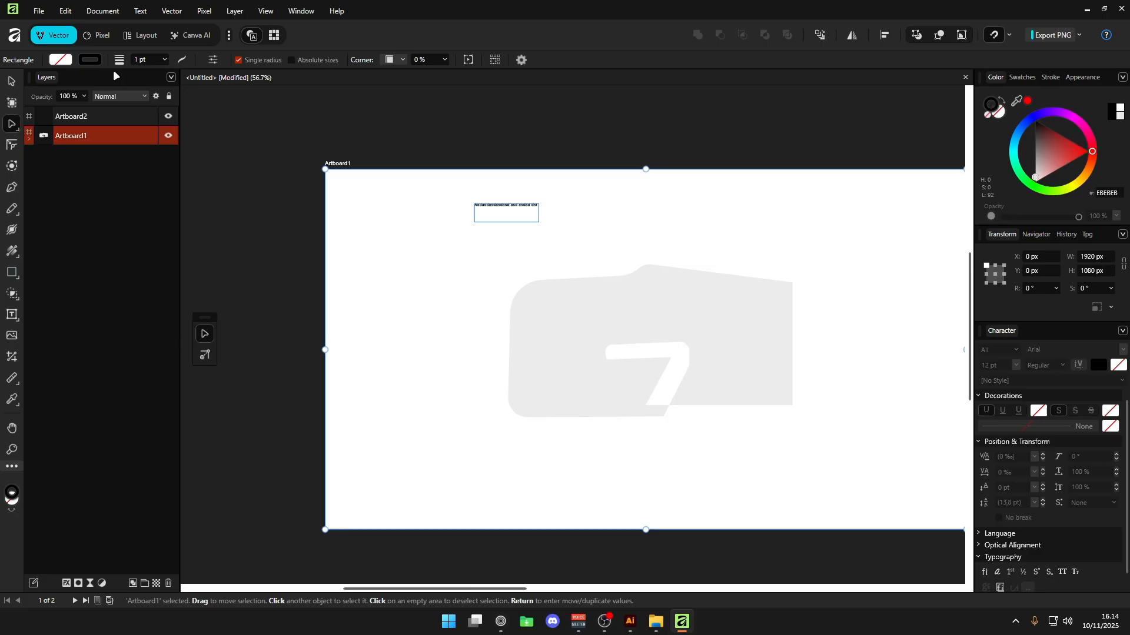
left_click(92, 60)
left_click(319, 135)
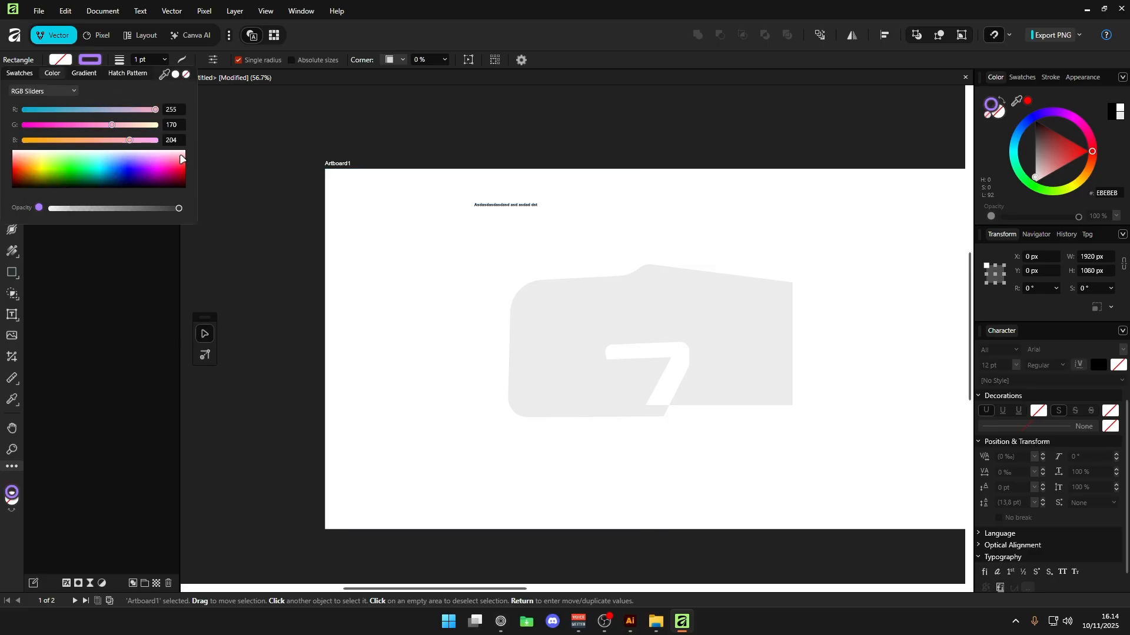
scroll(328, 176, "up", 2)
scroll(319, 236, "up", 5, "ctrl")
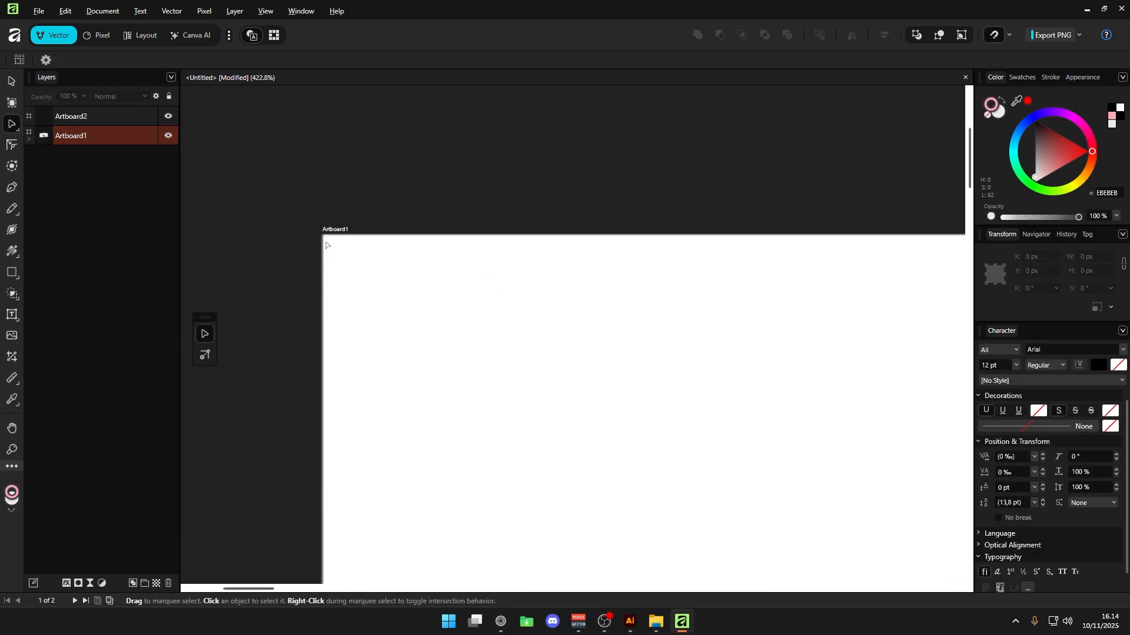
scroll(329, 232, "down", 3, "ctrl")
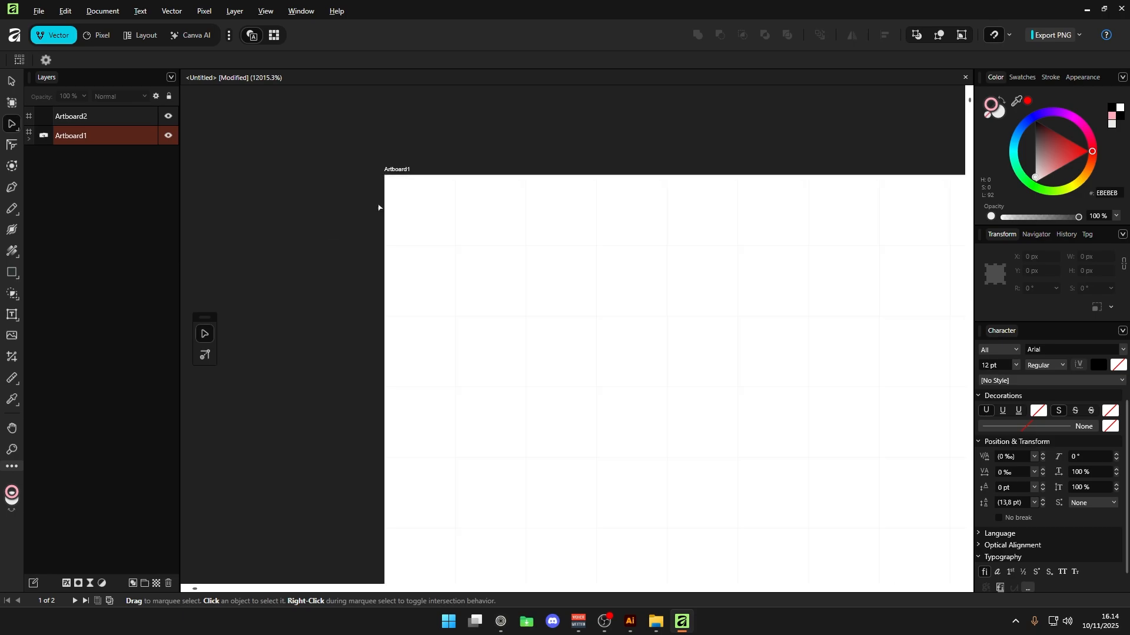
Switch the pasteboard color to White and examine how Artboard1's edge shows against it.
right_click(327, 236)
left_click(349, 332)
scroll(340, 272, "down", 5, "ctrl")
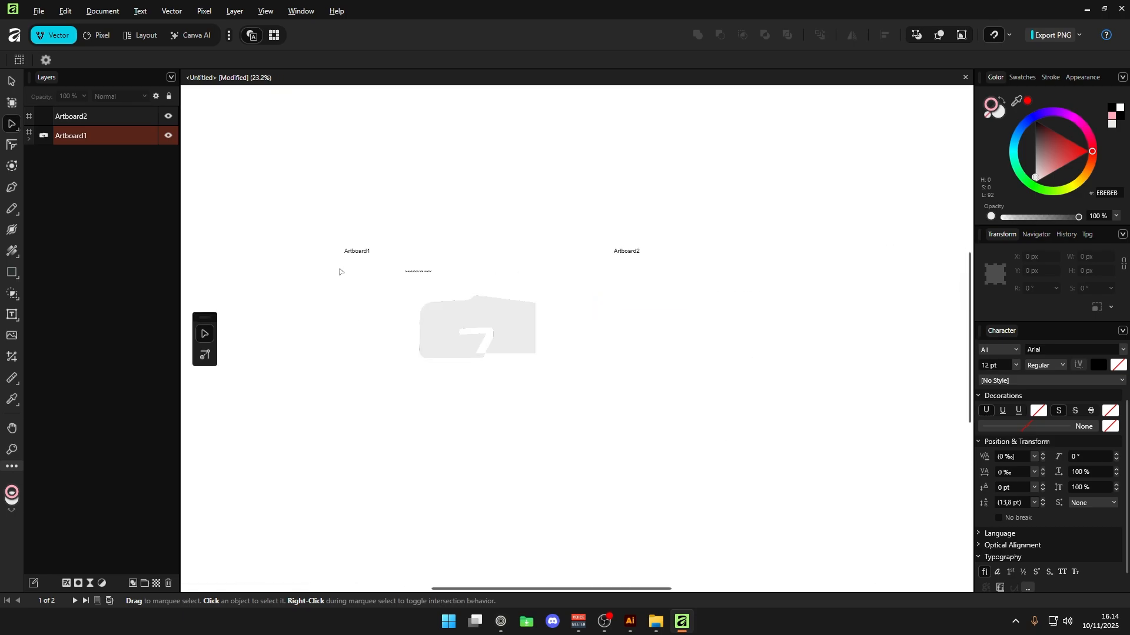
scroll(392, 269, "up", 2, "ctrl")
scroll(406, 264, "up", 4, "ctrl")
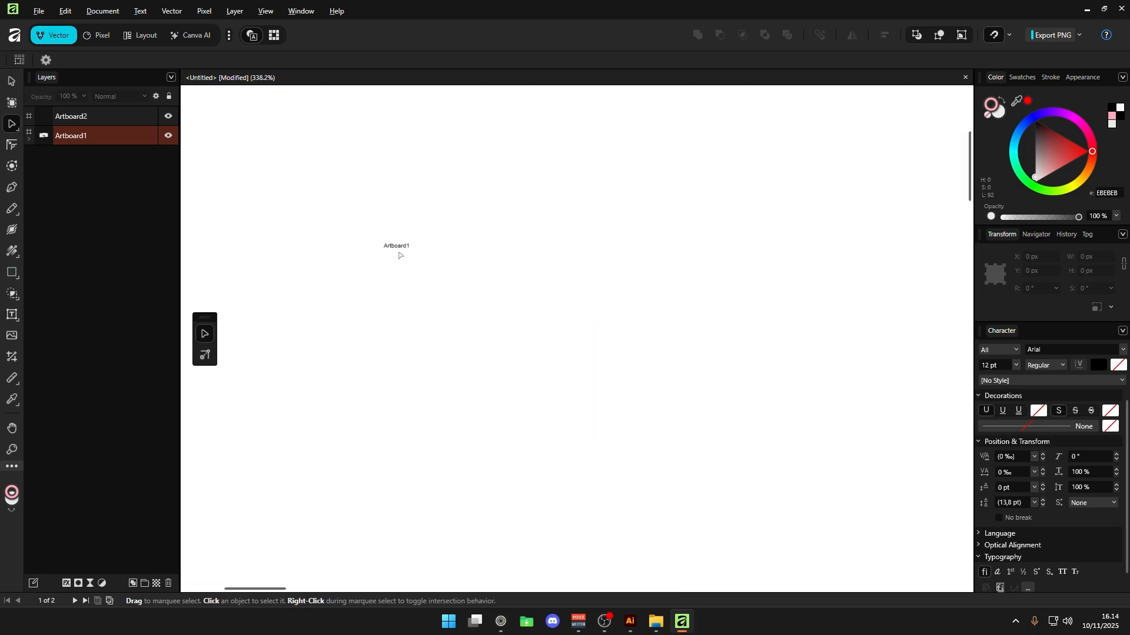
scroll(367, 347, "down", 4, "ctrl")
scroll(317, 347, "up", 2, "ctrl")
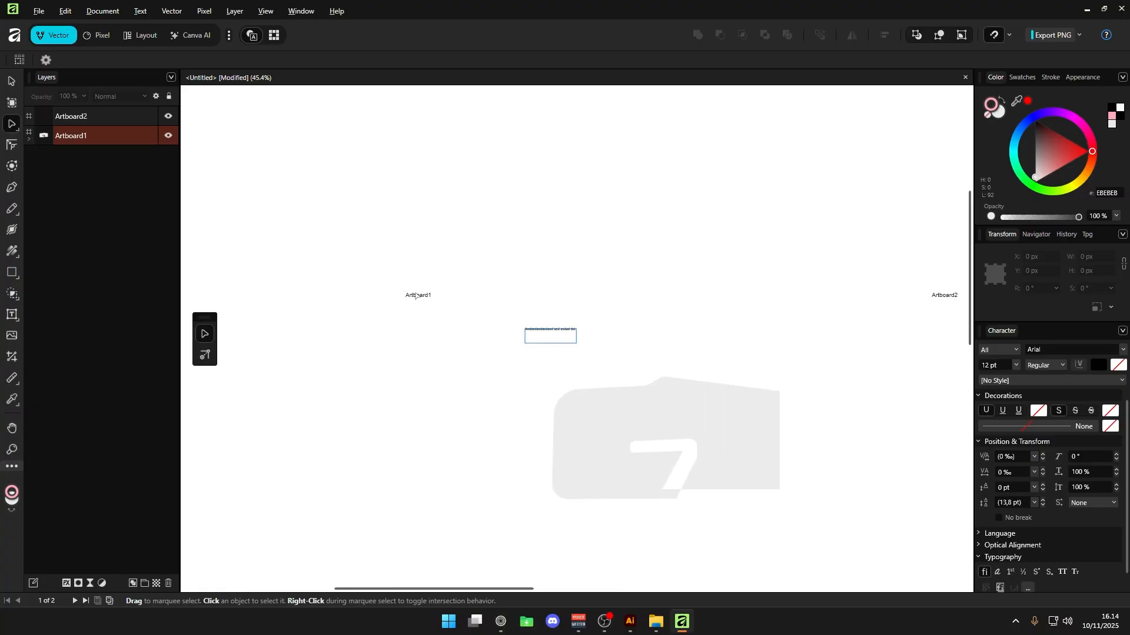
Select Artboard1 and fill it with dark green, RGB 0, 17, 0.
left_click(389, 291)
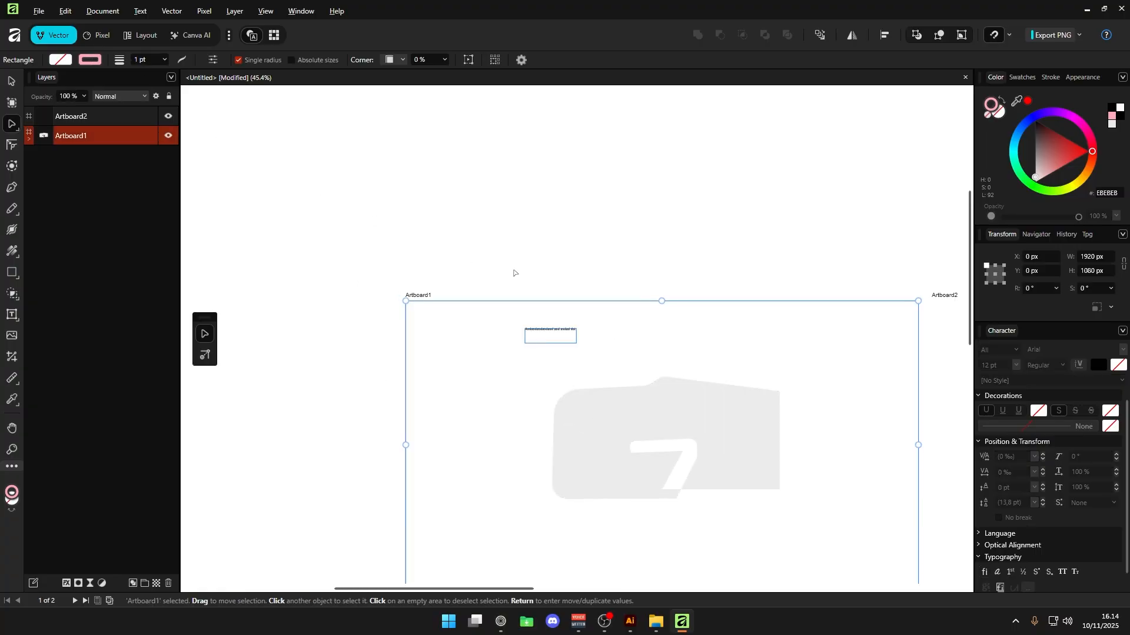
left_click(99, 59)
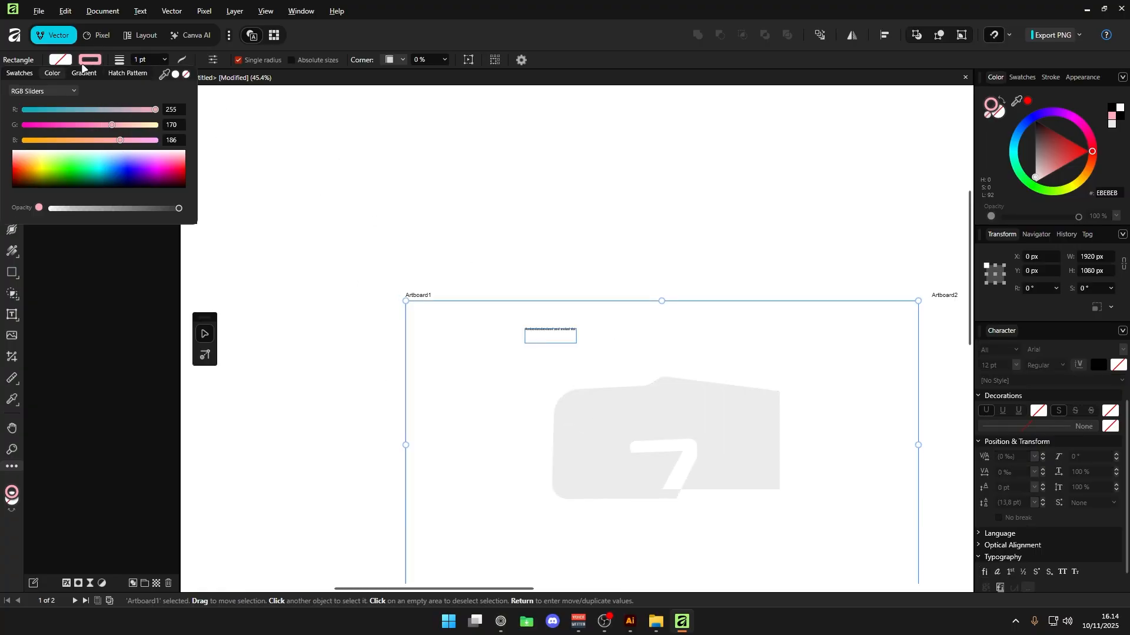
left_click(64, 60)
left_click_drag(113, 124, 34, 125)
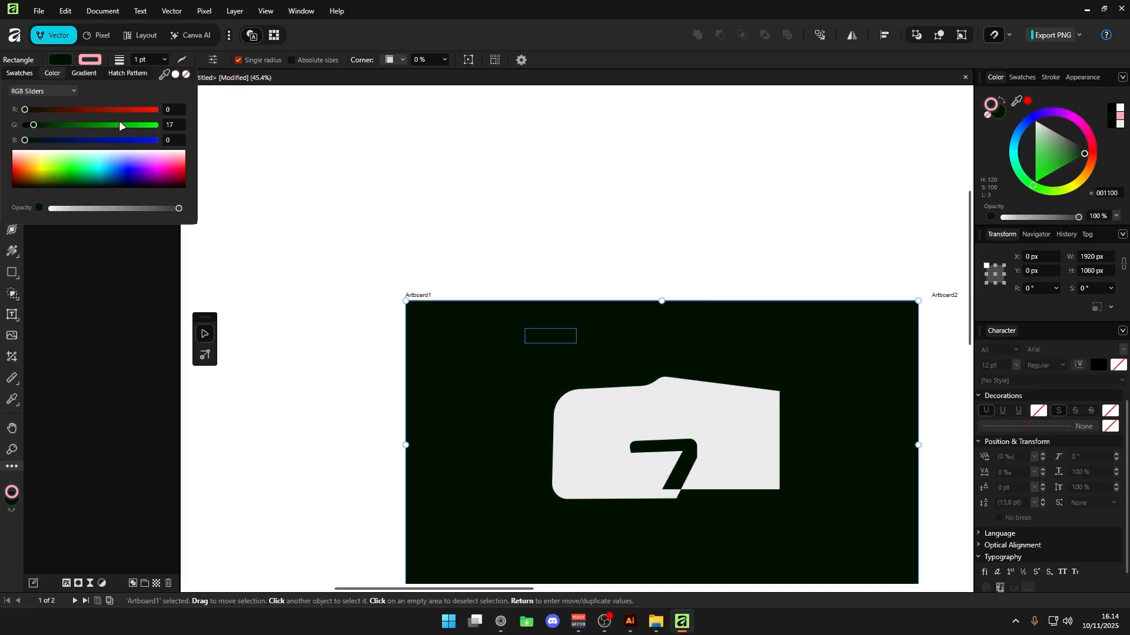
left_click(92, 62)
left_click(119, 60)
left_click(91, 61)
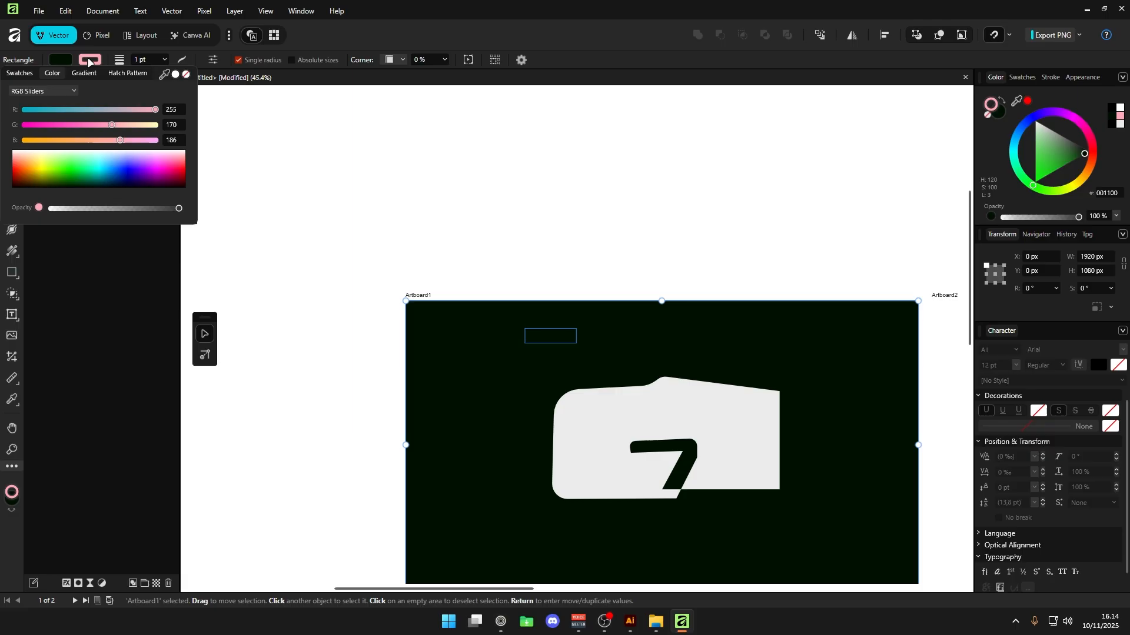
Set Artboard1's fill color to white, RGB 255, 255, 255.
left_click(68, 60)
left_click(67, 60)
left_click_drag(51, 154, 2, 104)
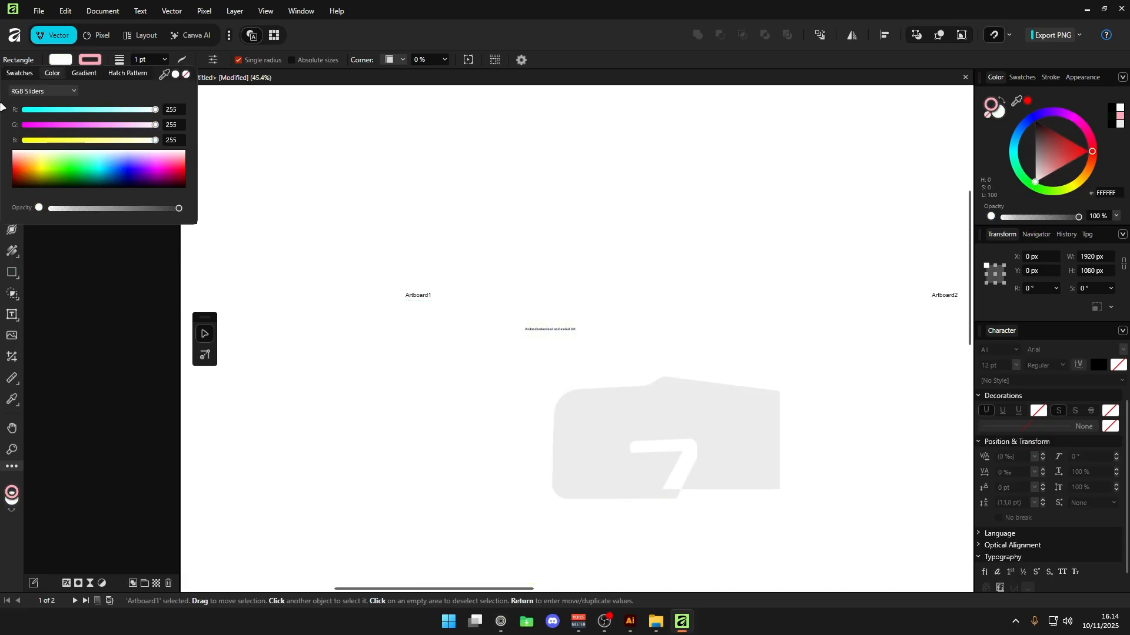
left_click(92, 61)
Apply the concave rounded corner preset to Artboard1 with a 25% corner size.
left_click(215, 61)
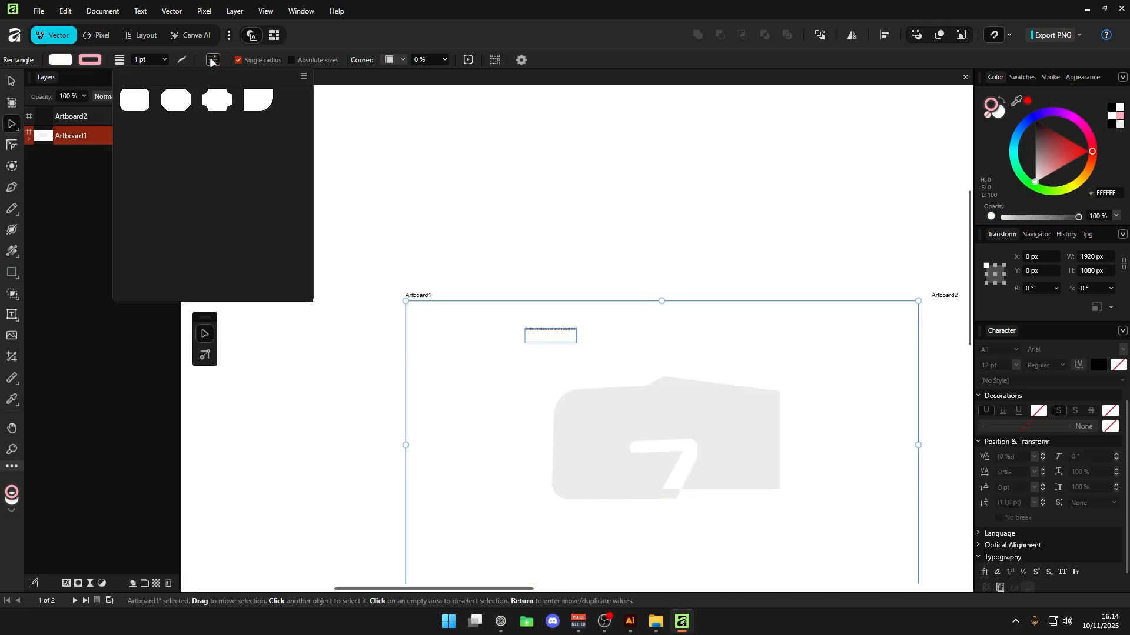
left_click(211, 61)
left_click(216, 60)
left_click(218, 98)
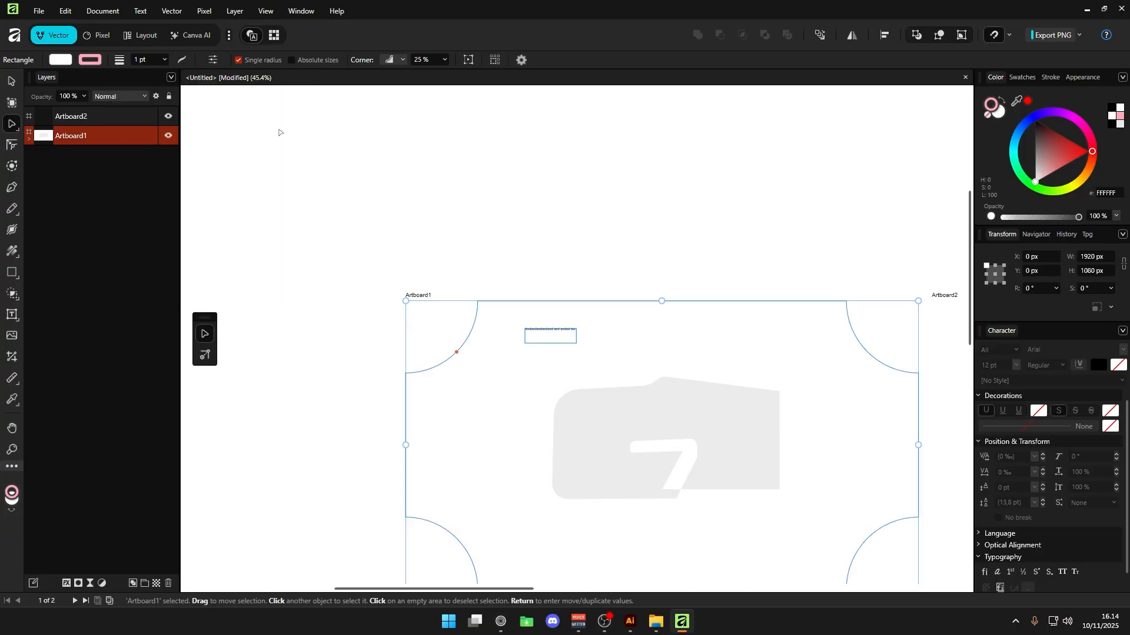
Reselect Artboard1 and set its stroke color to black.
left_click(394, 220)
left_click(423, 294)
left_click(102, 60)
left_click_drag(116, 169, 260, 169)
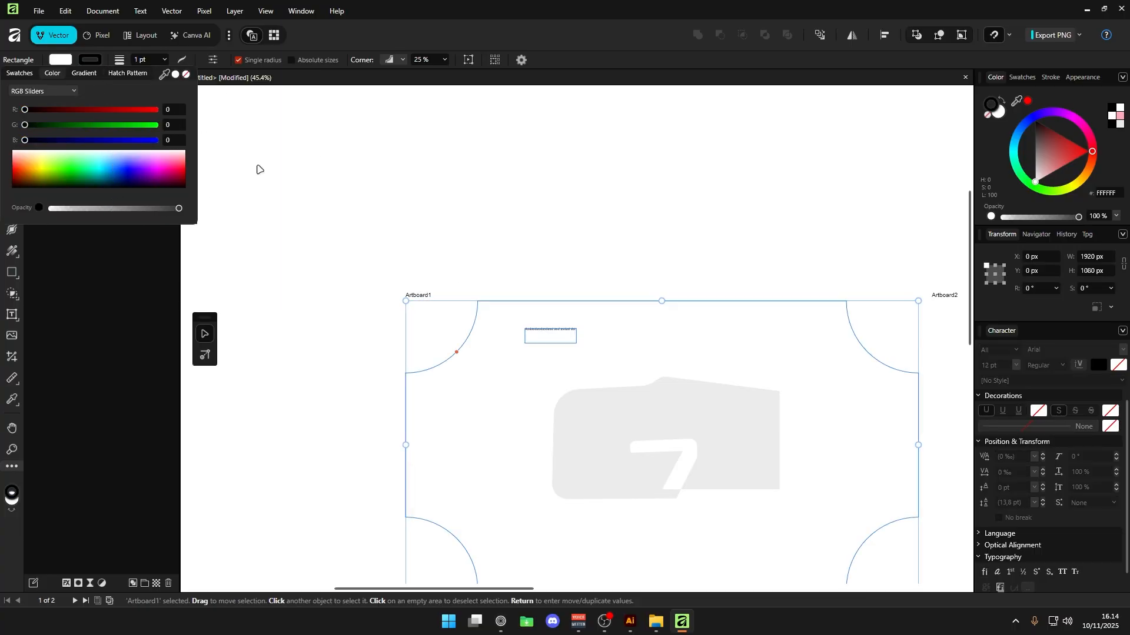
Try a 20 pt stroke width on Artboard1, and set the width back to 1 pt.
left_click(155, 59)
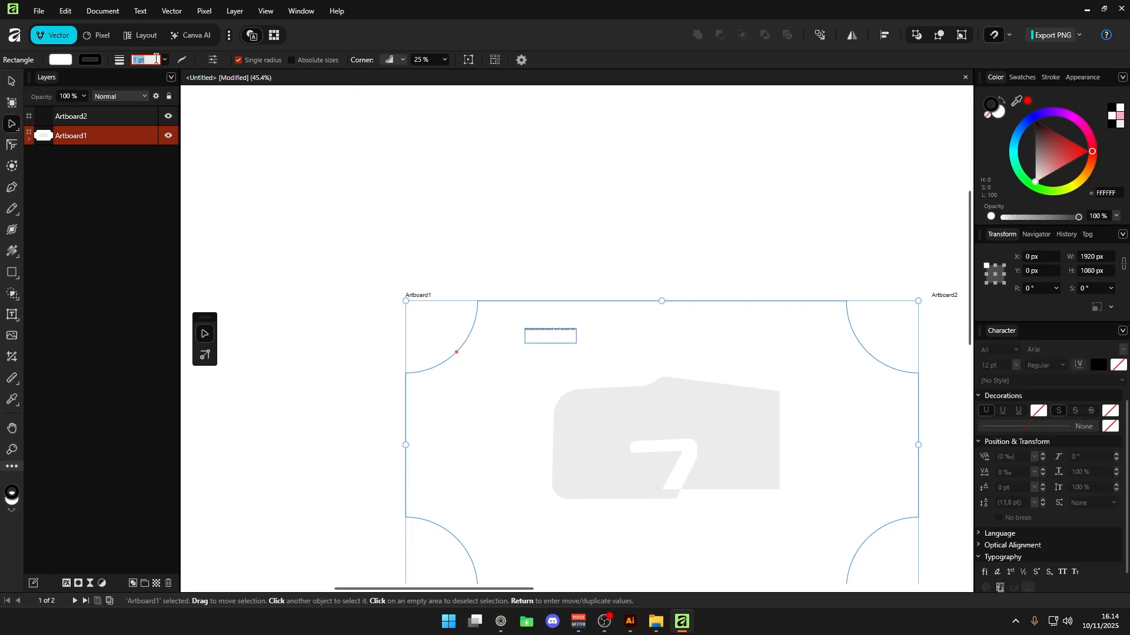
left_click(519, 289)
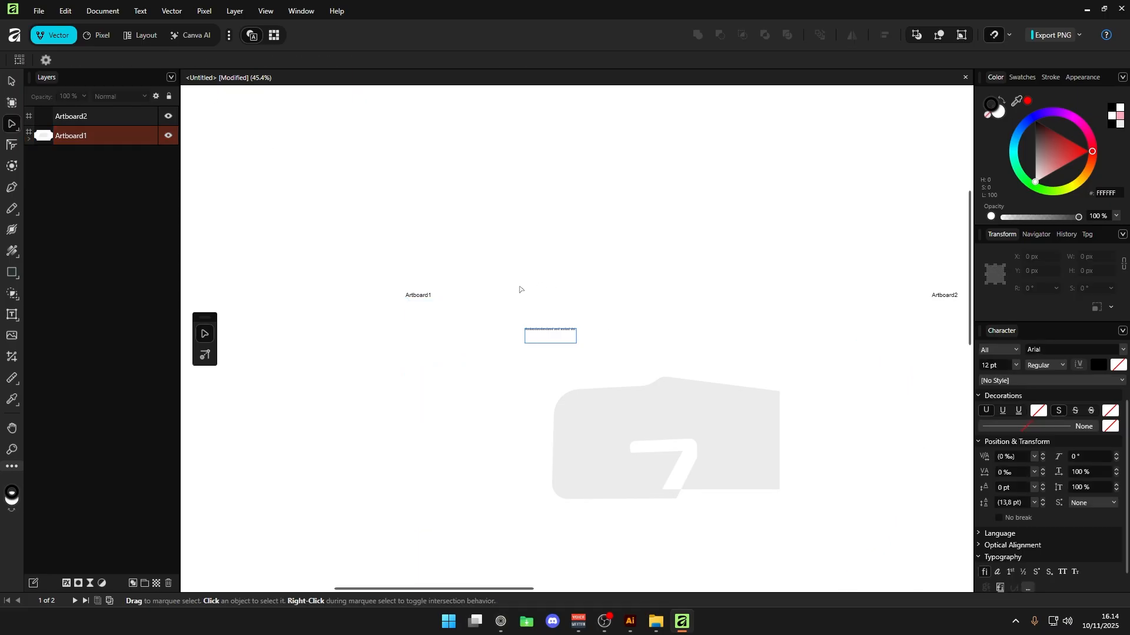
left_click(422, 298)
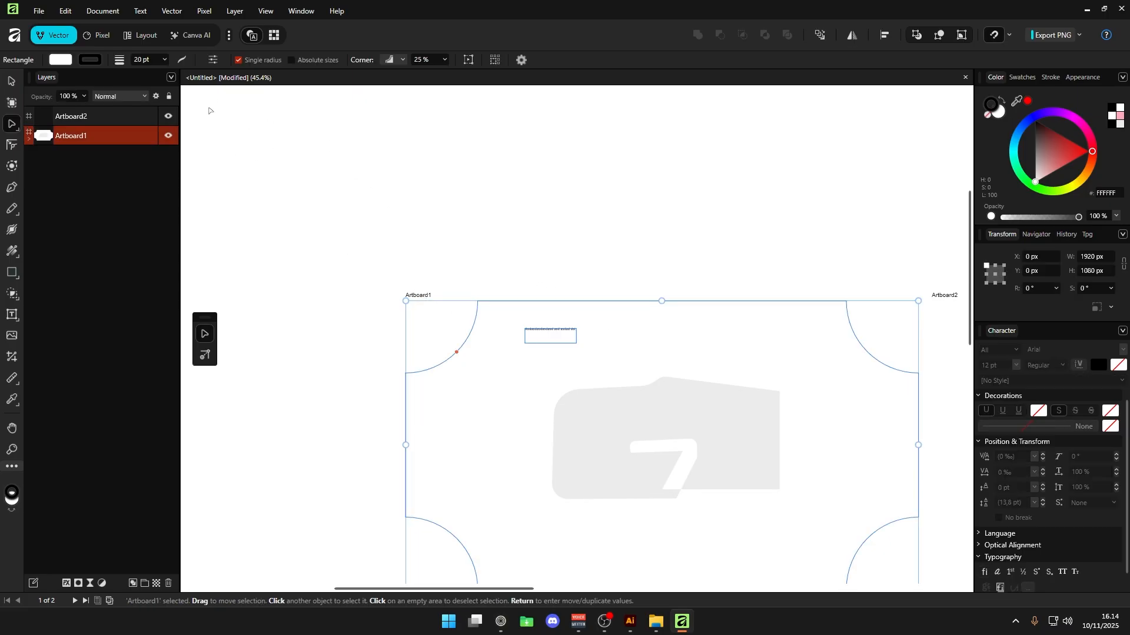
left_click(147, 62)
left_click_drag(163, 60, 140, 72)
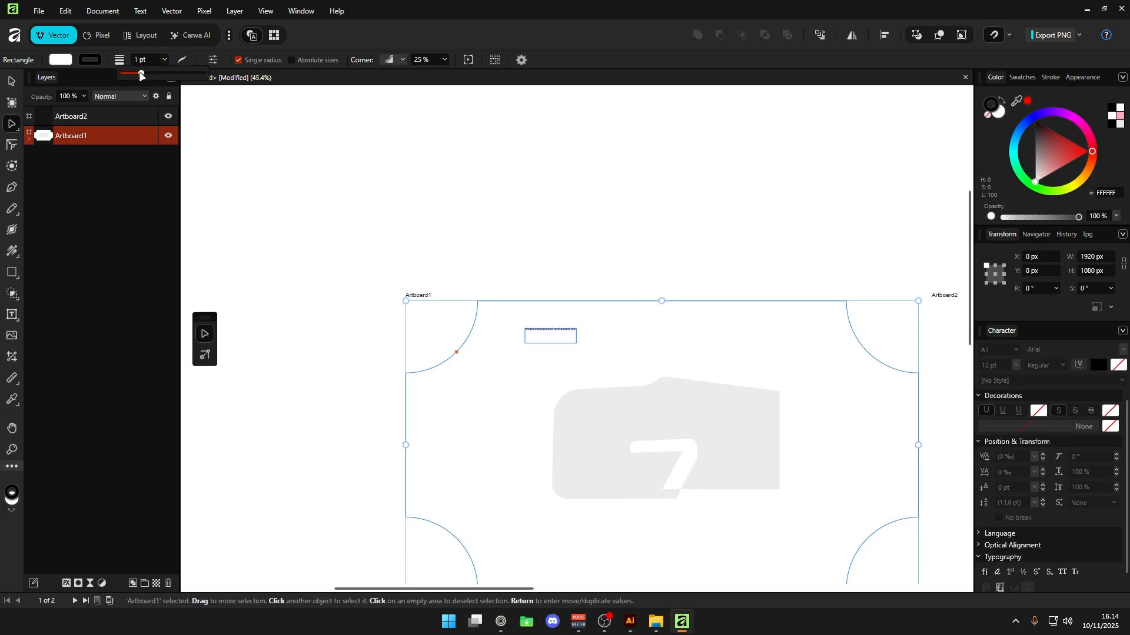
left_click(457, 180)
Enlarge Artboard1's concave corners to 100%, and remove the corner shape to restore square corners.
left_click(453, 310)
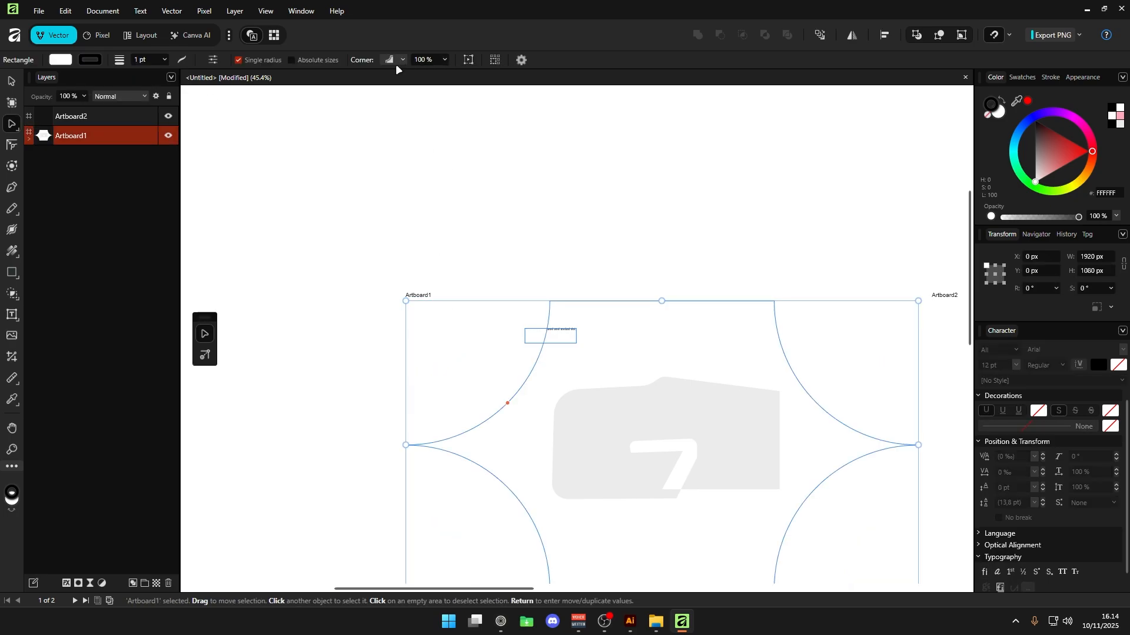
left_click(397, 59)
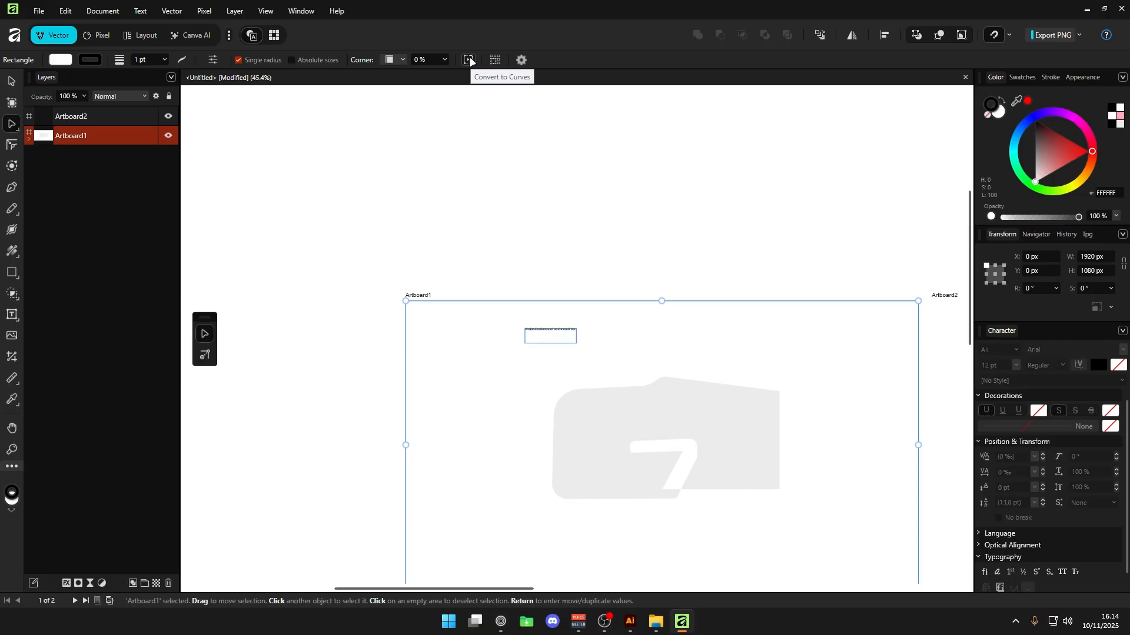
left_click(521, 253)
Examine the edges of Artboard1 and the gap to Artboard2 against the white pasteboard.
scroll(525, 283, "down", 2)
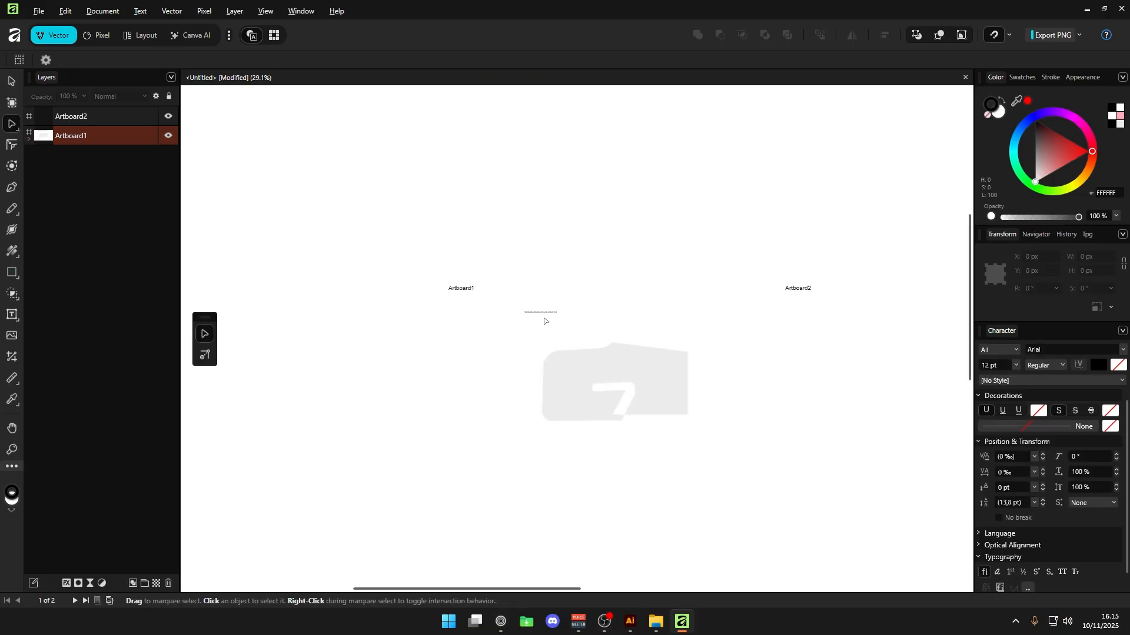
scroll(772, 308, "down", 1)
scroll(772, 309, "up", 3)
scroll(772, 315, "up", 15)
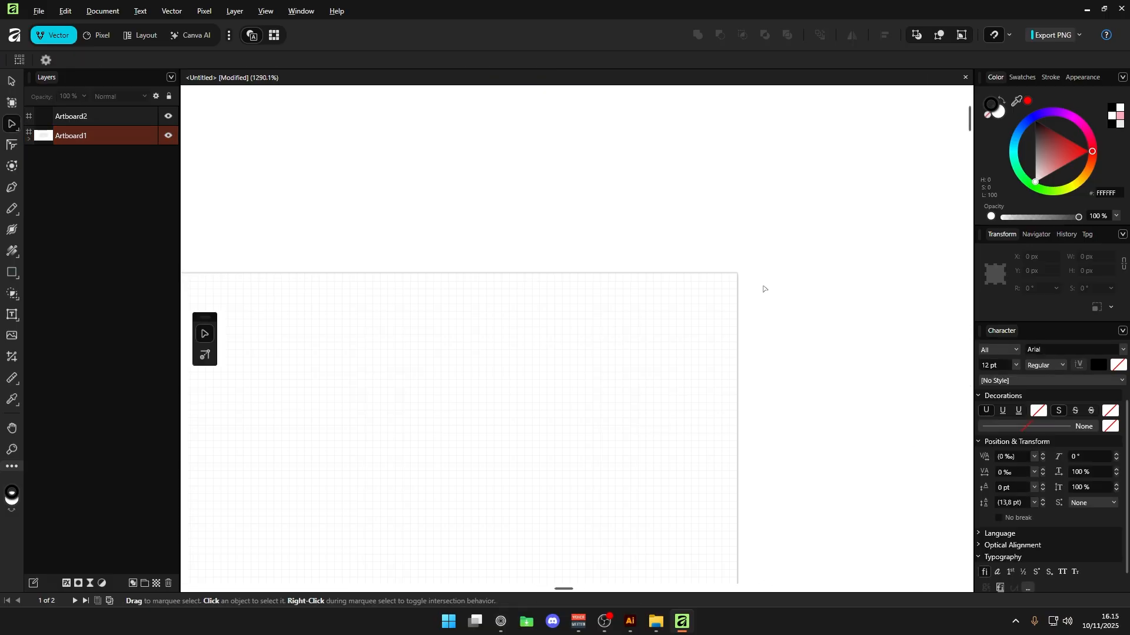
scroll(673, 261, "down", 14)
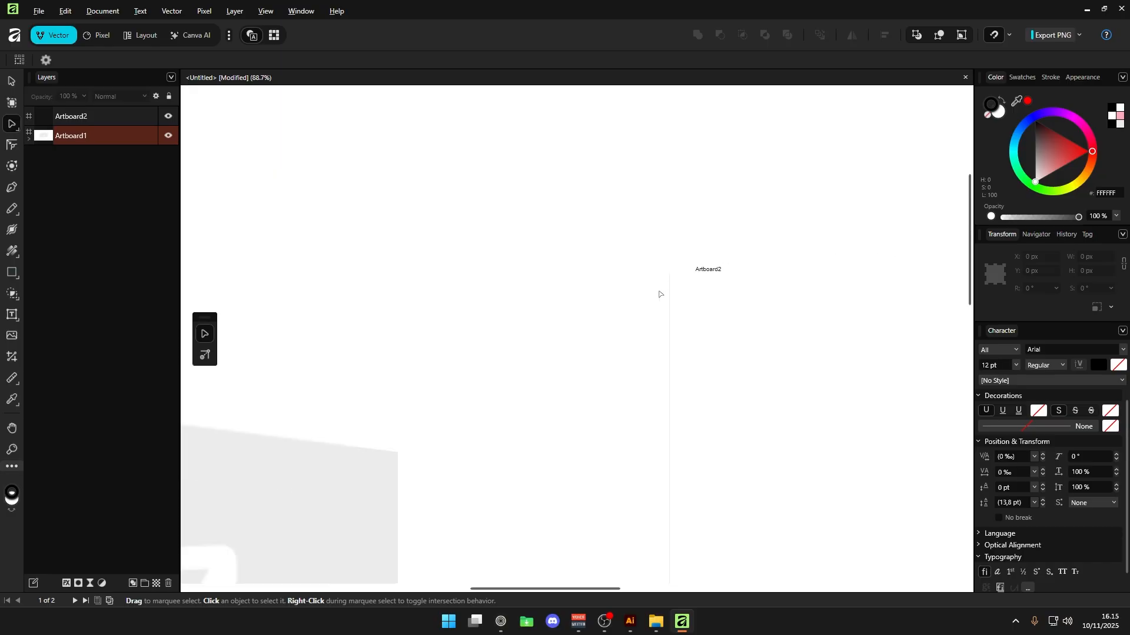
scroll(447, 301, "up", 2)
scroll(470, 282, "down", 3)
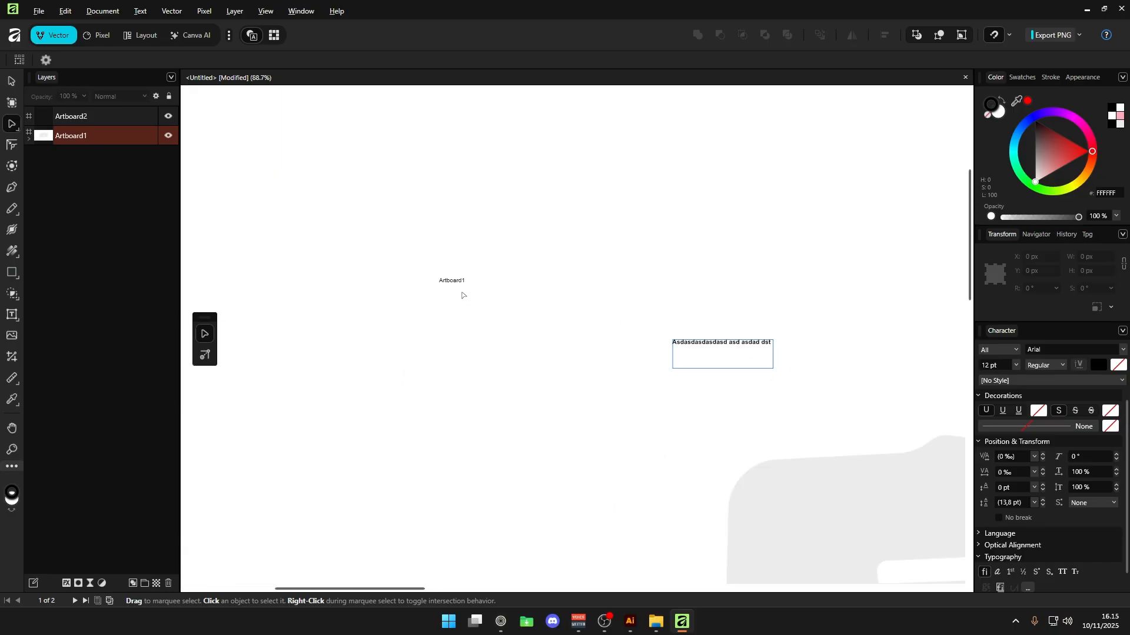
Set the pasteboard color back to Default.
right_click(373, 239)
left_click(412, 262)
scroll(511, 249, "down", 3)
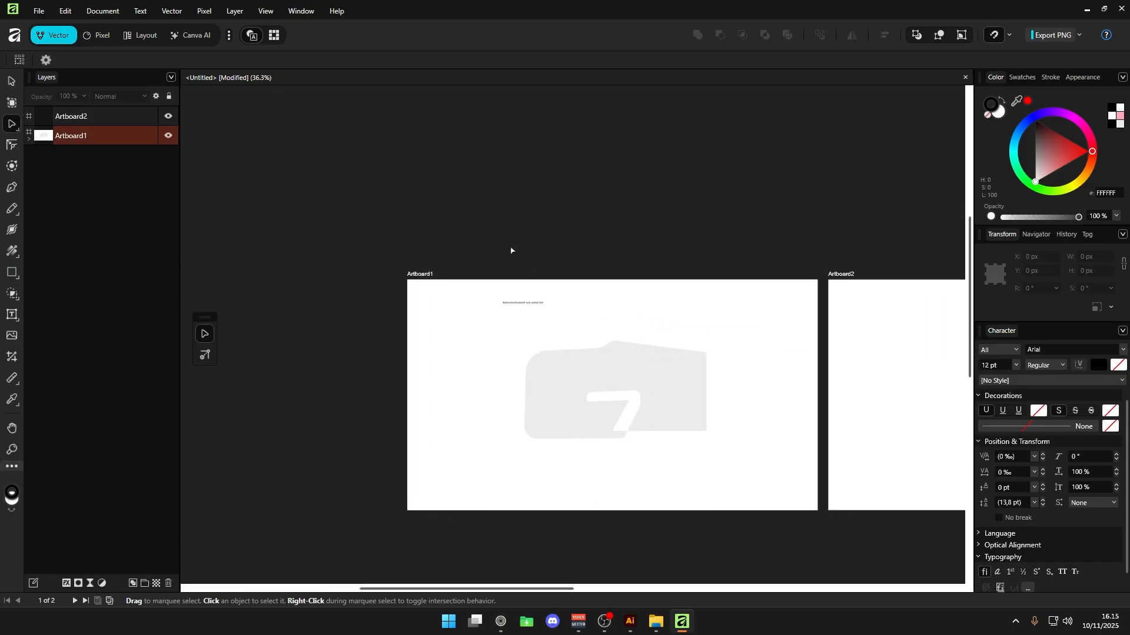
Delete the sample text frame above the grey shape on Artboard1.
scroll(464, 267, "up", 4)
scroll(377, 296, "up", 1)
scroll(323, 263, "up", 3)
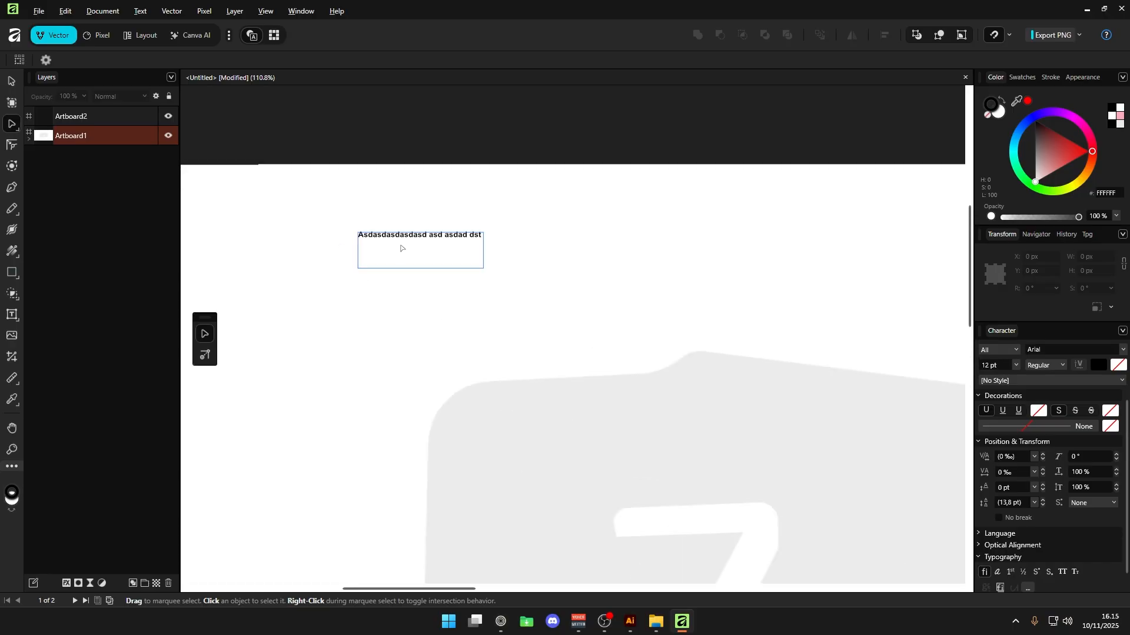
left_click(401, 250)
scroll(371, 268, "down", 1)
type("t")
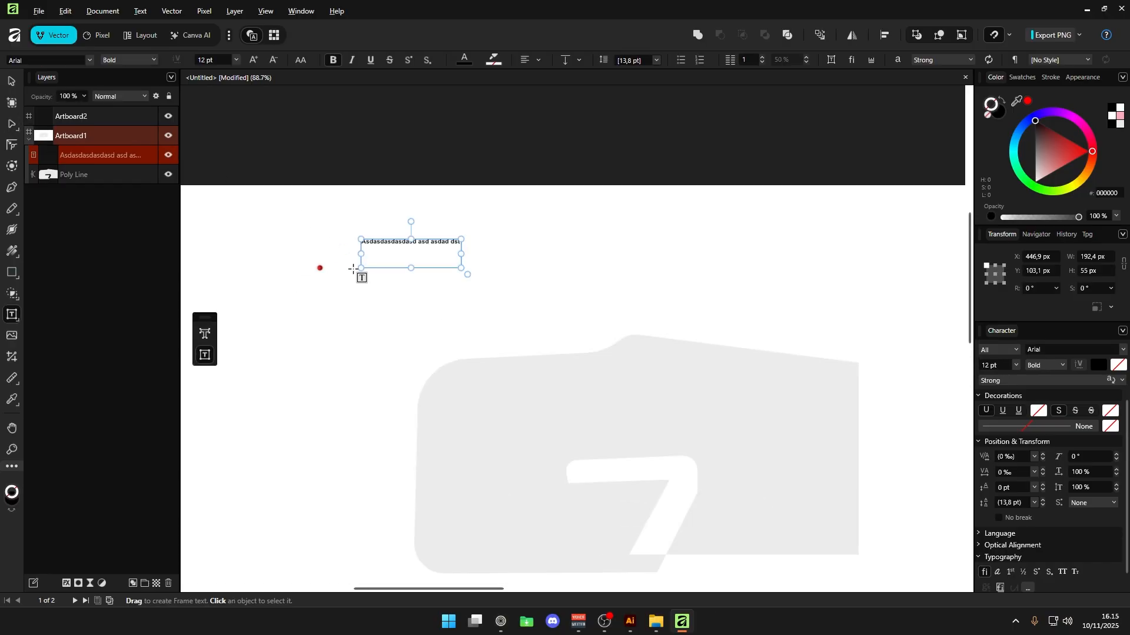
type("tta")
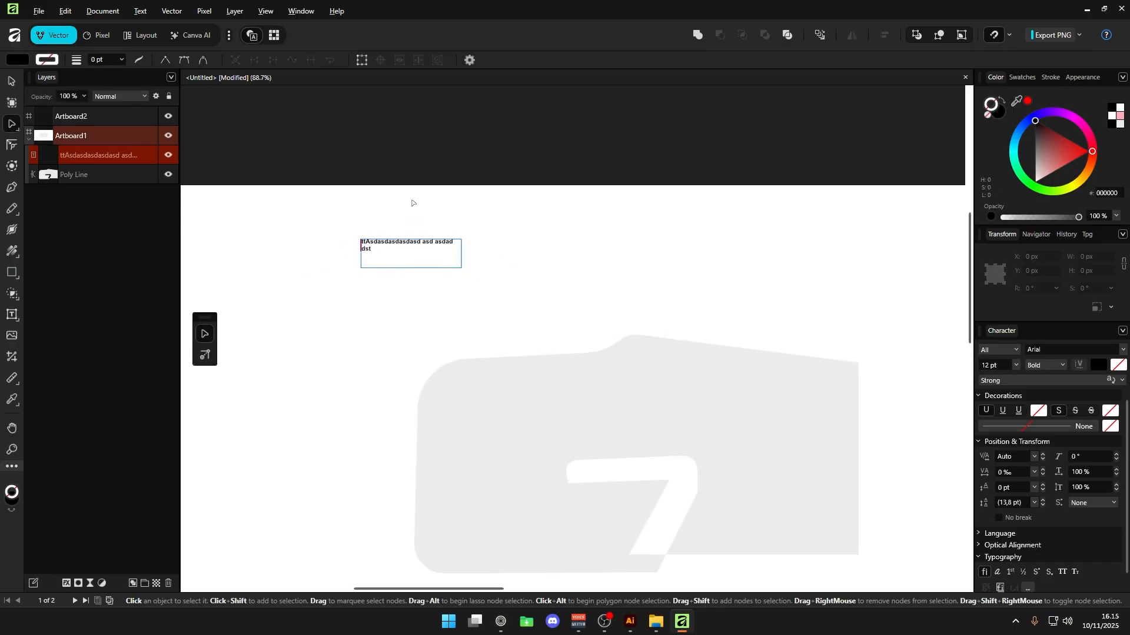
key("Delete")
Draw a text frame about 509 × 169 px above the grey shape, enter "asdasdasdads" and turn off its bullets.
key("t")
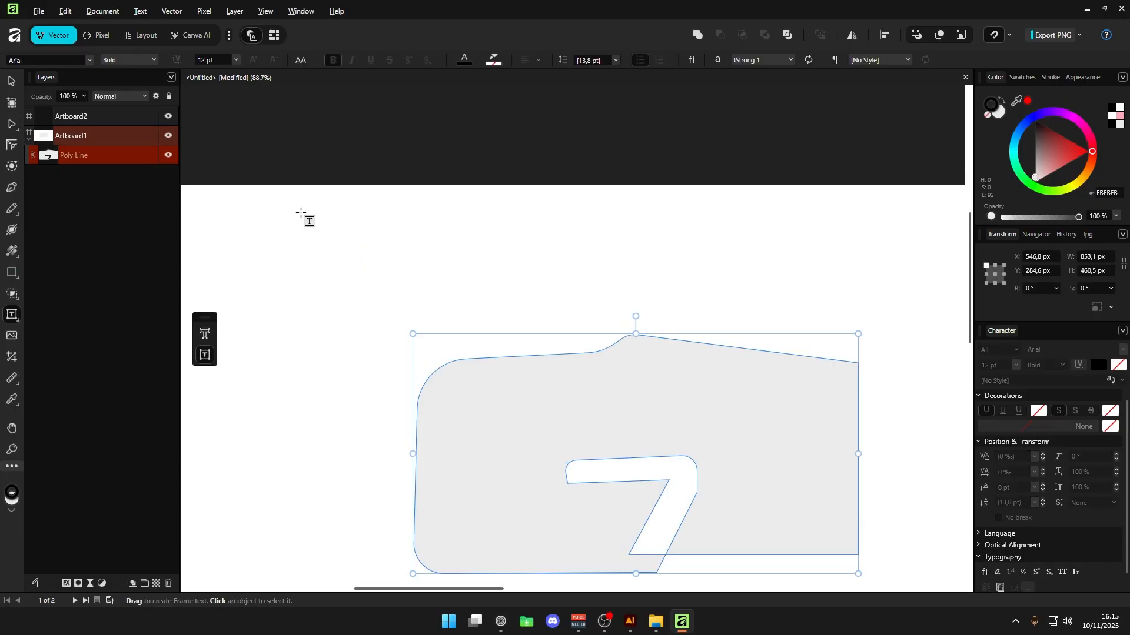
left_click_drag(301, 212, 566, 300)
type("asdasdasdads")
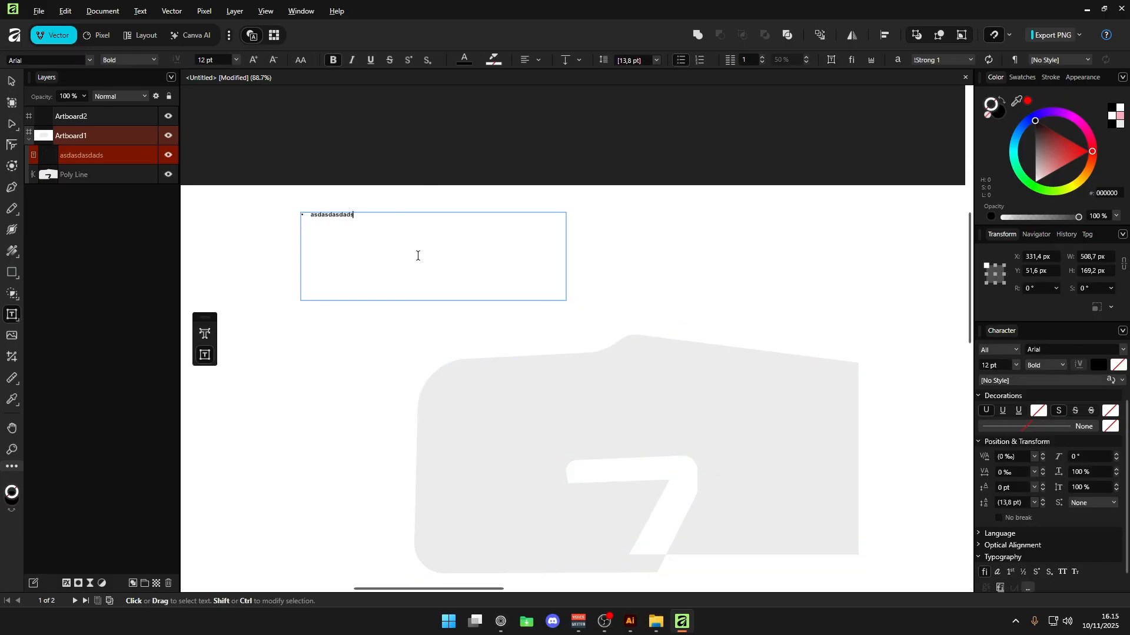
key("Escape")
left_click(680, 60)
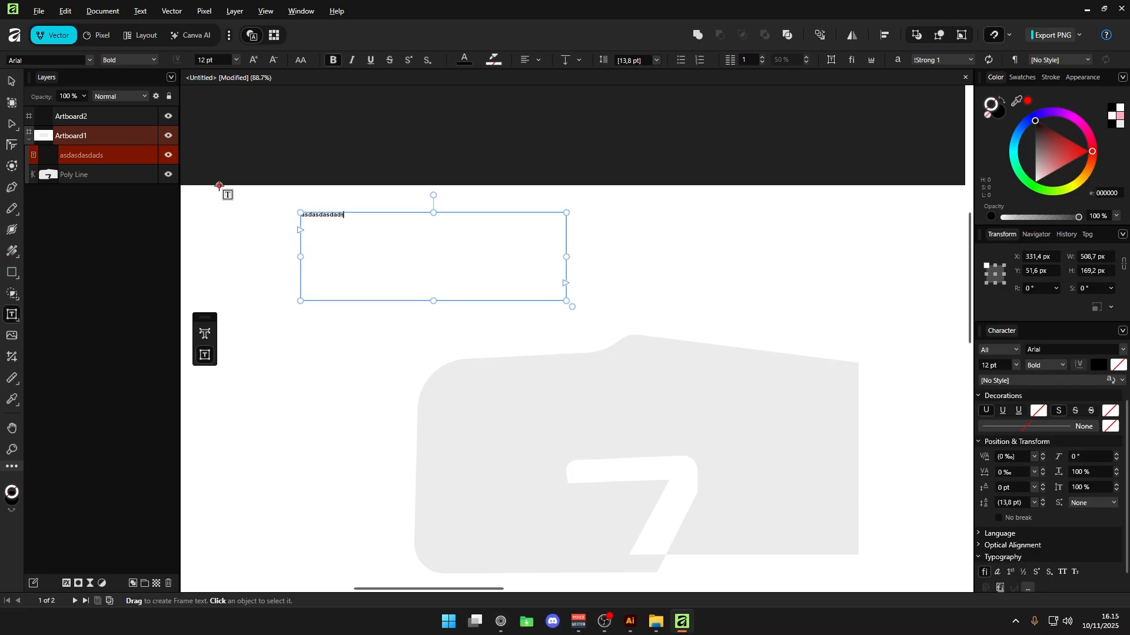
Delete the sample text frame and start an art text object about 197 pt in size near Artboard1's upper edge.
key("t")
key("Delete")
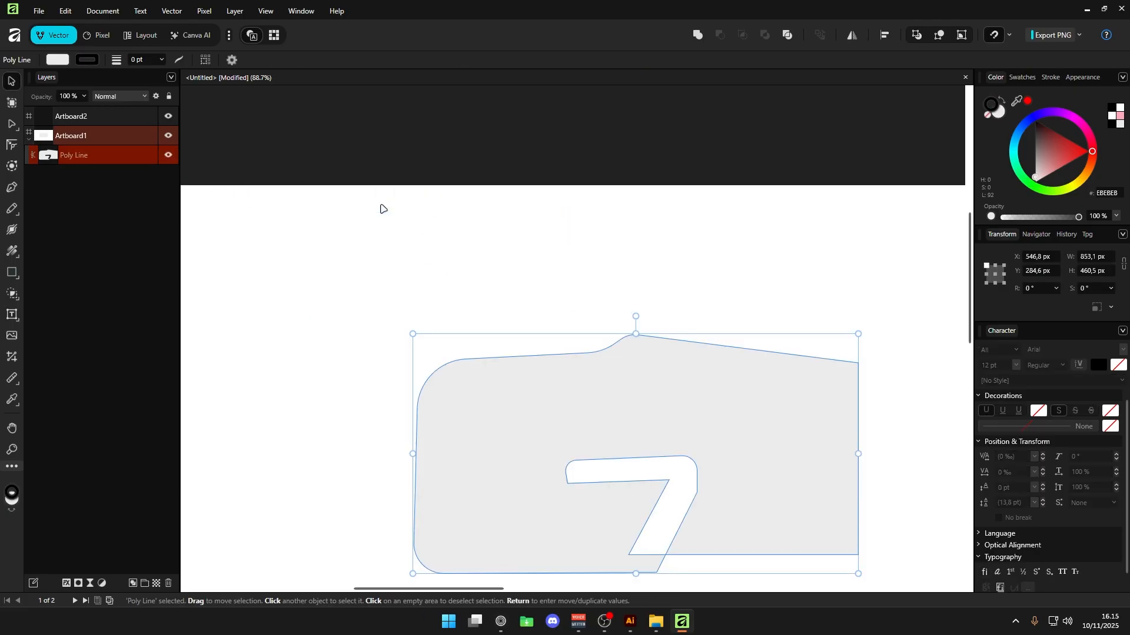
left_click_drag(278, 210, 381, 277)
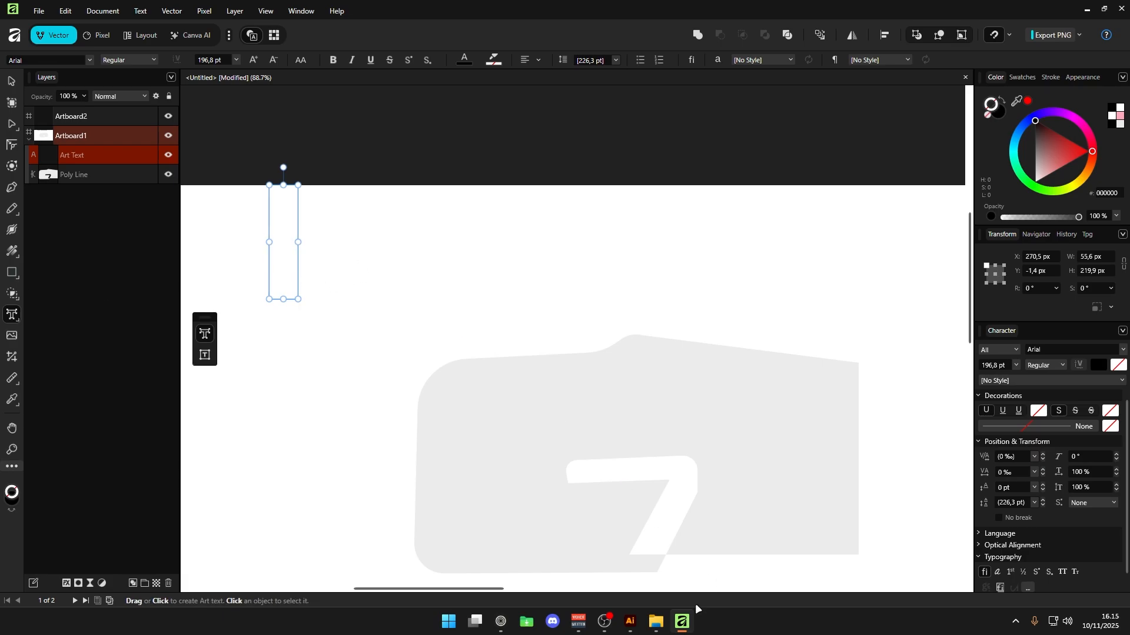
Switch to Illustrator and add a sample area text box near the artboard's upper edge with a line of point text beneath it.
key("alt+Tab")
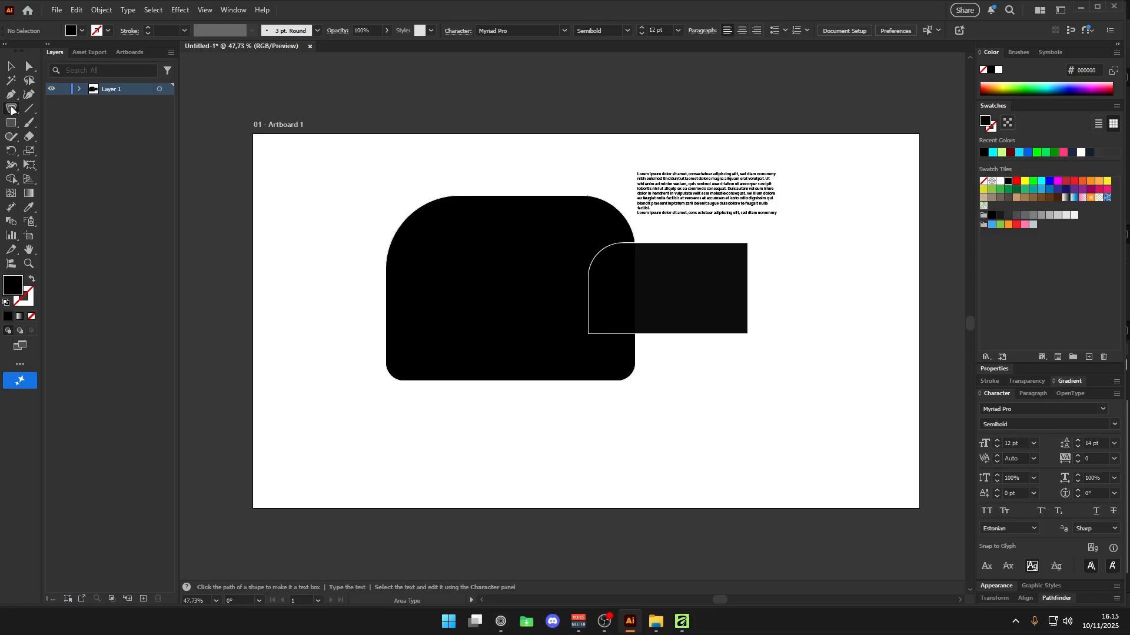
key("t")
left_click_drag(307, 144, 410, 186)
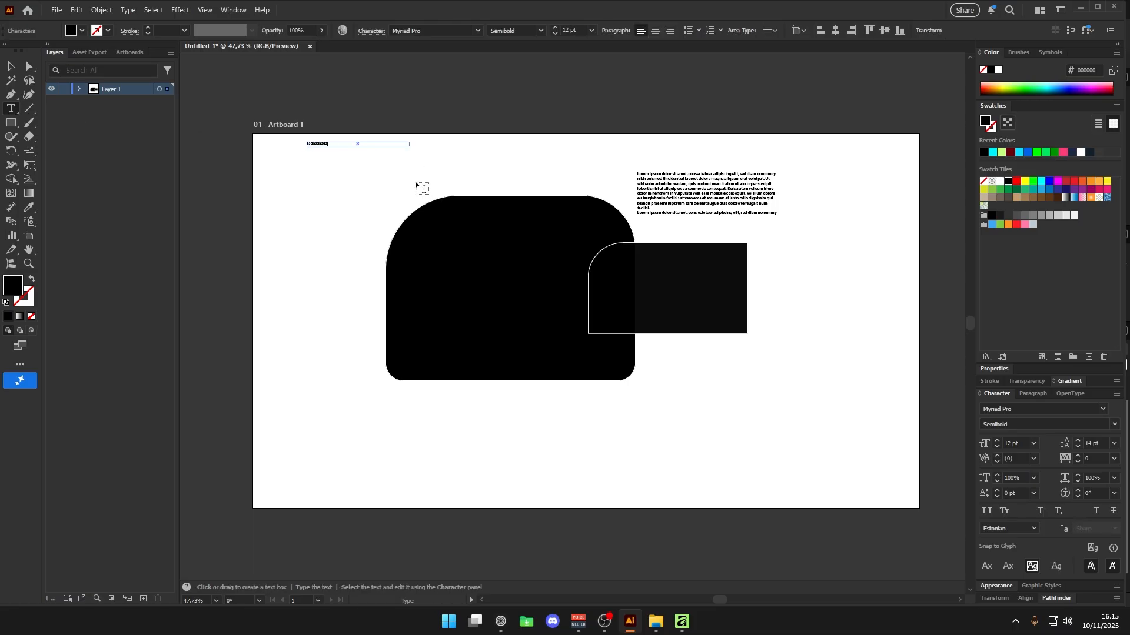
key("Escape")
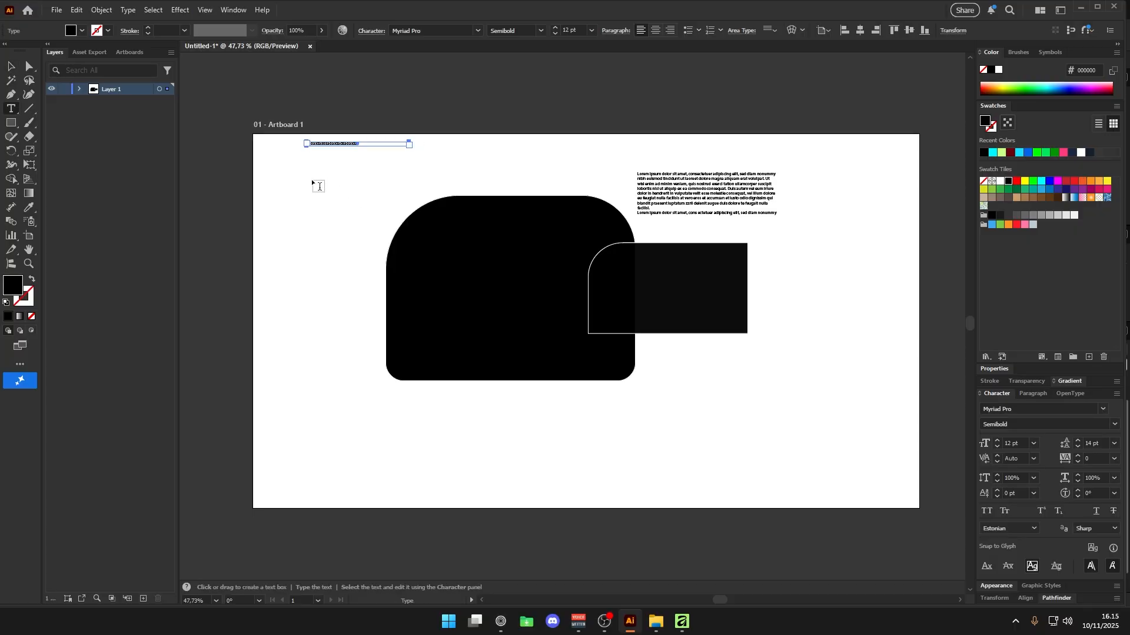
left_click(317, 184)
key("Escape")
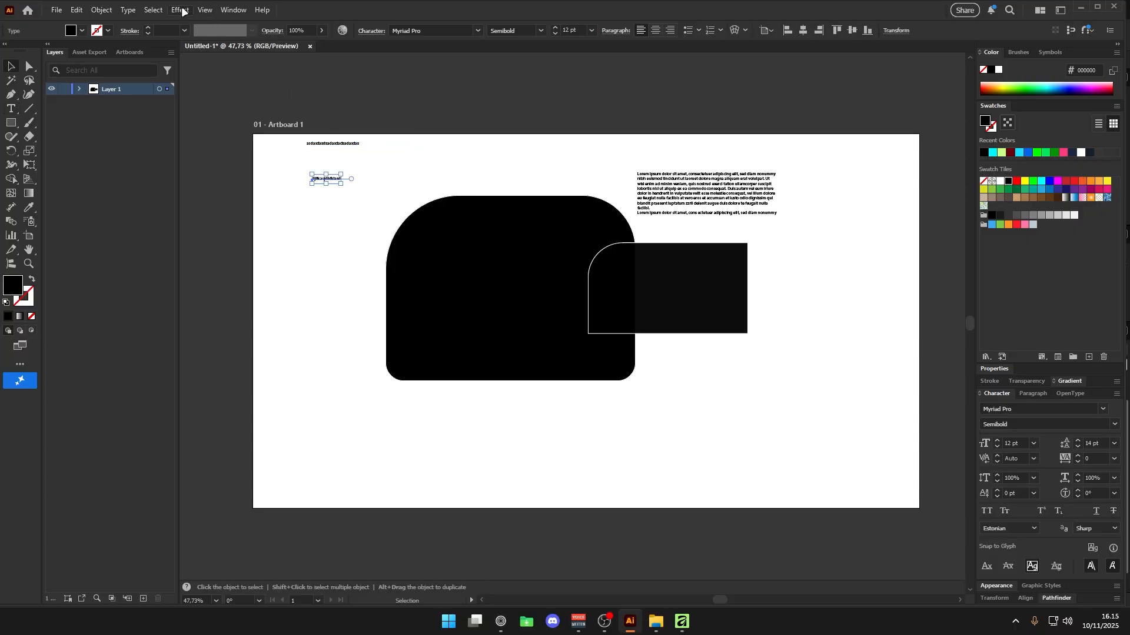
Examine the type conversion options for the sample point text and for the sample area text.
left_click(127, 10)
mouse_move(151, 39)
left_click(195, 99)
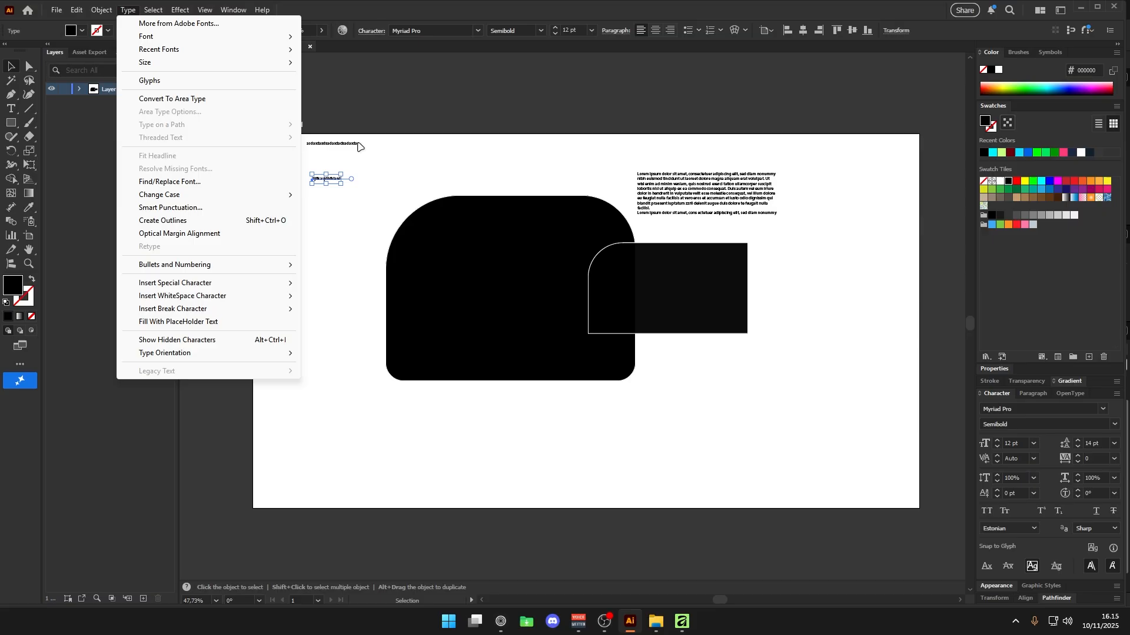
left_click(127, 10)
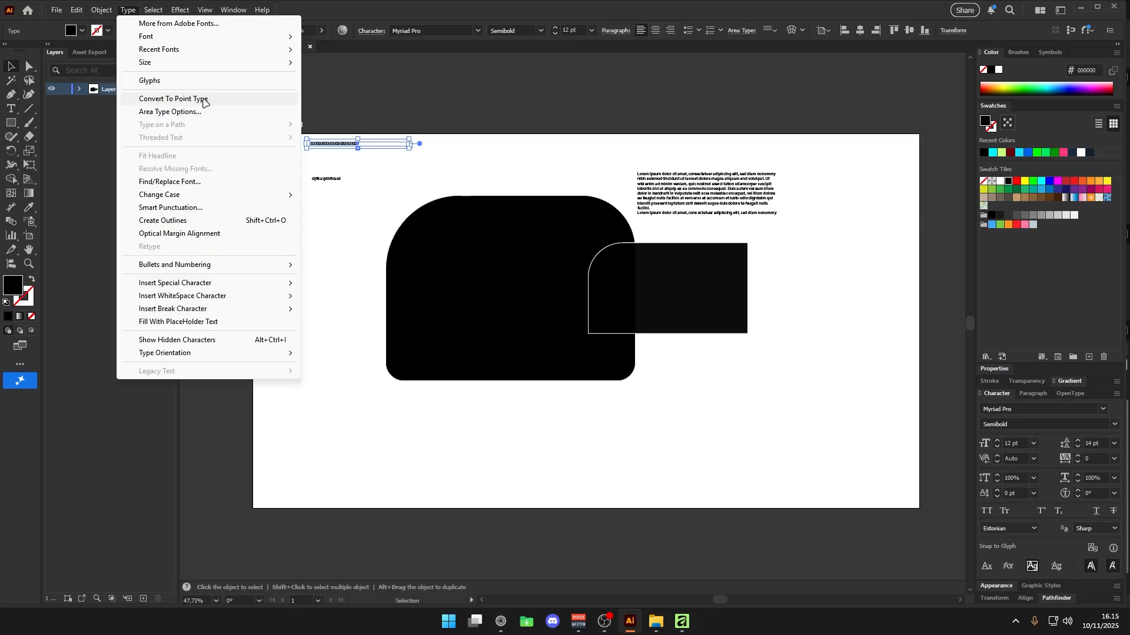
left_click(188, 99)
left_click(326, 178)
Switch back to Affinity, enter "asdasd" in the art text and position it above the grey shape.
key("alt+Tab")
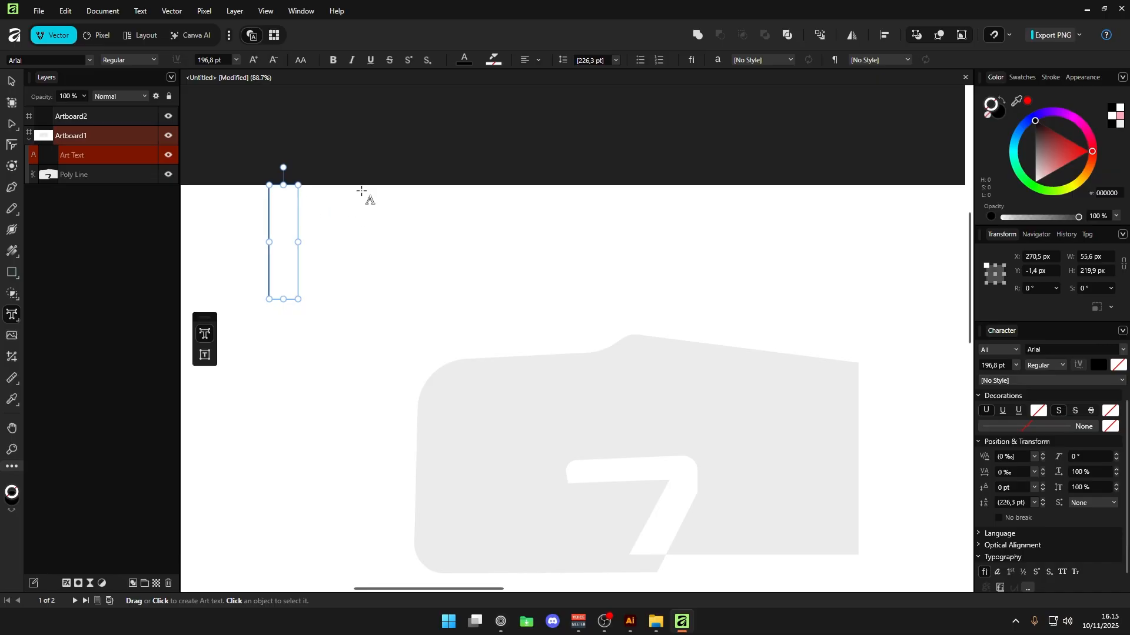
type("asdasd")
left_click(15, 81)
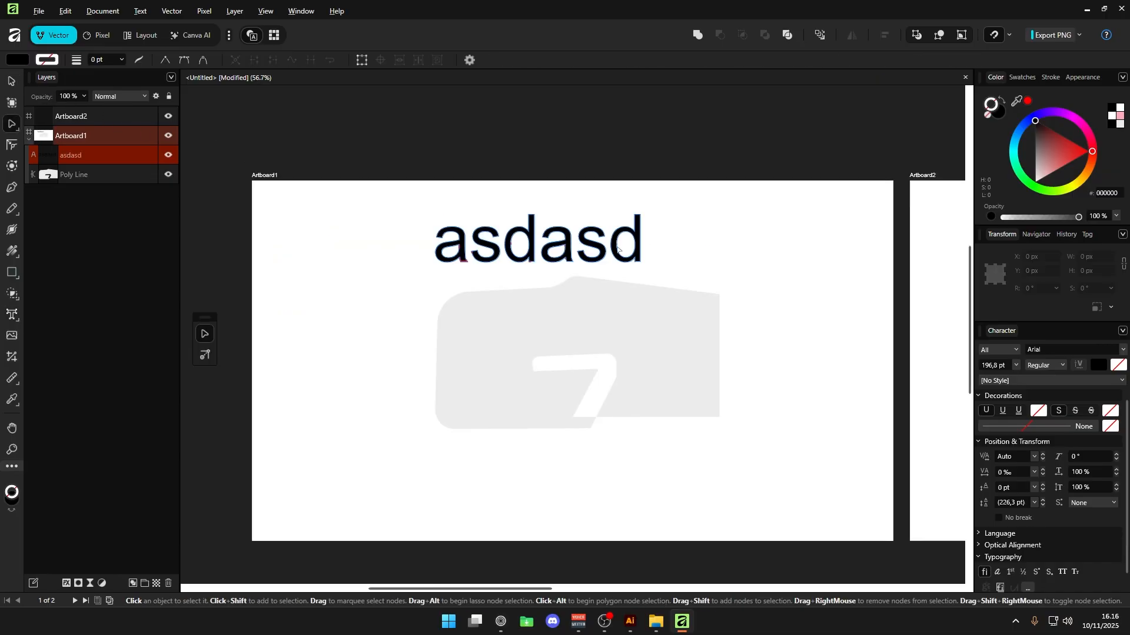
scroll(618, 250, "up", 3)
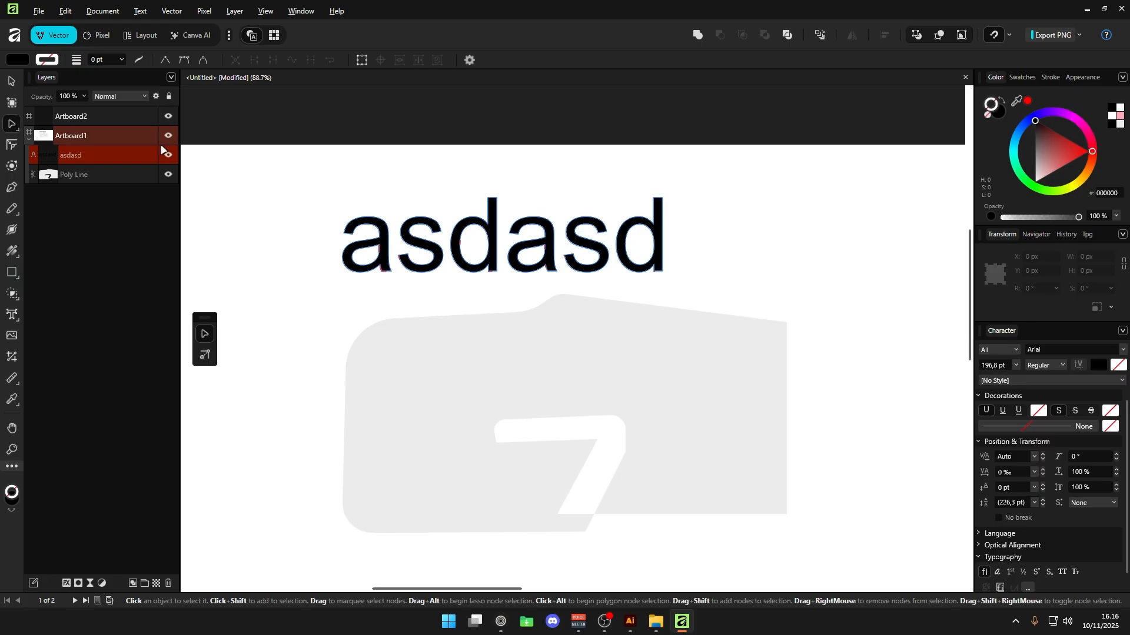
key("v")
left_click_drag(532, 223, 495, 226)
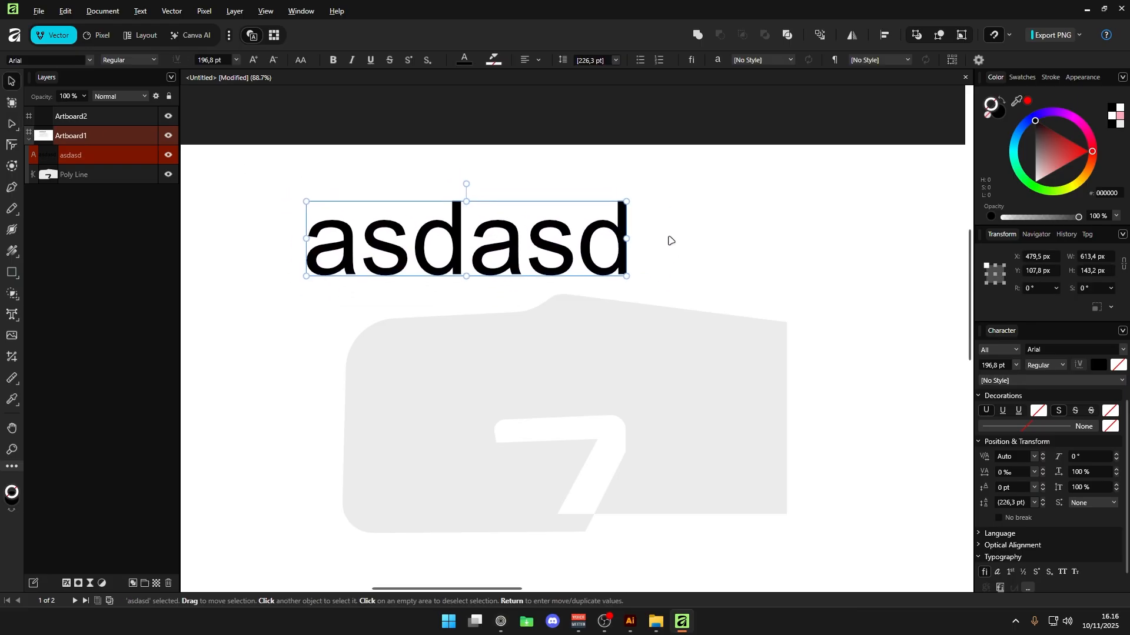
Enlarge the "asdasd" text to about 200 pt and nudge it slightly upward.
left_click(670, 240)
key("a")
key("v")
left_click(623, 234)
left_click_drag(597, 240, 628, 234)
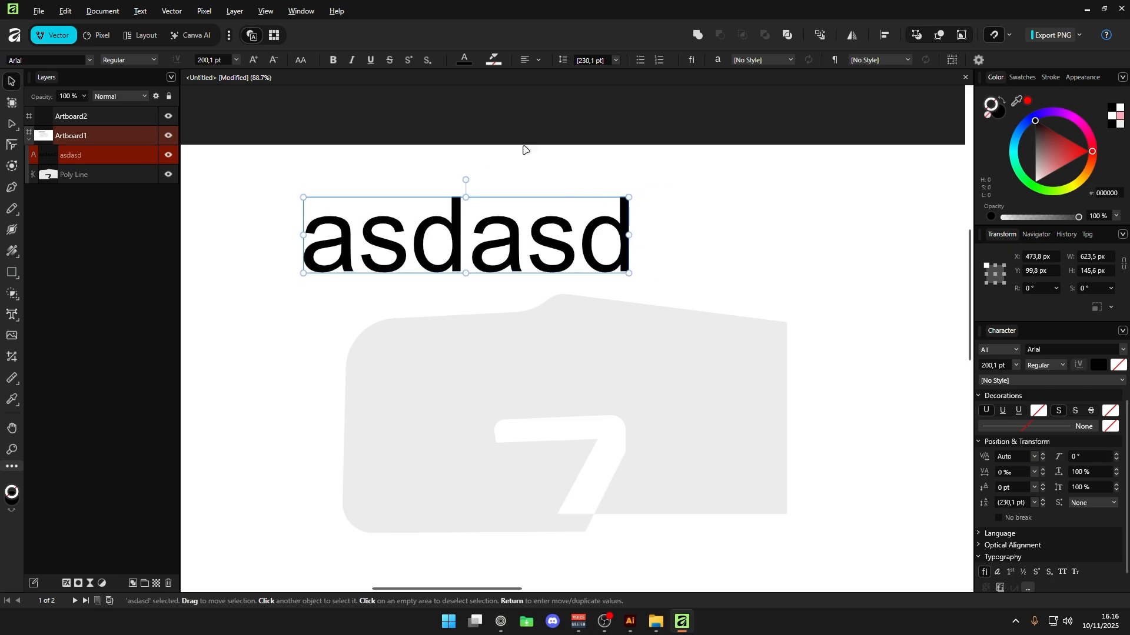
Make the "asdasd" text bold and try to switch its font to Inter.
key("ctrl+b")
left_click(64, 61)
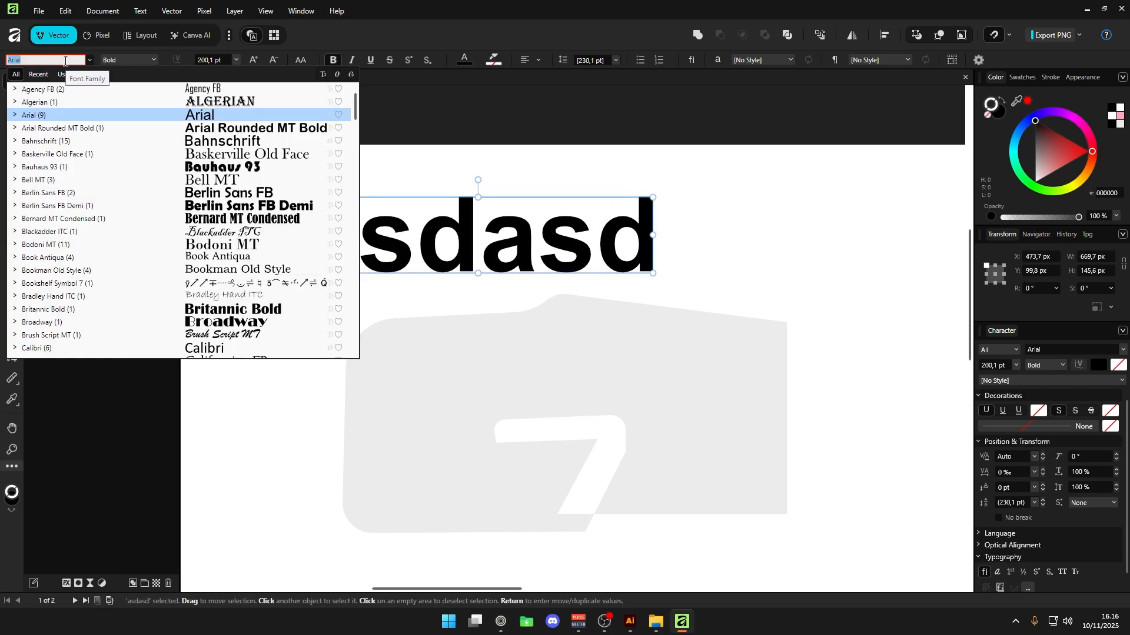
scroll(94, 90, "down", 1)
type("inter")
left_click(90, 60)
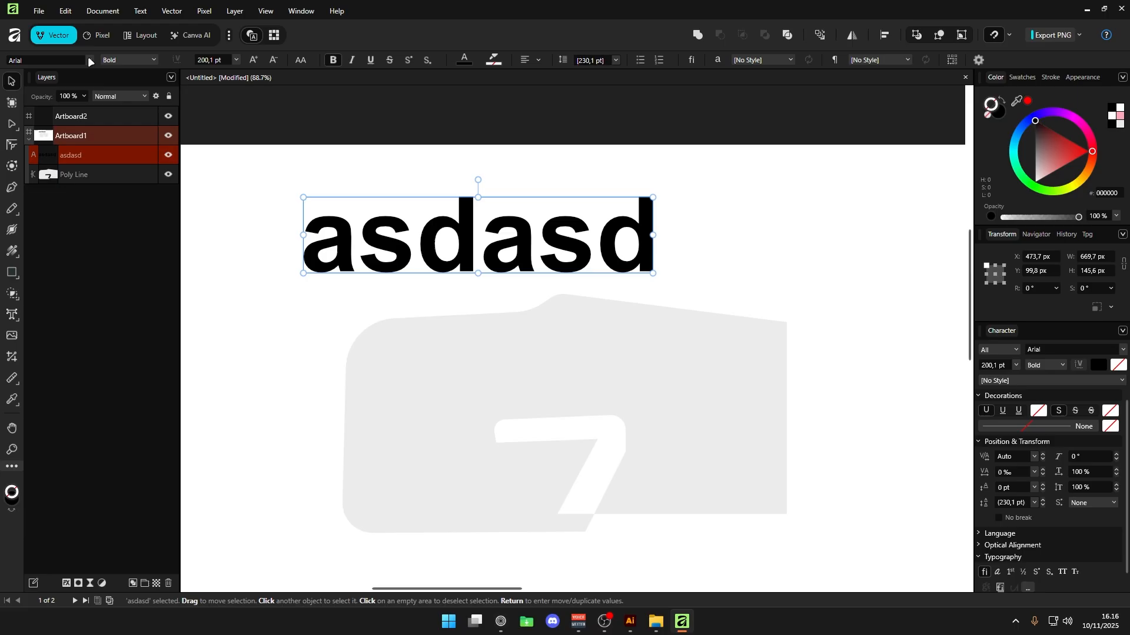
Set the font of the "asdasd" text to Dubai.
left_click(90, 61)
key("BackSpace")
scroll(89, 156, "down", 12)
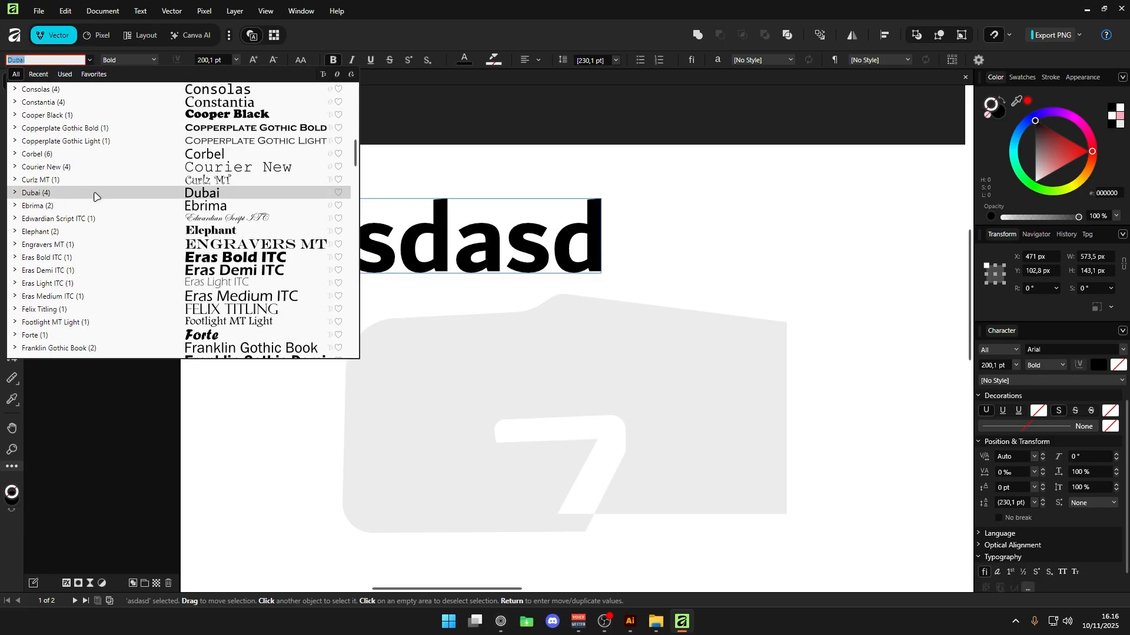
left_click(94, 194)
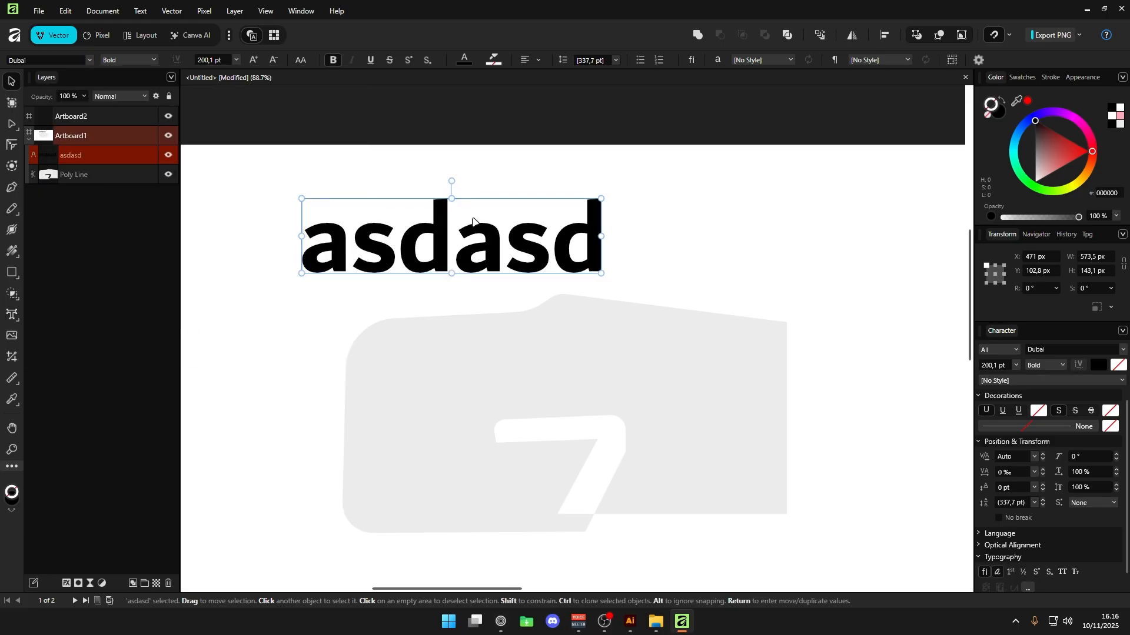
Browse the font previews on the "asdasd" text and apply the Chiller font.
left_click(88, 61)
scroll(100, 248, "down", 20)
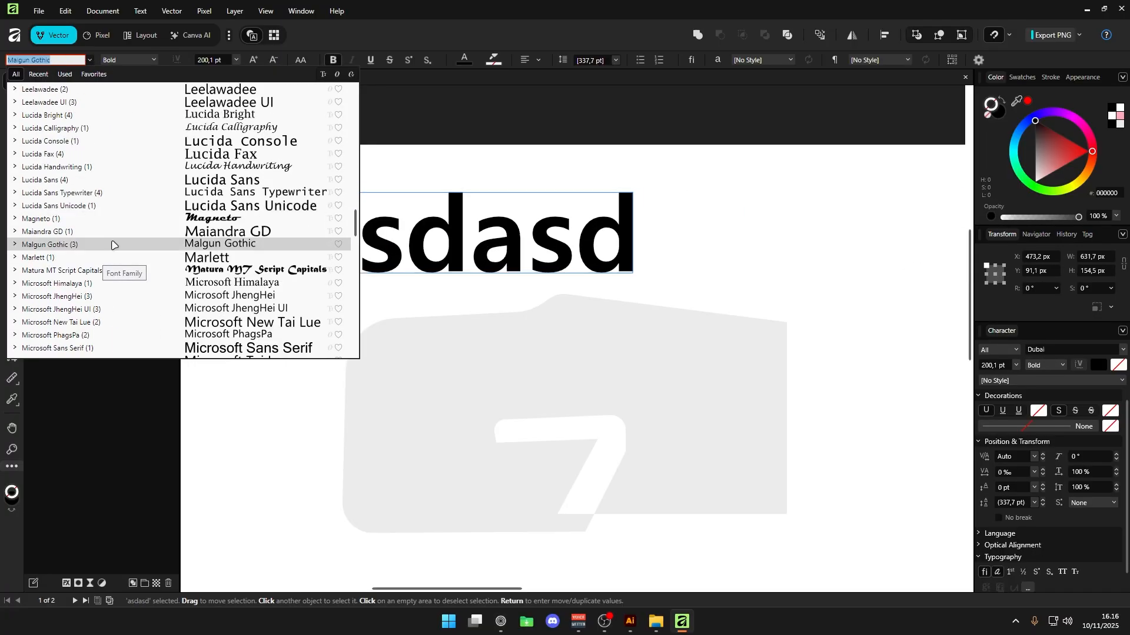
scroll(105, 260, "down", 11)
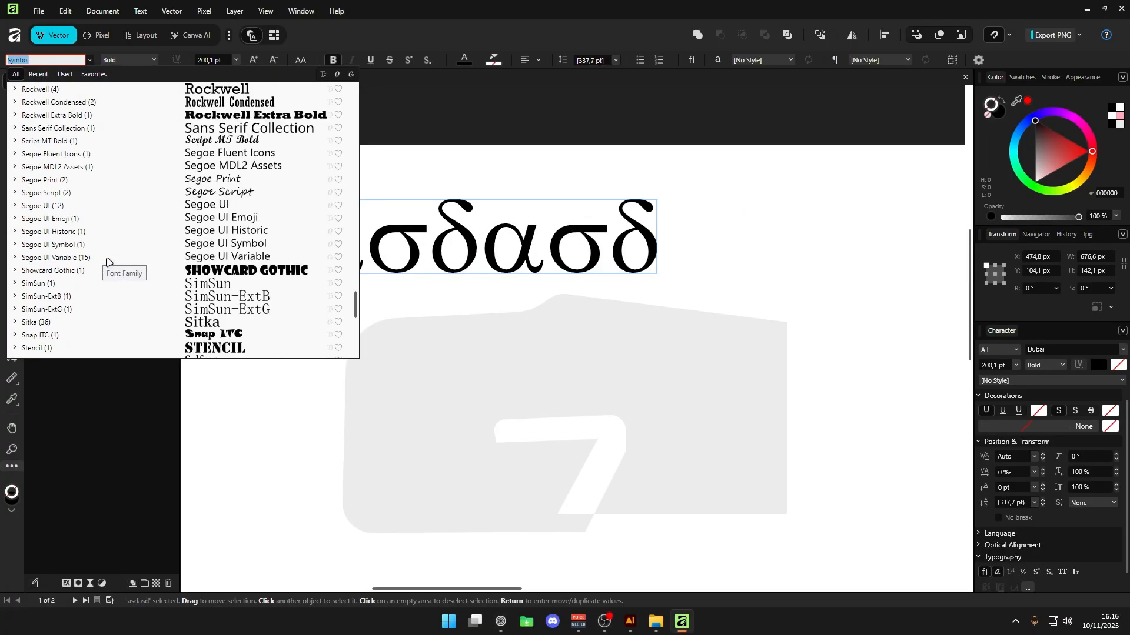
scroll(103, 262, "up", 11)
scroll(103, 259, "up", 20)
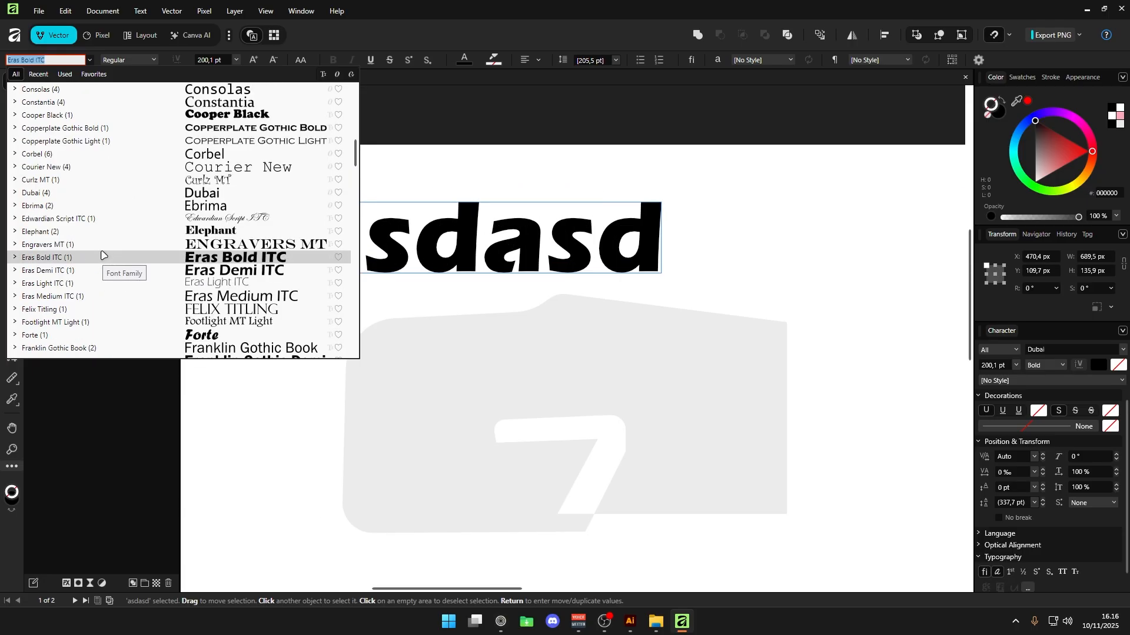
scroll(101, 256, "up", 6)
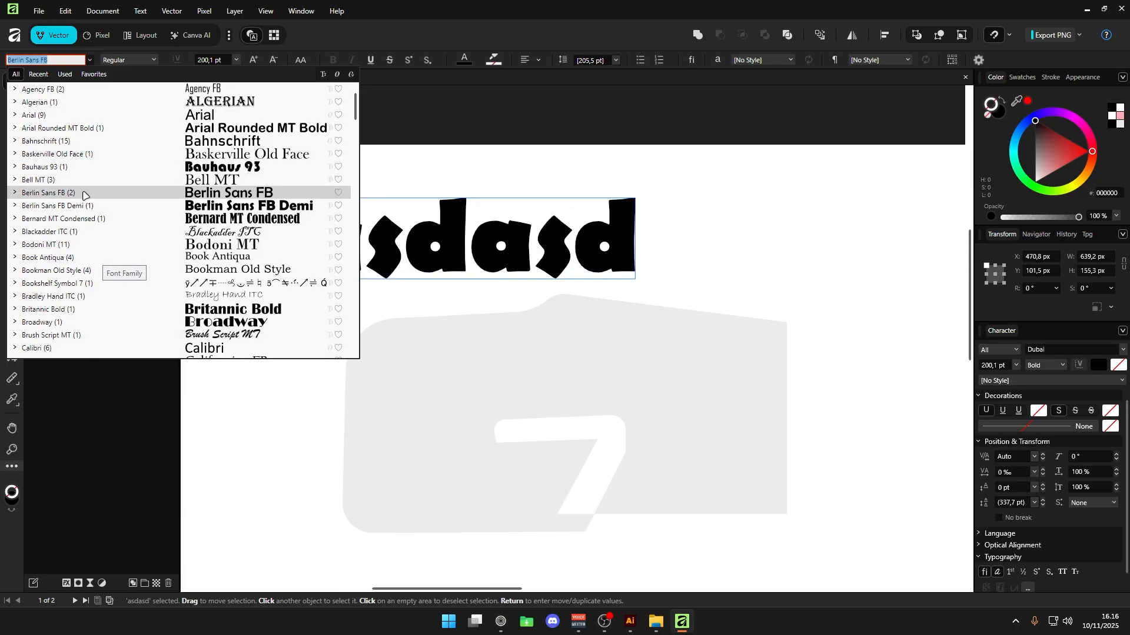
scroll(106, 241, "down", 8)
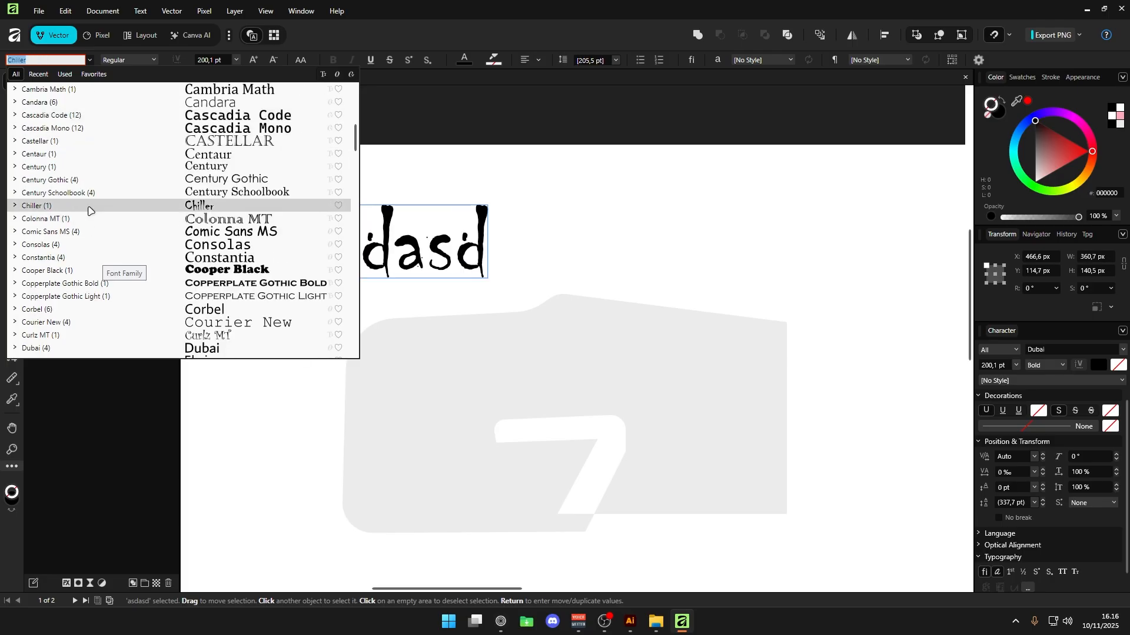
left_click(88, 211)
Move the "asdasd" text sideways to about X 673 px and change its font from Chiller to Dubai.
left_click_drag(423, 244, 533, 242)
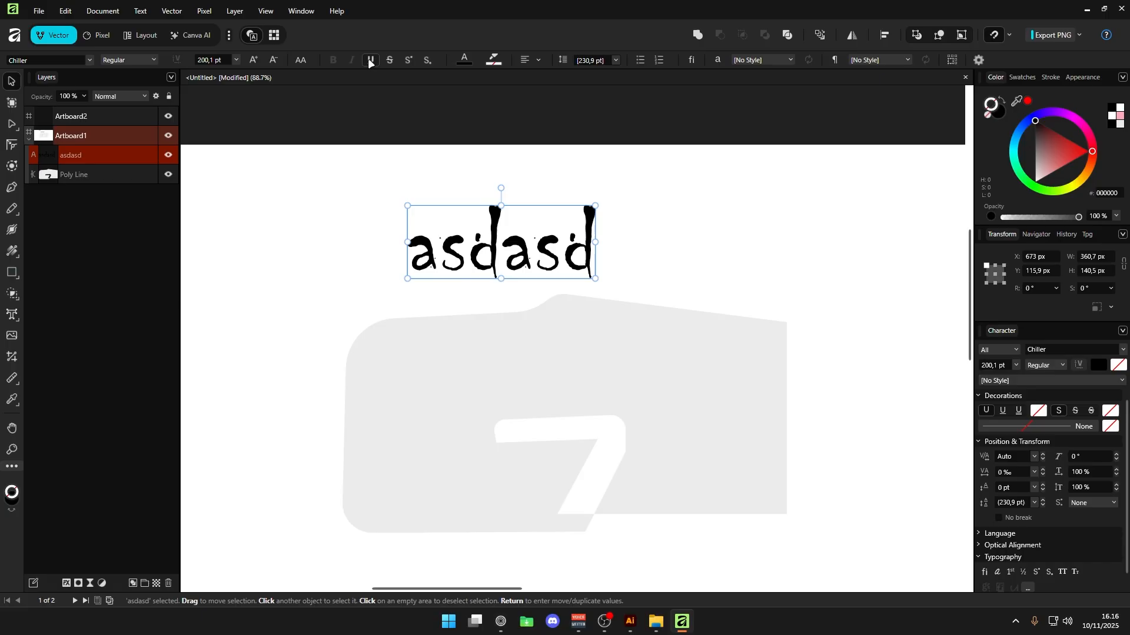
left_click(89, 60)
left_click(120, 60)
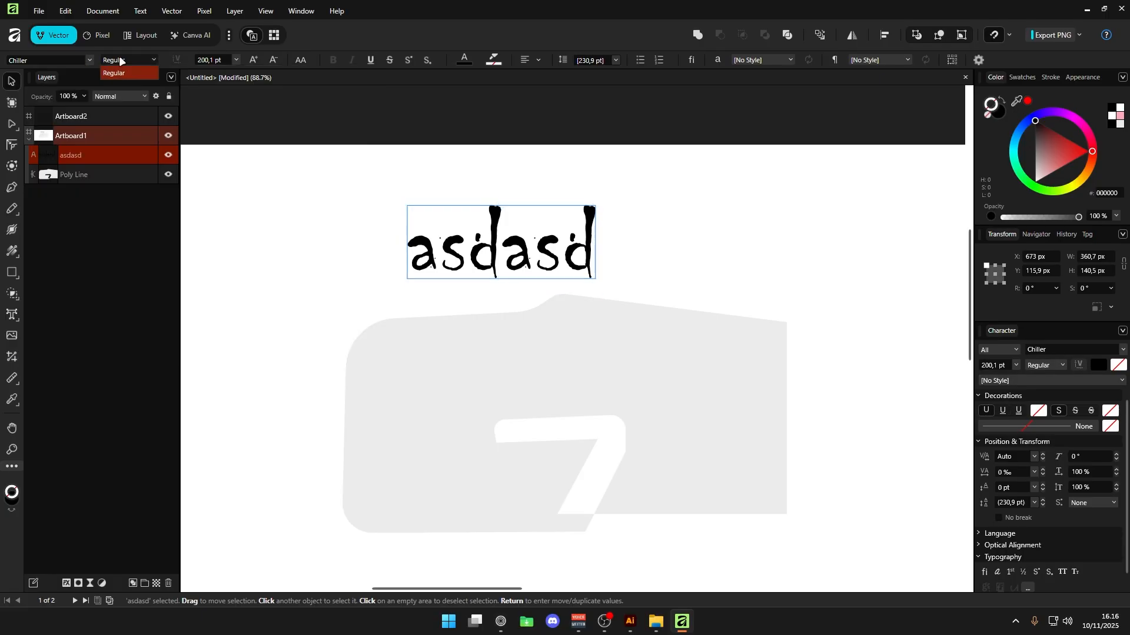
left_click(89, 60)
scroll(88, 224, "down", 6)
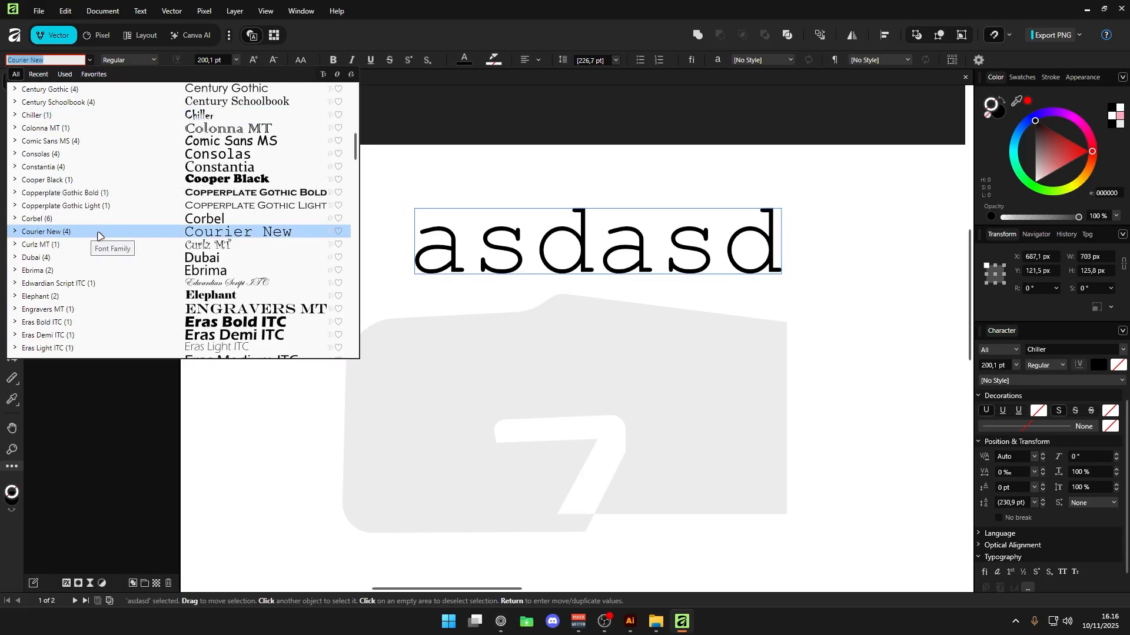
left_click(82, 257)
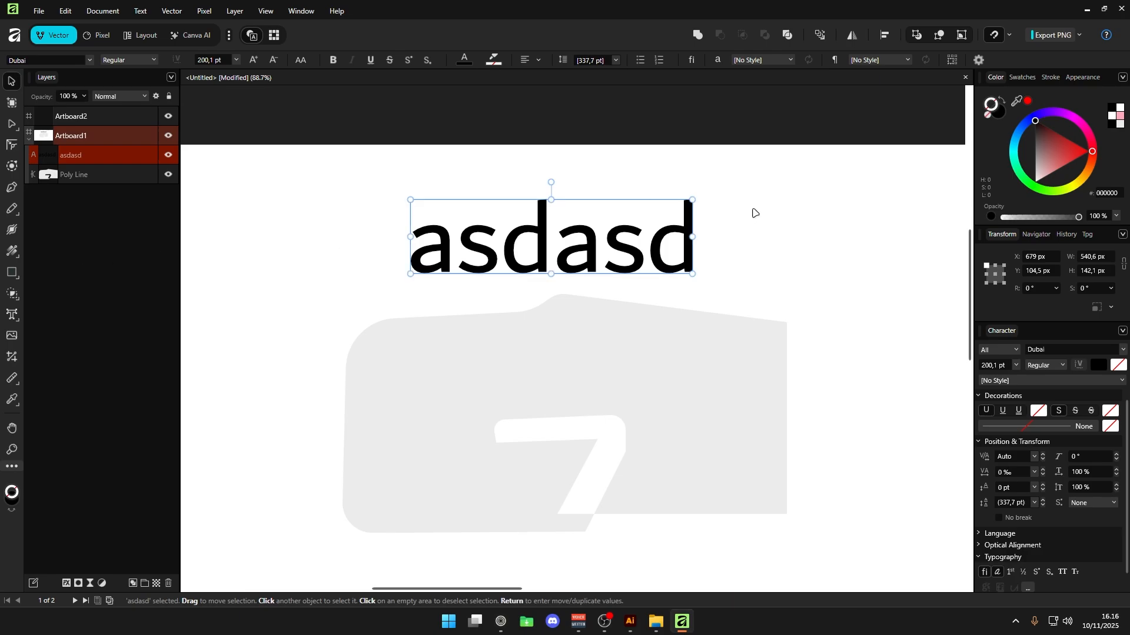
Replace the art text's wording with "TEST" and set its font style to Bold.
double_click(442, 236)
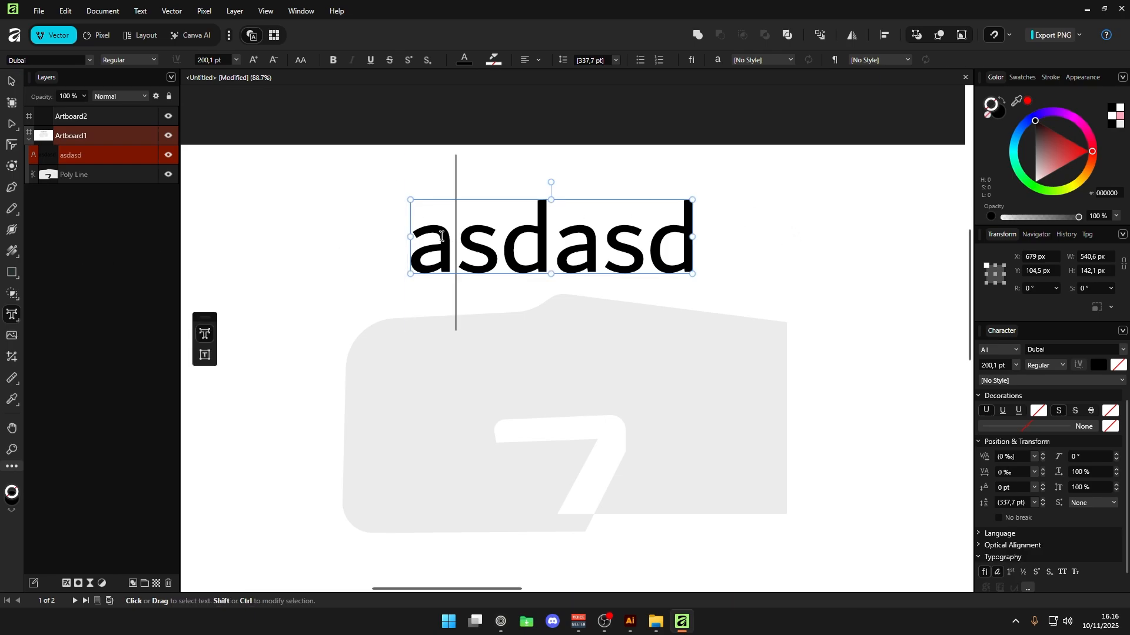
key("ctrl+a")
type("TEST")
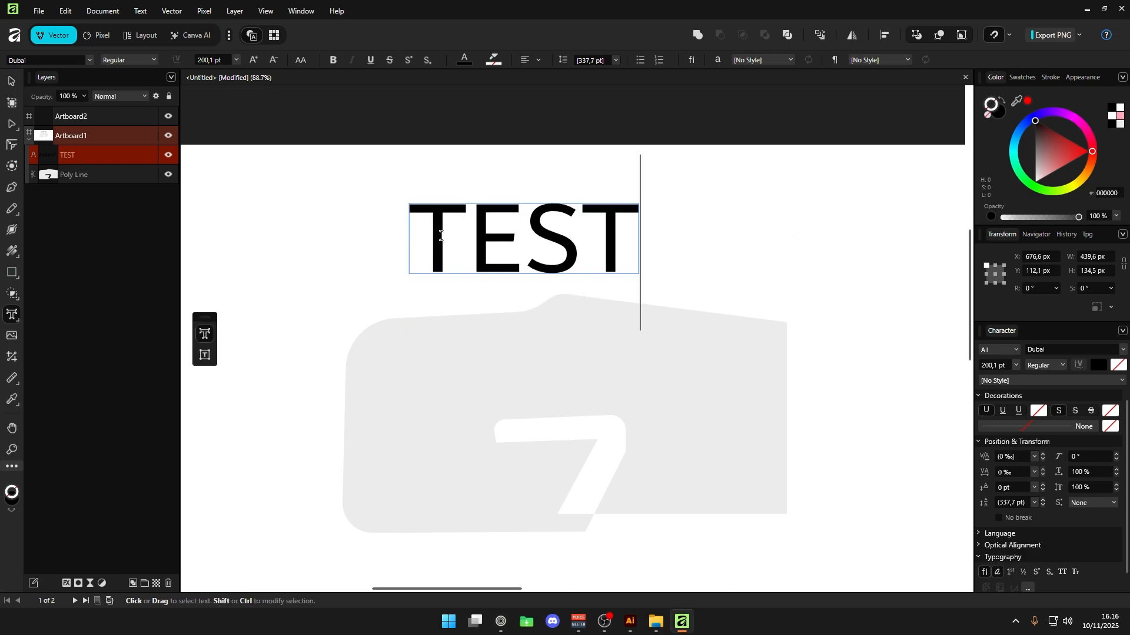
key("Escape")
key("ctrl+b")
left_click(139, 59)
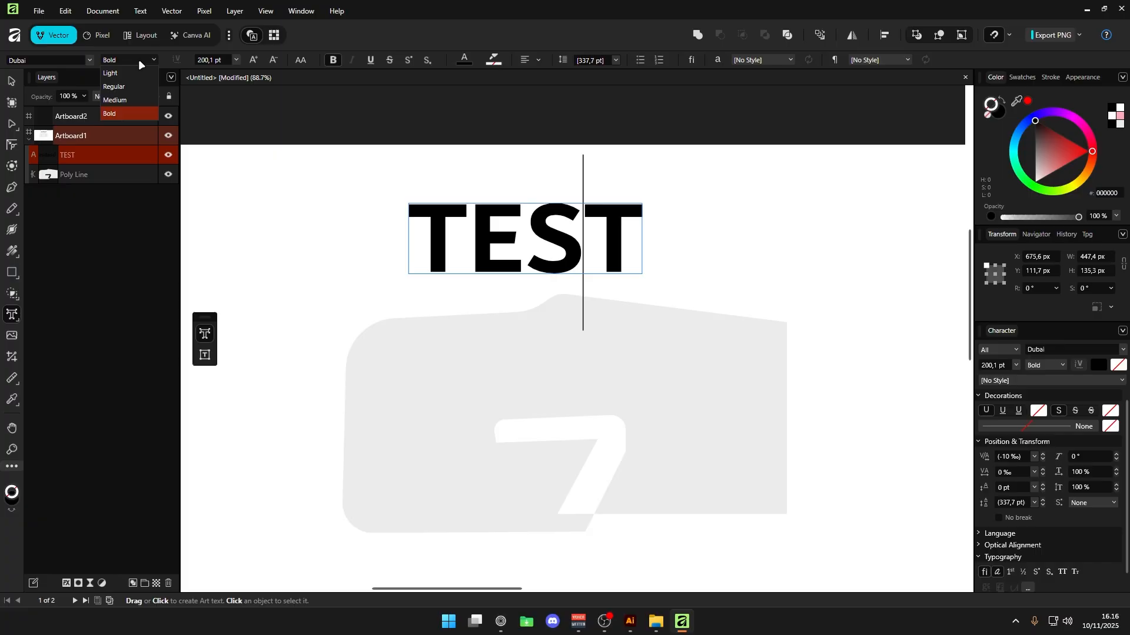
left_click(131, 110)
Scale the TEST text down to about 117 pt and place it on the grey shape above the white 7.
left_click(12, 81)
left_click(373, 174)
left_click(543, 237)
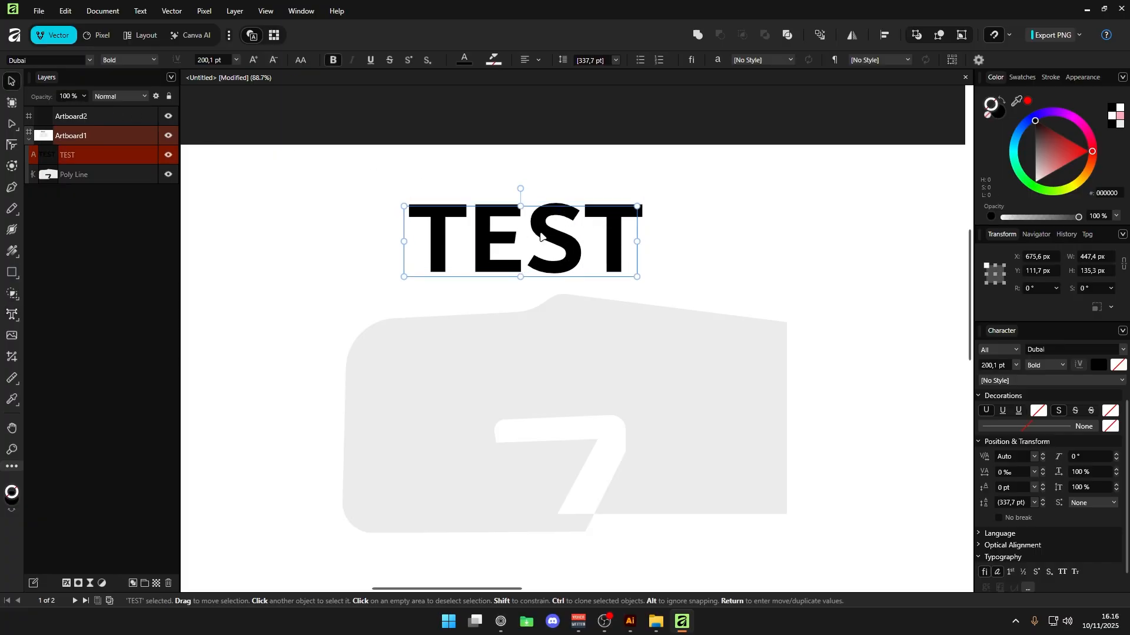
left_click(718, 282)
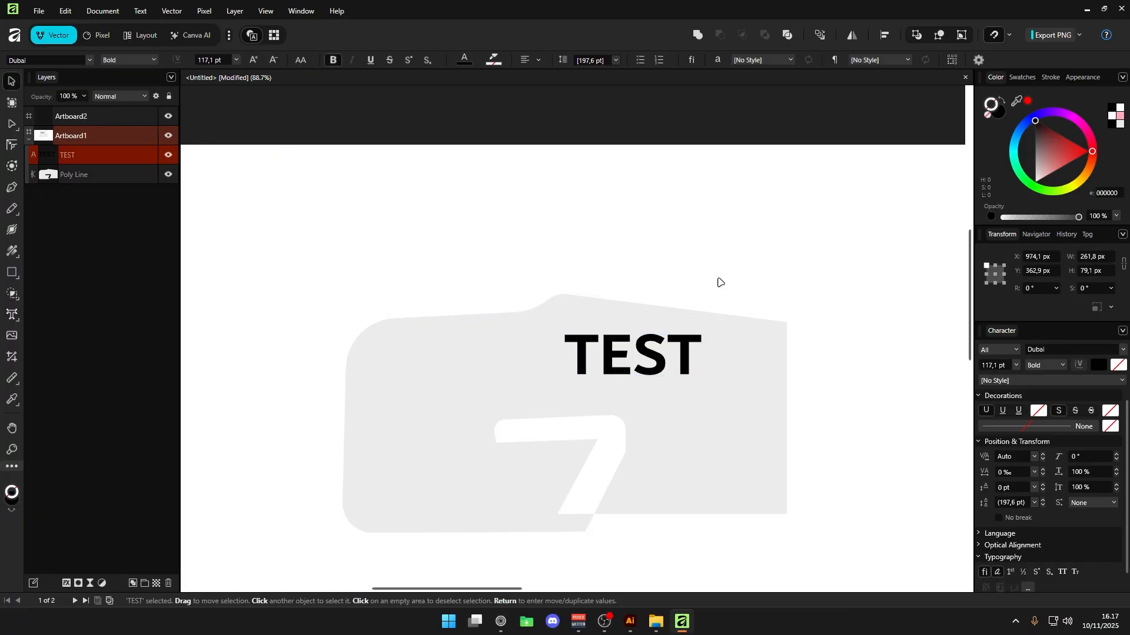
left_click(689, 350)
scroll(702, 369, "up", 2)
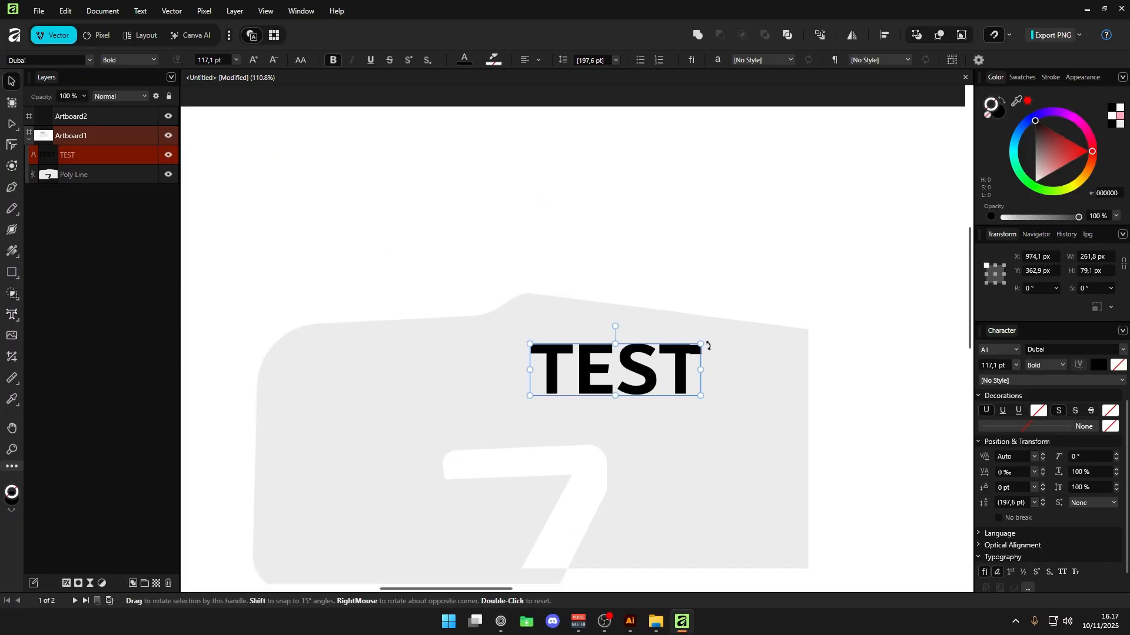
Split the TEST text and the grey shape into separate pieces with the Shape Builder.
left_click(668, 370, "shift")
key("s")
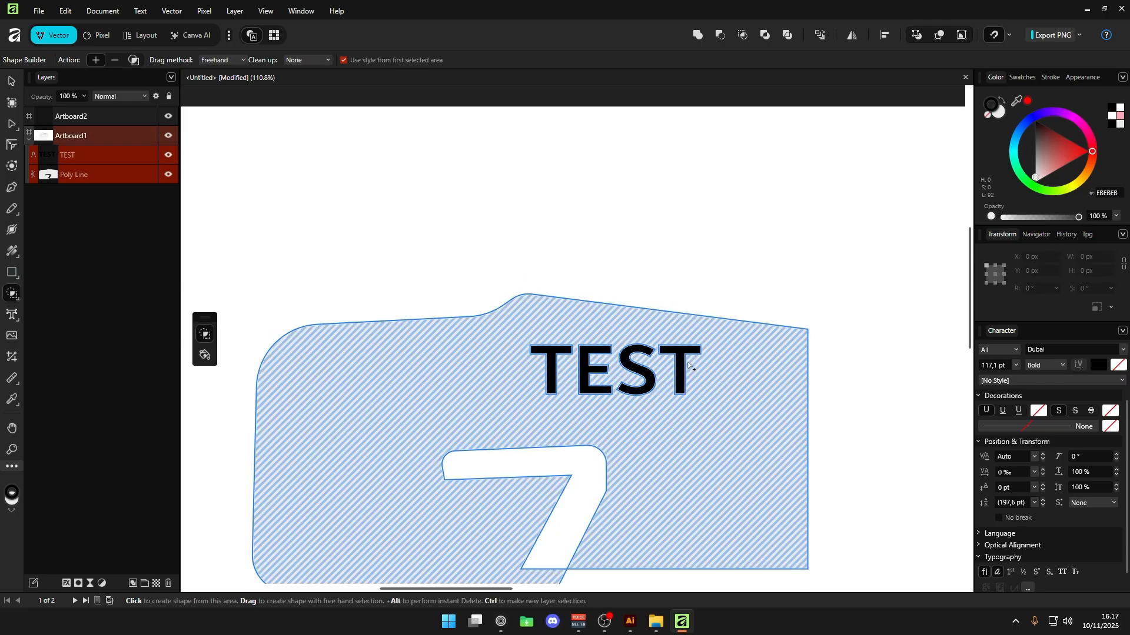
left_click(693, 367)
key("v")
left_click(705, 262)
left_click_drag(734, 286, 709, 266)
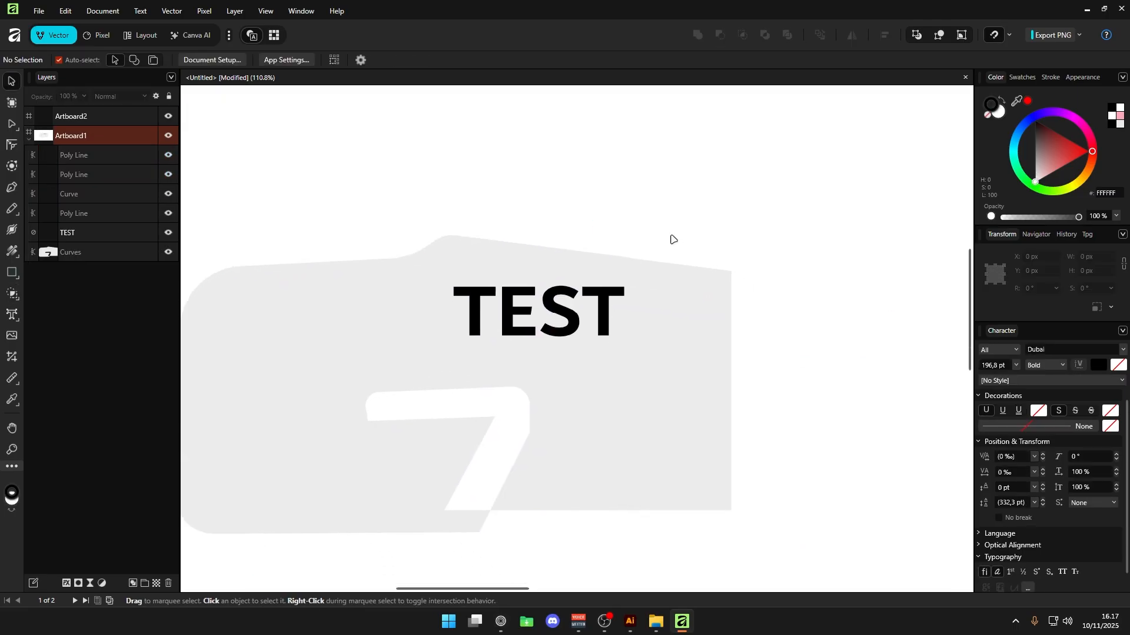
scroll(535, 303, "up", 2)
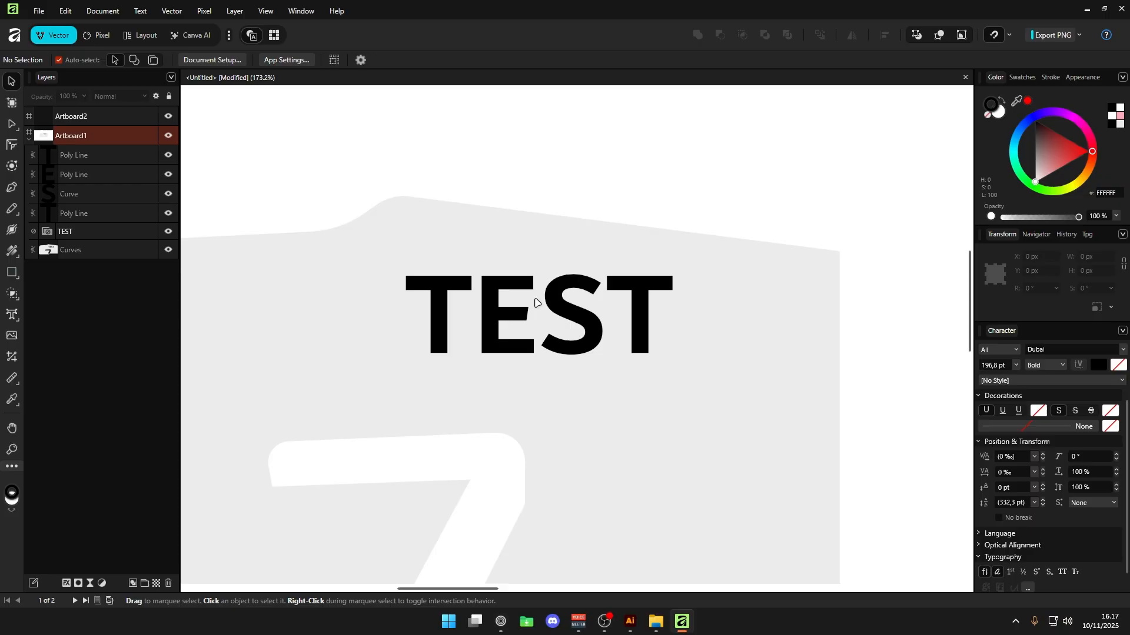
Select the individual TEST letters to examine how the Shape Builder separated them from the grey shape.
left_click_drag(745, 193, 380, 366)
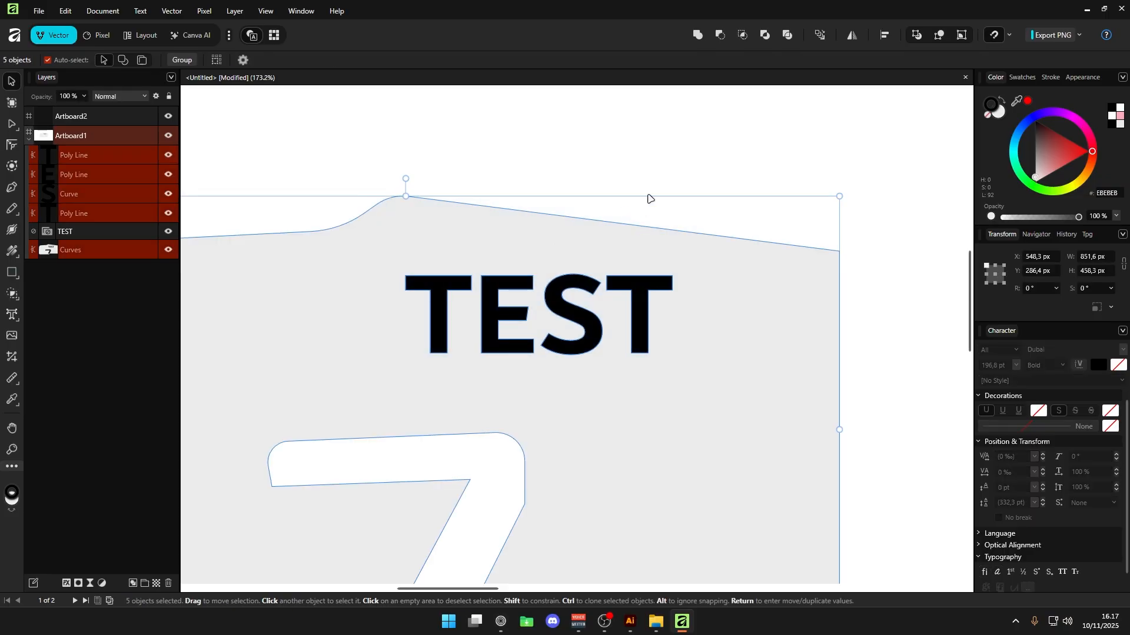
left_click(649, 199)
left_click(506, 285)
left_click(587, 174)
left_click(469, 285)
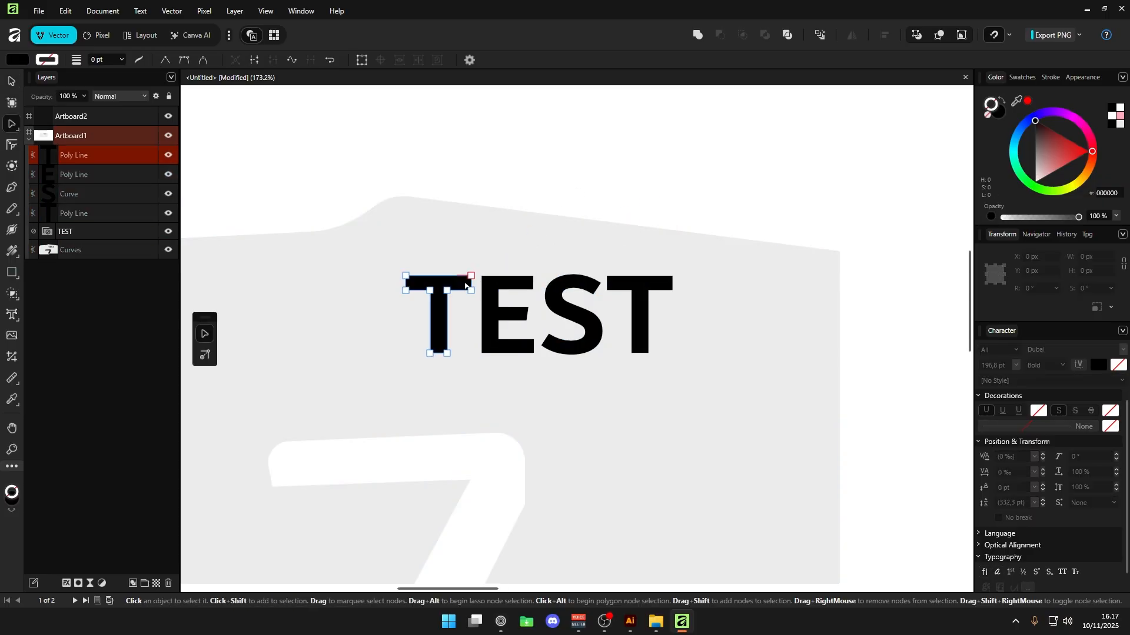
left_click(506, 285)
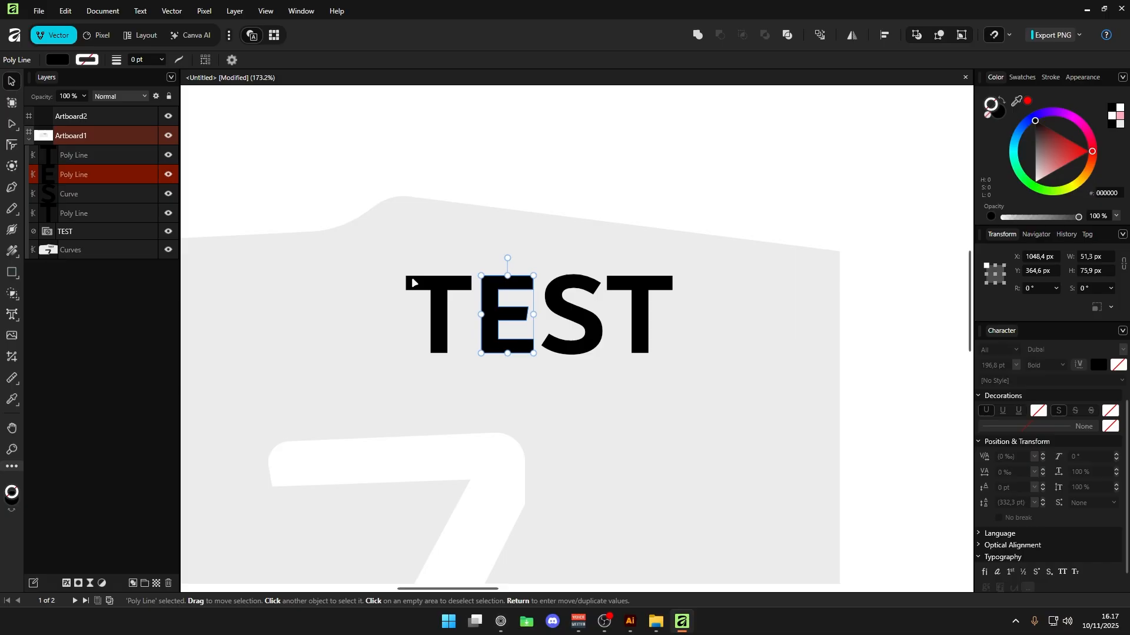
left_click(86, 158)
left_click(500, 284, "shift")
left_click(567, 284, "shift")
left_click(624, 285, "shift")
left_click(606, 191)
key("a")
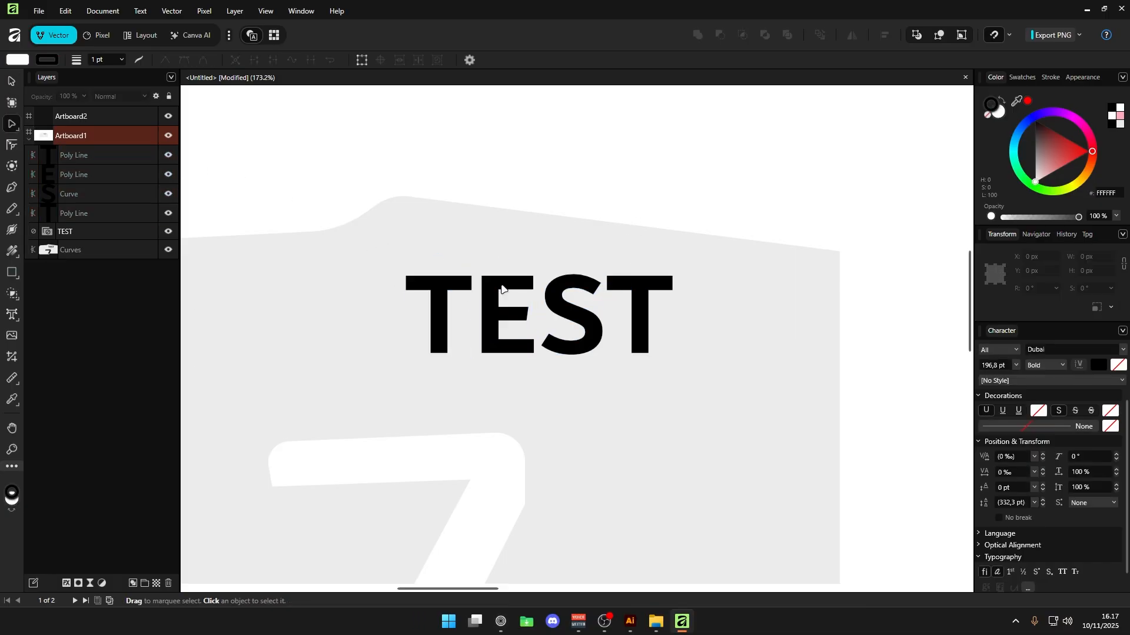
Delete the four black letter shapes of TEST from the grey shape.
key("v")
left_click(438, 284)
left_click(507, 284, "shift")
left_click(570, 284, "shift")
left_click(644, 283, "shift")
key("Delete")
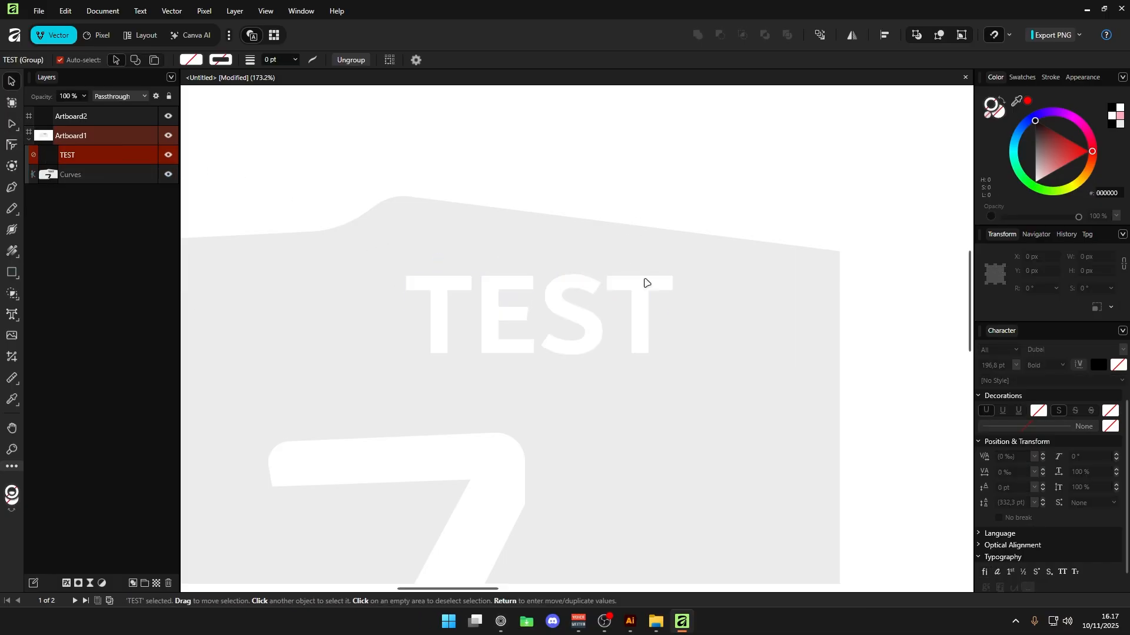
Fill the cut-out grey shape with red FF0000.
left_click(529, 269)
left_click(1027, 101)
left_click(729, 211)
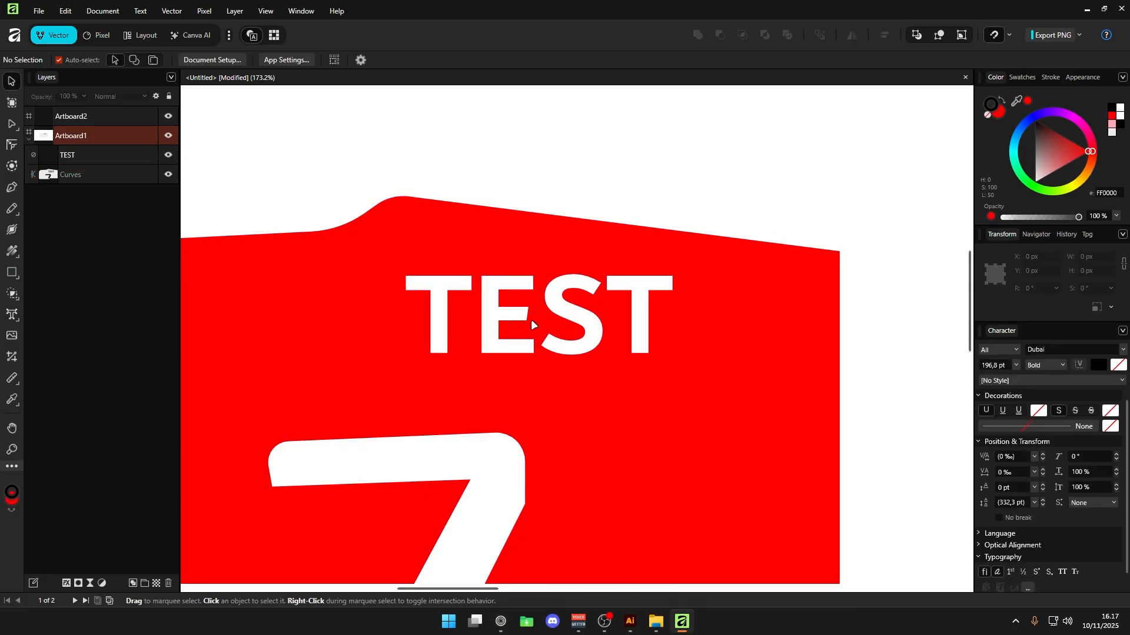
Switch to Illustrator and add white TEST point text on the black rounded shape, scaled up to about 72 pt.
left_click(637, 619)
scroll(494, 244, "up", 2)
key("t")
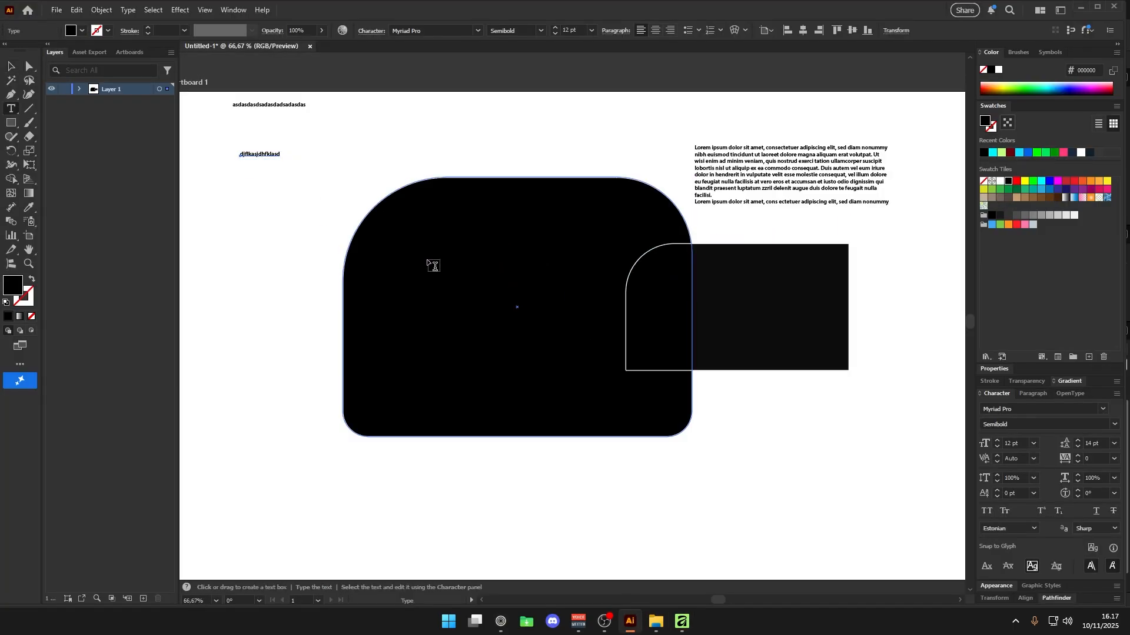
left_click(430, 262)
type("TEST")
key("Escape")
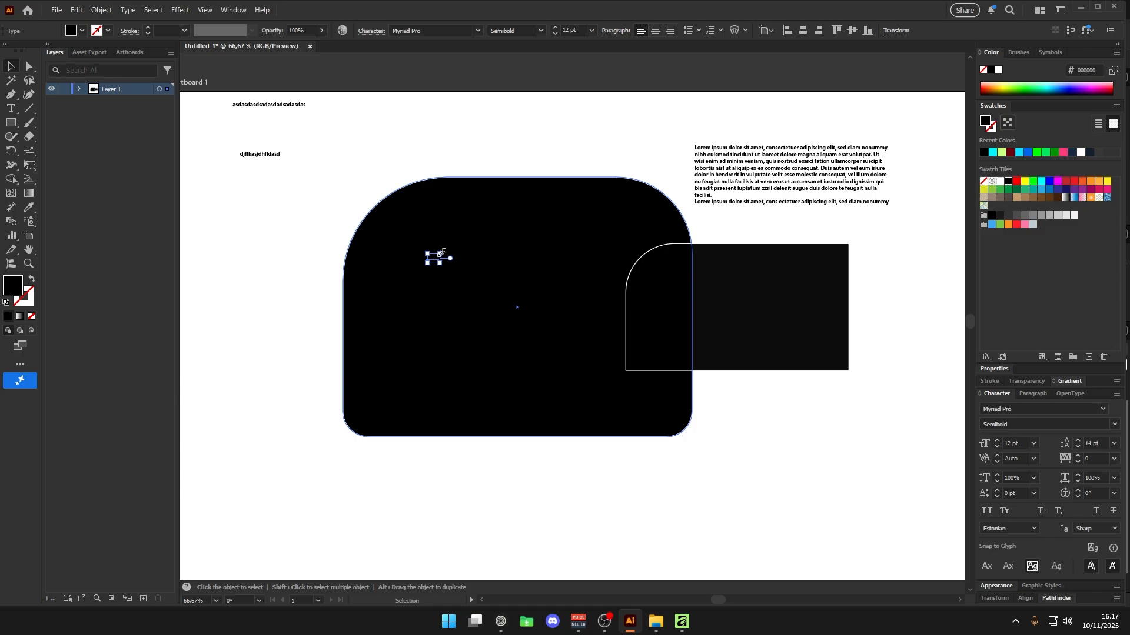
left_click_drag(440, 254, 485, 295)
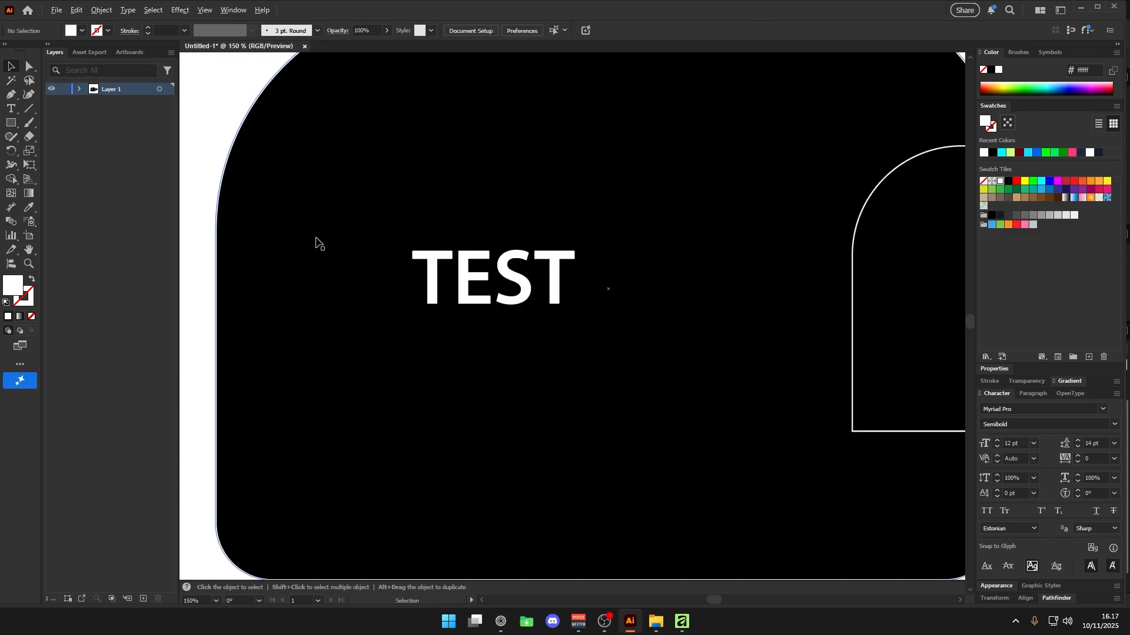
scroll(316, 243, "down", 1)
Try to cut the live TEST text out of the black shape with the Shape Builder.
key("ctrl+a")
scroll(417, 257, "up", 1)
key("s")
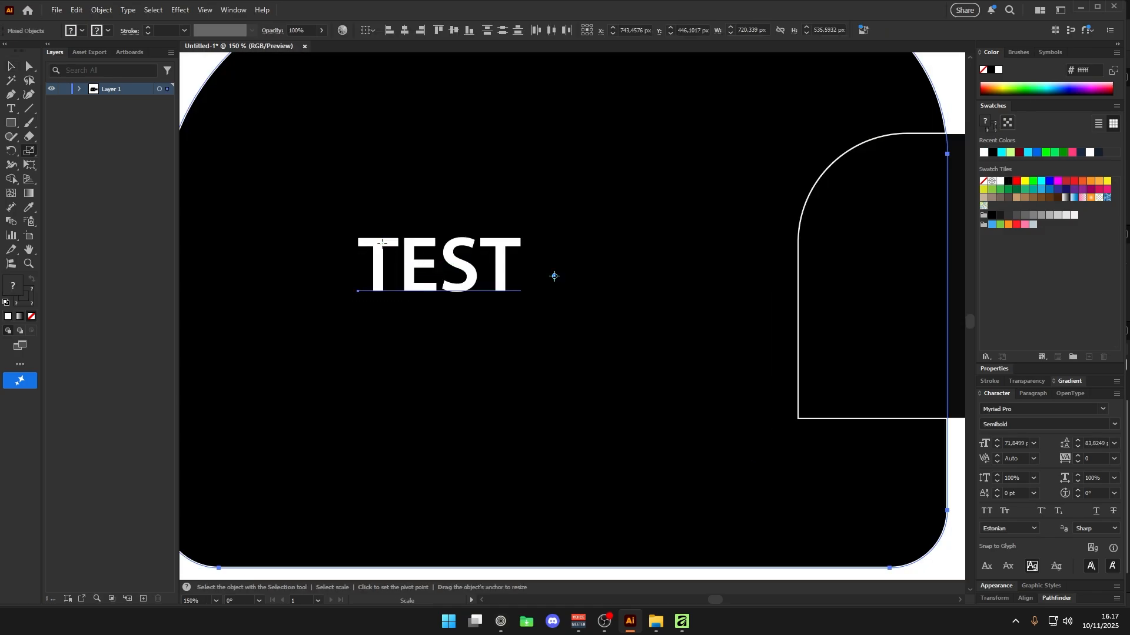
key("shift+m")
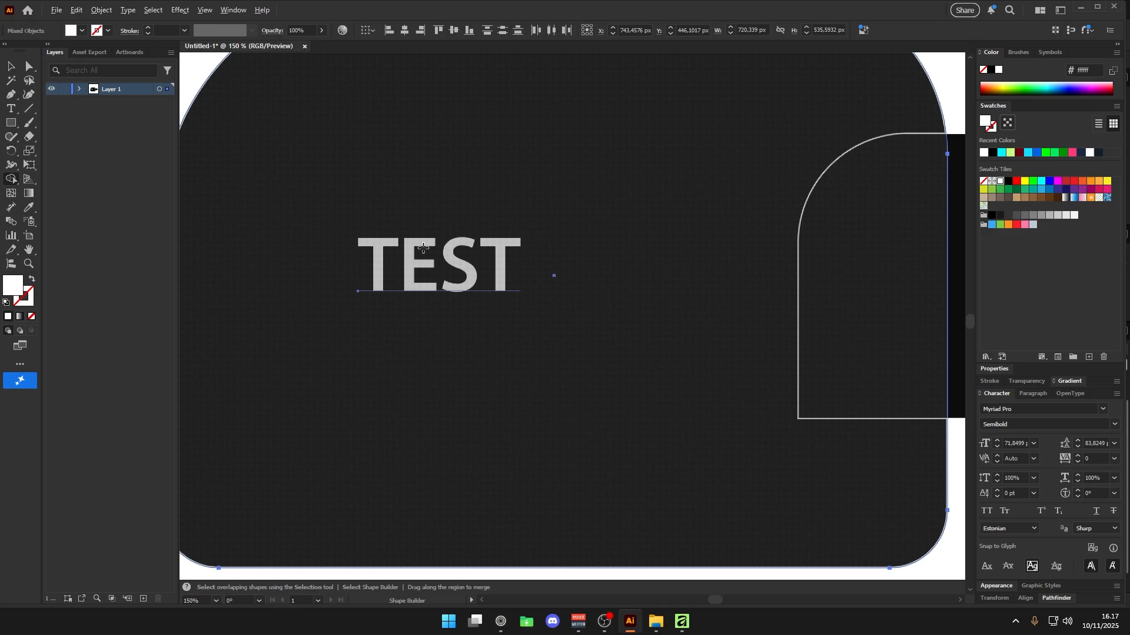
scroll(394, 247, "down", 1)
left_click(435, 252, "alt")
key("ctrl+z")
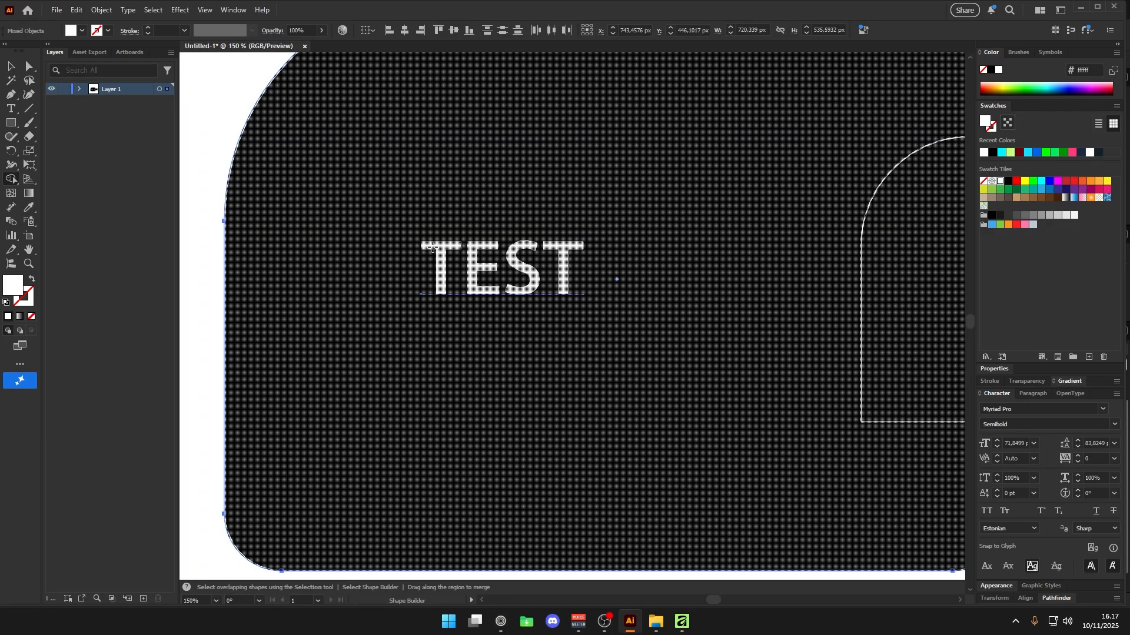
Expand the TEST text's object and fill into outlined letter paths.
key("a")
scroll(451, 273, "down", 1)
left_click(229, 177)
left_click(500, 268)
scroll(499, 267, "up", 1)
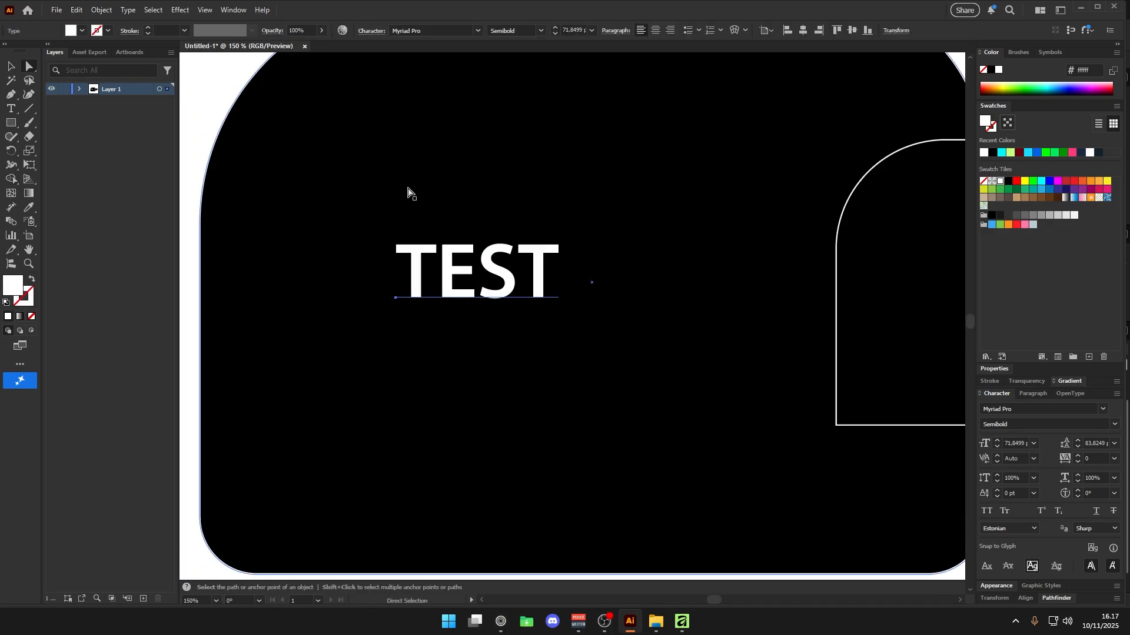
left_click(101, 10)
left_click(171, 176)
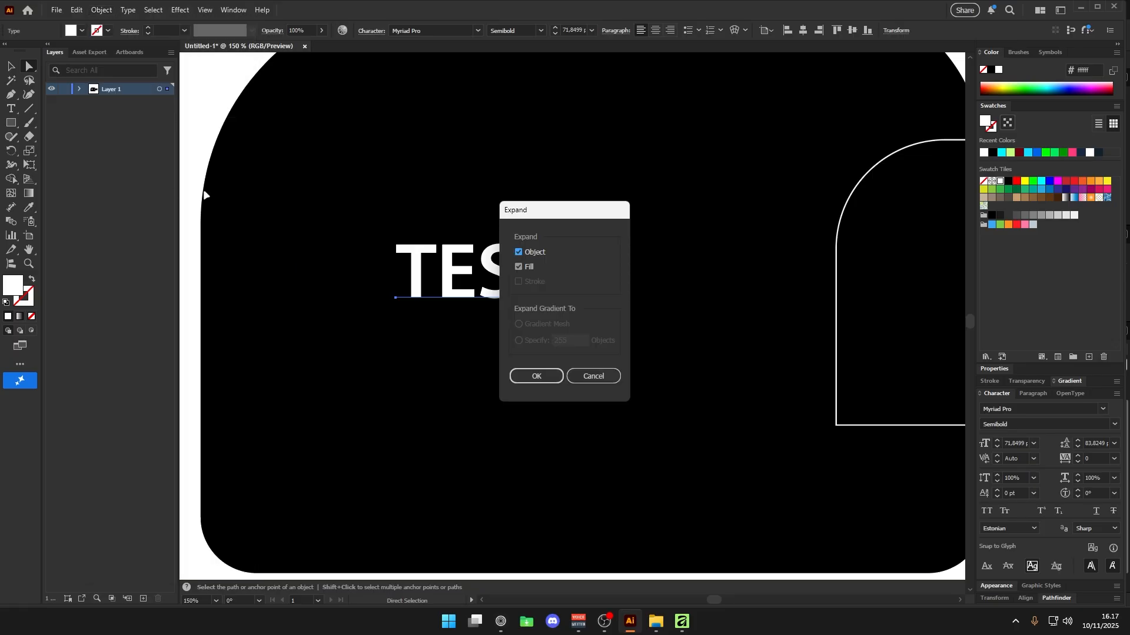
left_click(536, 375)
scroll(473, 265, "down", 1)
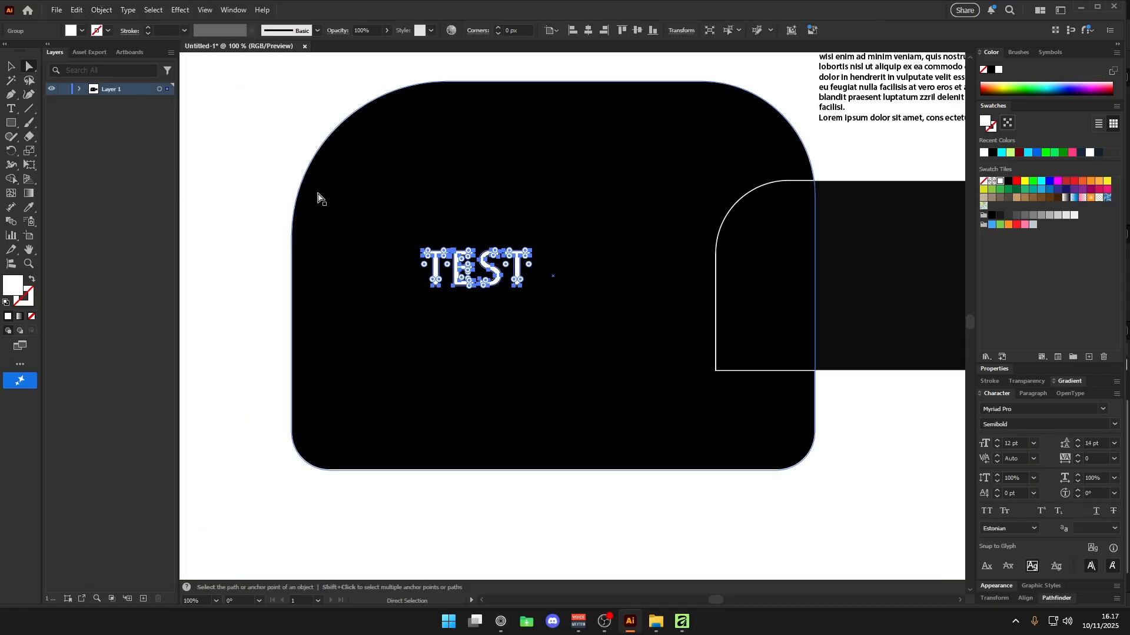
Cut the outlined TEST letters out of the black shape with the Shape Builder and swap the default fill and stroke colours.
left_click_drag(260, 180, 519, 295)
scroll(519, 299, "up", 1)
key("shift+m")
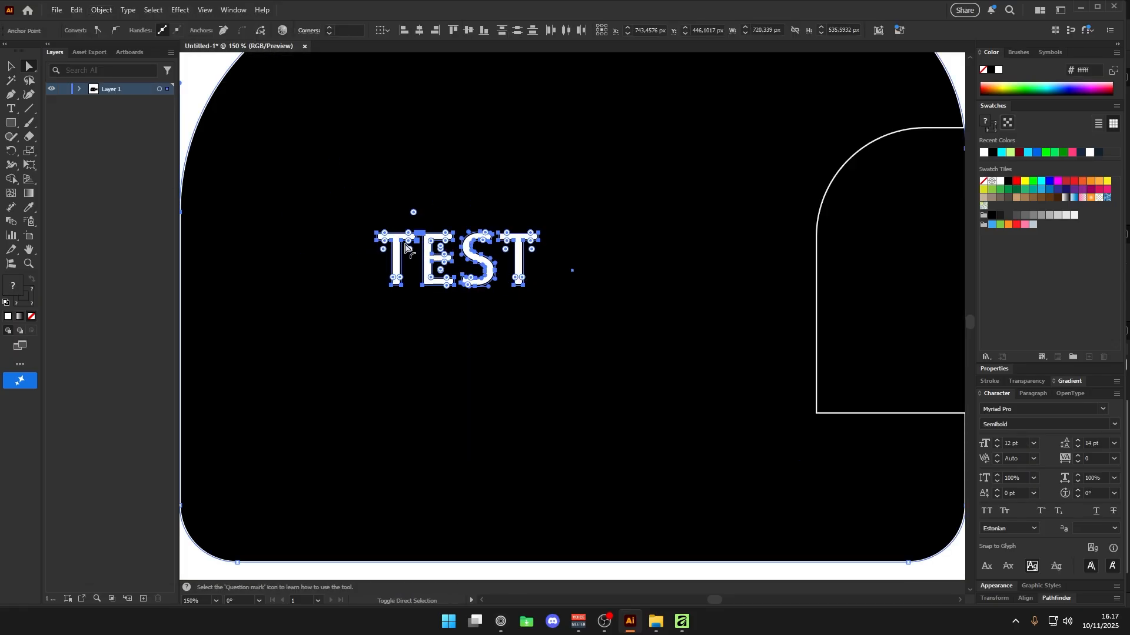
scroll(403, 241, "up", 3)
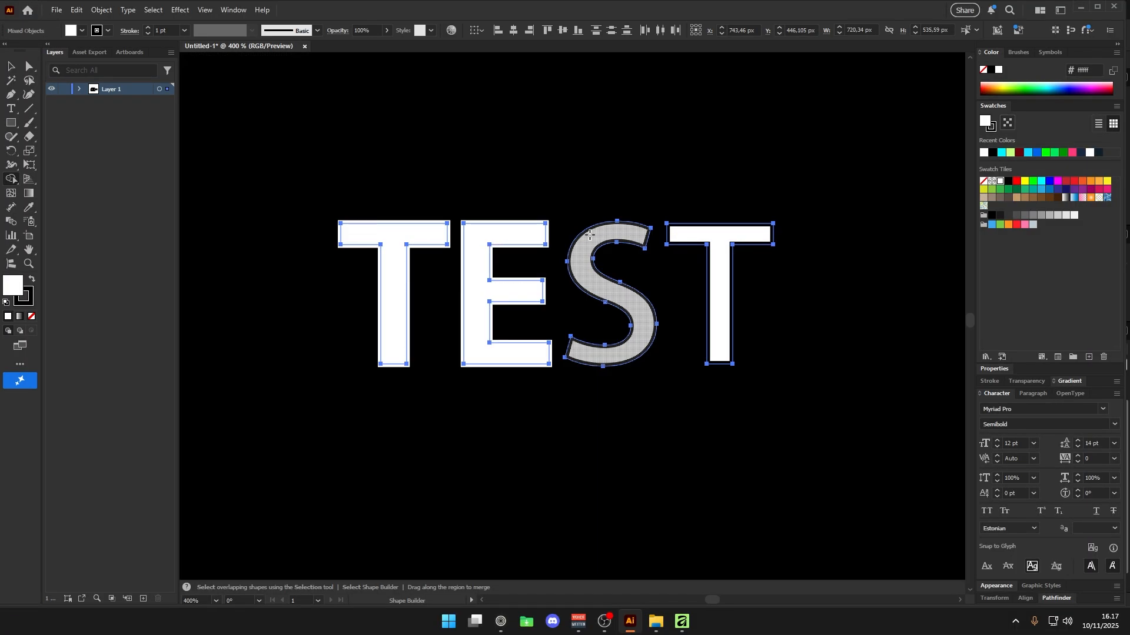
left_click(693, 235, "alt")
scroll(569, 268, "down", 1)
key("a")
key("ctrl+shift+a")
scroll(568, 263, "down", 3)
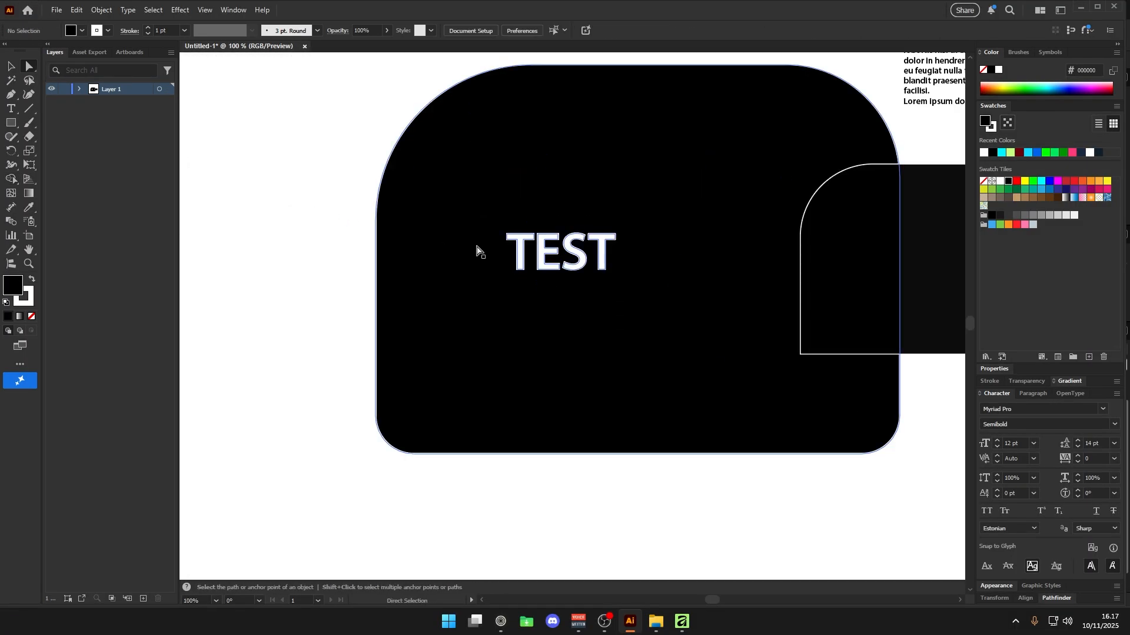
scroll(567, 240, "up", 2)
scroll(391, 235, "down", 2)
key("shift+x")
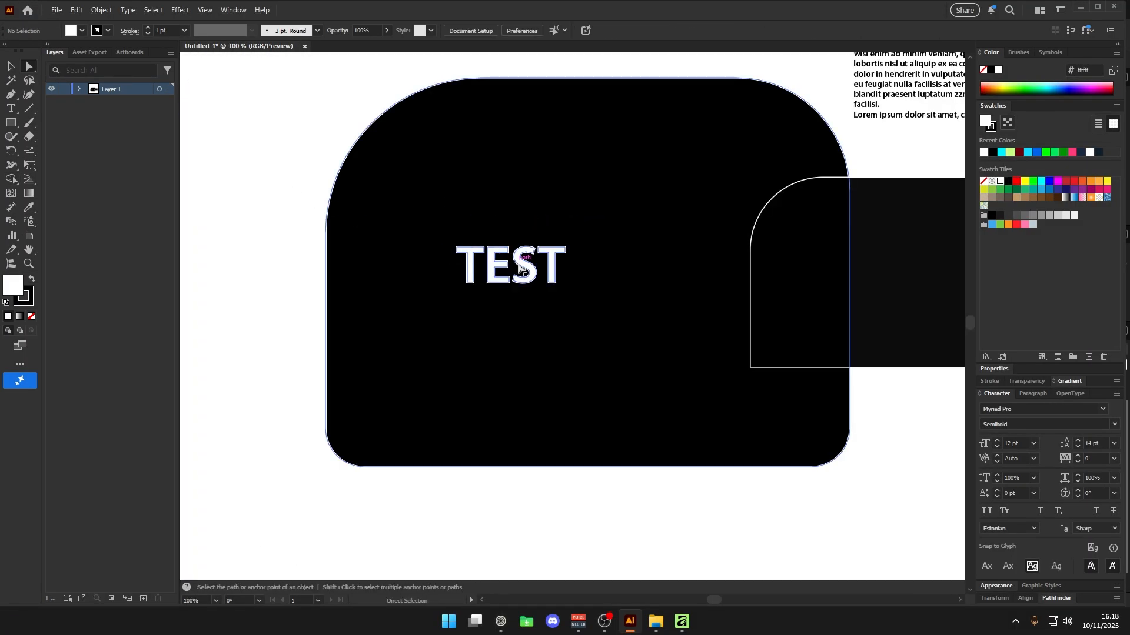
Switch to Affinity and draw a red circle about 177 px wide beside the red shape's lower-right corner.
key("alt+Tab")
scroll(542, 244, "down", 3)
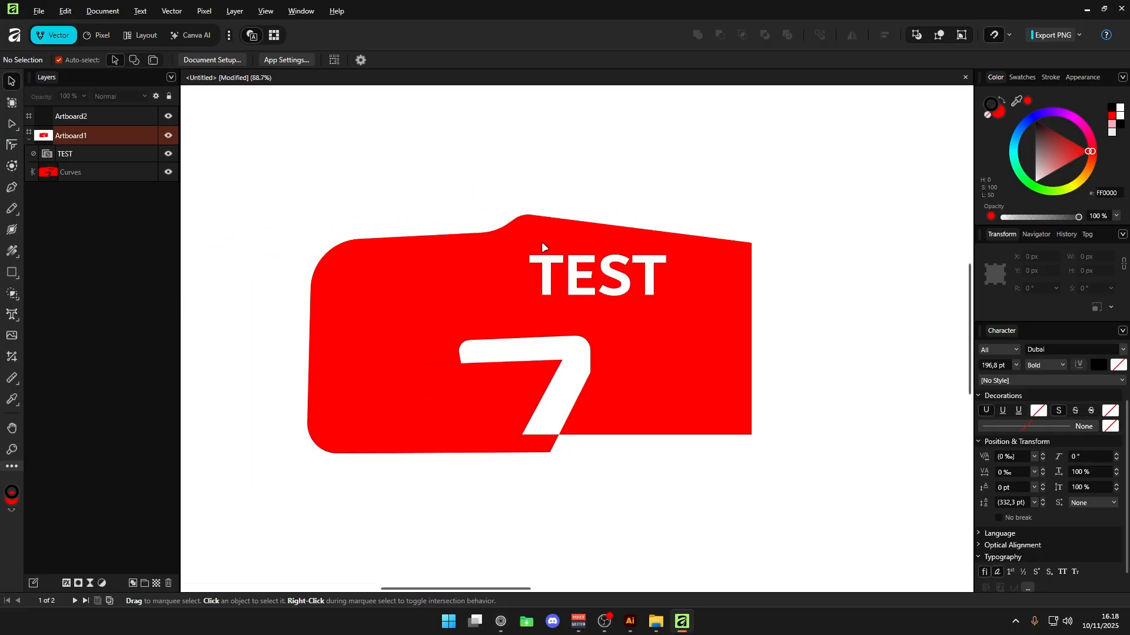
scroll(703, 290, "up", 2)
scroll(595, 260, "down", 2)
scroll(574, 259, "up", 2)
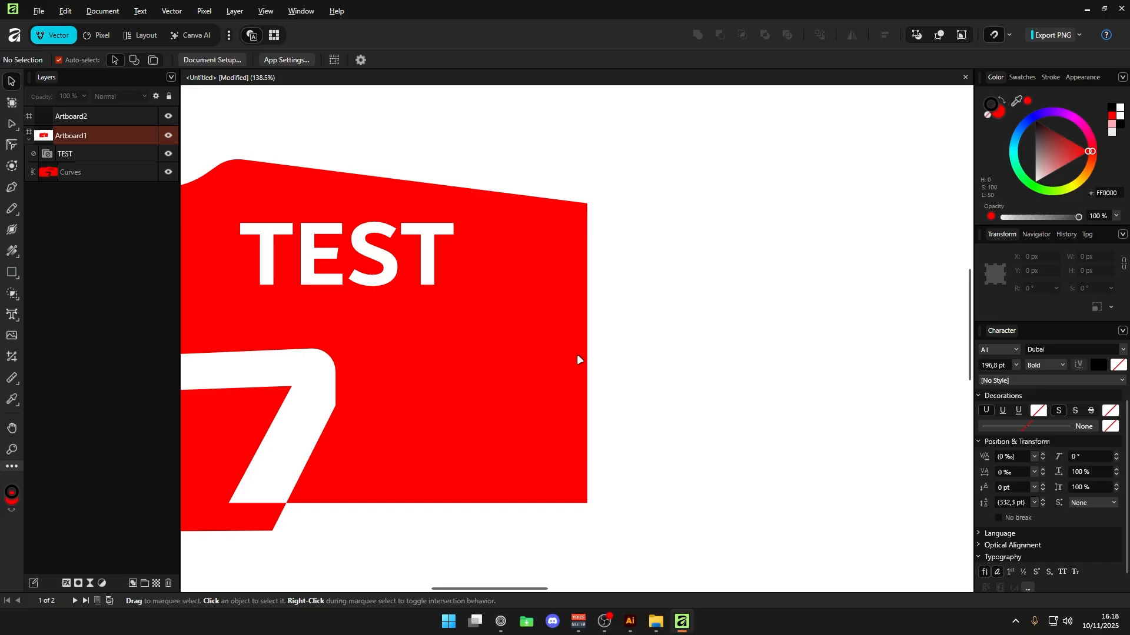
key("e")
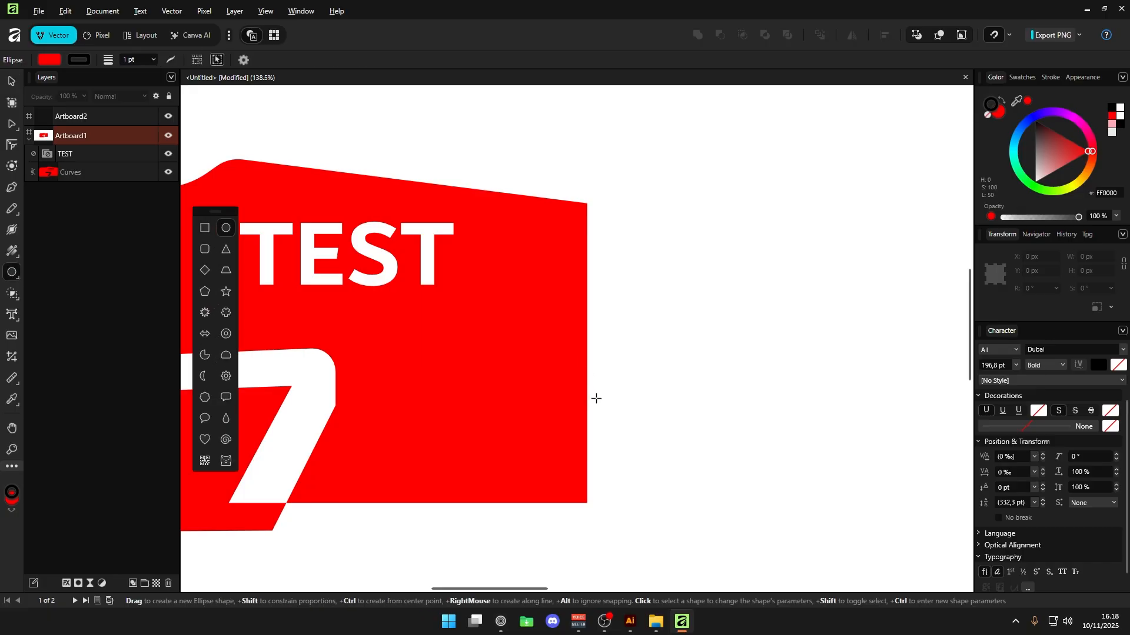
left_click_drag(595, 398, 761, 517)
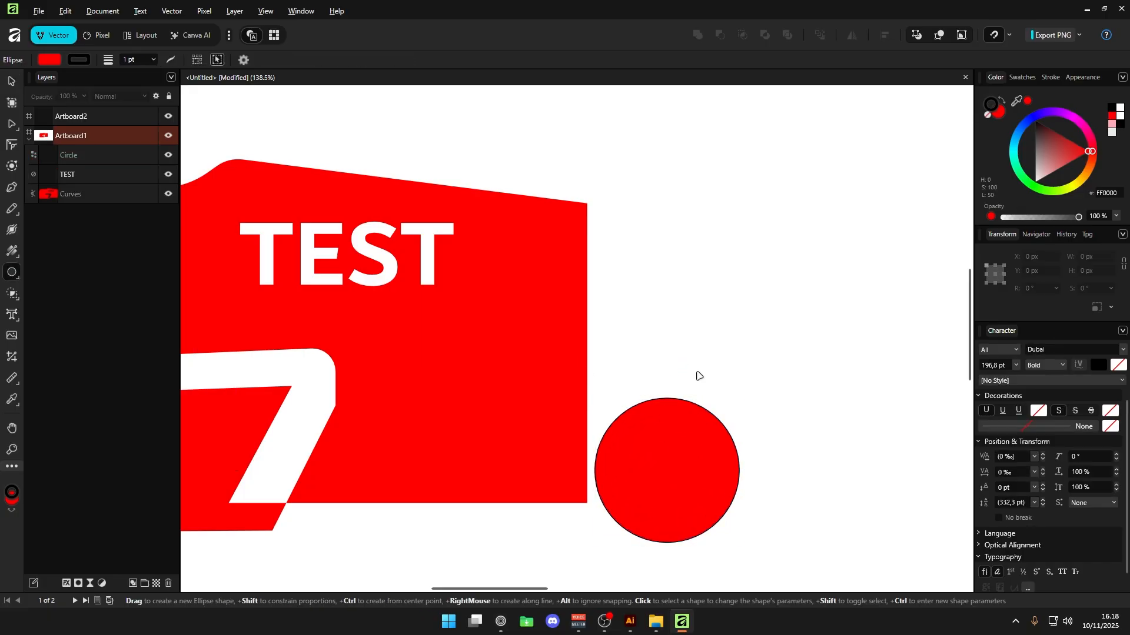
Move the circle onto the red shape's lower-right corner, at about X 1329 px, Y 555 px.
key("v")
left_click_drag(662, 443, 598, 423)
left_click(638, 370)
left_click(608, 418)
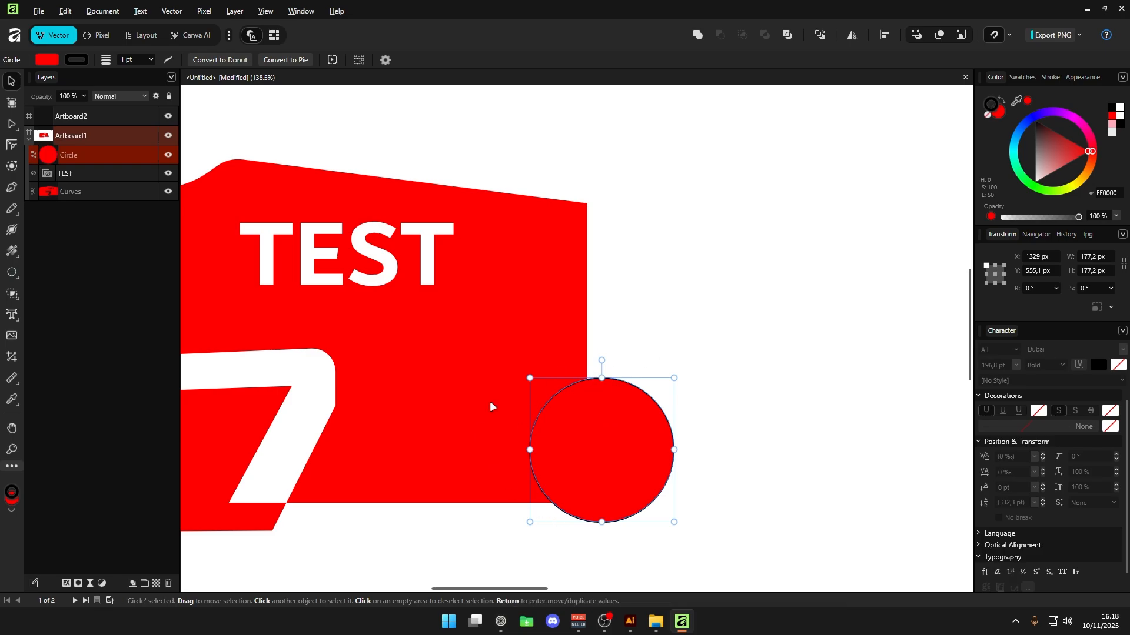
left_click(631, 357)
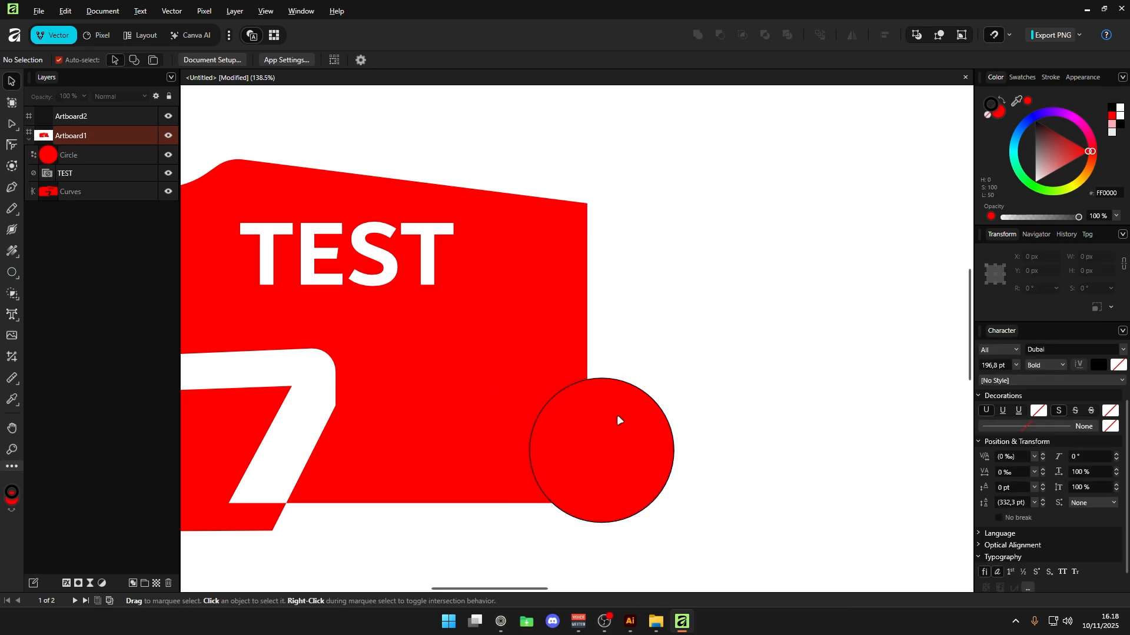
left_click(616, 415)
Switch to Illustrator and place a white circle about 244 px wide over the black shape's lower-left corner.
key("alt+Tab")
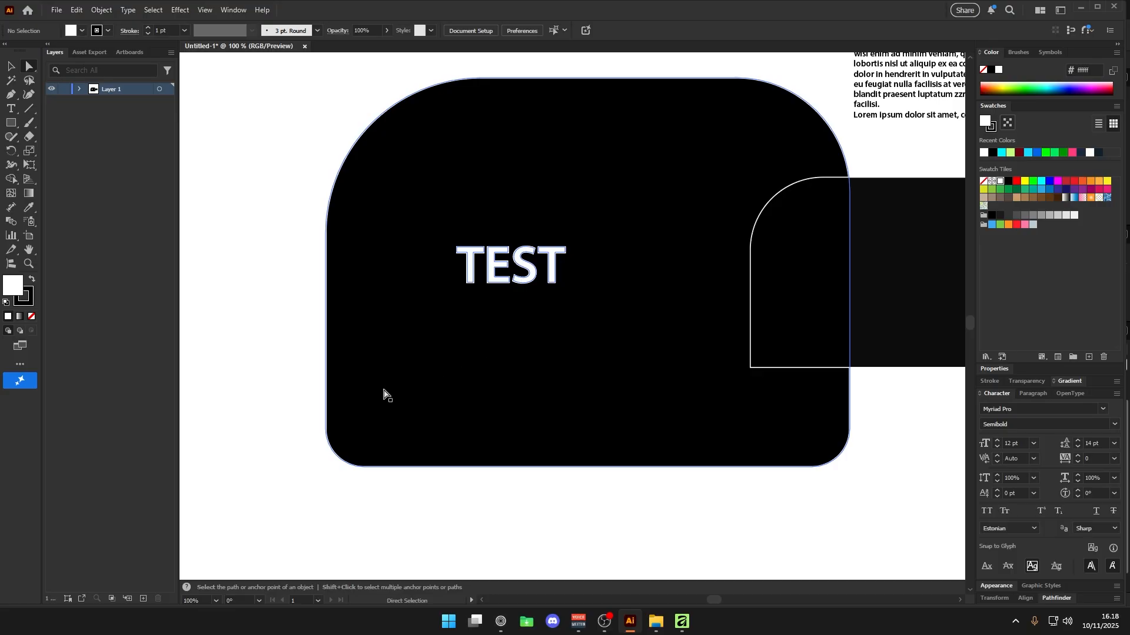
key("o")
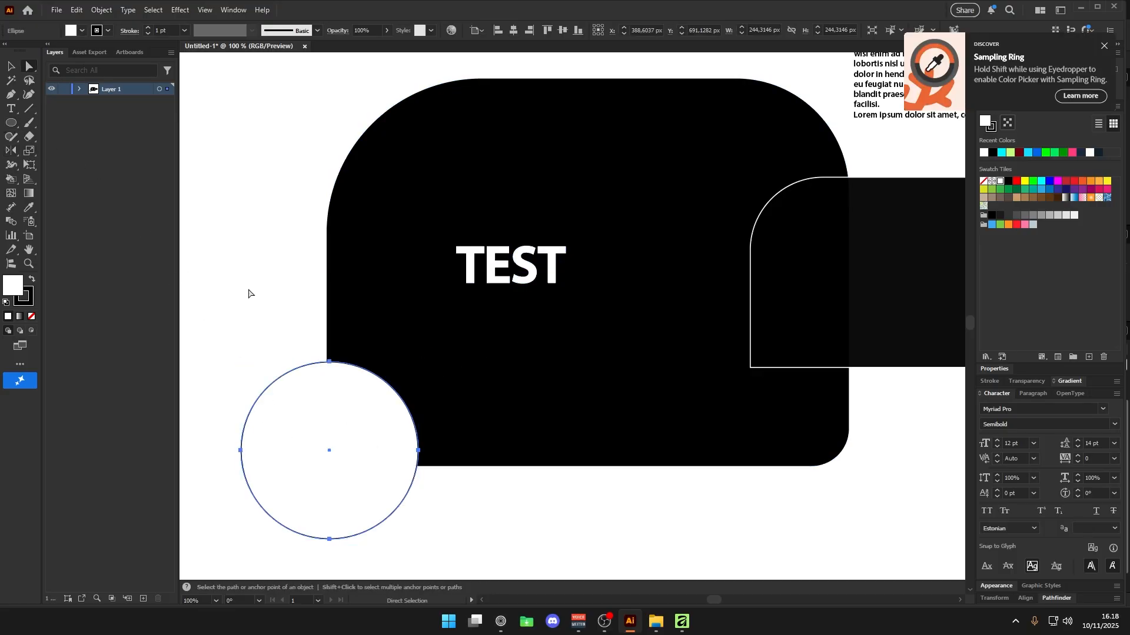
left_click(247, 289)
left_click_drag(307, 424, 317, 425)
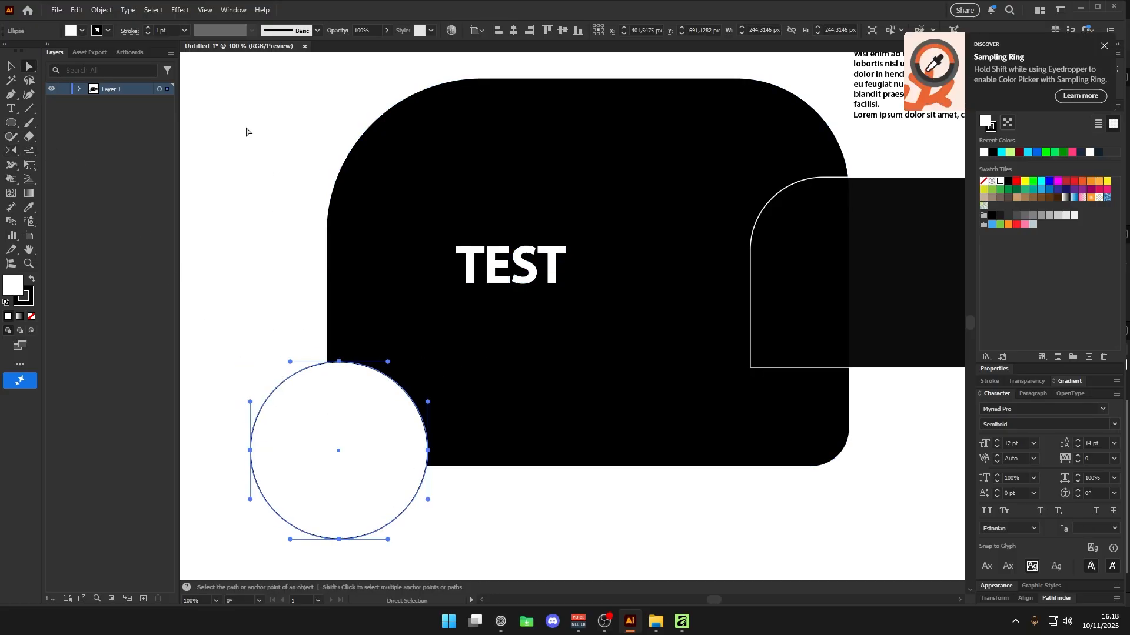
Remove the strokes from the white circle and the black TEST shape, keeping their fills.
left_click(32, 317)
left_click(10, 286)
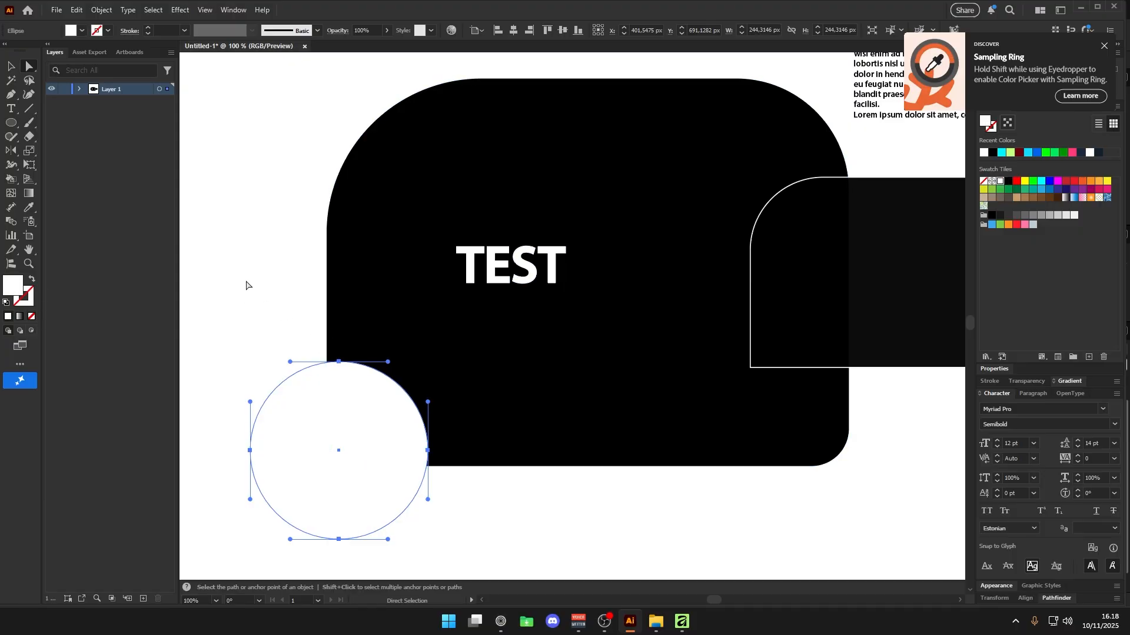
left_click(344, 332)
left_click(31, 316)
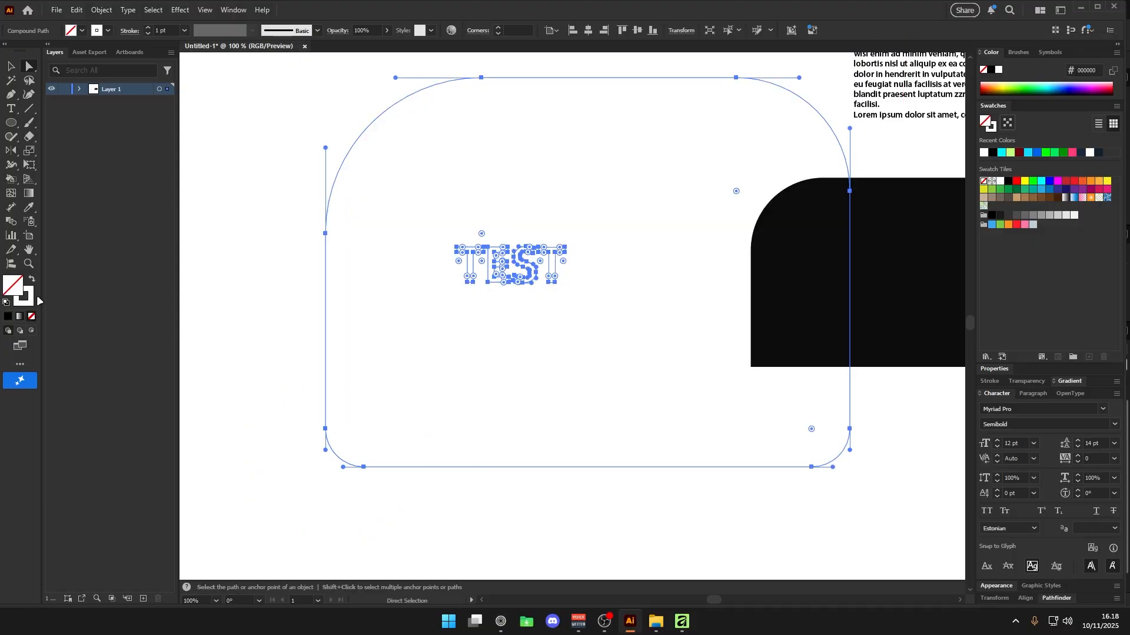
key("ctrl+z")
Apply an Offset Path effect of 20 px to the white circle.
left_click(180, 10)
mouse_move(195, 112)
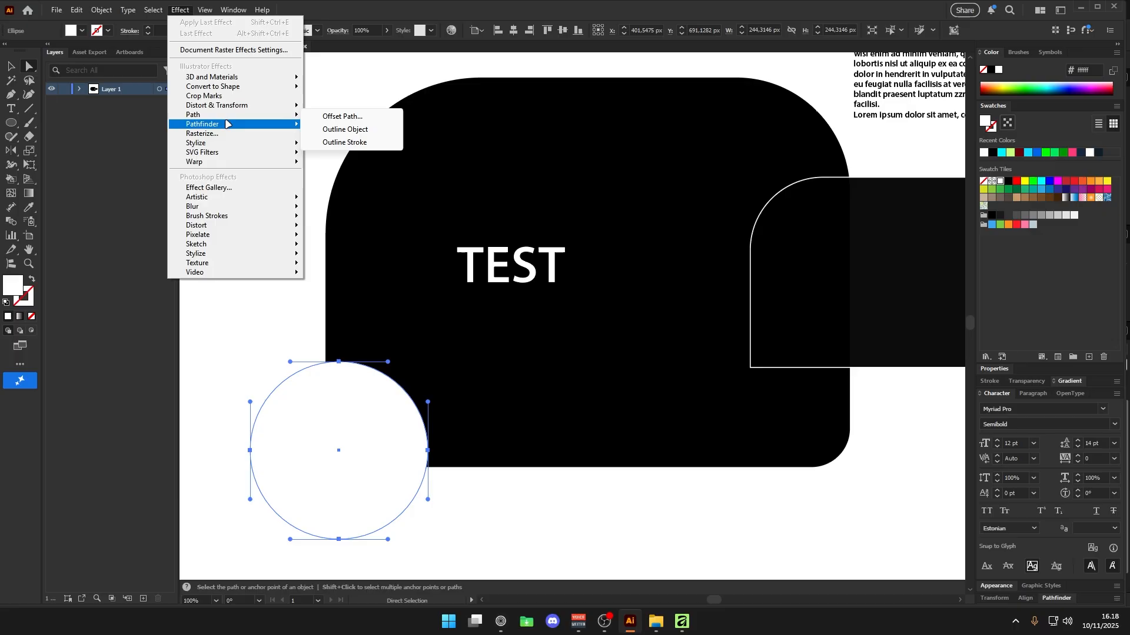
left_click(335, 116)
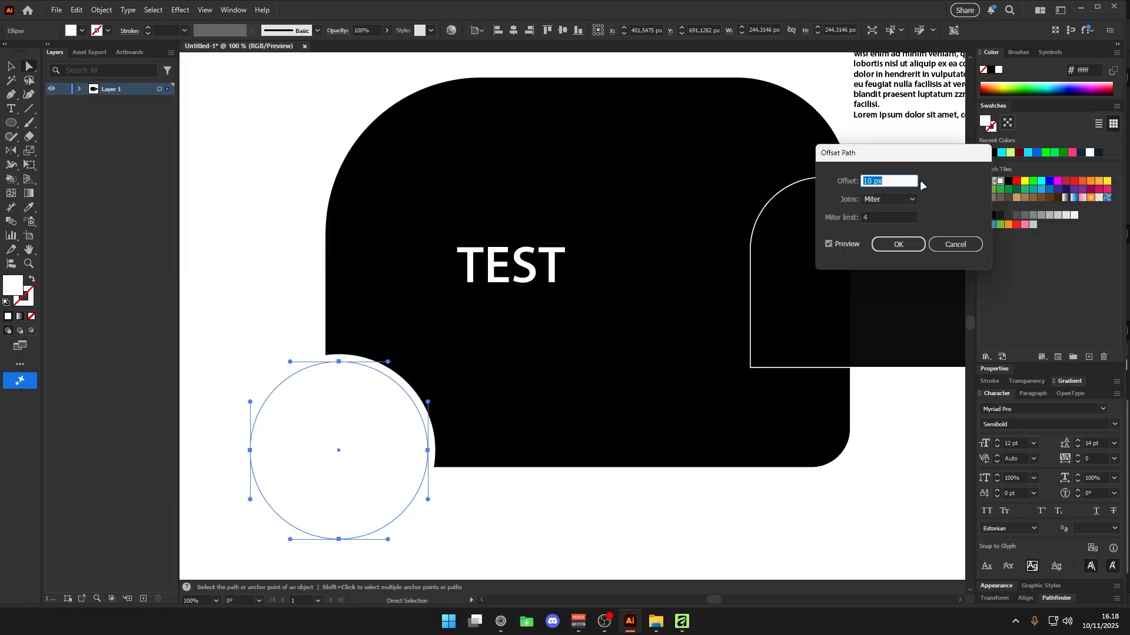
type("20")
key("Return")
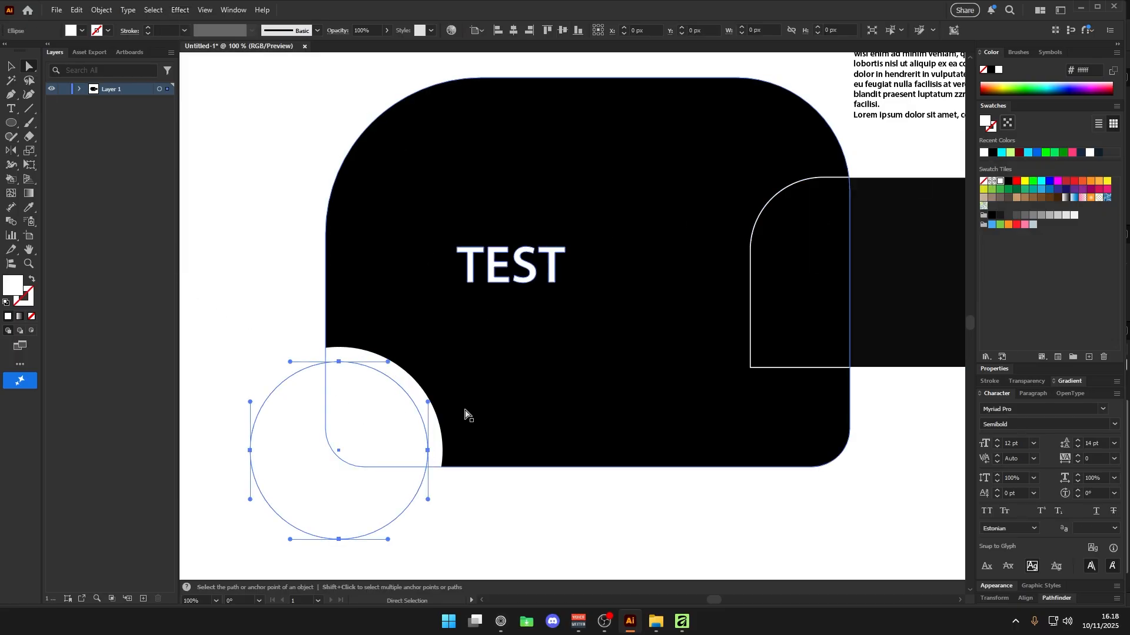
Try to cut the unexpanded offset circle's overlap out of the black shape with Shape Builder, and undo it.
left_click(469, 468, "shift")
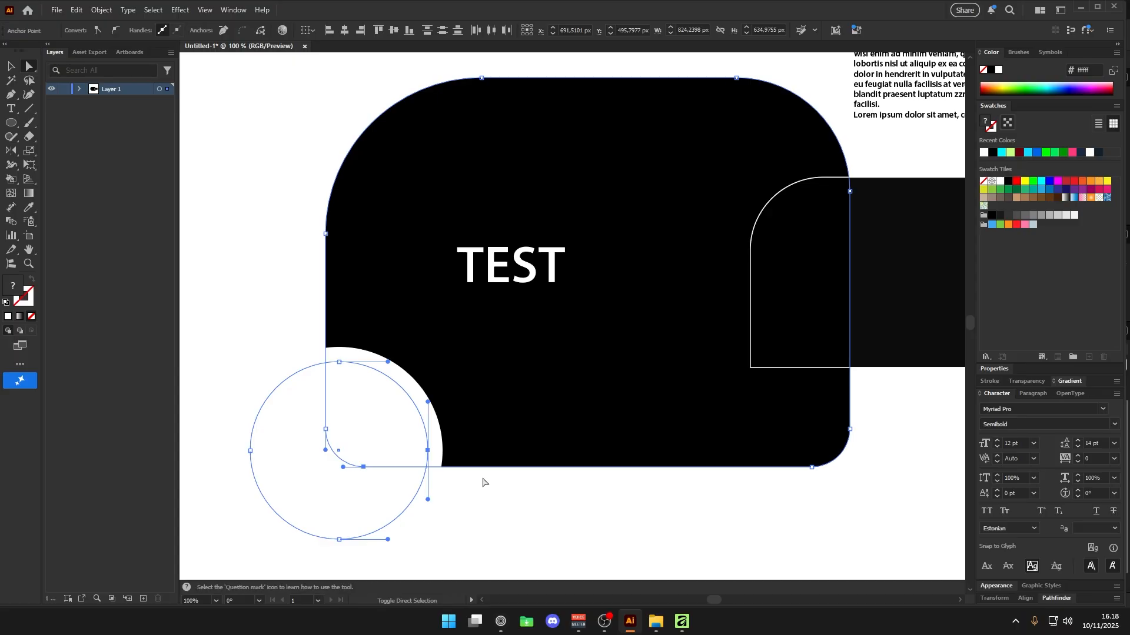
key("shift+m")
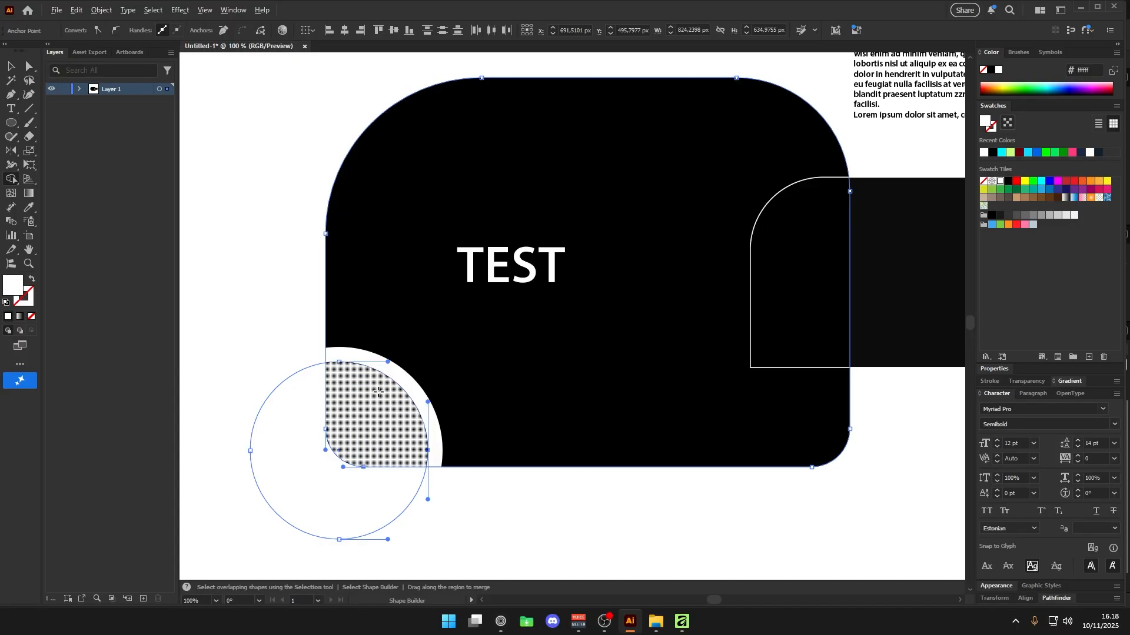
left_click(378, 392)
left_click(410, 440, "alt")
key("ctrl+z")
key("a")
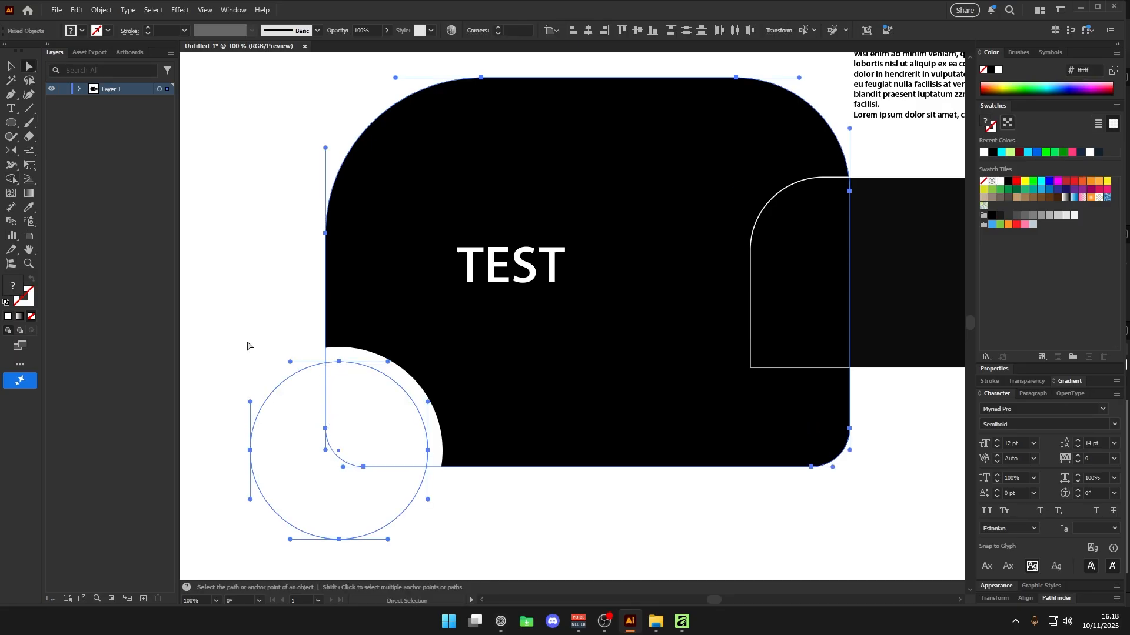
Expand the white circle's appearance and cut the enlarged circle out of the black shape's lower-left corner.
left_click(285, 406)
left_click(91, 11)
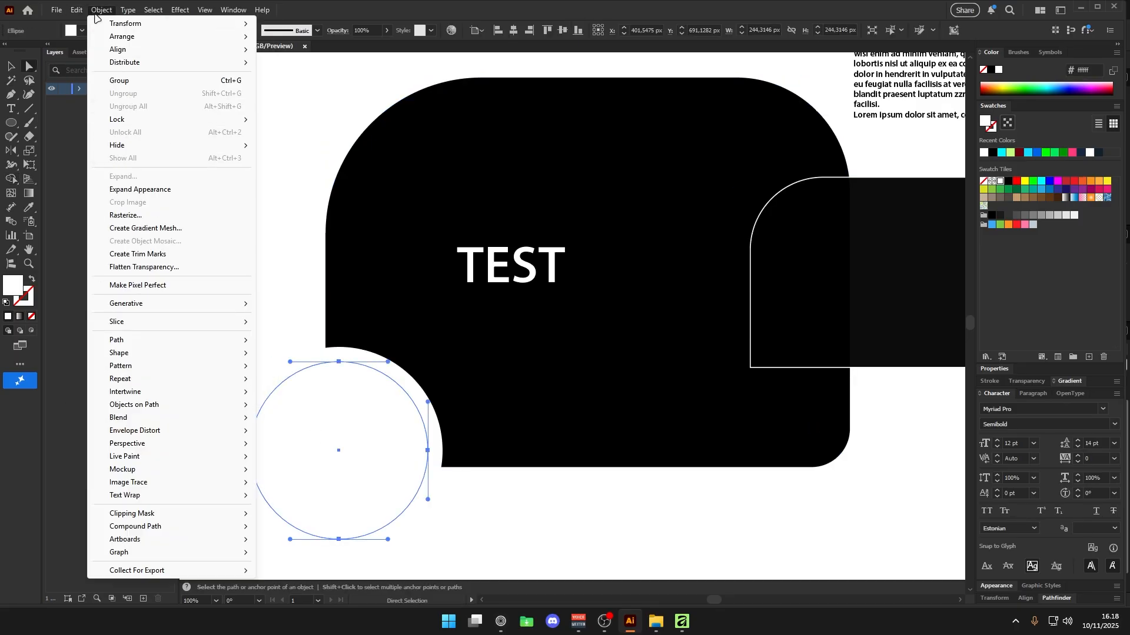
left_click(151, 191)
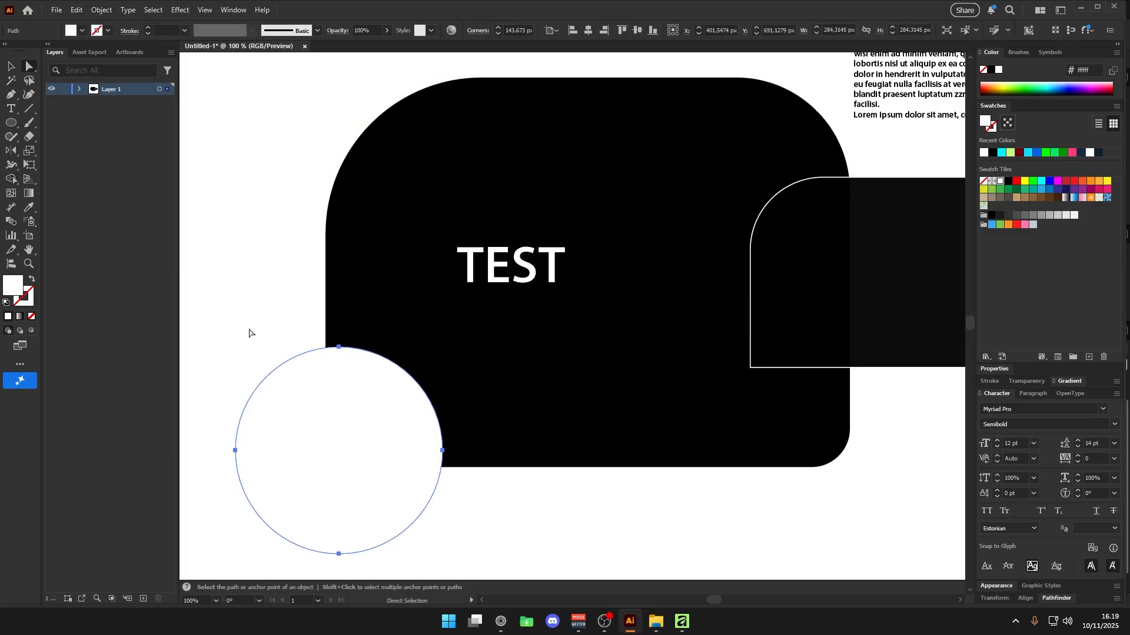
left_click_drag(272, 329, 350, 413)
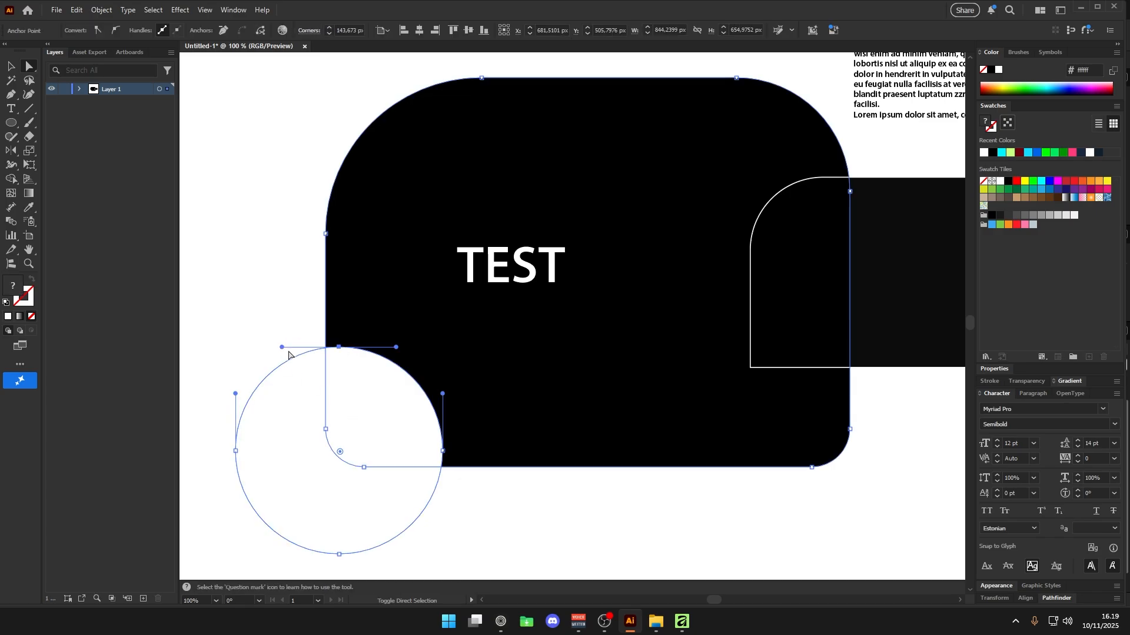
left_click(272, 340)
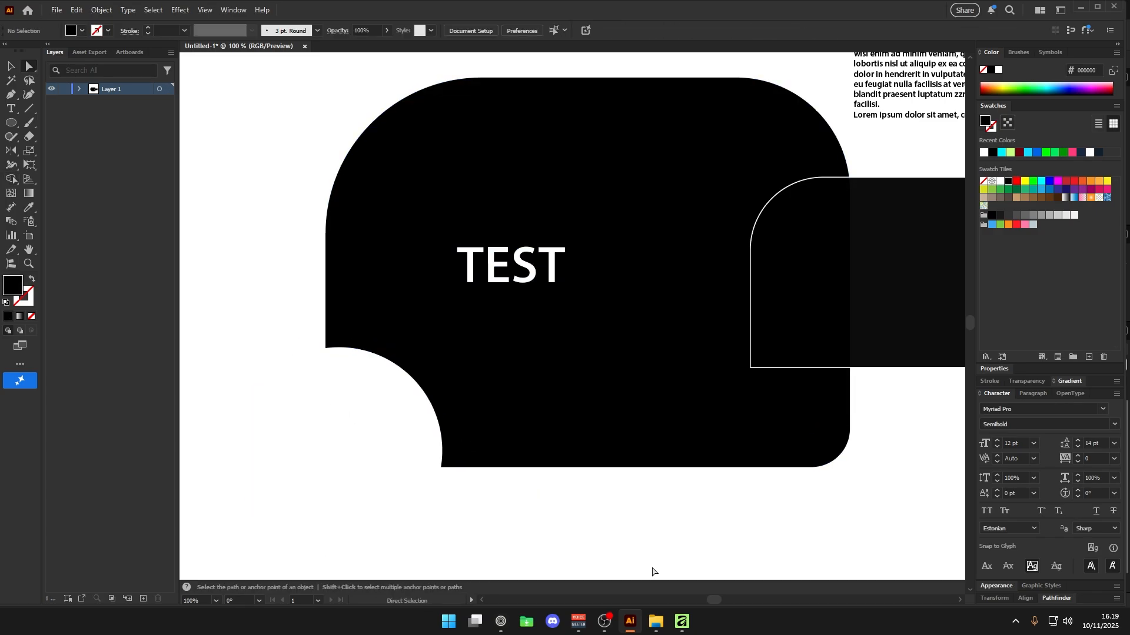
Switch to Affinity and offset the red circle outward with the Contour Tool, first by 18 px and again slightly further.
left_click(681, 622)
left_click(570, 392)
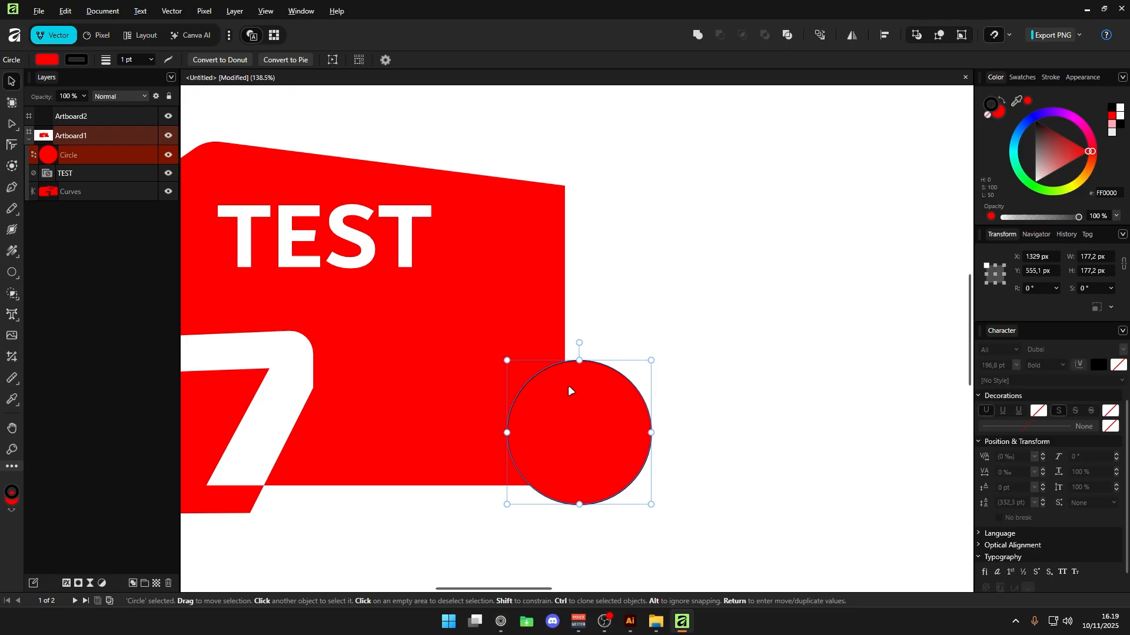
key("j")
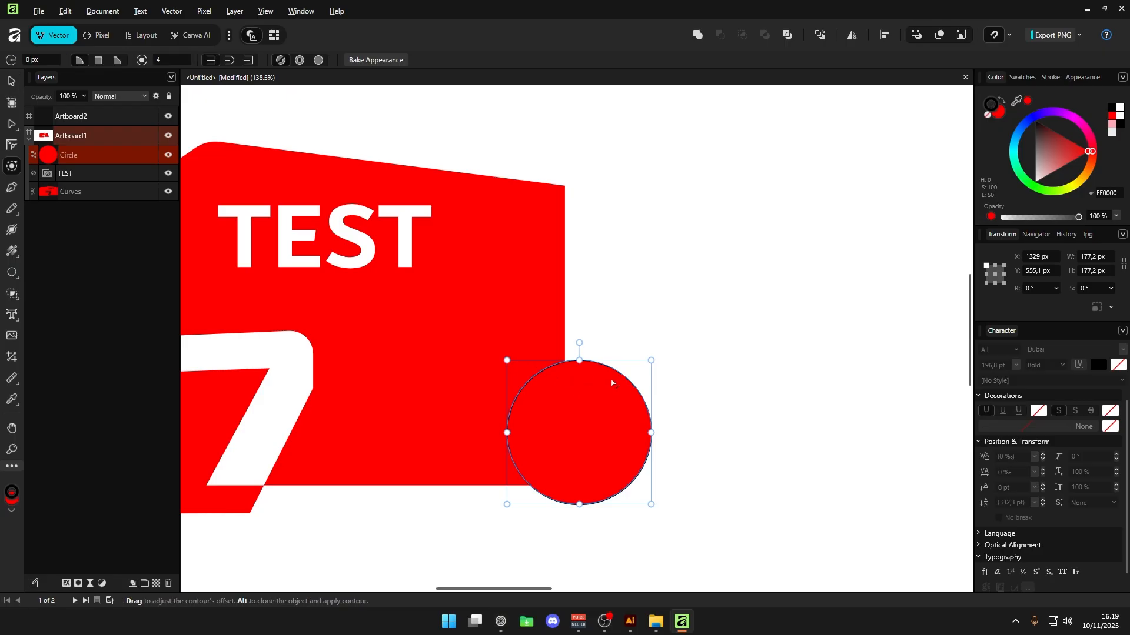
mouse_move(612, 371)
left_mouse_down()
mouse_move(653, 353)
mouse_move(628, 372)
left_mouse_up()
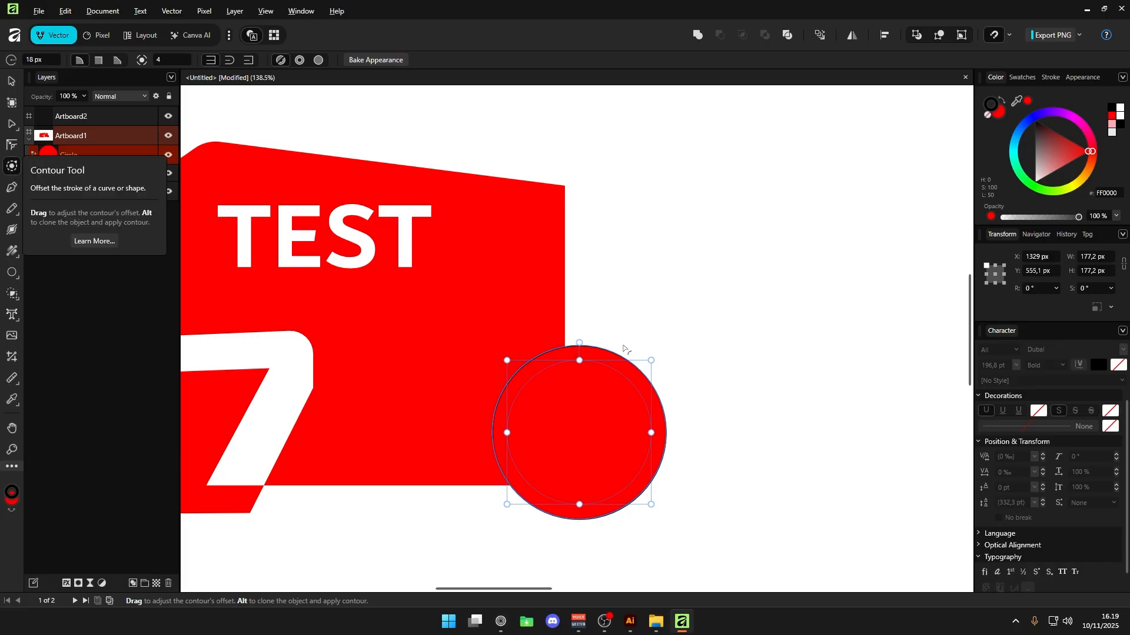
mouse_move(624, 349)
left_mouse_down()
mouse_move(698, 270)
mouse_move(618, 373)
mouse_move(629, 359)
left_mouse_up()
Try to cut the contoured circle out of the red shape with Shape Builder, delete the leftover circle, and undo both.
key("v")
left_click_drag(668, 290, 480, 464)
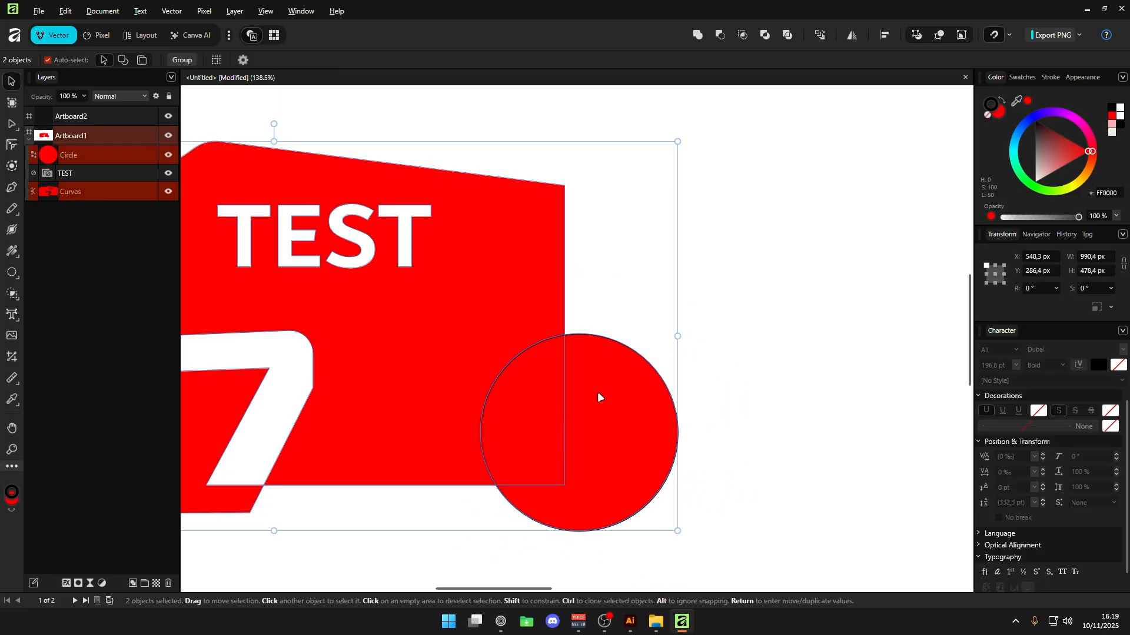
key("s")
mouse_move(597, 393)
left_mouse_down()
mouse_move(538, 408)
mouse_move(565, 438)
left_mouse_up()
key("a")
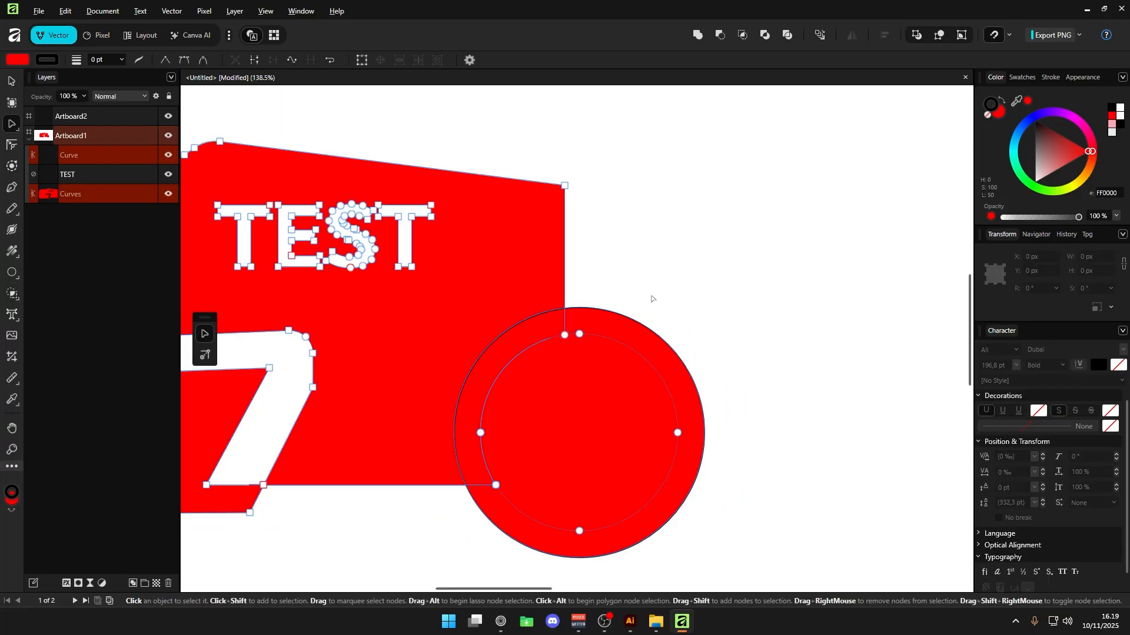
key("Delete")
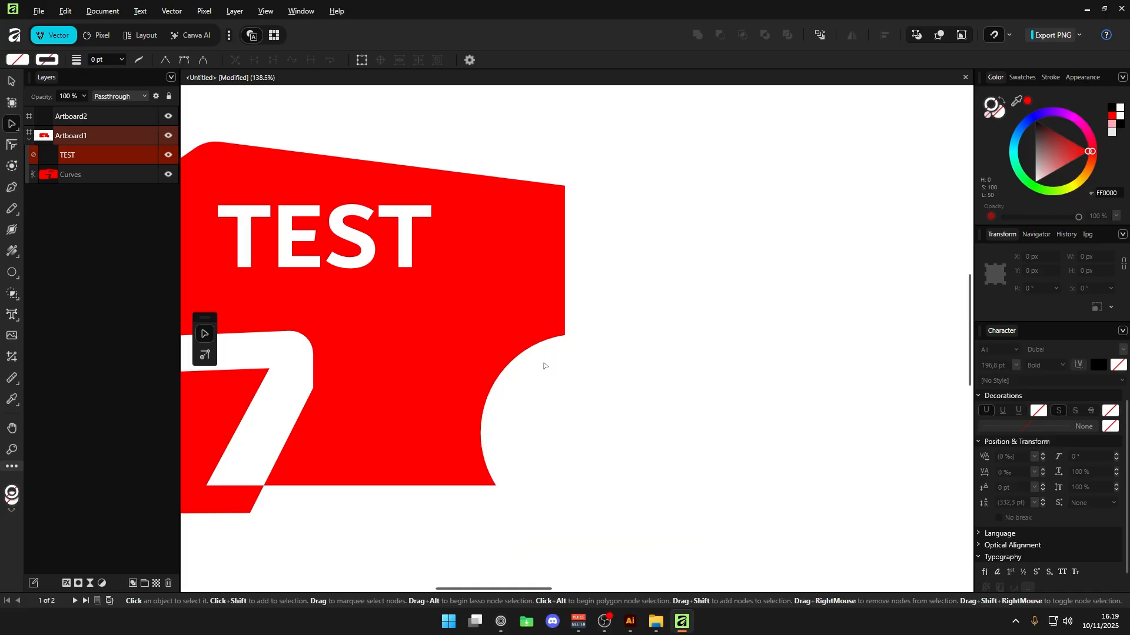
key("ctrl+z")
key("ctrl+z")
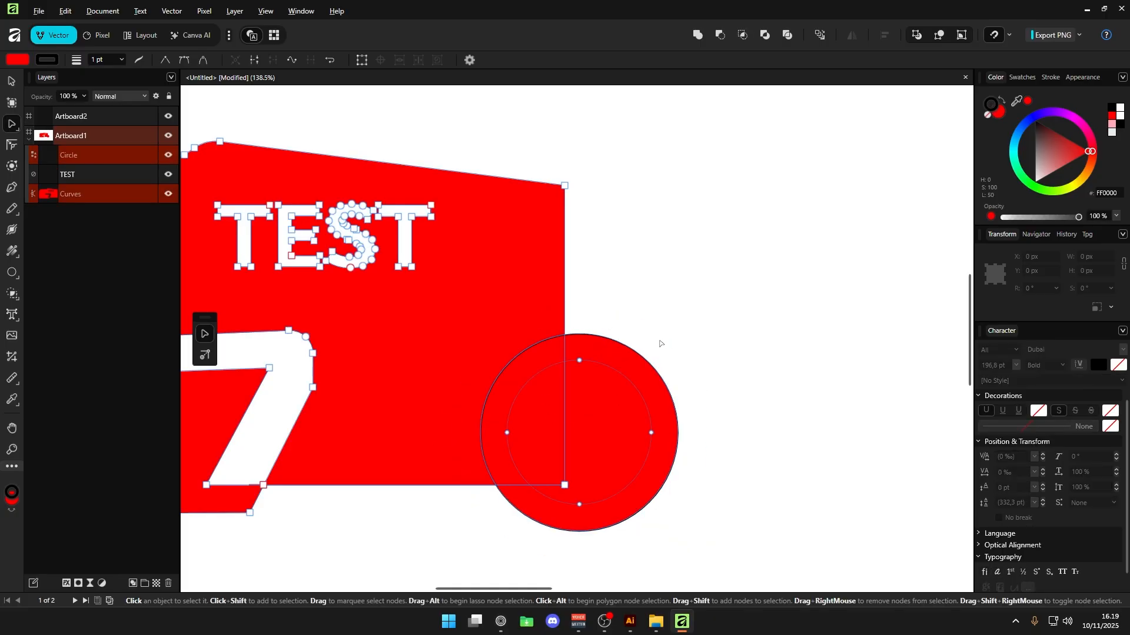
Rebuild the circle with Shape Builder to notch the red shape again, and delete both the circle and the TEST object.
left_click(694, 321)
left_click_drag(693, 324, 474, 453)
key("s")
left_click_drag(605, 369, 538, 381)
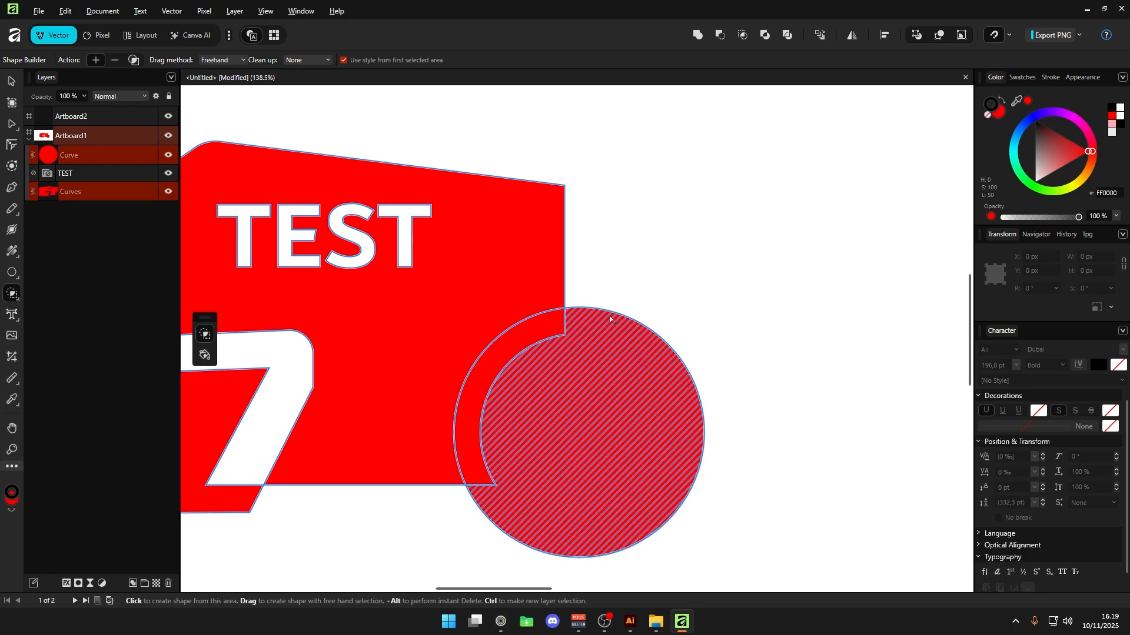
key("a")
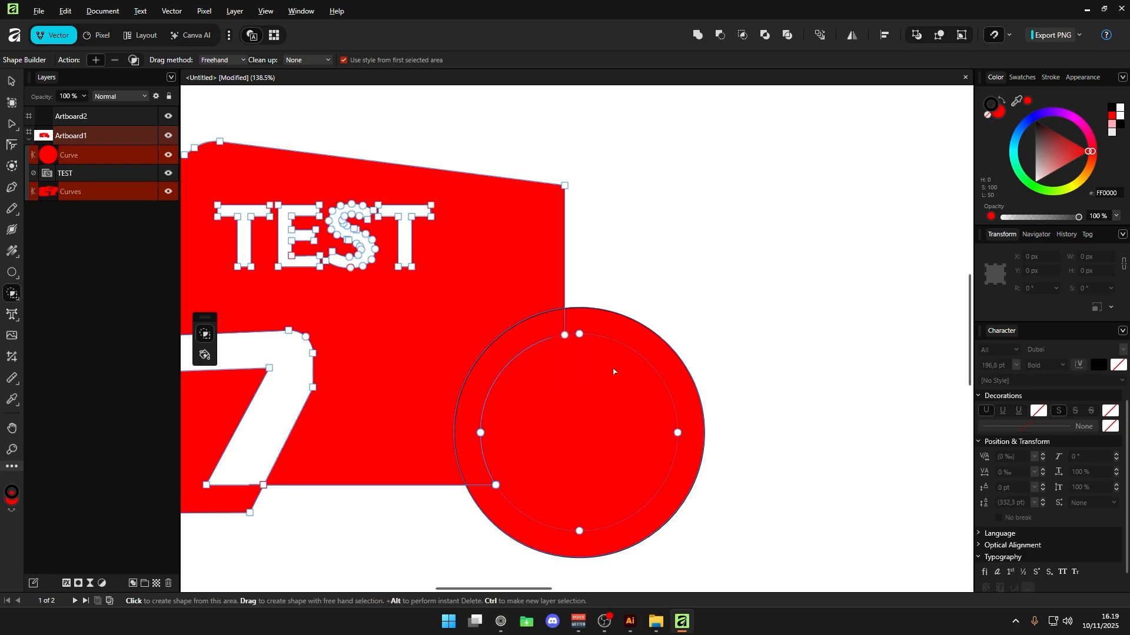
left_click(613, 372)
key("Delete")
key("Delete")
left_click(578, 400)
left_click_drag(507, 429, 580, 401)
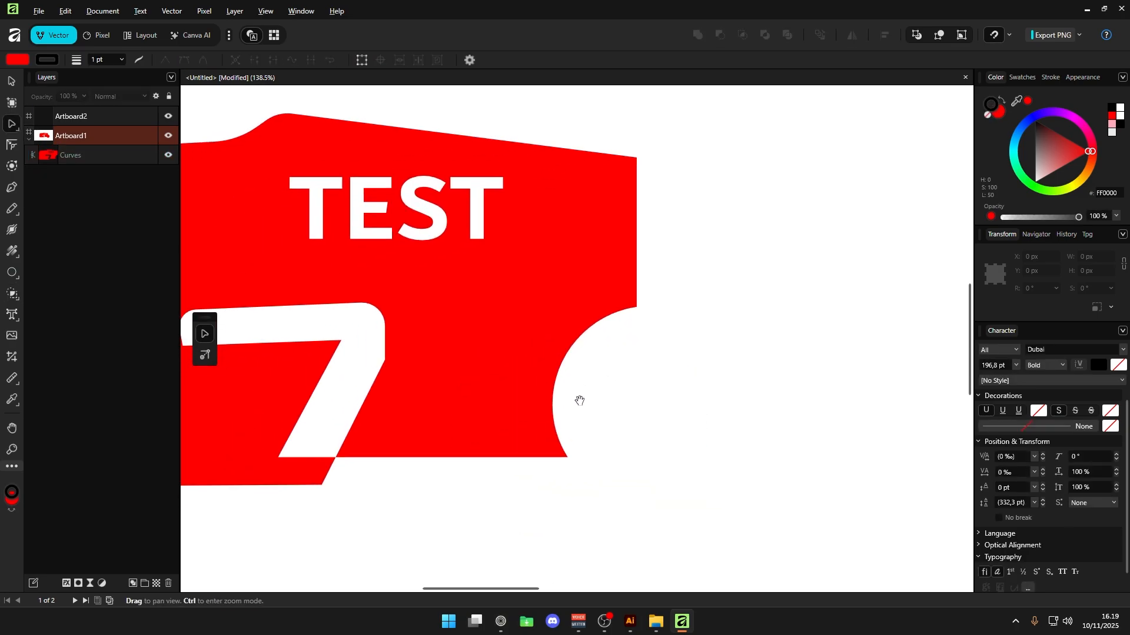
Undo the deletions and the Shape Builder operation to bring back the contoured circle, TEST object and uncut red shape.
key("ctrl+z")
key("ctrl+z")
key("ctrl+z")
key("ctrl+z")
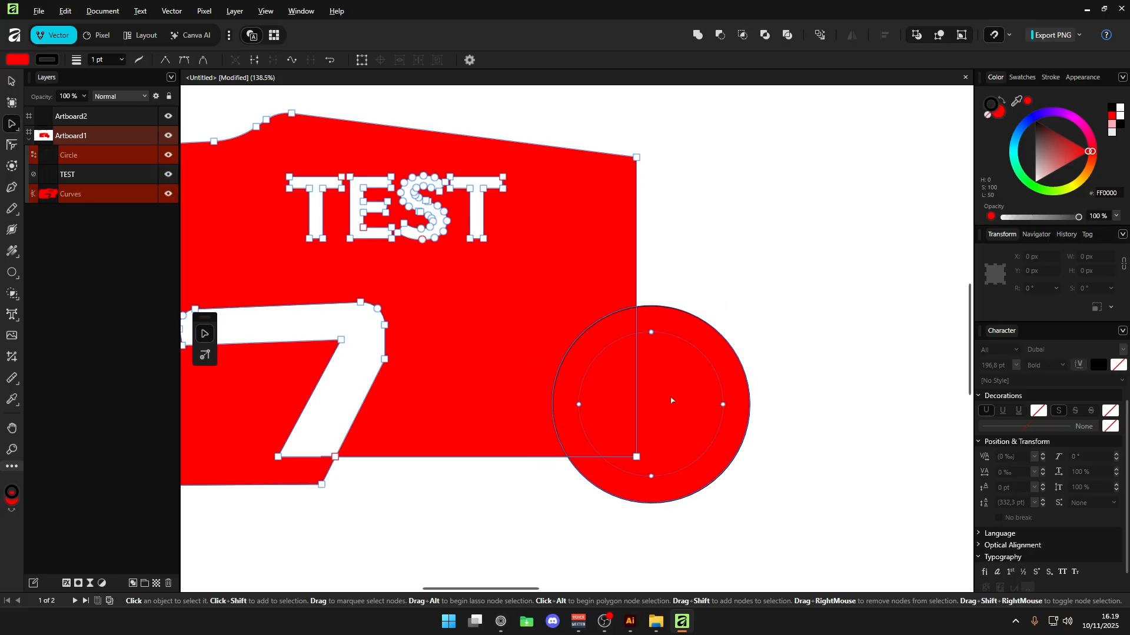
Shrink the red circle to about 50 px wide and give it a contour offset of about 225 px.
key("v")
left_click(657, 379)
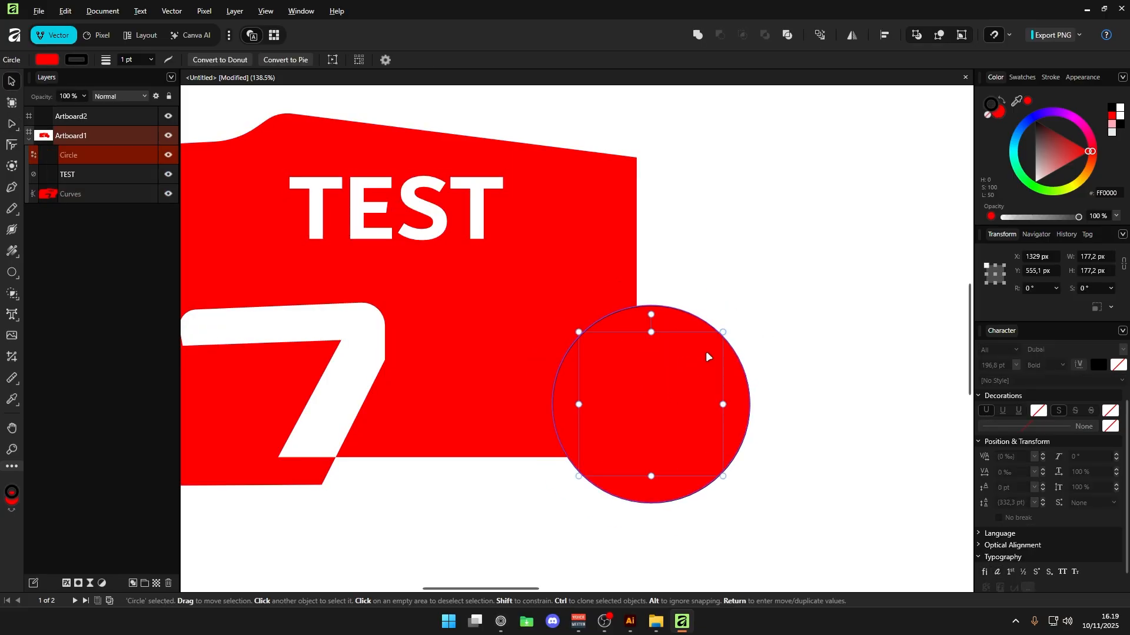
left_click_drag(722, 335, 815, 211)
key("s")
key("j")
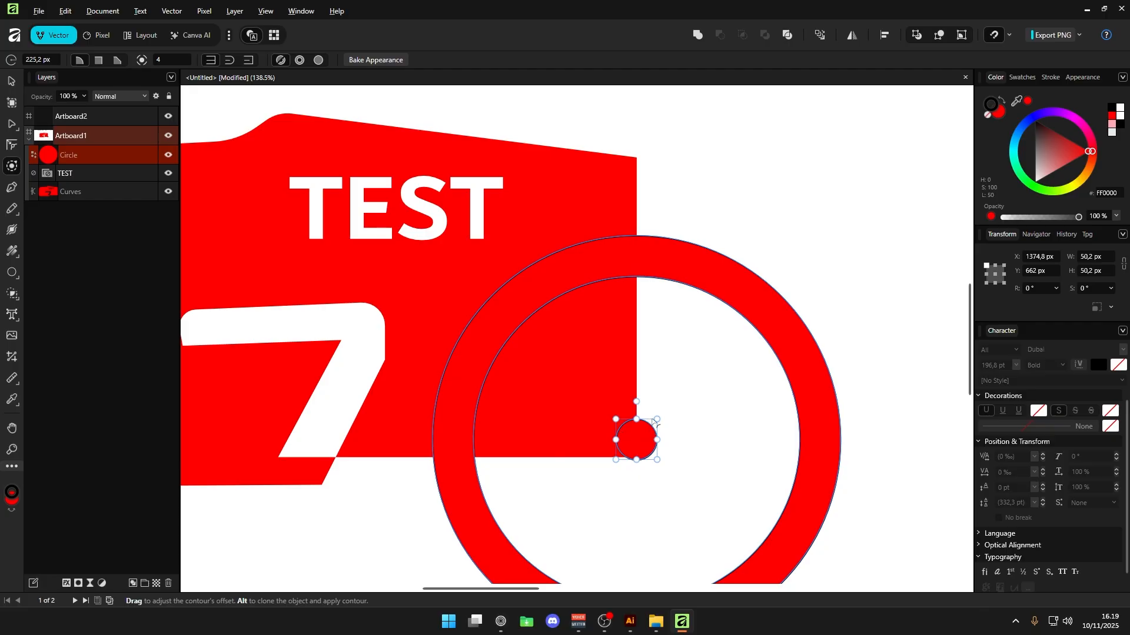
key("a")
left_click(673, 325)
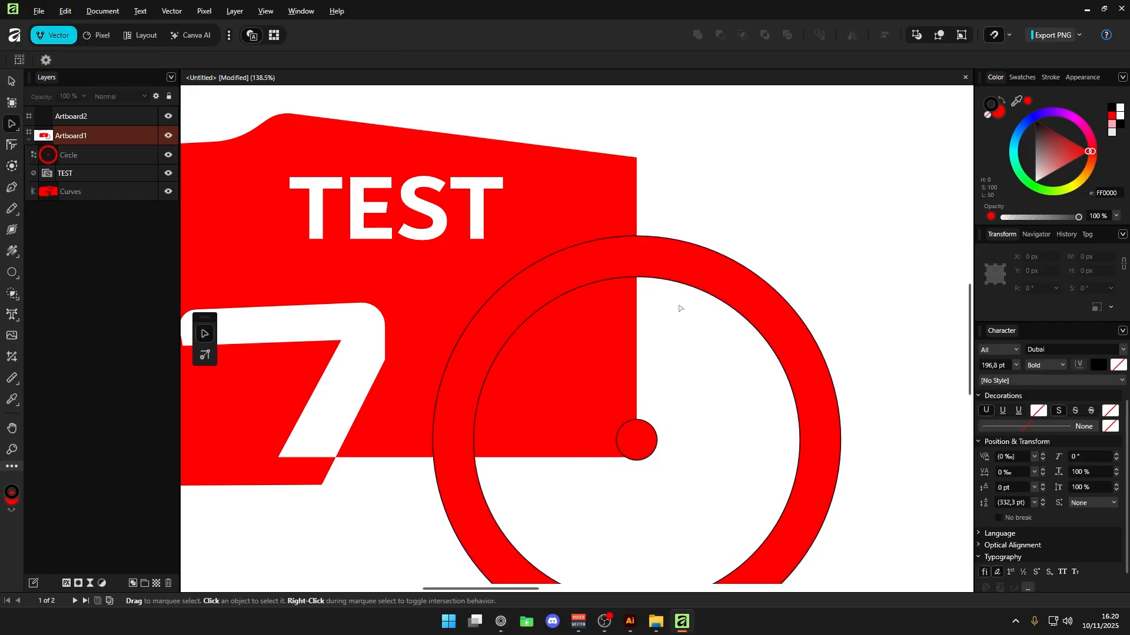
left_click_drag(685, 387, 625, 322)
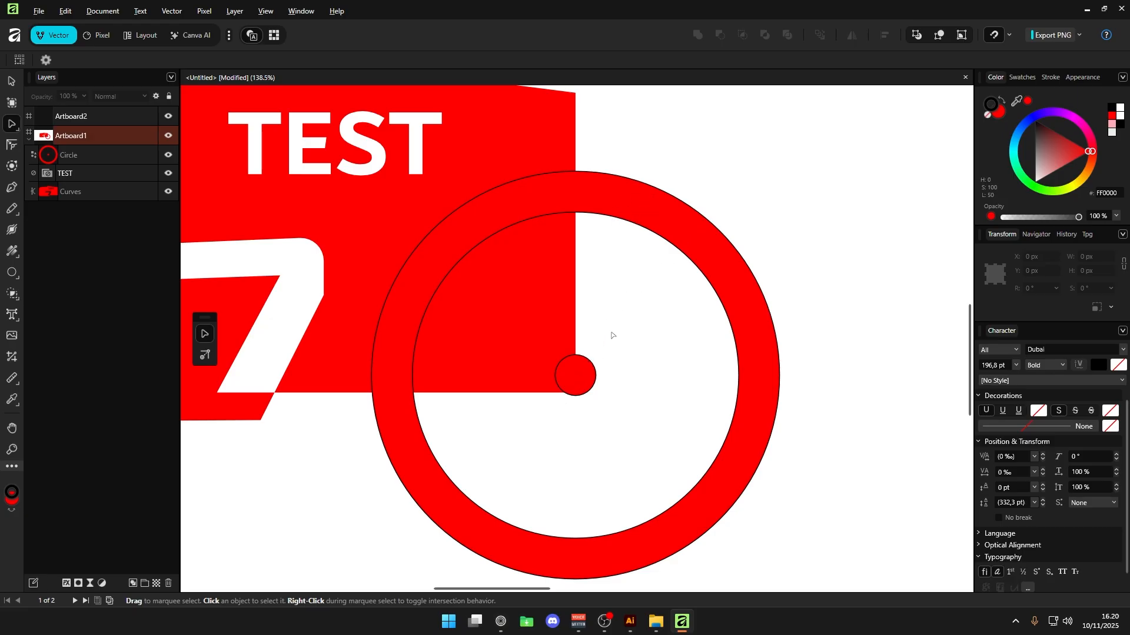
left_click_drag(633, 308, 656, 321)
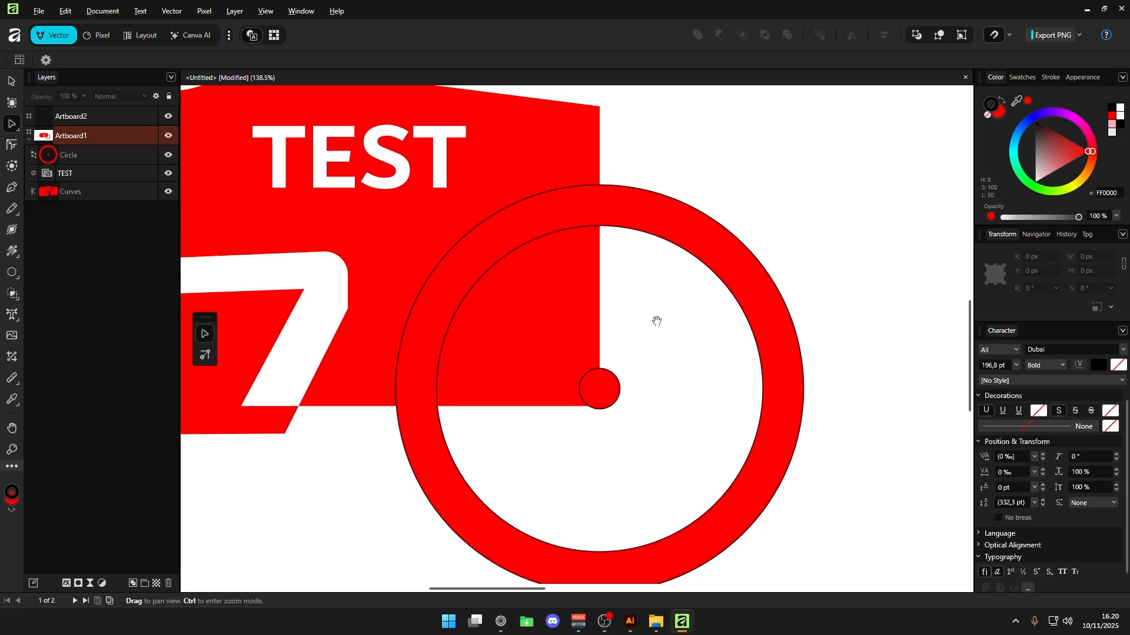
Switch to Illustrator, draw a circle about 26 px wide inside the black shape's lower part, and fill it with teal #00aaa7.
left_click(630, 621)
scroll(553, 347, "down", 1)
key("l")
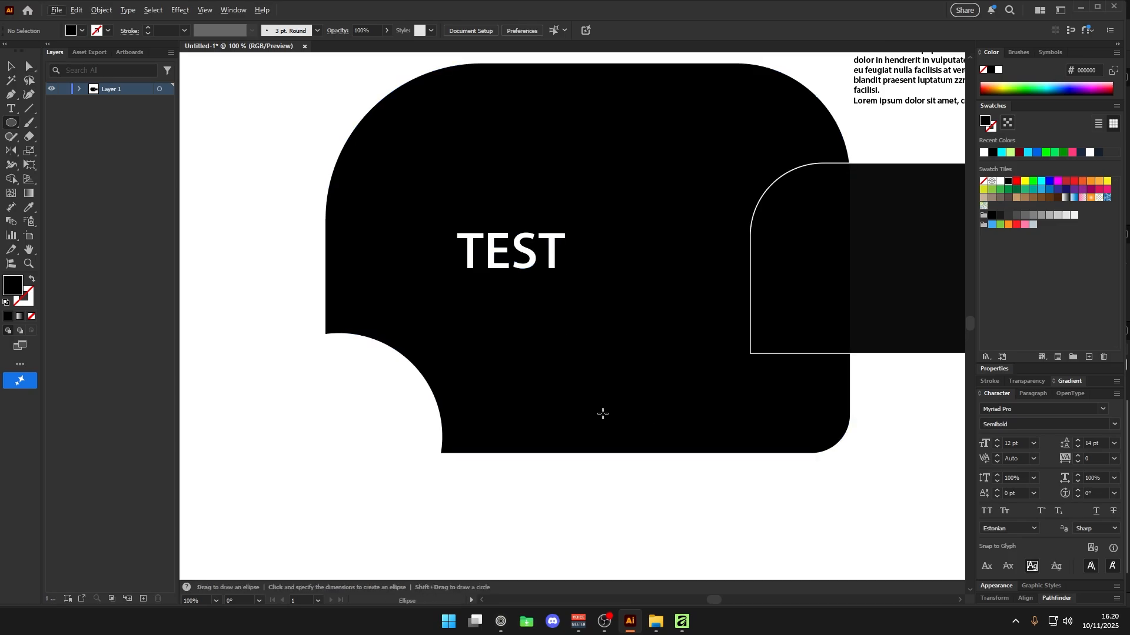
left_click_drag(612, 419, 612, 418)
key("a")
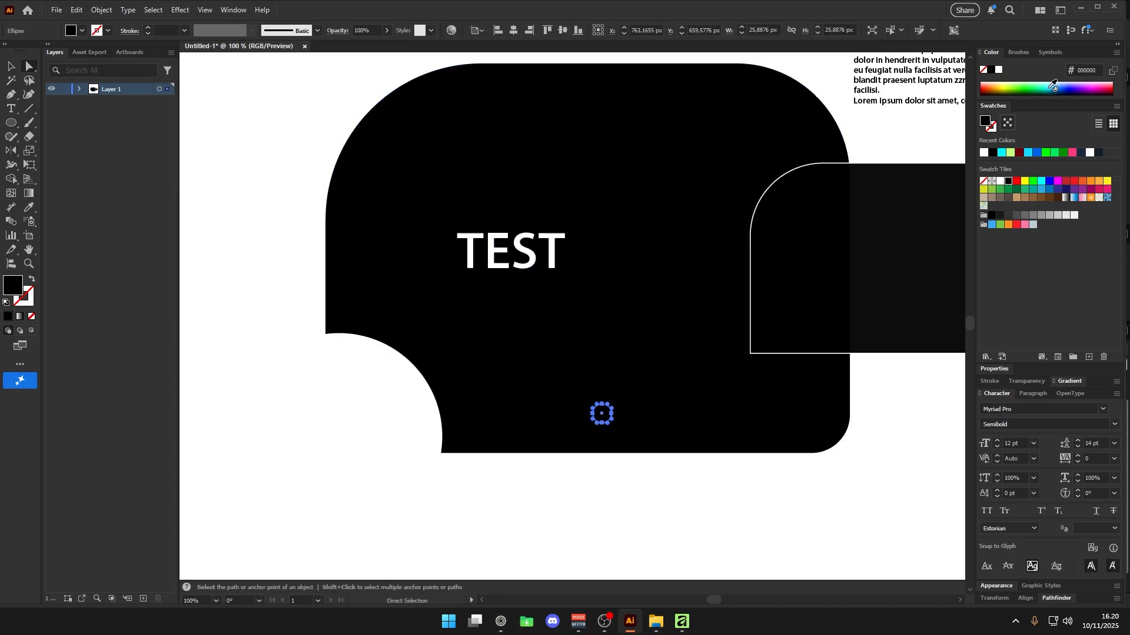
left_click(1053, 86)
Apply a large outward Offset Path effect to the teal circle so it extends over the TEST cut-out.
left_click(205, 10)
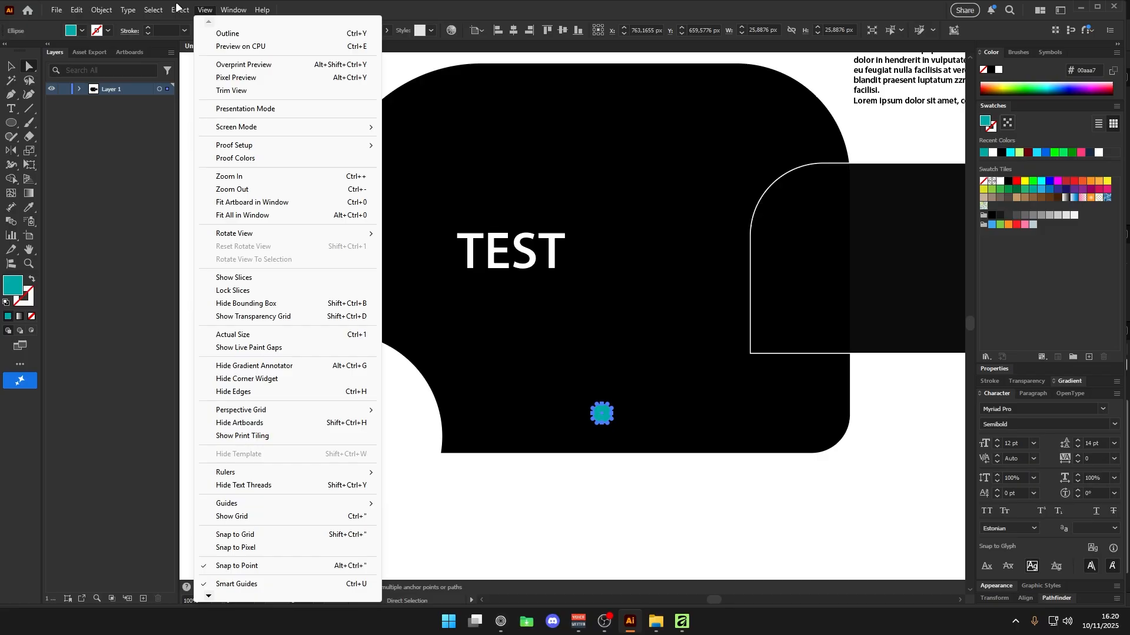
mouse_move(179, 9)
mouse_move(294, 115)
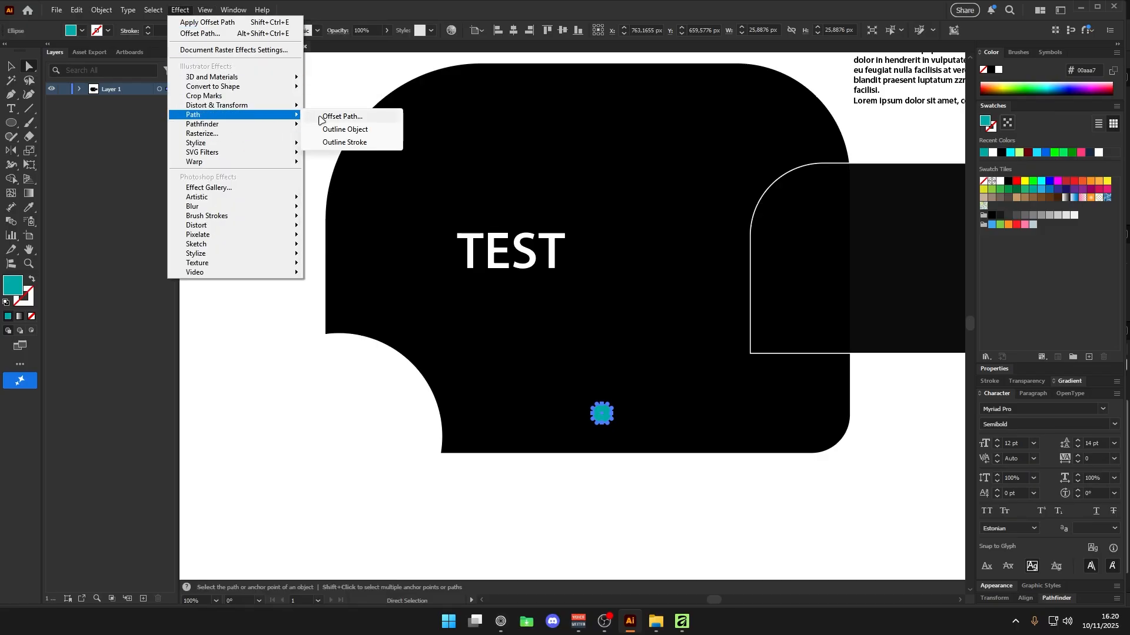
left_click(341, 117)
key("Return")
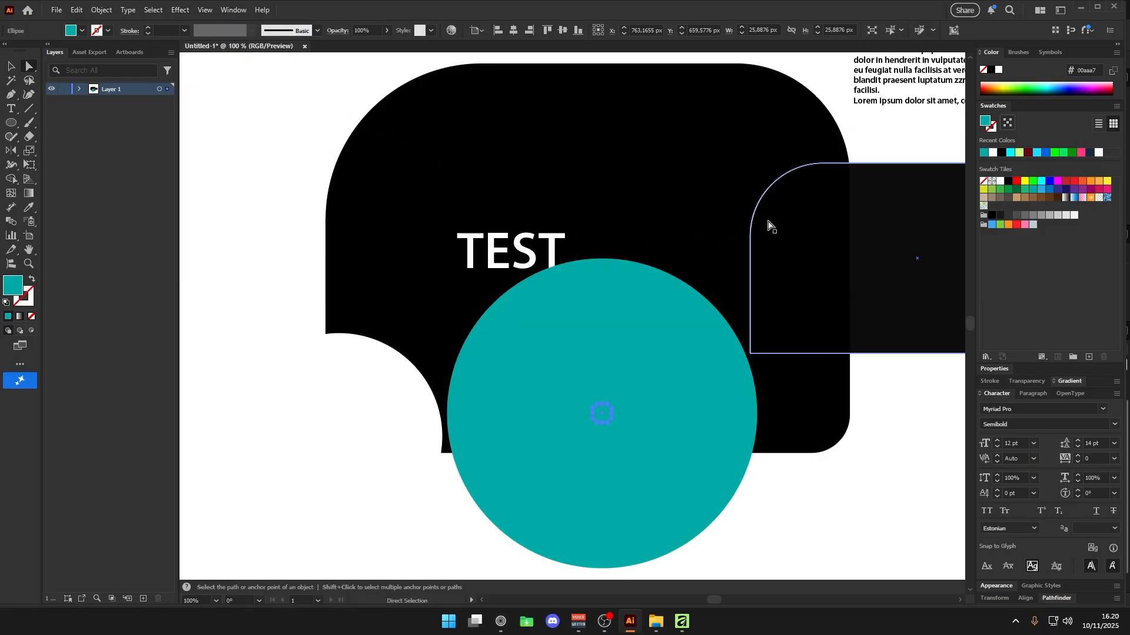
Test whether the teal circle can be selected from its offset area, away from its original small path.
left_click(783, 489)
left_click_drag(556, 337, 507, 319)
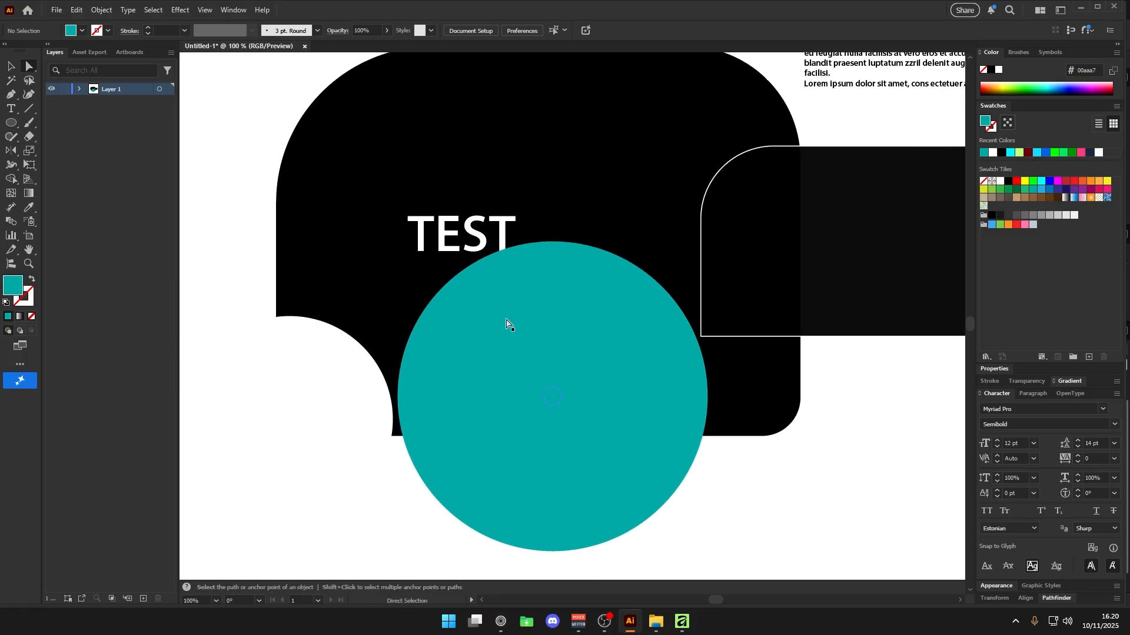
key("v")
left_click(563, 348)
left_click(432, 302)
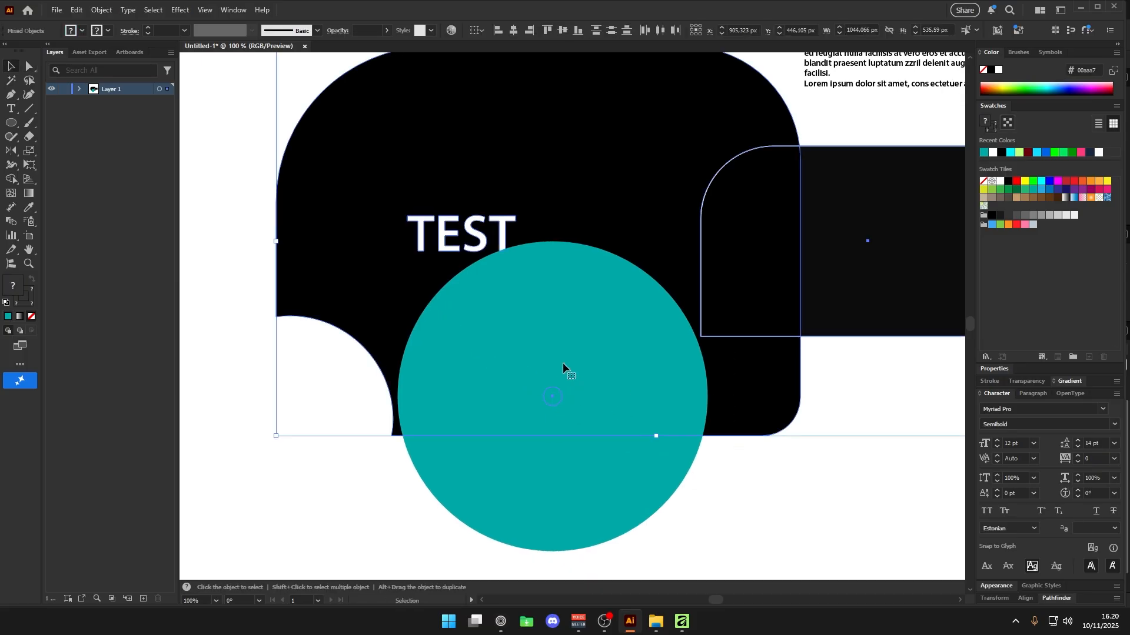
left_click(710, 520)
Switch to Affinity, try to build a filled disc from the contoured circle's ring with Shape Builder, and undo it.
left_click(681, 622)
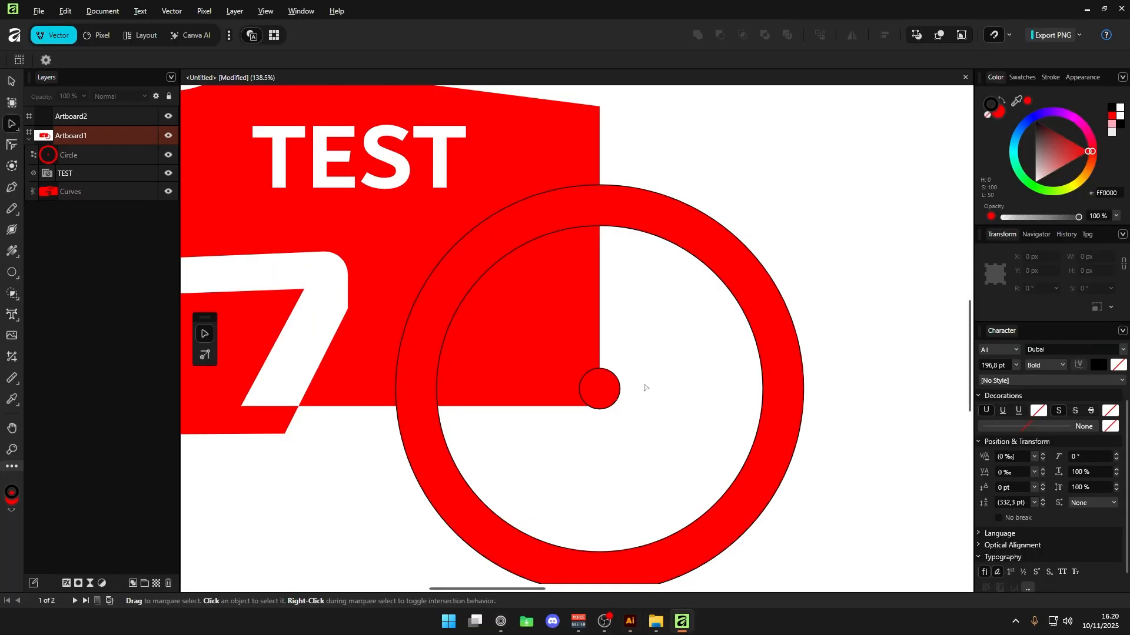
key("s")
key("a")
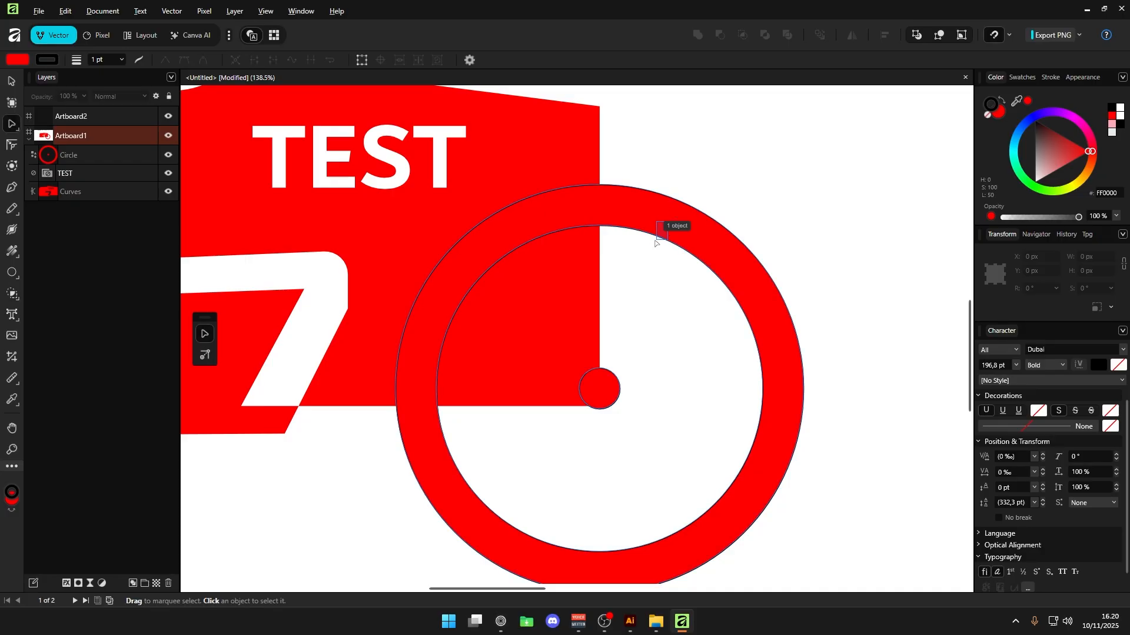
left_click(664, 229)
left_click(653, 256)
key("s")
left_click(662, 231)
left_click(653, 250)
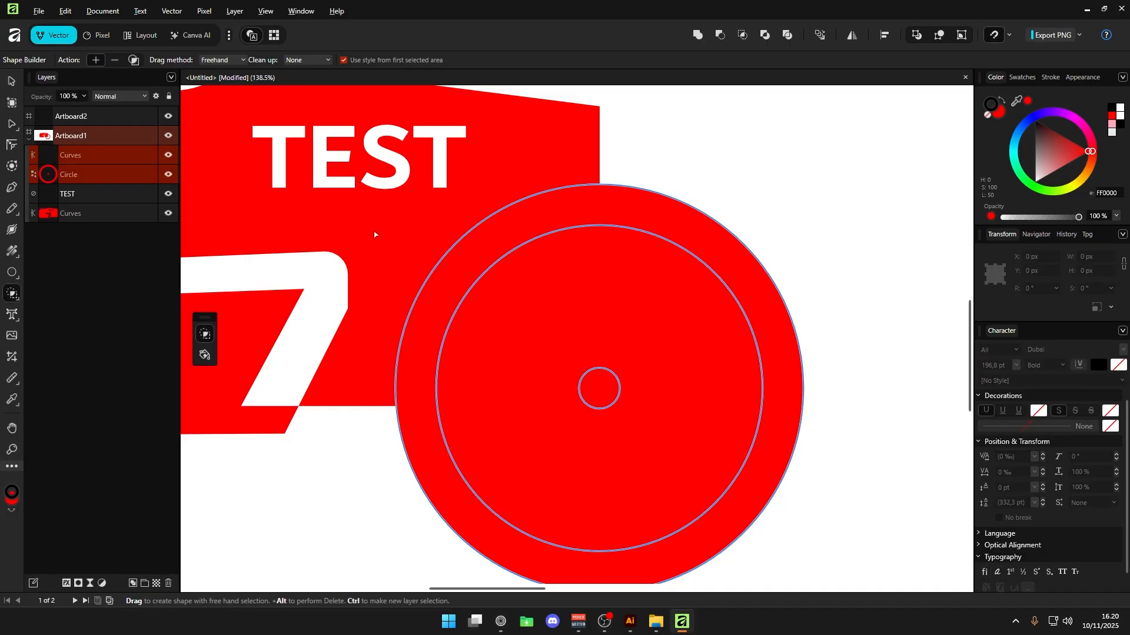
key("ctrl+z")
key("m")
key("ctrl+d")
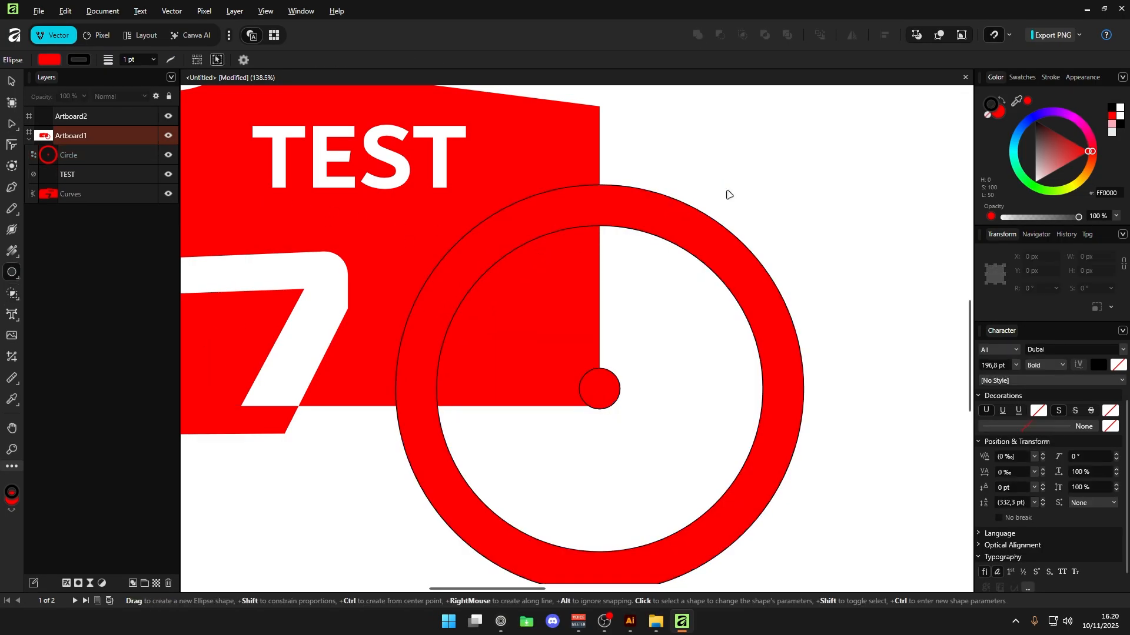
Examine the contoured circle's Appearance entries and the objects beneath it in the Artboard1 layer list.
key("v")
left_click(607, 383)
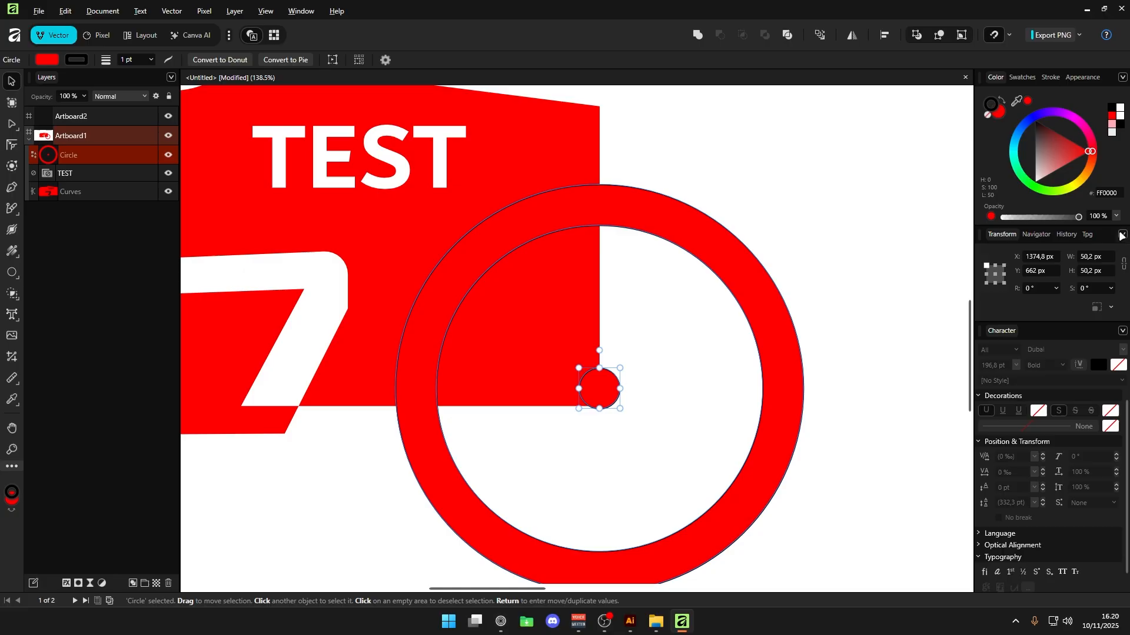
left_click(1082, 77)
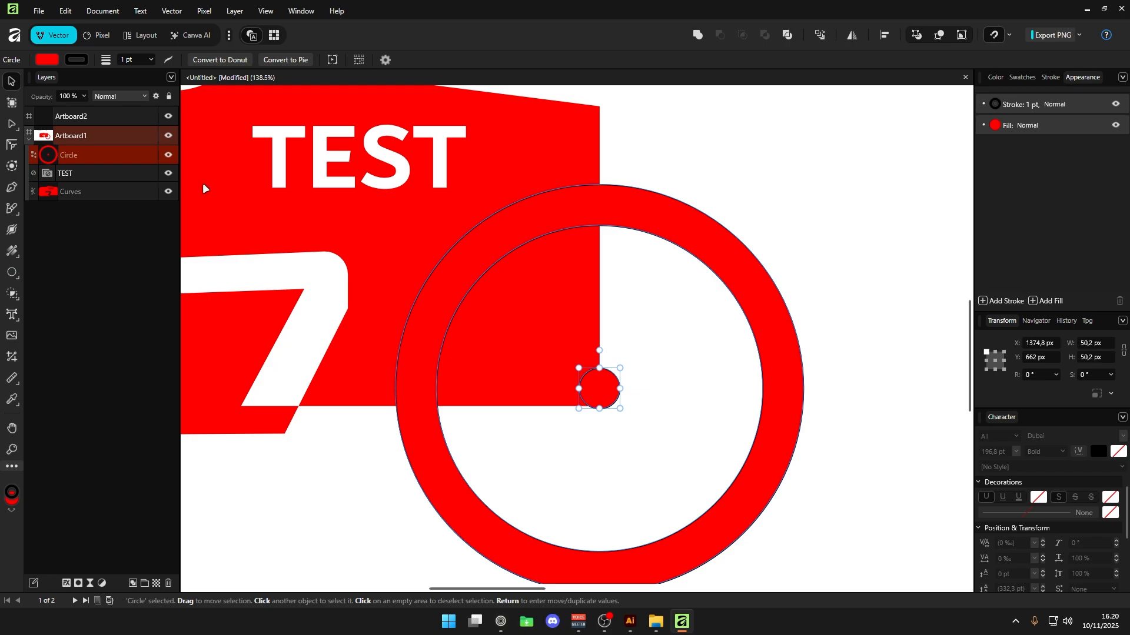
left_click(73, 175)
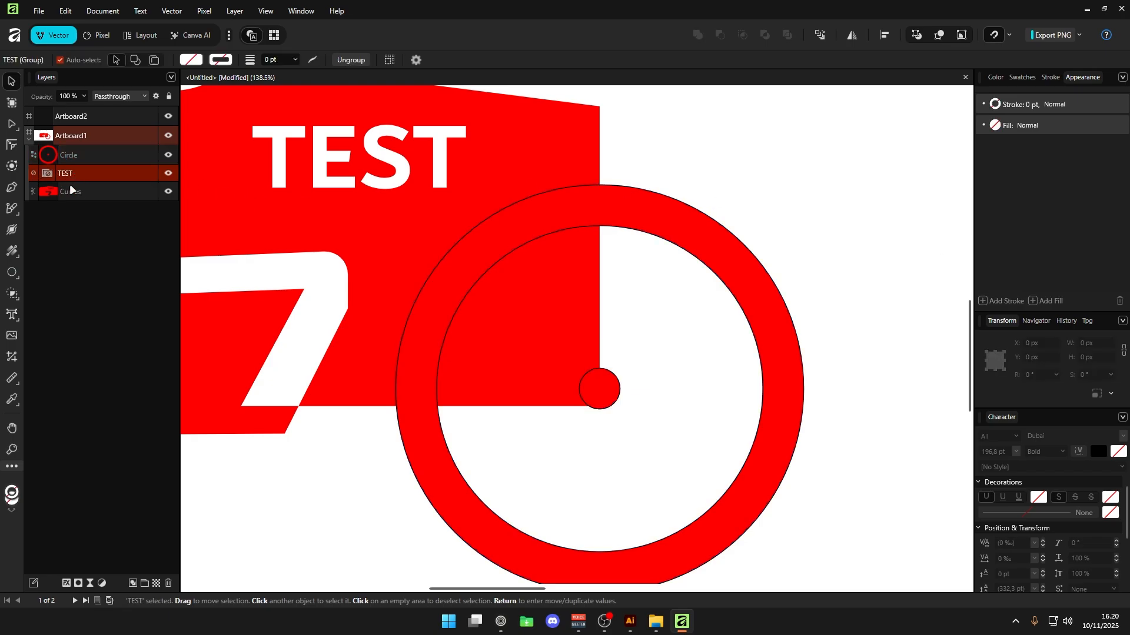
left_click_drag(339, 228, 394, 274)
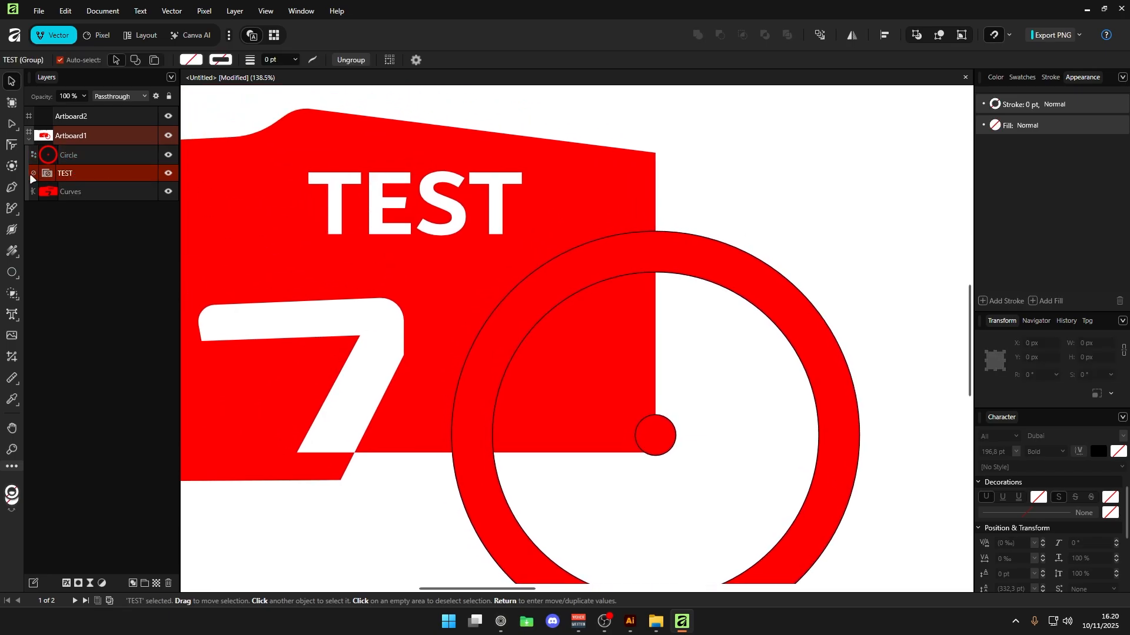
left_click(96, 158)
scroll(497, 311, "down", 3)
scroll(573, 344, "up", 2)
Vary the circle's contour offset between about 287 px and 71 px, ending on a mid-sized ring around the small circle.
key("s")
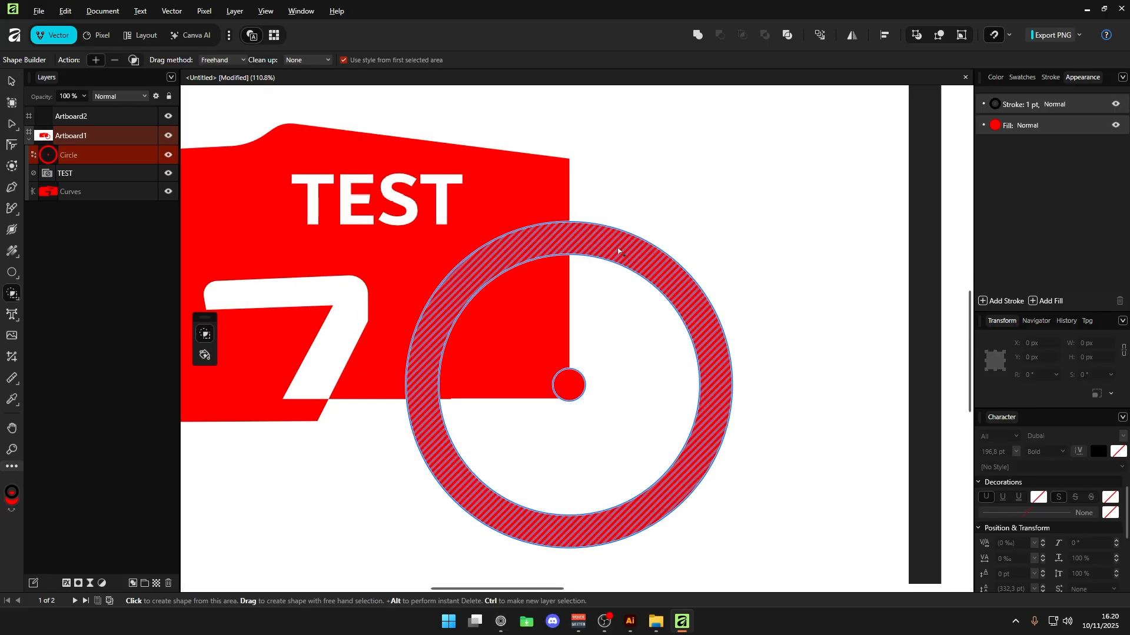
key("j")
mouse_move(618, 247)
left_mouse_down()
mouse_move(601, 310)
mouse_move(466, 434)
mouse_move(659, 315)
left_mouse_up()
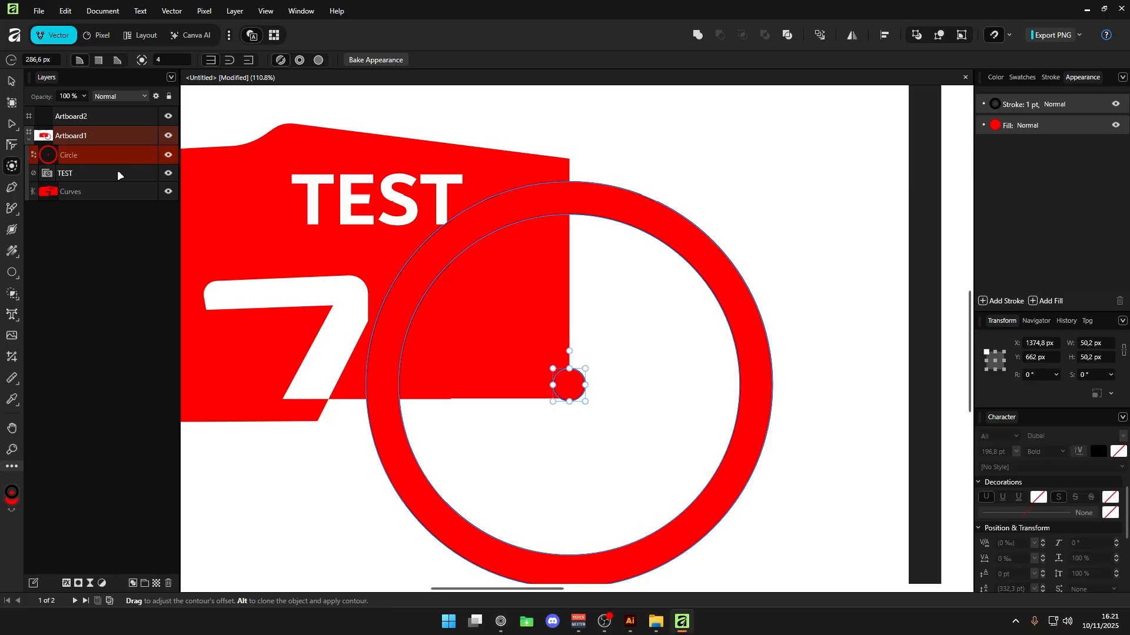
left_click_drag(570, 224, 428, 366)
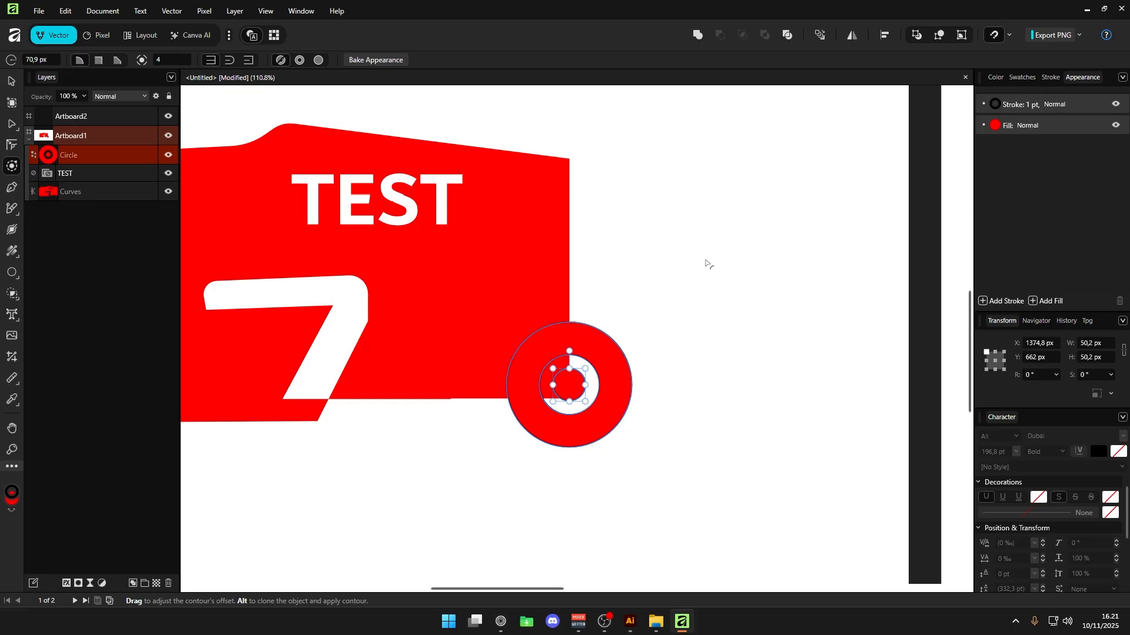
left_click_drag(572, 360, 641, 300)
Use Shape Builder to turn the contour ring and its inner areas into a solid red circle.
key("s")
key("a")
key("s")
left_click(619, 322)
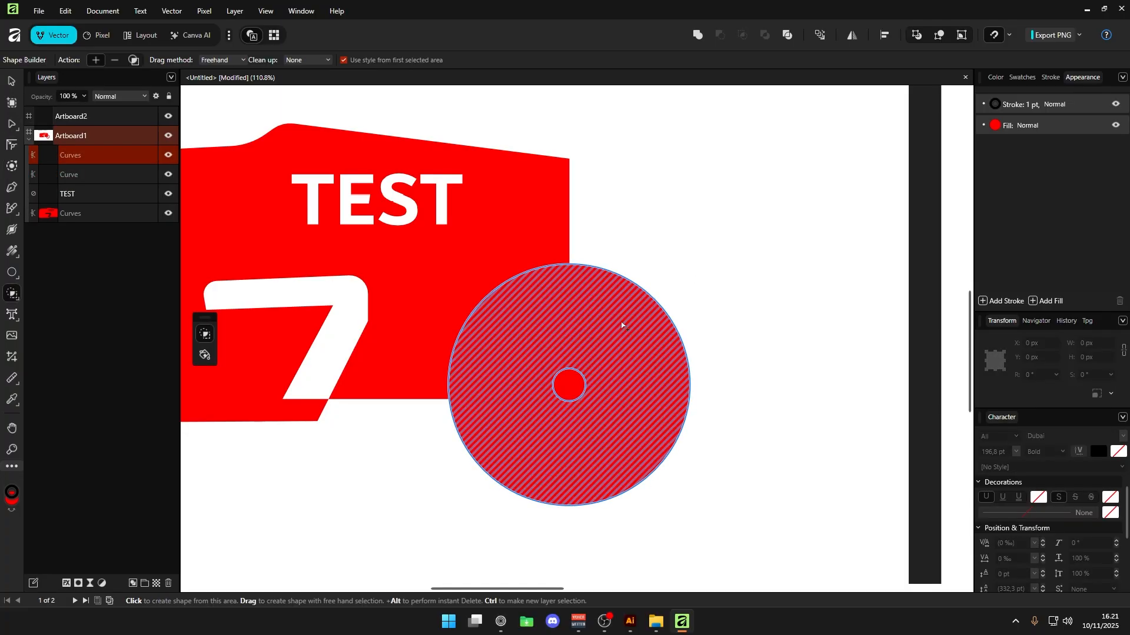
left_click_drag(597, 346, 573, 380)
Select the circle pieces together with the red TEST shape and cut the circle out of the shape's lower-right corner with Shape Builder.
key("a")
left_click_drag(675, 299, 595, 365)
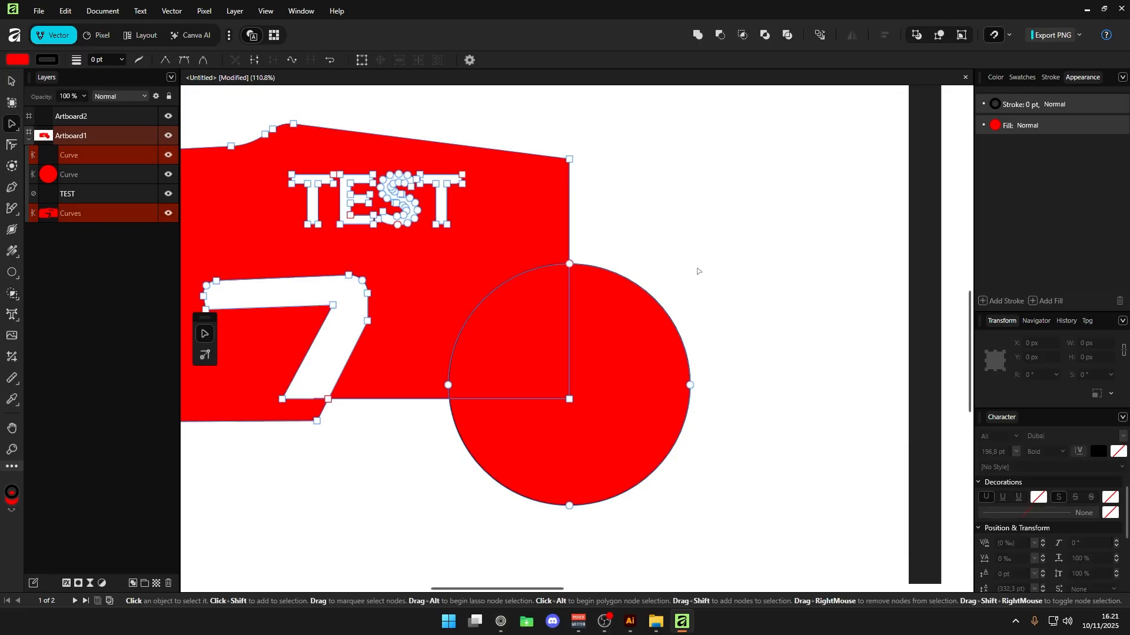
key("v")
left_click_drag(689, 233, 482, 413)
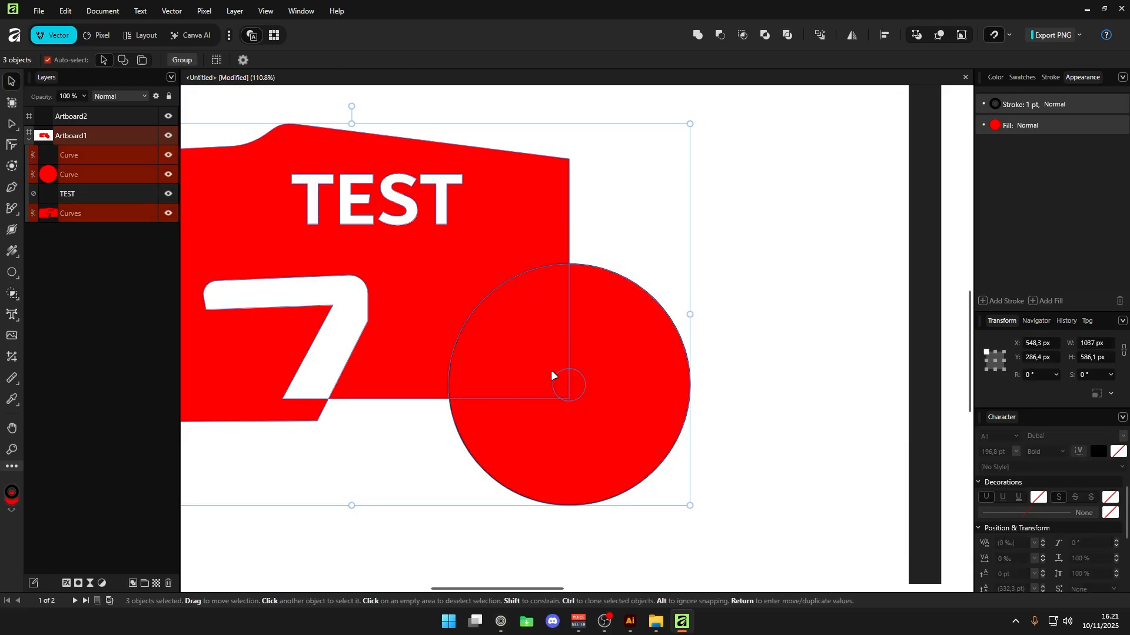
key("s")
left_click_drag(533, 340, 598, 390)
key("a")
left_click(557, 343)
left_click_drag(509, 331, 619, 333)
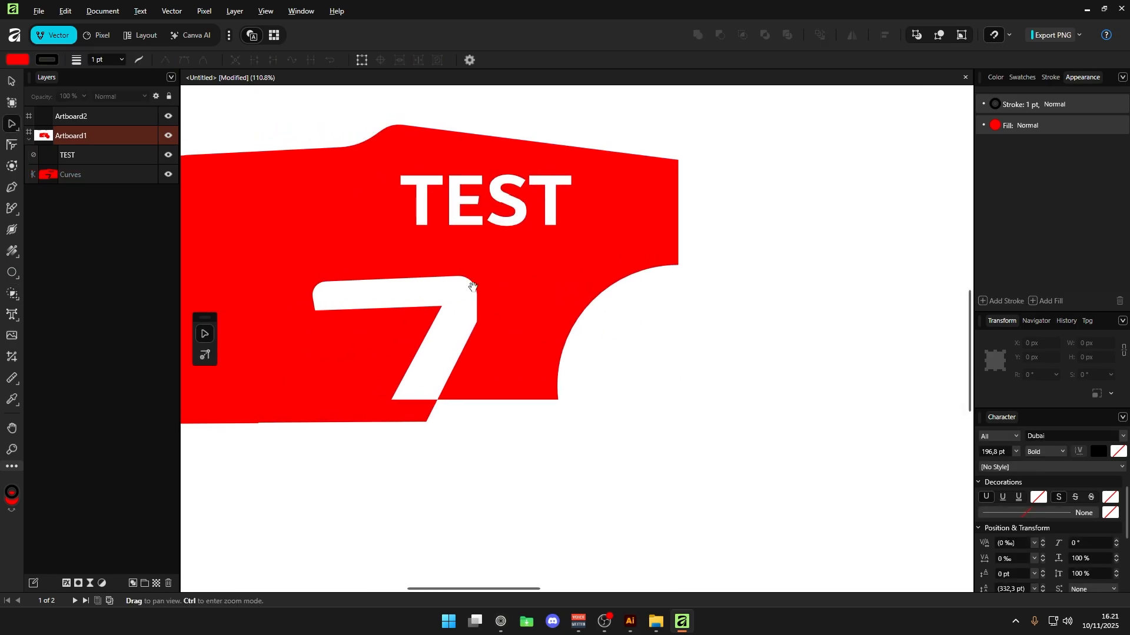
left_click_drag(473, 286, 616, 306)
scroll(615, 305, "down", 2)
scroll(534, 294, "up", 1)
left_click_drag(653, 416, 596, 404)
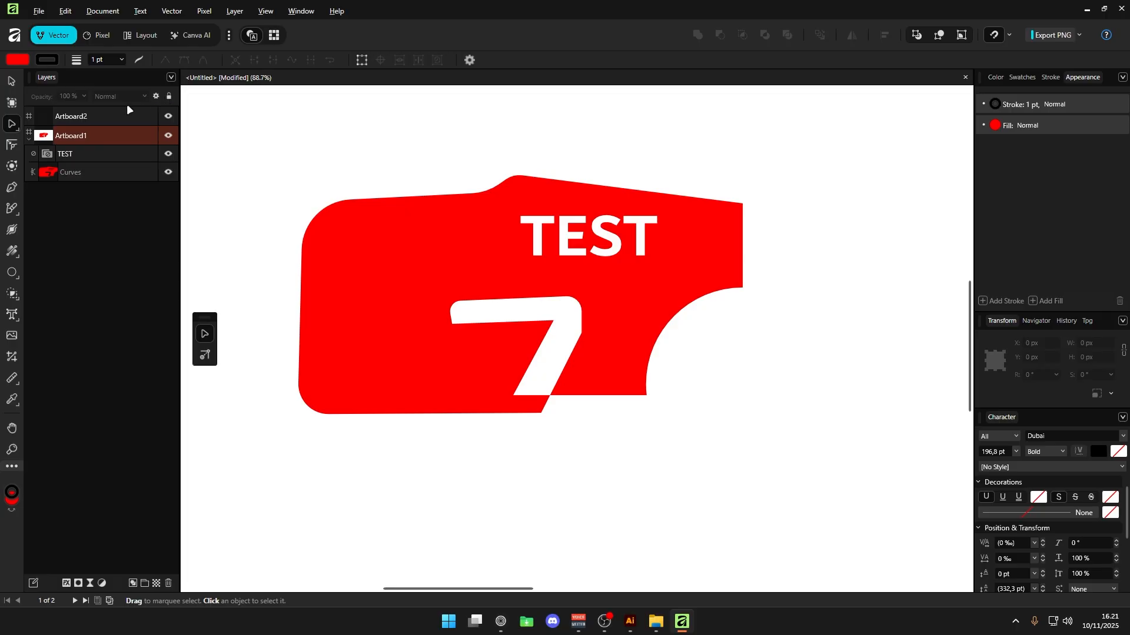
Examine how Artboard1, the TEST group and the Curves object are organised in Affinity's layer list.
left_click(80, 155)
left_click(79, 171)
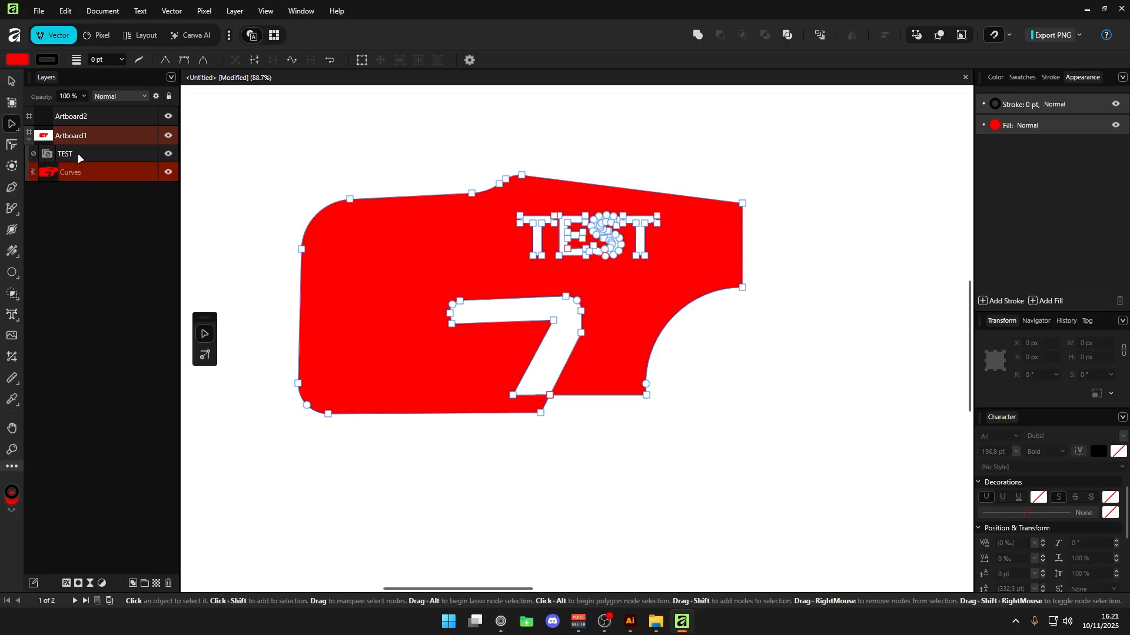
left_click(77, 154)
left_click(86, 137)
left_click(82, 148)
left_click(85, 170)
Switch to Illustrator and add four new empty layers above Layer 1.
left_click(629, 621)
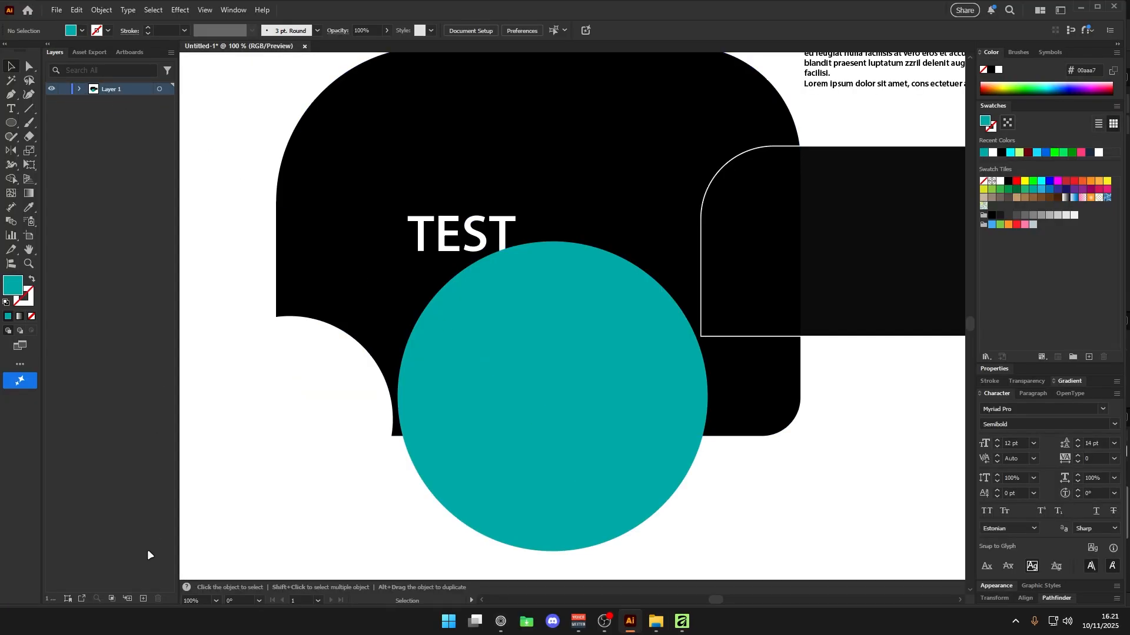
left_click(144, 598)
left_click(144, 598)
left_click(144, 598)
left_click(143, 599)
Draw a teal rectangle about 292 by 226 px over the black shape's upper-left part and move its layer directly above Layer 1.
scroll(260, 229, "down", 3)
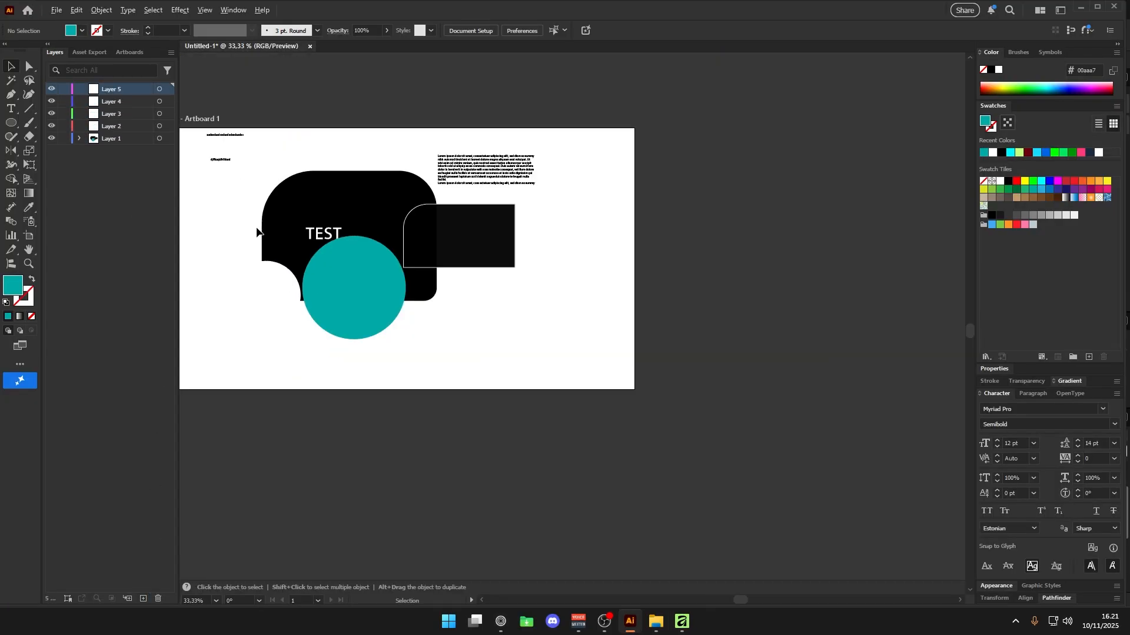
scroll(245, 210, "up", 2)
key("m")
left_click_drag(294, 199, 436, 308)
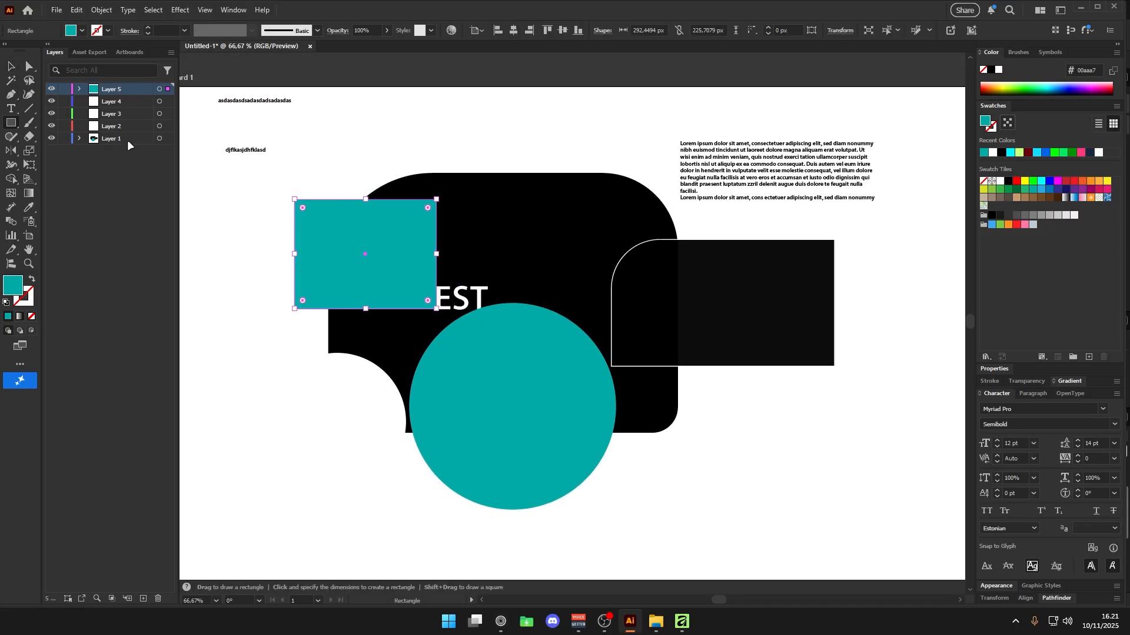
left_click_drag(127, 93, 121, 139)
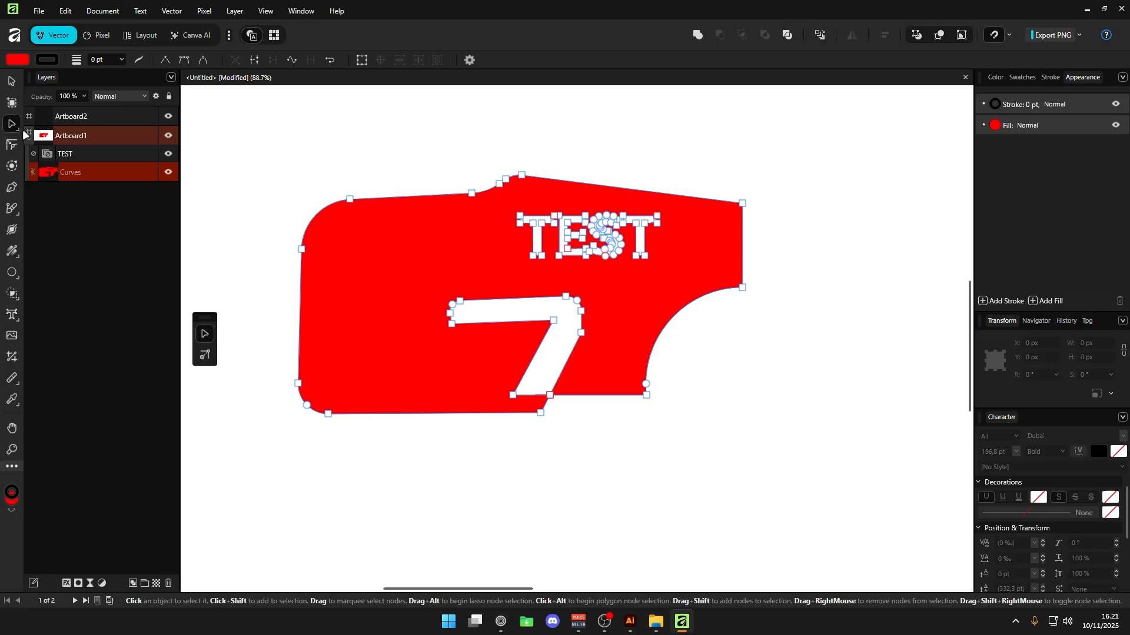
Collapse Artboard1 in Affinity to compare its two artboards, and in Illustrator add a second artboard beside the first.
left_click(30, 142)
scroll(732, 247, "down", 5)
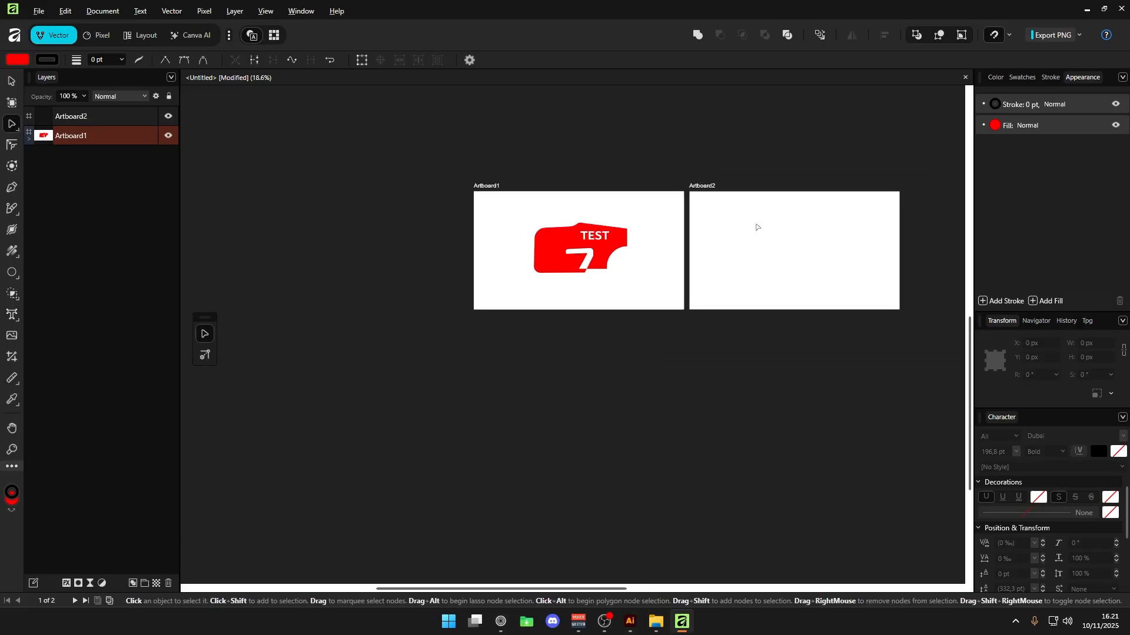
key("alt+Tab")
scroll(608, 213, "down", 3)
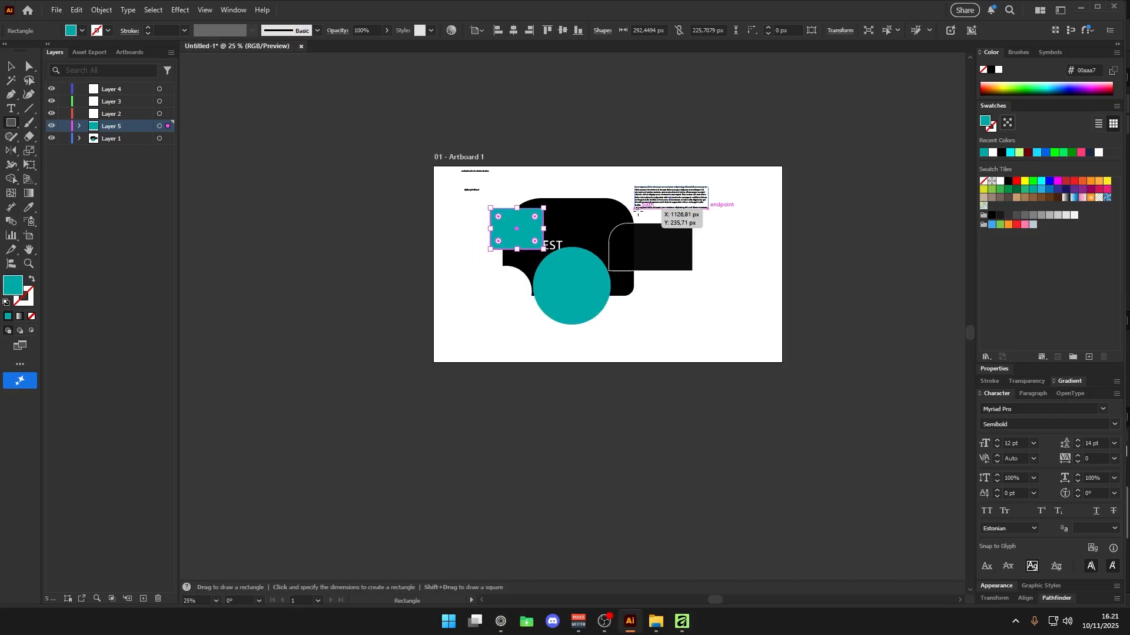
key("shift+o")
left_click(794, 265)
Expand Layer 1 and move the black TEST shape, dark rectangle and lorem ipsum text sideways so they reach onto Artboard 2.
key("m")
left_click(459, 197)
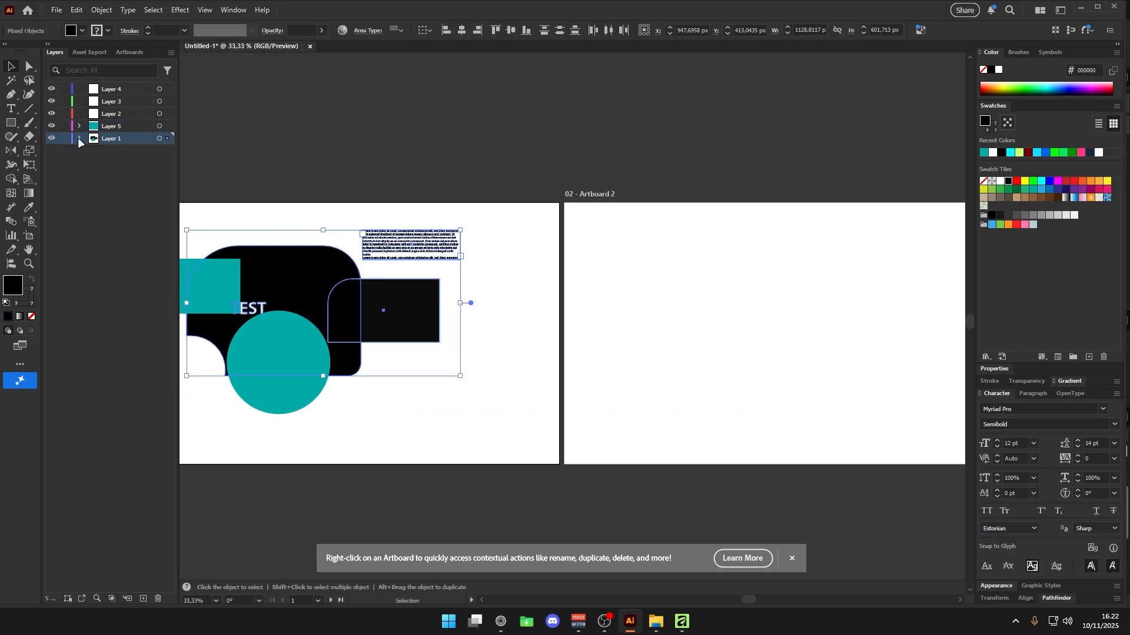
left_click(80, 139)
left_click_drag(286, 290, 516, 307)
left_click(562, 132)
scroll(401, 149, "left", 2)
left_click_drag(230, 161, 487, 400)
left_click(549, 150)
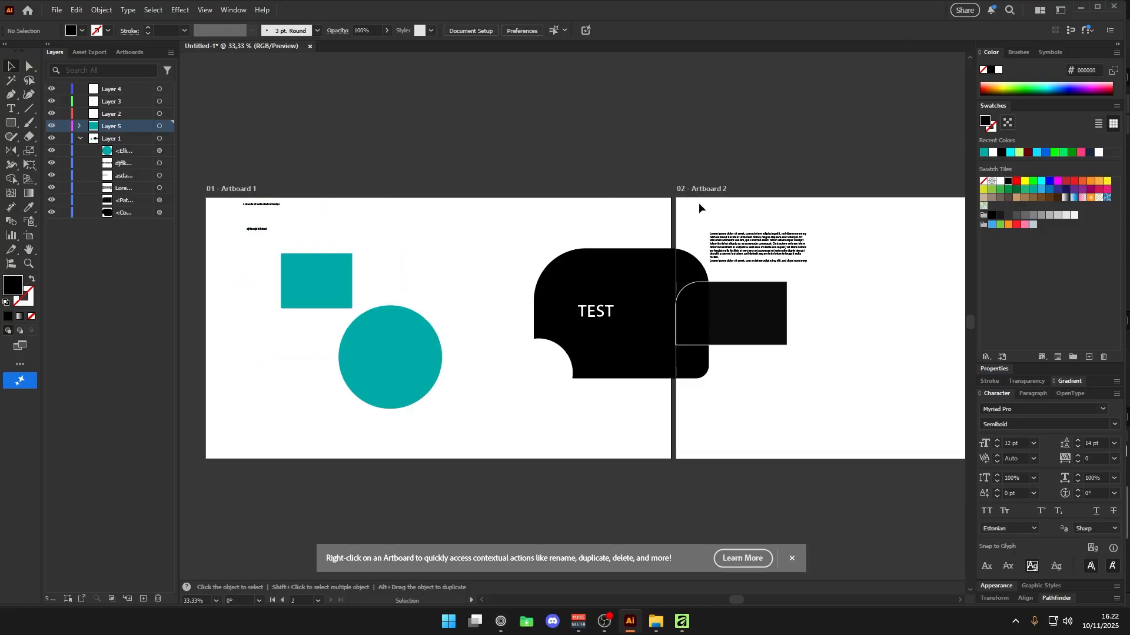
Switch to Affinity, draw a red ellipse about 1370 by 812 px on Artboard1, and undo it.
key("alt+Tab")
left_click(636, 242)
scroll(659, 245, "up", 1)
left_click_drag(441, 206, 507, 233)
left_click(518, 194)
key("m")
left_click_drag(390, 192, 626, 329)
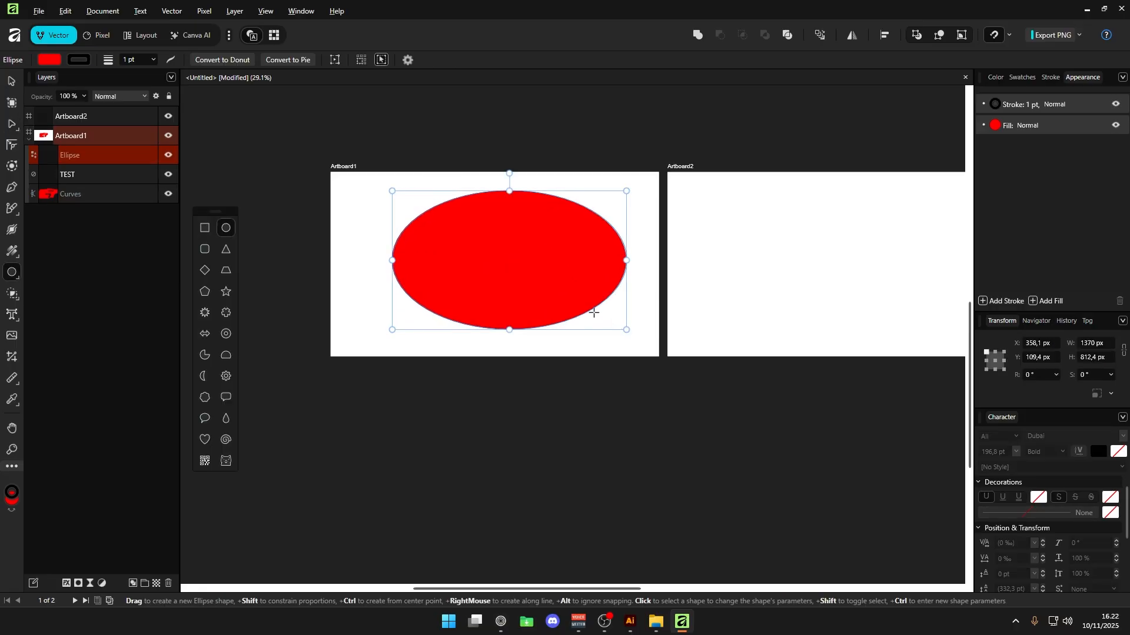
key("ctrl+z")
Move the red TEST shape on Artboard1 to about X 534 px, Y 184 px.
key("v")
left_click_drag(409, 188, 613, 331)
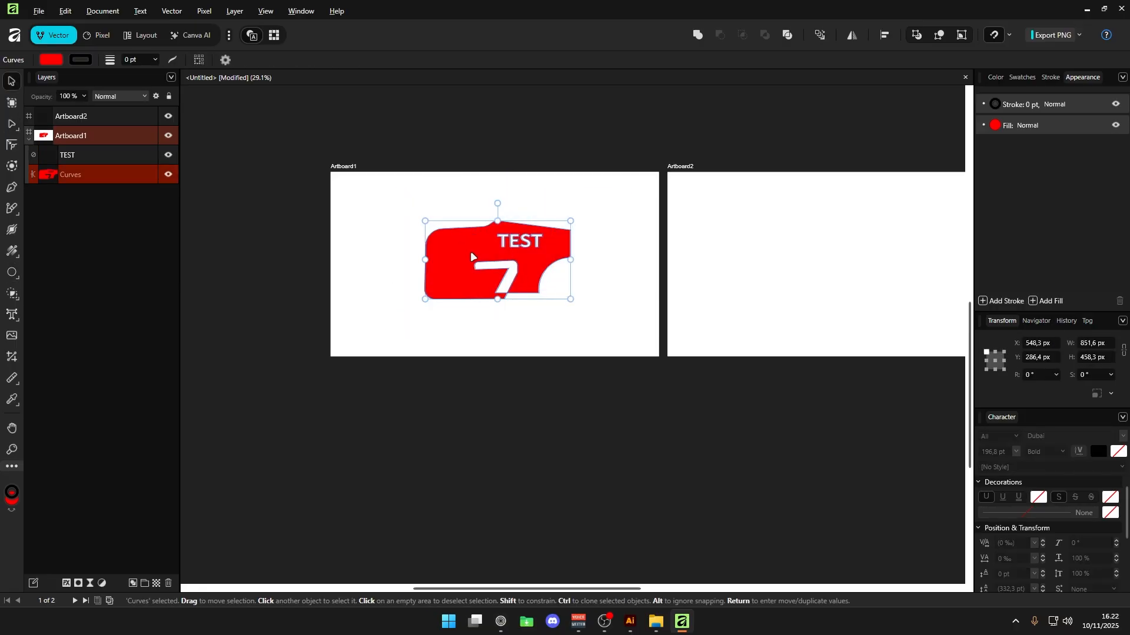
left_click_drag(471, 254, 576, 228)
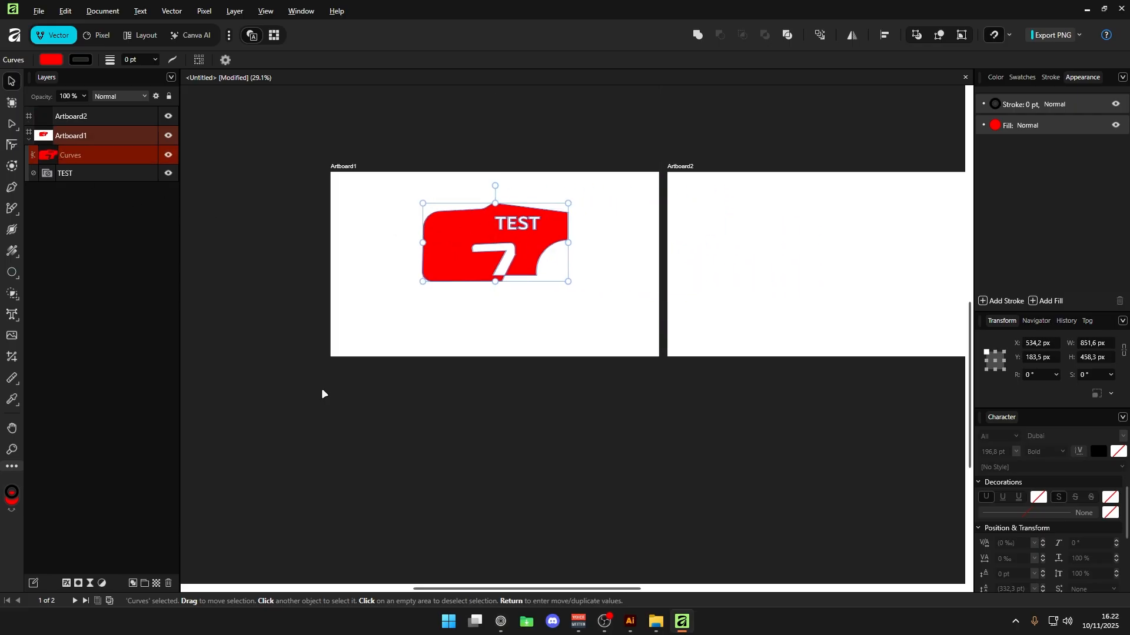
Switch to Illustrator and go through Layers 2 to 5 to examine how layers work independently of the artboards.
mouse_move(629, 625)
left_click(598, 536)
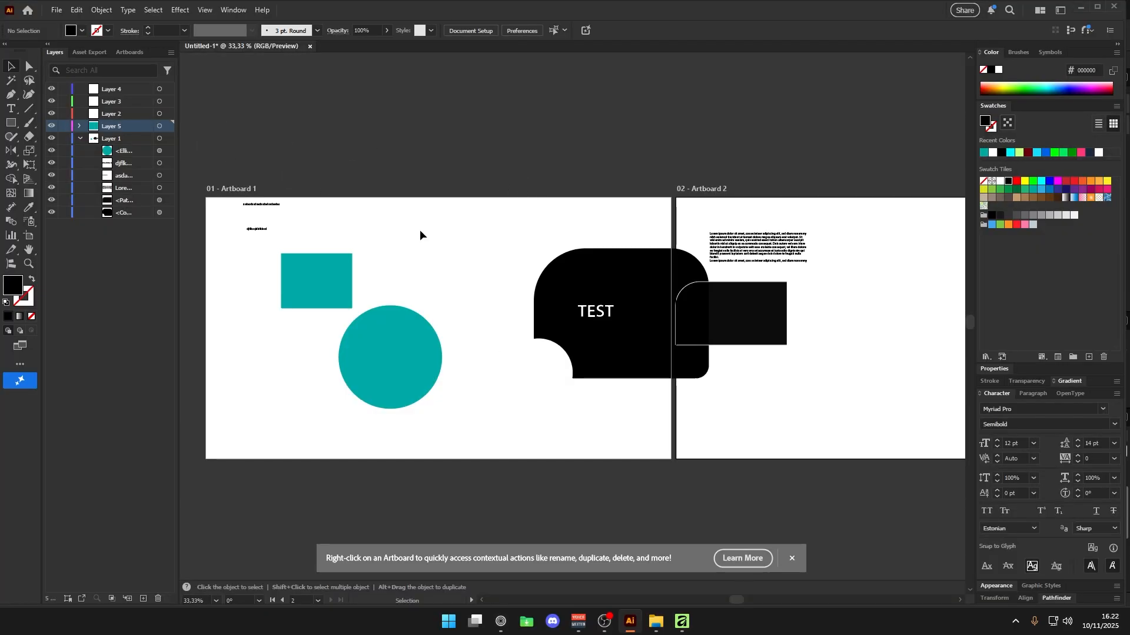
left_click(124, 102)
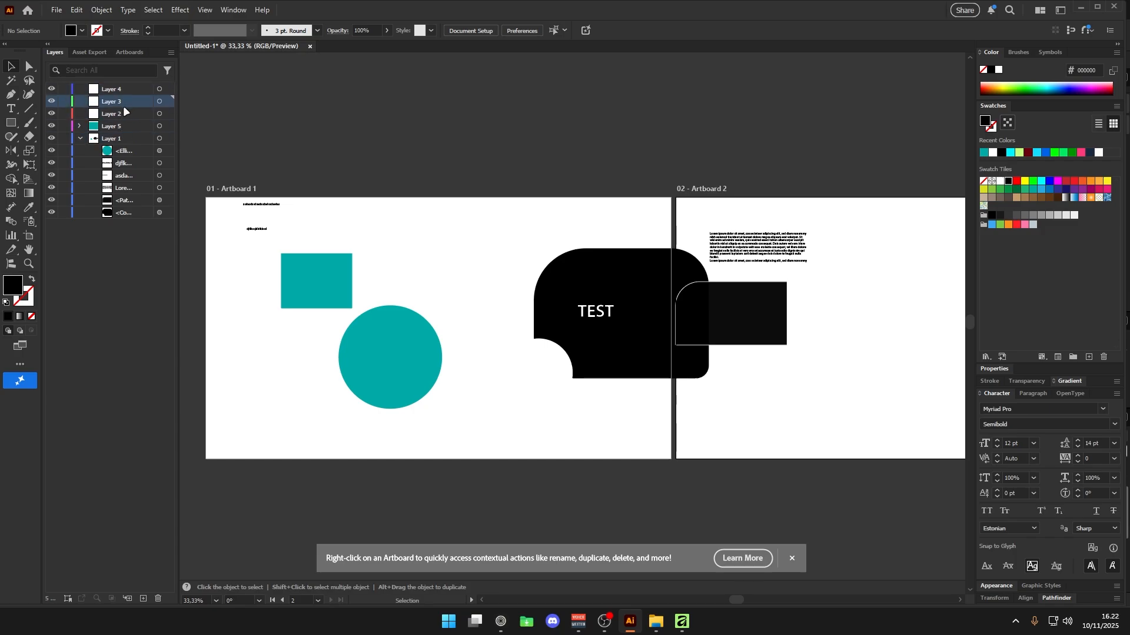
left_click(123, 126)
left_click(124, 114)
left_click(124, 101)
left_click(124, 90)
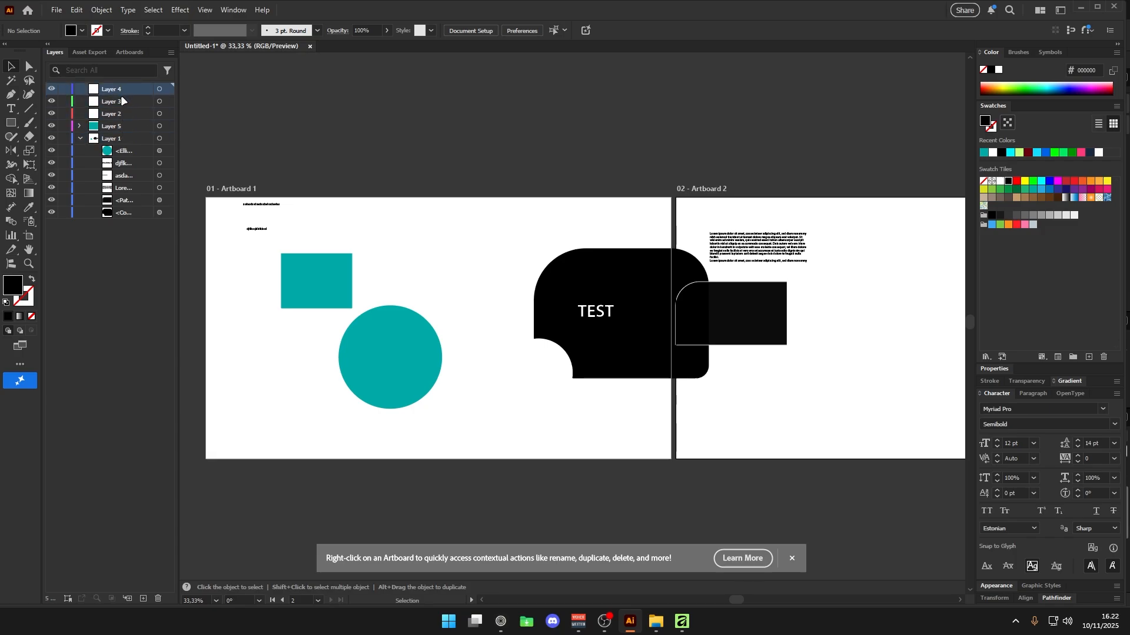
left_click(124, 101)
left_click(124, 114)
left_click(109, 126)
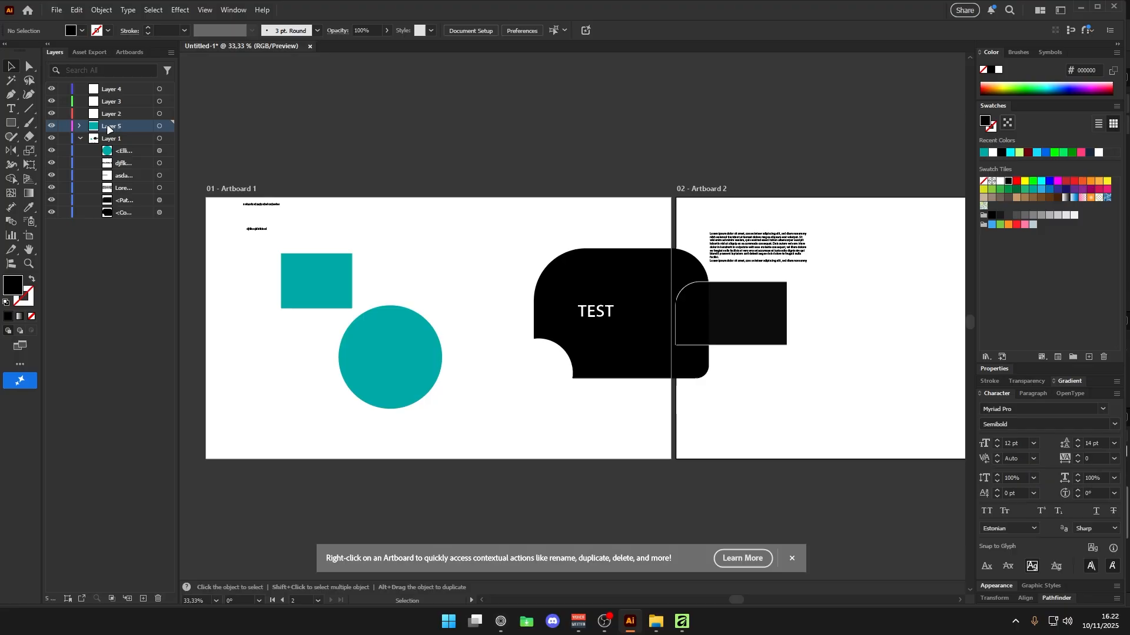
left_click(80, 138)
Switch to Affinity and add a new layer above the red Curves object inside Artboard1.
key("alt+Tab")
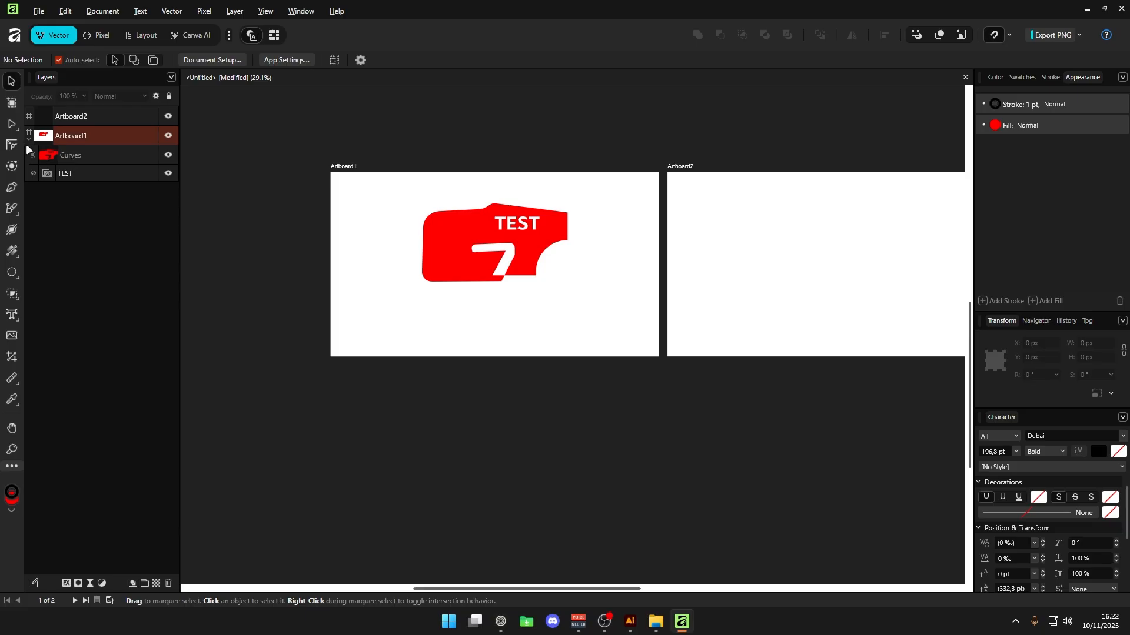
left_click(83, 156)
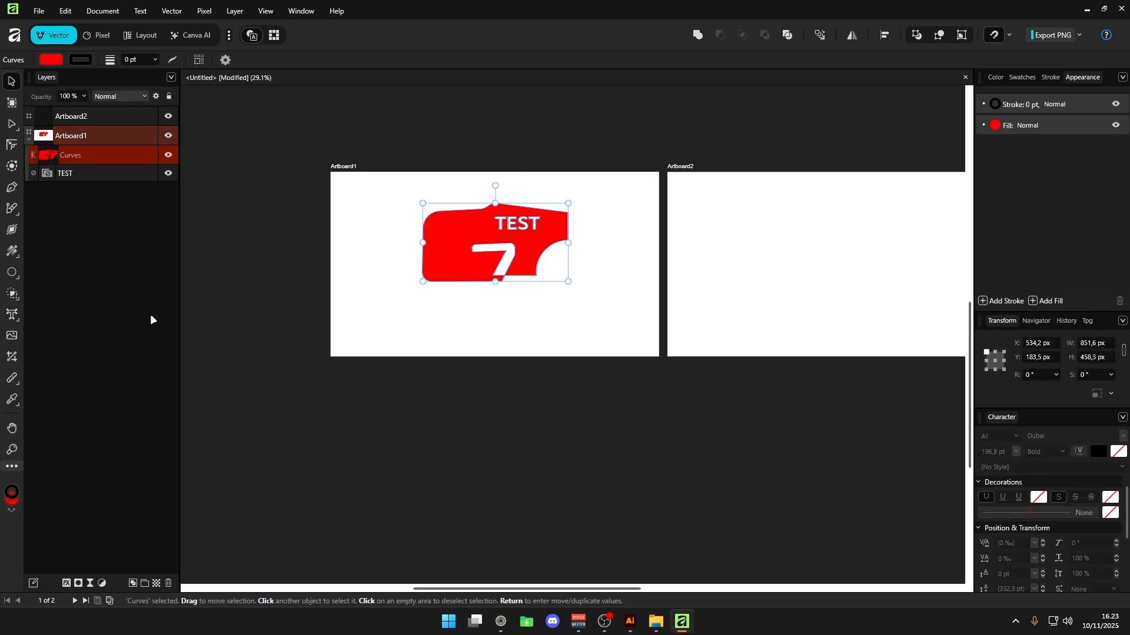
left_click(133, 583)
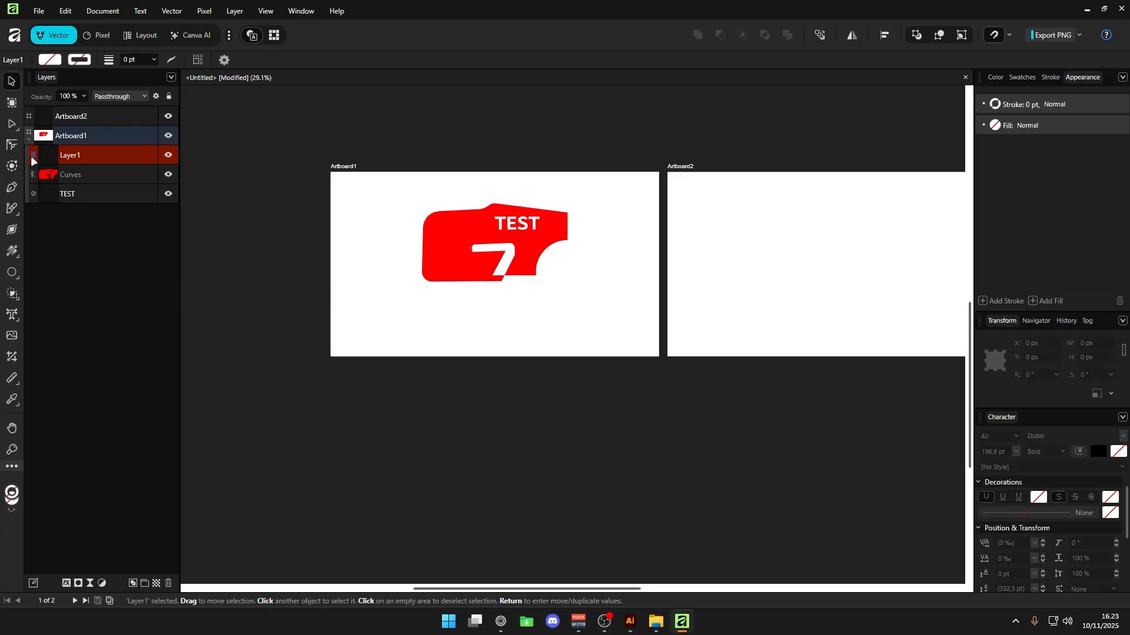
Place the red Curves object and the TEST text inside Layer1 on Artboard1, and collapse the layer.
left_click_drag(78, 173, 84, 157)
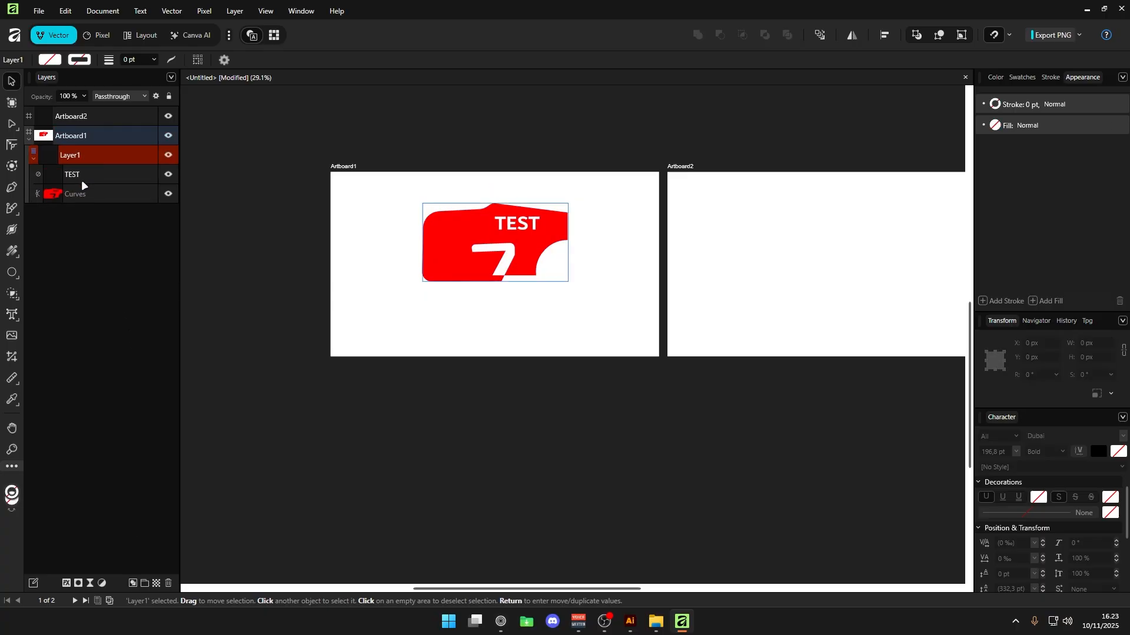
left_click(35, 156)
left_click(34, 156)
left_click(33, 157)
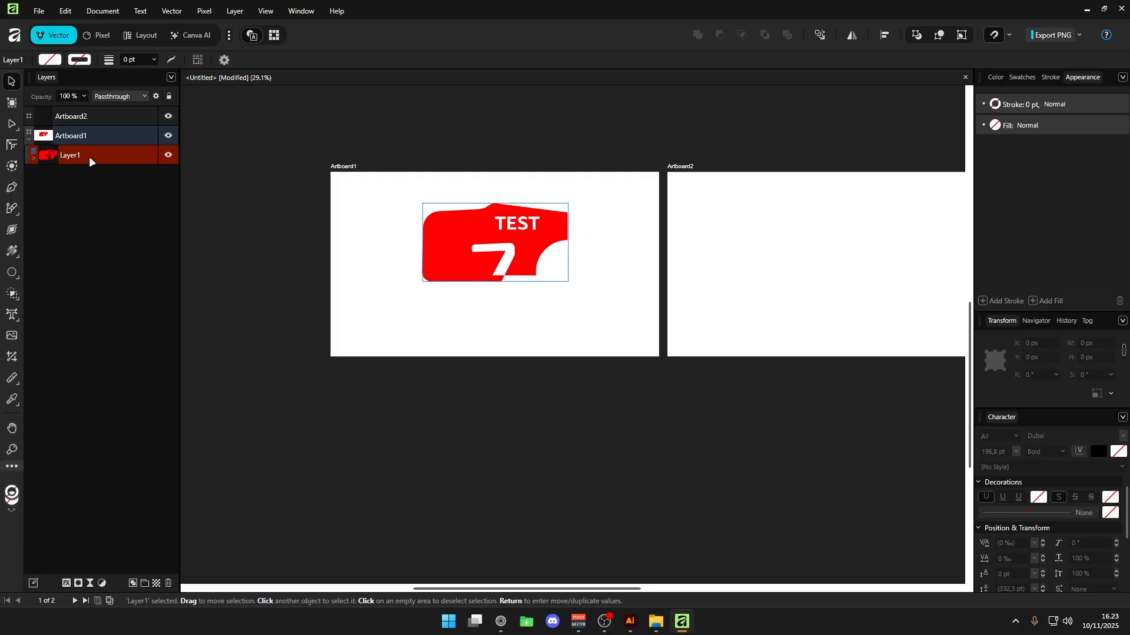
Add two more layers, Layer2 and Layer3, above Layer1 inside Artboard1 and try selecting each.
left_click(133, 583)
left_click(133, 583)
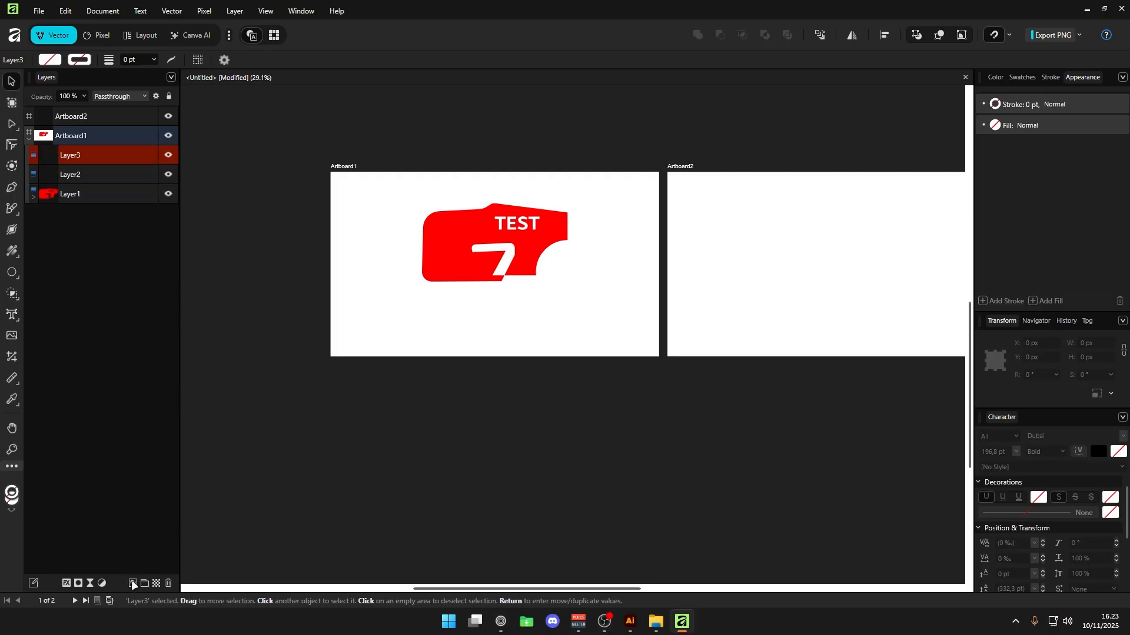
left_click(98, 172)
left_click(98, 157)
left_click(97, 171)
left_click(94, 154)
left_click(99, 173)
left_click(99, 157)
left_click(424, 152)
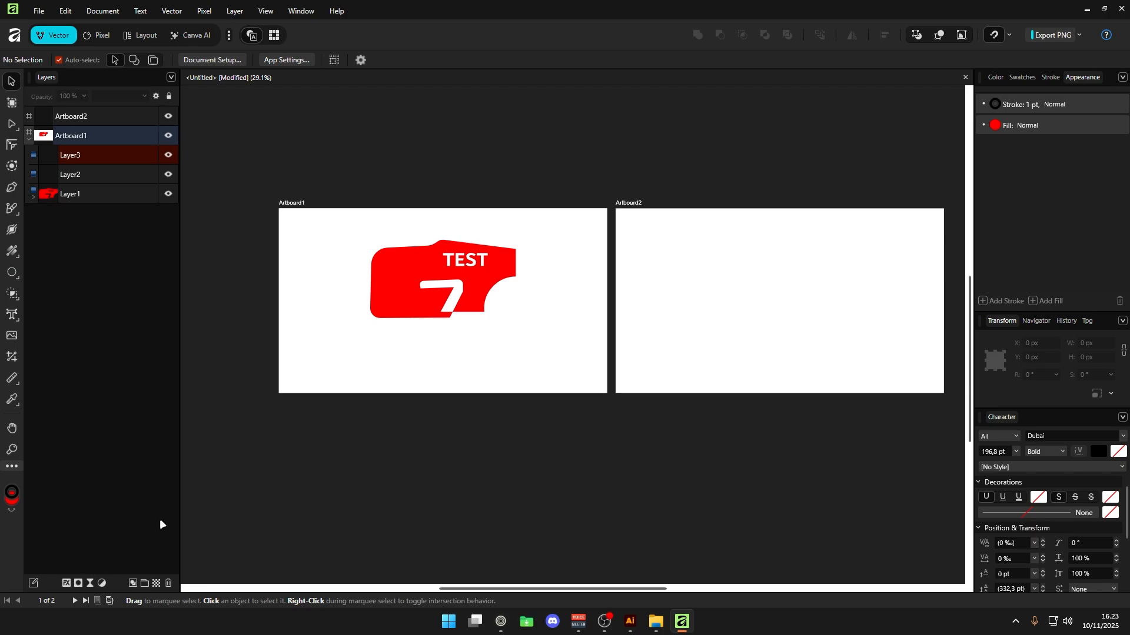
Group Layer1, Layer2 and Layer3 inside Artboard1 and expand the group.
left_click(97, 173)
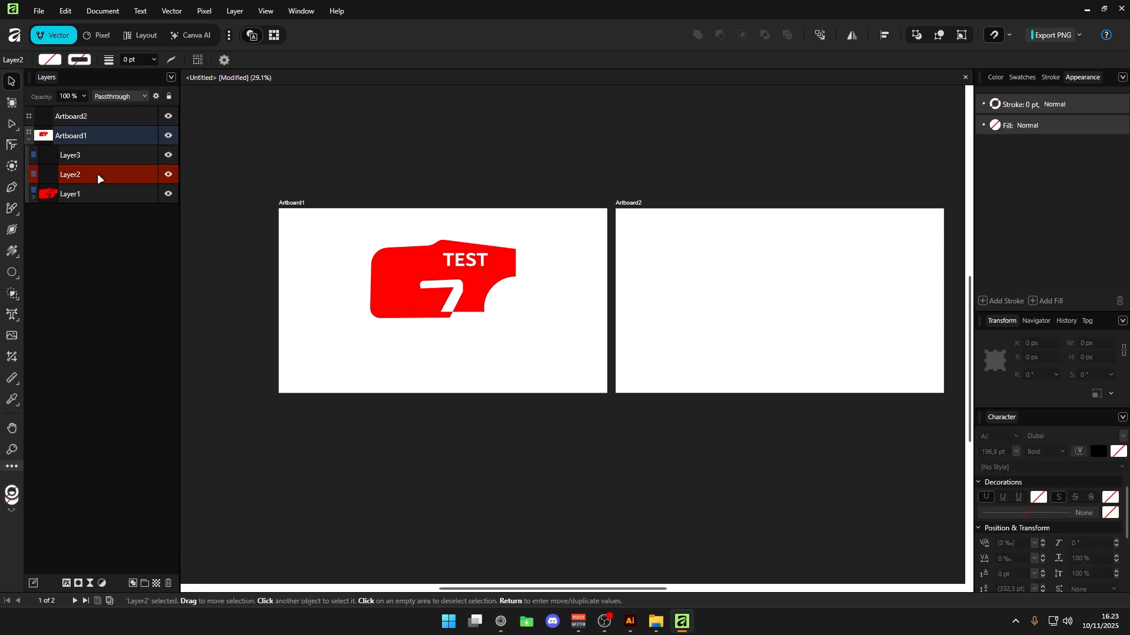
left_click(102, 193)
left_click(100, 157, "shift")
key("ctrl+g")
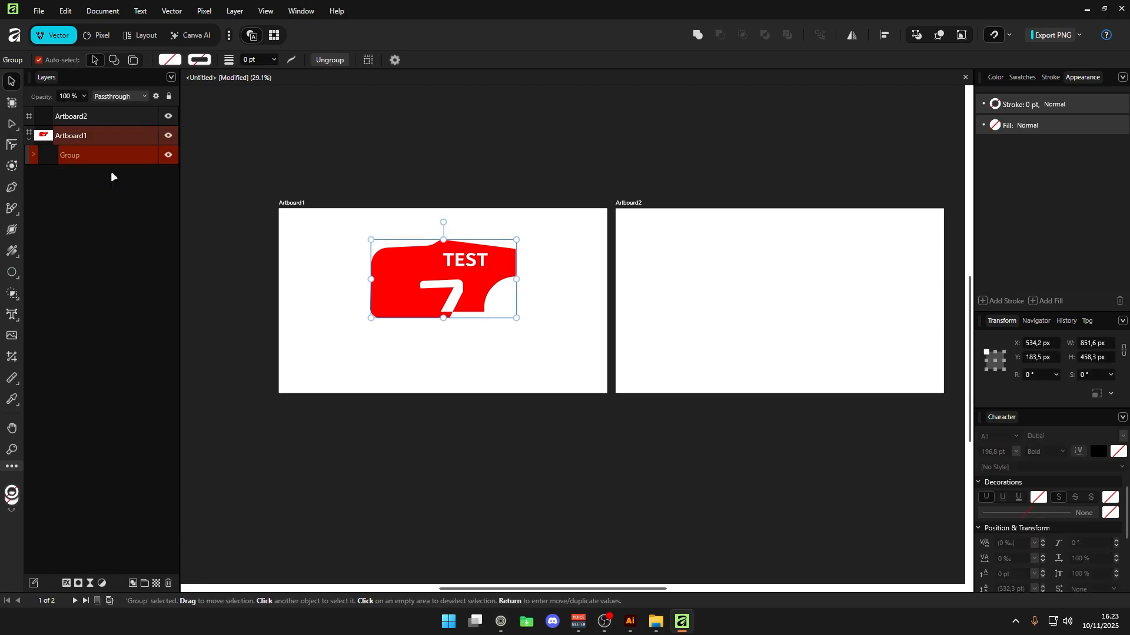
left_click(33, 154)
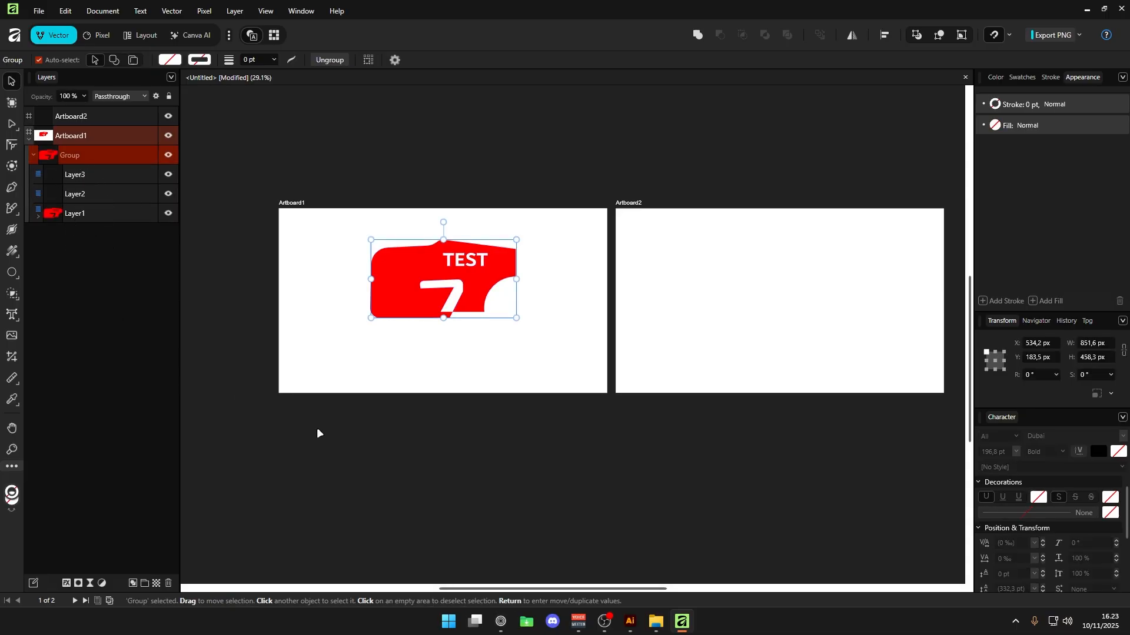
Switch to Illustrator and select Layers 2 to 5 together to compare its layer handling, and deselect them.
left_click(629, 622)
left_click(115, 93)
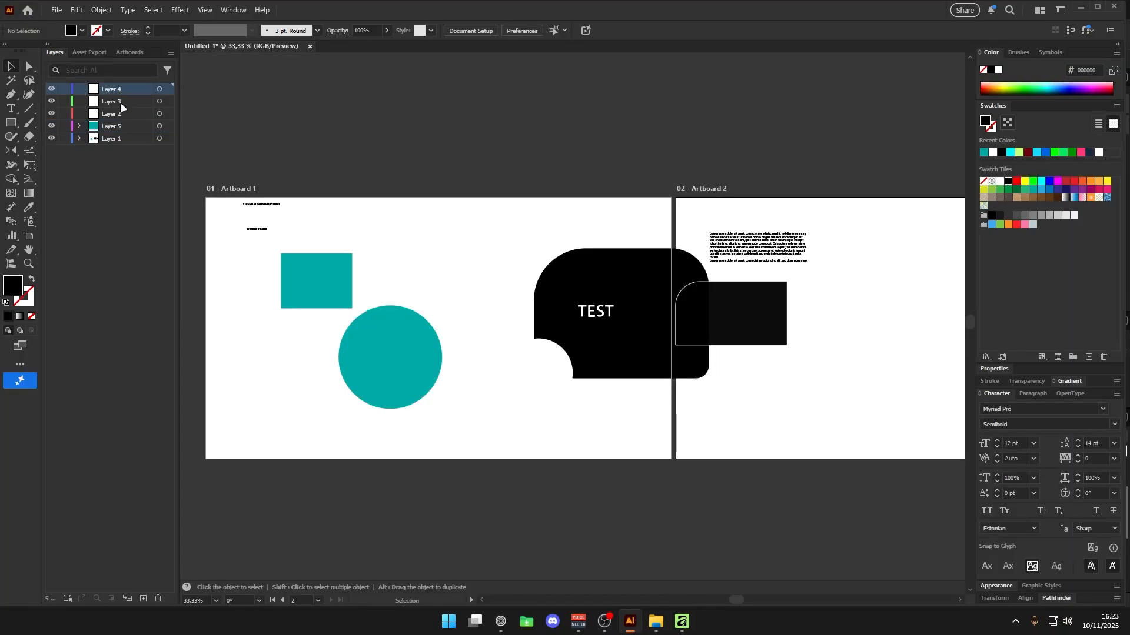
left_click(125, 126, "shift")
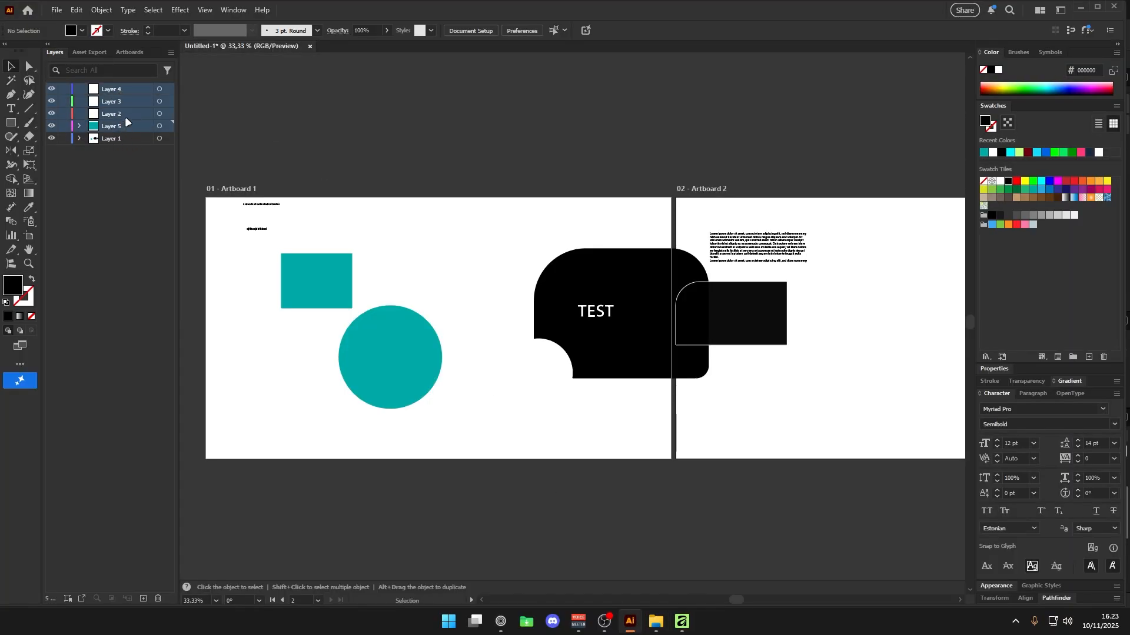
left_click(157, 328)
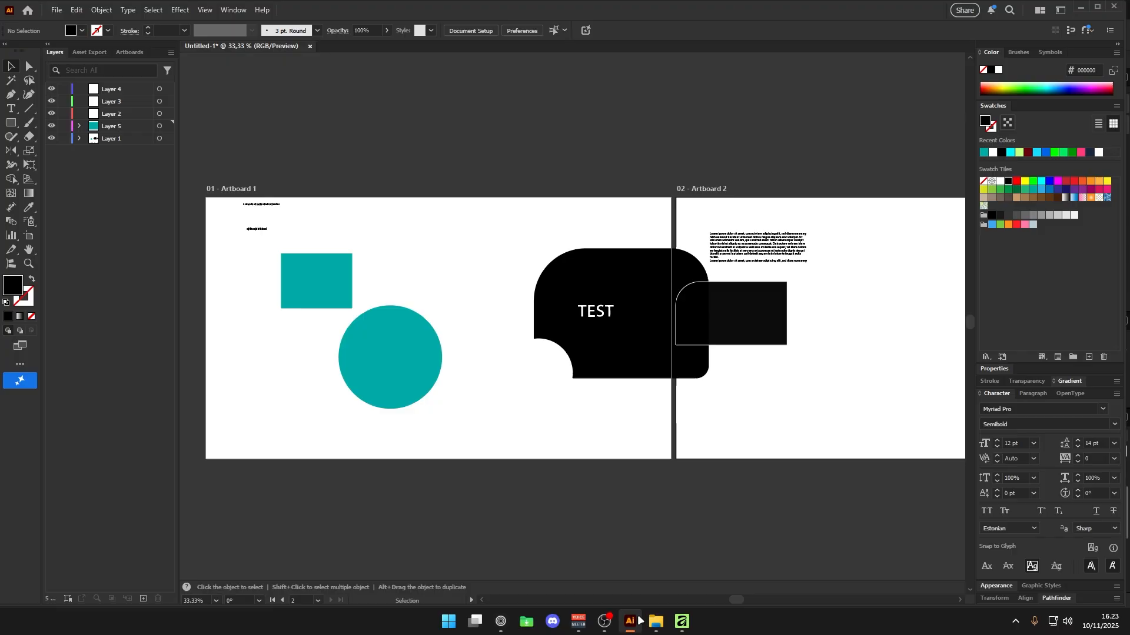
Switch to Affinity and move the red TEST group within Artboard1 to about X 479 px, Y 311 px.
left_click(681, 622)
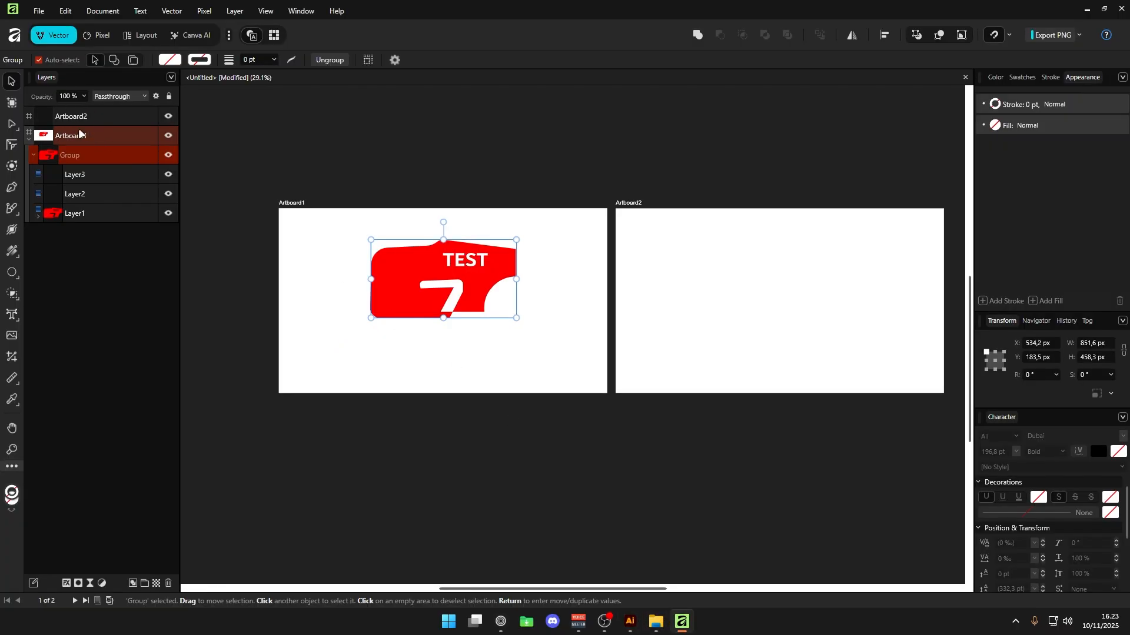
left_click_drag(321, 175, 530, 347)
left_click(505, 212)
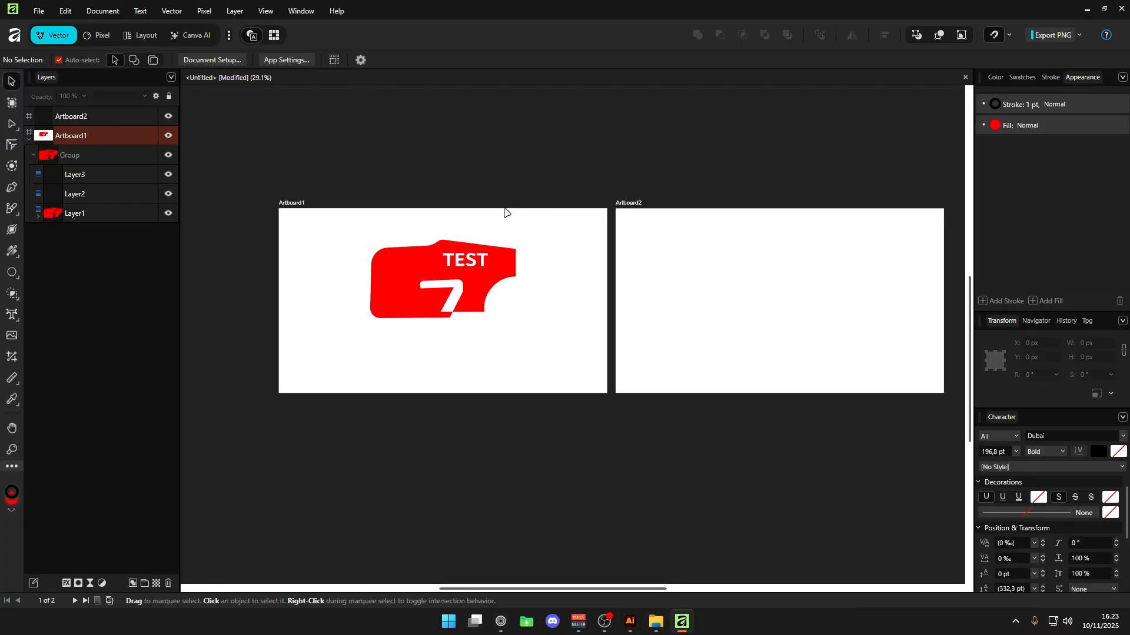
key("m")
key("v")
left_click_drag(346, 184, 534, 358)
left_click_drag(452, 259, 443, 282)
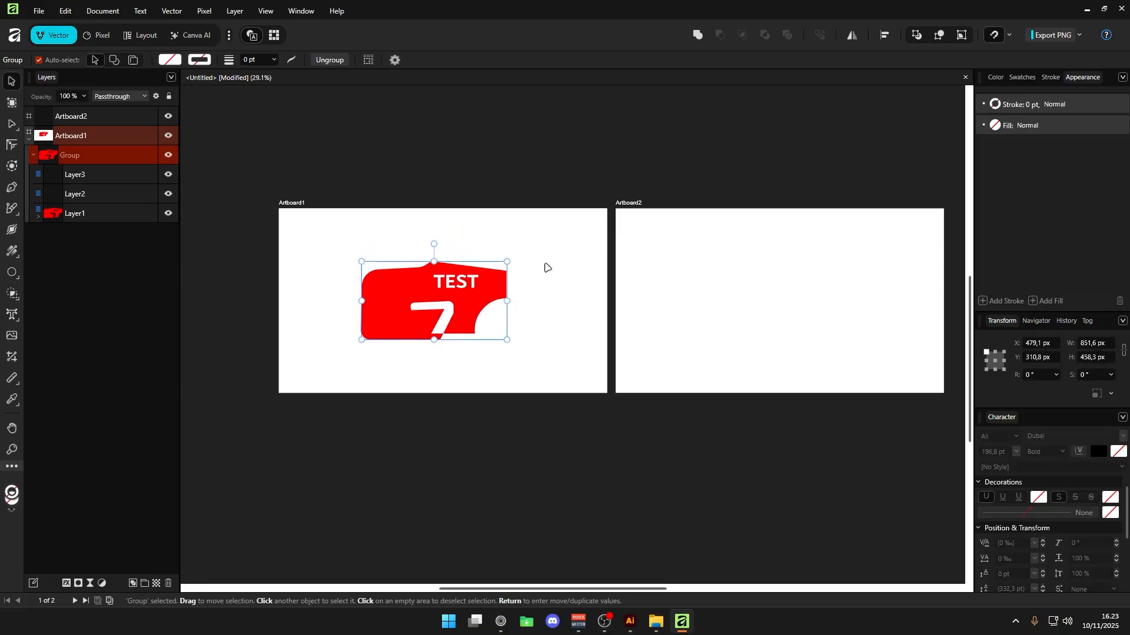
Move the red group out of Artboard1 onto the pasteboard above it, at about X 775 px, Y -1067 px.
scroll(547, 268, "down", 2)
scroll(552, 270, "up", 2)
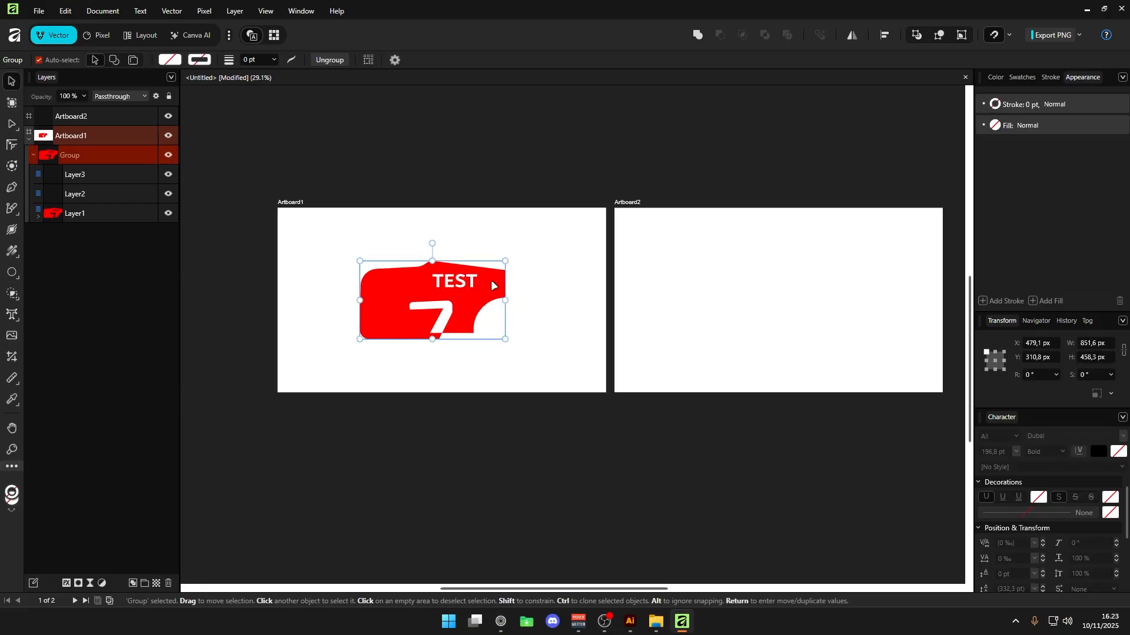
scroll(492, 285, "down", 2)
left_click_drag(493, 285, 492, 160)
scroll(528, 136, "up", 2)
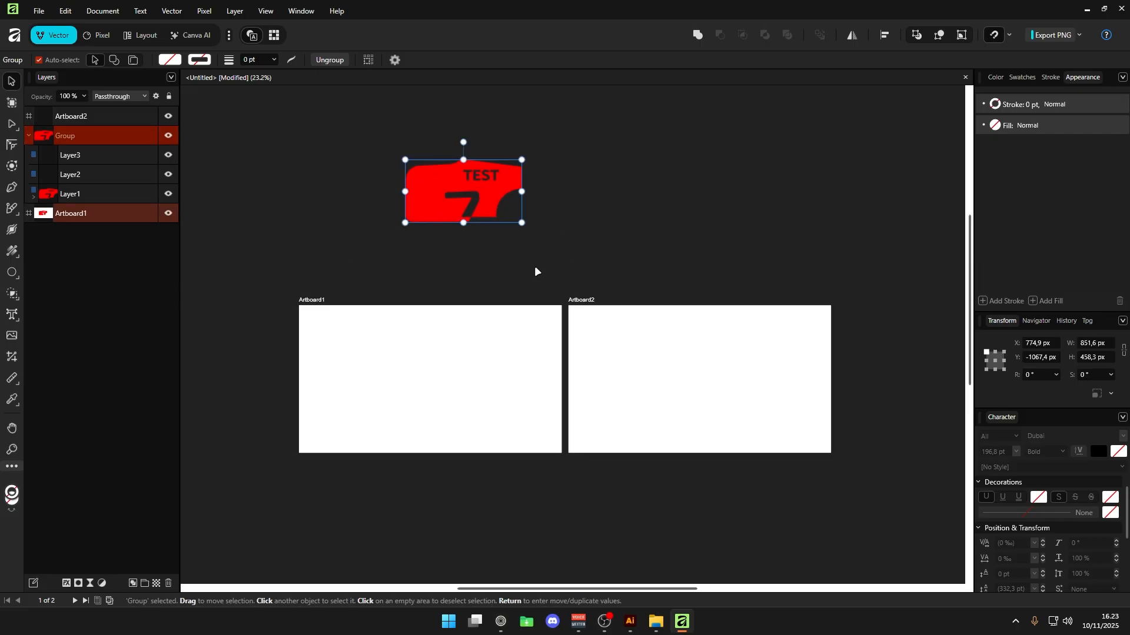
left_click_drag(583, 171, 585, 237)
left_click_drag(590, 183, 579, 237)
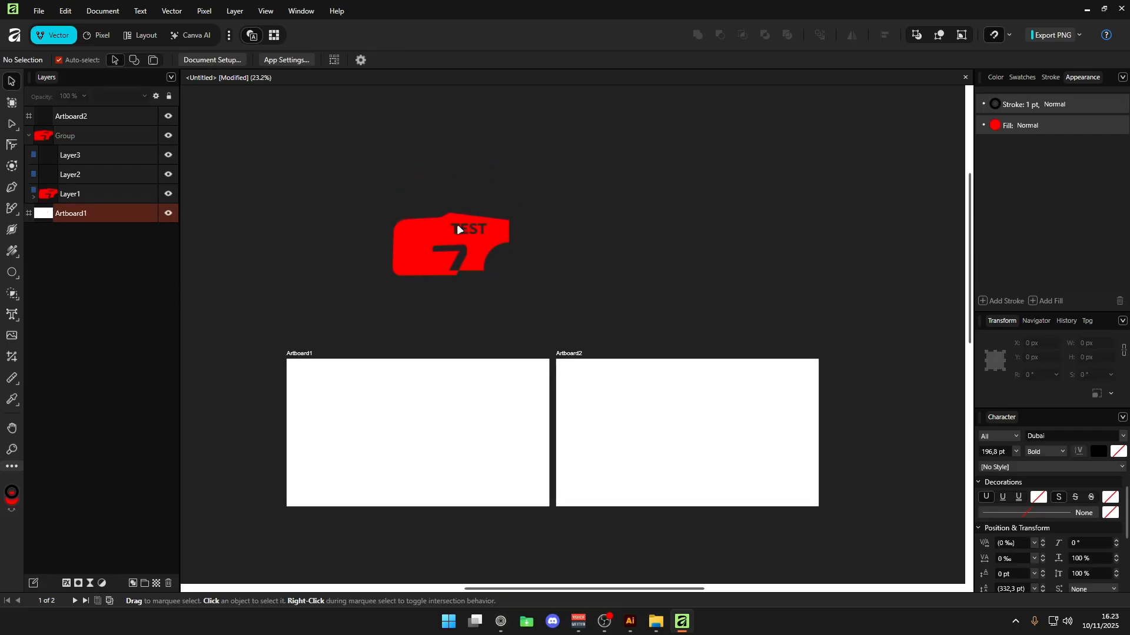
Set the pasteboard colour to White.
right_click(538, 252)
left_click(580, 321)
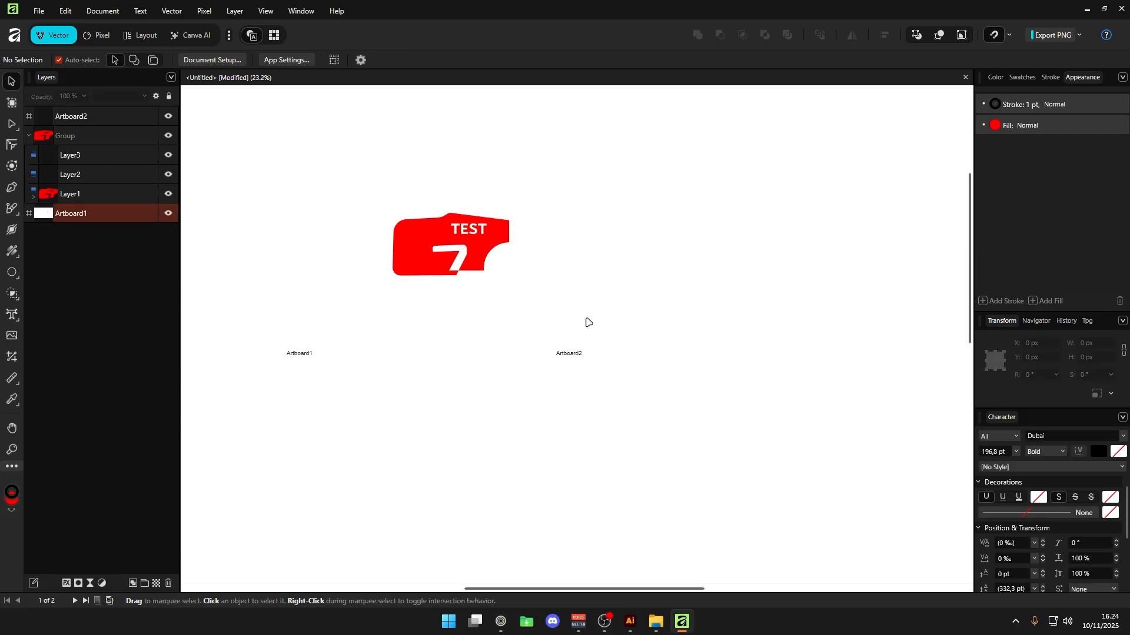
scroll(492, 232, "up", 2)
right_click(580, 234)
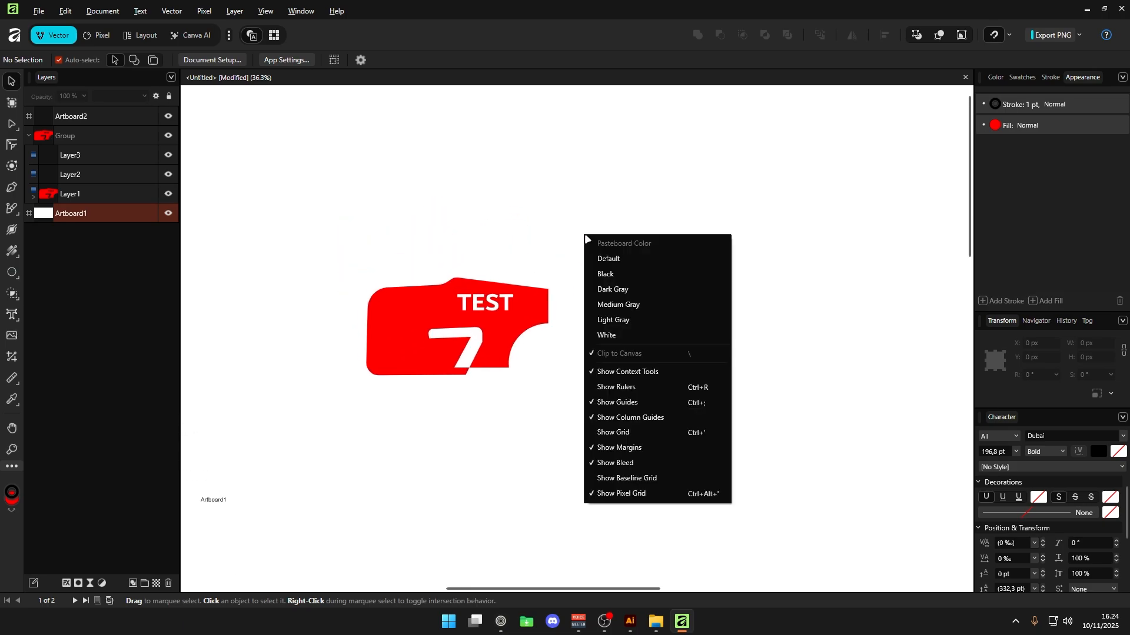
left_click(630, 317)
right_click(618, 225)
left_click(648, 326)
Move the red group to about X 858 px, Y -1522 px, and add bold WOW VOOLD art text of about 258 pt beside it.
scroll(536, 294, "down", 1)
left_click(535, 300)
scroll(615, 210, "up", 2)
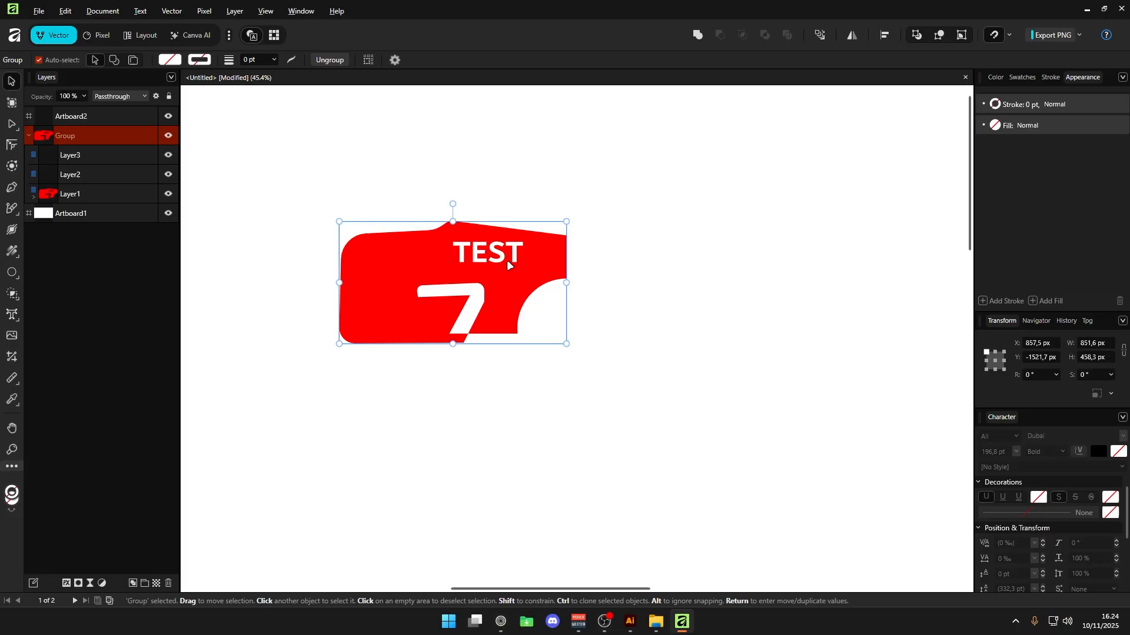
key("ctrl+v")
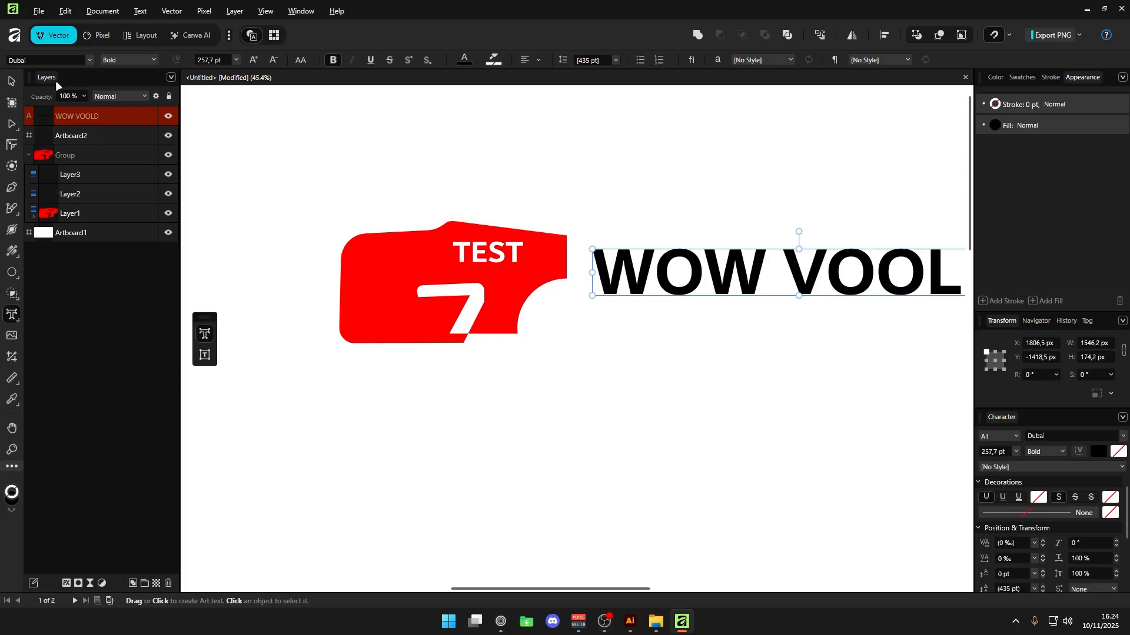
left_click_drag(758, 239, 646, 237)
mouse_move(743, 265)
left_mouse_down()
mouse_move(716, 274)
mouse_move(691, 262)
left_mouse_up()
Try enlarging the WOW VOOLD text across the red group, and undo it.
scroll(694, 257, "down", 3)
mouse_move(691, 202)
left_mouse_down()
mouse_move(588, 262)
mouse_move(686, 219)
mouse_move(545, 303)
left_mouse_up()
mouse_move(541, 336)
left_mouse_down()
mouse_move(608, 321)
mouse_move(703, 259)
left_mouse_up()
key("t")
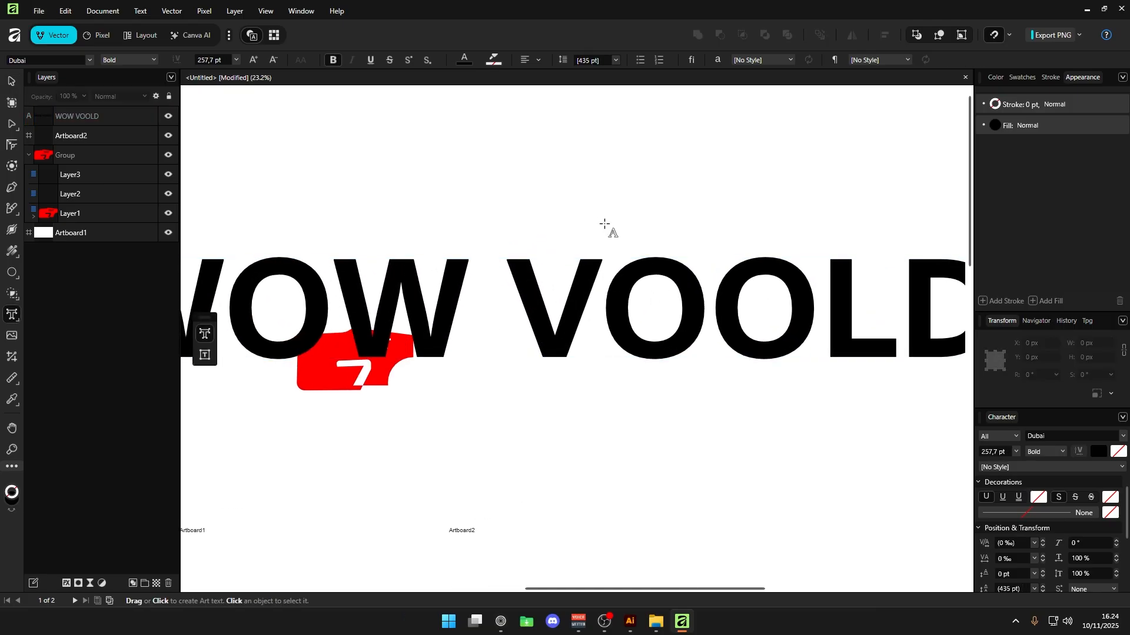
key("ctrl+z")
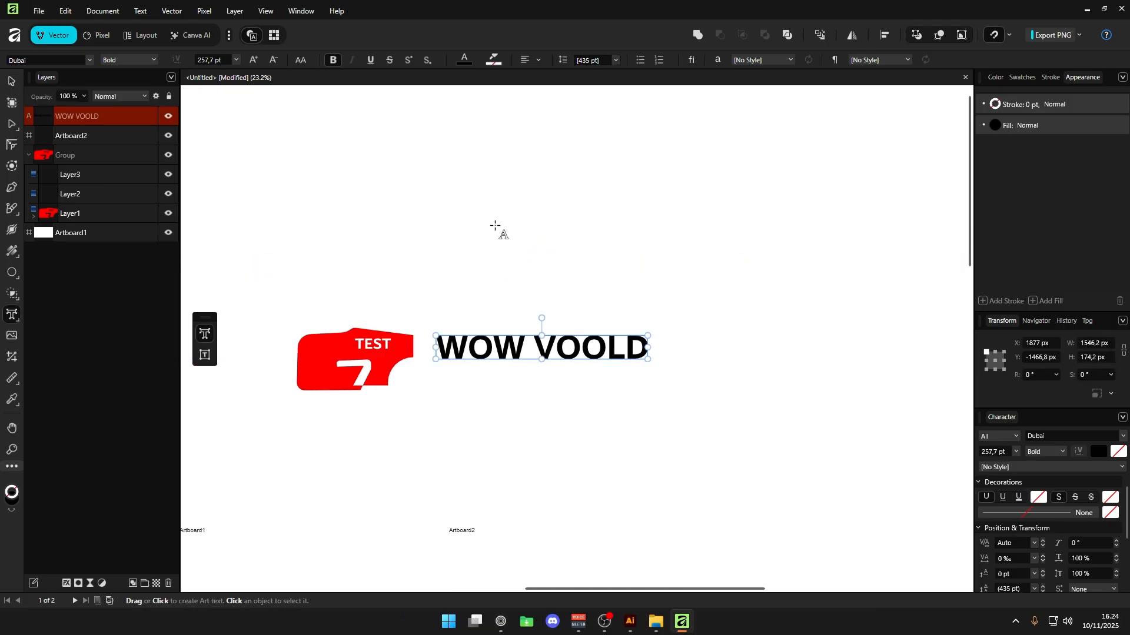
Duplicate the WOW VOOLD text twice, placing the copies diagonally up and away from the red group.
key("v")
left_click(516, 233)
left_click_drag(538, 341, 637, 242)
mouse_move(535, 356)
left_mouse_down()
mouse_move(628, 250)
mouse_move(789, 145)
left_mouse_up()
left_click_drag(696, 177, 469, 322)
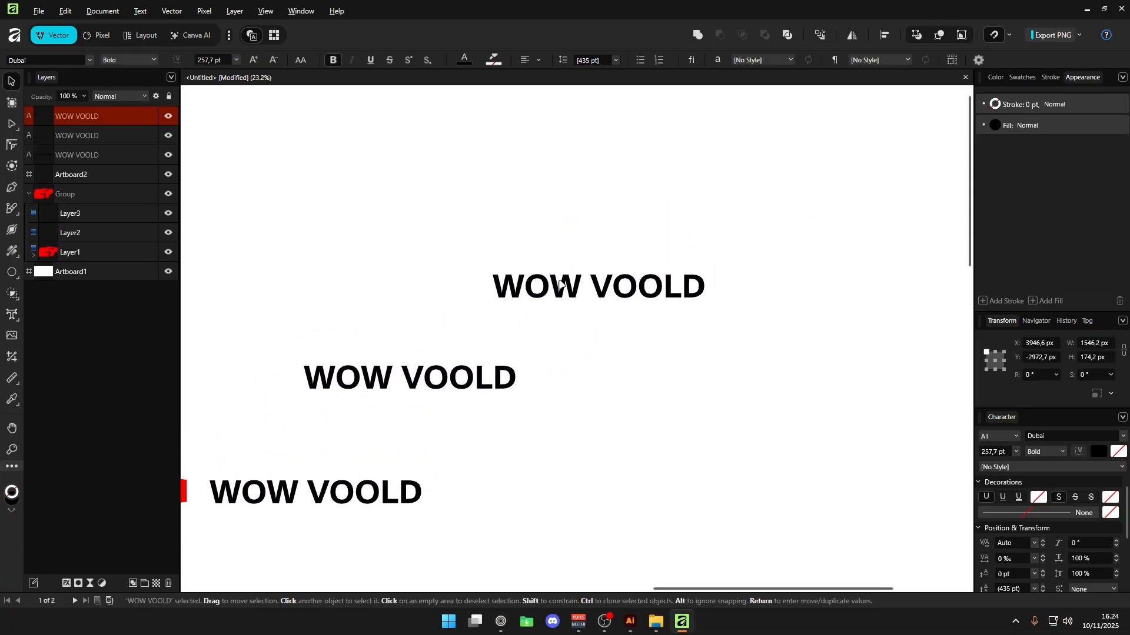
Enlarge the topmost WOW VOOLD copy to 996 pt and duplicate it above.
left_click_drag(598, 275, 756, 102)
scroll(690, 242, "down", 8)
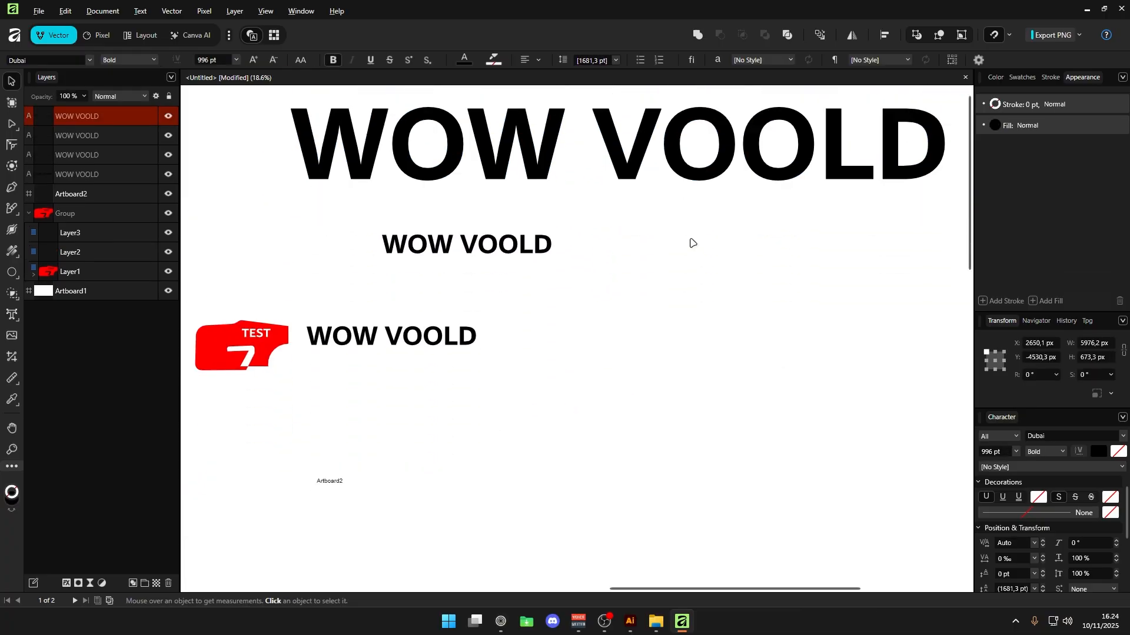
scroll(680, 250, "down", 6)
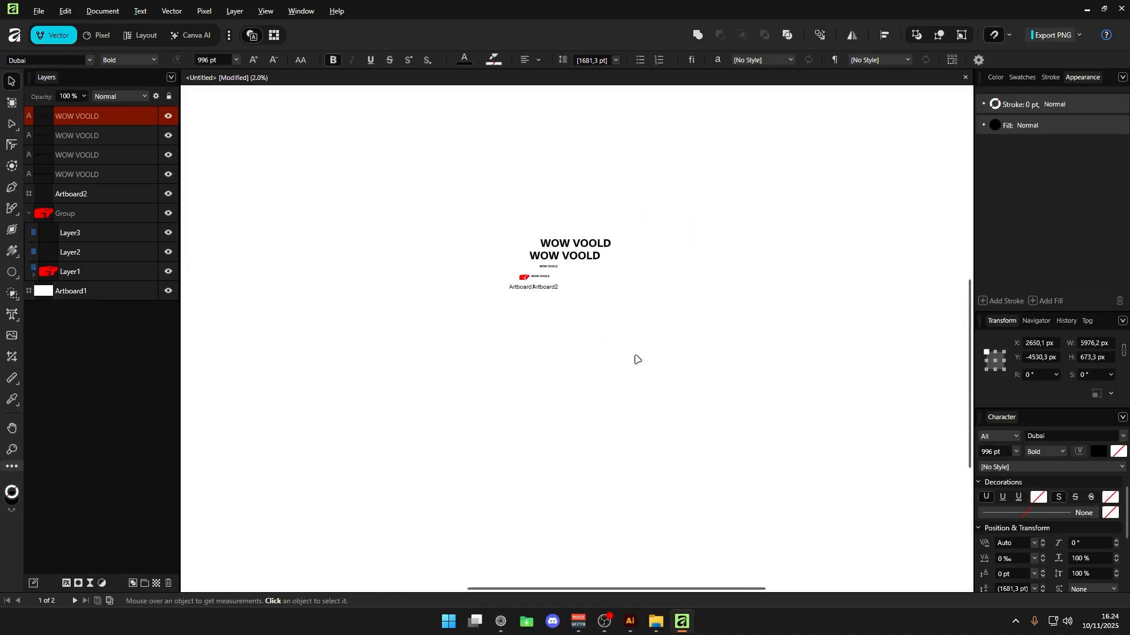
Move the topmost 996 pt WOW VOOLD copy far from the artboards, to about X 22887 px, Y -23052 px.
left_click(588, 316)
left_click_drag(809, 106, 828, 103)
scroll(849, 162, "up", 2)
scroll(853, 192, "down", 6)
scroll(929, 178, "up", 5)
scroll(918, 194, "down", 5)
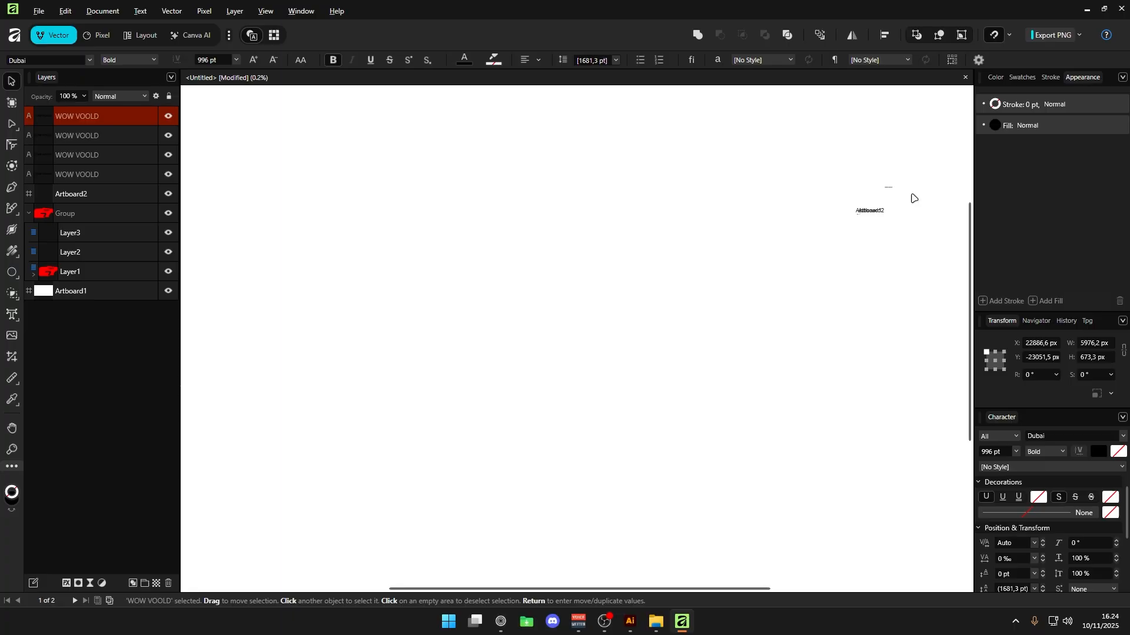
Deselect the text and examine how far the white pasteboard extends at extreme zoom levels.
scroll(920, 197, "up", 3)
scroll(910, 203, "down", 3)
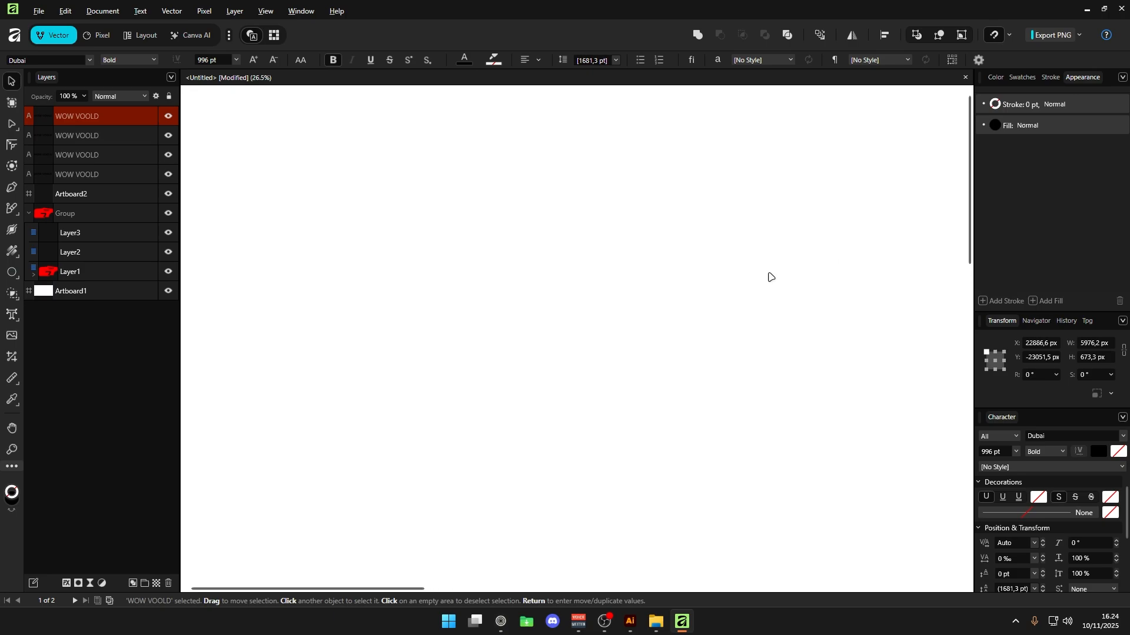
scroll(765, 258, "down", 5)
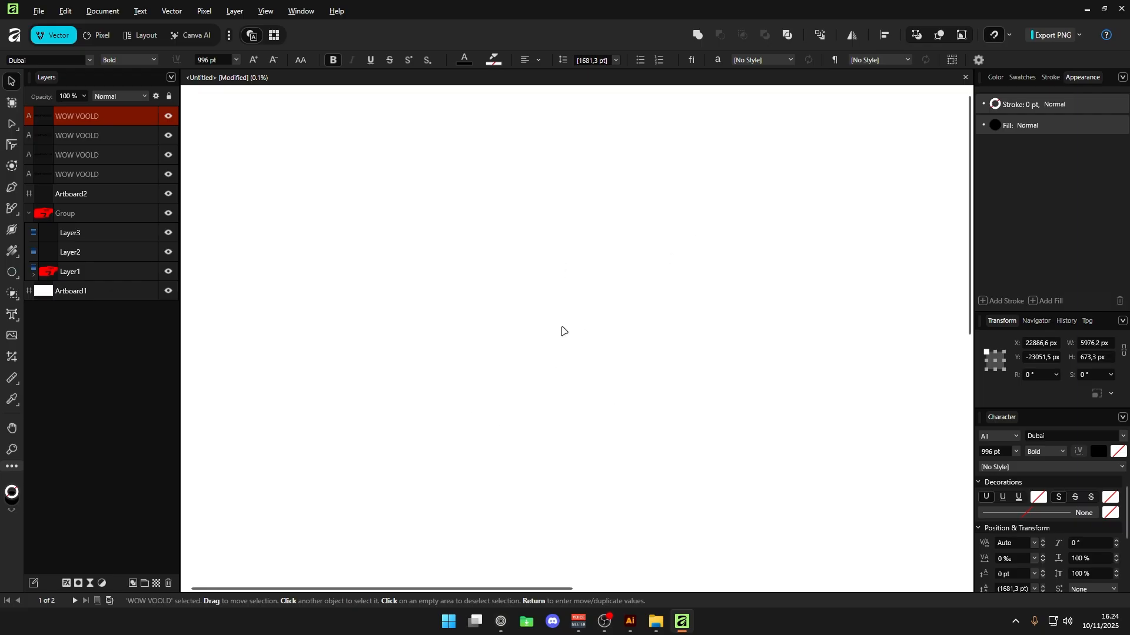
left_click(101, 171)
key("Escape")
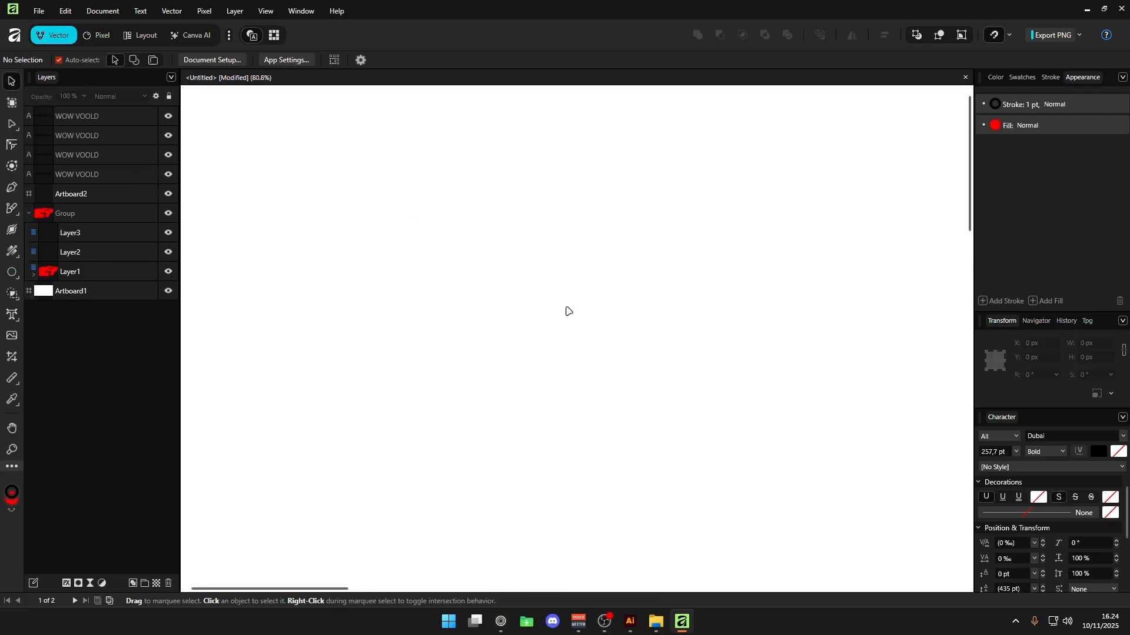
scroll(566, 311, "up", 5)
scroll(562, 309, "down", 10)
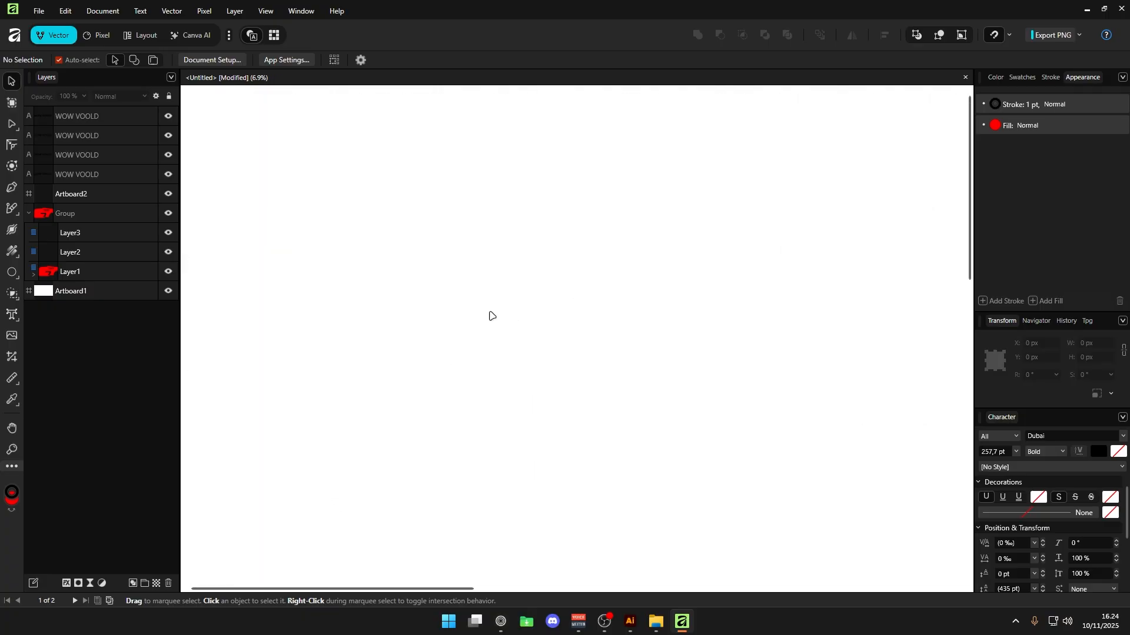
Return to the artboards and examine how far the distant WOW VOOLD copy lies from the other objects.
key("space")
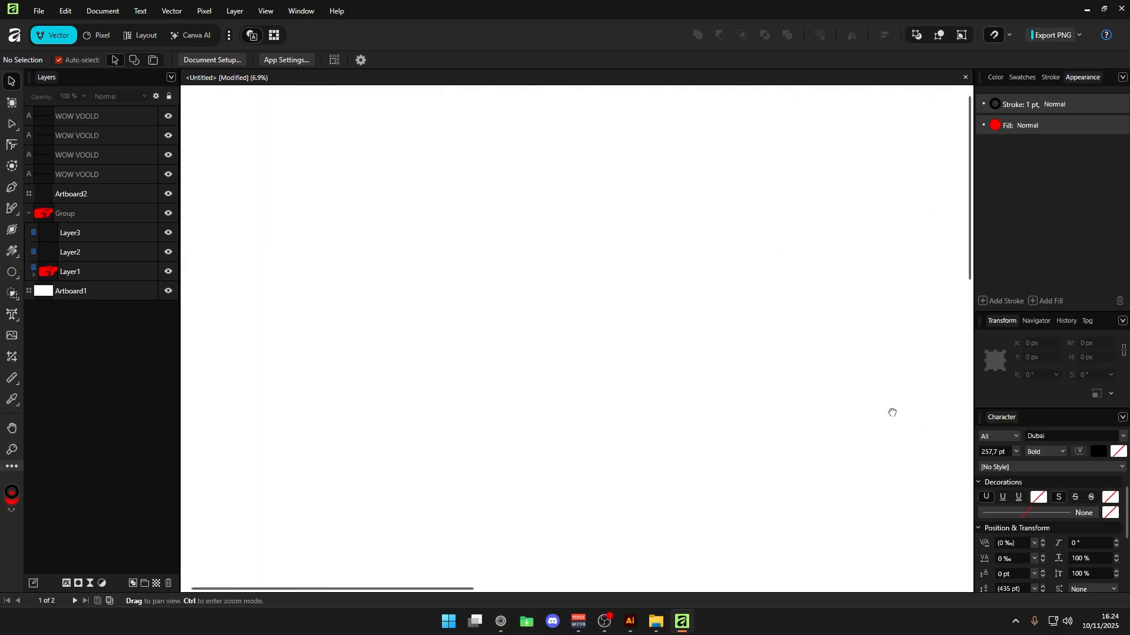
left_click_drag(371, 587, 443, 560)
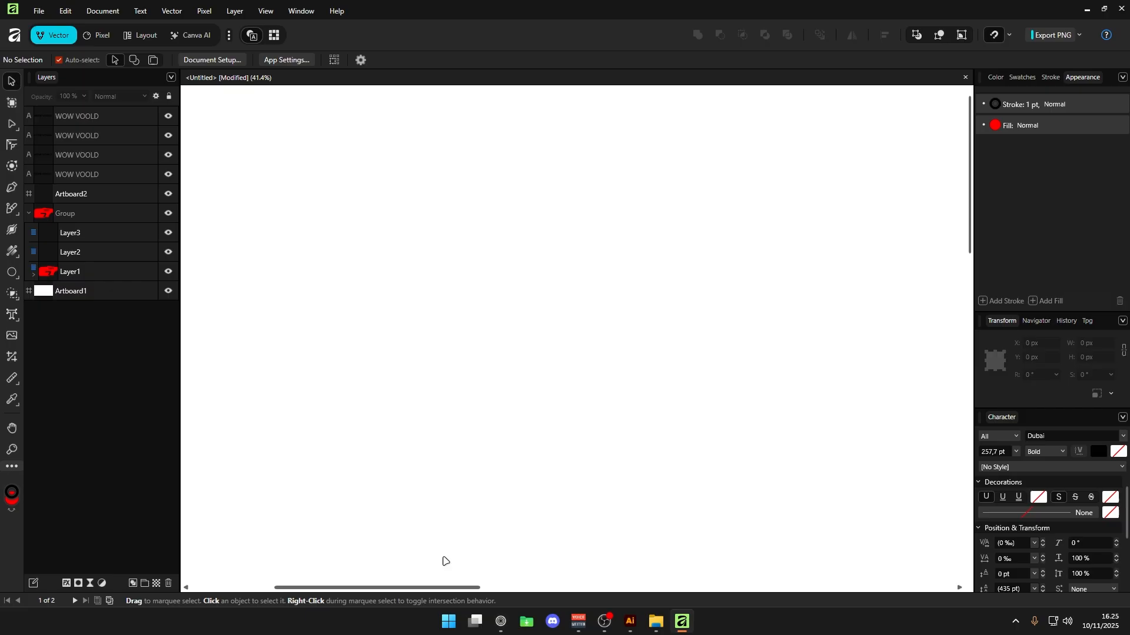
left_click_drag(969, 176, 971, 253)
left_click_drag(812, 242, 401, 295)
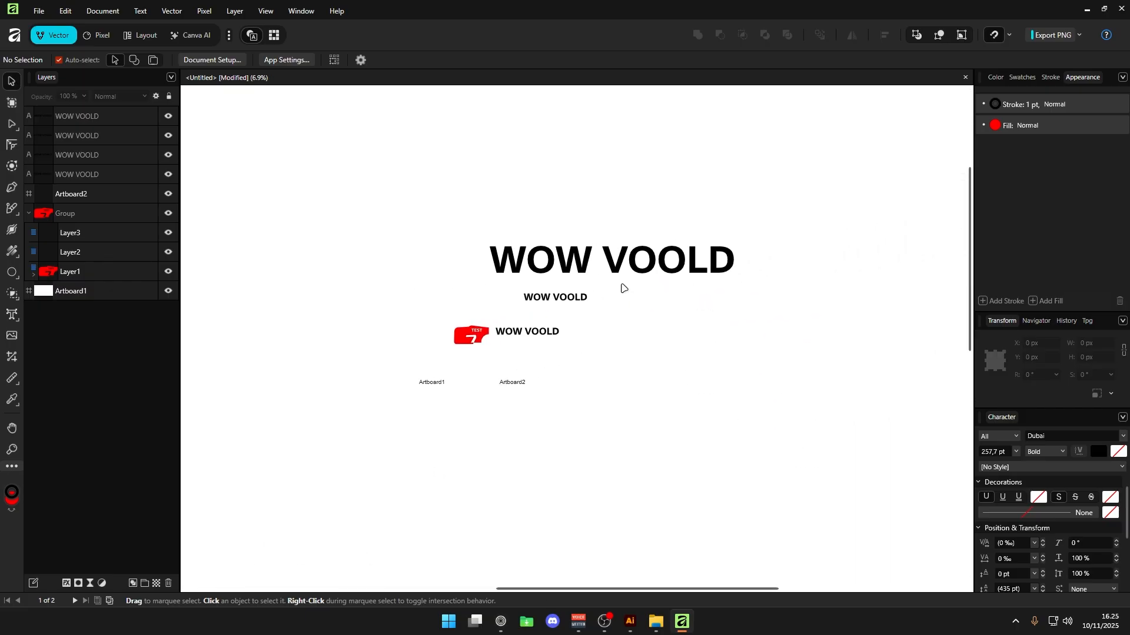
scroll(622, 289, "down", 4)
scroll(622, 289, "down", 2)
scroll(646, 276, "up", 6)
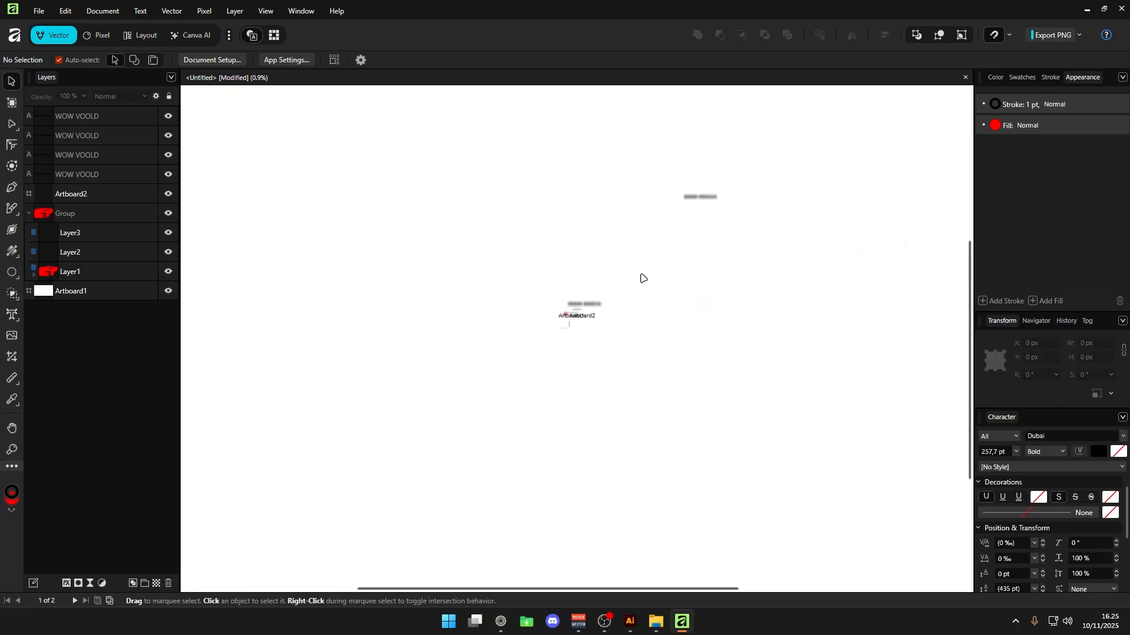
scroll(687, 213, "down", 1)
left_click_drag(682, 219, 586, 332)
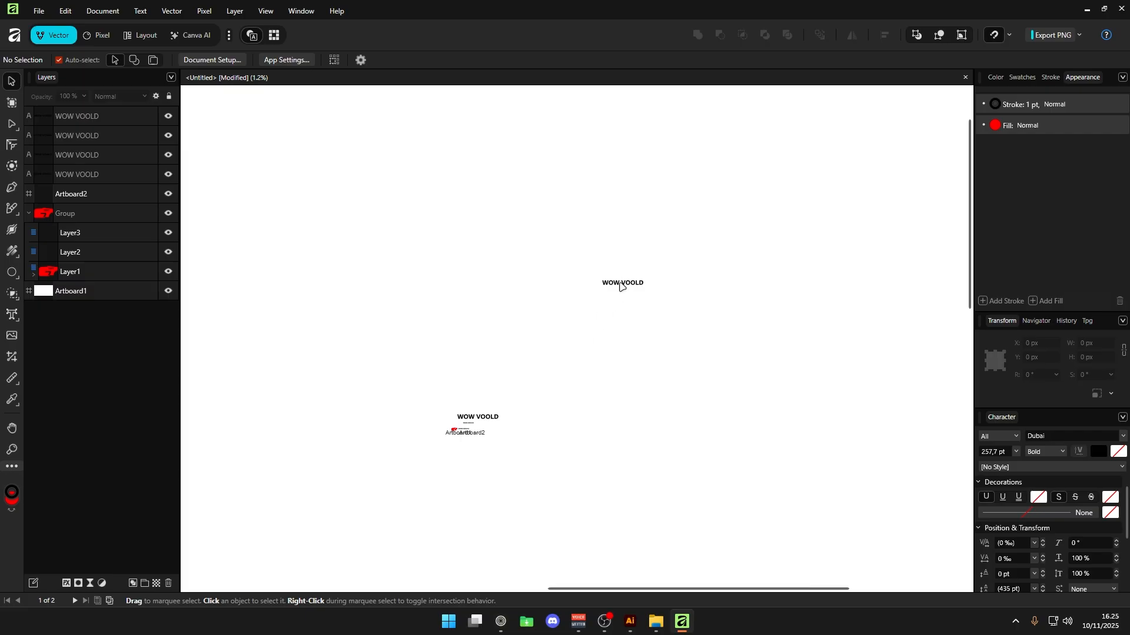
Move the distant topmost WOW VOOLD copy farther from the artboards, to about X 34483 px, Y -44870 px.
left_click_drag(619, 283, 705, 127)
scroll(665, 208, "down", 2)
left_click_drag(679, 202, 541, 353)
left_click_drag(747, 150, 618, 208)
left_click_drag(721, 203, 517, 386)
scroll(509, 360, "down", 1)
scroll(500, 359, "up", 2)
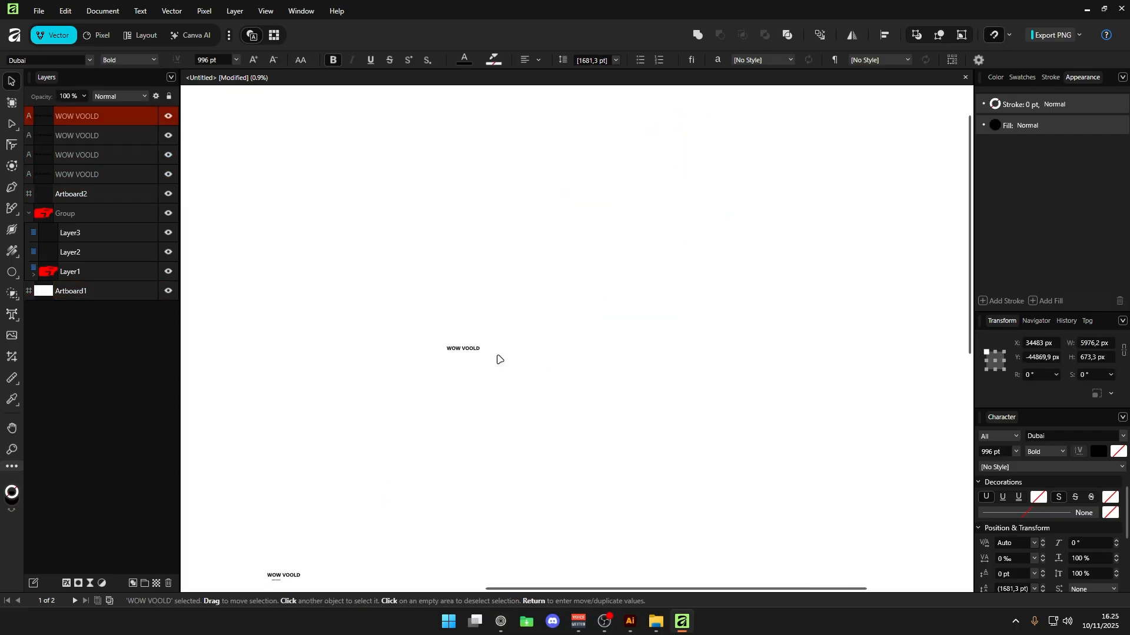
Move the topmost WOW VOOLD copy still farther up and to the right of the artboards.
left_click_drag(474, 350, 713, 161)
left_click_drag(659, 245, 539, 326)
scroll(651, 264, "down", 2)
left_click_drag(714, 150, 675, 118)
scroll(706, 172, "up", 3)
Switch to Illustrator and examine how far its canvas extends around the two artboards.
left_click(630, 621)
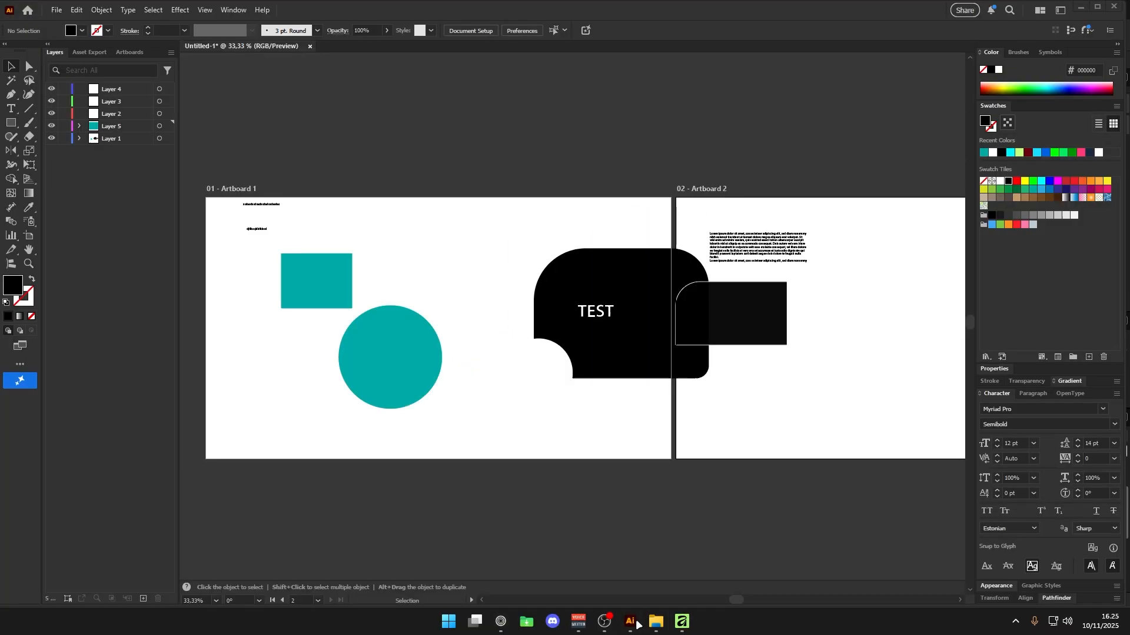
scroll(635, 286, "down", 3)
scroll(634, 286, "right", 4)
scroll(633, 286, "down", 7)
scroll(633, 284, "up", 2)
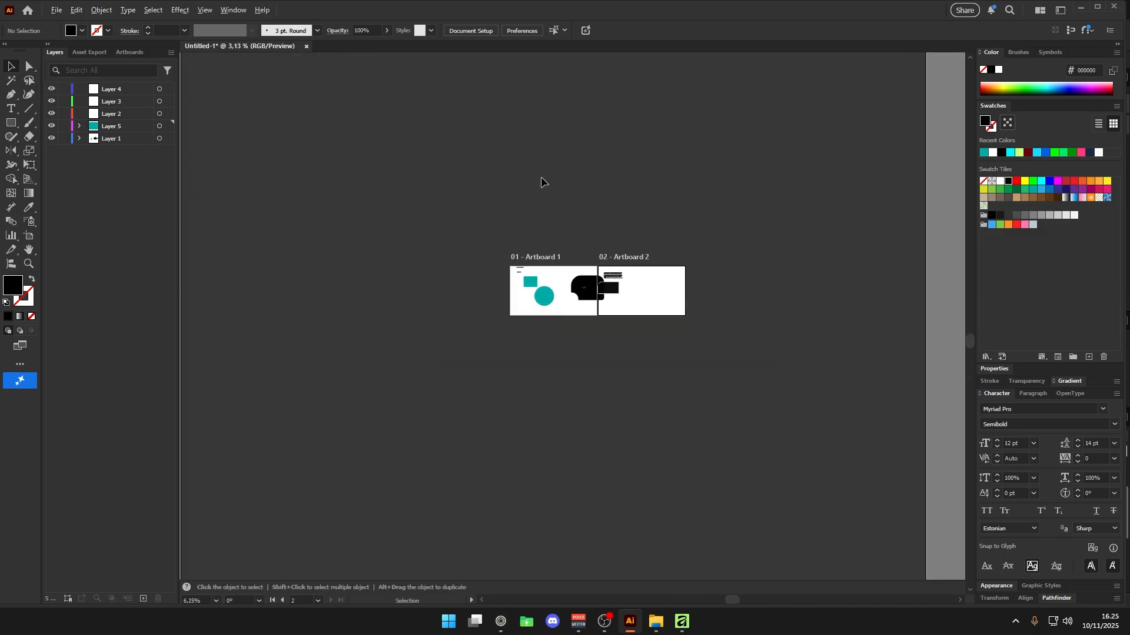
scroll(536, 284, "down", 2)
scroll(515, 242, "up", 2)
Copy the teal circle onto the empty canvas above and to the left of Artboard 1.
left_click_drag(579, 403, 555, 310)
left_click(515, 227)
left_click_drag(487, 162, 584, 347)
left_click_drag(501, 320, 541, 236)
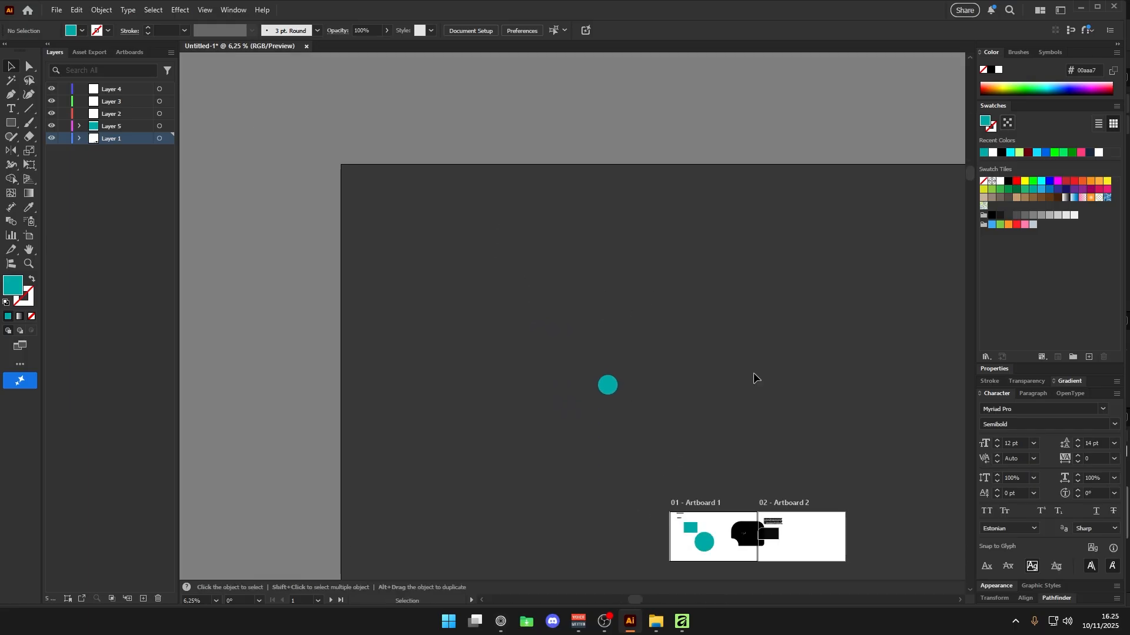
scroll(759, 522, "up", 3)
left_click_drag(758, 517, 662, 264)
scroll(482, 277, "up", 2)
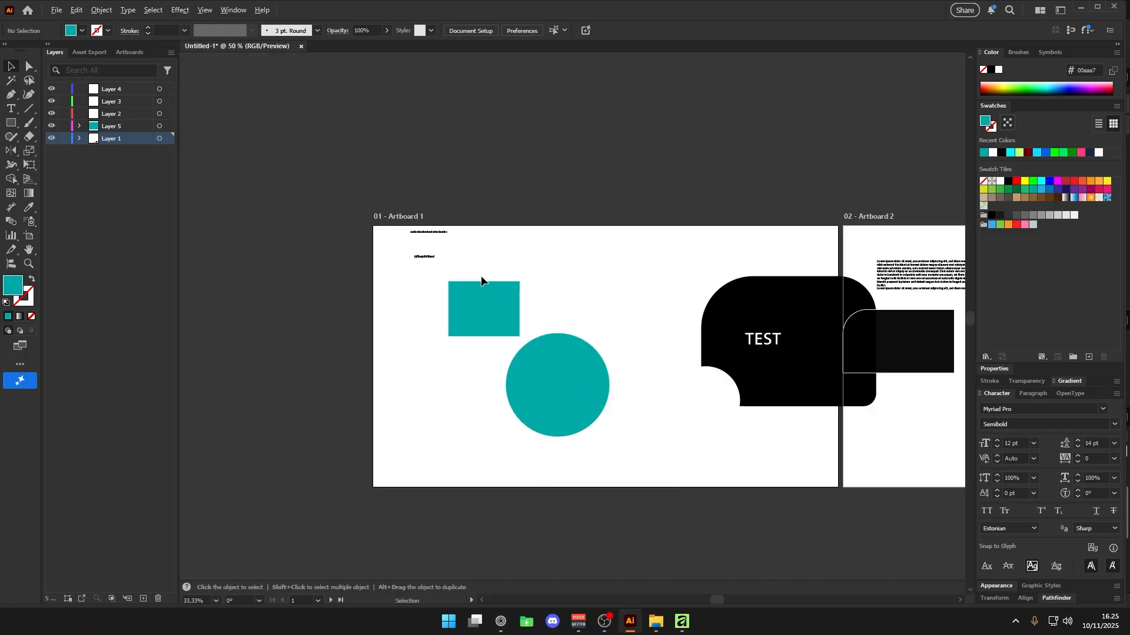
Switch back to Affinity, try Black and Light Gray as the pasteboard color, and set it to Medium Gray.
scroll(529, 267, "down", 4)
left_click(511, 259)
key("d")
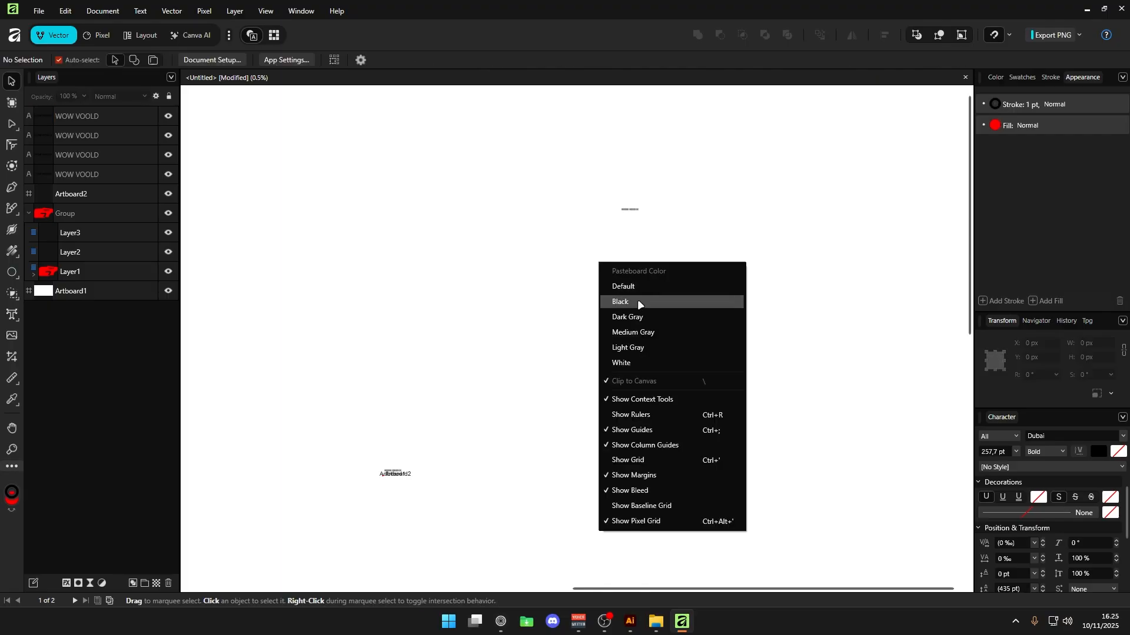
left_click(637, 301)
right_click(616, 245)
left_click(660, 333)
right_click(640, 234)
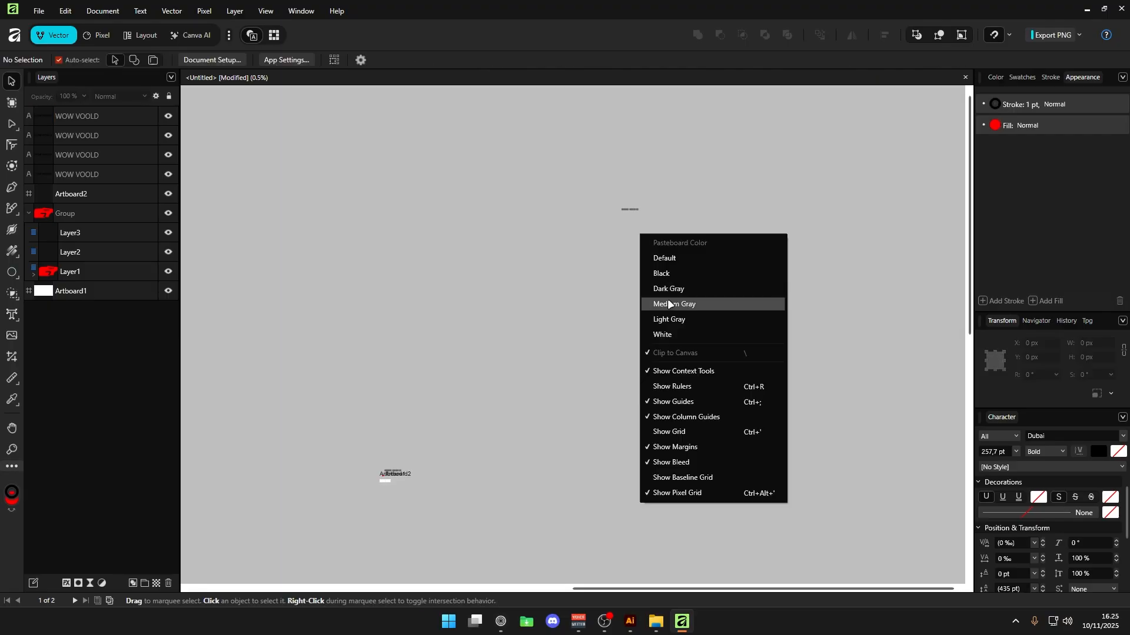
left_click(670, 304)
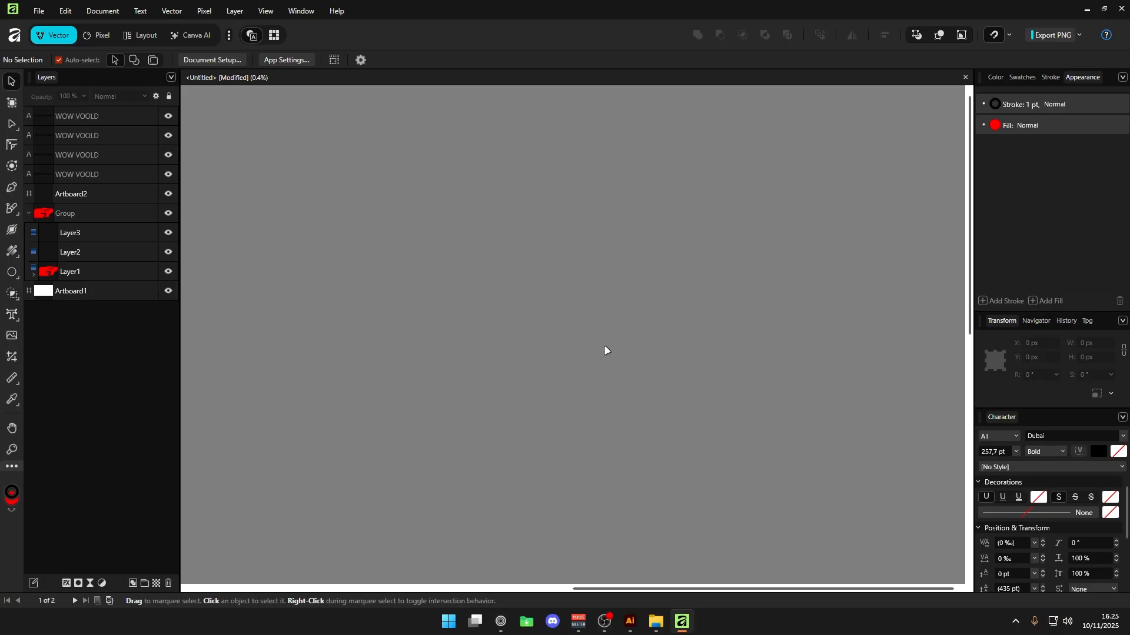
Enlarge the 996 pt WOW VOOLD text nearest the artboards to about 6965 pt, stretching it to roughly 13975 by 4709 px.
scroll(556, 422, "up", 3)
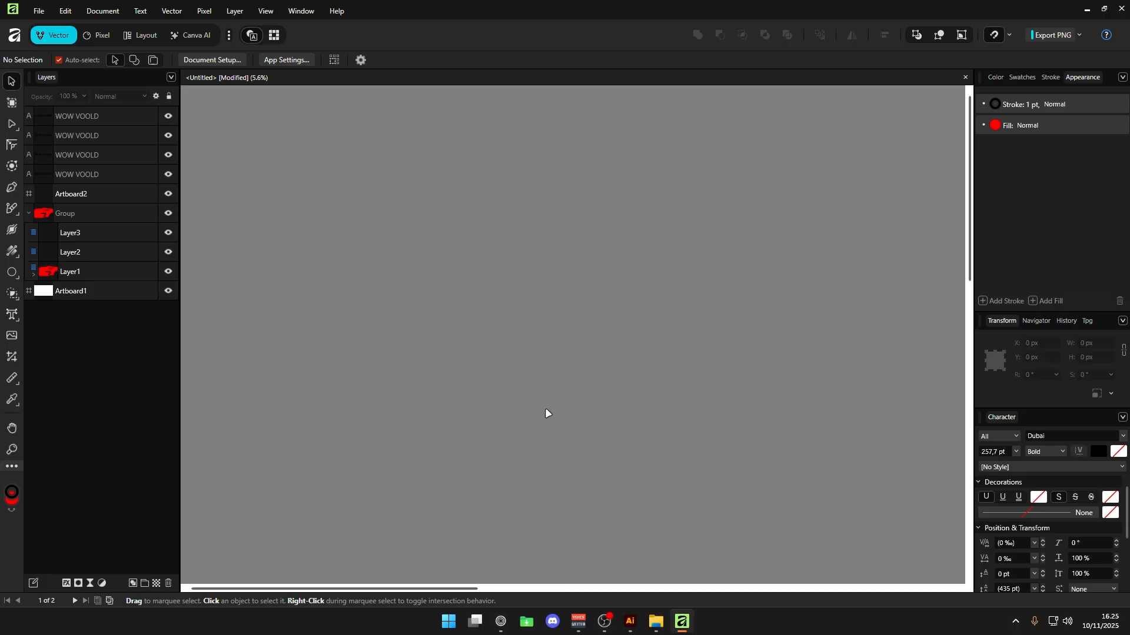
left_click_drag(423, 588, 468, 588)
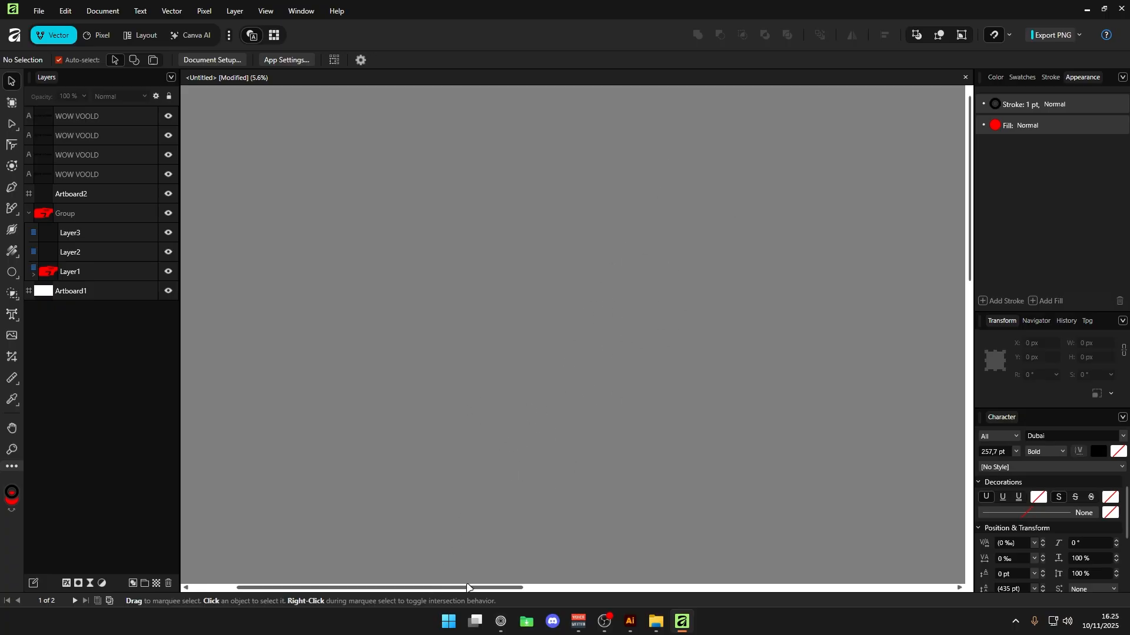
scroll(726, 301, "down", 1)
left_click_drag(969, 122, 969, 193)
left_click_drag(784, 236, 556, 246)
scroll(555, 246, "right", 4)
scroll(413, 320, "up", 2)
left_click(487, 306)
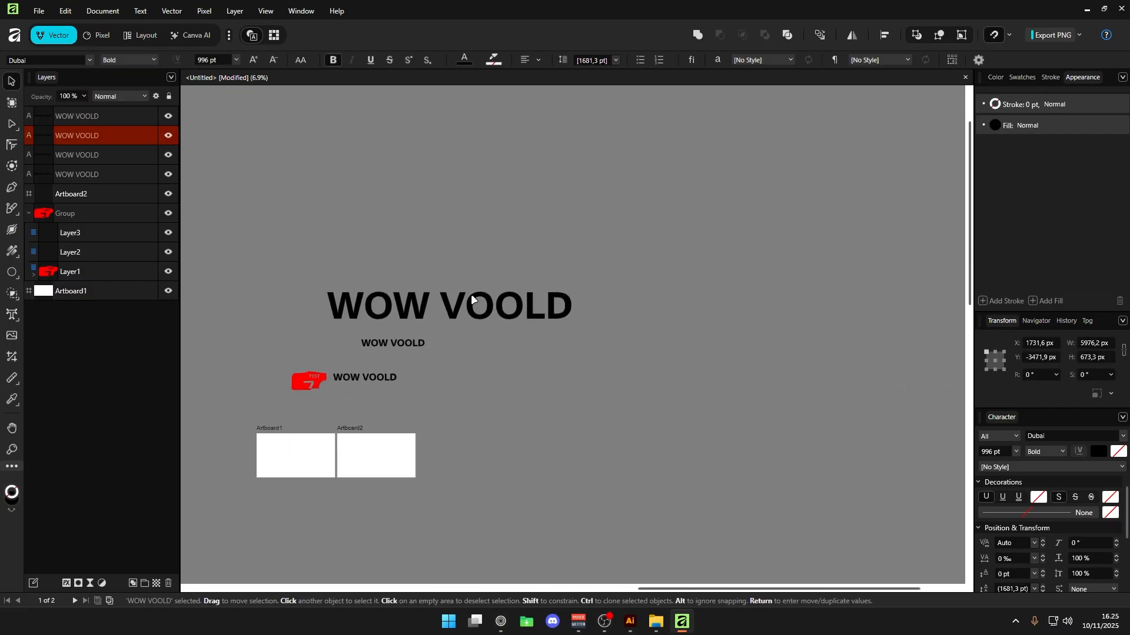
left_click_drag(572, 292, 894, 114)
scroll(721, 221, "down", 3)
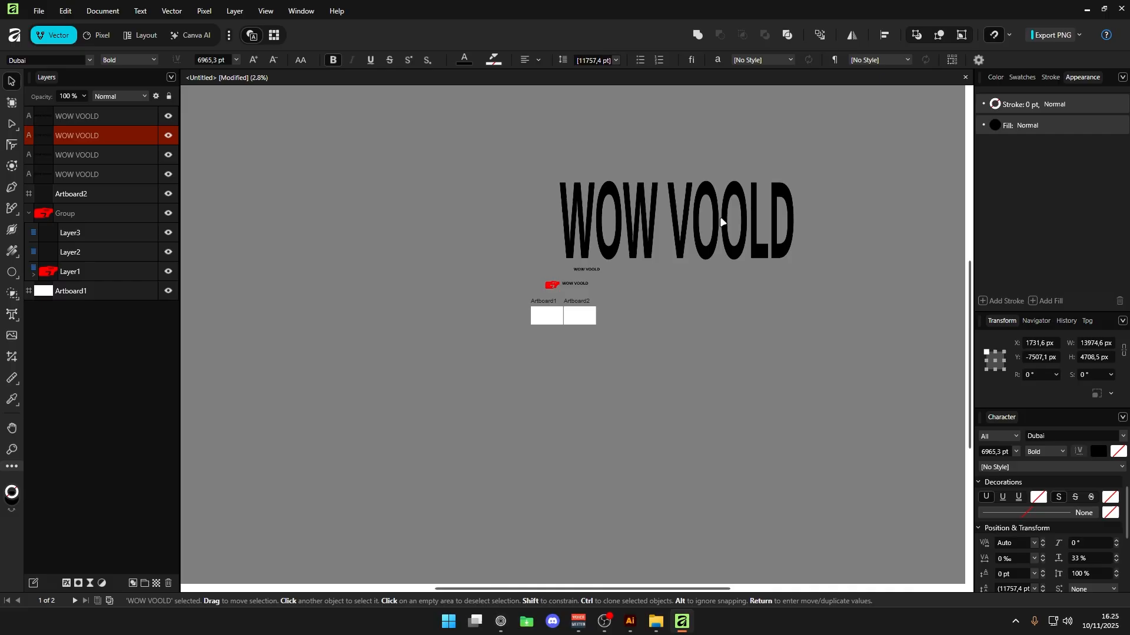
Enlarge the stretched WOW VOOLD text to about 127918 pt, roughly 256643 px wide.
left_click_drag(776, 173, 926, 130)
scroll(768, 265, "down", 3)
scroll(756, 147, "down", 4)
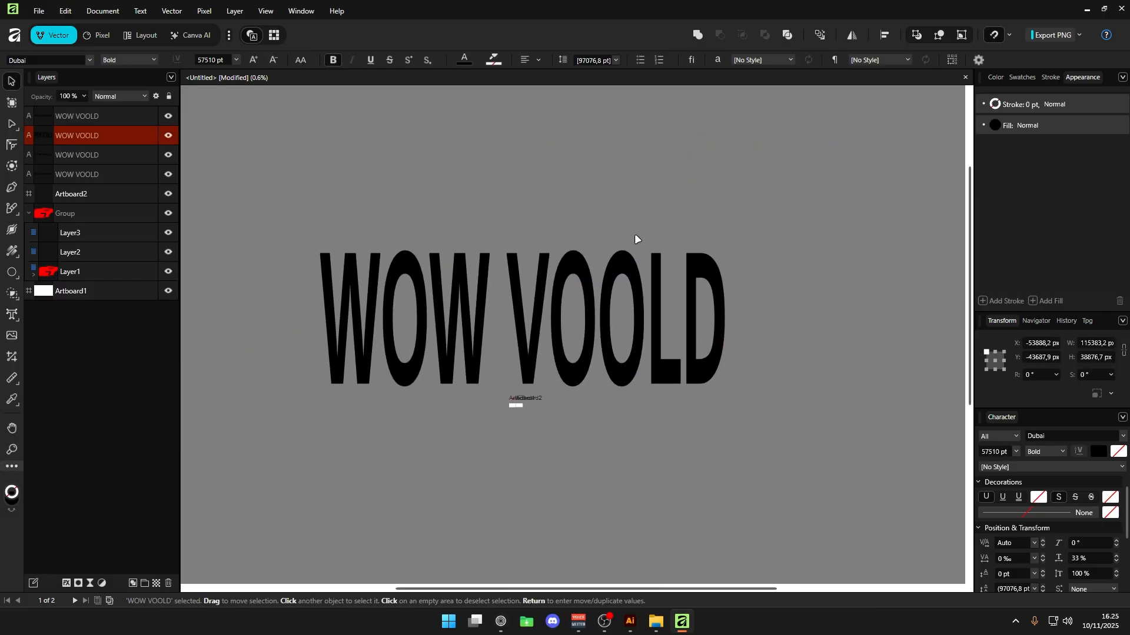
left_click_drag(685, 253, 1003, 147)
key("t")
left_click(433, 137)
key("v")
left_click(438, 157)
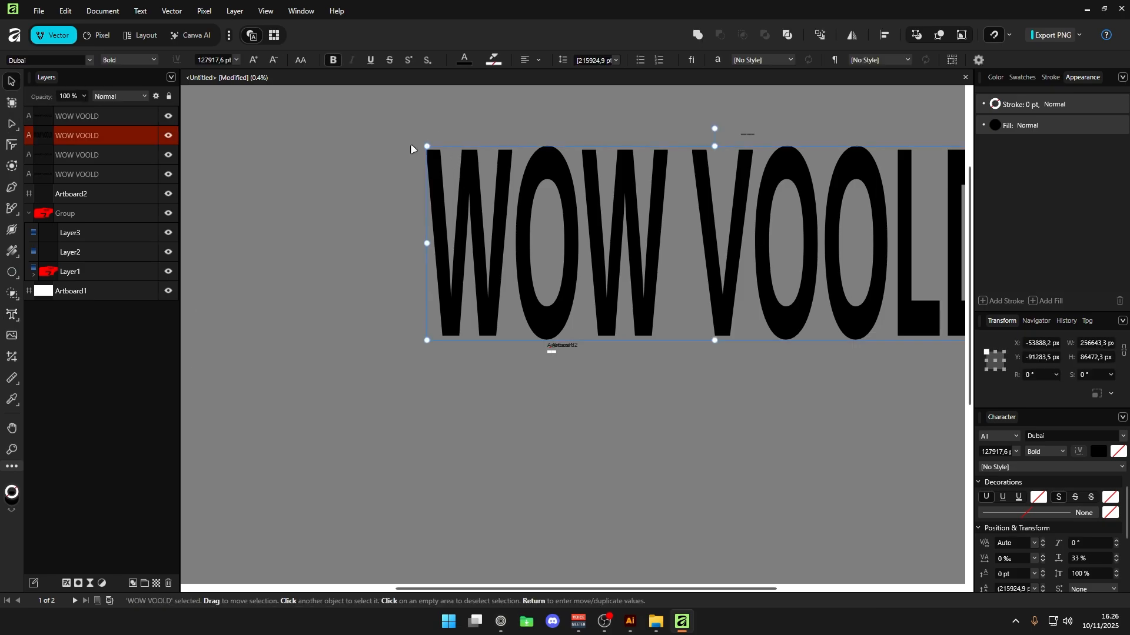
Scale the stretched WOW VOOLD text up to about 578205 pt, roughly 1160062 px wide.
left_click_drag(427, 147, 174, 62)
scroll(459, 259, "down", 3)
left_click_drag(344, 254, 170, 196)
left_click_drag(768, 196, 969, 128)
scroll(761, 177, "down", 3)
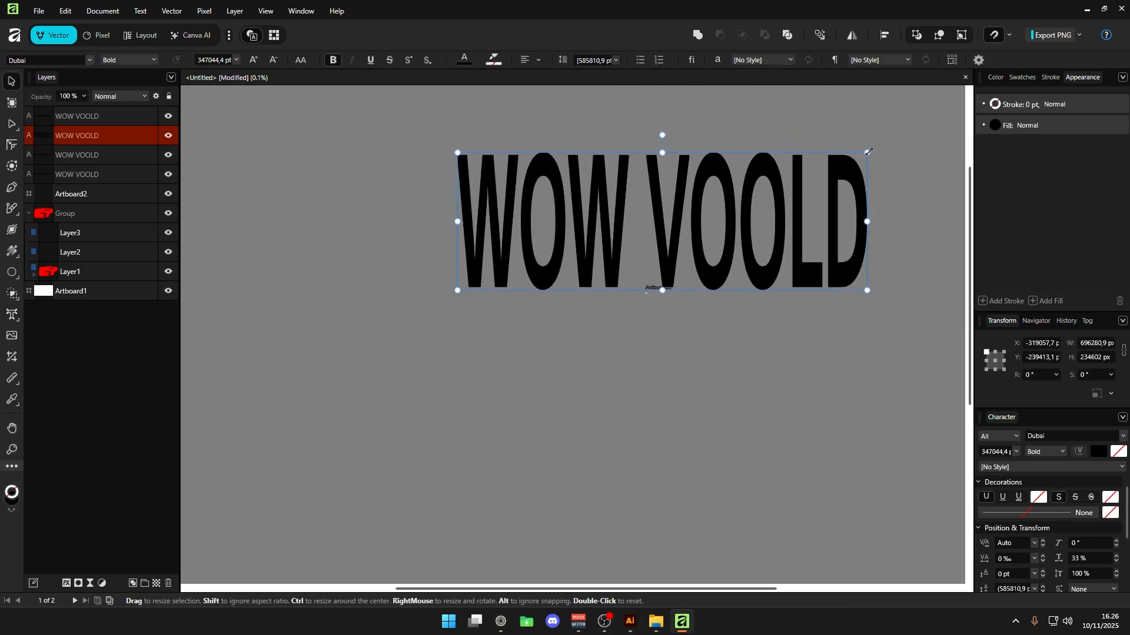
left_click_drag(458, 153, 184, 62)
scroll(772, 224, "down", 3)
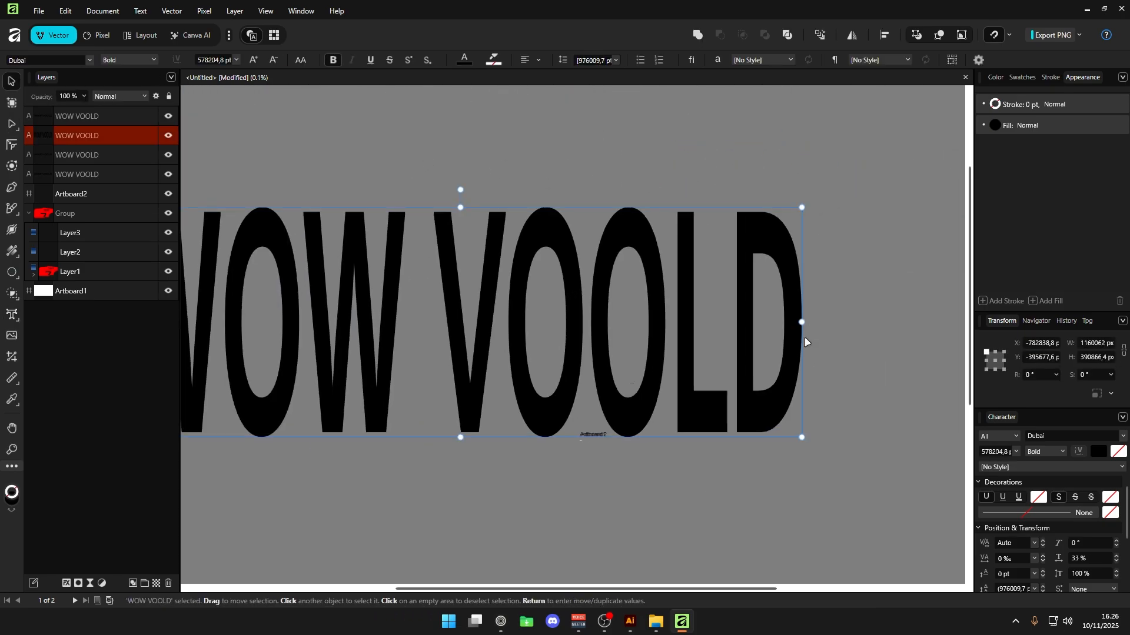
Widen the huge WOW VOOLD text to about 1365627 px, giving a font size of about 680664 pt.
left_click_drag(802, 322, 922, 322)
scroll(609, 274, "up", 3)
scroll(610, 272, "down", 3)
left_click_drag(372, 144, 388, 170)
left_click_drag(670, 275, 557, 166)
scroll(704, 421, "up", 10)
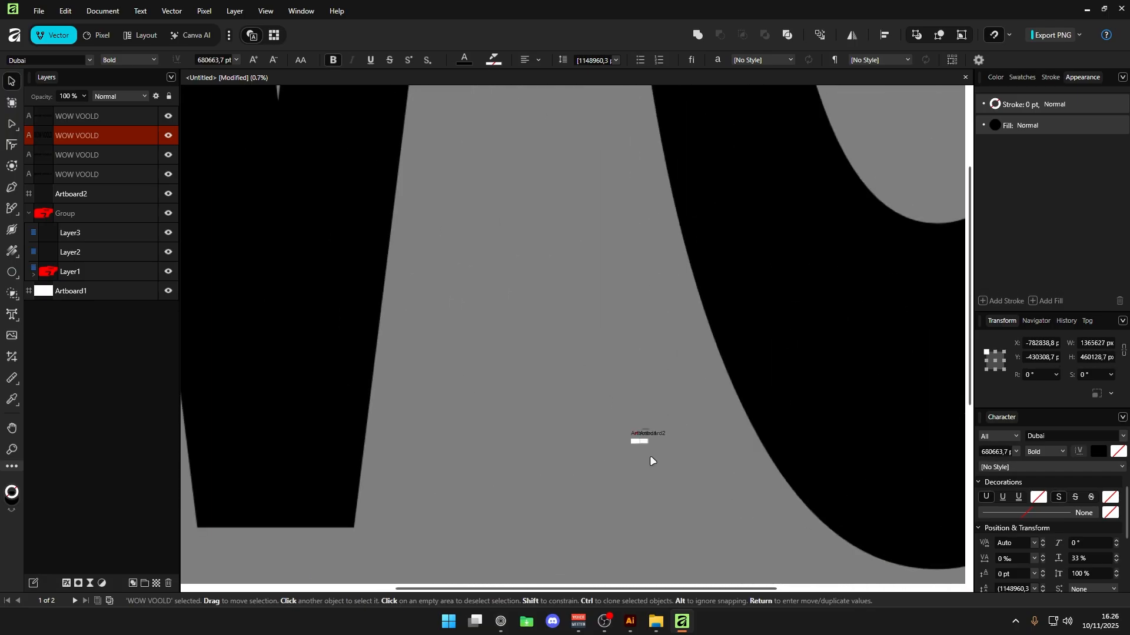
Move the huge WOW VOOLD text to about X -801737 px, Y -435119 px and look for it around the artboards.
left_click_drag(624, 426, 681, 404)
scroll(683, 400, "down", 10)
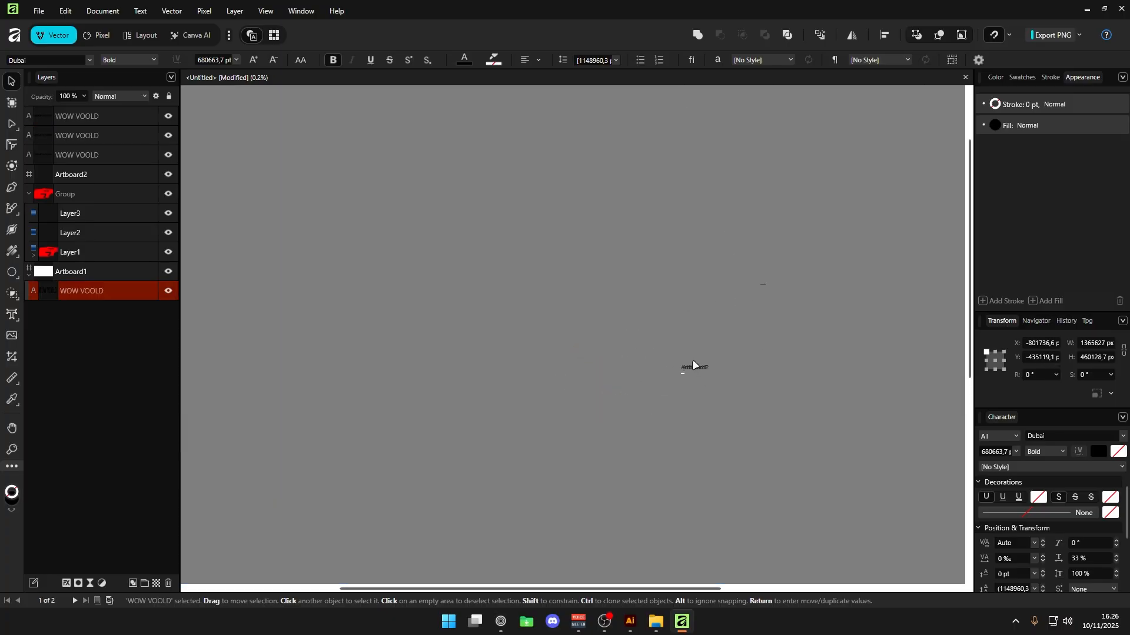
scroll(700, 352, "up", 3)
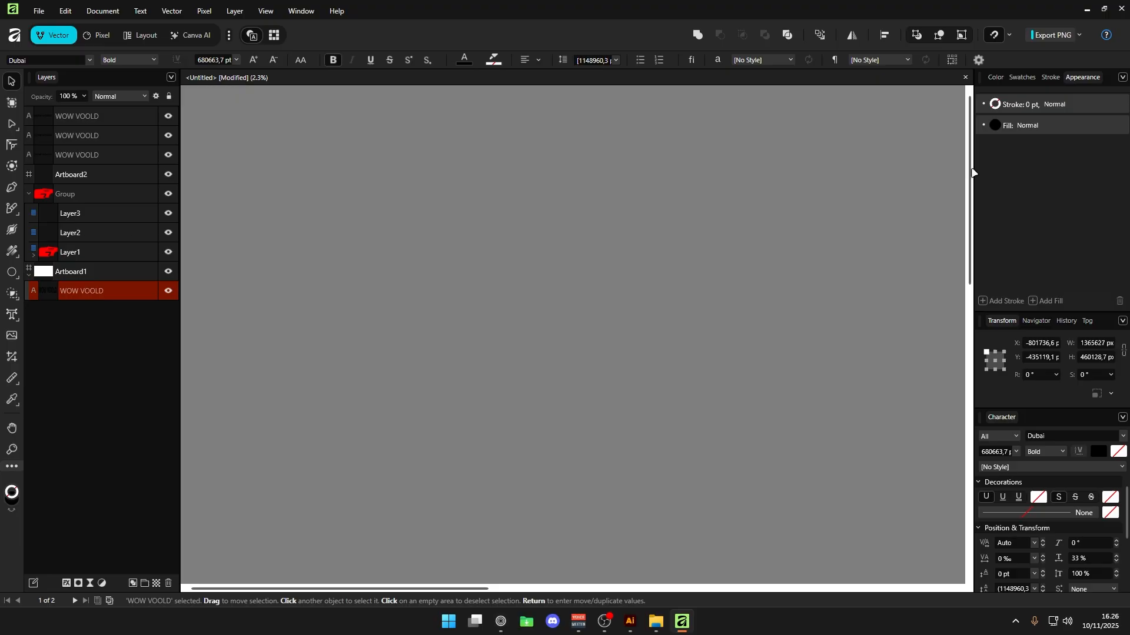
left_click_drag(971, 169, 971, 462)
left_click_drag(462, 588, 631, 587)
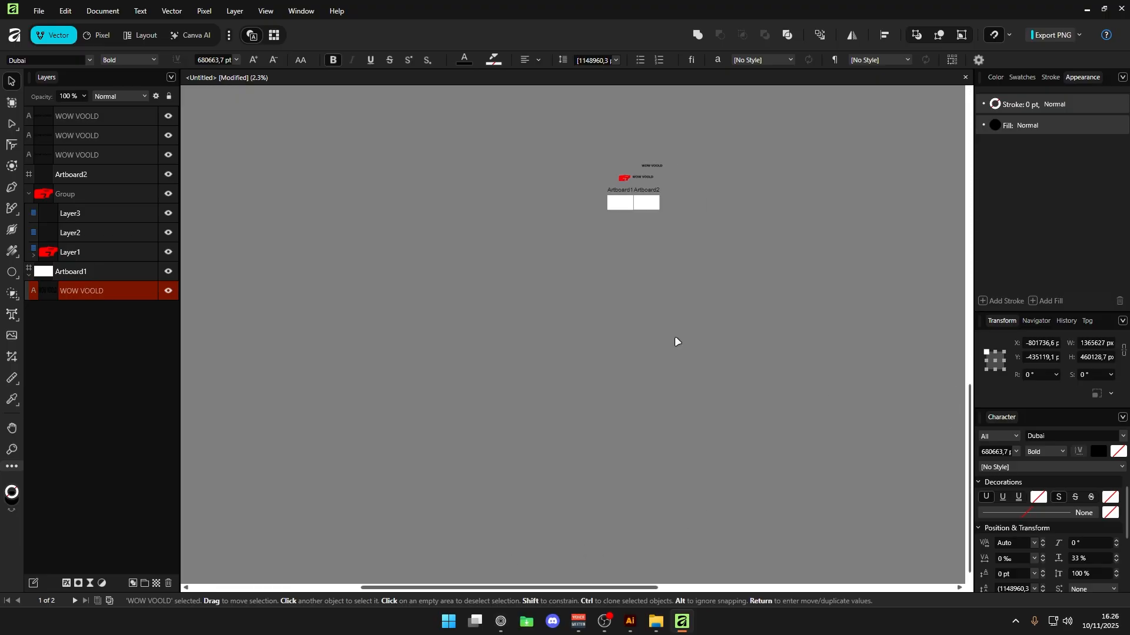
Set the leading of the huge WOW VOOLD text to 900000 pt.
scroll(676, 341, "down", 6)
key("t")
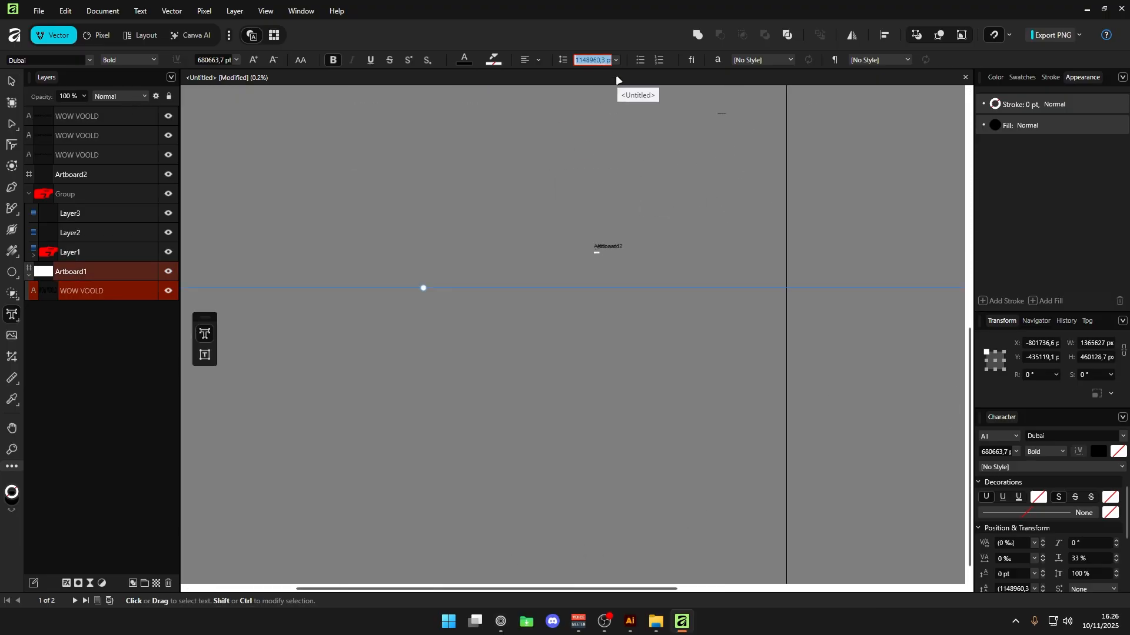
key("Escape")
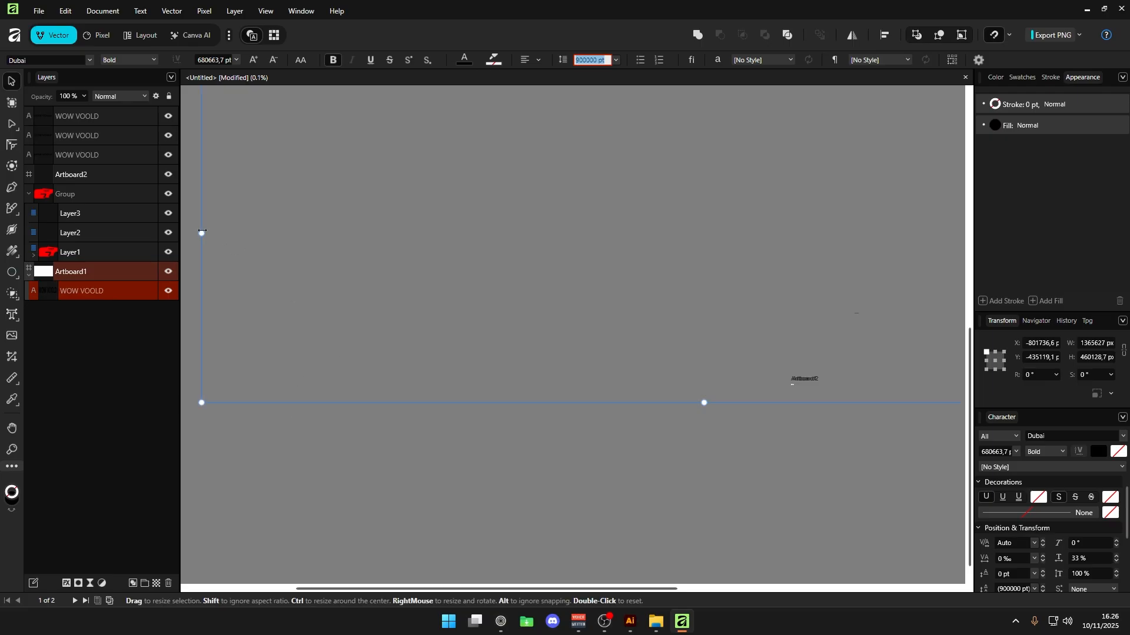
Take the huge WOW VOOLD text out of Artboard1 and place it directly below the topmost WOW VOOLD layer.
scroll(759, 379, "up", 8)
scroll(735, 370, "up", 1)
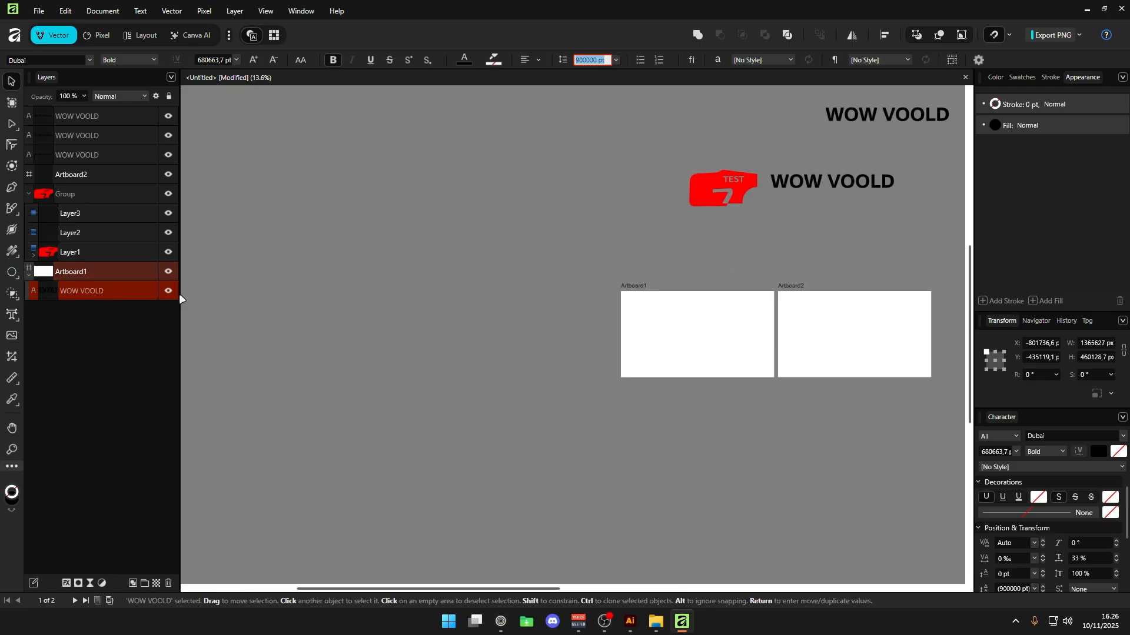
left_click_drag(91, 292, 98, 127)
Shrink the huge WOW VOOLD text to about 189129 pt, roughly 379452 px wide.
scroll(555, 301, "up", 5)
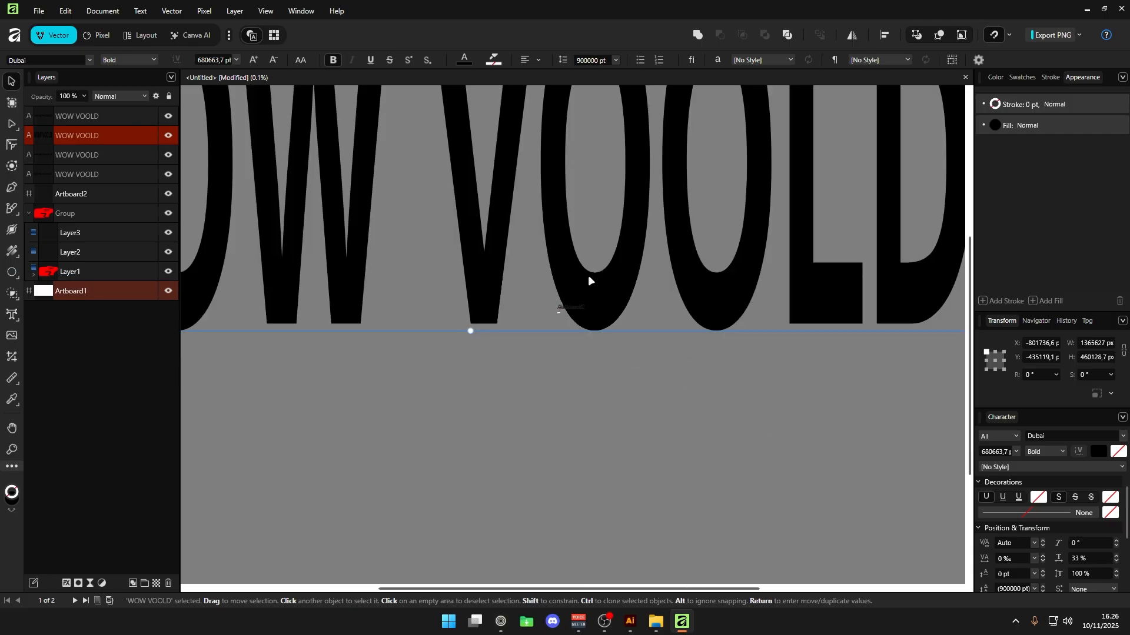
left_click_drag(598, 210, 750, 435)
scroll(609, 341, "down", 1)
left_click_drag(610, 341, 715, 402)
left_click_drag(668, 361, 553, 253)
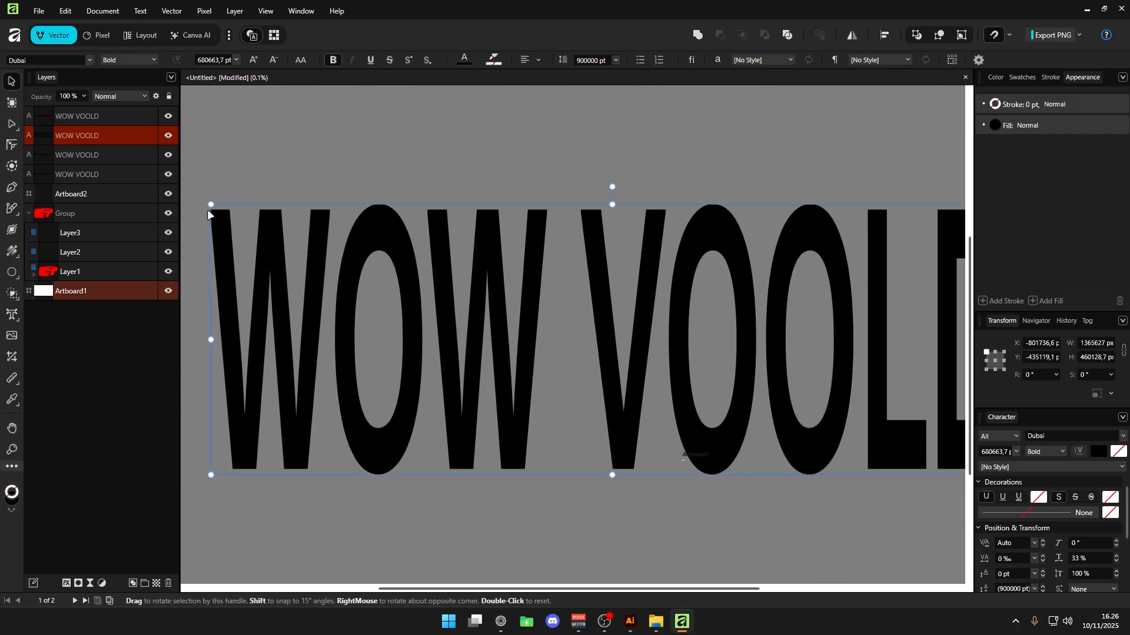
left_click_drag(209, 205, 792, 400)
Reduce the large WOW VOOLD text to about 82642 pt, placed near X -98917 px, Y -70193 px.
scroll(700, 469, "up", 3)
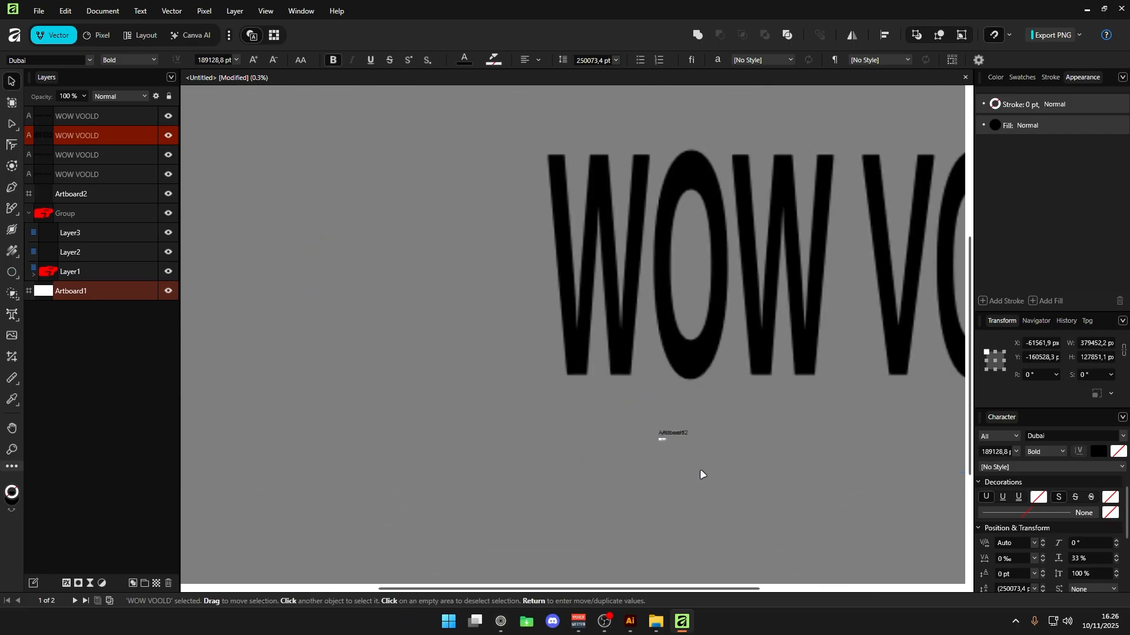
left_click_drag(500, 348, 466, 353)
left_click_drag(799, 231, 566, 244)
left_click_drag(804, 200, 422, 328)
left_click_drag(364, 382, 710, 370)
scroll(754, 450, "up", 4)
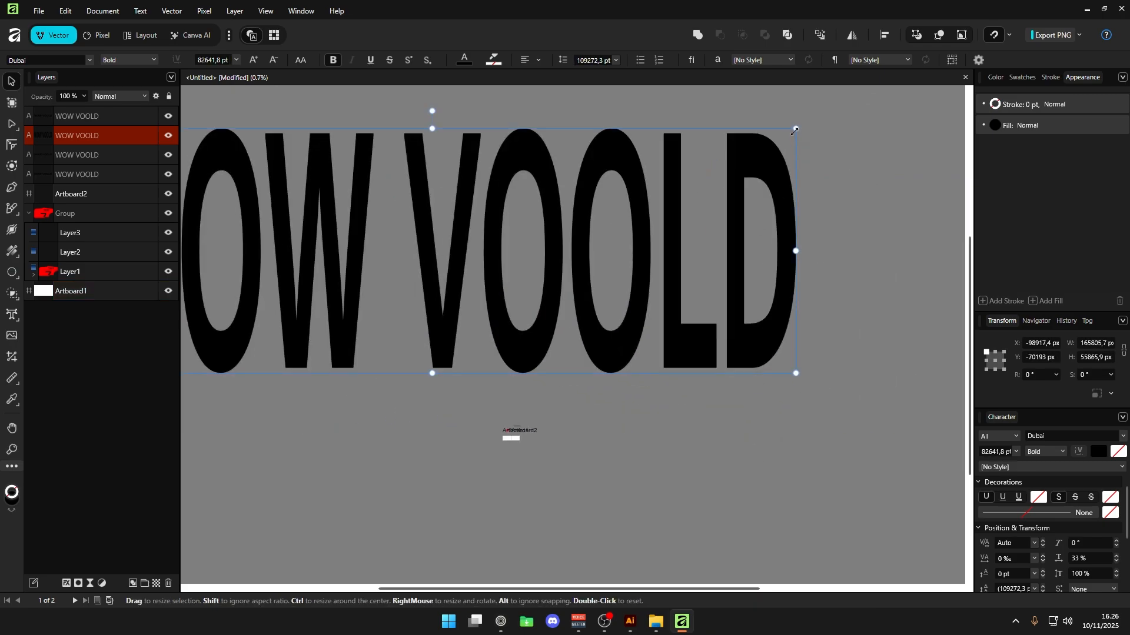
Shrink the large WOW VOOLD text further to about 29312 pt, roughly 58809 px wide.
left_click_drag(793, 117, 510, 345)
left_click_drag(368, 312, 601, 358)
scroll(582, 403, "up", 4)
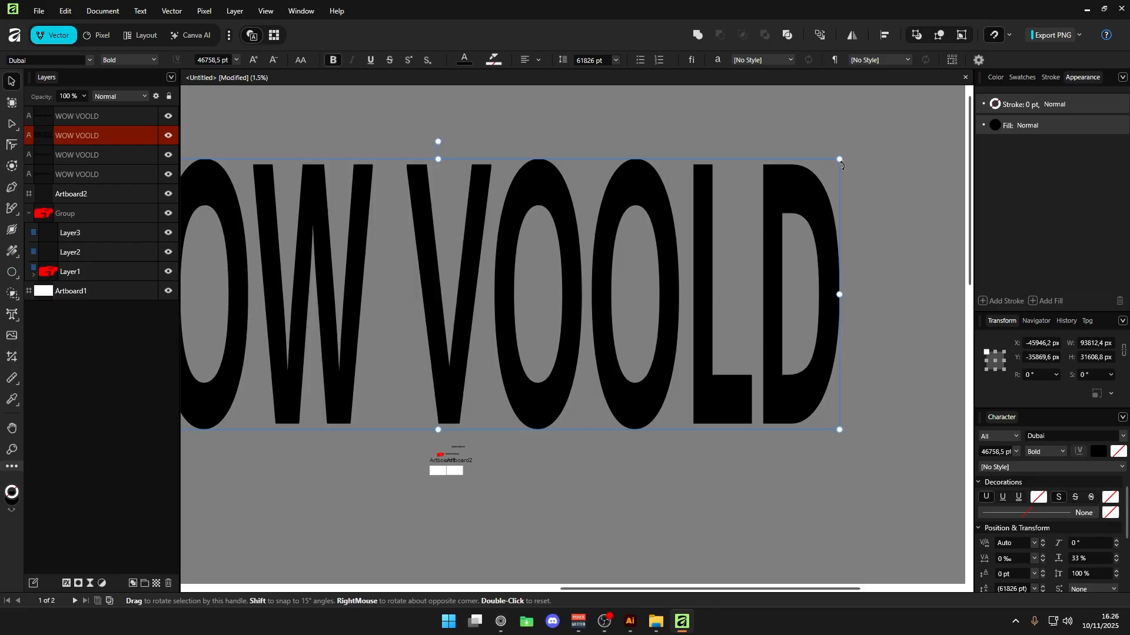
left_click_drag(841, 159, 546, 259)
left_click_drag(375, 390, 514, 391)
scroll(440, 424, "up", 3)
Scale the large WOW VOOLD text down to about 13335 pt, roughly 26755 by 9015 px.
key("t")
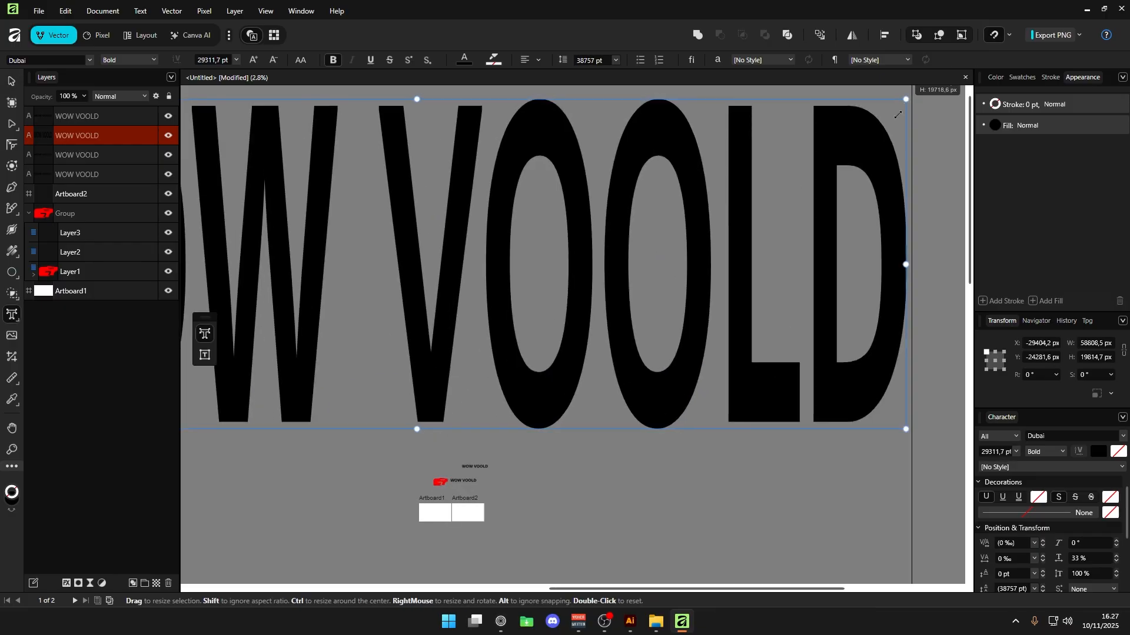
left_click_drag(905, 100, 375, 278)
left_click(12, 80)
scroll(449, 348, "up", 4)
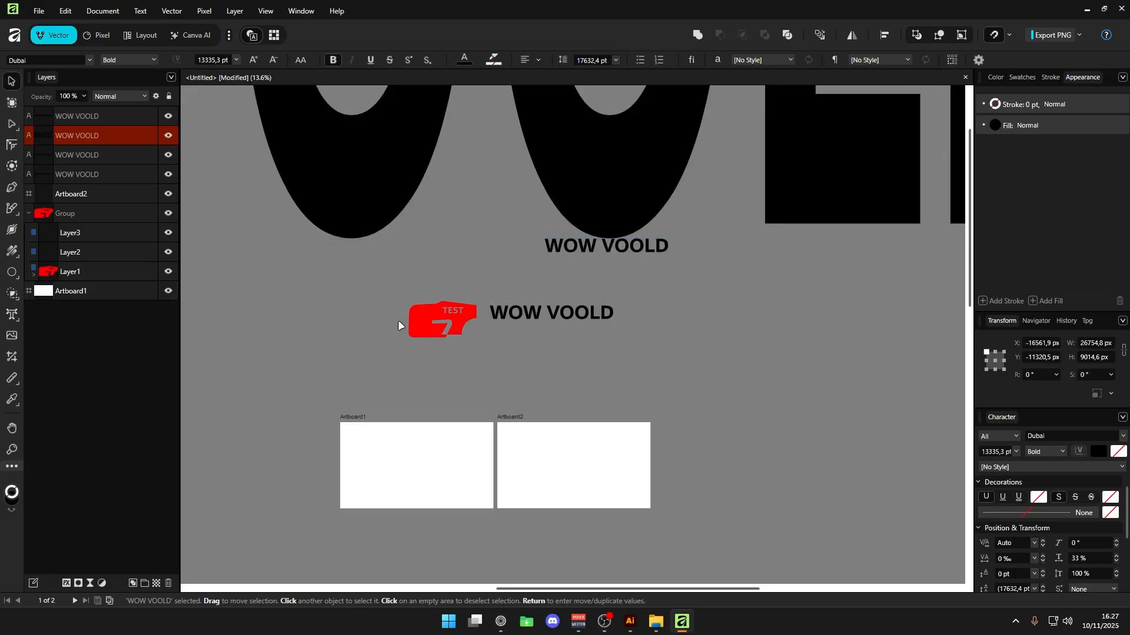
Select the red TEST group and apply a linear gradient fill rising from its left side to its upper right.
left_click(386, 308)
scroll(412, 282, "up", 3)
left_click(460, 224)
scroll(461, 226, "up", 3)
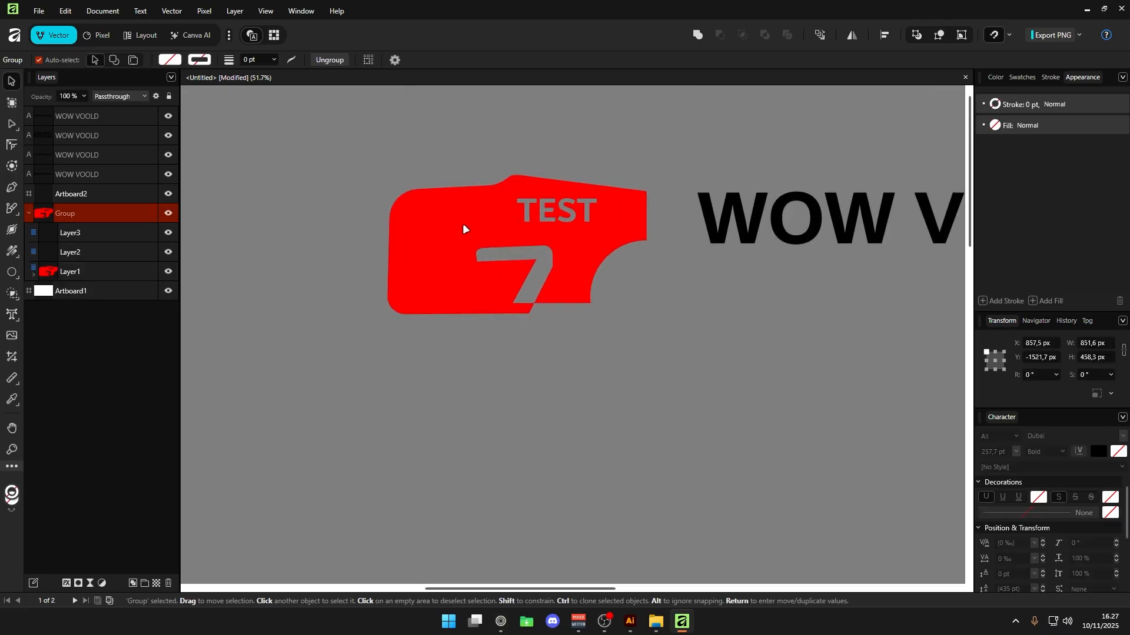
key("g")
left_click_drag(405, 265, 627, 194)
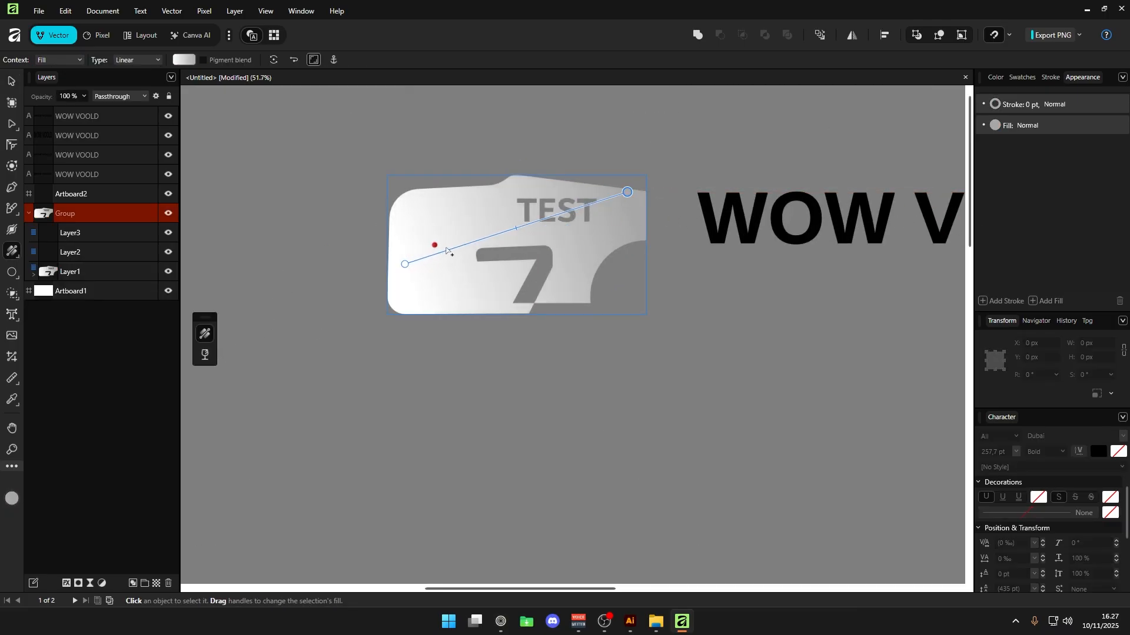
Set the starting stop of the group's linear gradient to red, RGB 255, 54, 59.
left_click(995, 77)
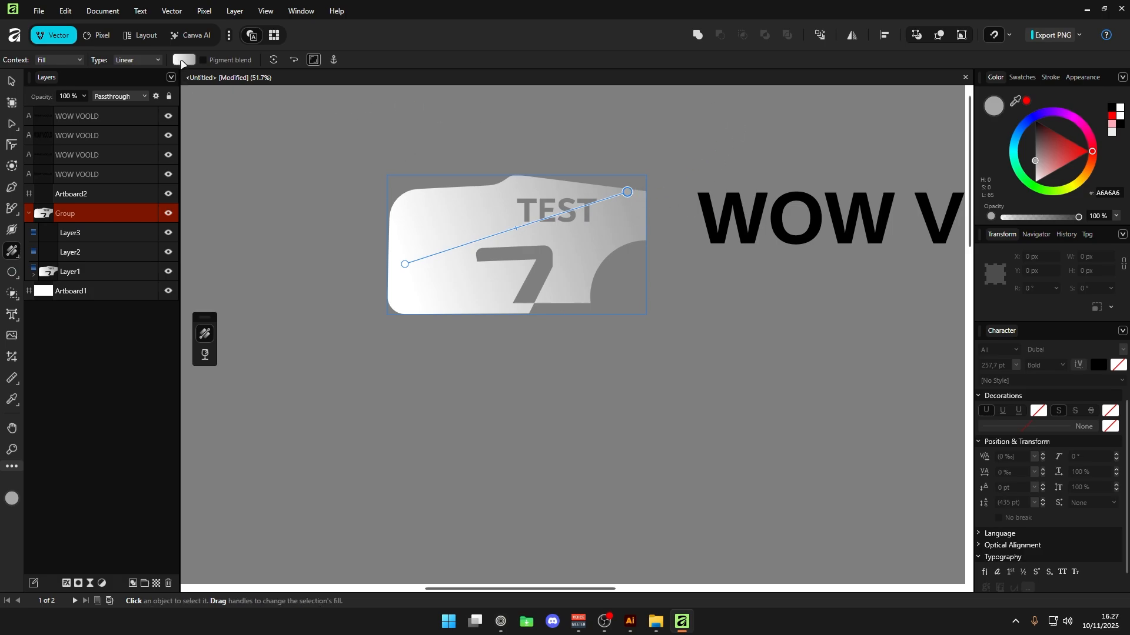
left_click(182, 60)
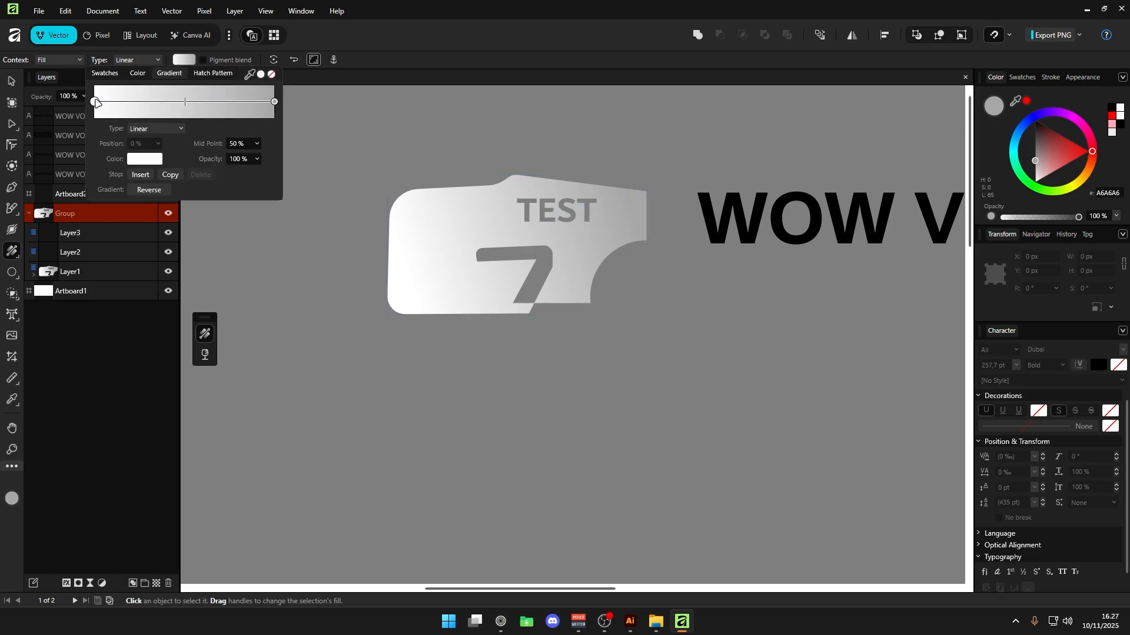
left_click(145, 159)
left_click(214, 237)
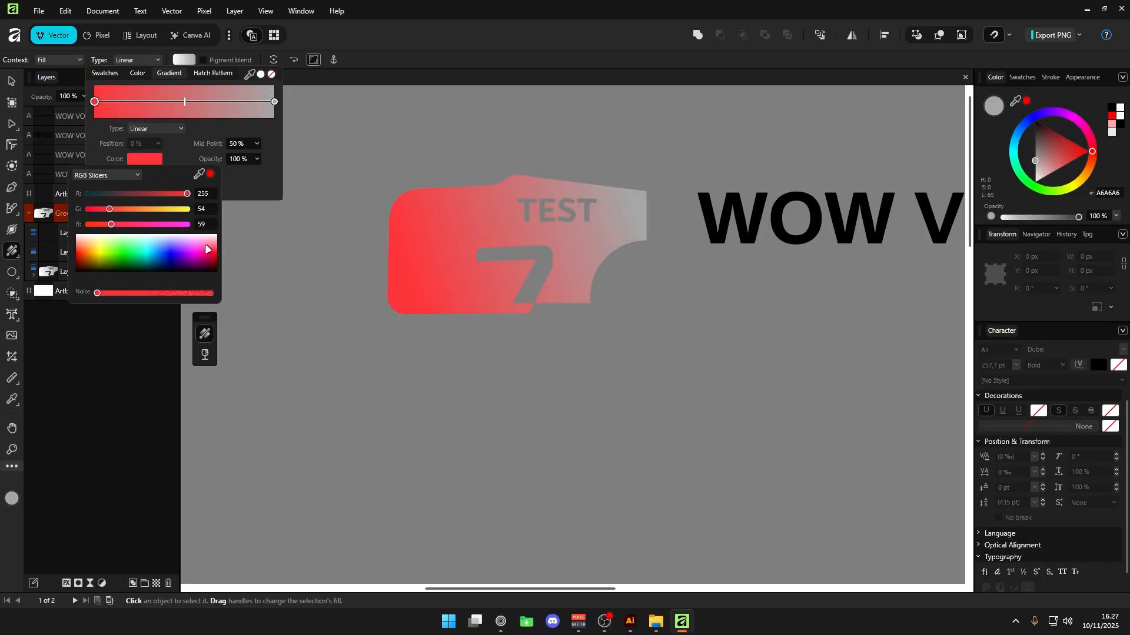
Set the end stop of the TEST group's linear gradient to cyan and deselect the group.
left_click(274, 101)
left_click(145, 159)
left_click(153, 263)
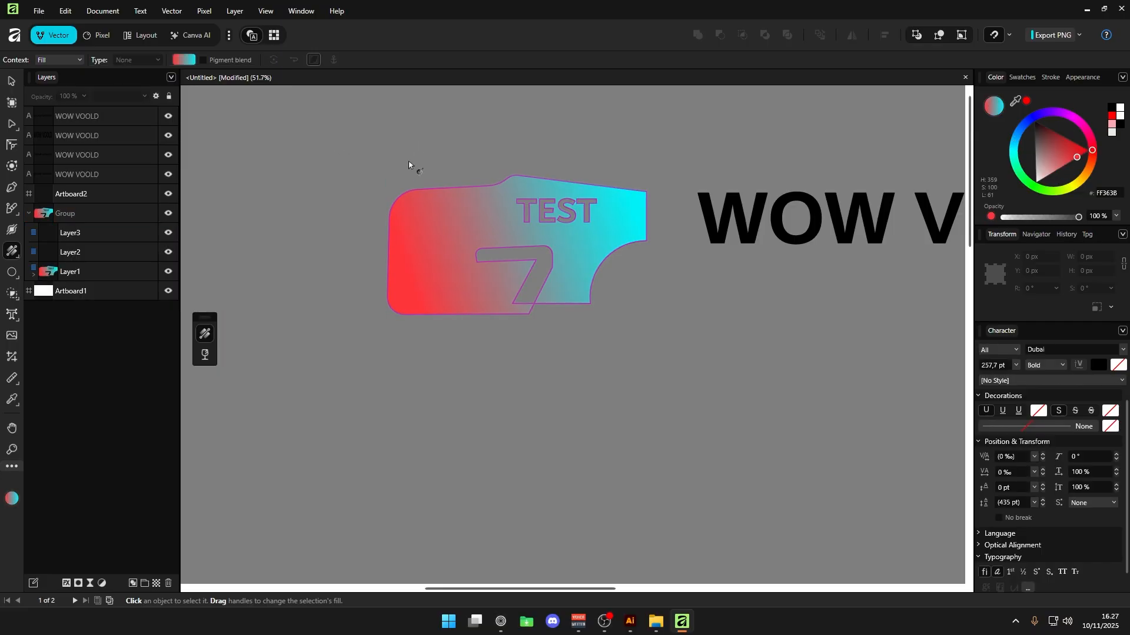
left_click(301, 198)
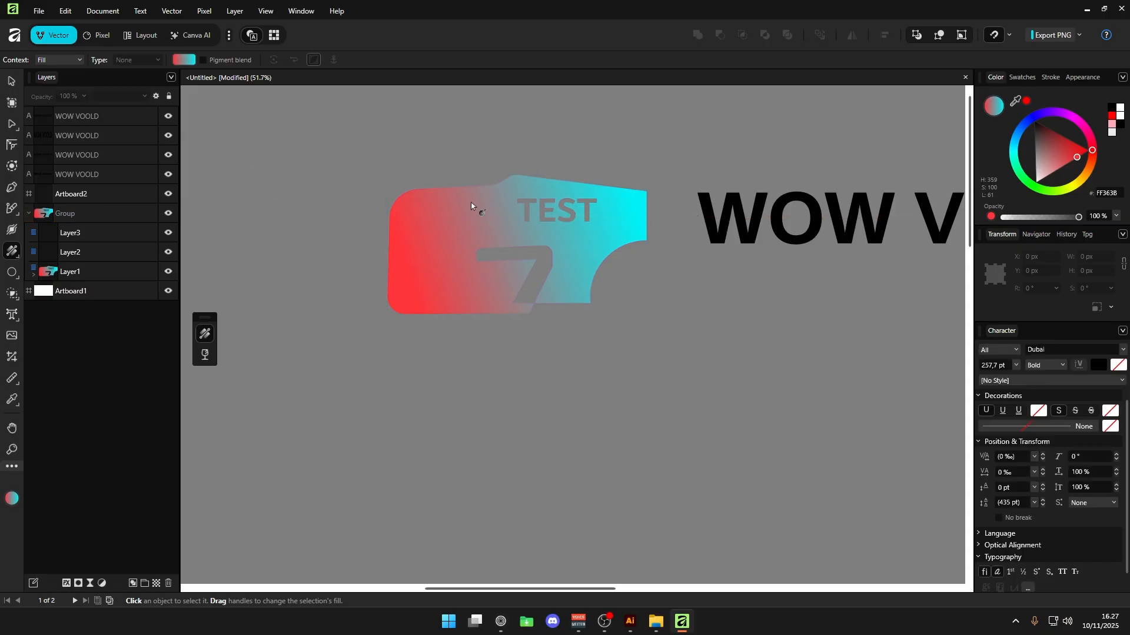
Change the pasteboard colour to White.
scroll(633, 240, "down", 5)
scroll(587, 231, "up", 2)
right_click(472, 205)
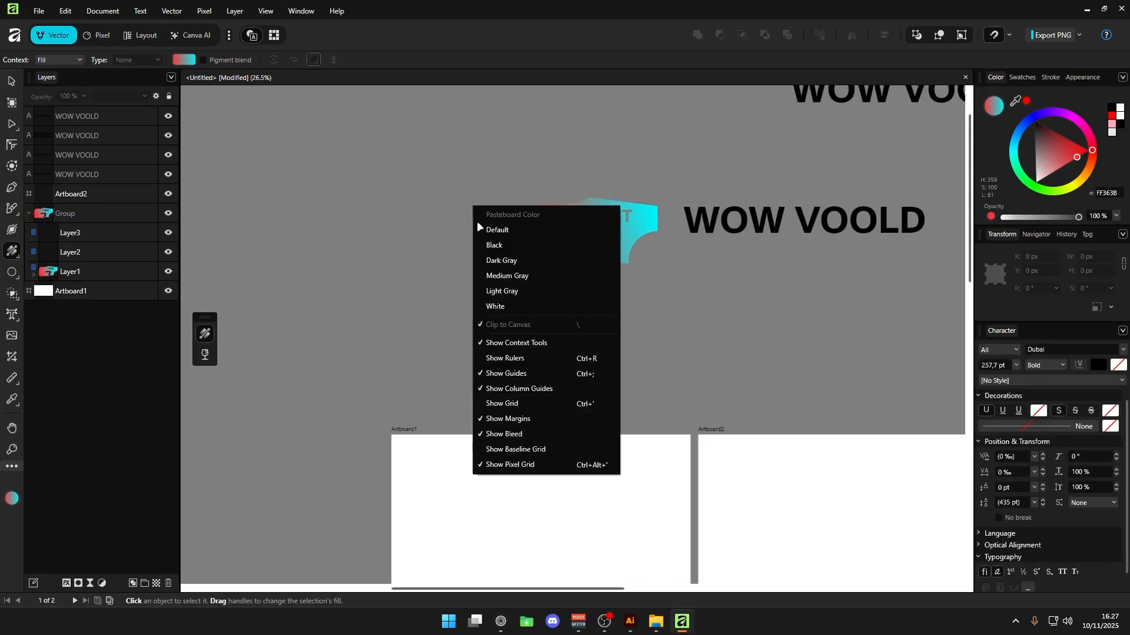
left_click(504, 307)
Replace the TEST group's fill with a white-to-red linear gradient, shifting its start point left and its midpoint right.
scroll(629, 219, "up", 2)
left_click(557, 212)
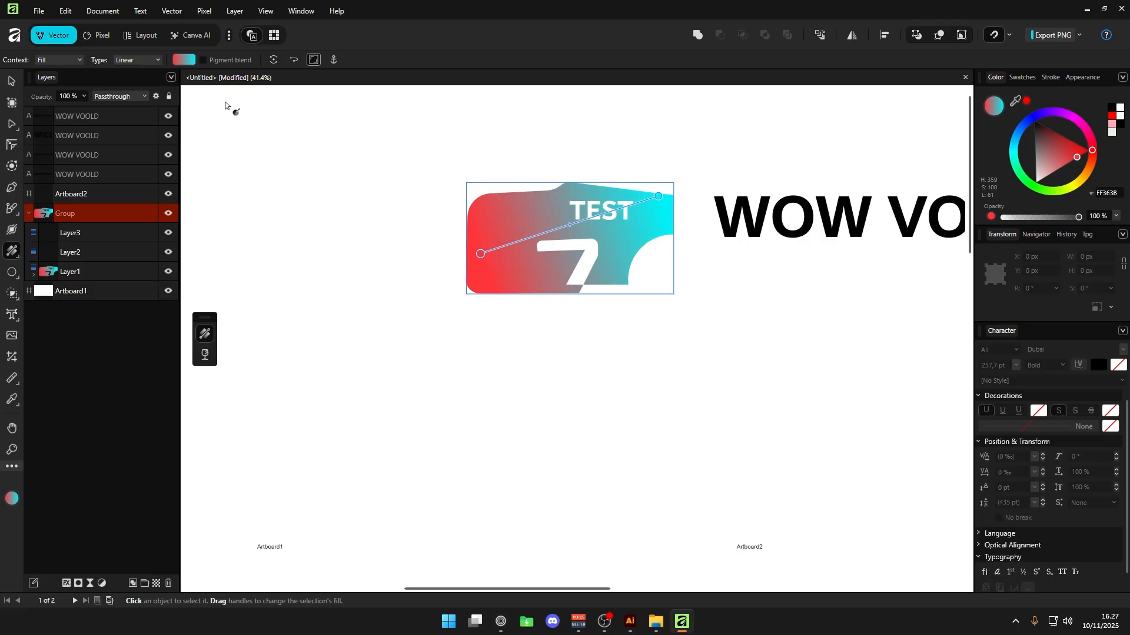
left_click(185, 61)
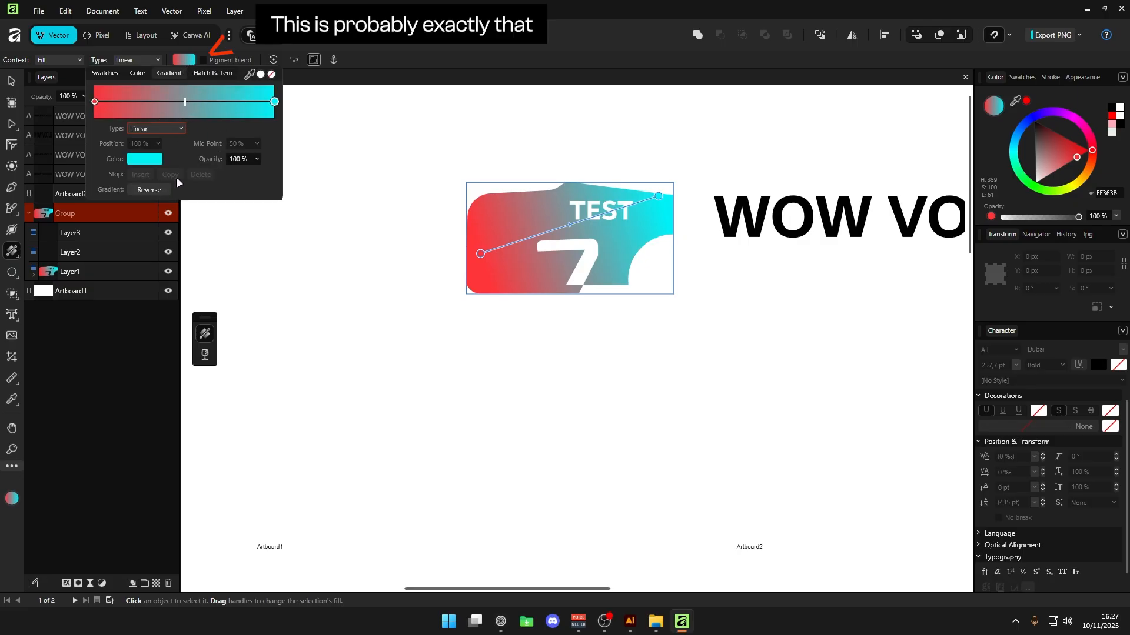
left_click(138, 73)
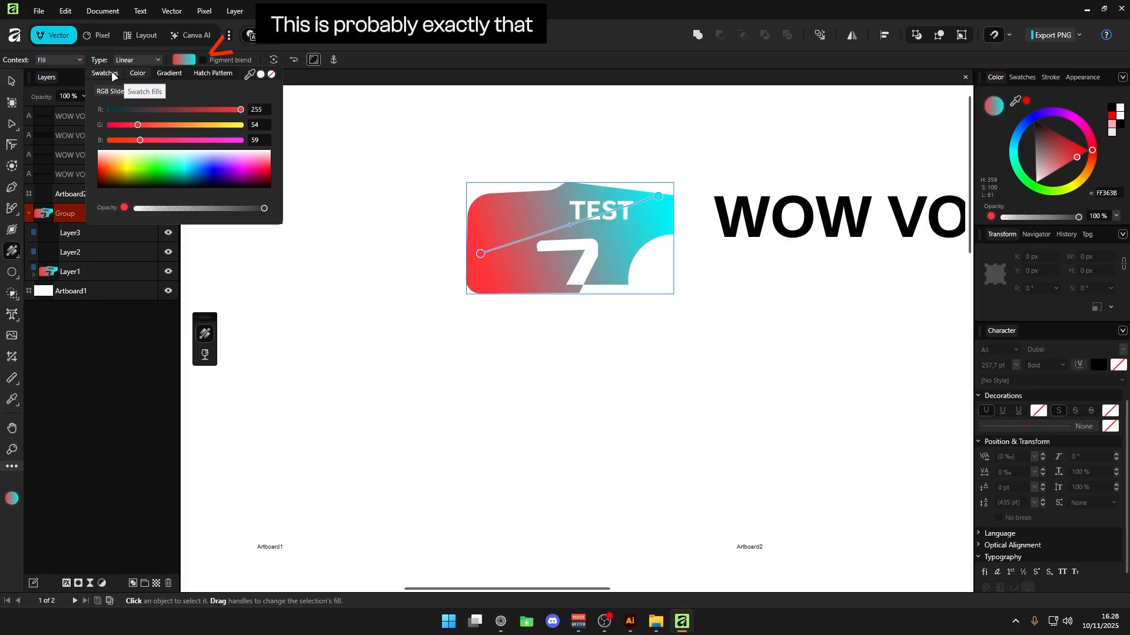
mouse_move(139, 126)
left_mouse_down()
mouse_move(243, 126)
mouse_move(147, 126)
left_mouse_up()
left_click(170, 73)
left_click(98, 105)
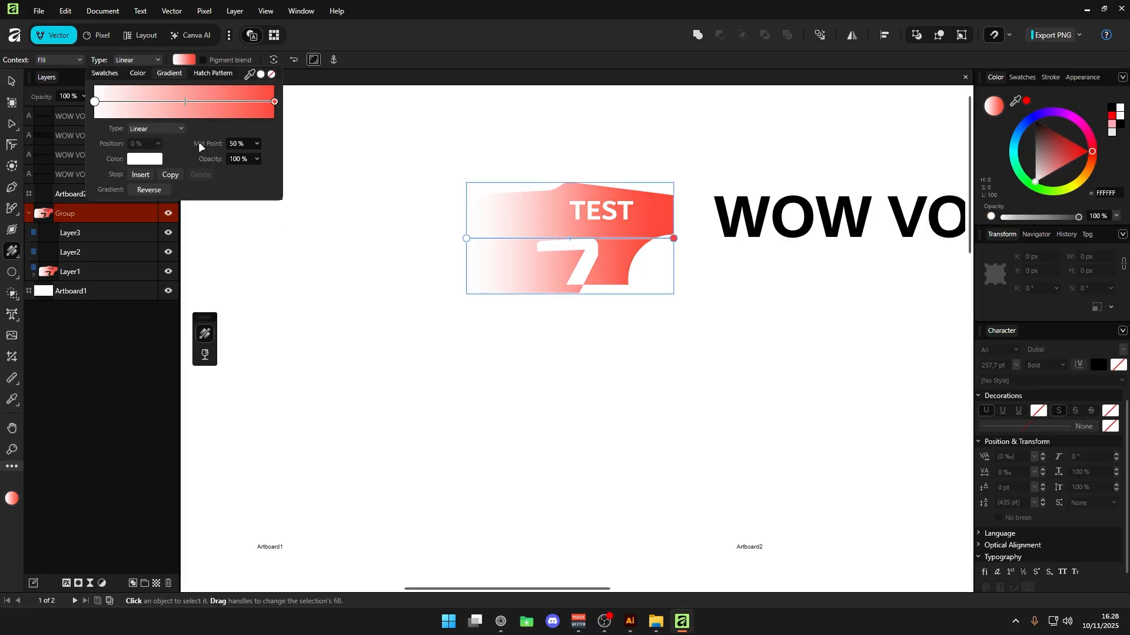
left_click_drag(468, 239, 444, 239)
left_click_drag(557, 238, 620, 239)
Delete the TEST artwork and the extra WOW VOOLD texts, keeping a single WOW VOOLD text layer.
key("a")
left_click(625, 204)
key("Delete")
key("Delete")
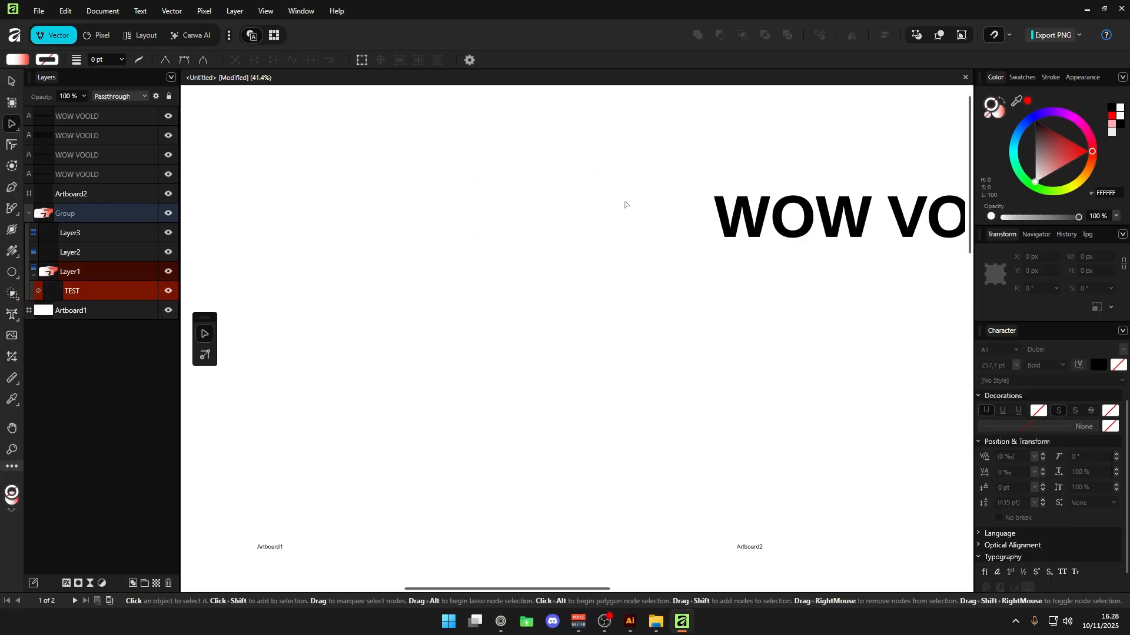
left_click_drag(605, 278, 435, 241)
scroll(593, 235, "down", 4)
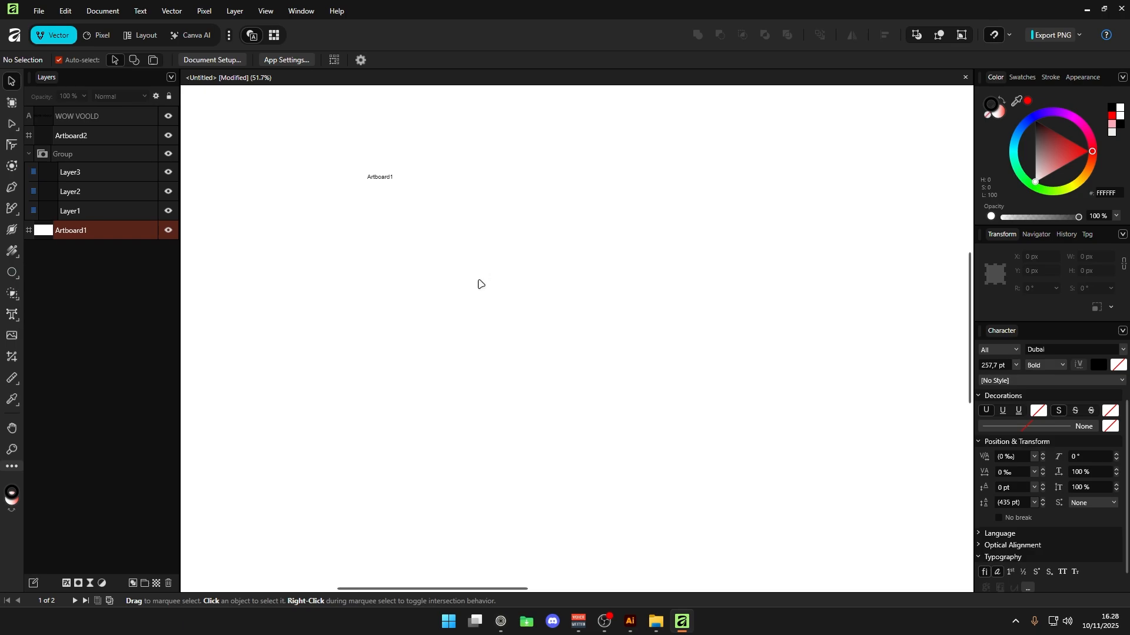
Draw a red rounded rectangle about 764 by 472 px on Artboard1 and crop its left and right sides to a narrow strip.
key("m")
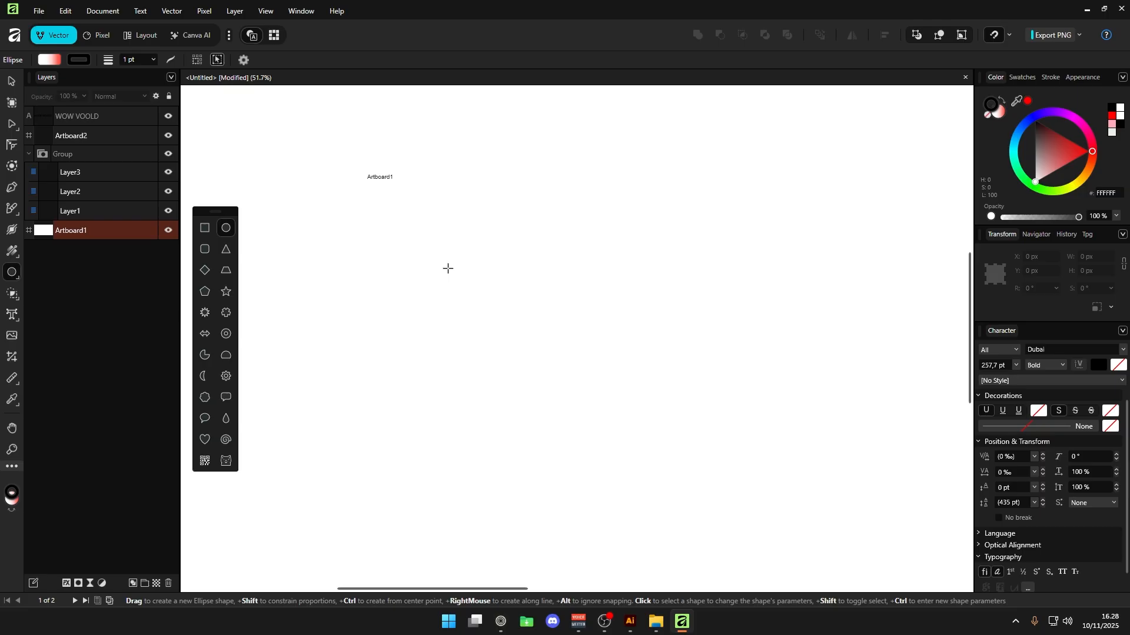
key("m")
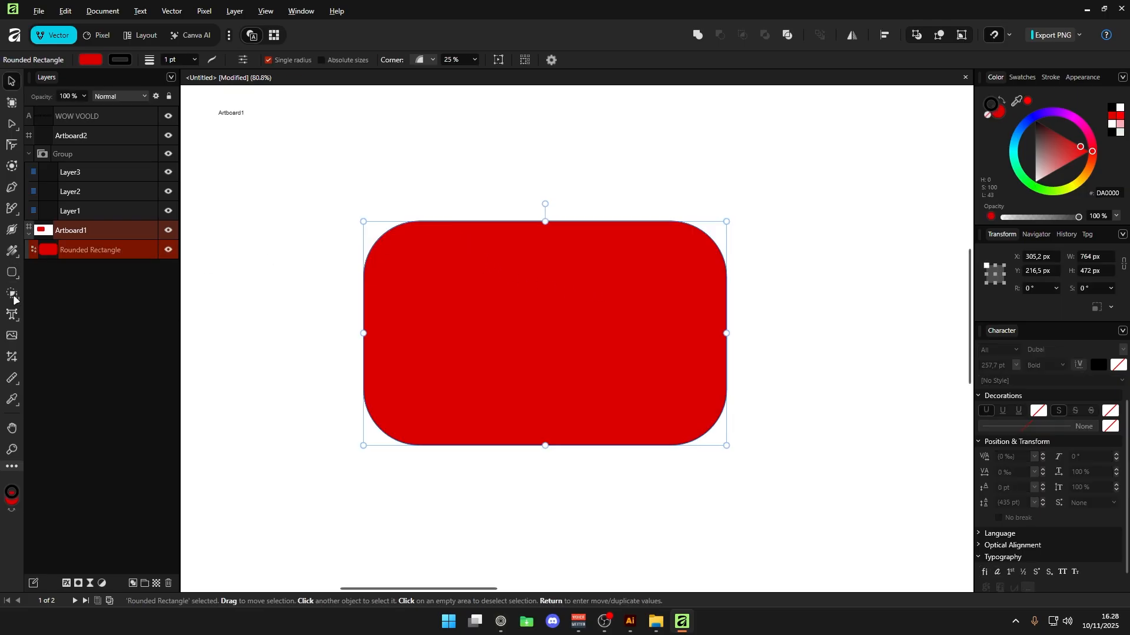
left_click(11, 357)
left_click_drag(363, 316, 556, 311)
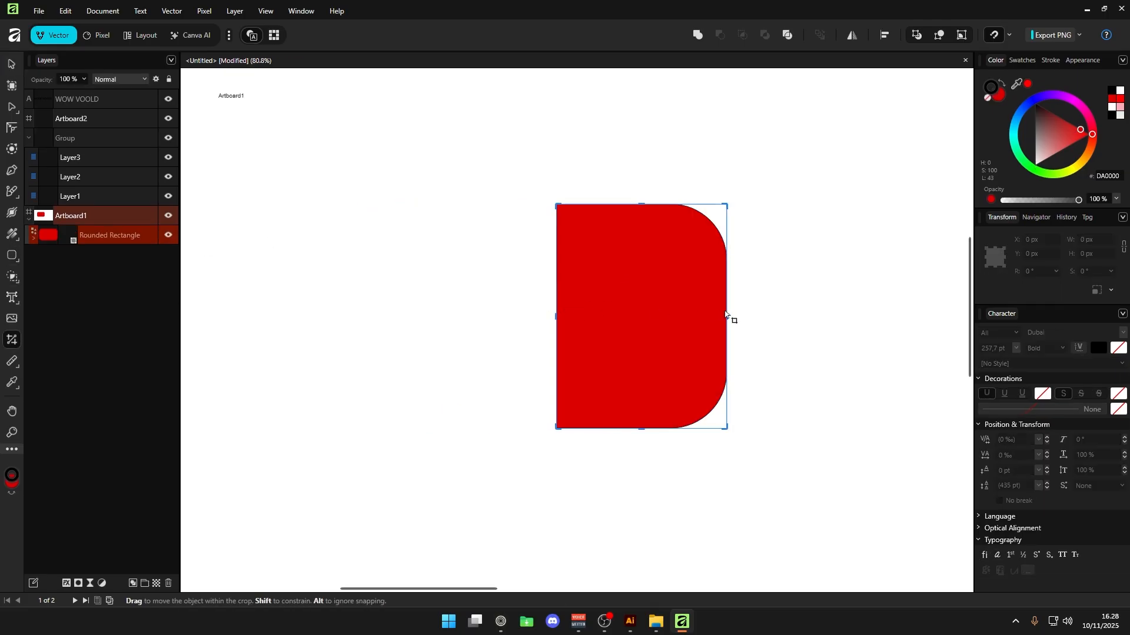
left_click_drag(728, 314, 618, 334)
Select the cropped rounded rectangle and resize it to about 94 by 338 px.
left_click(94, 236)
left_click(12, 65)
left_click(744, 307)
left_click(630, 314)
mouse_move(556, 334)
left_mouse_down()
mouse_move(486, 335)
mouse_move(563, 333)
left_mouse_up()
left_click_drag(592, 222, 593, 309)
left_click_drag(563, 376, 598, 376)
left_click_drag(618, 375, 687, 373)
left_click_drag(597, 306, 611, 285)
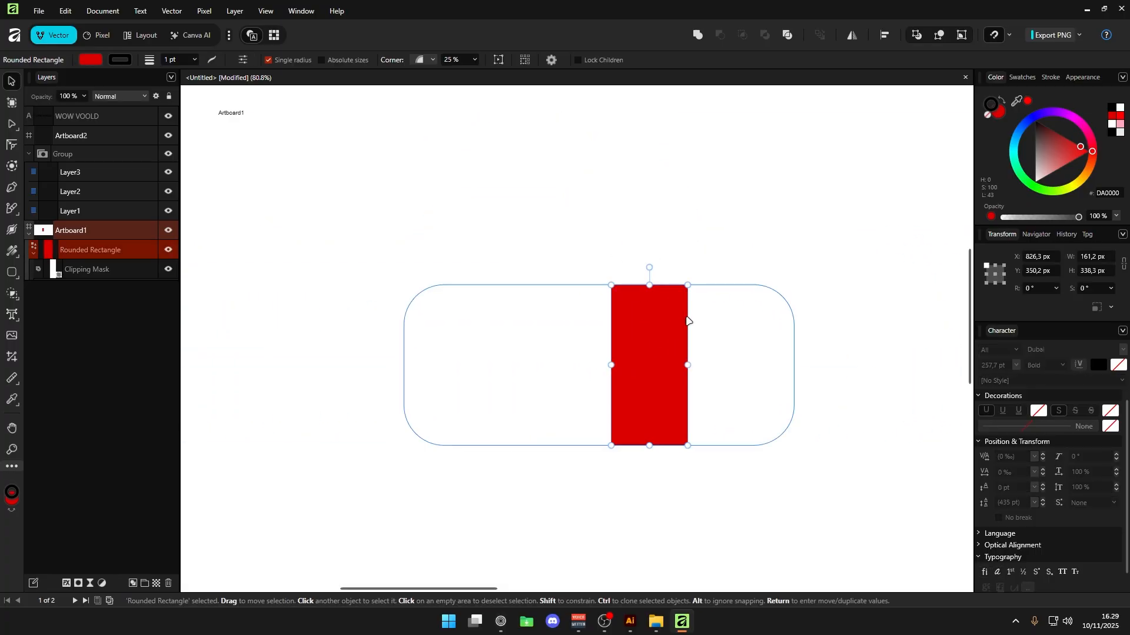
left_click_drag(687, 364, 655, 365)
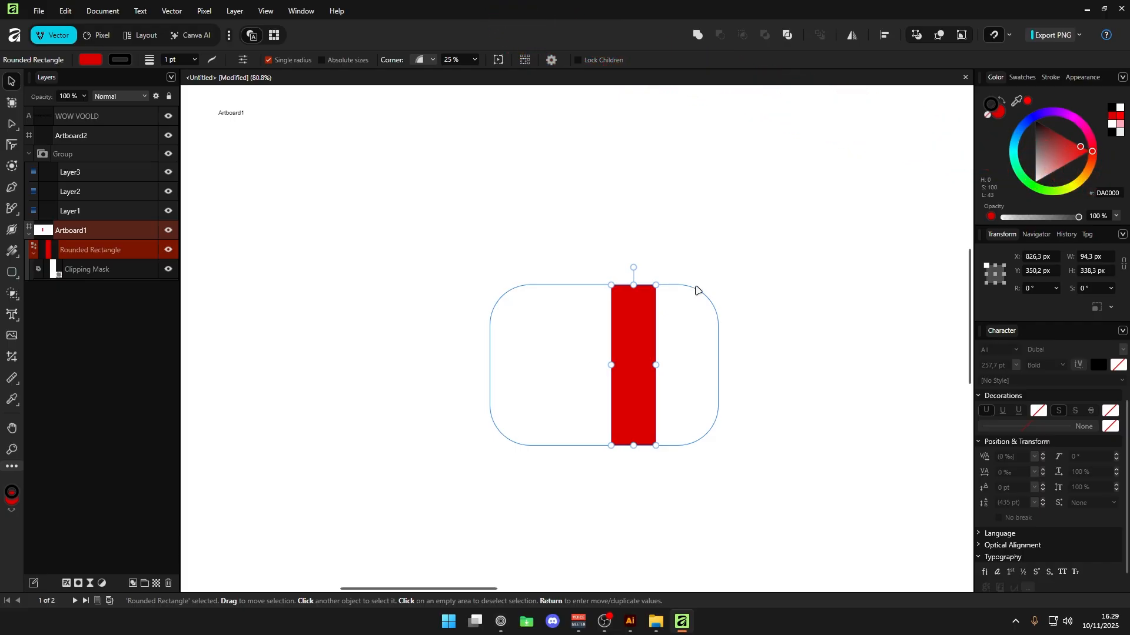
Extend the strip's crop slightly above the shape and shift the cropped strip about 15 px to the right.
left_click(633, 233)
left_click(635, 301)
left_click_drag(791, 343, 704, 318)
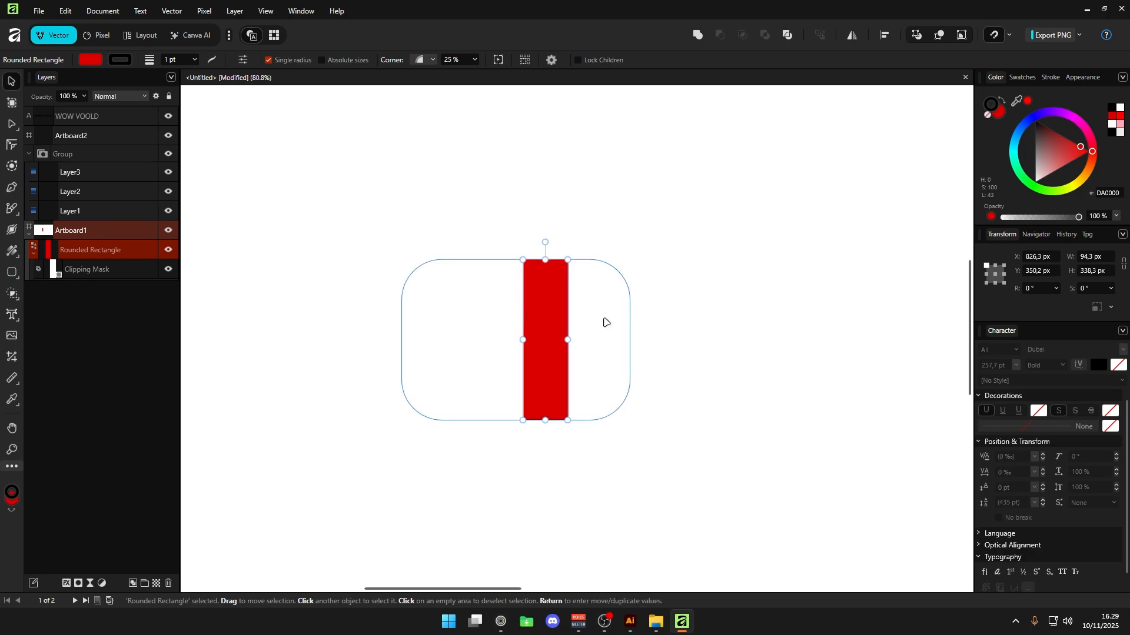
scroll(606, 322, "down", 2)
scroll(597, 317, "up", 2)
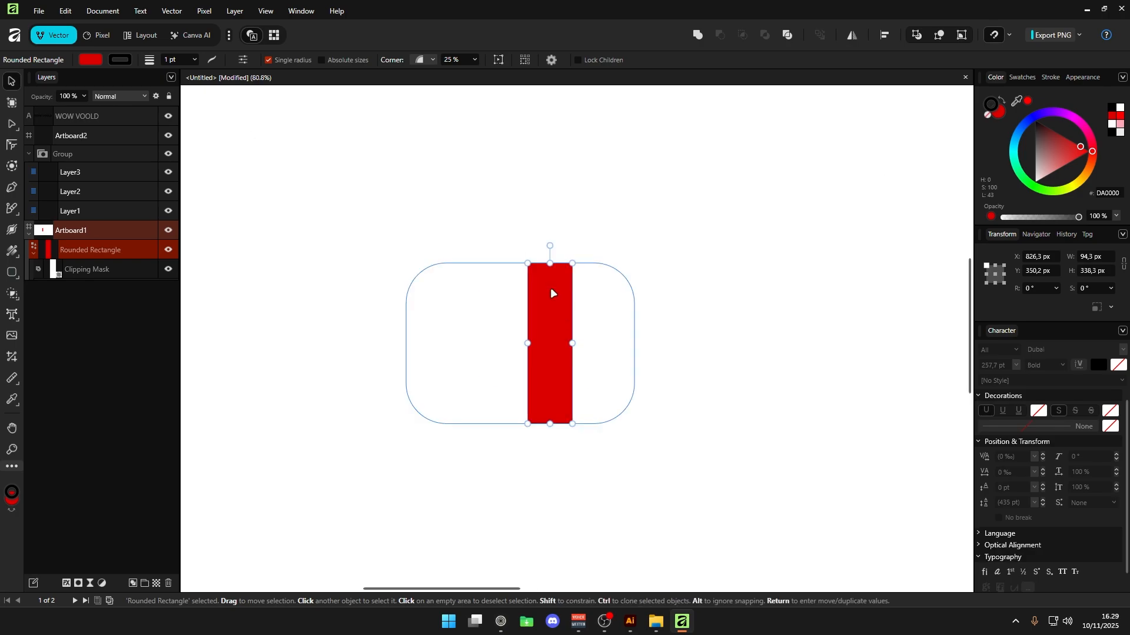
left_click(12, 357)
mouse_move(549, 244)
left_mouse_down()
mouse_move(549, 277)
mouse_move(552, 240)
left_mouse_up()
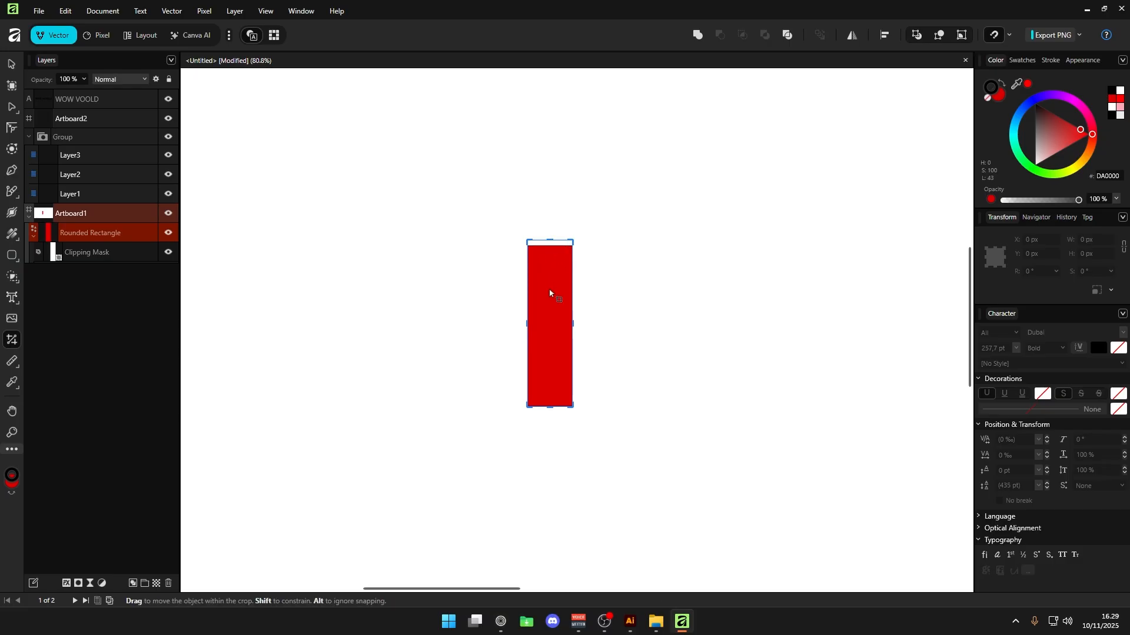
key("Return")
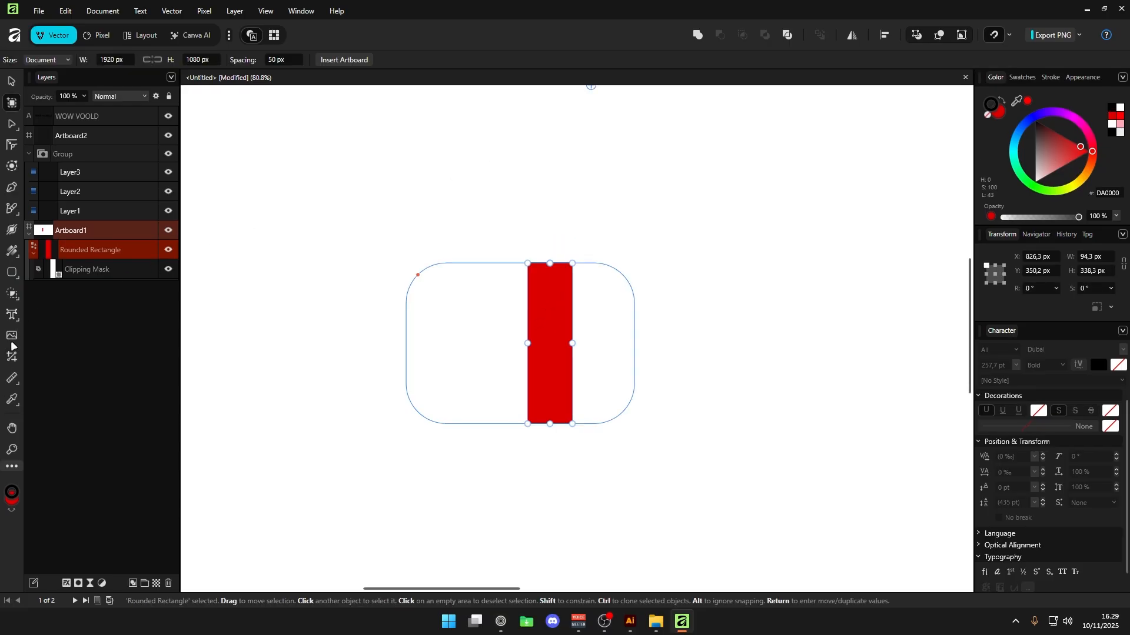
left_click(13, 357)
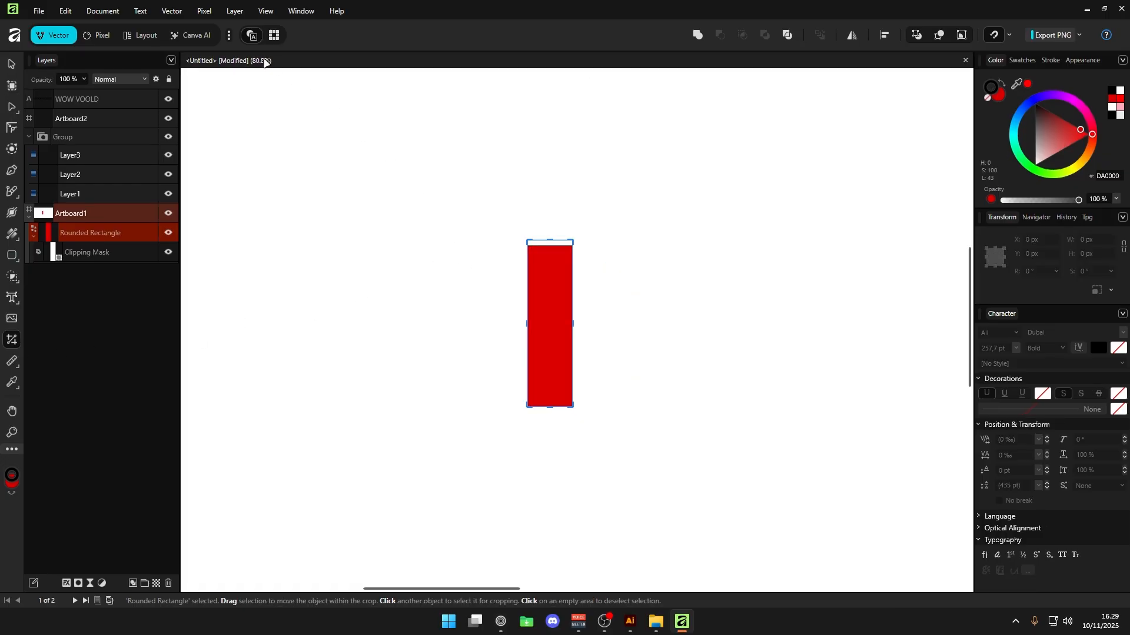
mouse_move(533, 299)
left_mouse_down()
mouse_move(599, 300)
mouse_move(539, 299)
left_mouse_up()
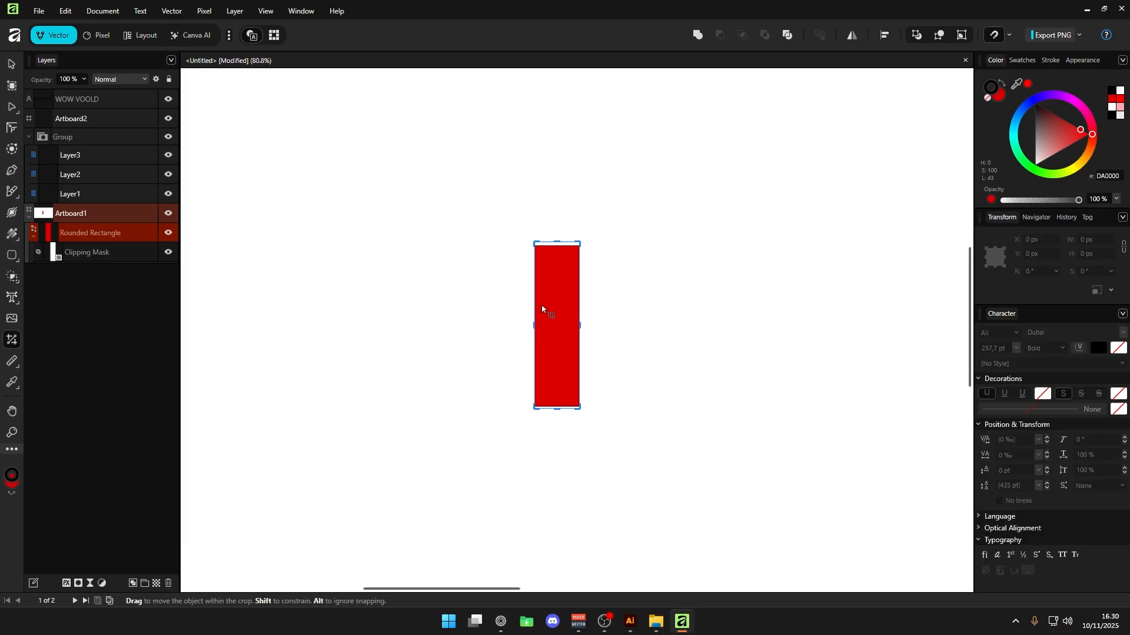
Draw a rectangle about 257 by 145 px across the red strip and delete Artboard1 with its shapes.
key("m")
left_click(201, 229)
left_click_drag(496, 283, 619, 354)
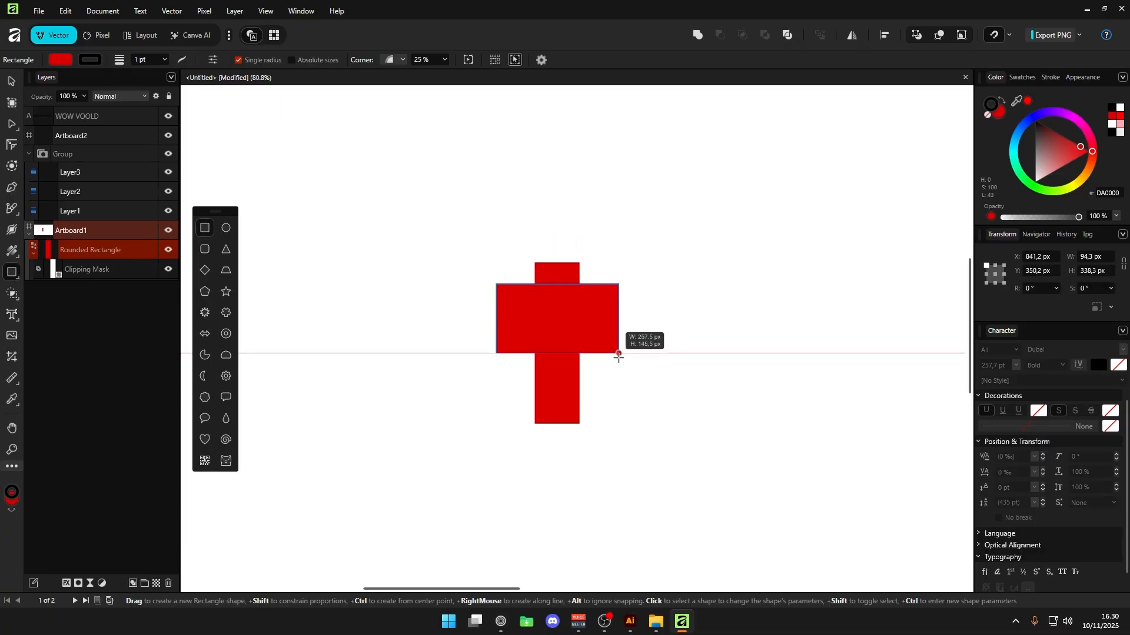
left_click_drag(619, 354, 618, 354)
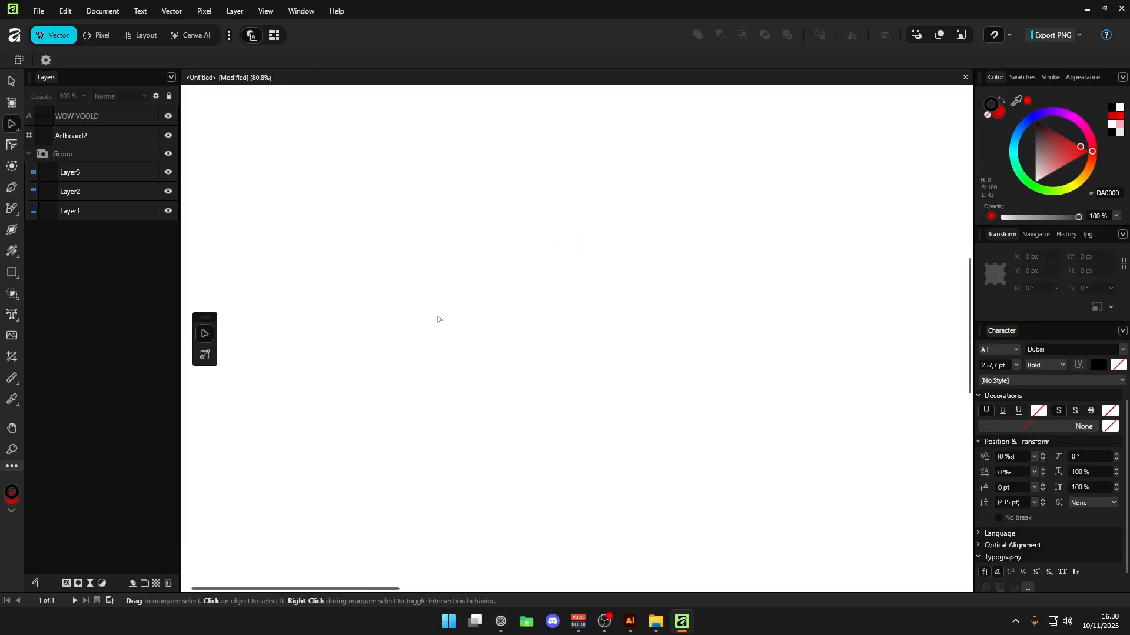
Draw a red rectangle about 270 by 318 px and duplicate it about 410 px to its right.
key("c")
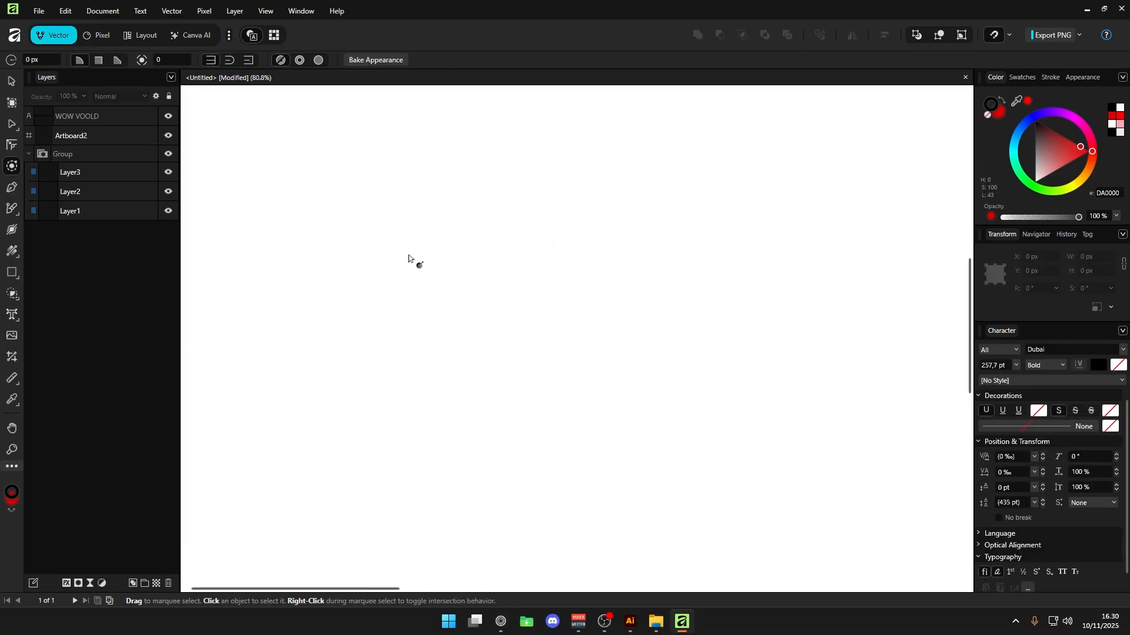
key("m")
left_click_drag(355, 220, 483, 372)
key("v")
left_click(519, 258)
left_click_drag(406, 269, 602, 267)
key("ctrl+z")
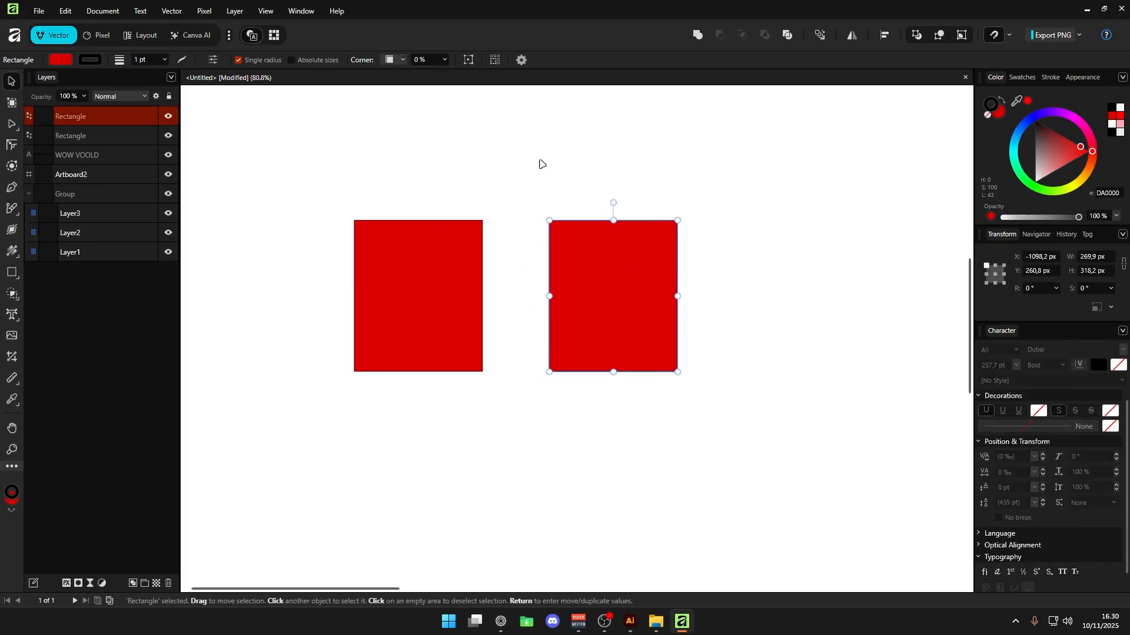
Select the left one of the two red rectangles.
left_click(539, 164)
left_click_drag(528, 203, 545, 233)
mouse_move(433, 295)
left_mouse_down()
mouse_move(473, 242)
mouse_move(448, 291)
left_mouse_up()
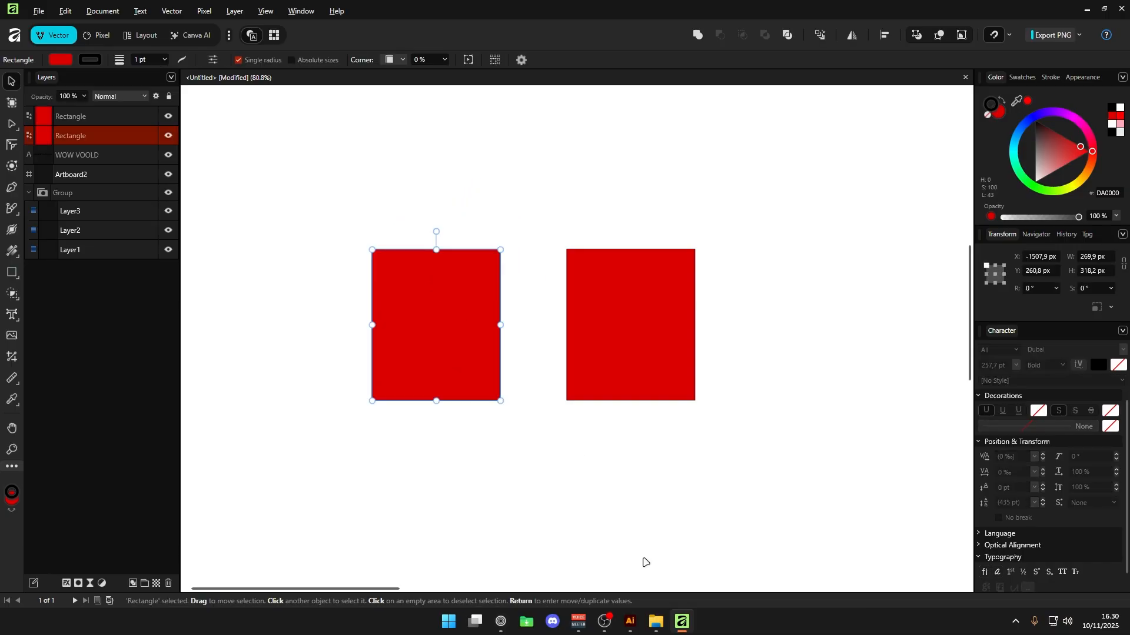
Switch to Illustrator and duplicate the teal circle twice, placing the copies up and to the right.
left_click(629, 622)
scroll(695, 502, "up", 4)
left_click_drag(315, 480, 445, 371, "alt")
left_click_drag(411, 479, 527, 313, "alt")
Switch back to Affinity and measure the horizontal gap between the two red rectangles with the Measure Tool.
key("alt+Tab")
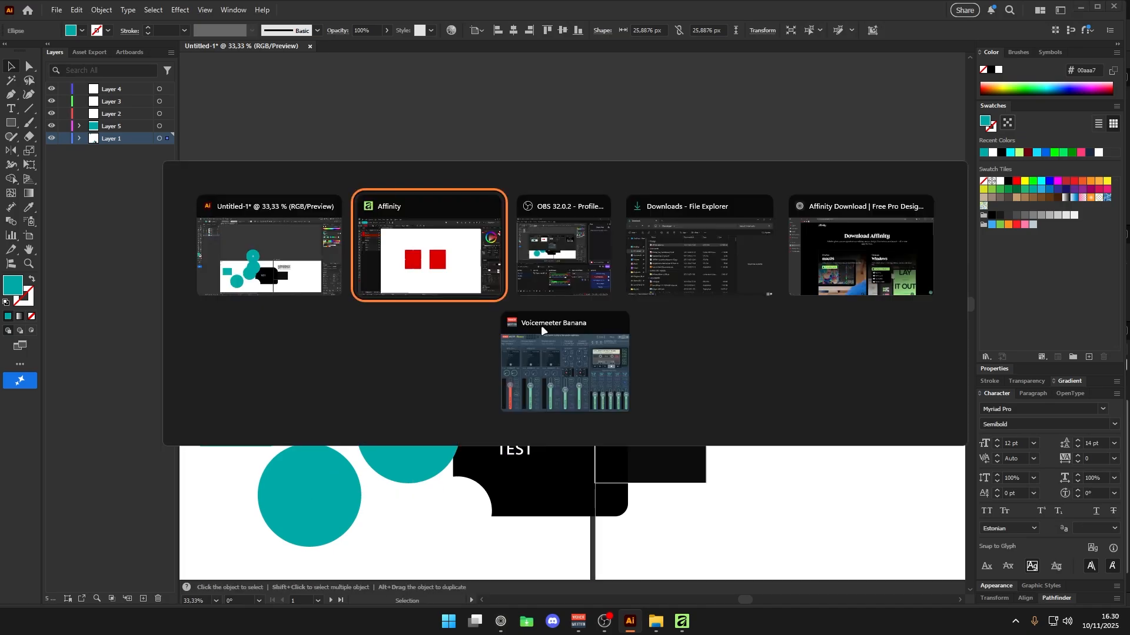
left_click_drag(445, 296, 570, 227, "ctrl")
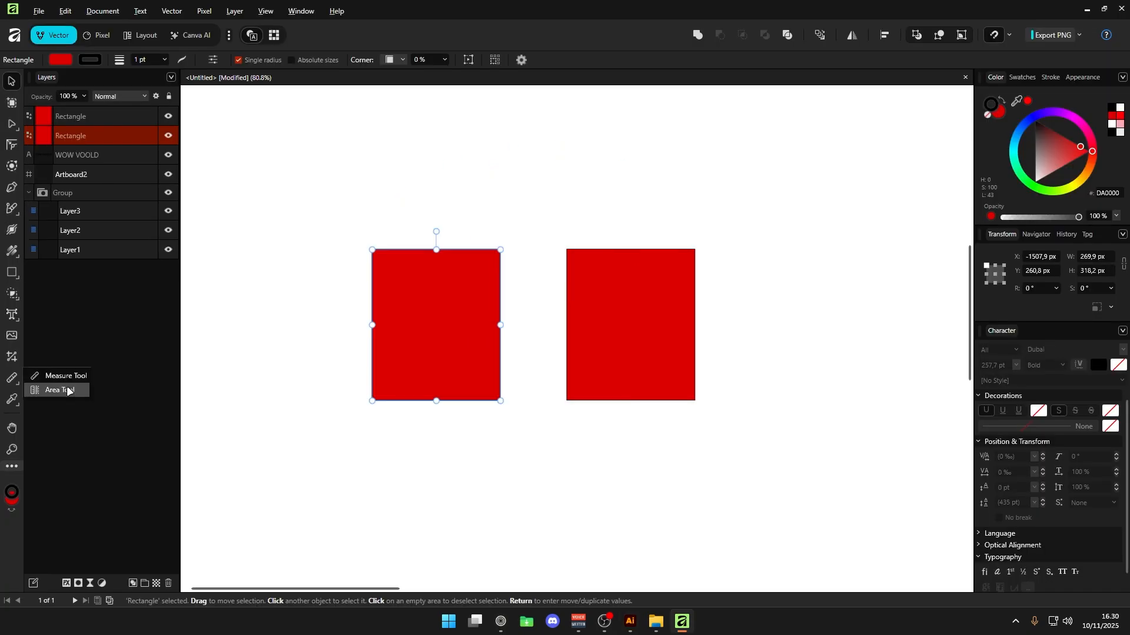
left_click(59, 376)
left_click(501, 274)
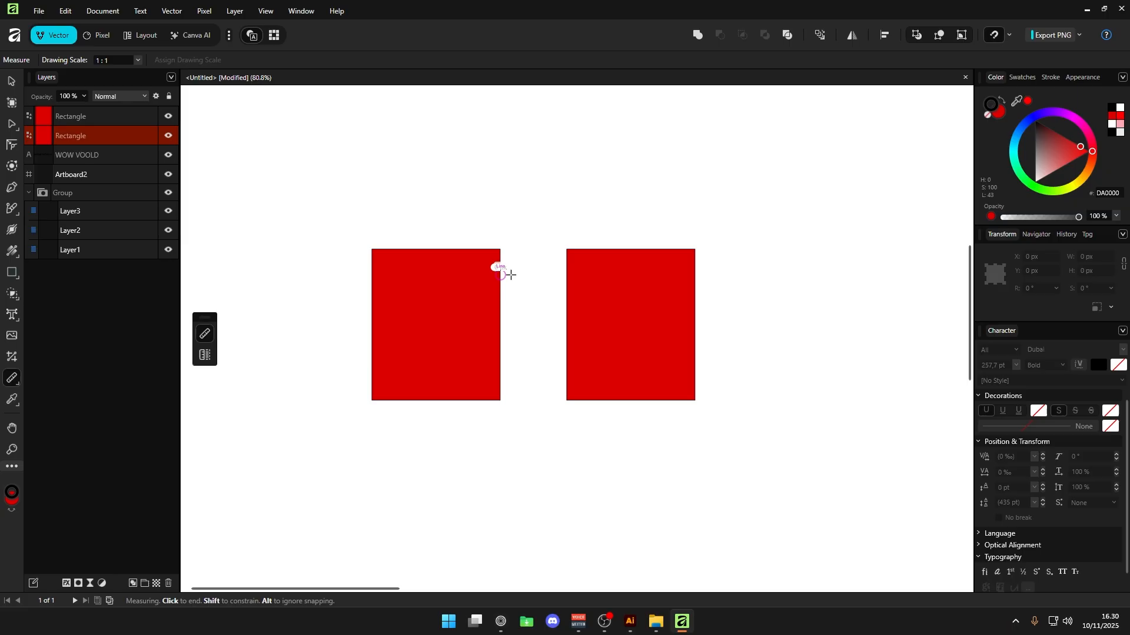
left_click(567, 275)
left_click(567, 275)
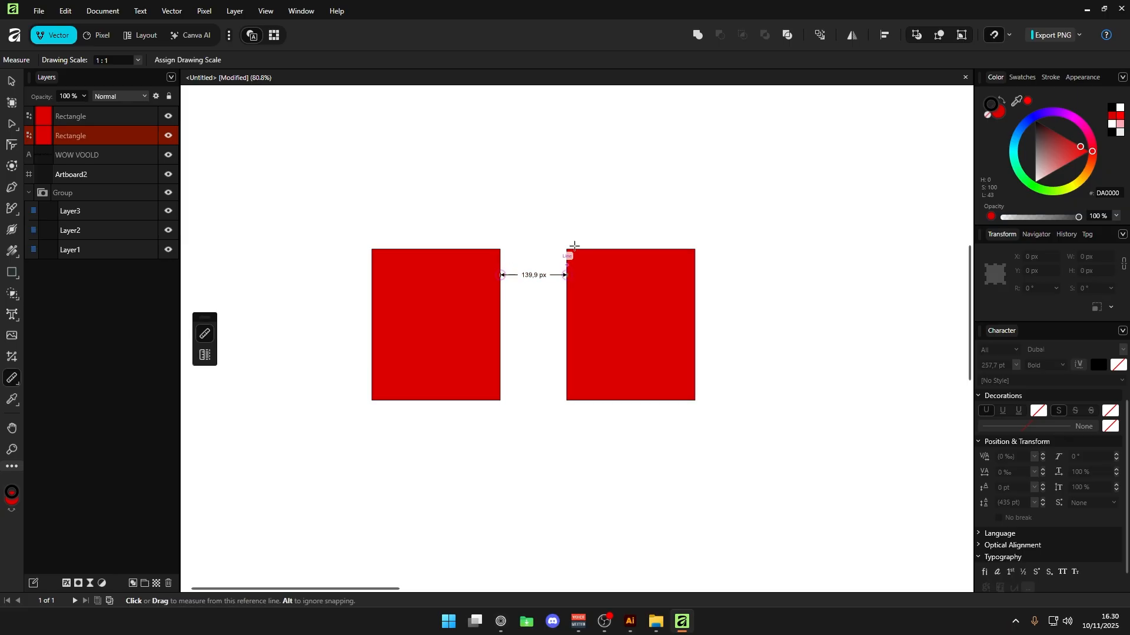
Measure a short free distance inside the gap and the full distance between the rectangles' facing edges, and clear the selection.
mouse_move(533, 276)
left_mouse_down()
mouse_move(537, 244)
mouse_move(536, 257)
left_mouse_up()
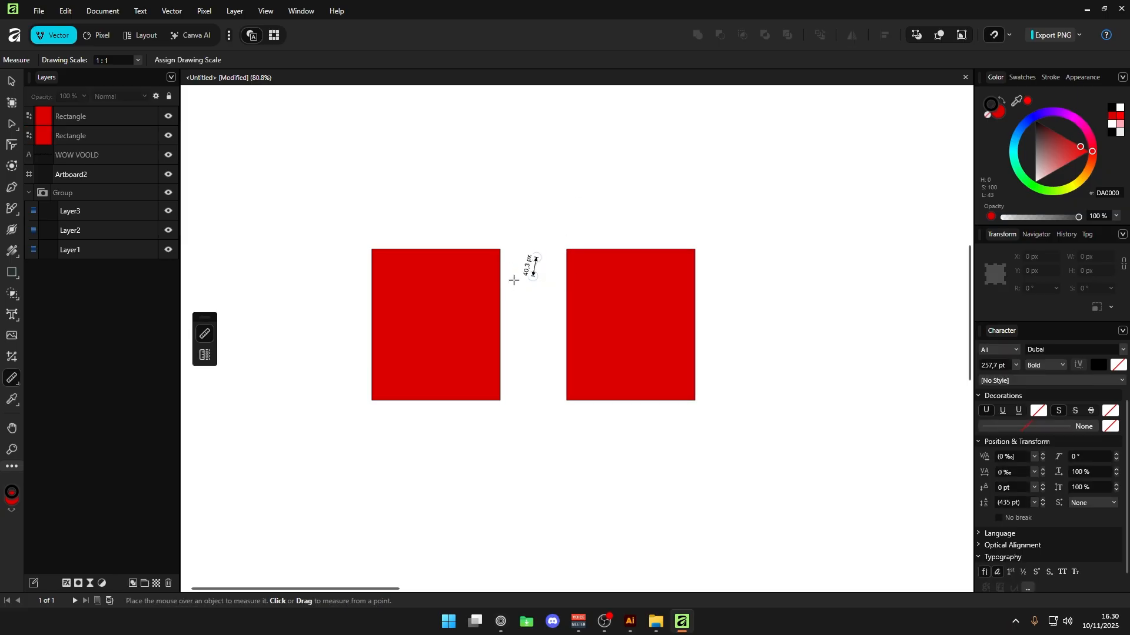
scroll(532, 277, "up", 2)
left_click(482, 281)
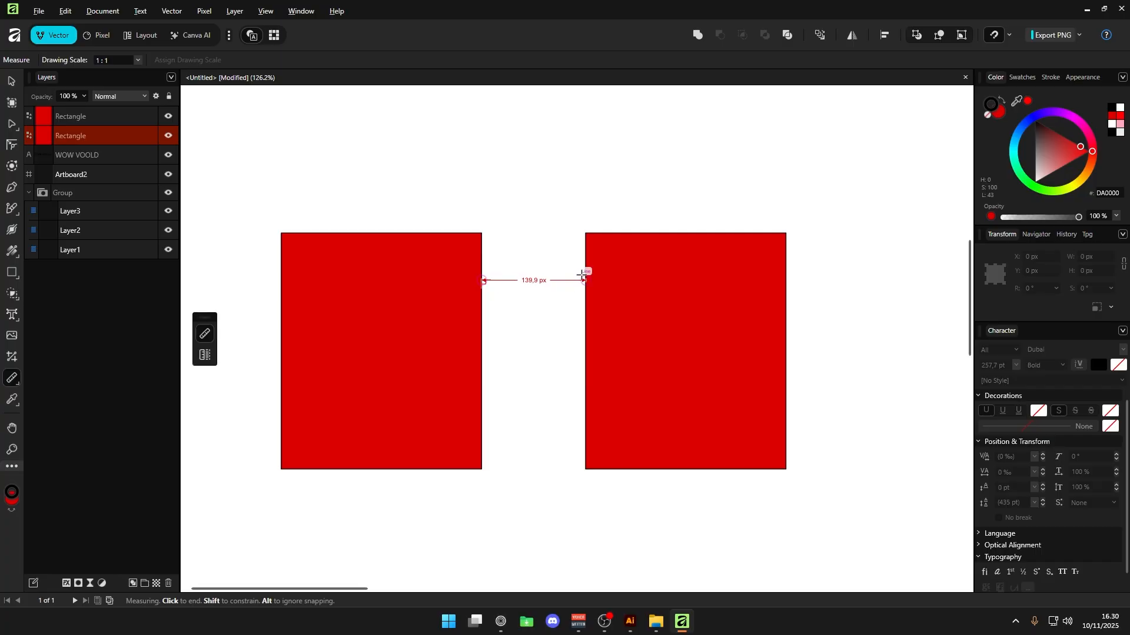
left_click(584, 276)
left_click(11, 81)
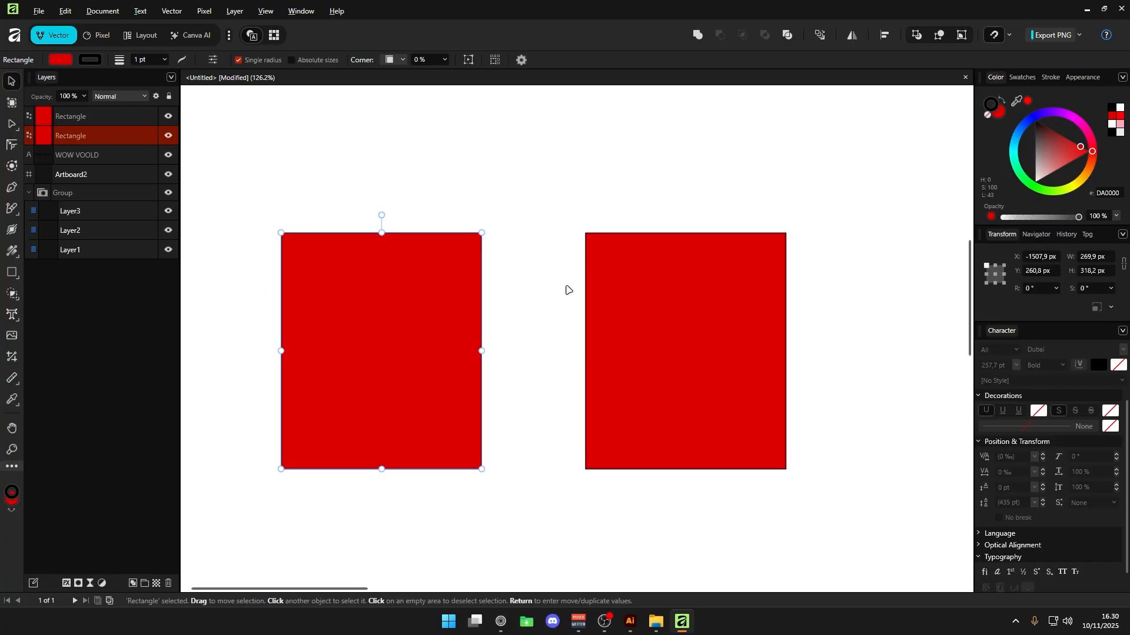
left_click(528, 285)
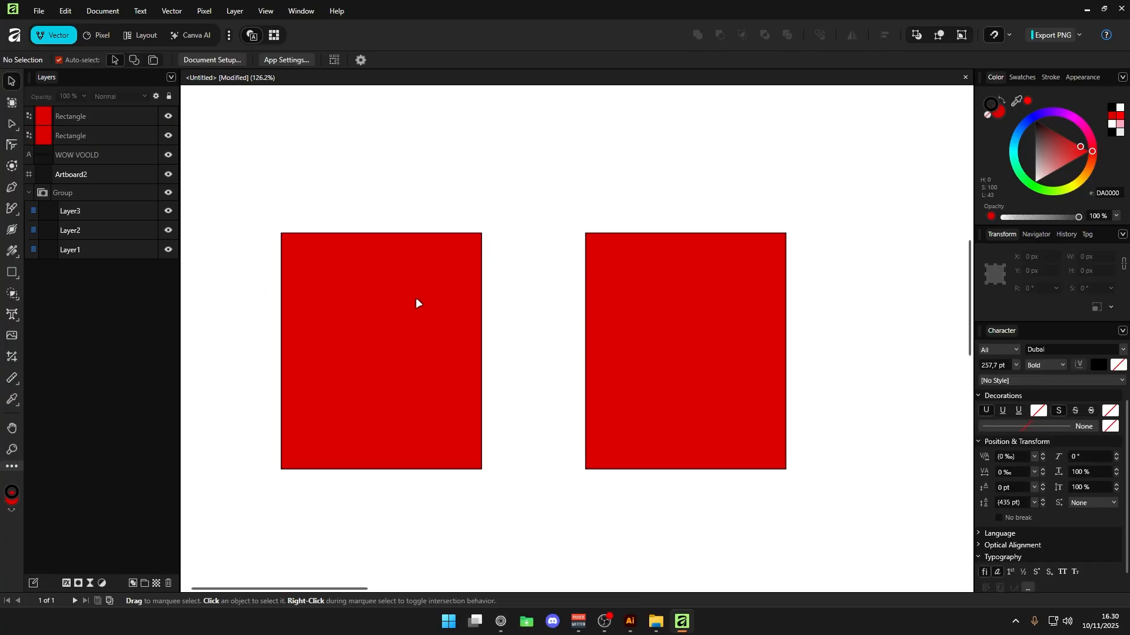
Measure the horizontal gap between the two red rectangles, and measure it again with the drawing scale set to 1:10.
left_click(12, 381)
left_click_drag(488, 299, 584, 300)
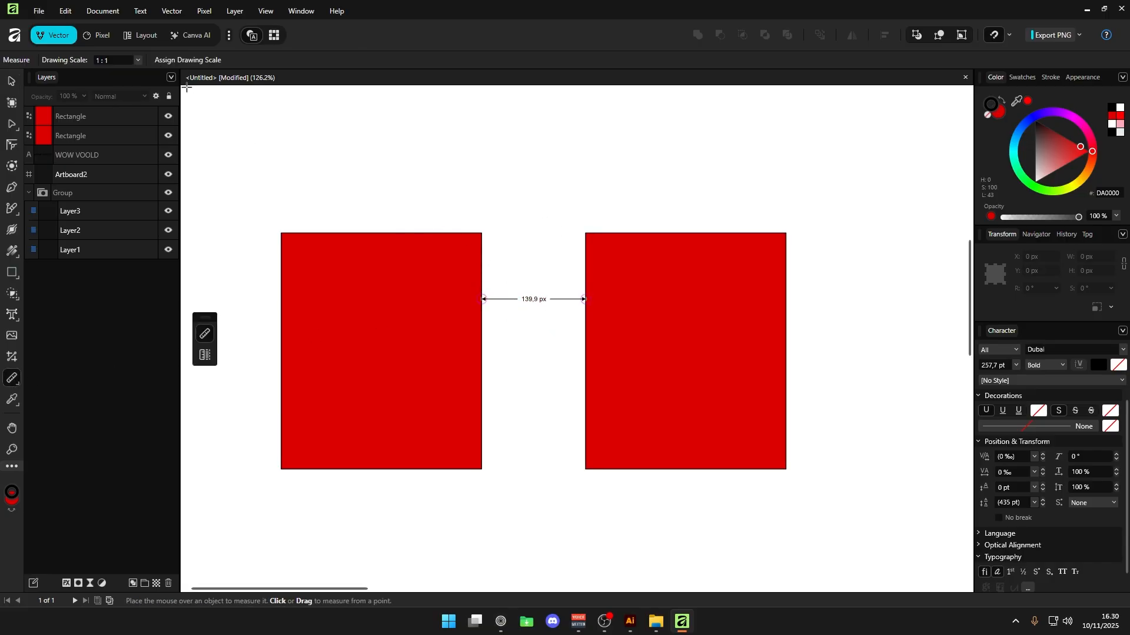
left_click(137, 60)
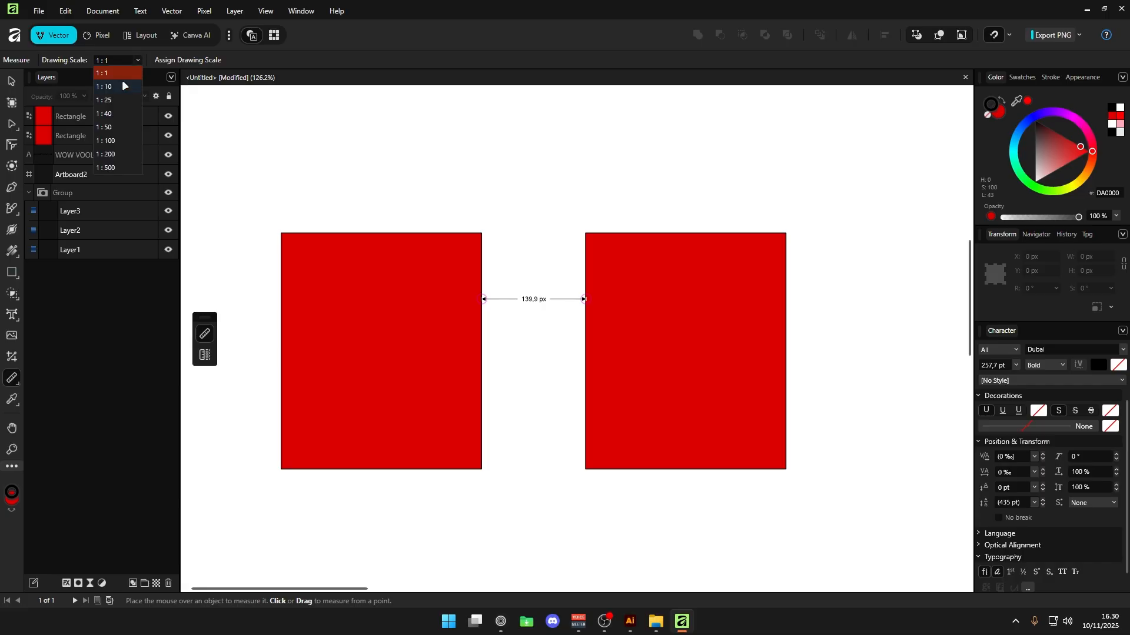
left_click(105, 86)
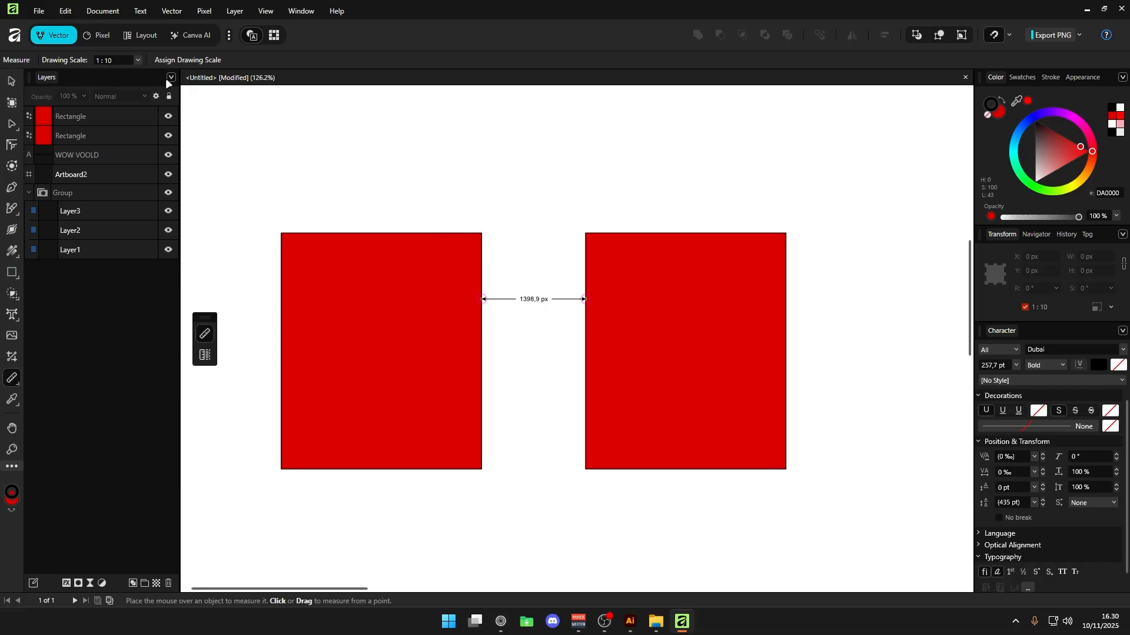
left_click_drag(482, 259, 586, 259)
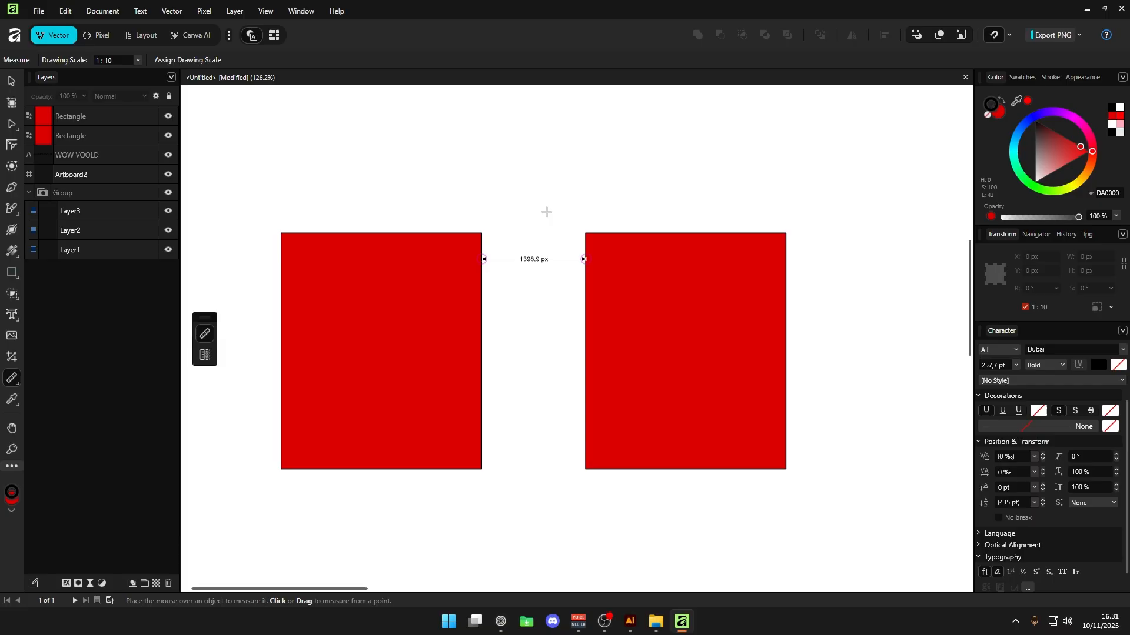
Measure free distances diagonally from the left rectangle's top edge, at its upper-right corner, and just above the right rectangle.
left_click(410, 231)
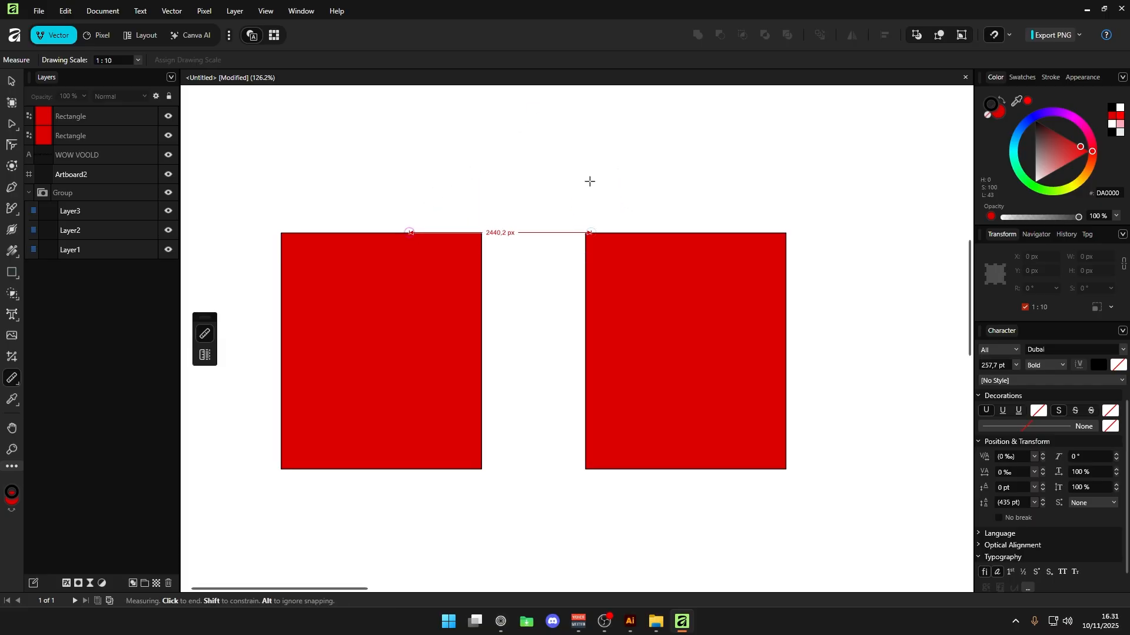
left_click(511, 171)
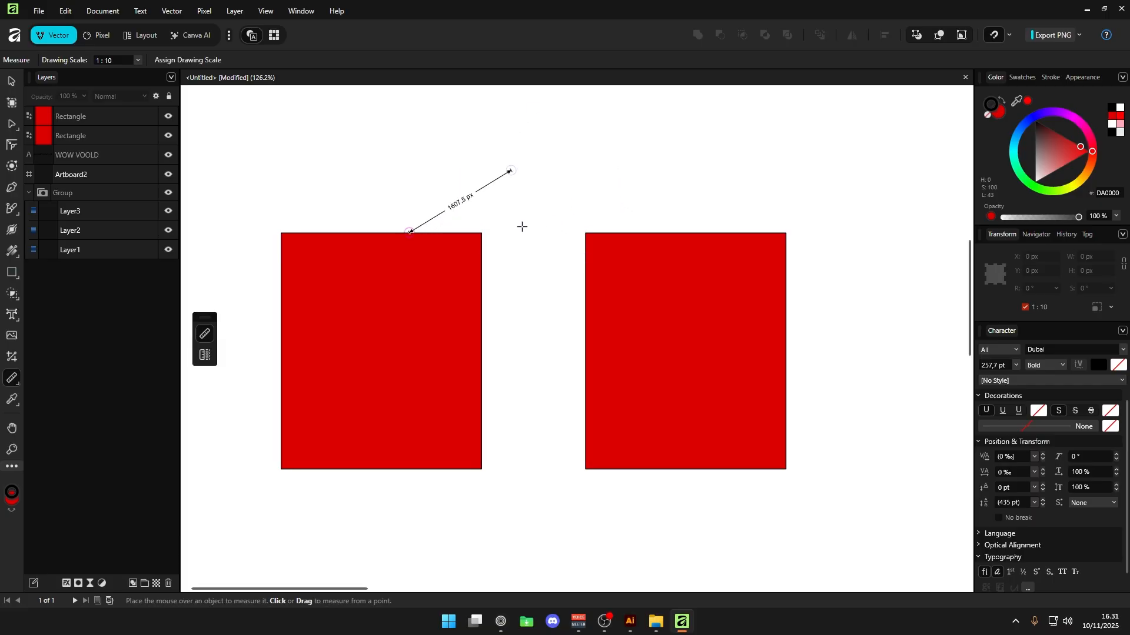
left_click(468, 231)
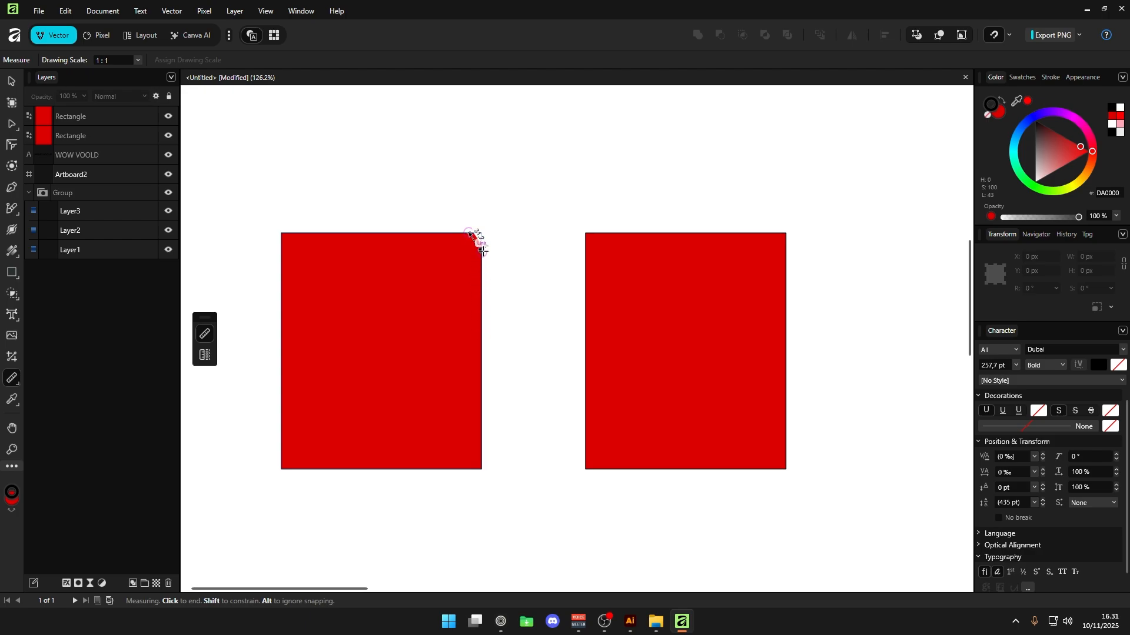
left_click(477, 235)
left_click(602, 198)
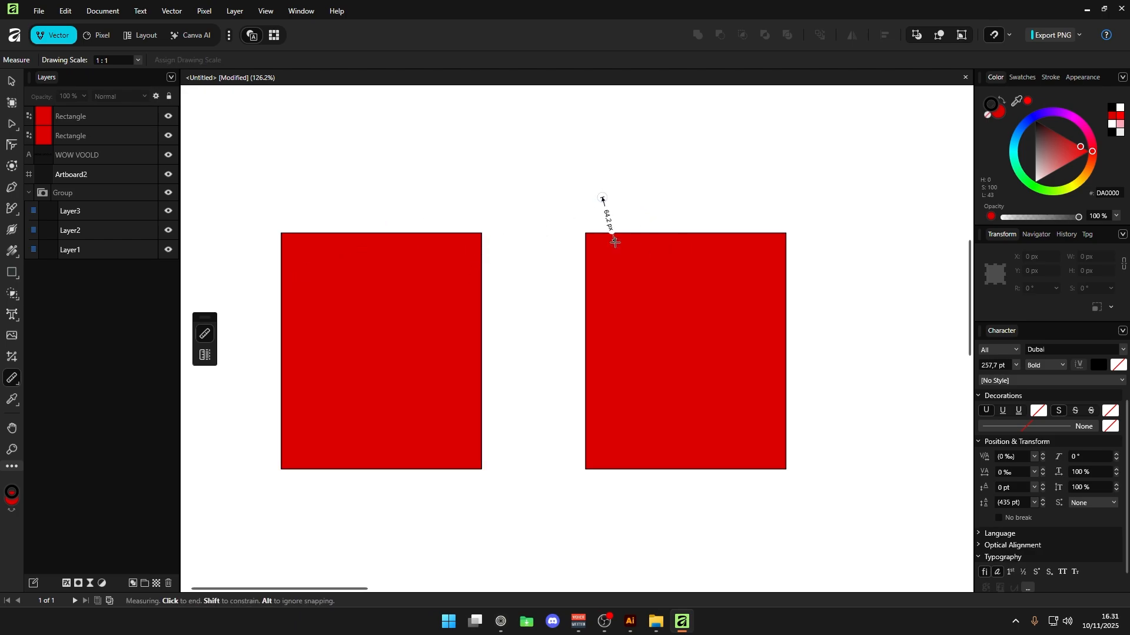
left_click(607, 222)
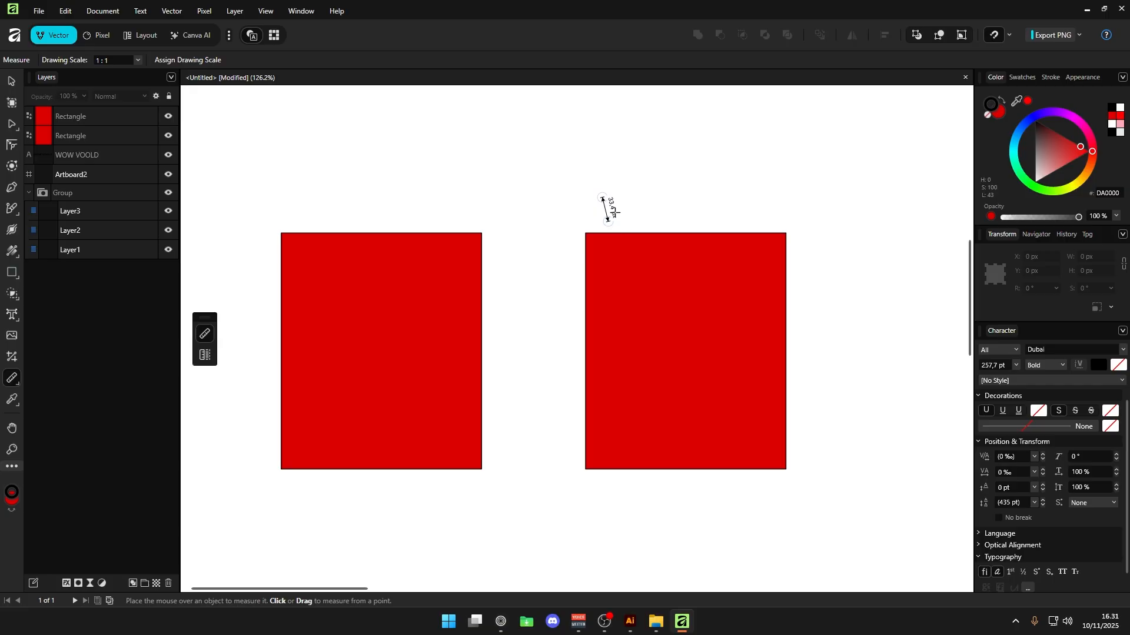
Measure diagonally across the right rectangle's upper-left corner, and move the top endpoint to the opposite side to measure the rectangle's width.
left_click(622, 232)
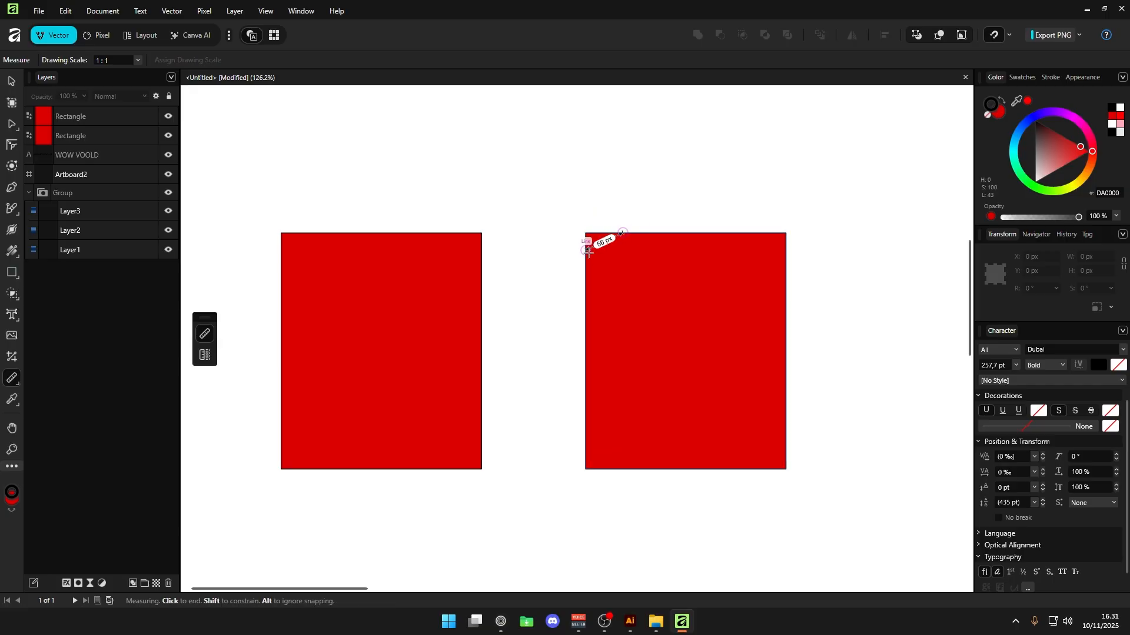
left_click(587, 293)
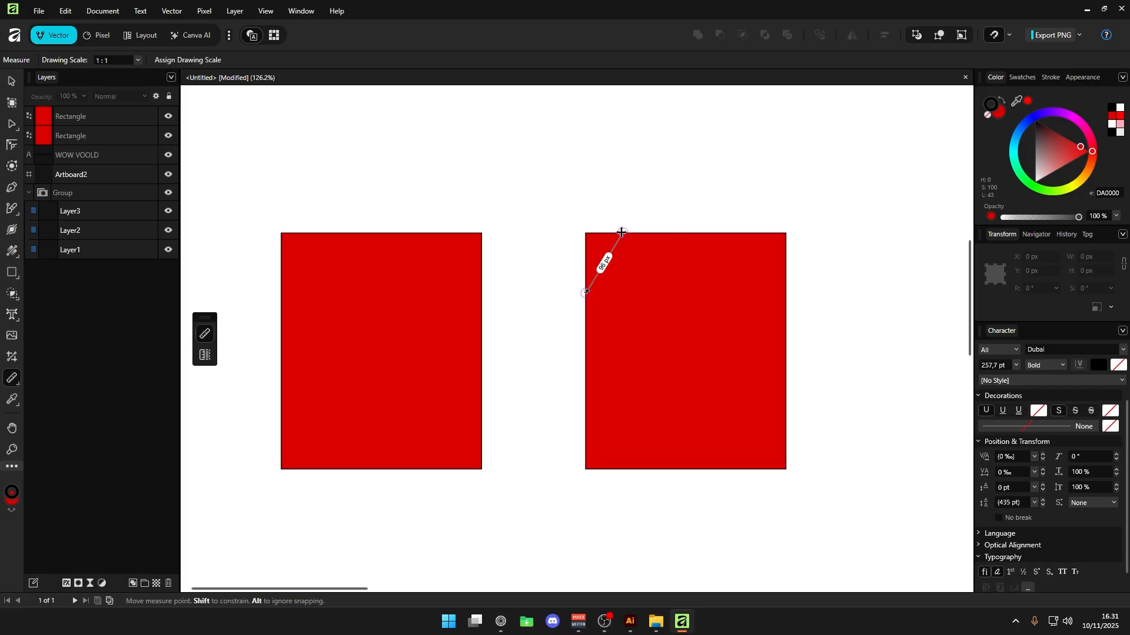
left_click_drag(622, 233, 784, 292)
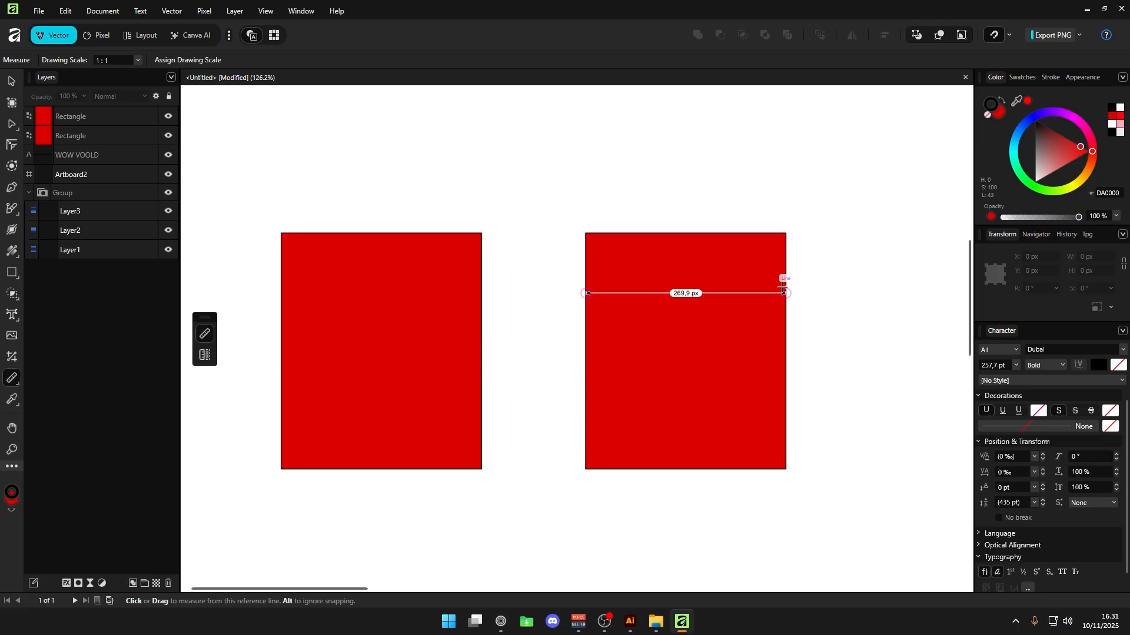
Measure the area and perimeter of the left red rectangle with the Area Tool.
left_click(204, 354)
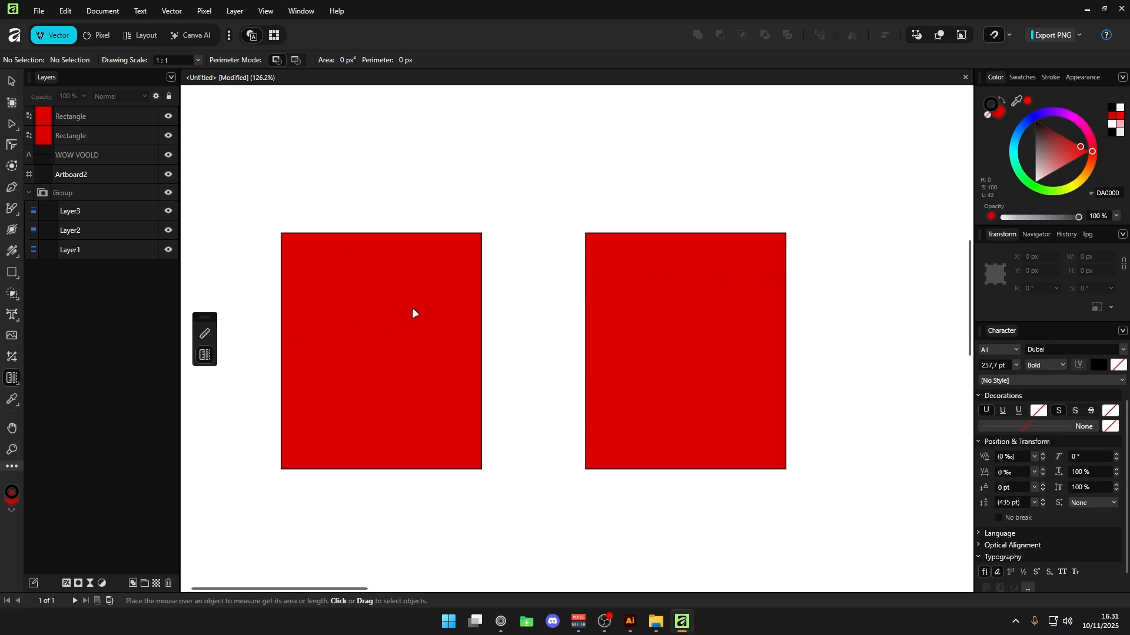
left_click(429, 297)
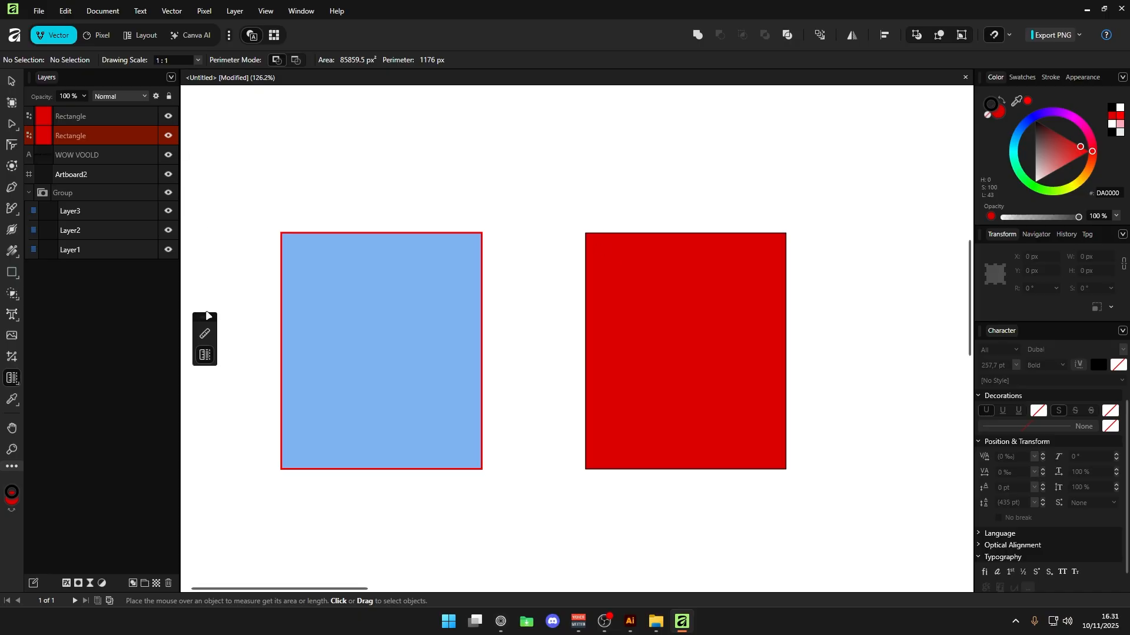
Switch from area measurement to the Measure tool and activate the Color Picker tool.
scroll(552, 249, "down", 2)
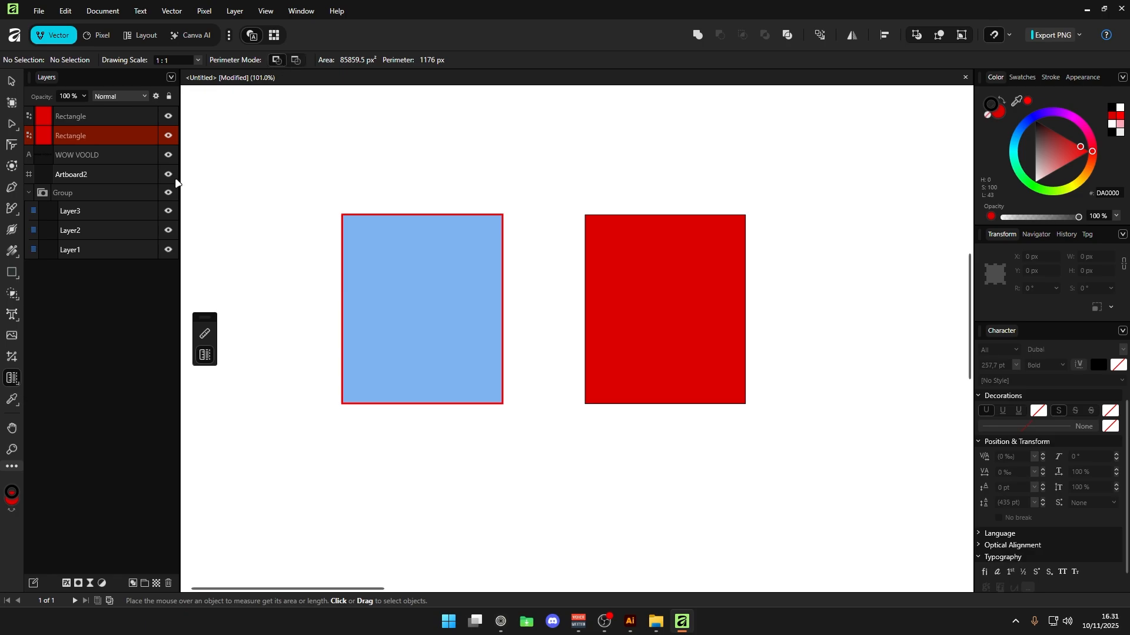
left_click(205, 334)
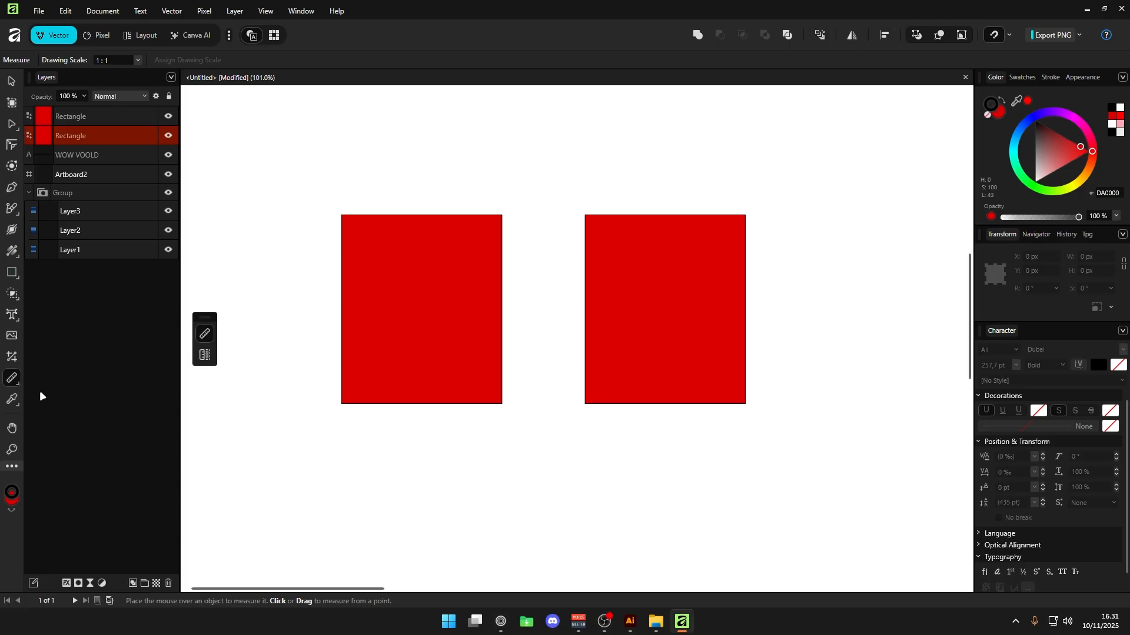
left_click(14, 405)
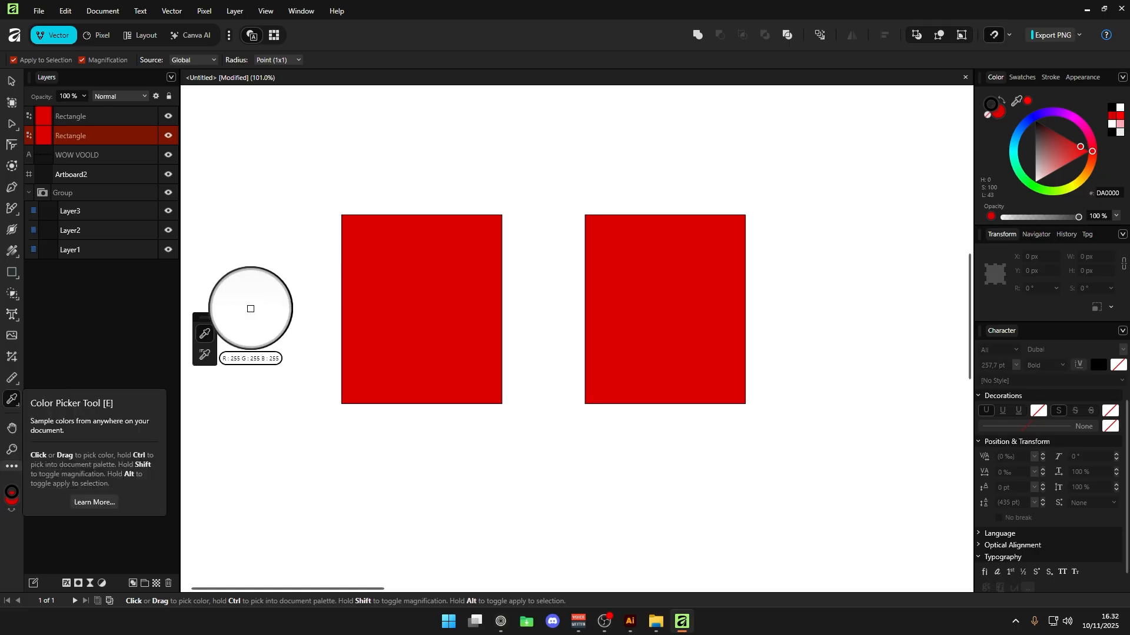
key("a")
left_click(318, 216)
left_click(14, 397)
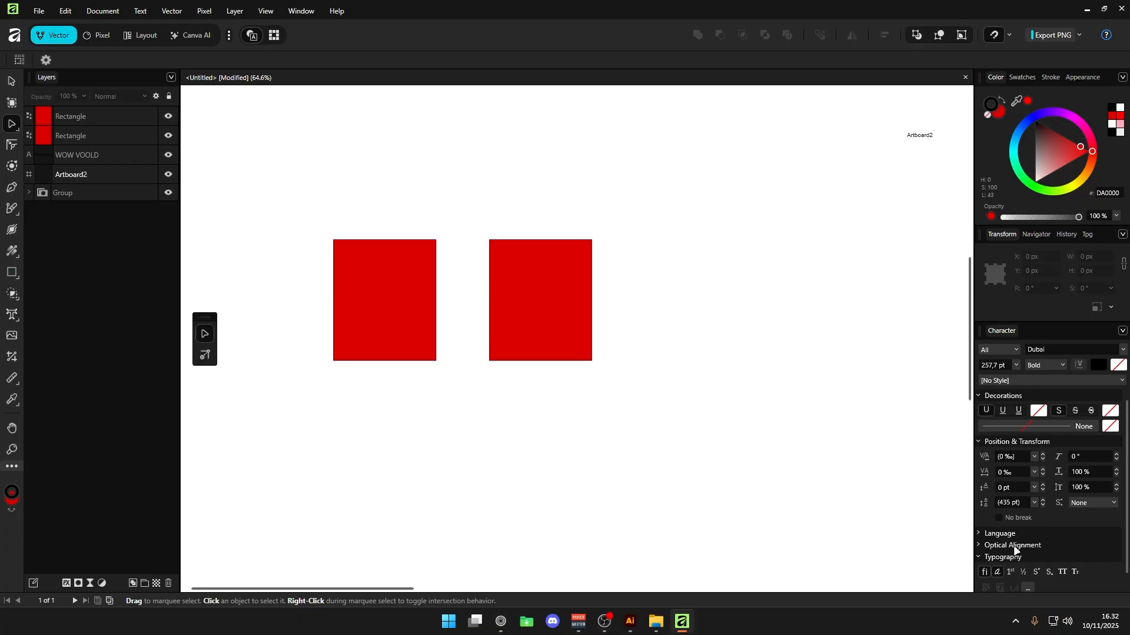
scroll(1005, 551, "down", 1)
left_click(993, 548)
left_click(989, 558)
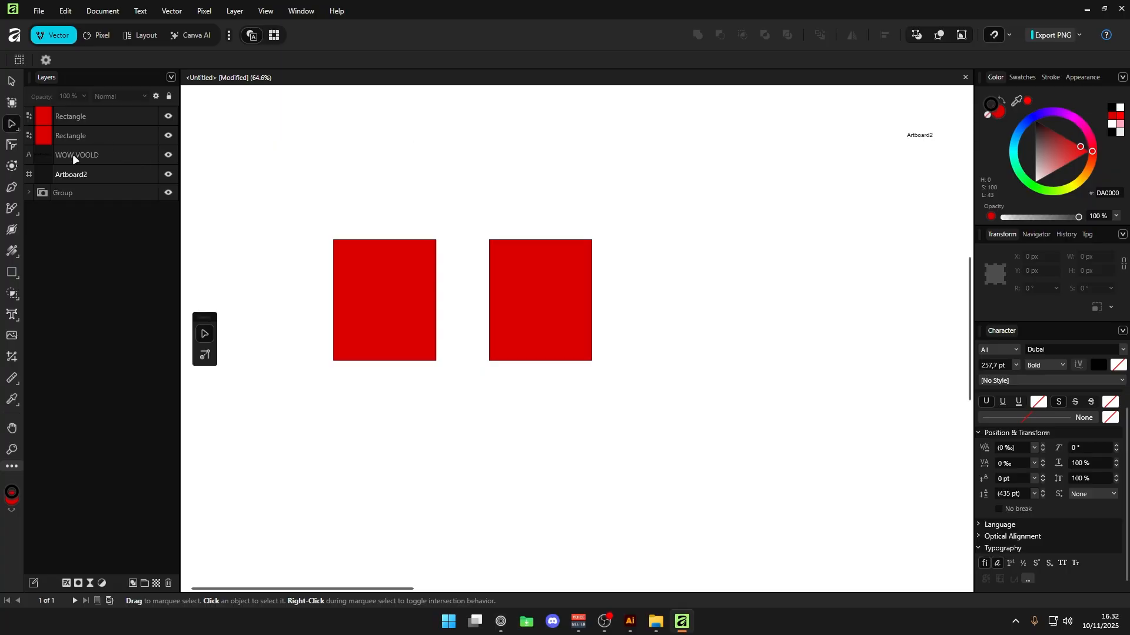
key("i")
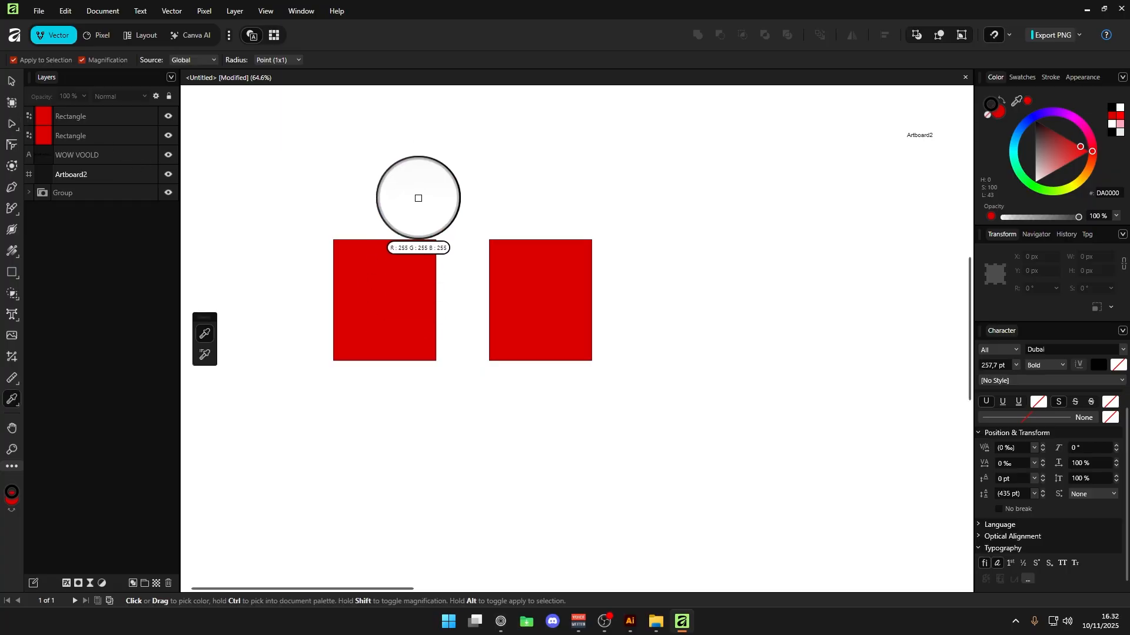
left_click(401, 255)
key("a")
key("i")
key("a")
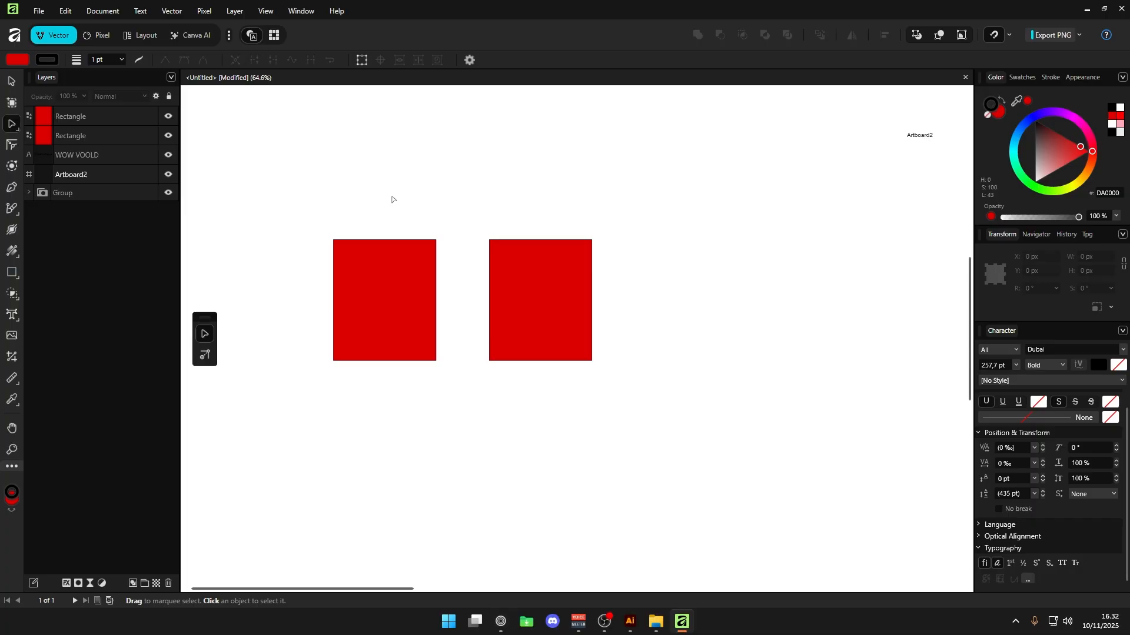
key("i")
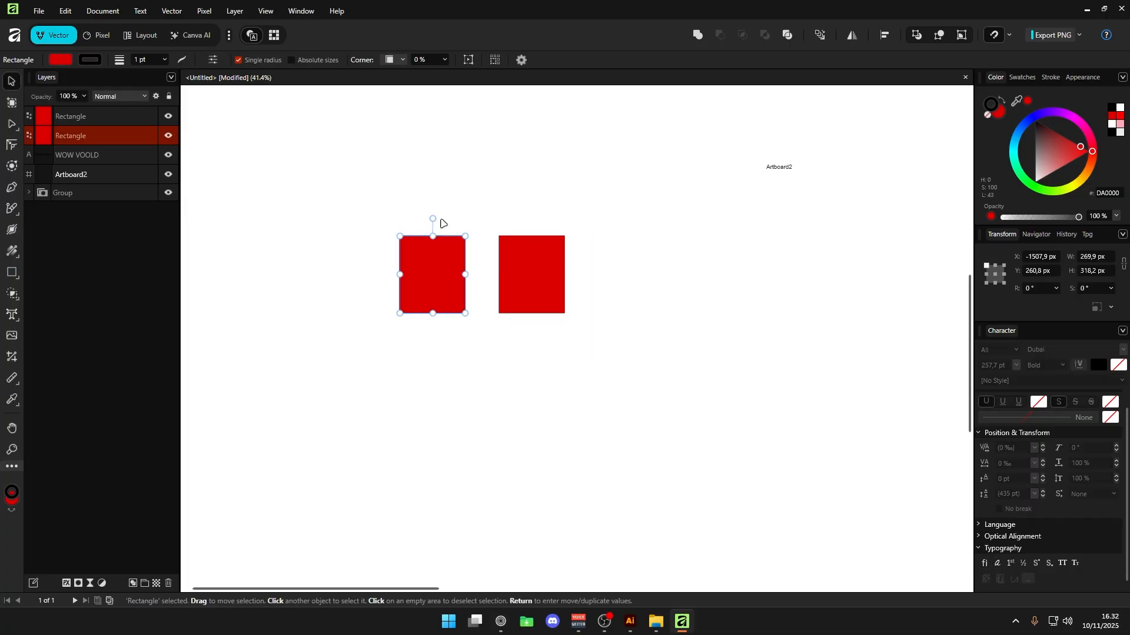
Widen the left red rectangle by extending its right edge toward the second rectangle, and clear the selection.
scroll(440, 220, "up", 2)
left_click_drag(478, 307, 503, 307)
left_click(302, 113)
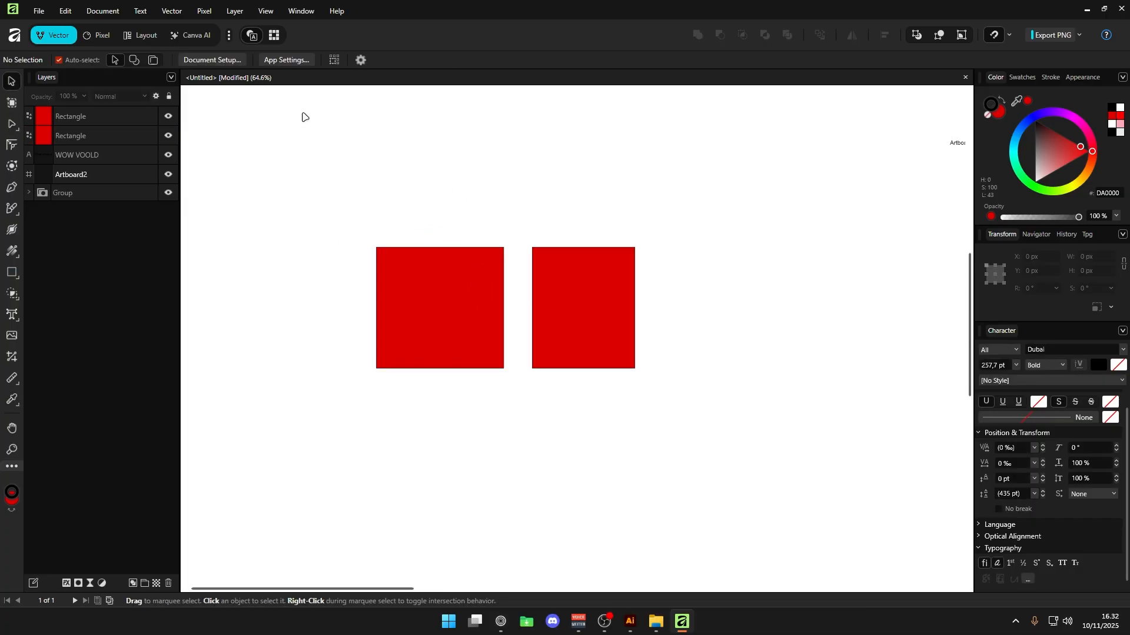
Open the export settings and choose the PDF (for print) preset as the output format.
left_click(39, 11)
mouse_move(176, 328)
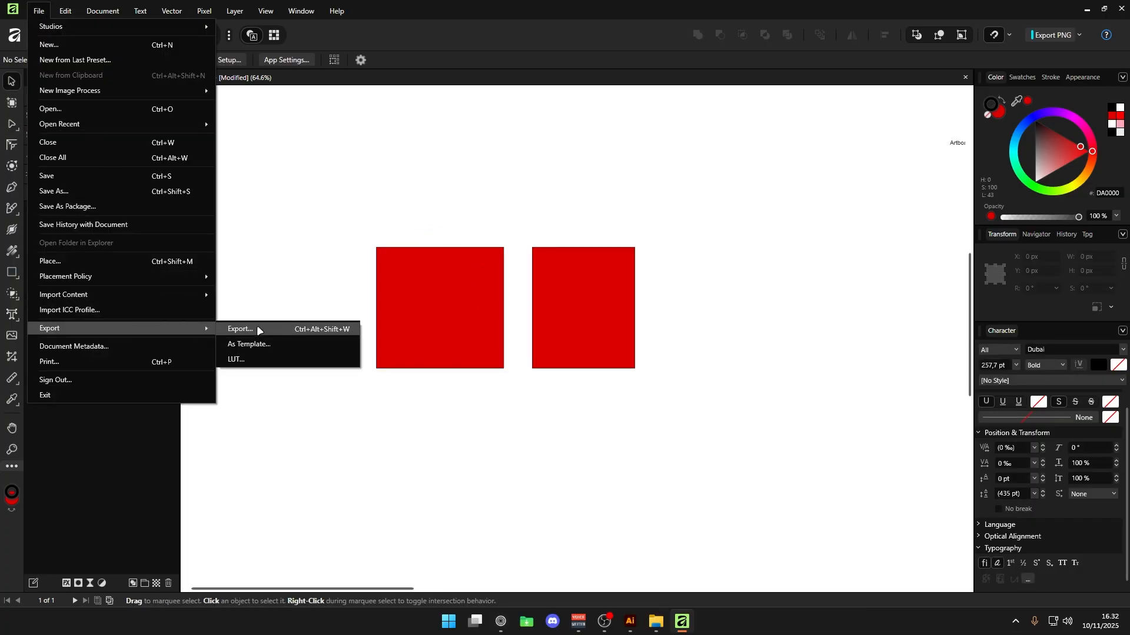
left_click(256, 329)
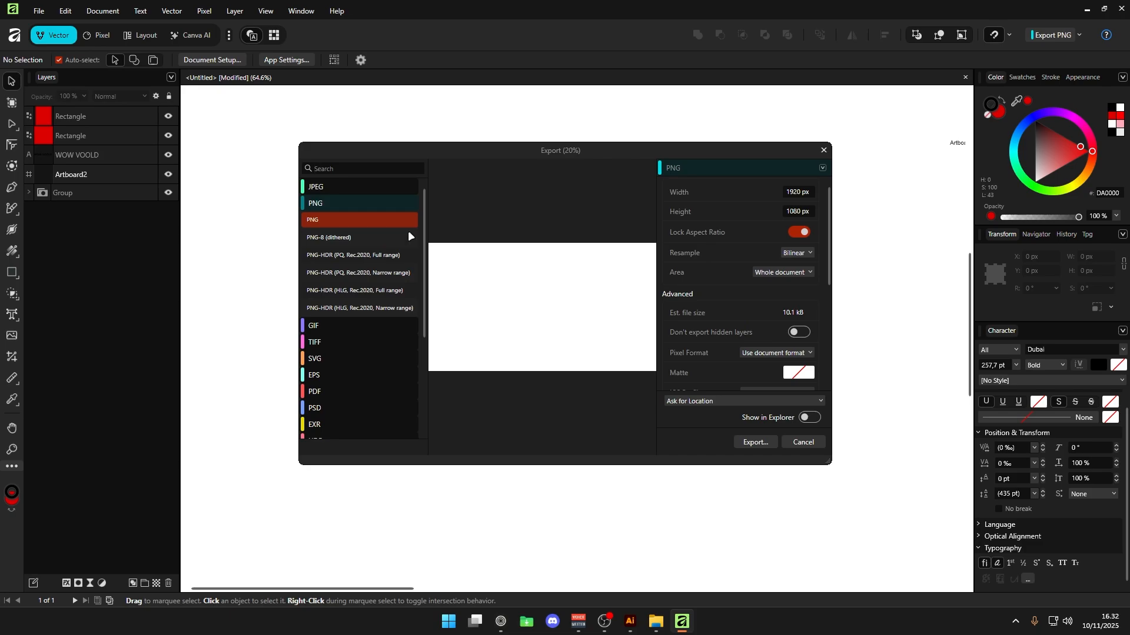
scroll(372, 305, "down", 2)
scroll(371, 310, "up", 5)
scroll(355, 349, "down", 8)
scroll(358, 348, "up", 3)
scroll(344, 300, "down", 4)
left_click(346, 230)
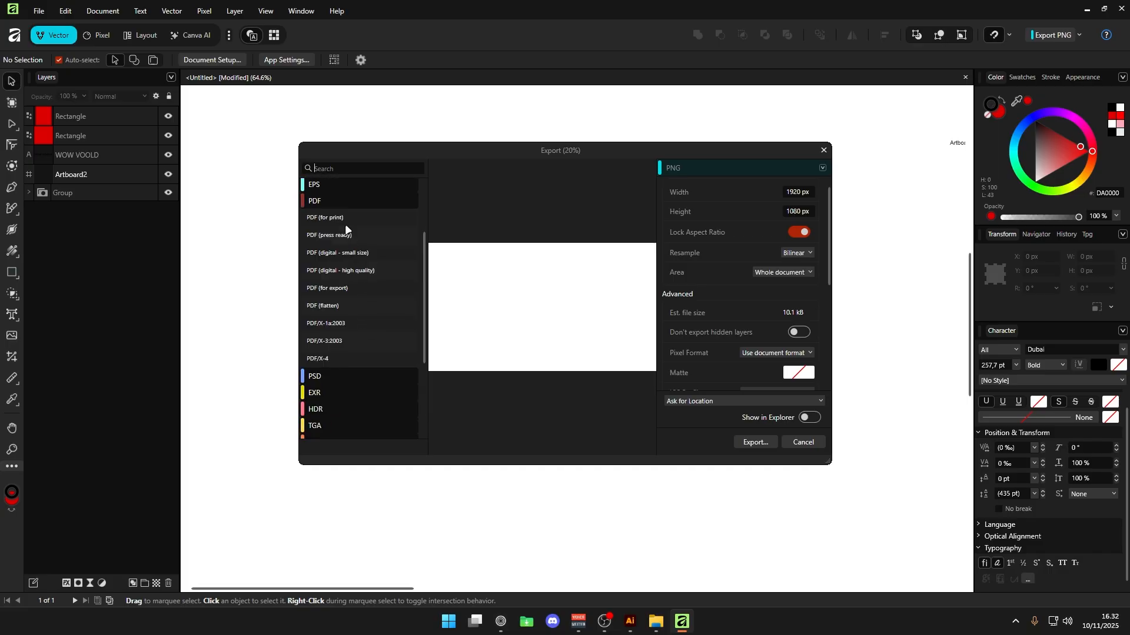
left_click(350, 216)
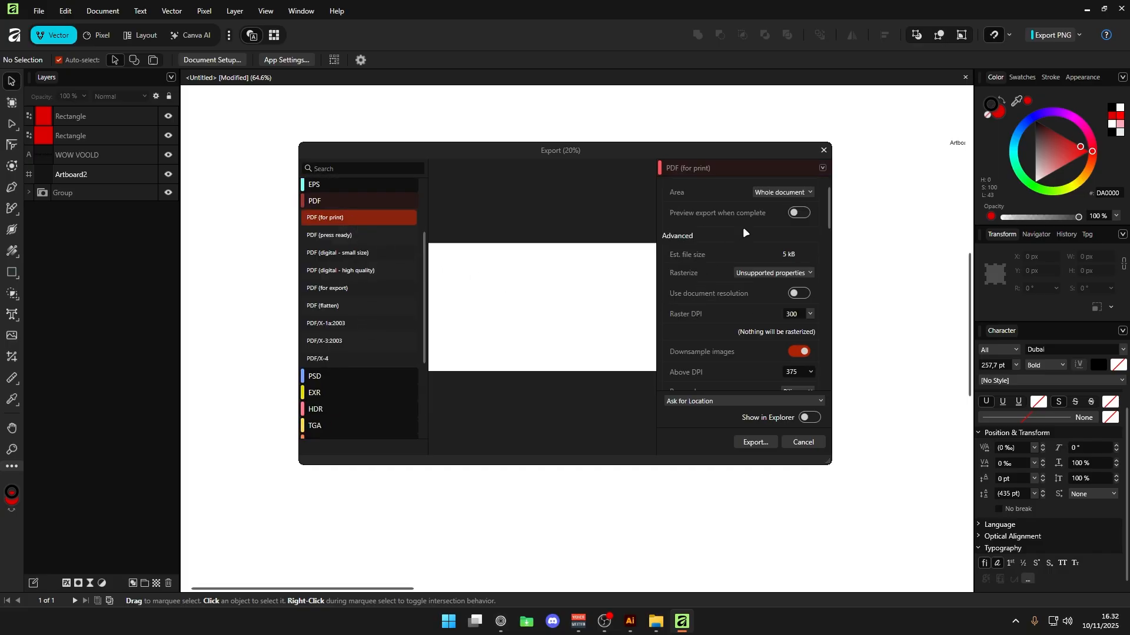
Set the raster DPI of the PDF export to 96.
scroll(703, 278, "down", 4)
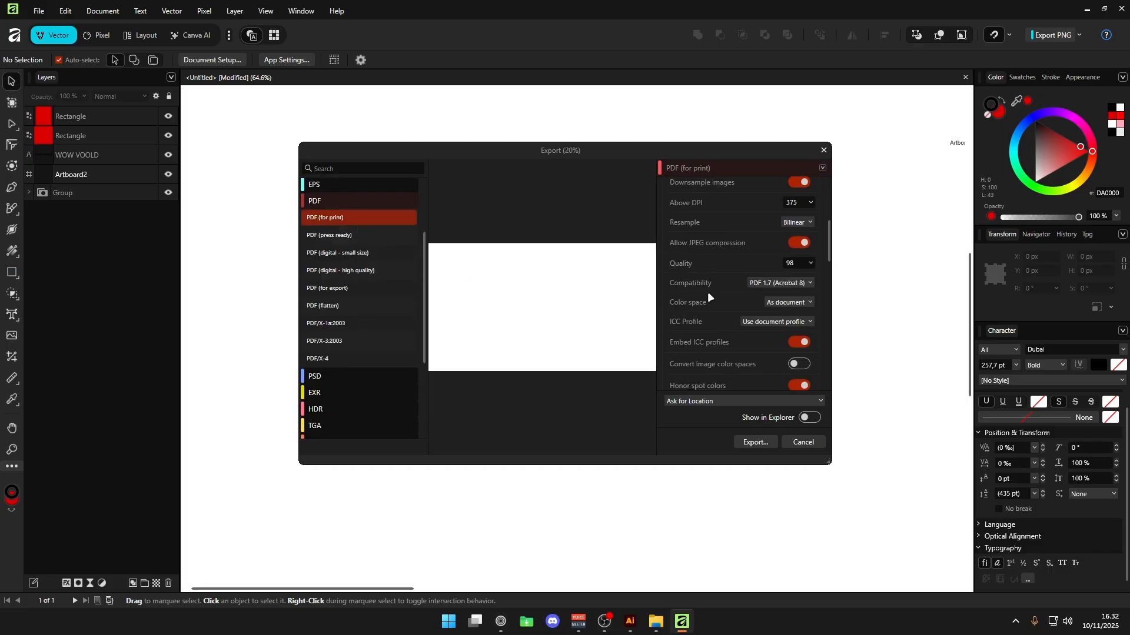
scroll(707, 292, "up", 2)
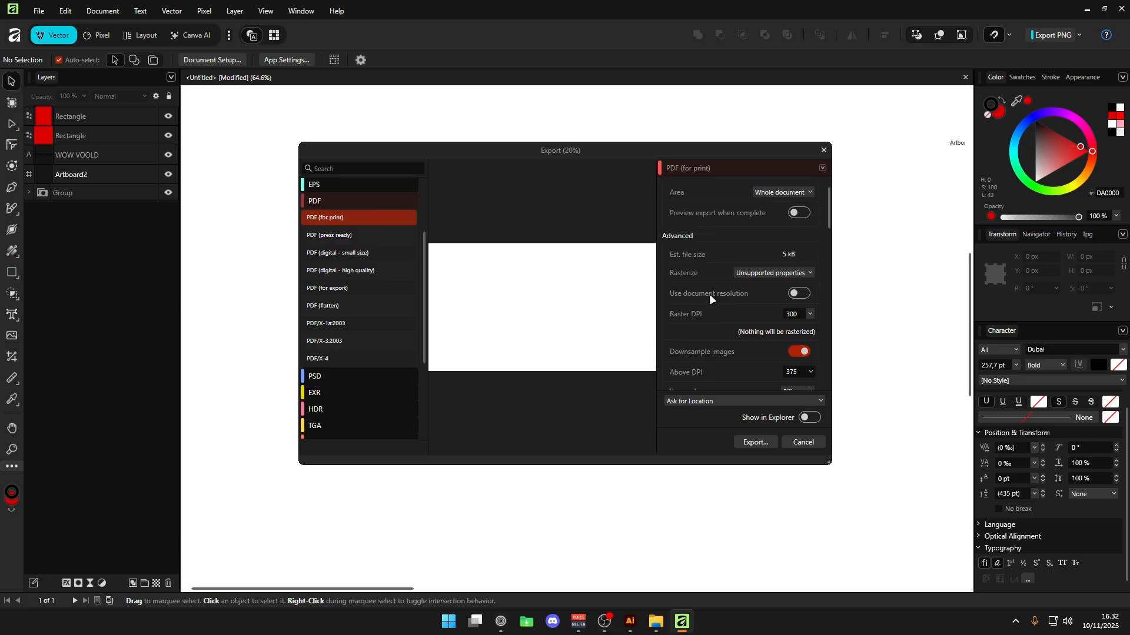
scroll(708, 294, "down", 4)
scroll(715, 281, "up", 4)
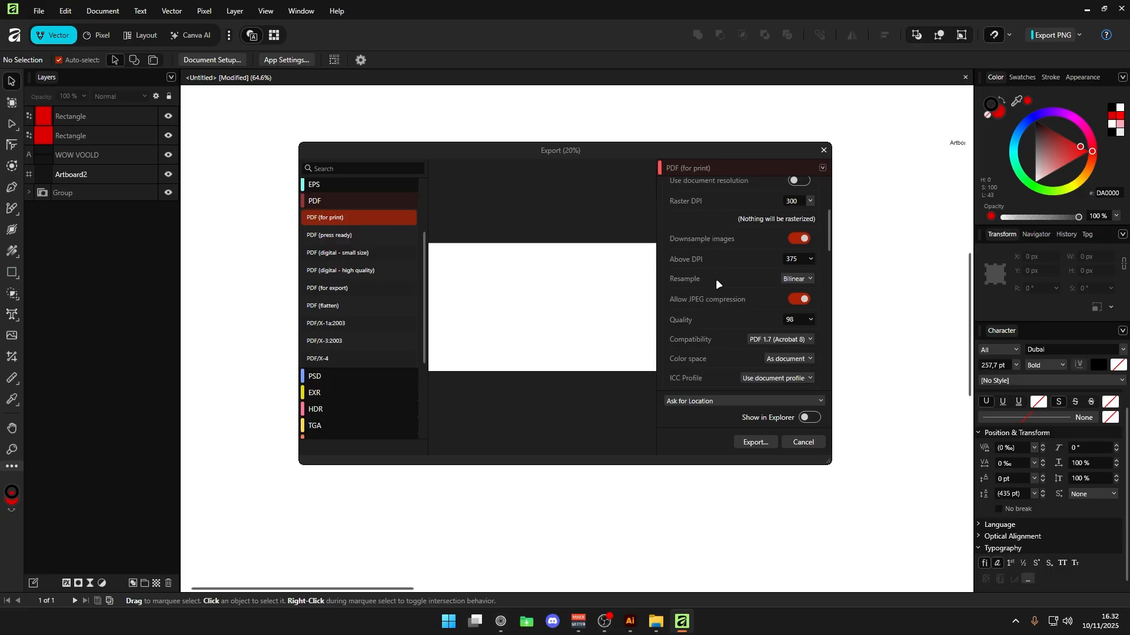
left_click(810, 313)
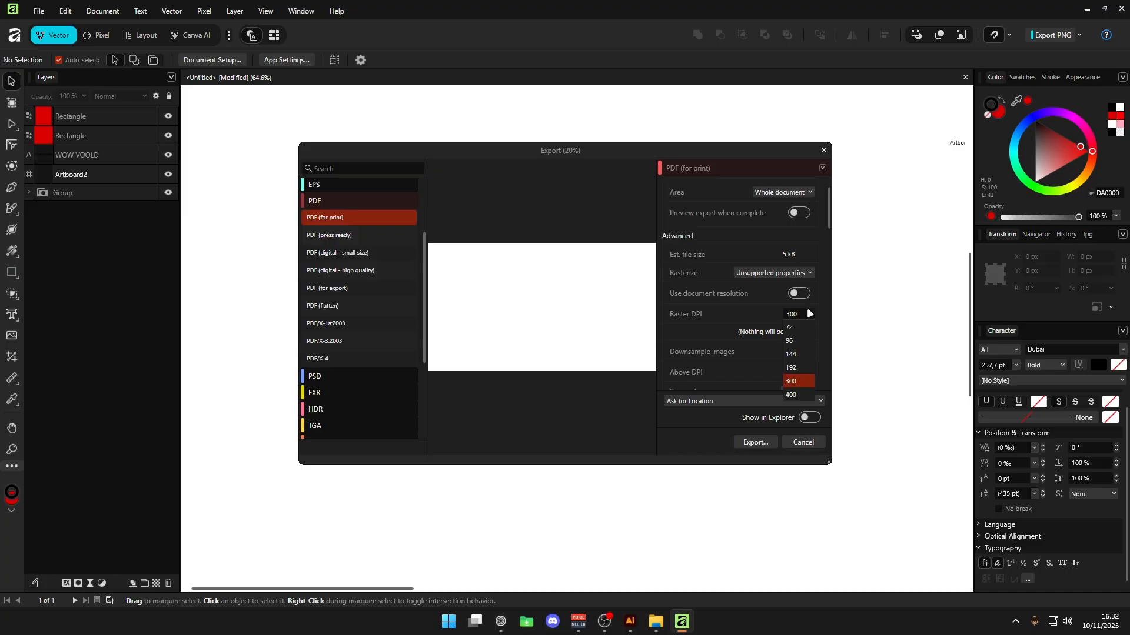
left_click(796, 340)
Examine the remaining PDF export options, from image compression and color profiles to layers, printers marks and password protection.
scroll(737, 323, "down", 3)
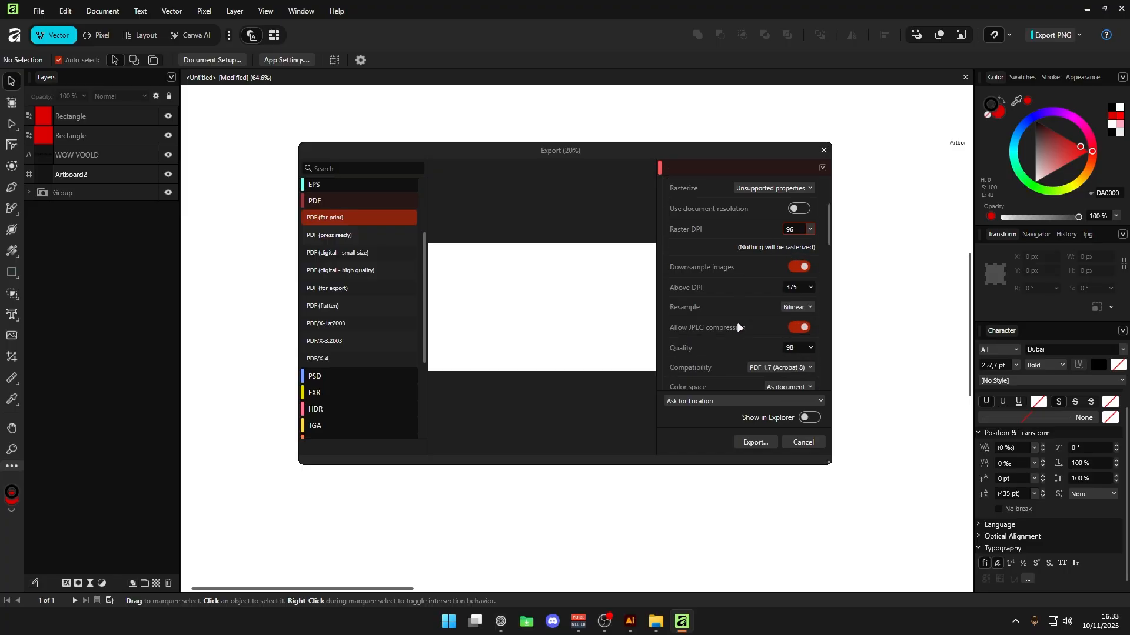
scroll(746, 306, "down", 3)
scroll(719, 292, "down", 3)
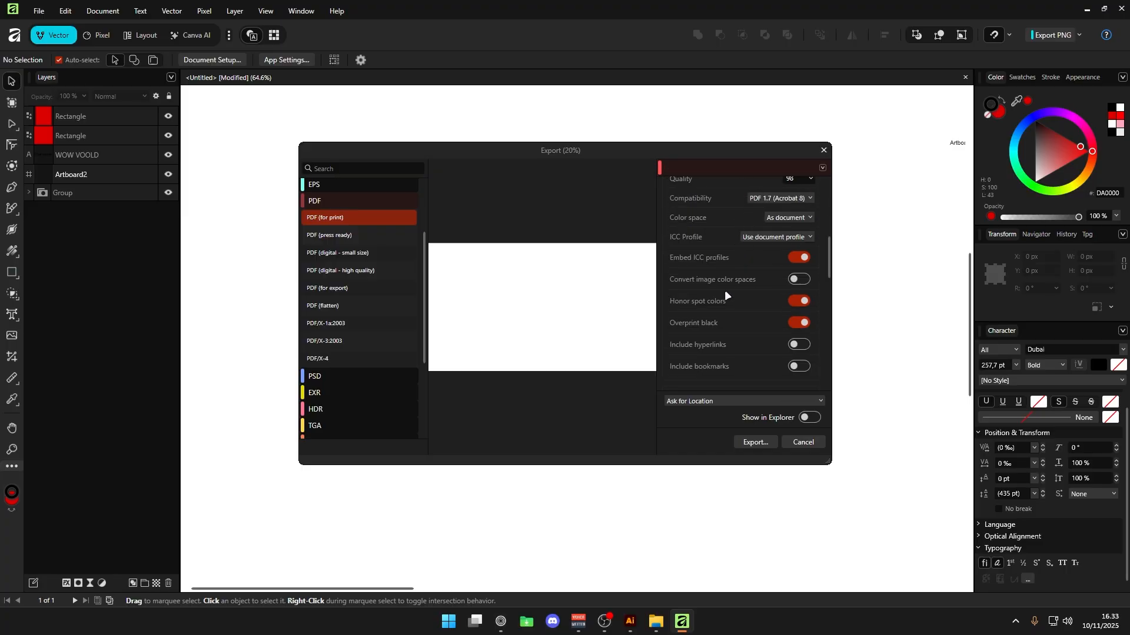
scroll(736, 235, "down", 9)
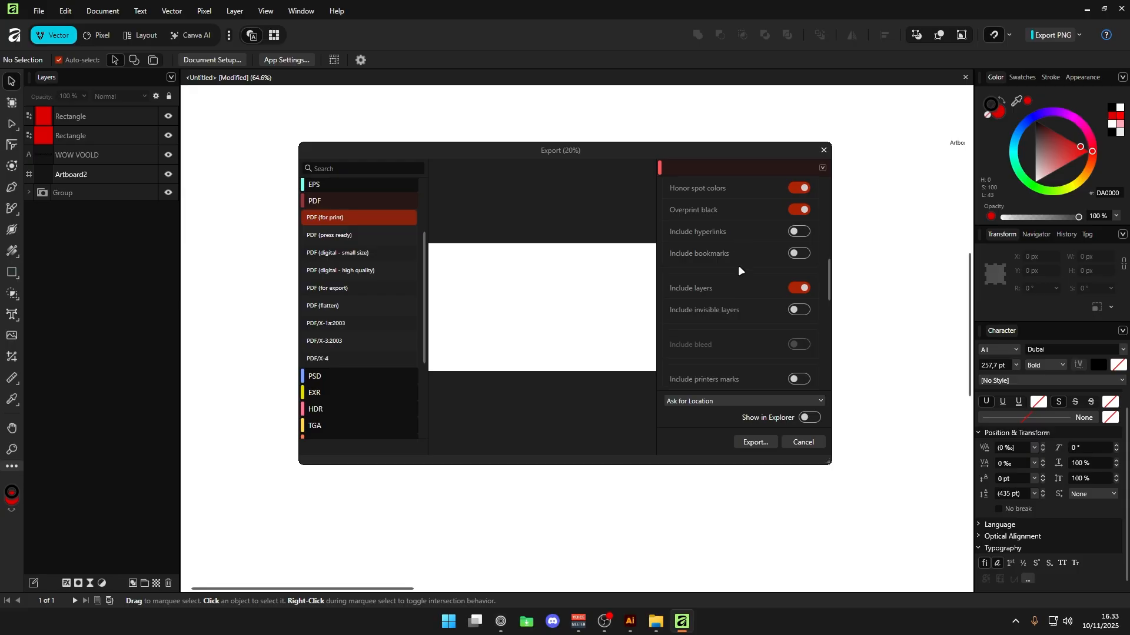
scroll(742, 291, "down", 1)
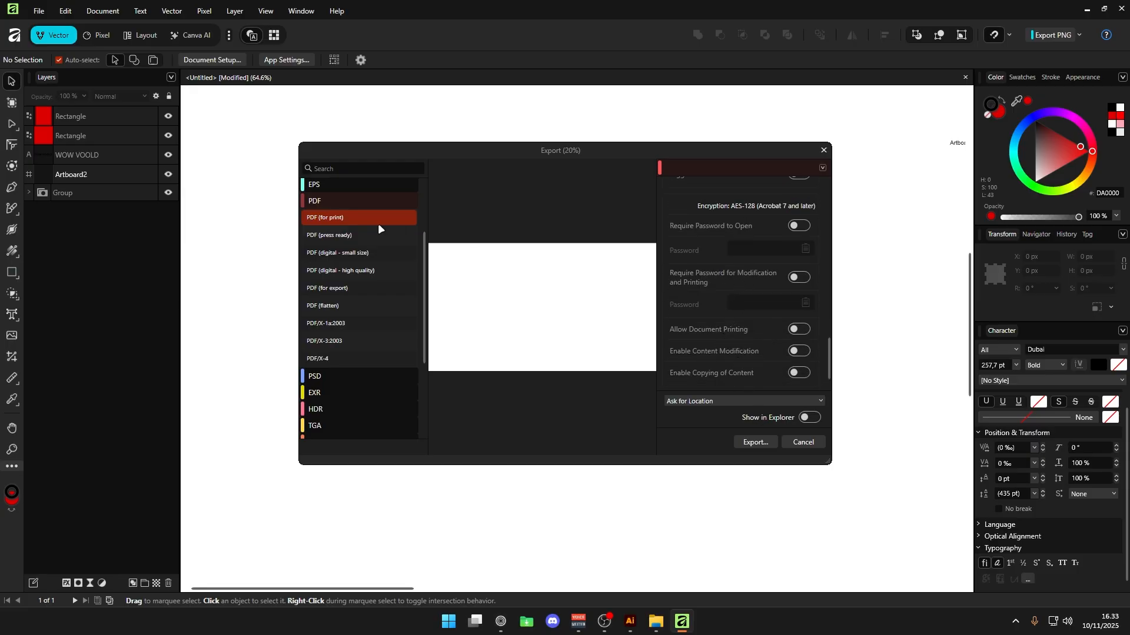
scroll(706, 310, "up", 10)
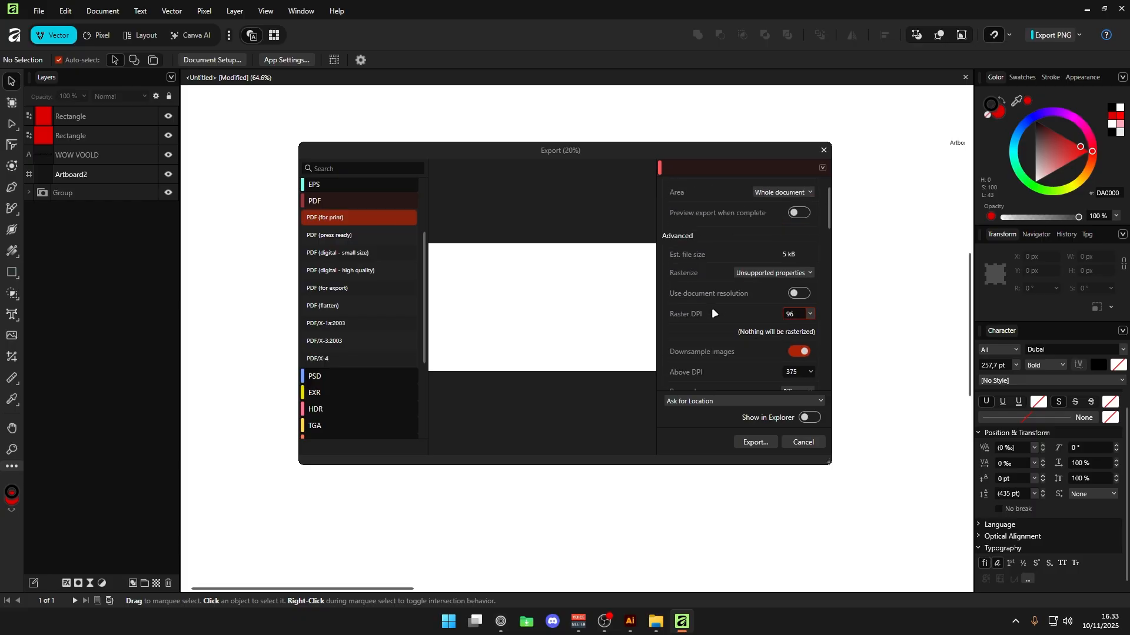
scroll(735, 277, "down", 2)
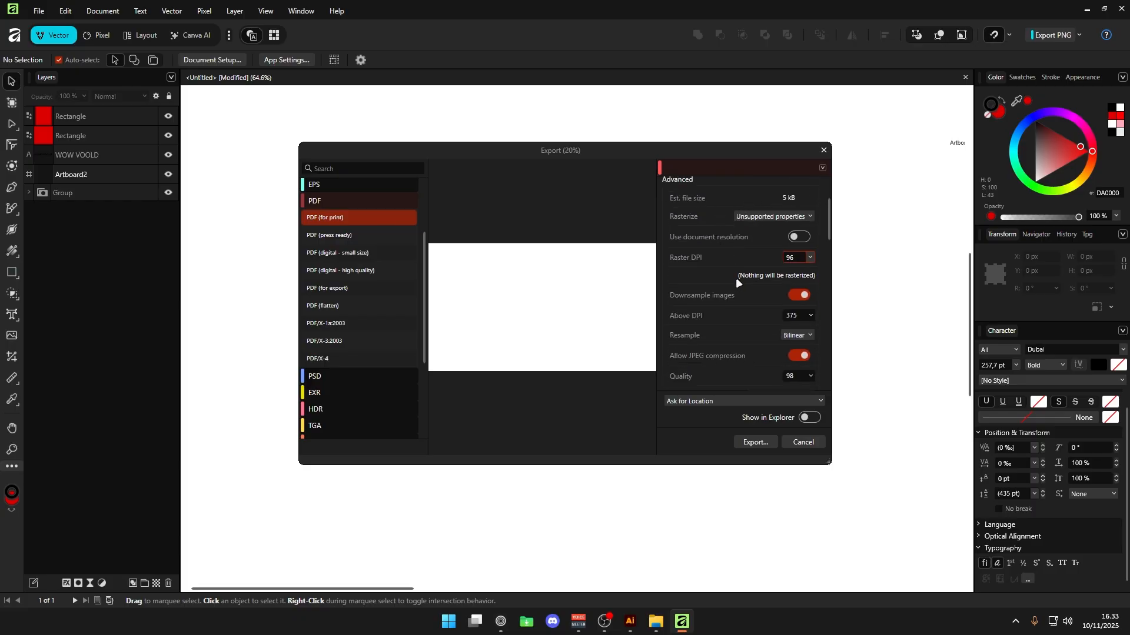
scroll(742, 275, "up", 2)
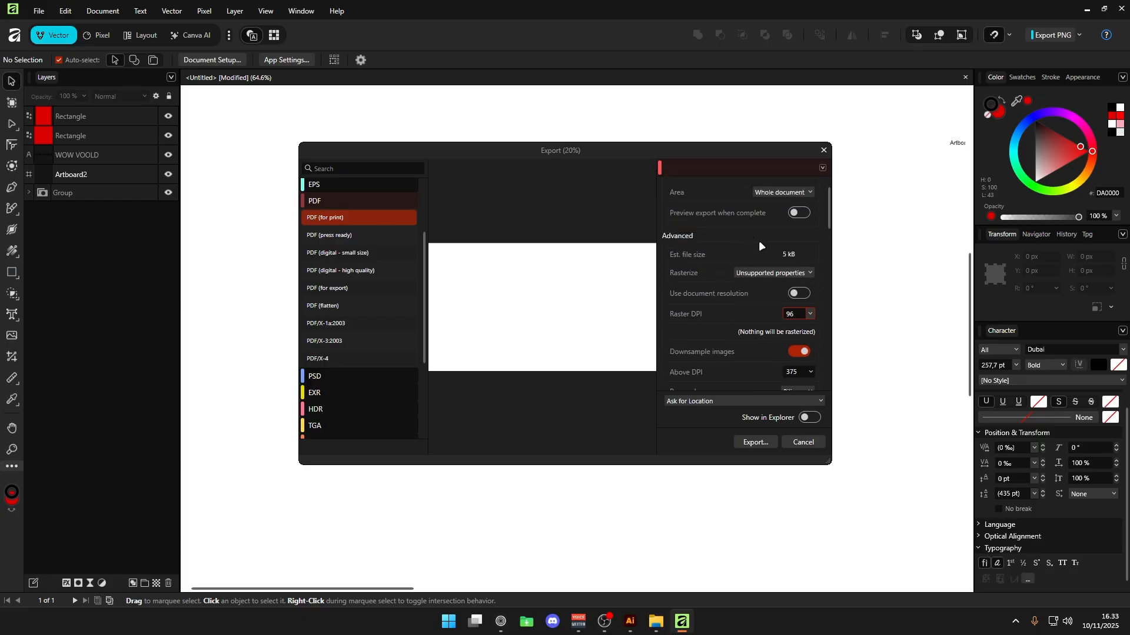
Set the color space of the PDF export to CMYK.
scroll(723, 247, "down", 6)
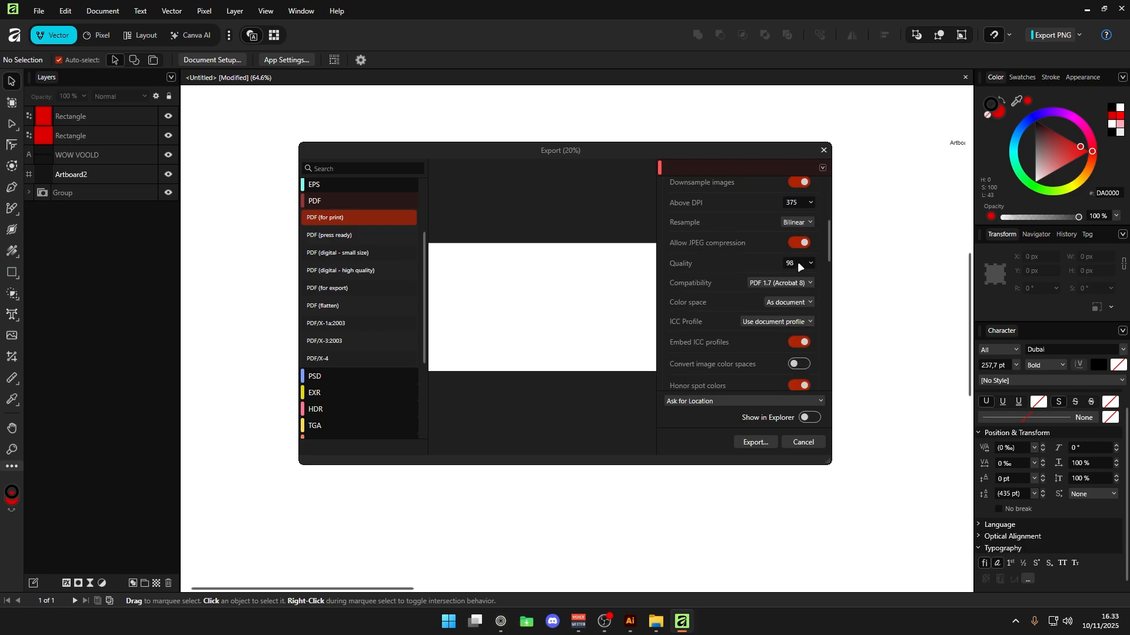
scroll(706, 277, "down", 6)
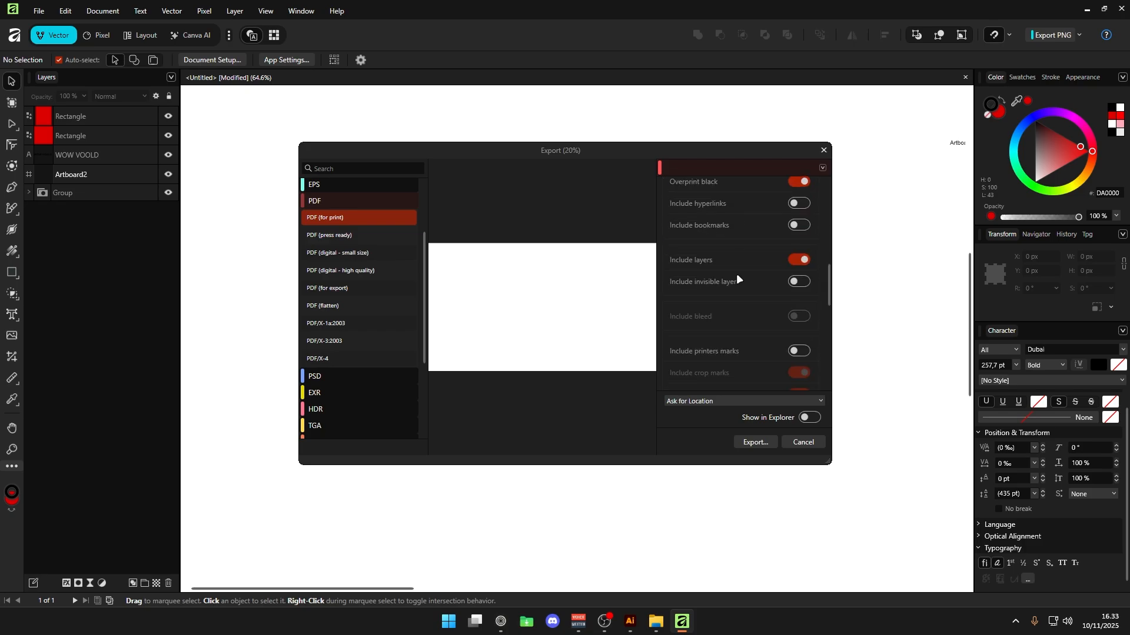
scroll(736, 274, "up", 4)
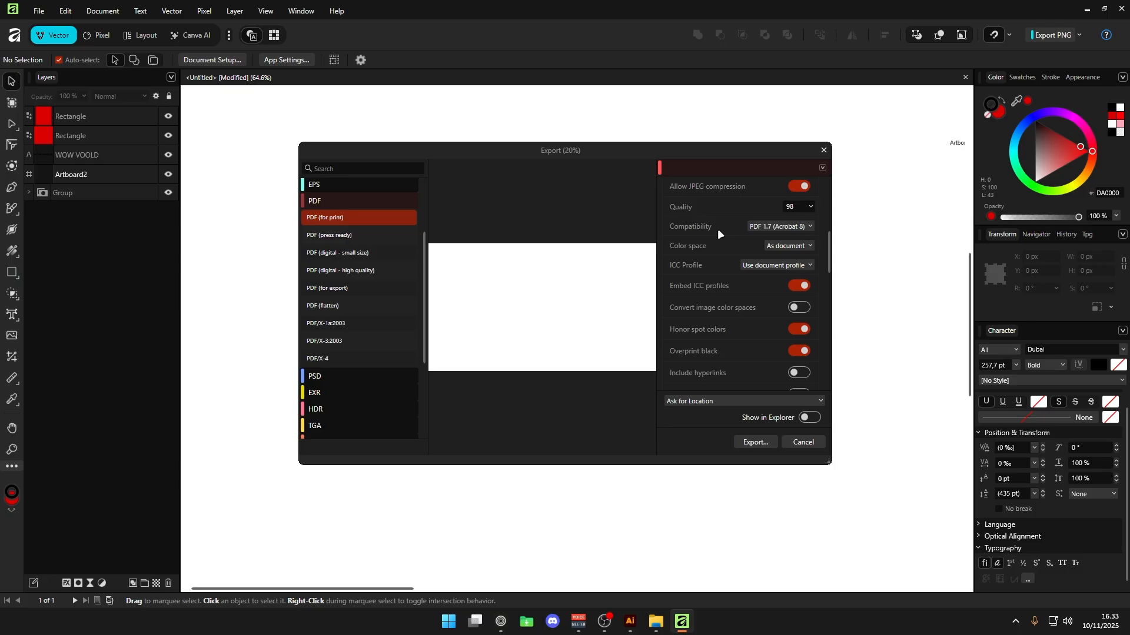
left_click(785, 243)
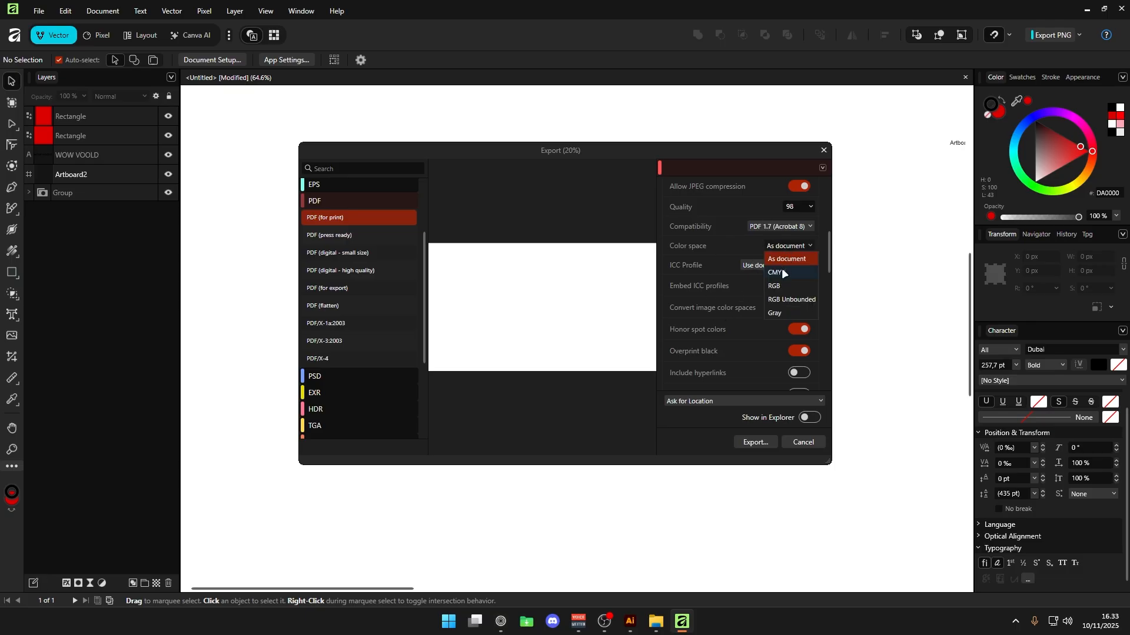
left_click(785, 266)
left_click(771, 268)
left_click(788, 318)
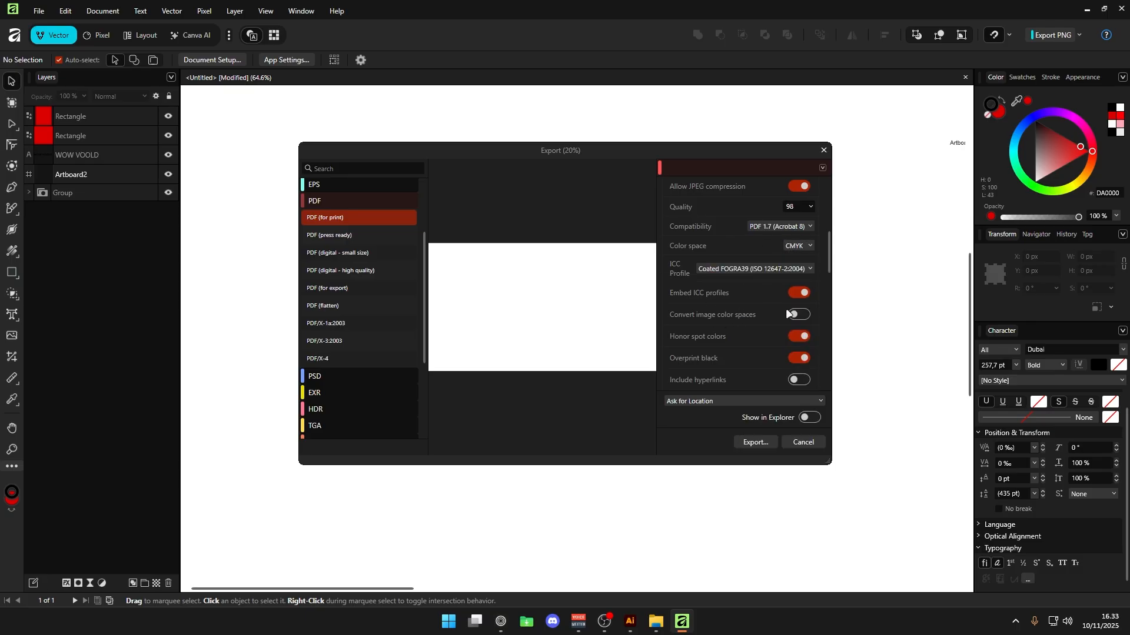
Include printers marks with crop marks only, turning off registration marks, color bars and page information.
scroll(747, 298, "down", 5)
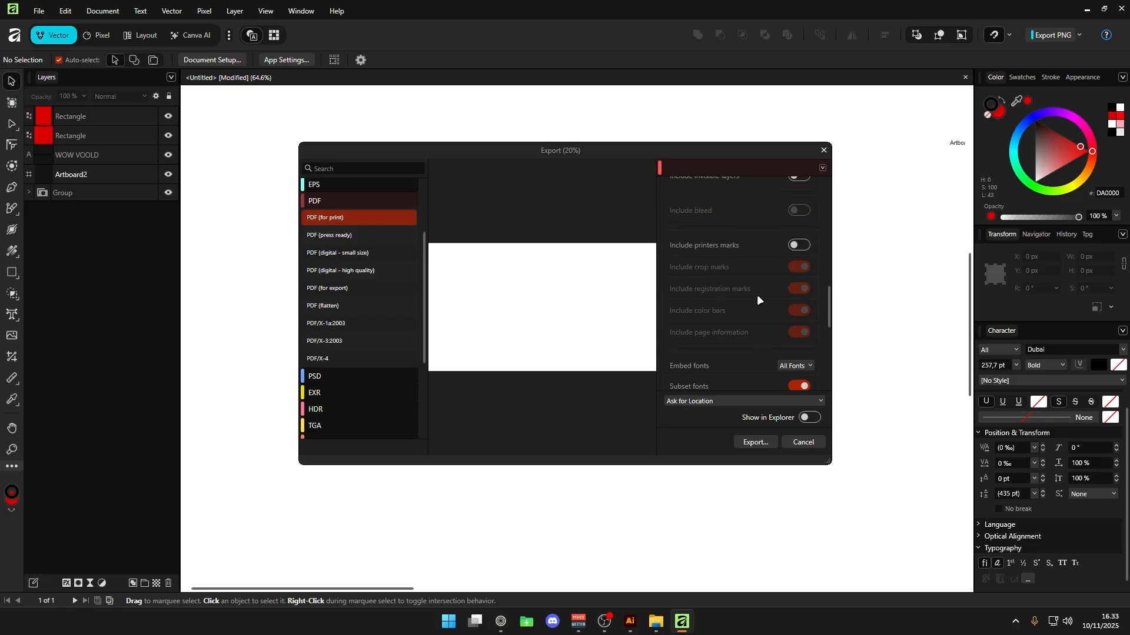
left_click(795, 246)
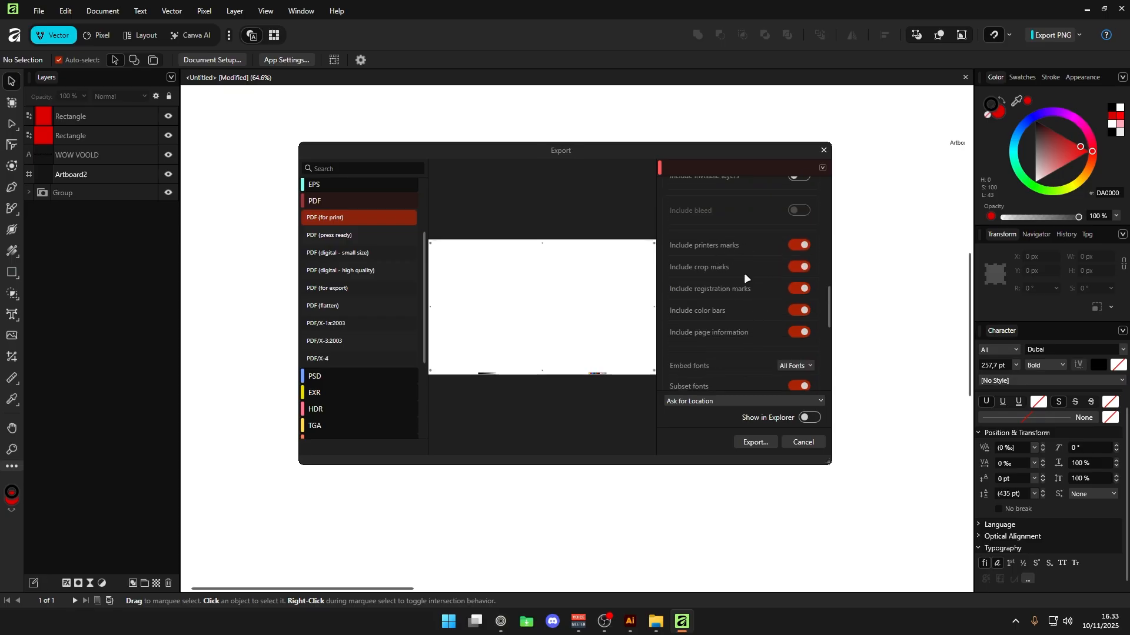
scroll(744, 287, "down", 1)
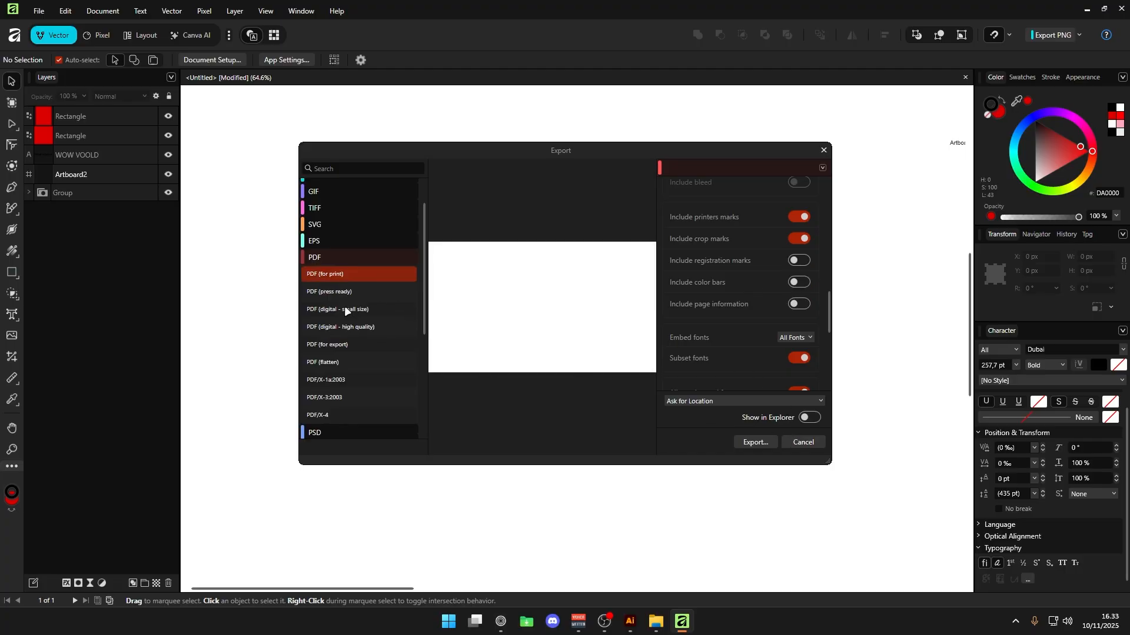
Examine the remaining export formats and the PSD presets, and view the PNG export settings.
scroll(366, 302, "up", 1)
scroll(350, 277, "down", 7)
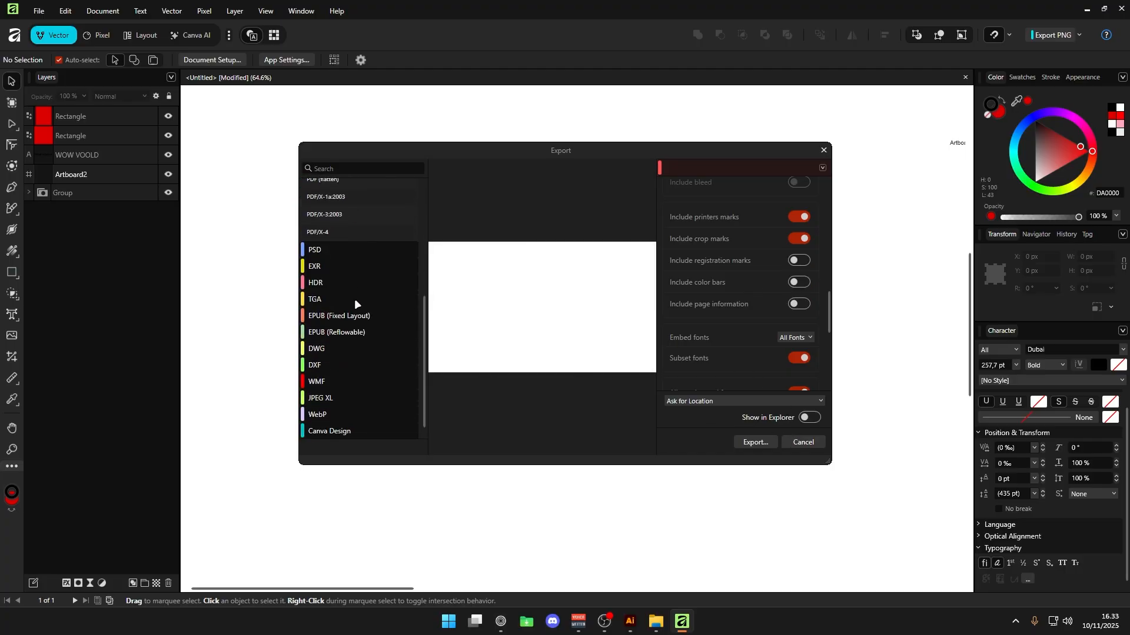
left_click(358, 251)
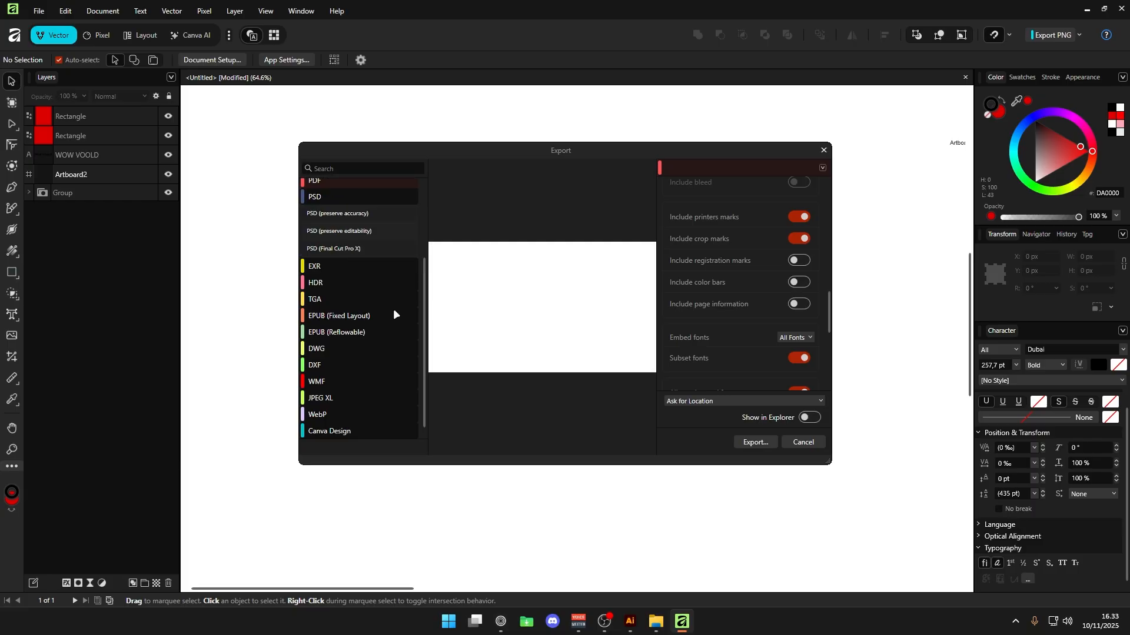
scroll(392, 310, "up", 3)
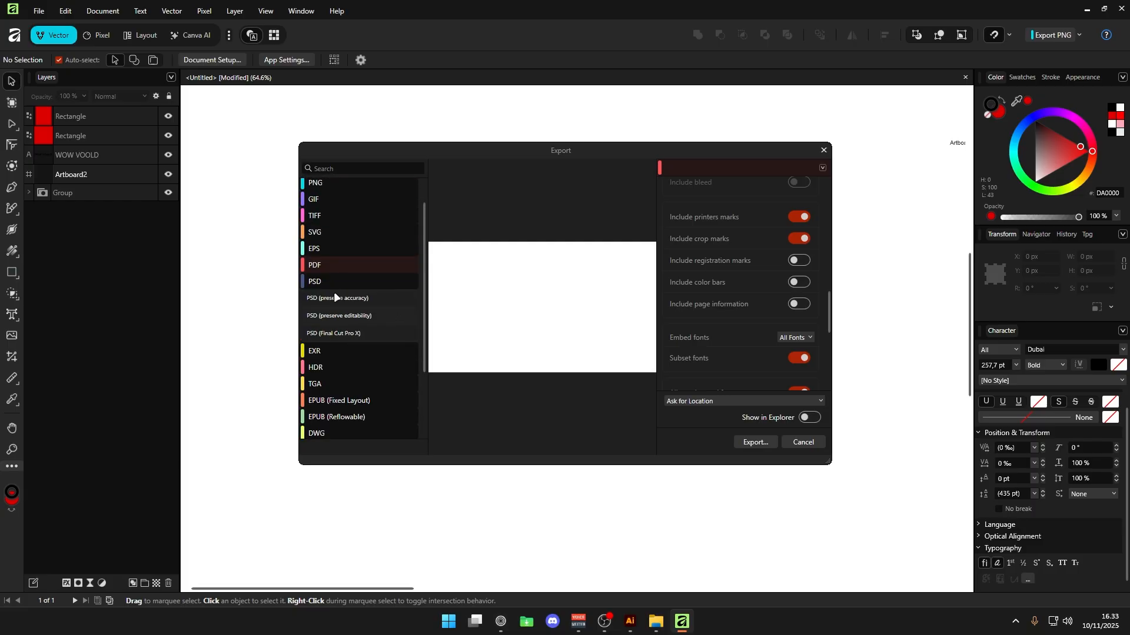
scroll(353, 335, "up", 1)
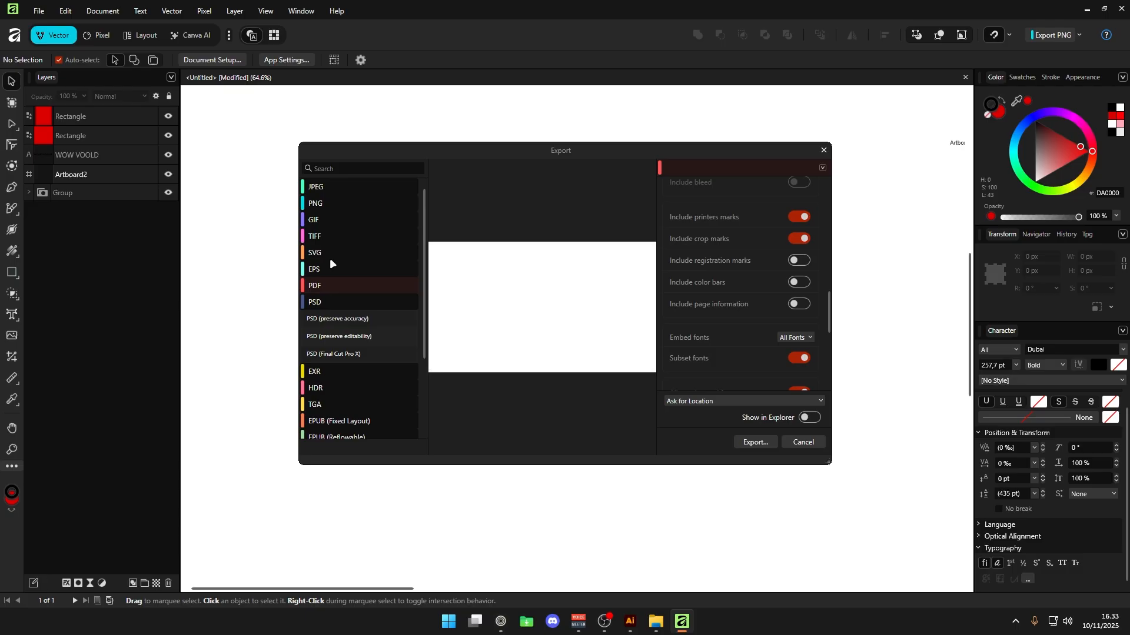
left_click(343, 202)
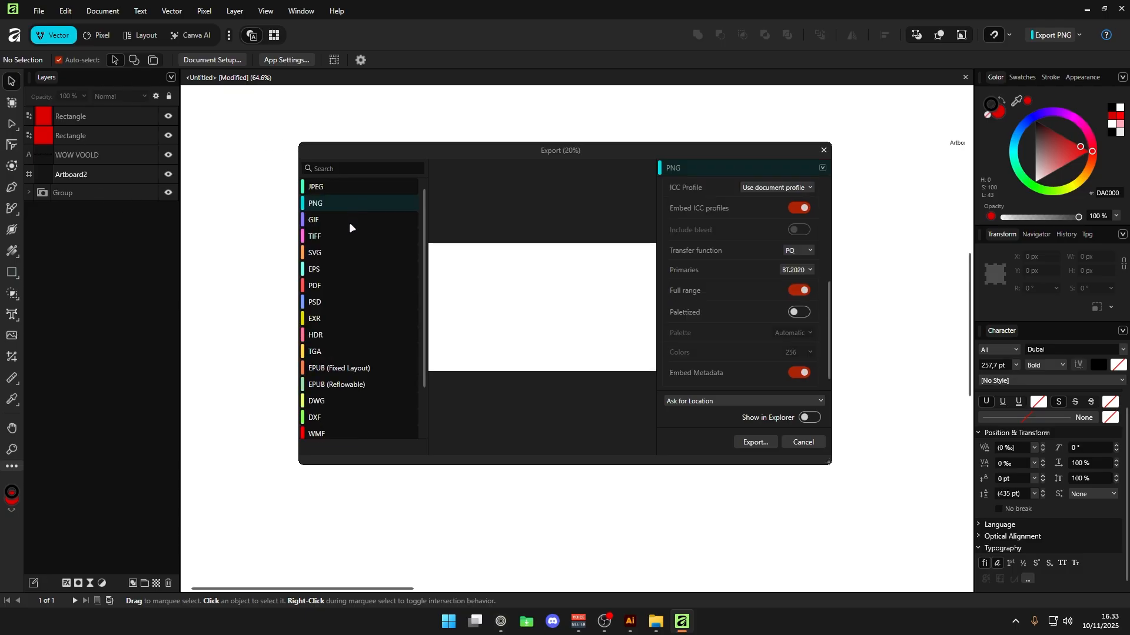
left_click(348, 230)
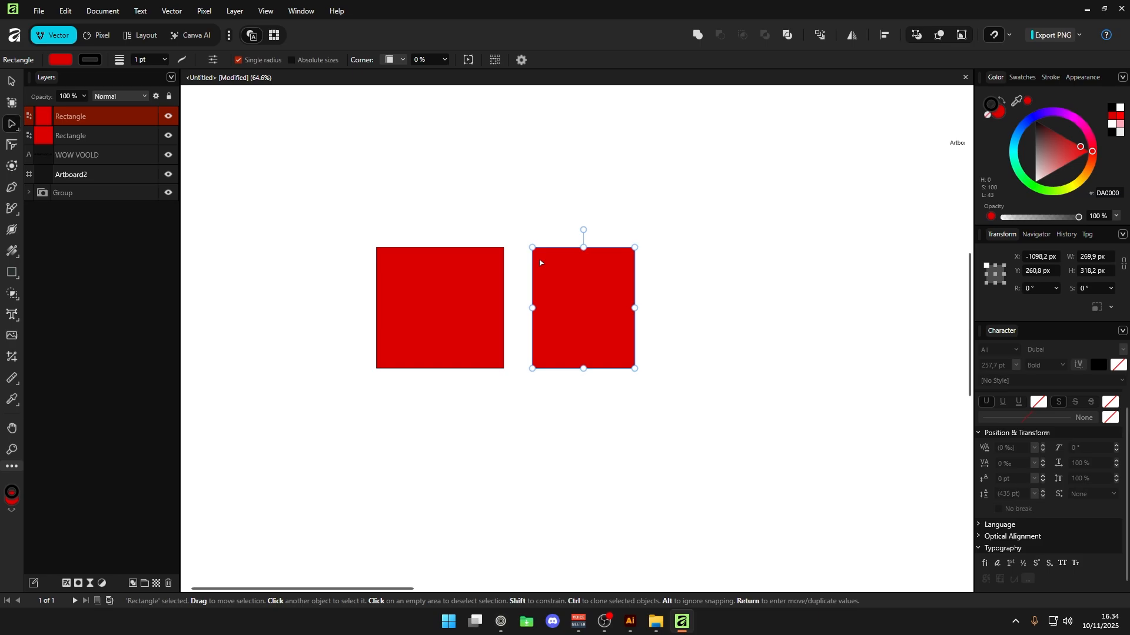
Round all four corners of the right red rectangle with the Corner tool, the lower-left one to a radius of about 42 px.
key("c")
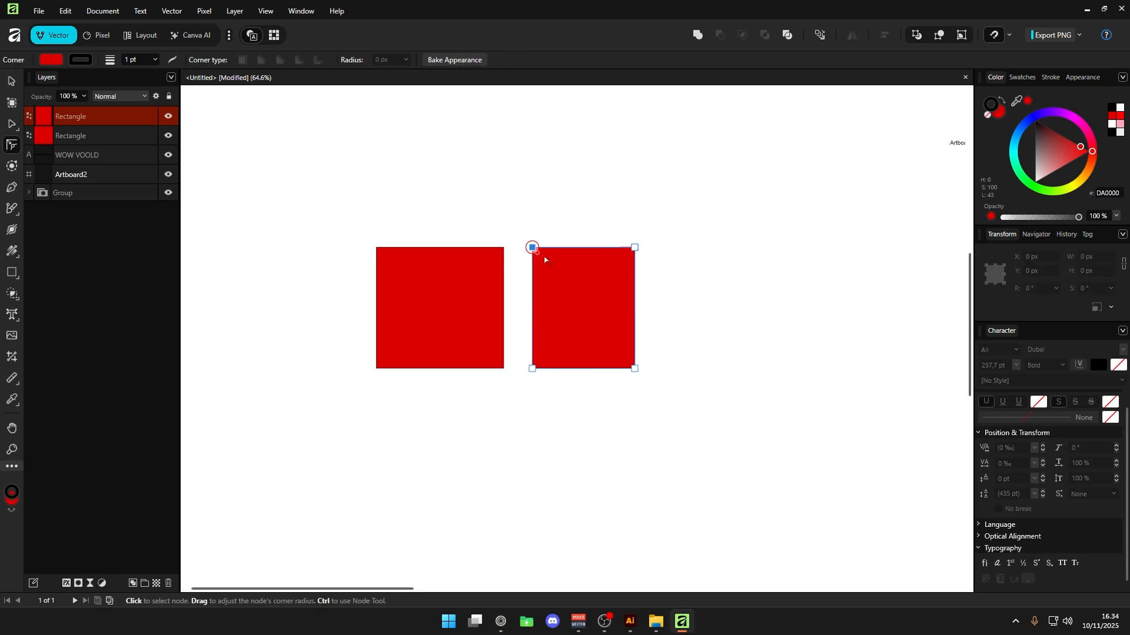
left_click_drag(542, 255, 562, 282)
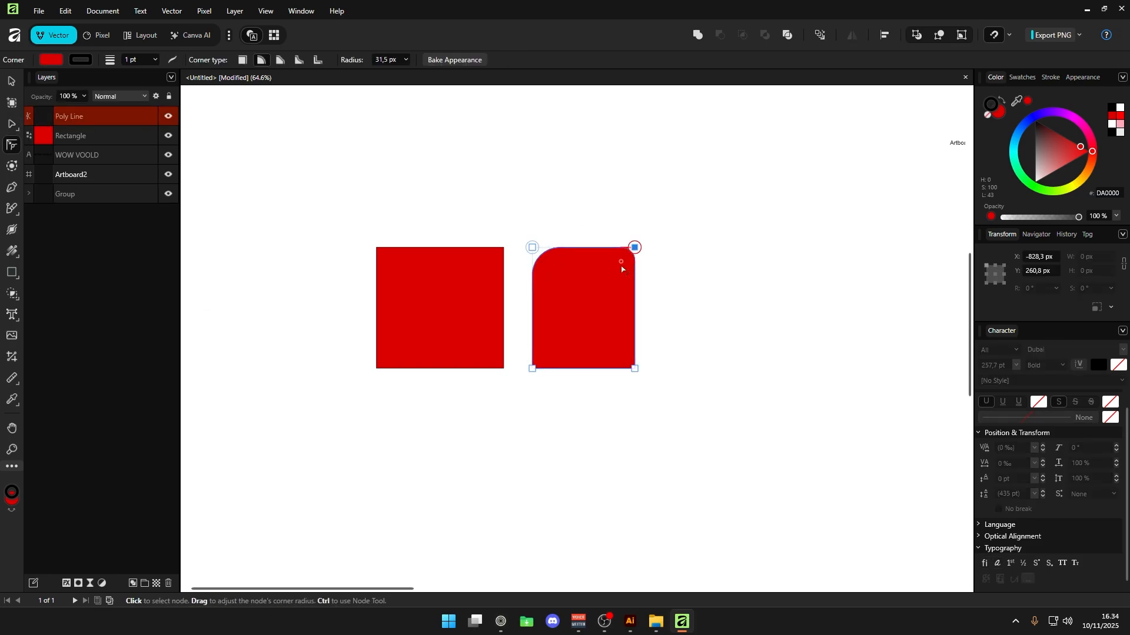
left_click_drag(635, 248, 615, 271)
left_click_drag(532, 369, 548, 353)
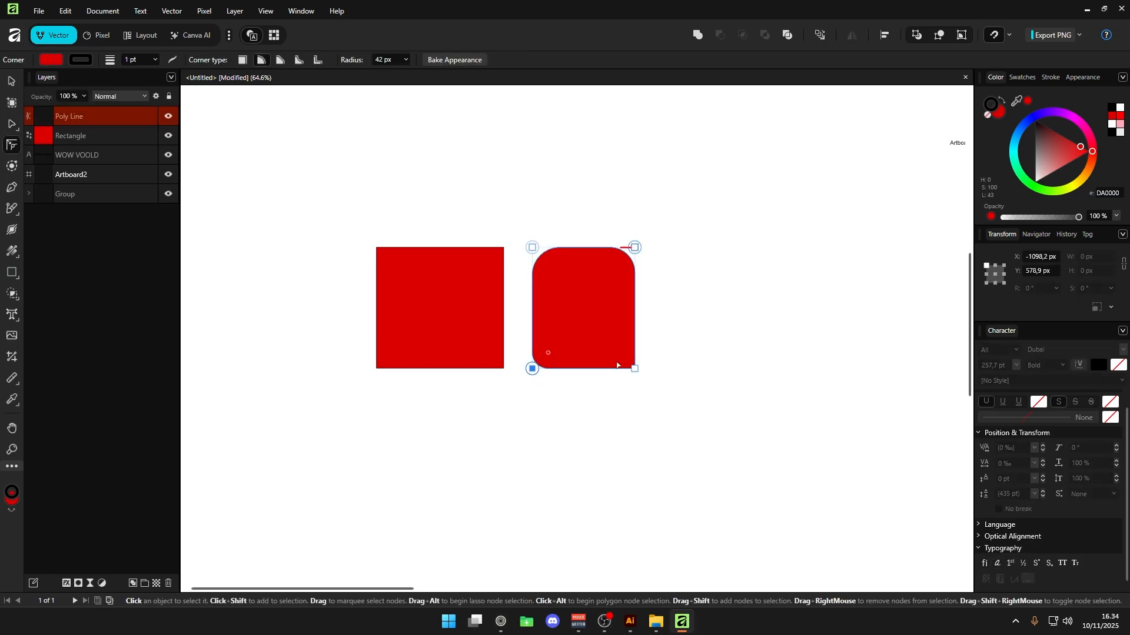
left_click_drag(635, 368, 602, 334)
key("a")
left_click(659, 295)
left_click(586, 297)
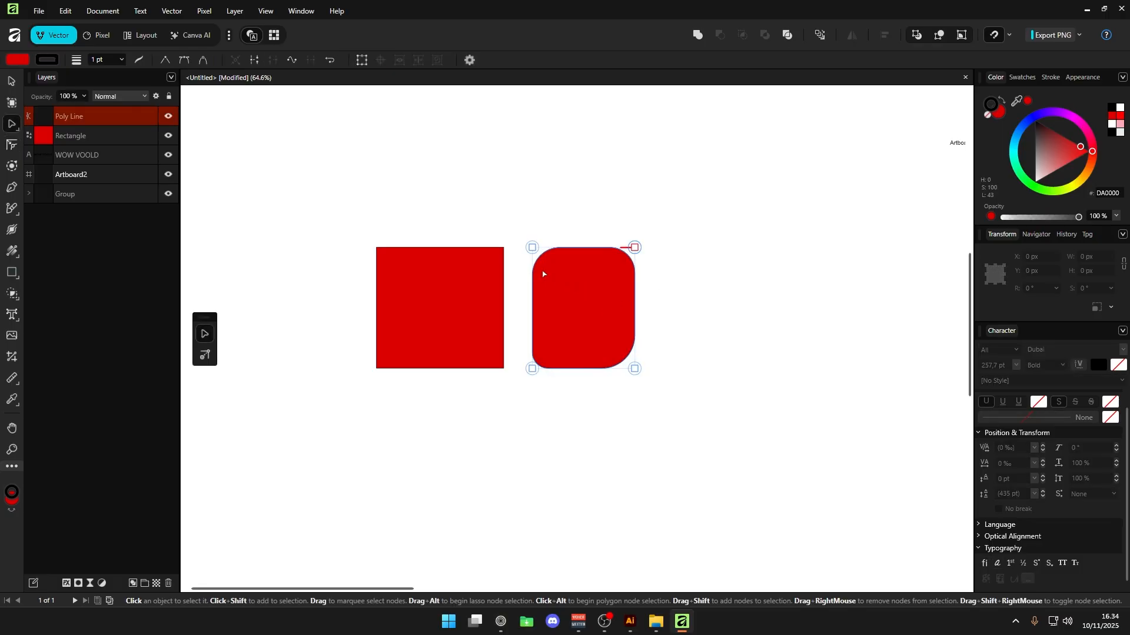
Draw a freeform curve around the rounded rectangle with the Pen tool, dragging out handles for curved segments.
key("p")
left_click_drag(553, 220, 593, 219)
left_click_drag(671, 281, 670, 340)
left_click_drag(560, 391, 543, 406)
left_click_drag(336, 190, 346, 143)
Delete the pen curve and both red rectangles.
key("a")
key("Delete")
key("Delete")
key("Delete")
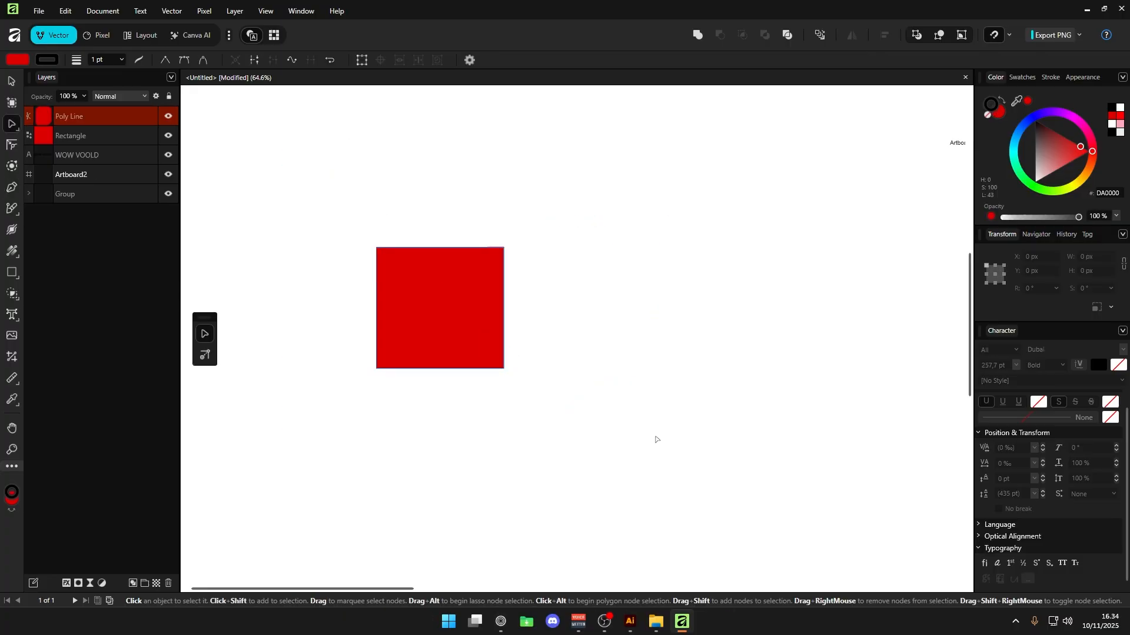
Draw a short curve with smooth nodes in the empty area using the Pen tool.
key("p")
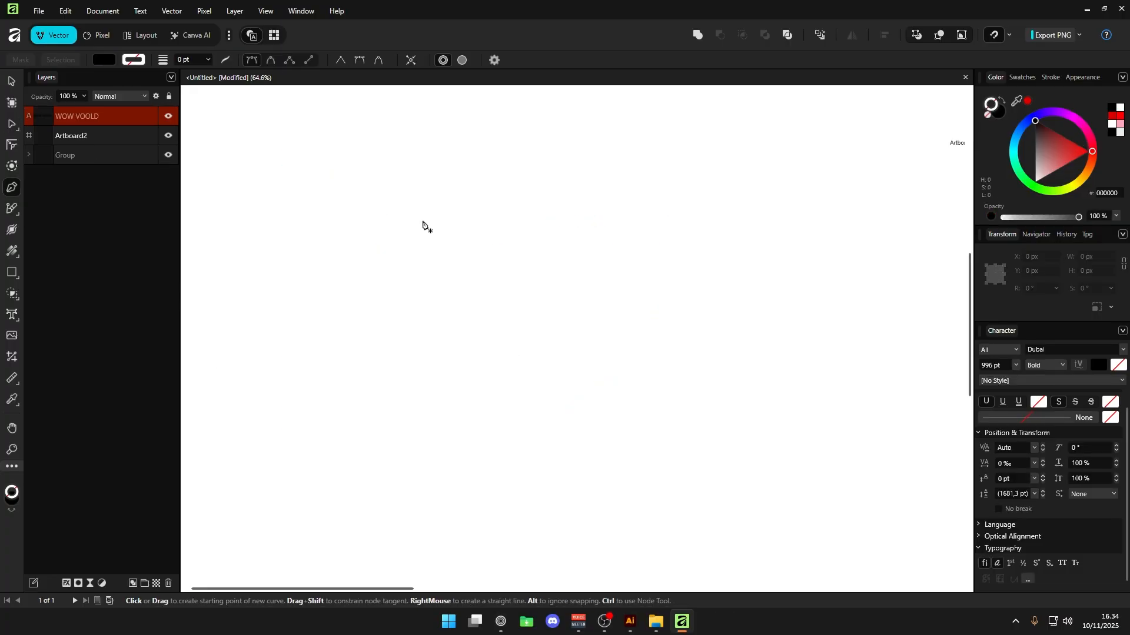
left_click_drag(419, 226, 502, 307)
left_click_drag(377, 316, 435, 243)
left_click_drag(504, 286, 547, 289)
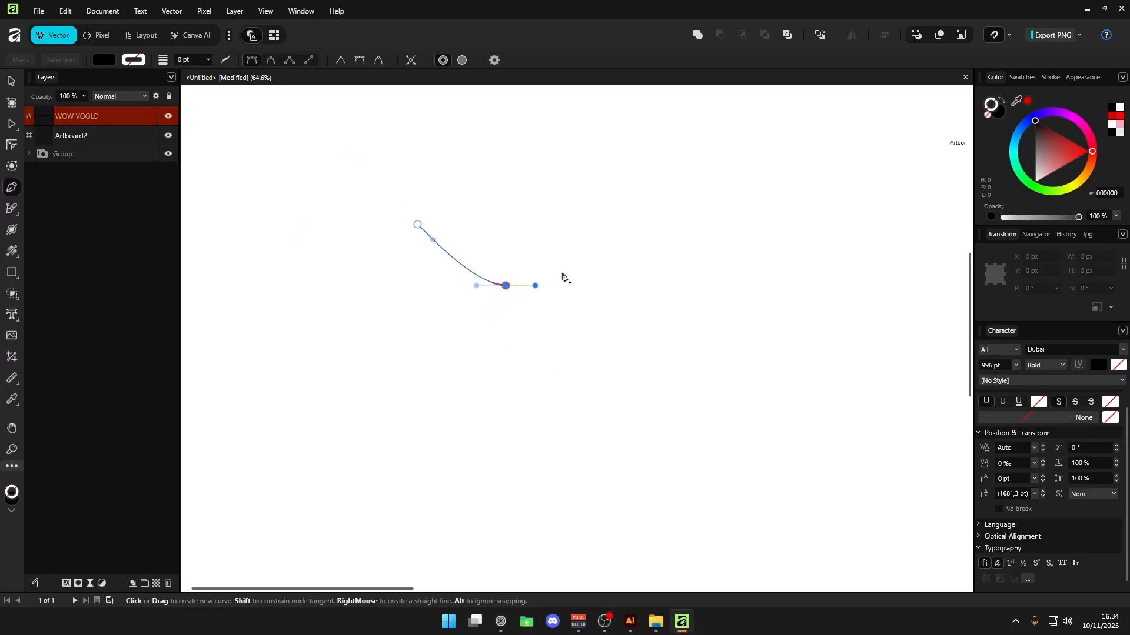
Delete the short pen curve and the WOW VOOLD text.
key("a")
key("Delete")
key("Delete")
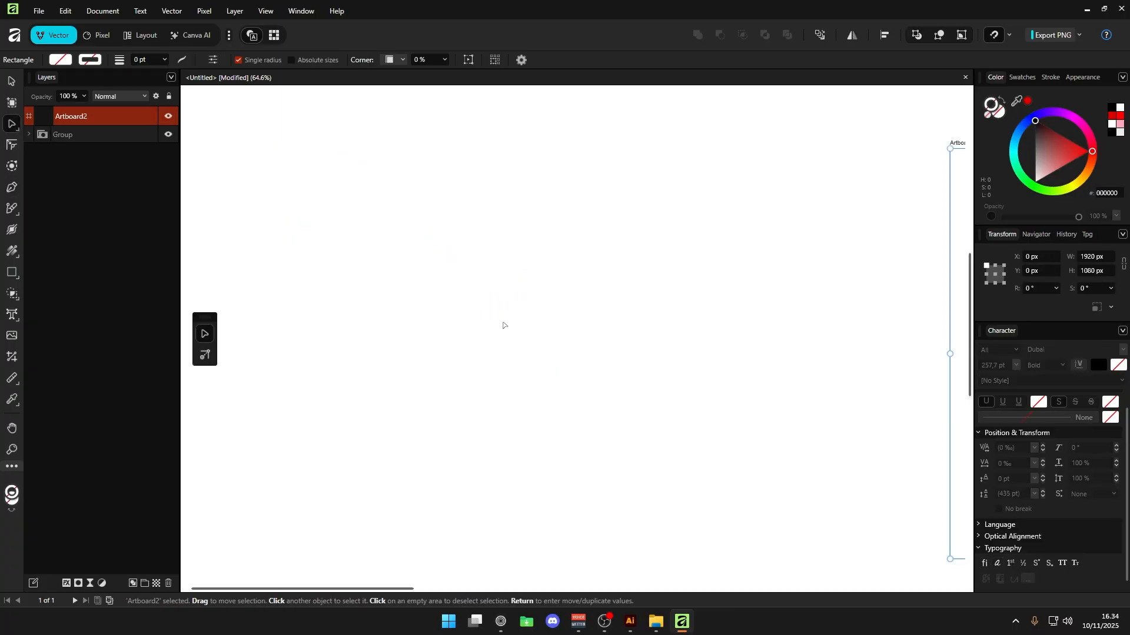
Draw a multi-node wavy curve beside Artboard2 with the Pen tool, extending it with further smooth segments from its open end.
key("p")
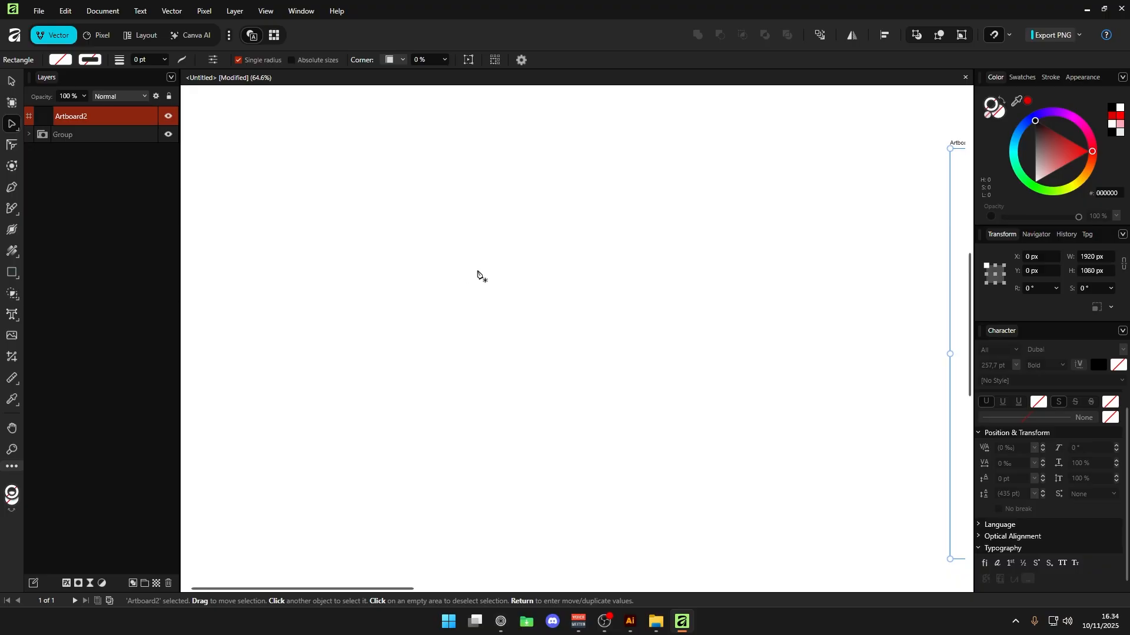
left_click_drag(515, 192, 434, 281)
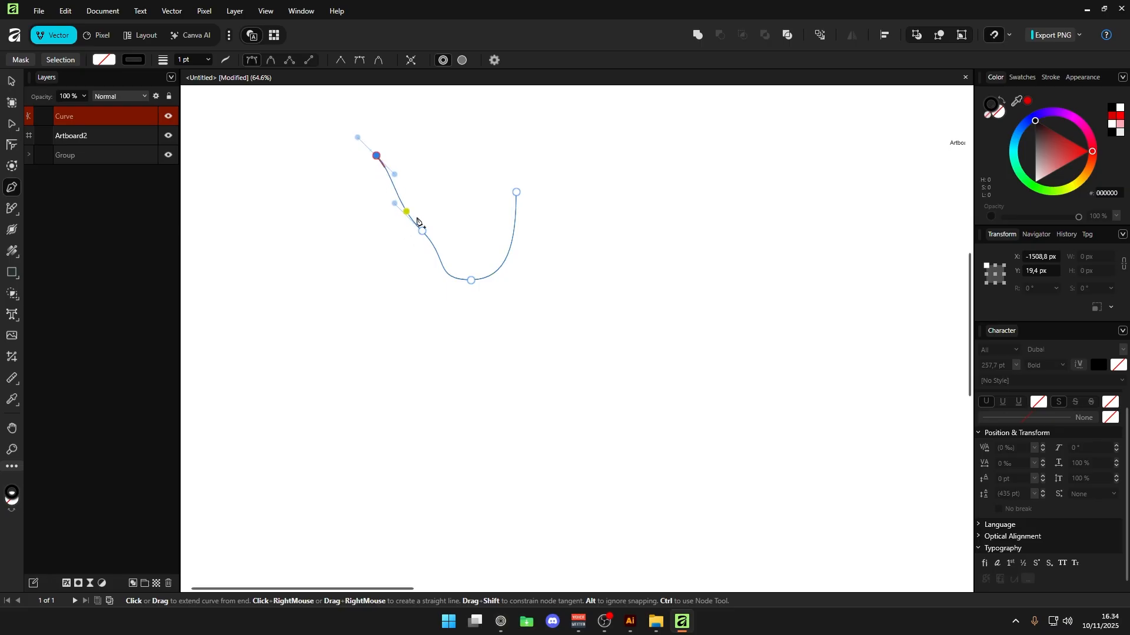
scroll(388, 188, "down", 3)
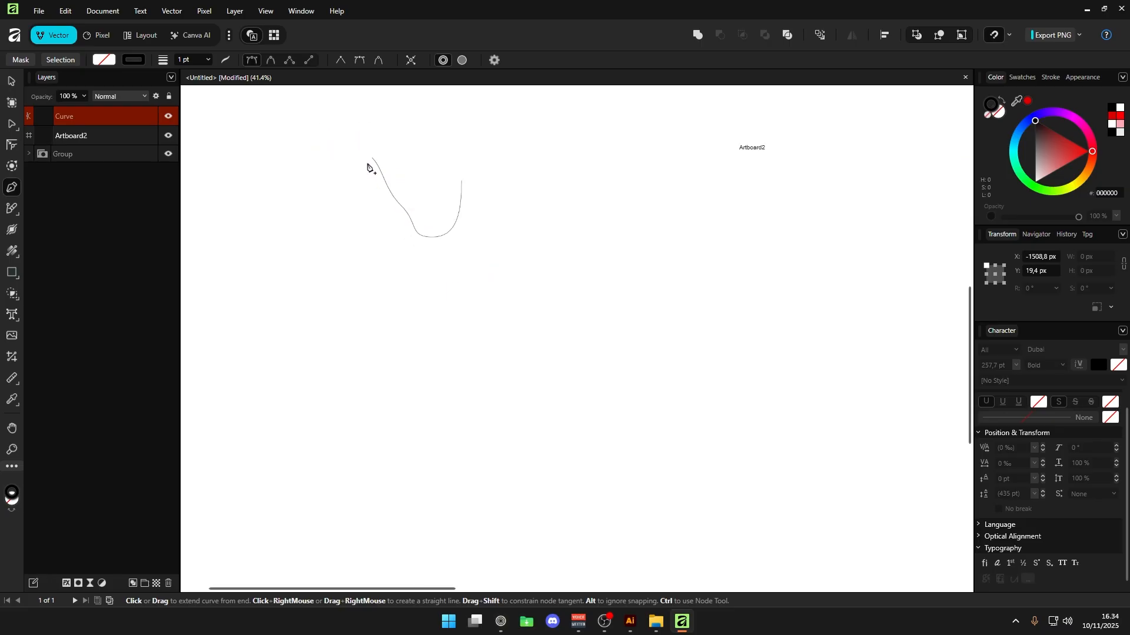
scroll(356, 141, "up", 4)
left_click_drag(366, 133, 407, 104)
left_click_drag(466, 120, 483, 136)
left_click_drag(563, 244, 563, 308)
left_click(583, 239)
left_click(554, 198)
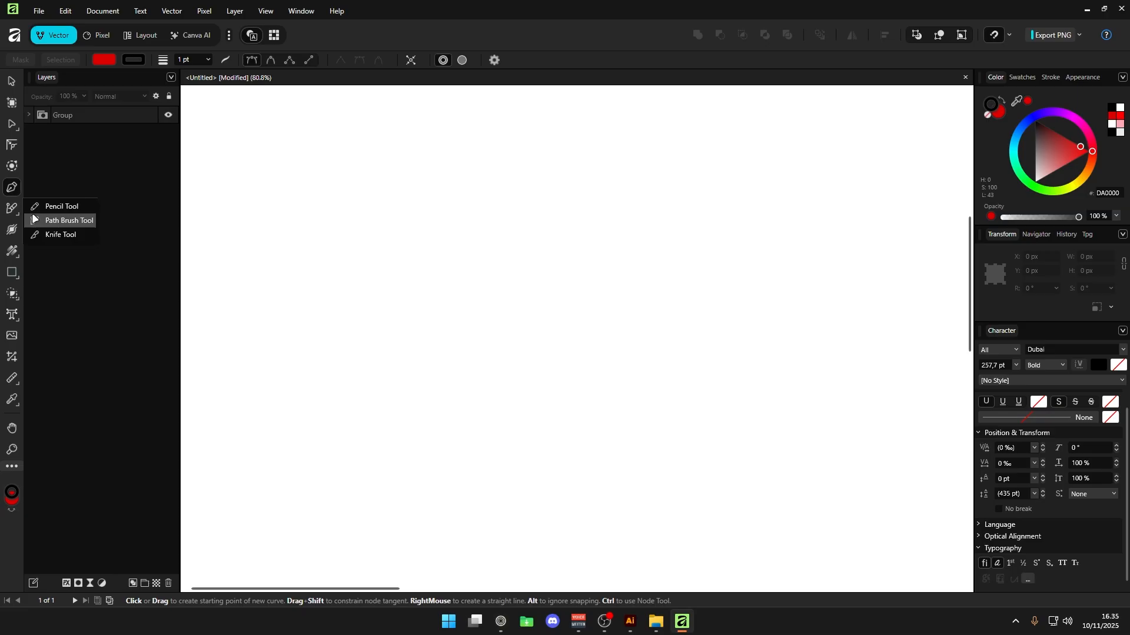
Paint a stroke with the Path Brush Tool, set the brush color to red FF0000, and paint a second stroke.
left_click(70, 221)
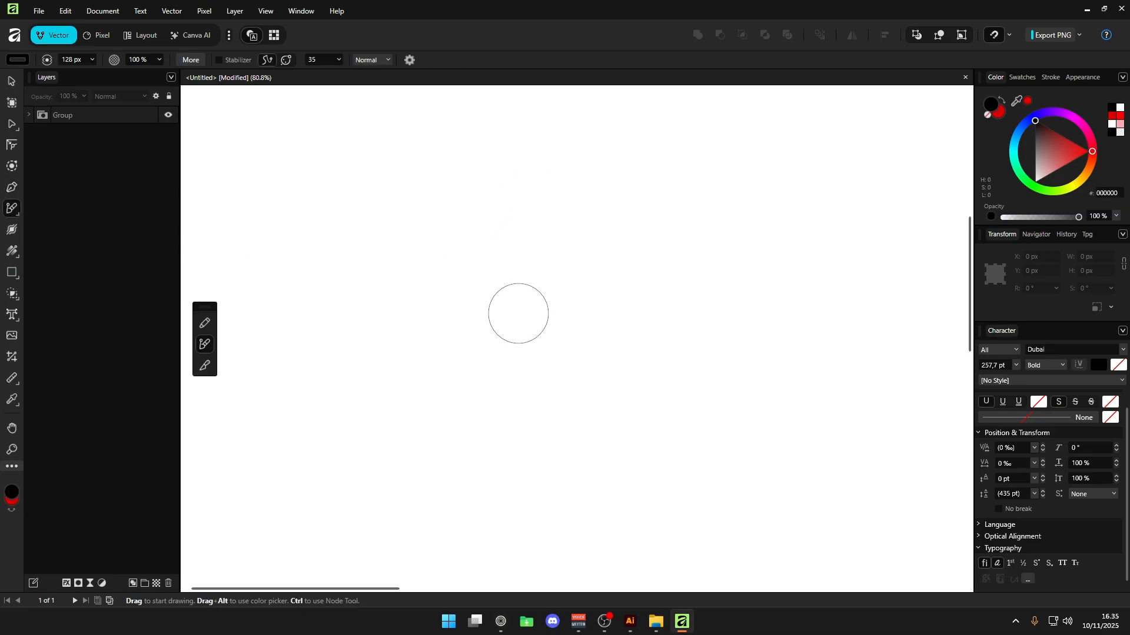
left_click(412, 280)
left_click(1090, 152)
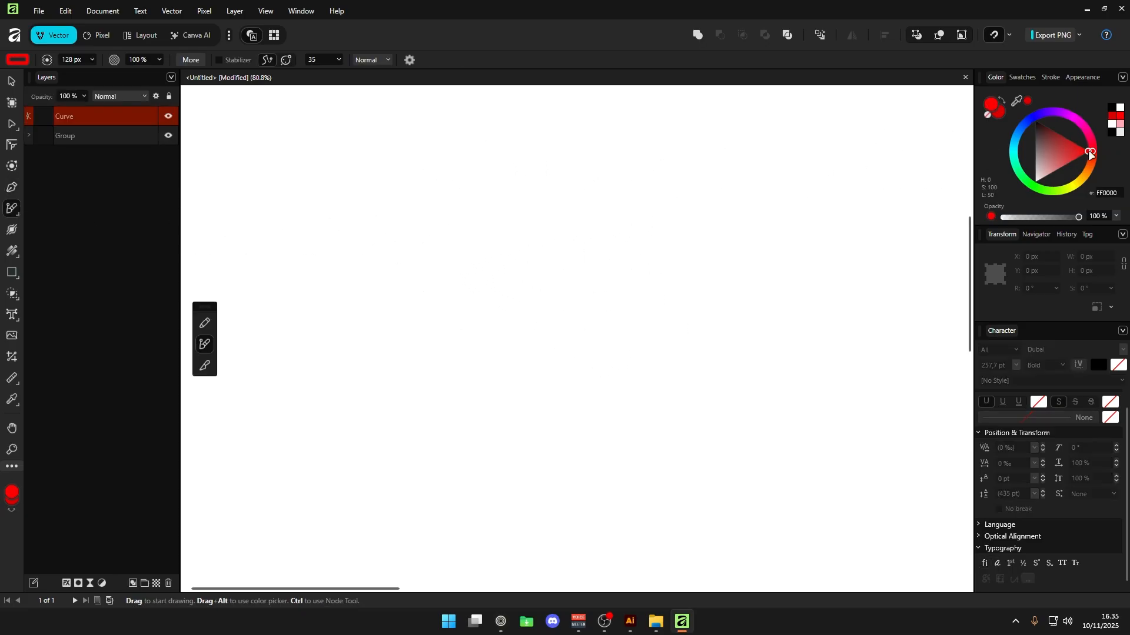
left_click(422, 384)
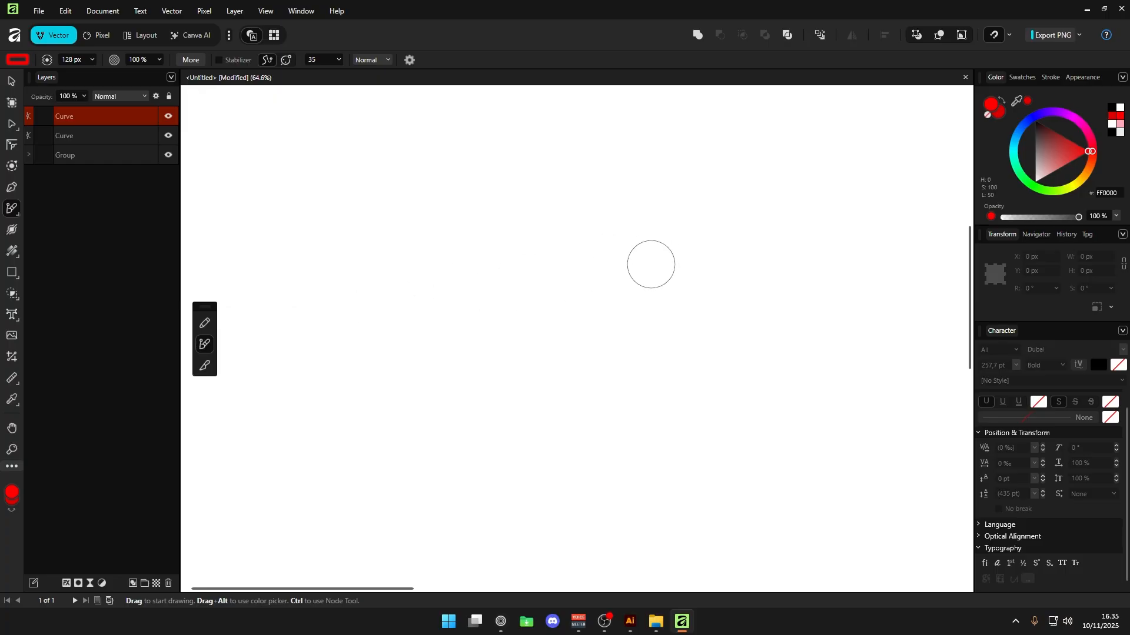
Select both brush strokes outside the page with the Node tool and delete them.
scroll(696, 282, "down", 6)
scroll(806, 290, "down", 1)
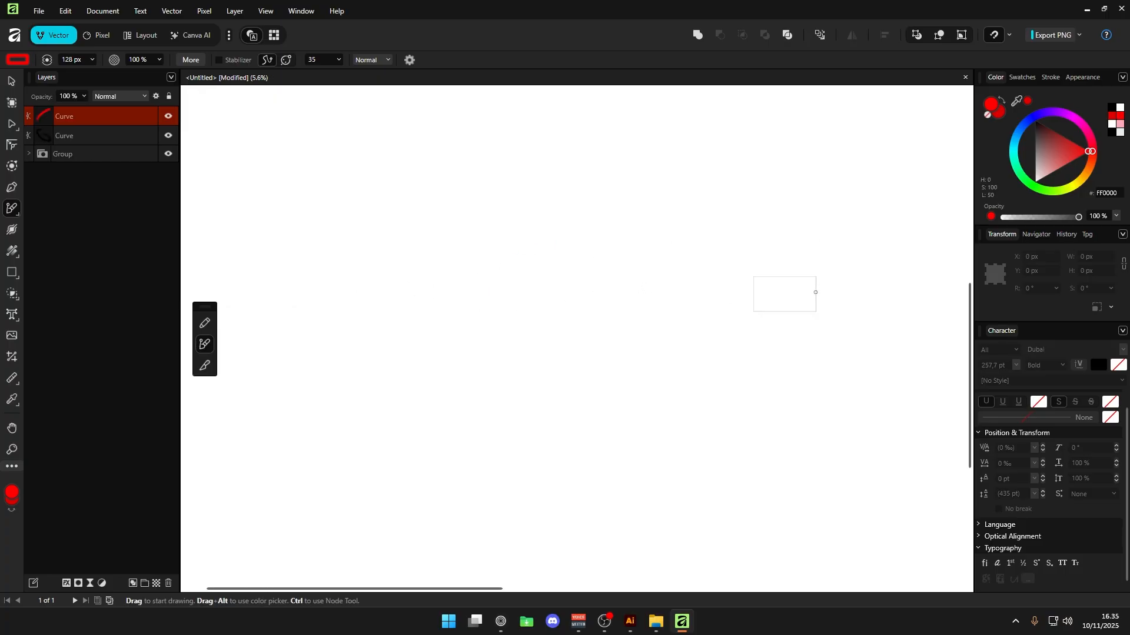
scroll(701, 277, "up", 4)
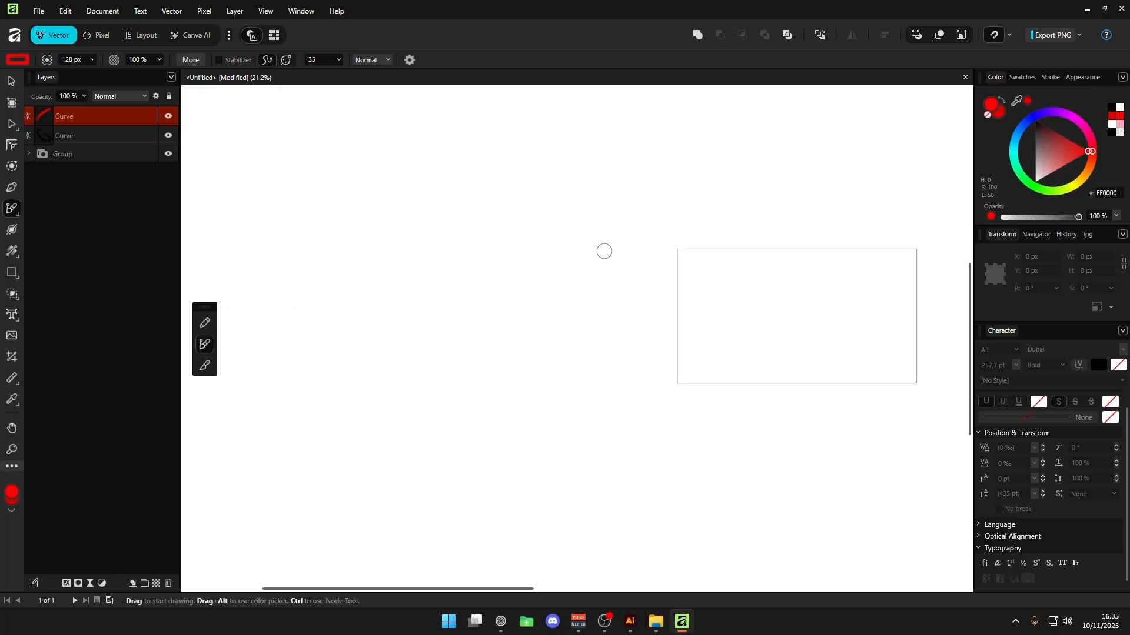
key("shift+o")
key("a")
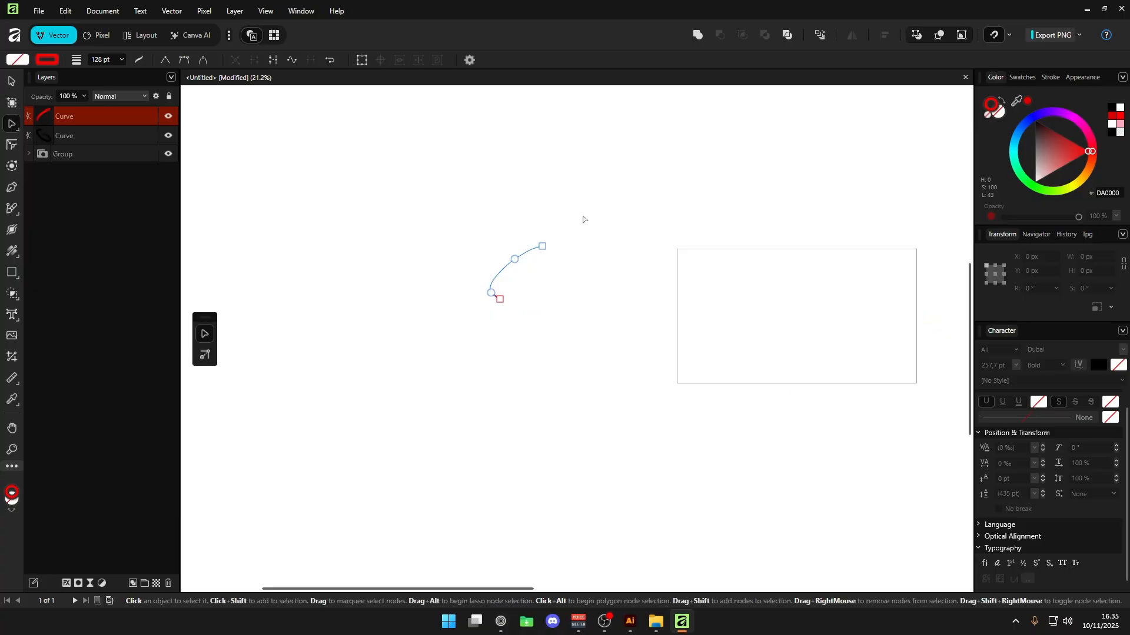
left_click_drag(579, 216, 478, 305)
key("Delete")
key("Delete")
key("v")
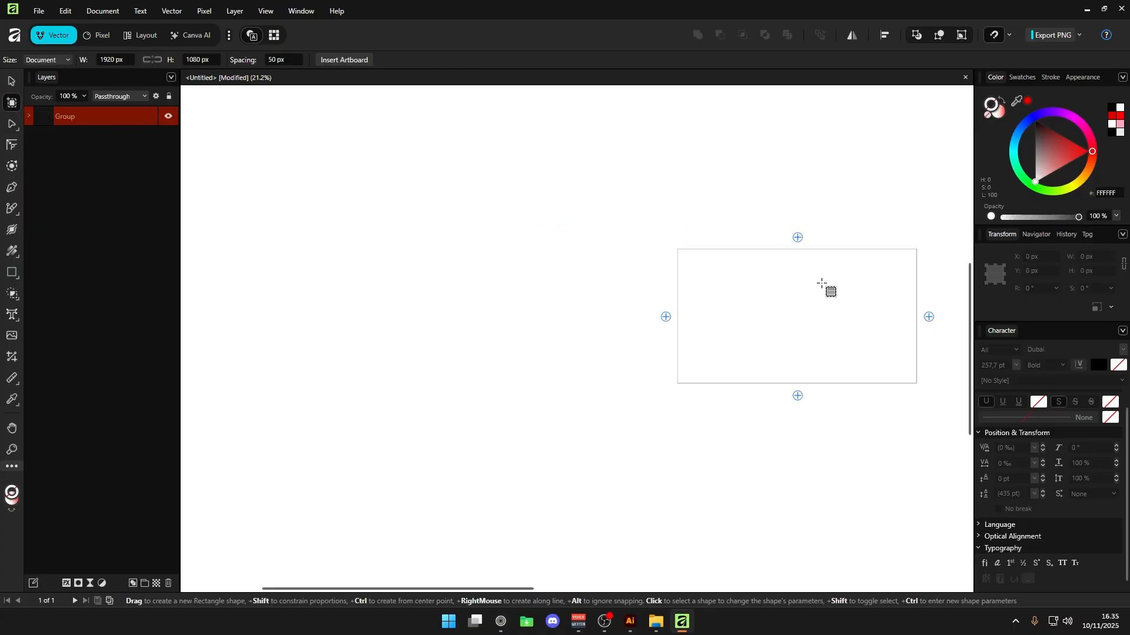
Paint four curved and wavy red strokes on the page with the Path Brush Tool.
scroll(822, 284, "up", 4)
key("b")
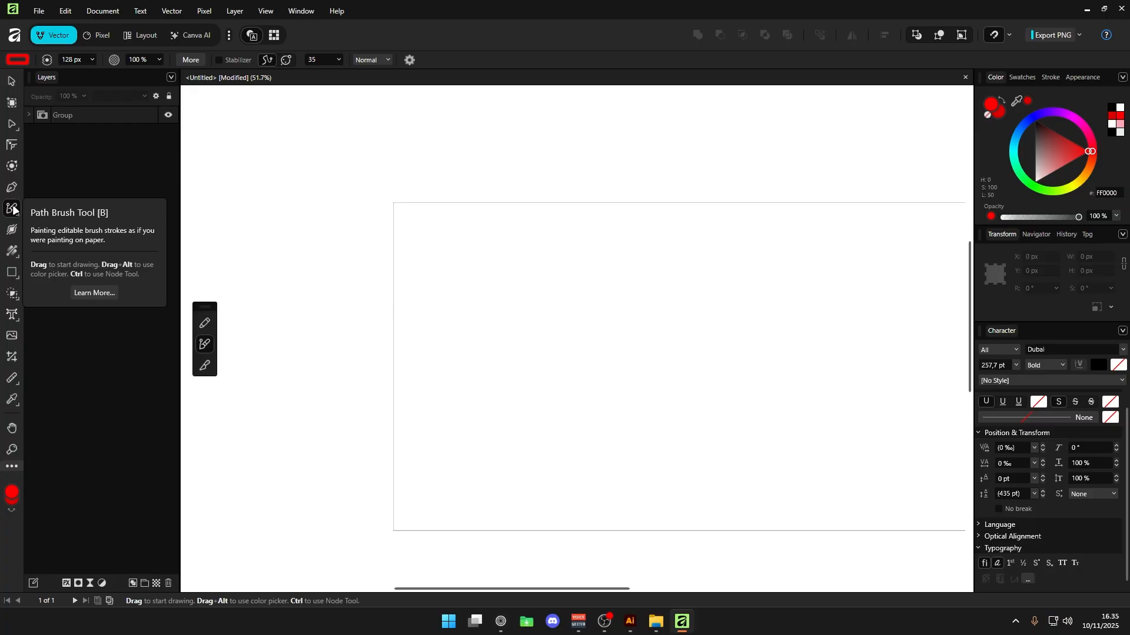
left_click_drag(594, 241, 575, 378)
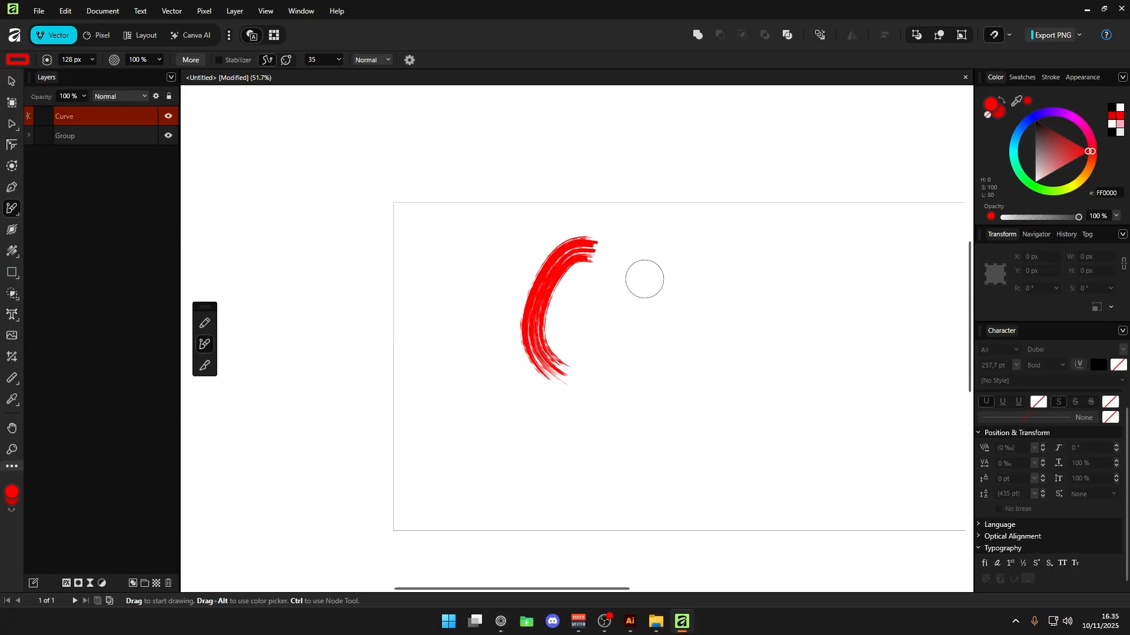
scroll(653, 309, "up", 2)
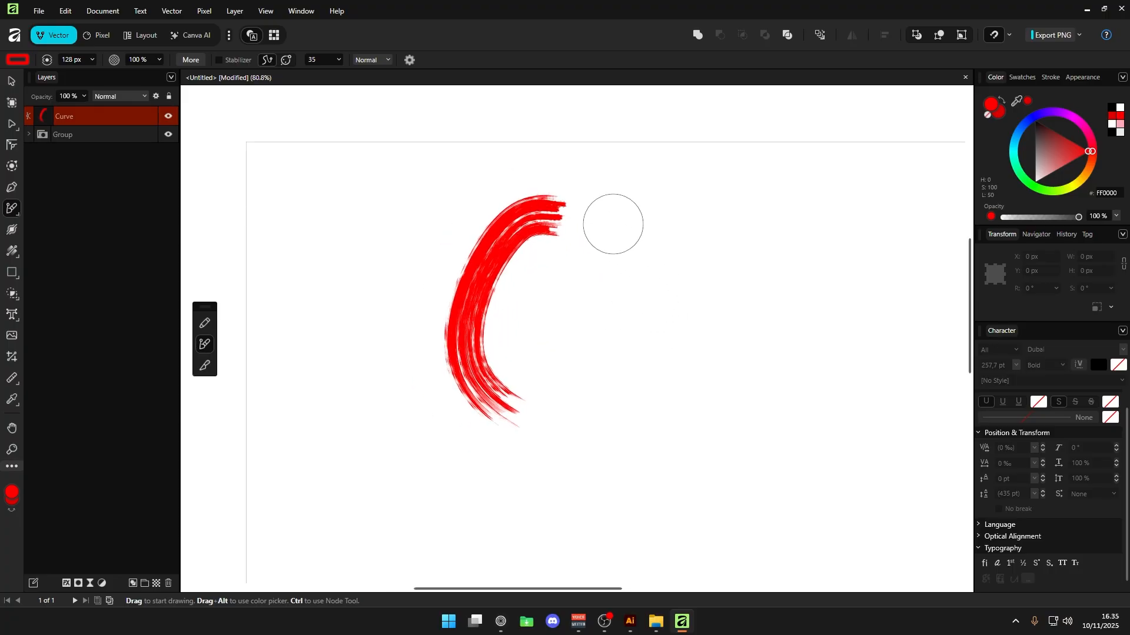
mouse_move(606, 212)
left_mouse_down()
mouse_move(630, 214)
mouse_move(682, 361)
mouse_move(585, 383)
mouse_move(717, 425)
mouse_move(669, 382)
mouse_move(790, 260)
mouse_move(746, 164)
left_mouse_up()
mouse_move(385, 187)
left_mouse_down()
mouse_move(357, 280)
mouse_move(380, 419)
left_mouse_up()
mouse_move(319, 170)
left_mouse_down()
mouse_move(676, 435)
mouse_move(734, 411)
left_mouse_up()
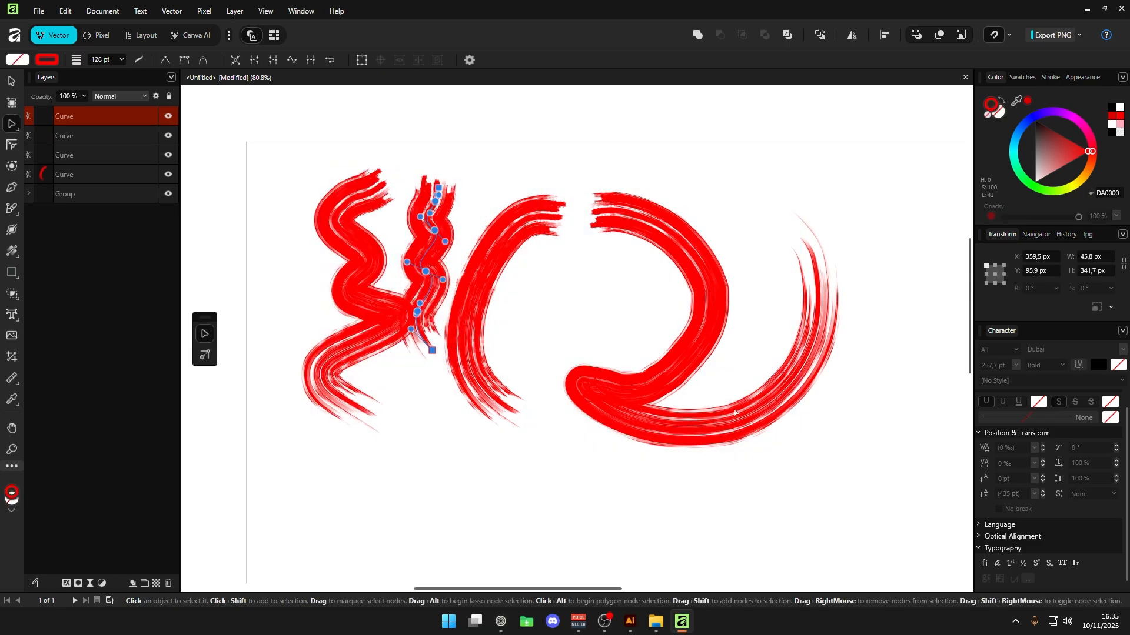
Select all the red brush strokes on the page, delete them, and clear the selection.
left_click(516, 194)
left_click_drag(516, 195, 359, 353)
key("Delete")
key("Delete")
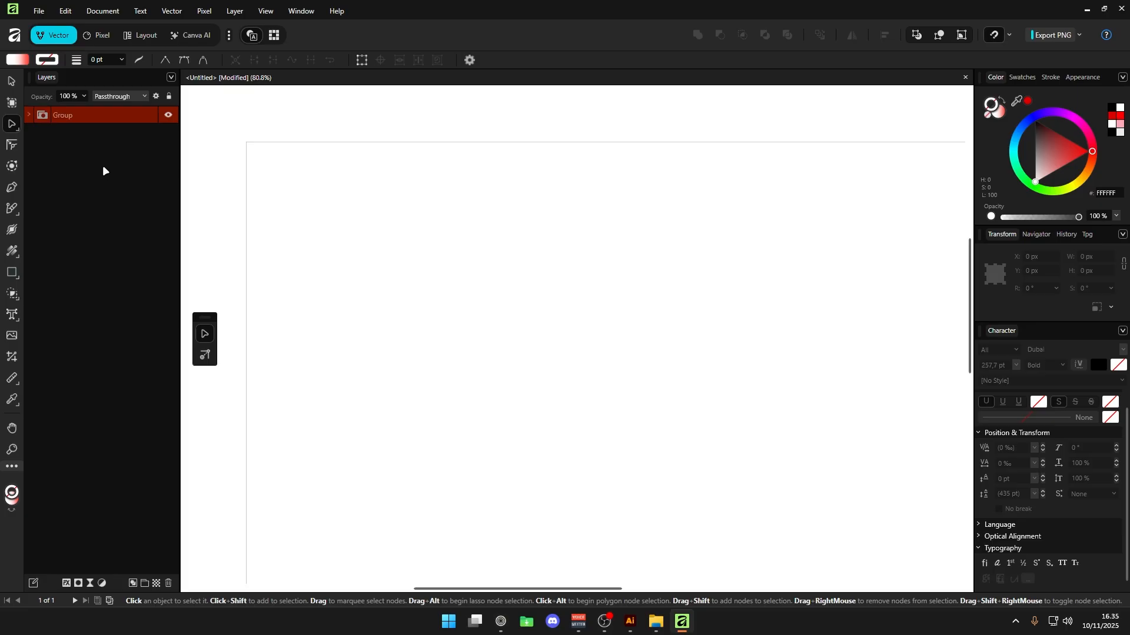
left_click(421, 237)
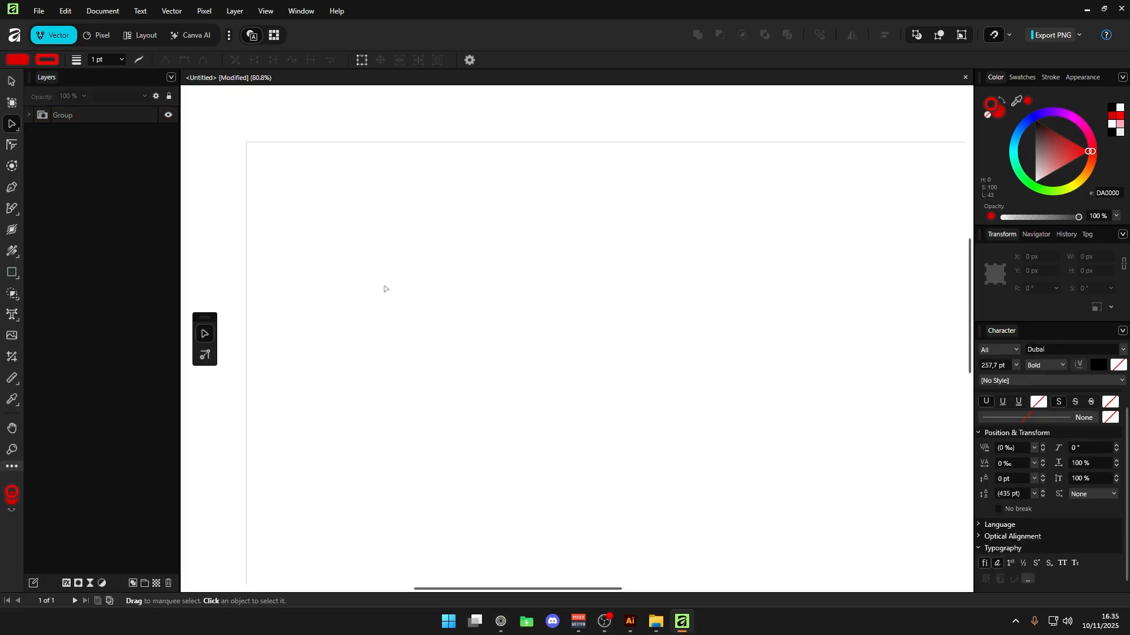
Draw a closed five-node shape with straight upper and left sides and a curved lower right using the Pen tool.
key("p")
left_click(379, 322)
left_click(419, 204)
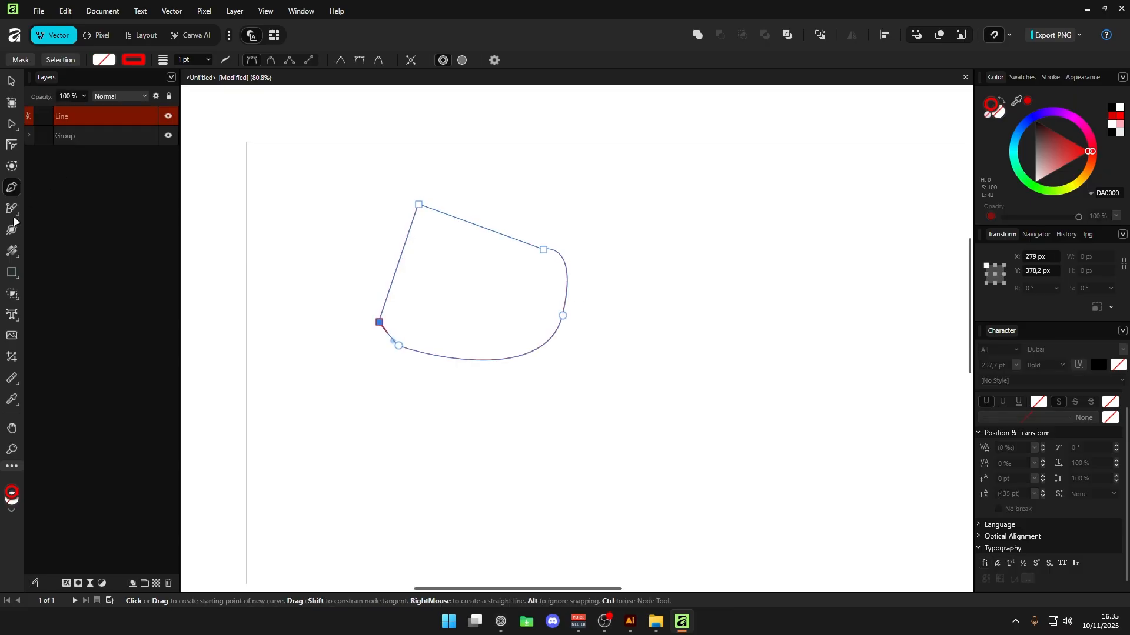
key("ctrl")
key("ctrl")
key("ctrl")
key("ctrl")
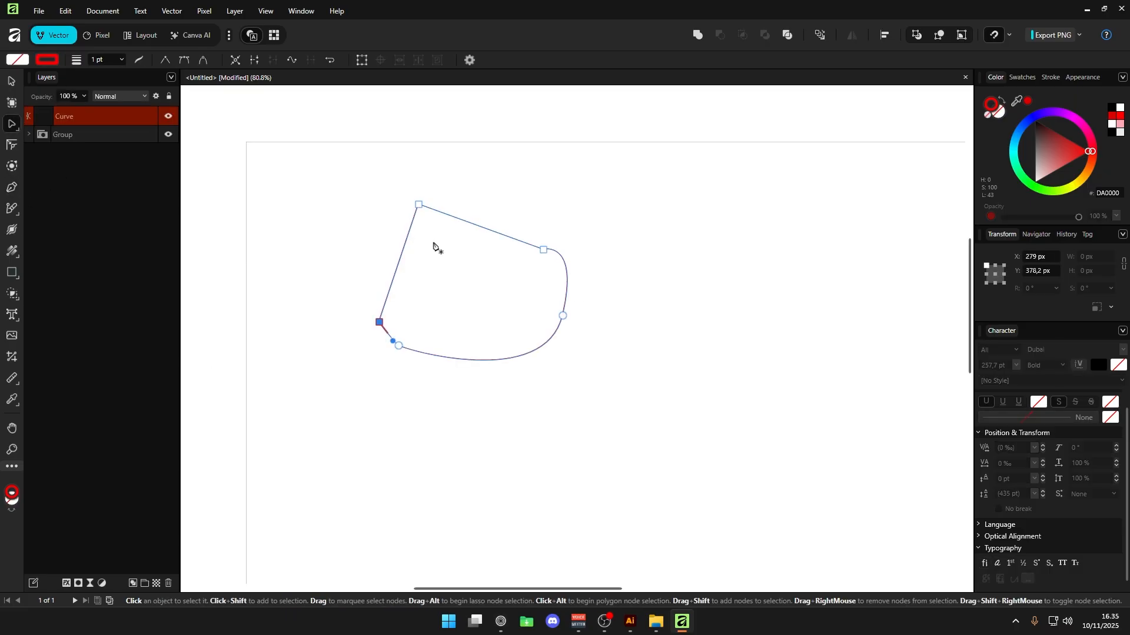
key("ctrl")
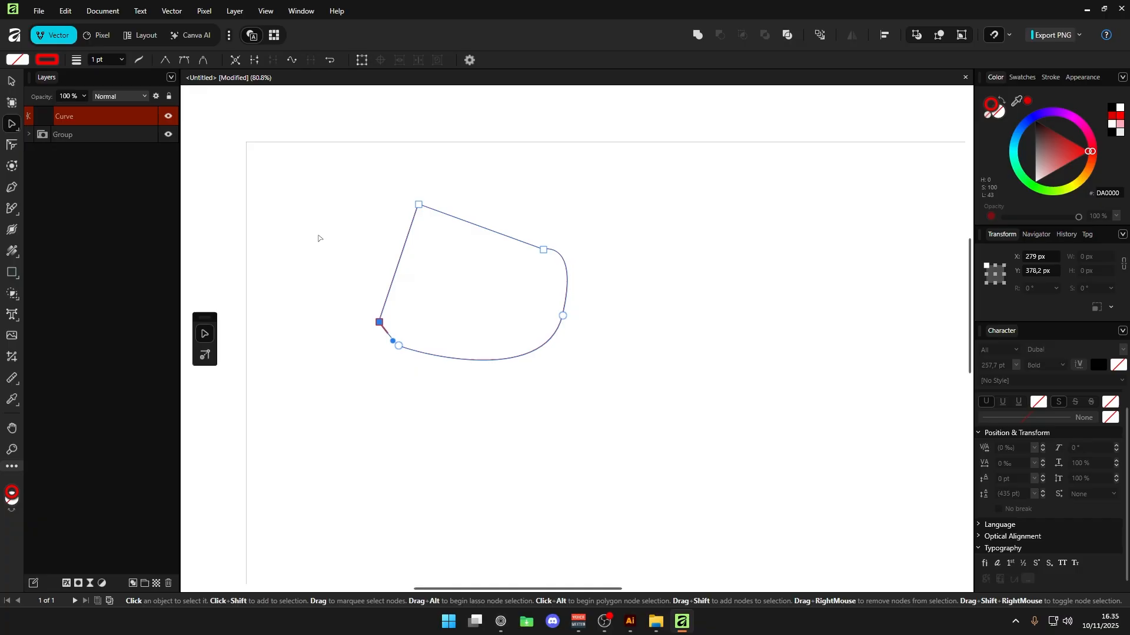
Thicken the closed curve's stroke with the Stroke Width tool at its upper edge, lower edge and lower-left node.
left_click(13, 230)
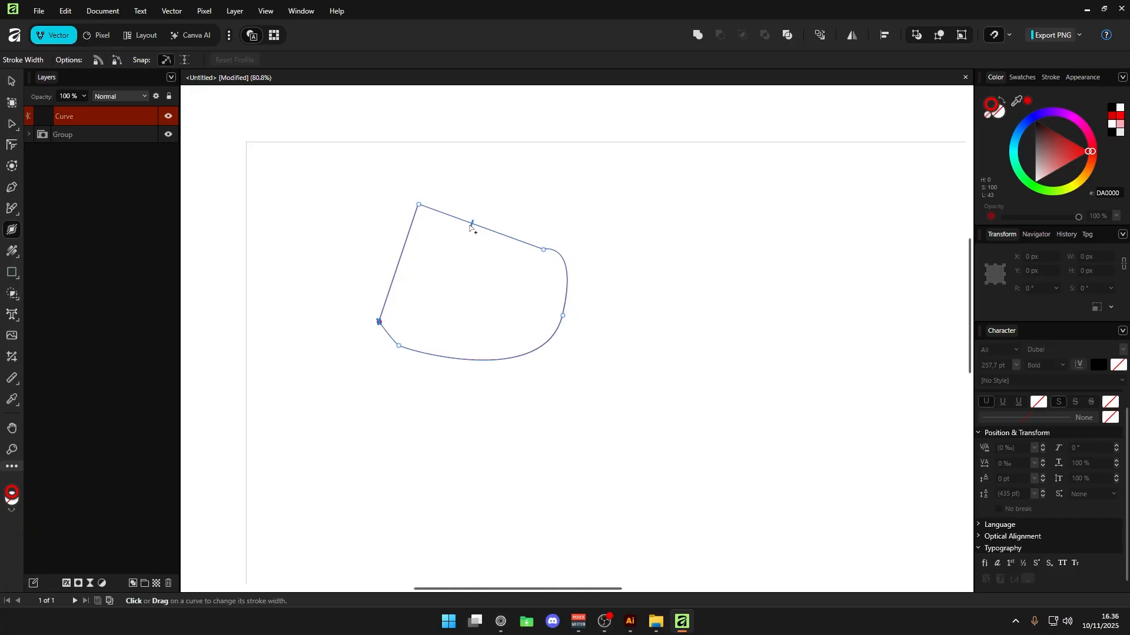
left_click_drag(446, 216, 448, 209)
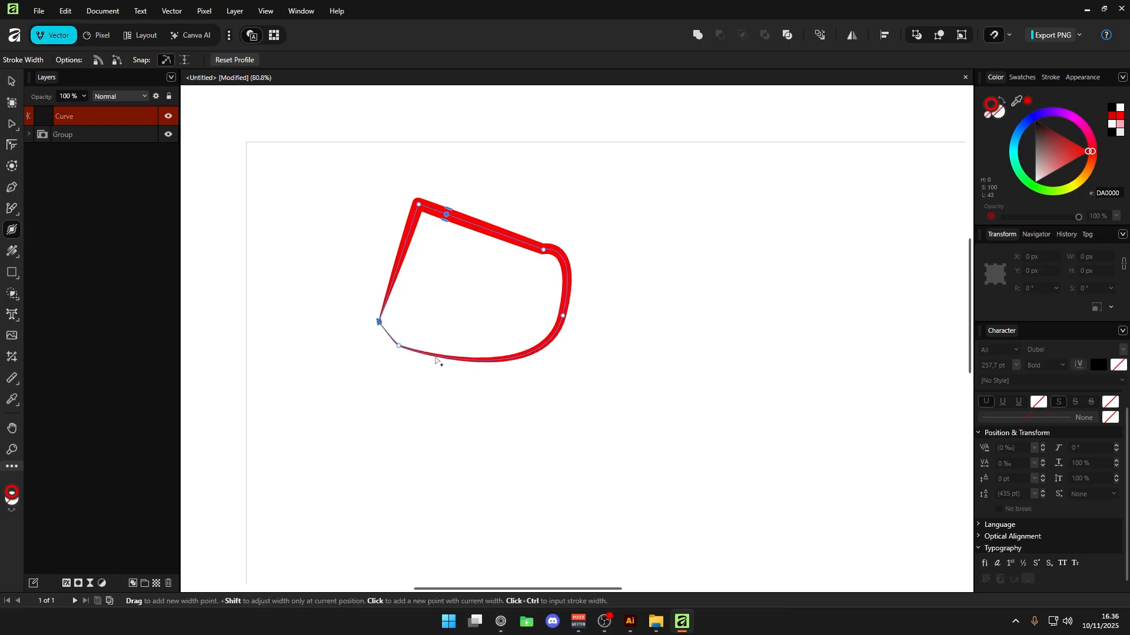
left_click_drag(416, 353, 416, 358)
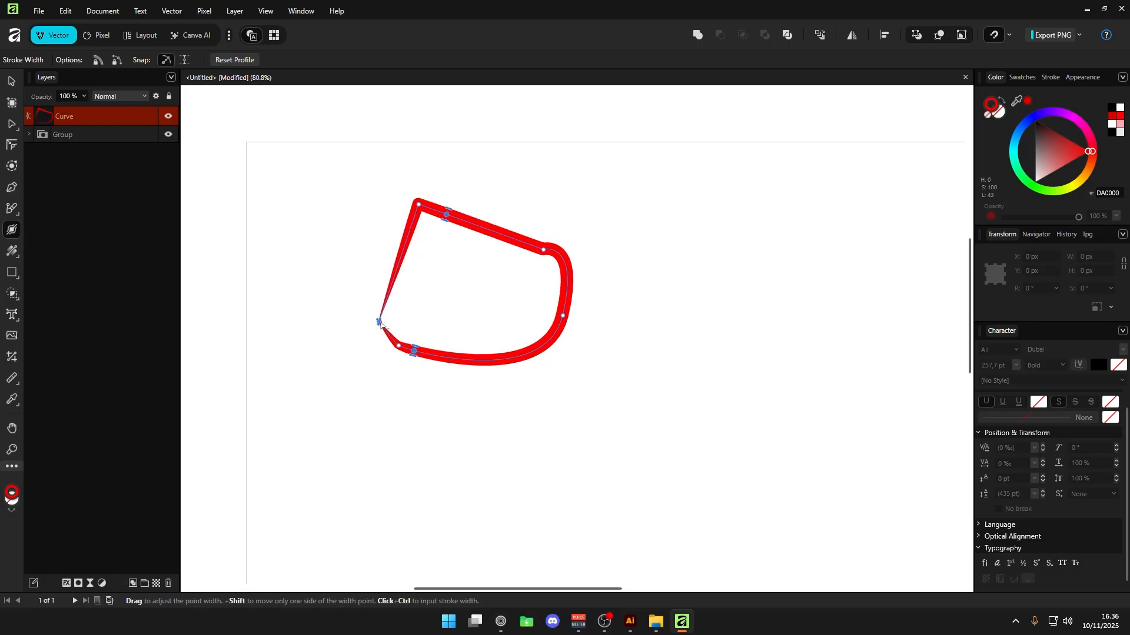
left_click_drag(380, 321, 387, 322)
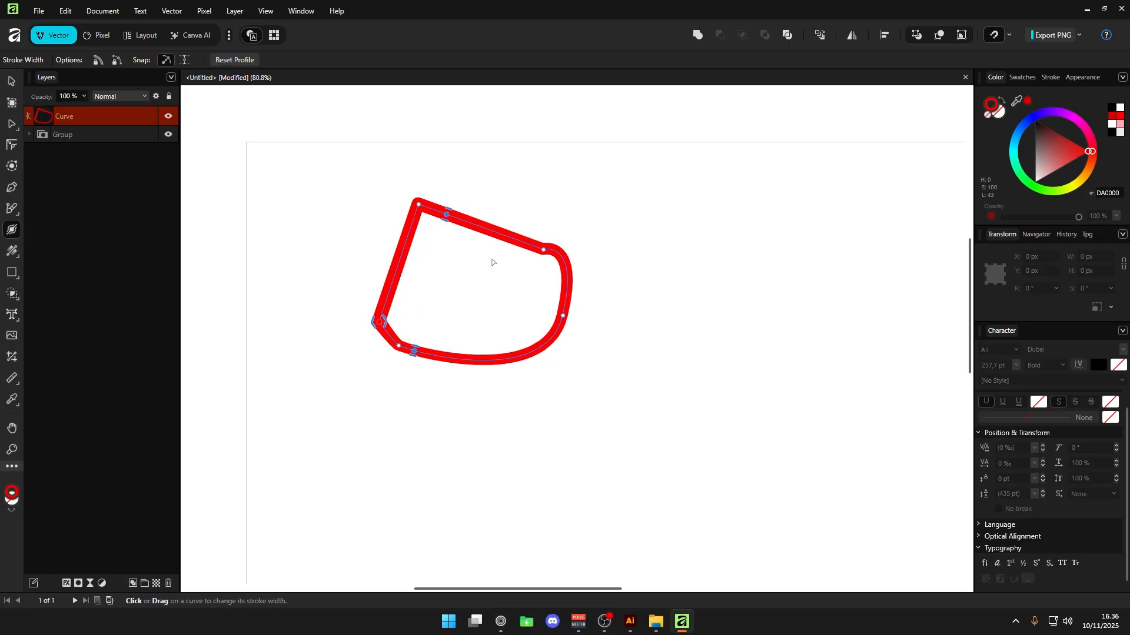
Adjust the stroke width points on the upper edge, right side and lower-left node, and reset the width profile.
left_click_drag(447, 214, 469, 203)
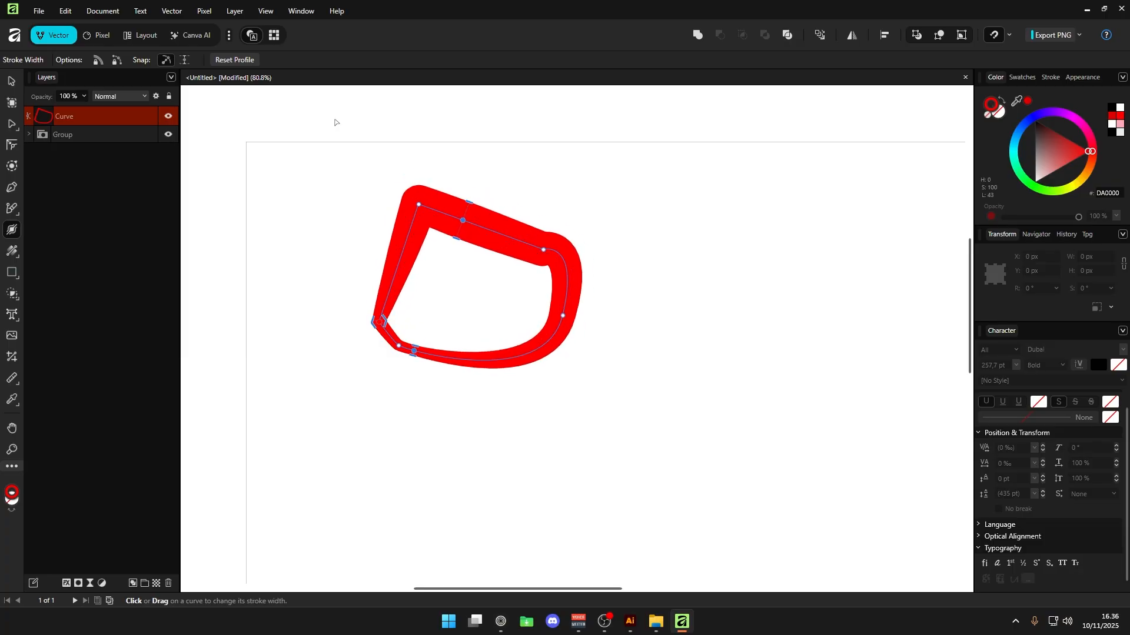
left_click_drag(583, 283, 582, 284)
mouse_move(468, 203)
left_mouse_down()
mouse_move(460, 222)
mouse_move(461, 202)
left_mouse_up()
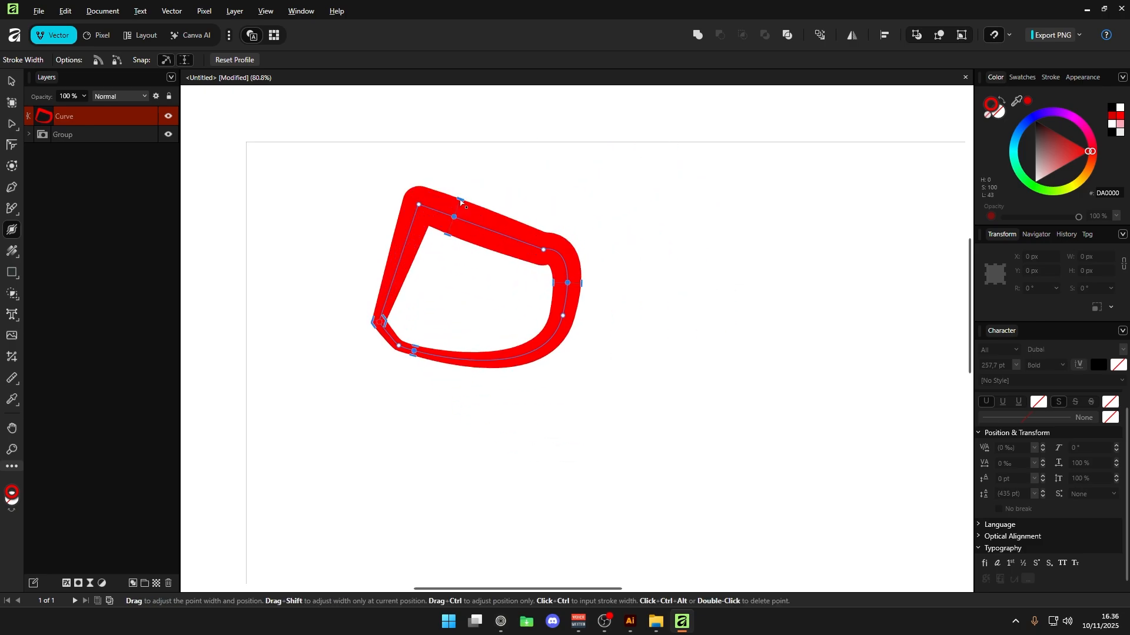
left_click_drag(373, 322, 360, 320)
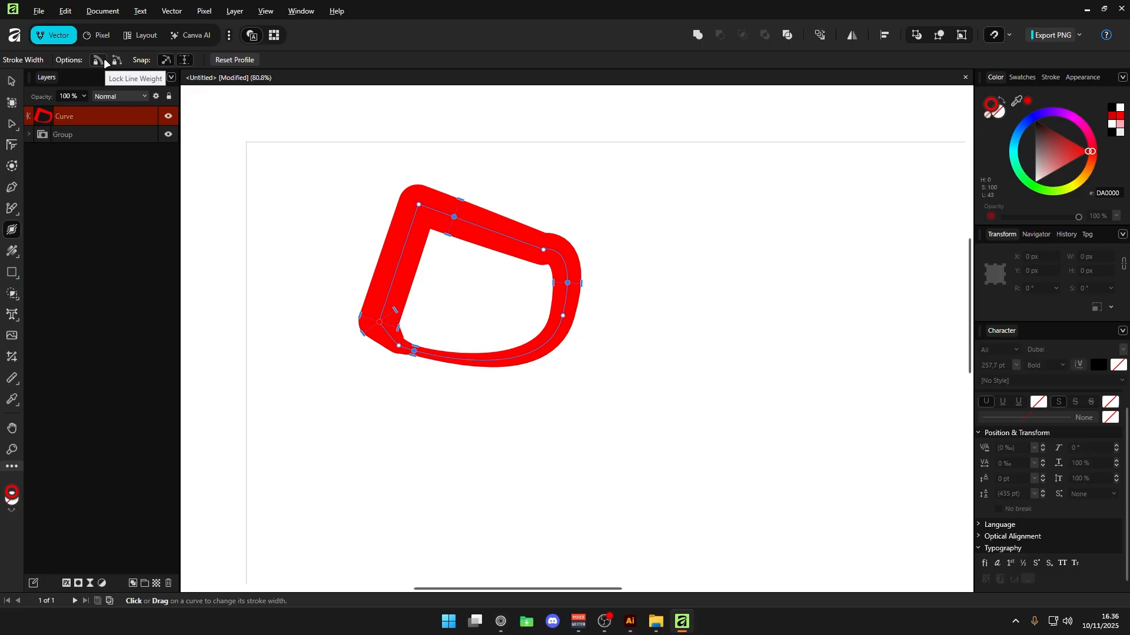
mouse_move(453, 217)
left_mouse_down()
mouse_move(435, 229)
mouse_move(465, 232)
mouse_move(413, 228)
left_mouse_up()
left_click(234, 59)
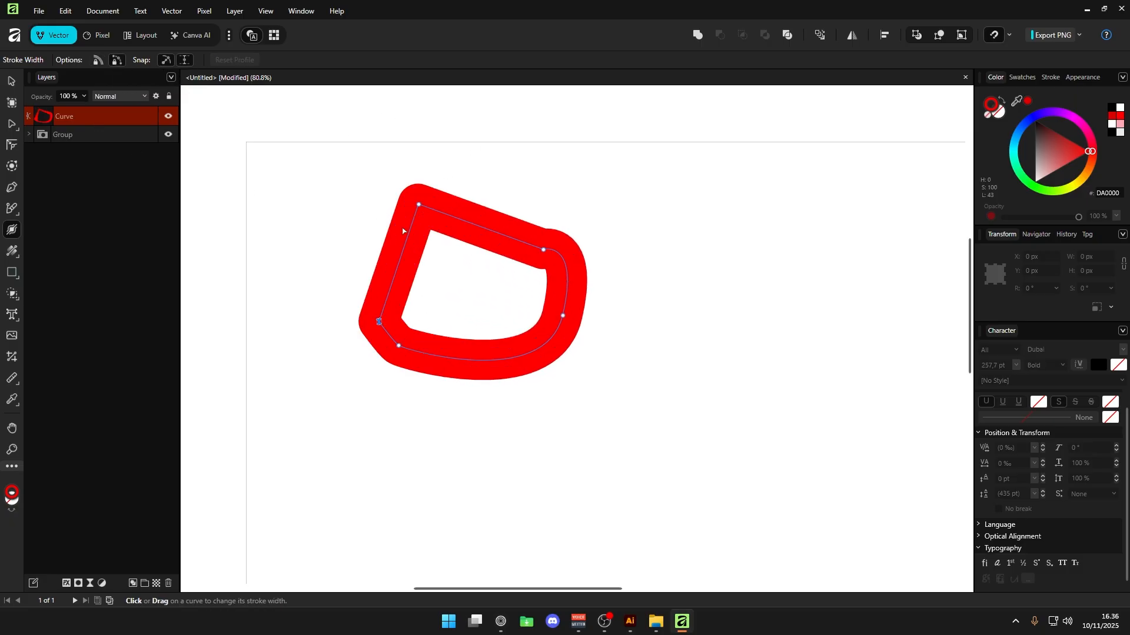
Draw a 12-point star about 302 × 314 px beside the thick red curve.
left_click(16, 276)
left_click(147, 344)
left_click_drag(591, 218, 734, 368)
key("Up")
key("Up")
key("Down")
key("Down")
key("Up")
key("Up")
key("Down")
key("Down")
key("Right")
key("Right")
key("Left")
key("Left")
left_click(334, 59)
left_click_drag(336, 73, 350, 73)
Select the star together with the remaining objects on the page and delete them.
left_click(11, 80)
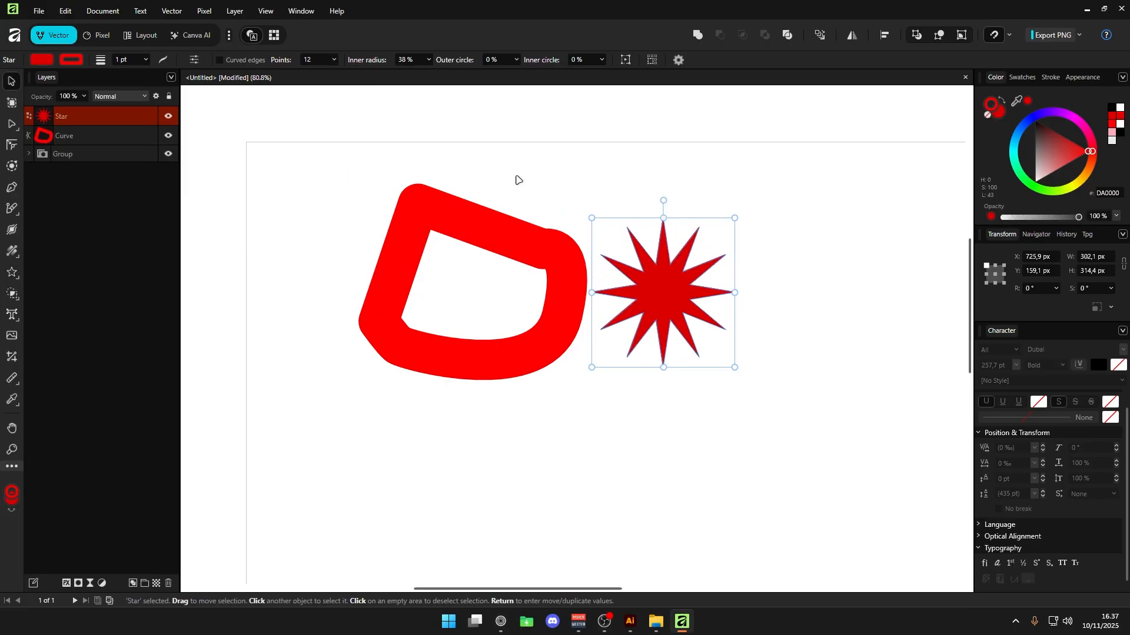
left_click_drag(517, 177, 719, 341)
key("Delete")
key("m")
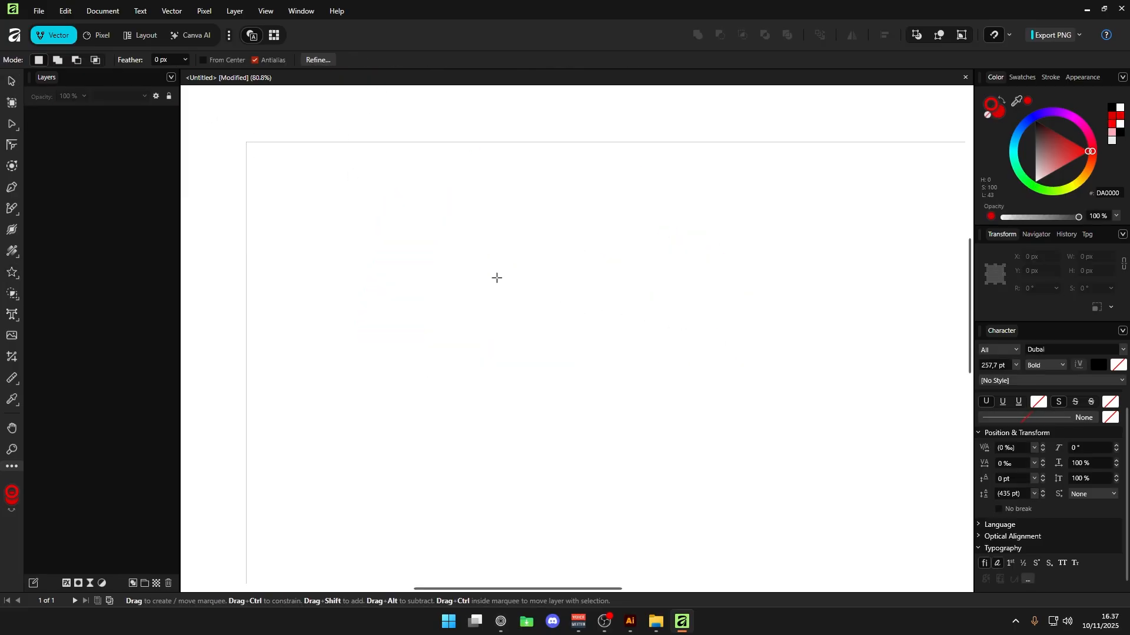
key("o")
left_click_drag(363, 218, 483, 306)
Draw a three-by-three grid of touching red rectangles, about 730 × 730 px overall.
key("m")
key("m")
left_click_drag(379, 223, 494, 337)
key("Right")
key("Right")
key("Right")
key("Up")
key("Up")
key("Down")
key("Down")
key("Left")
key("Left")
key("Left")
key("Up")
key("Right")
key("Up")
key("Right")
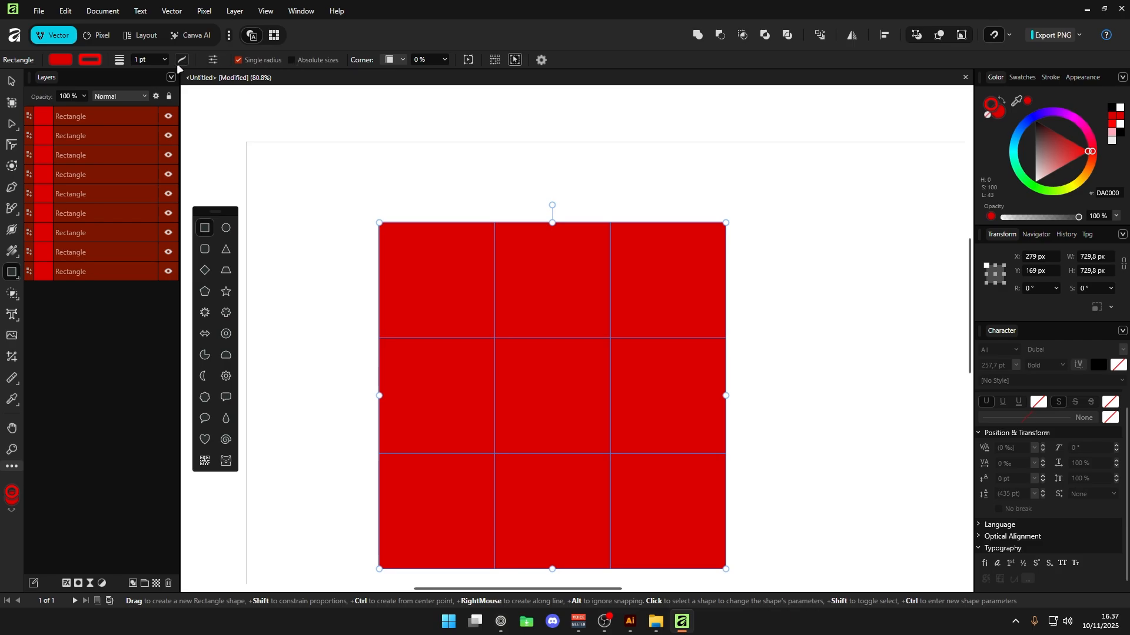
Try aligning the nine rectangles to their horizontal centre and undo the alignment.
left_click(213, 59)
left_click(880, 37)
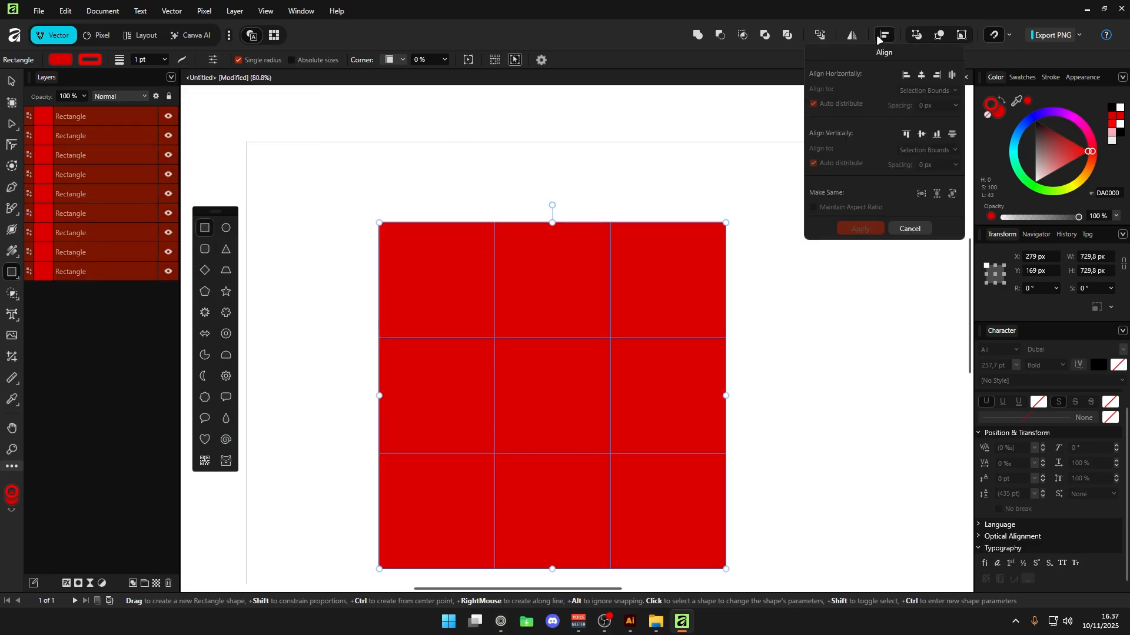
left_click(919, 75)
key("ctrl+z")
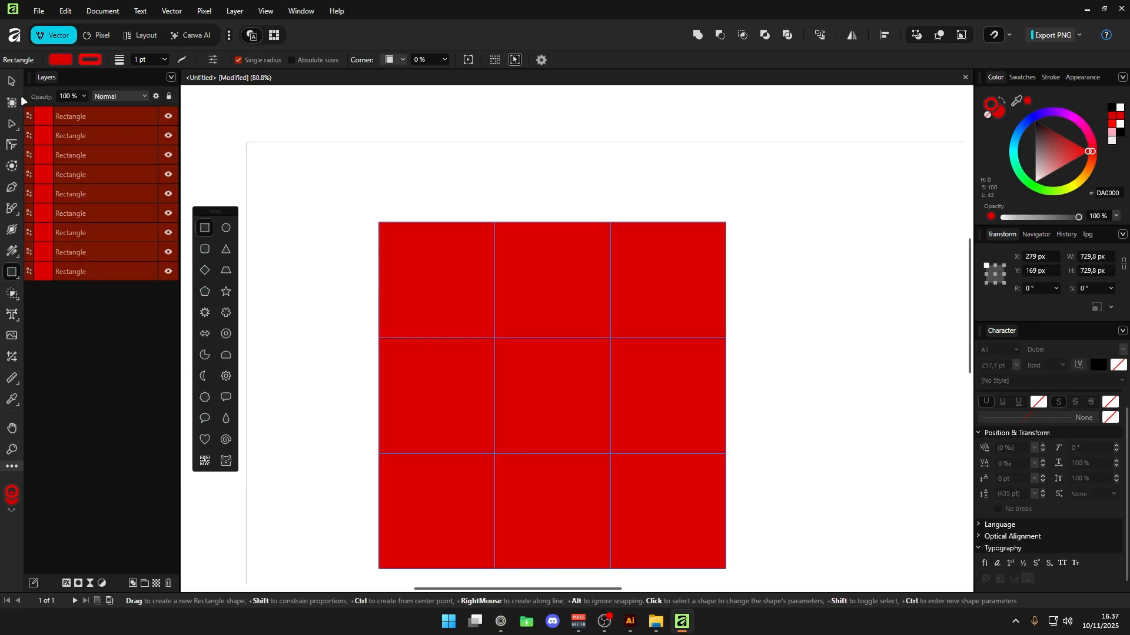
Distribute the nine rectangles horizontally with 10 px spacing instead of auto distribution, and delete them.
left_click(12, 82)
left_click(884, 38)
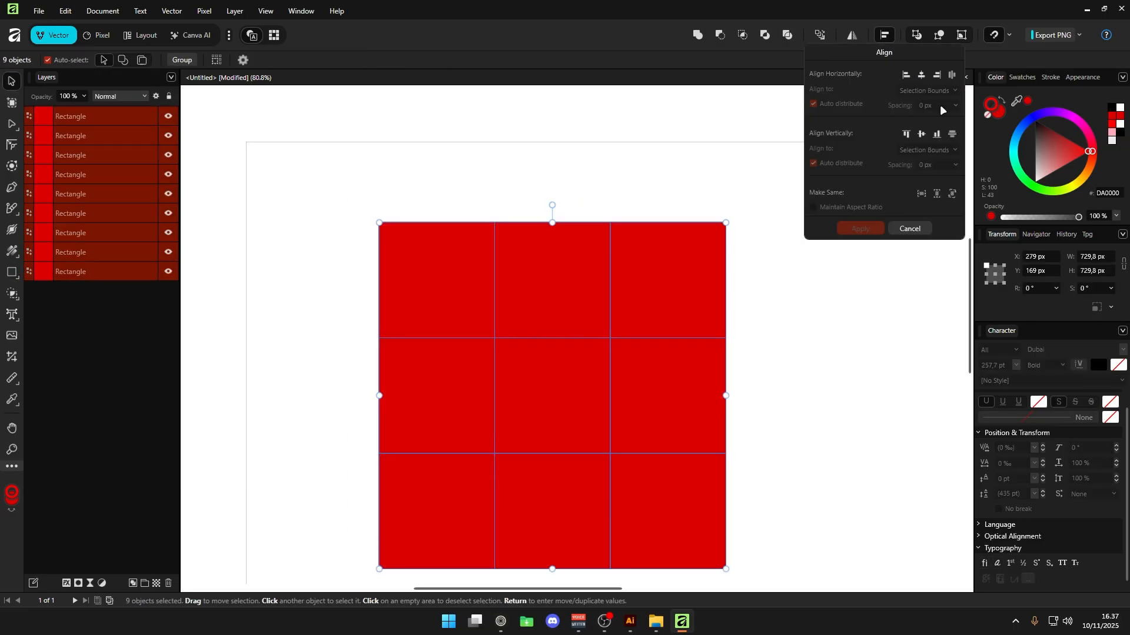
left_click(952, 75)
left_click(841, 103)
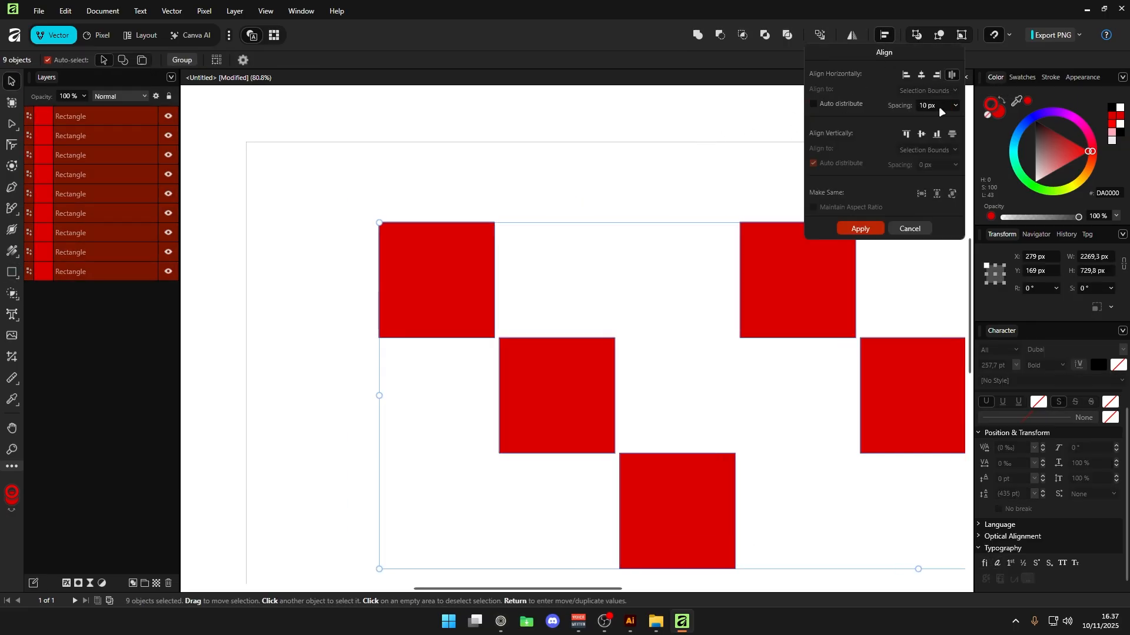
left_click(859, 229)
scroll(677, 265, "down", 4)
scroll(674, 243, "up", 3)
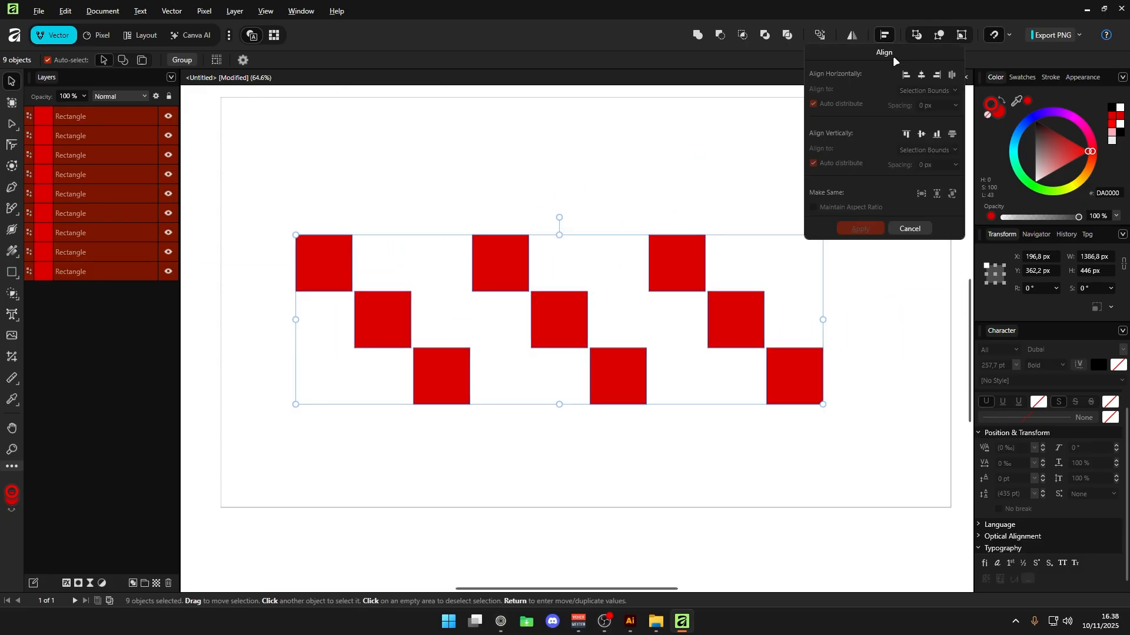
key("Delete")
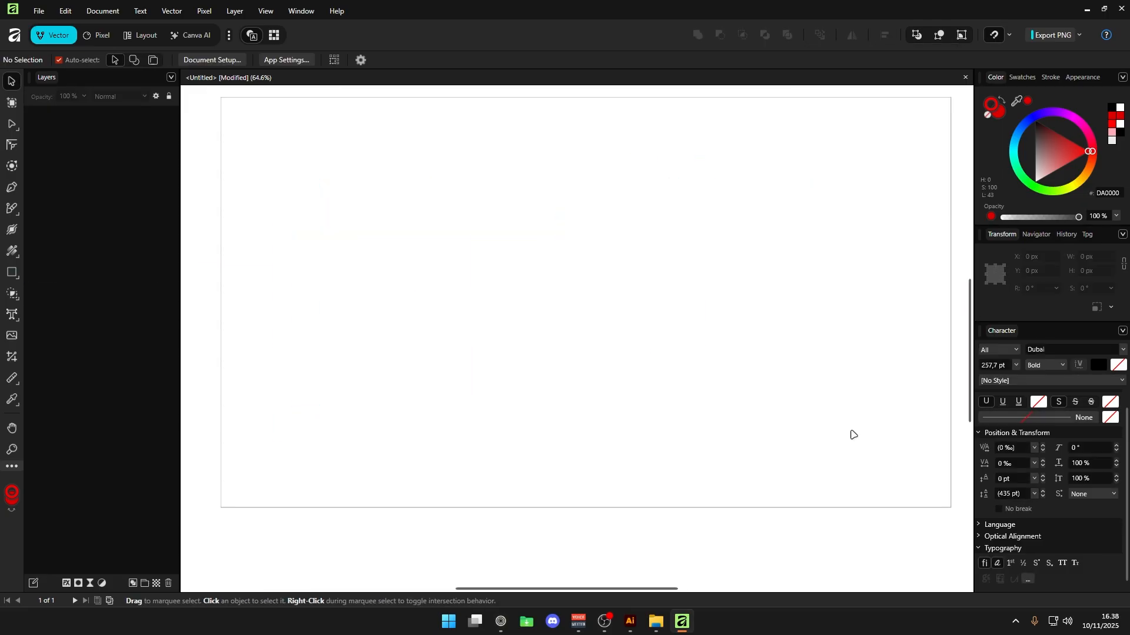
Draw a grid of four columns by three rows of rectangles, about 1003 × 752 px overall, and round their corners to 10%.
key("m")
key("m")
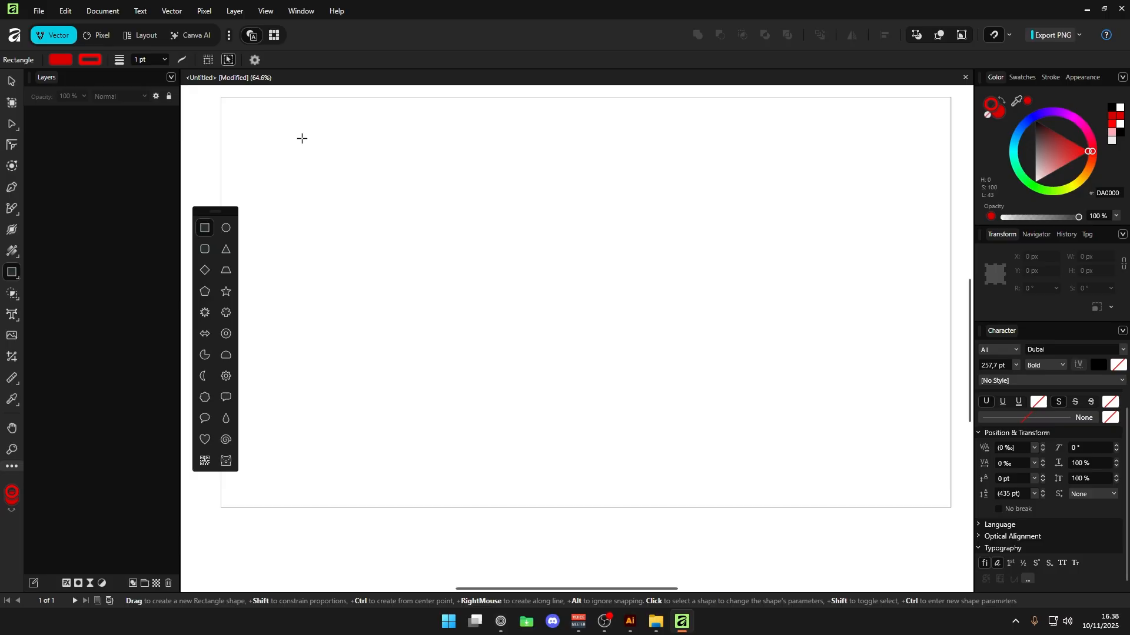
left_click_drag(301, 139, 403, 247)
key("Down")
key("Down")
key("Right")
key("Right")
key("Right")
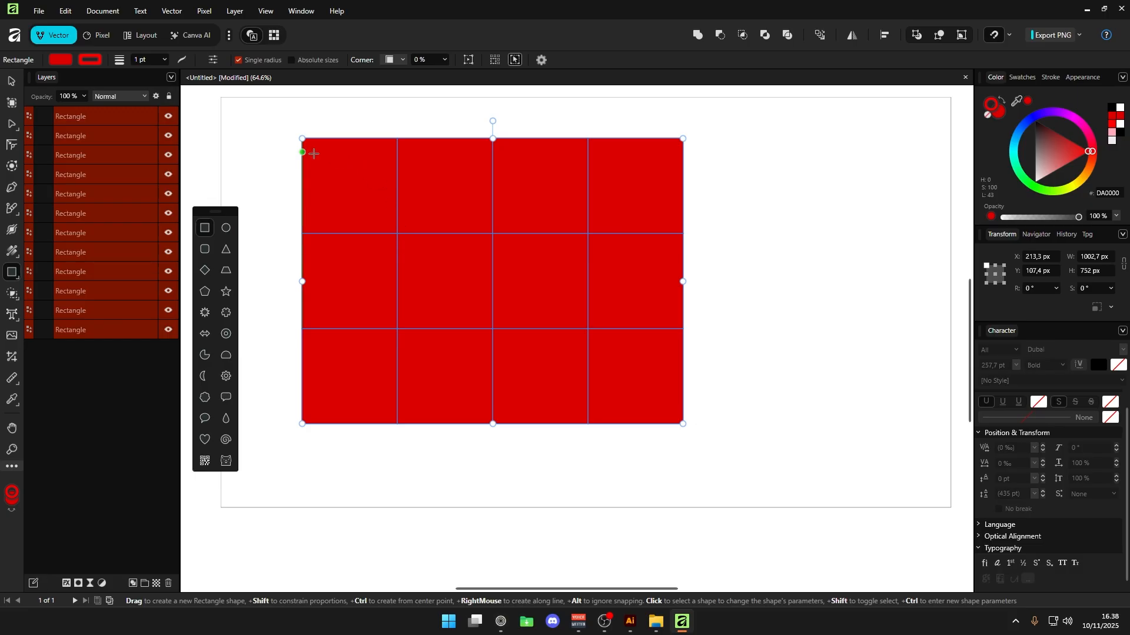
mouse_move(445, 59)
left_mouse_down()
mouse_move(487, 73)
mouse_move(454, 73)
left_mouse_up()
Try centring the twelve rounded rectangles horizontally and vertically, aligned to the spread.
left_click(884, 35)
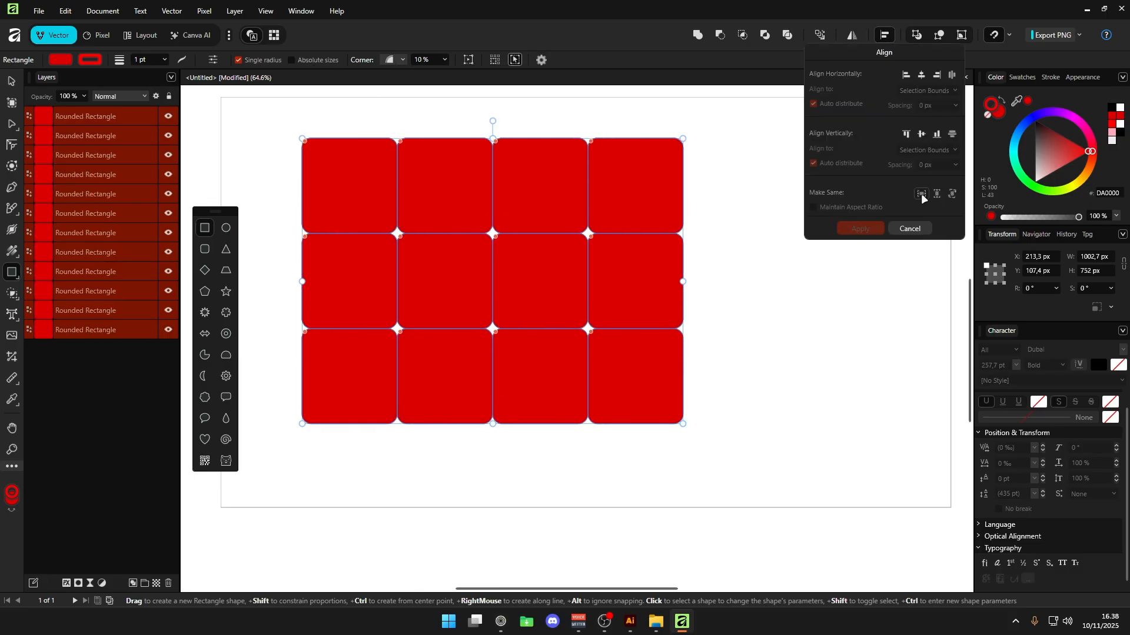
left_click(923, 135)
left_click(921, 75)
left_click(922, 150)
left_click(922, 175)
left_click(926, 91)
left_click(926, 116)
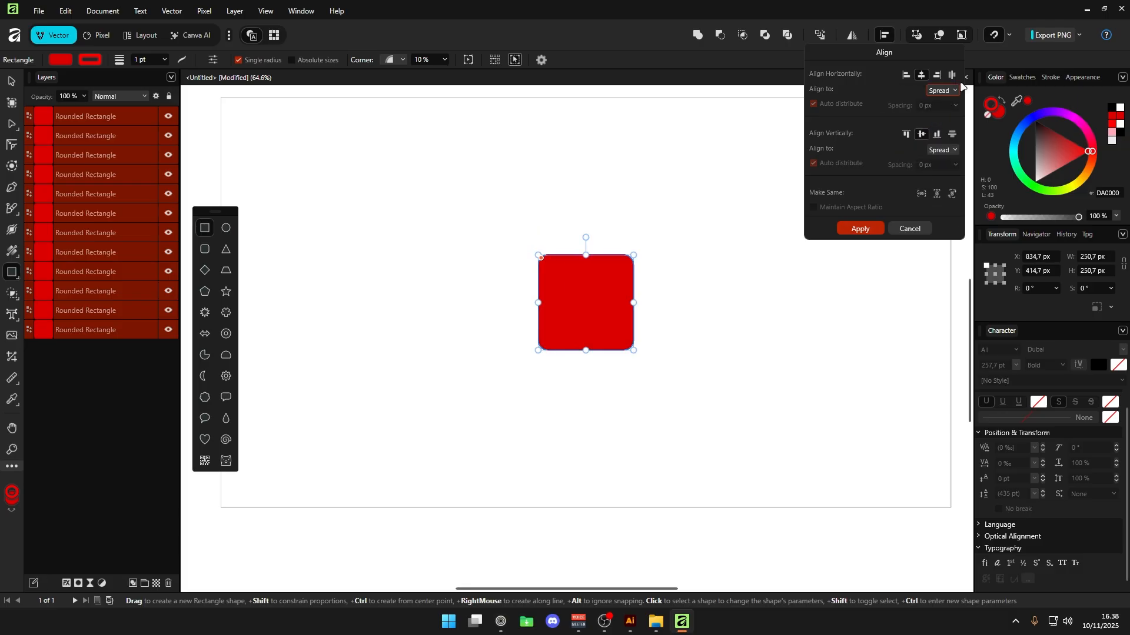
Try spacing the rounded rectangles both horizontally and vertically at 10 px with auto distribute turned off.
left_click(952, 75)
left_click(952, 134)
left_click(813, 163)
left_click(813, 103)
left_click(939, 106)
type("10")
left_click(939, 165)
type("10")
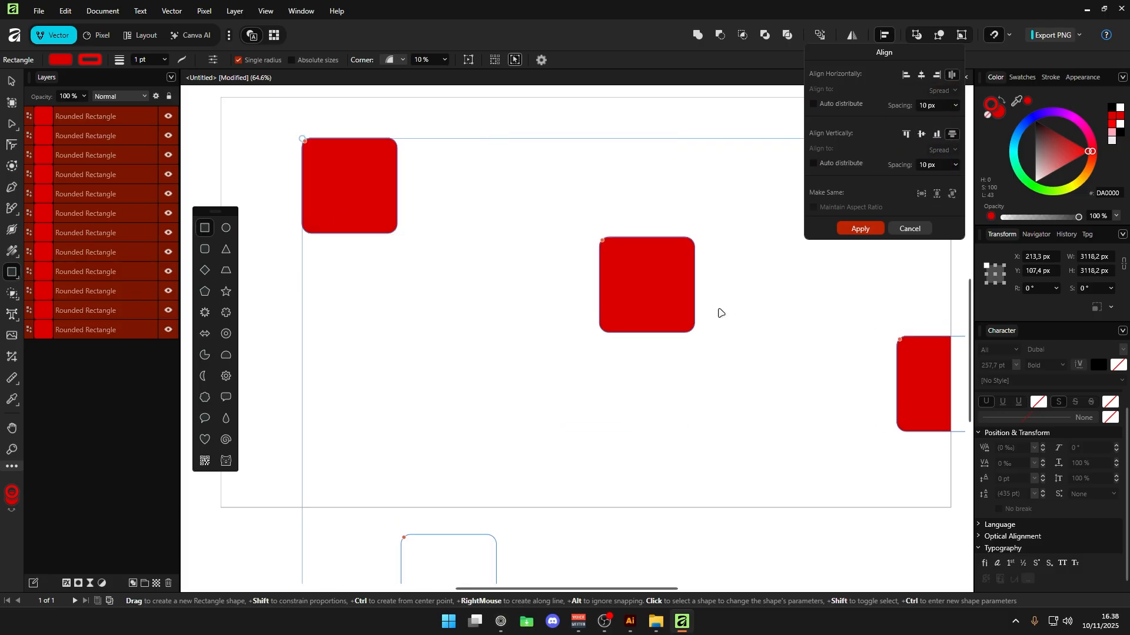
Try left, top, centre and spacing alignments on the rounded rectangles, and cancel the alignment.
scroll(734, 260, "down", 3)
left_click(921, 134)
left_click(921, 75)
left_click(906, 75)
left_click(906, 134)
left_click(921, 134)
left_click(922, 75)
left_click(906, 74)
left_click(952, 74)
left_click(951, 134)
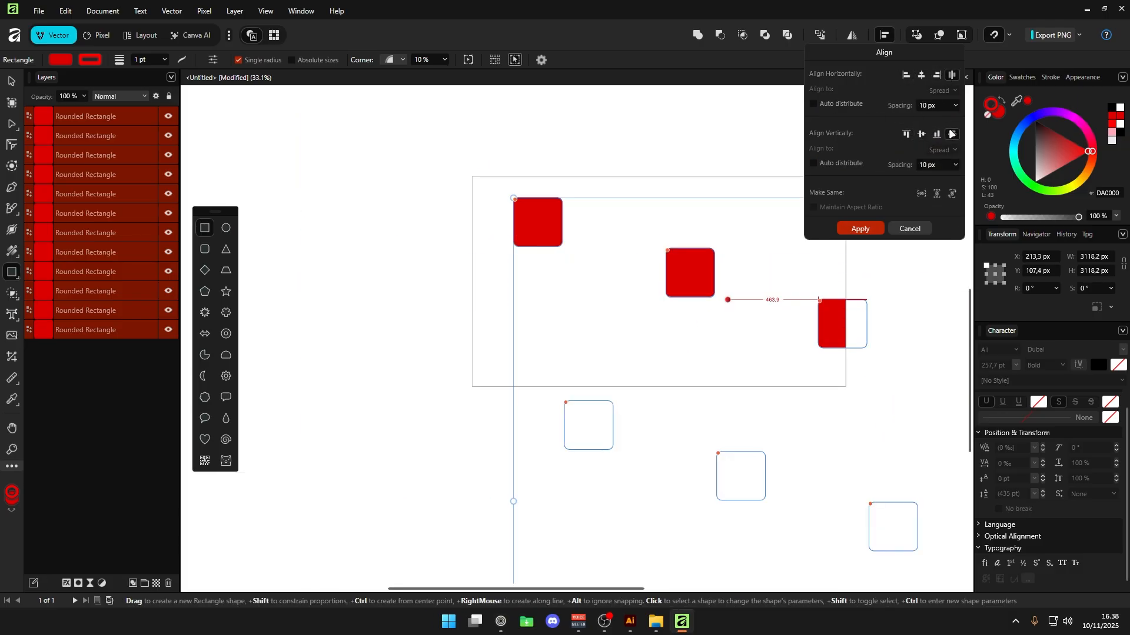
left_click(911, 230)
Deselect the rounded rectangles and draw a multi-row grid of rectangles covering the right part of the page.
scroll(643, 251, "up", 2)
key("v")
key("ctrl+d")
scroll(508, 217, "up", 1)
left_click_drag(578, 216, 449, 230)
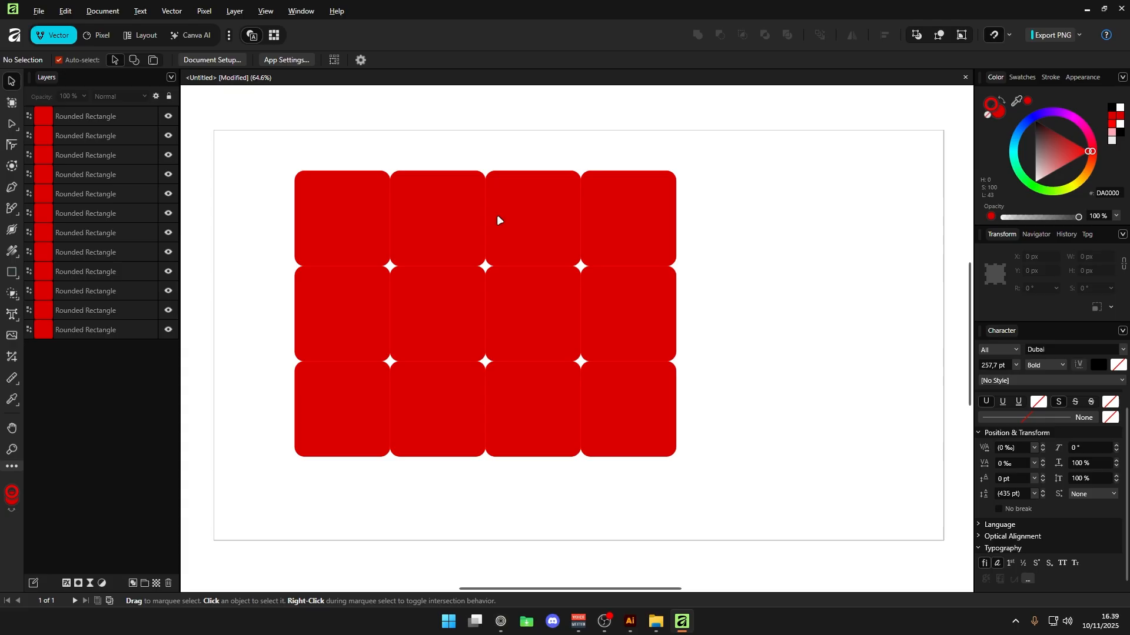
key("m")
left_click_drag(452, 130, 535, 204)
key("Right")
key("Right")
key("Right")
key("Up")
key("Up")
key("Up")
key("Up")
key("Right")
key("Up")
key("Right")
key("Right")
scroll(648, 247, "down", 3)
Select every rectangle in the document and delete them all.
key("a")
scroll(665, 255, "up", 1)
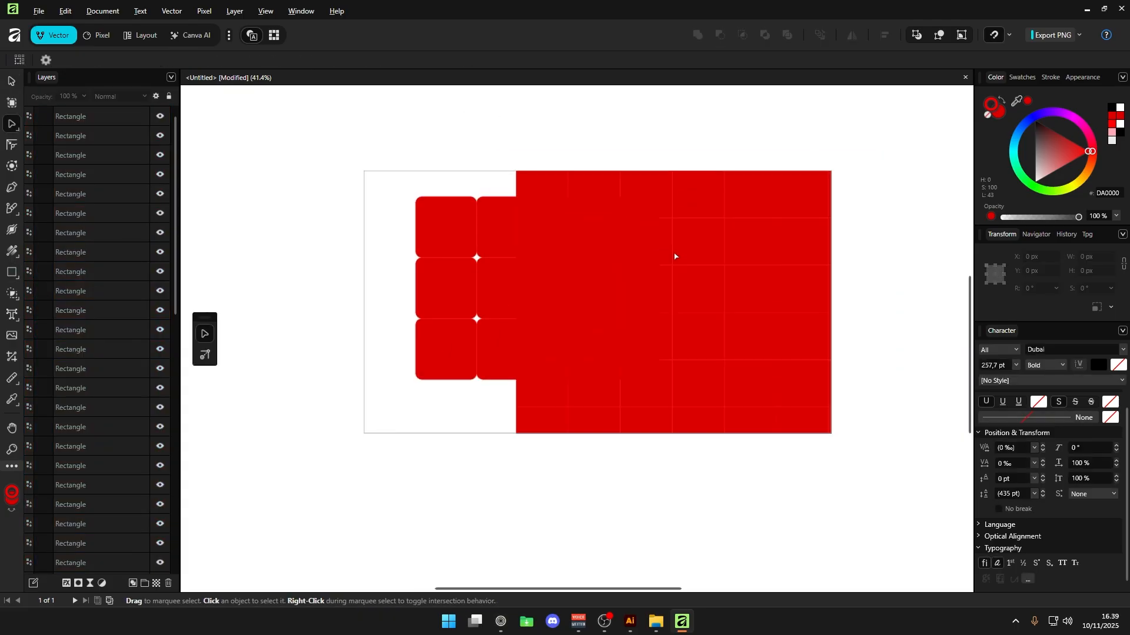
key("Delete")
Draw a single red rectangle about 447 × 377 px near the middle of the page.
key("v")
scroll(525, 257, "up", 1)
key("m")
left_click_drag(472, 219, 589, 314)
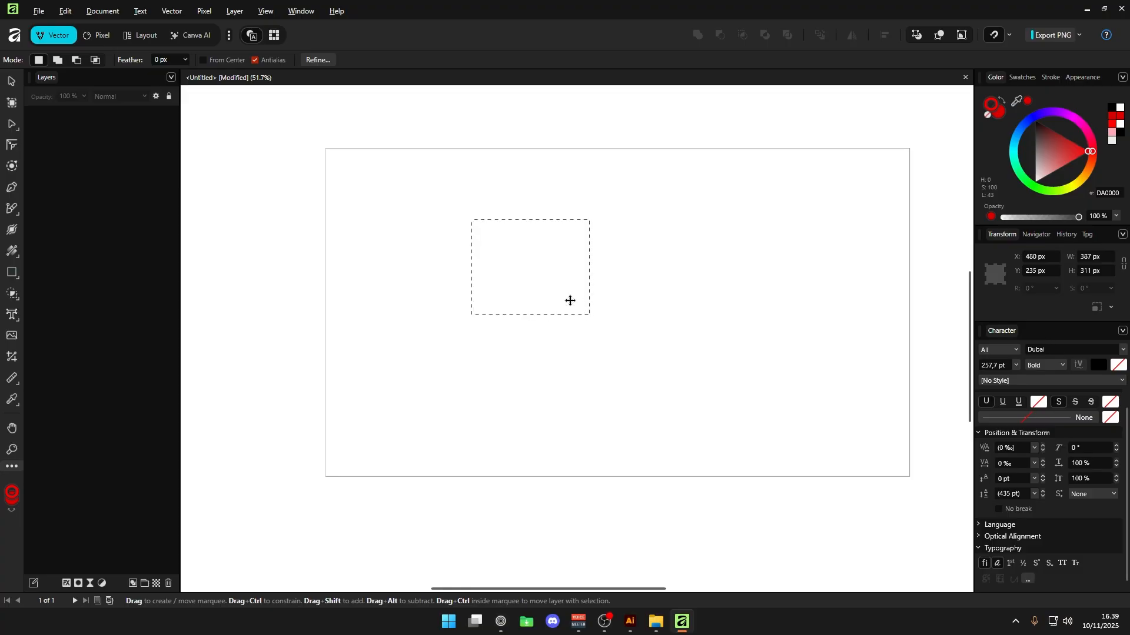
key("o")
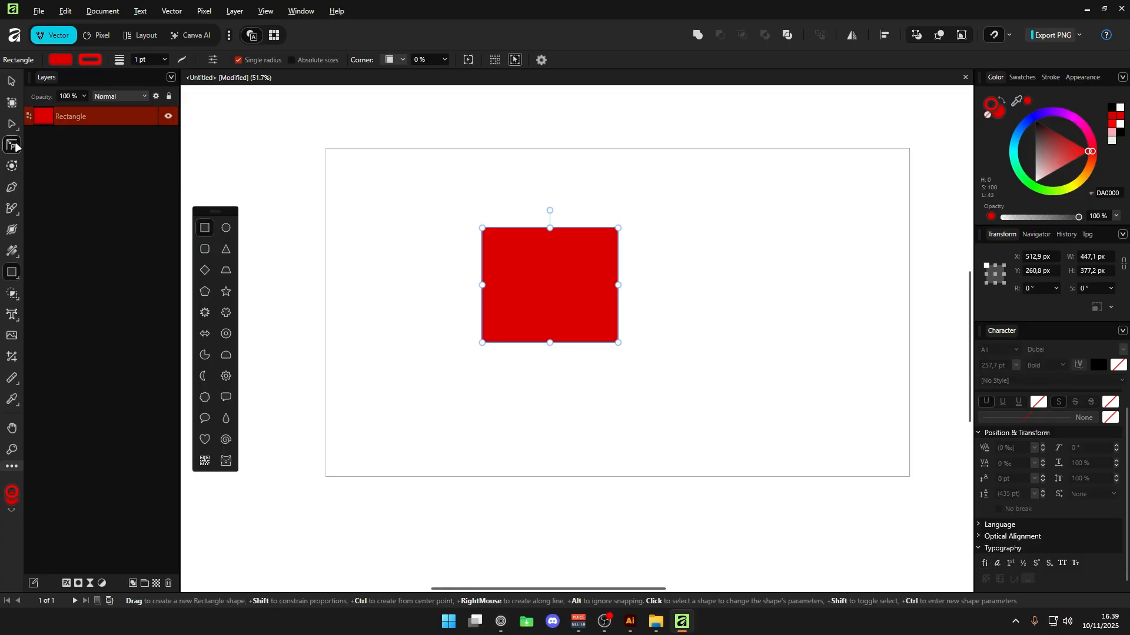
Try rounding the rectangle's upper-left corner with the Corner tool and undo it.
left_click(16, 146)
scroll(501, 239, "up", 1)
left_click_drag(477, 226, 500, 247)
left_click(11, 124)
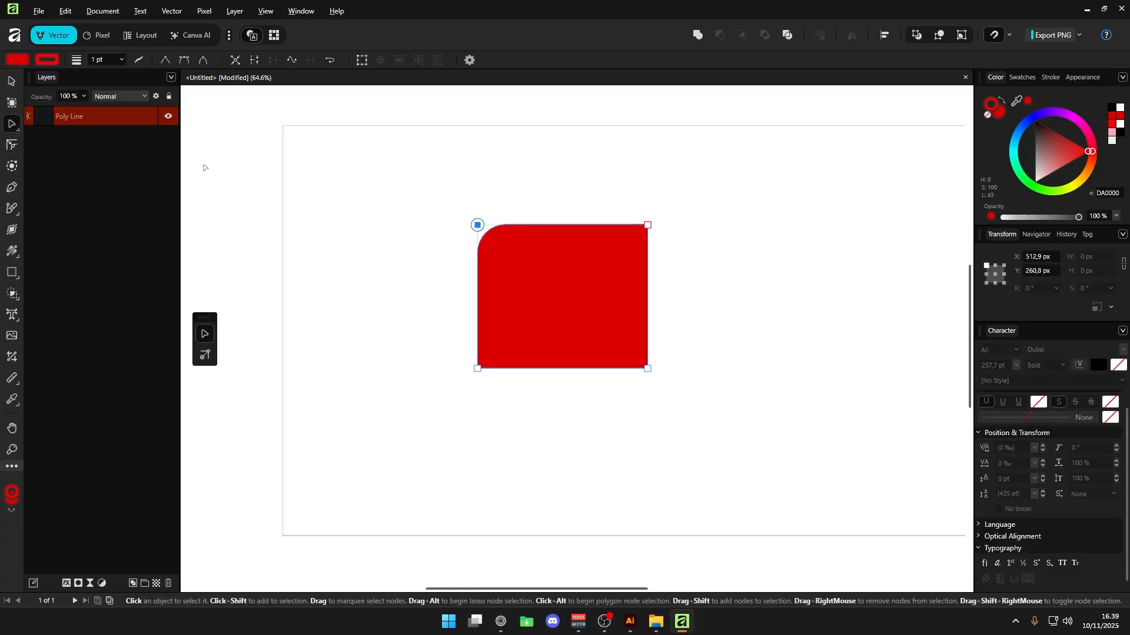
key("ctrl+z")
Enlarge the rectangle with the Point Transform tool about a transform origin placed outside its left edge.
left_click_drag(12, 130, 71, 136)
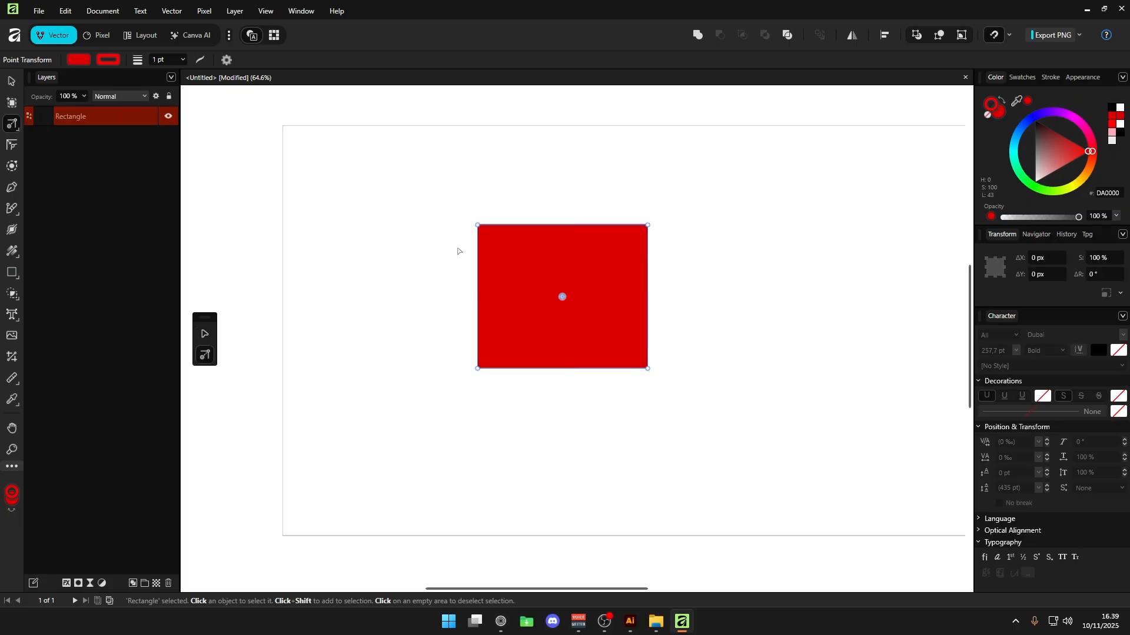
mouse_move(478, 225)
left_mouse_down()
mouse_move(568, 257)
mouse_move(479, 227)
left_mouse_up()
left_click_drag(562, 297, 445, 277)
mouse_move(477, 226)
left_mouse_down()
mouse_move(471, 212)
mouse_move(522, 222)
mouse_move(484, 196)
mouse_move(490, 211)
left_mouse_up()
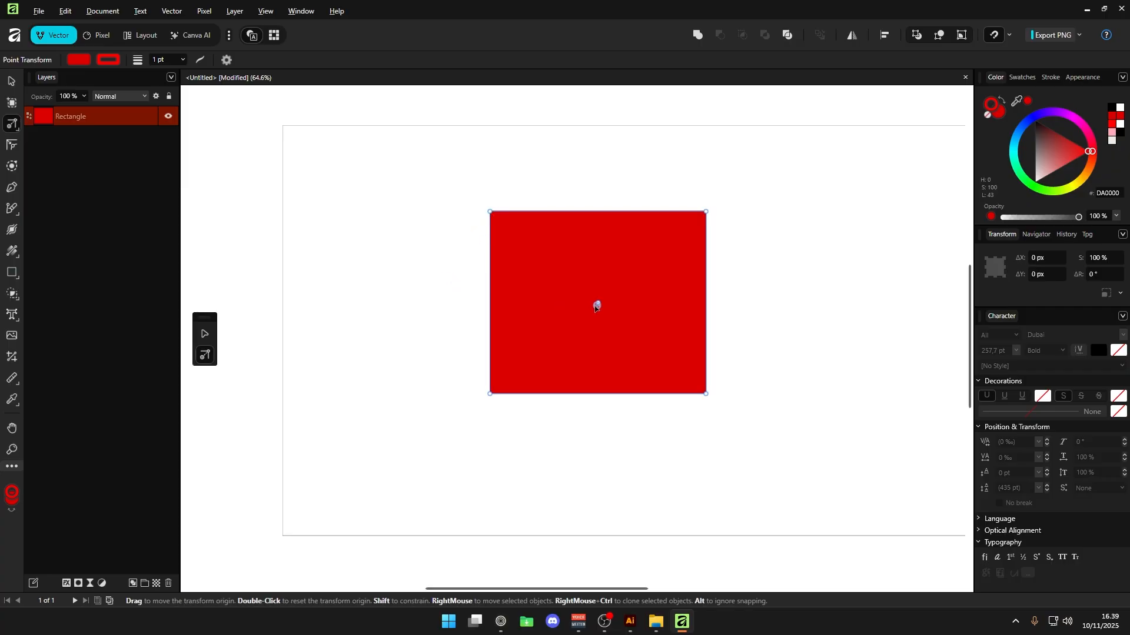
left_click_drag(440, 288, 440, 284)
mouse_move(598, 303)
left_mouse_down()
mouse_move(592, 207)
mouse_move(610, 305)
left_mouse_up()
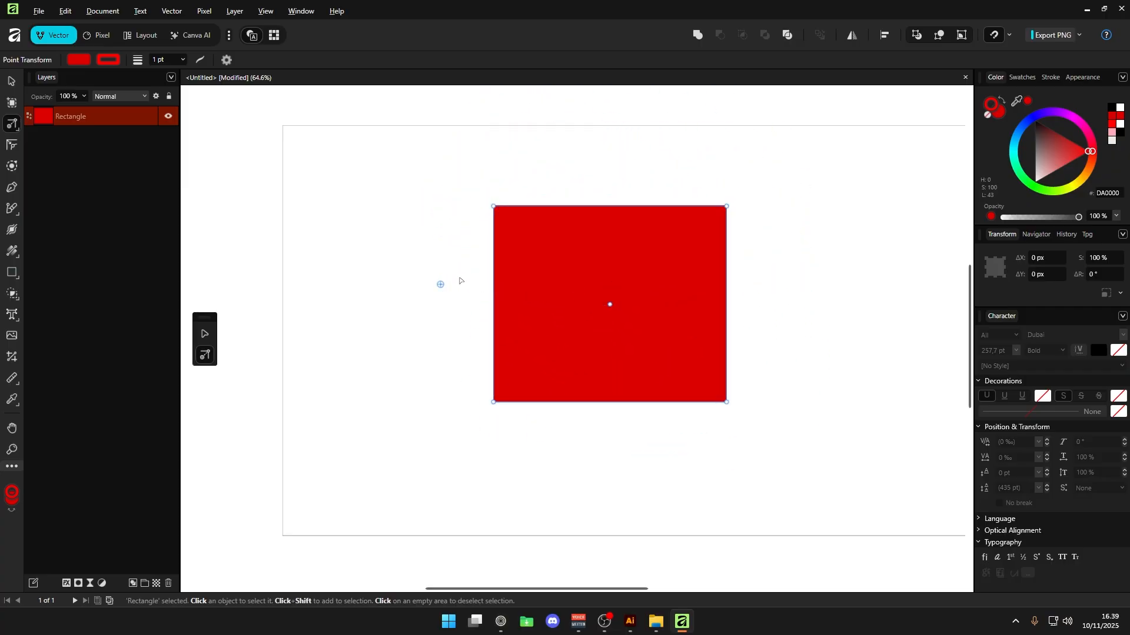
Place the transform origin on the rectangle's upper-right corner and scale the rectangle to about 694 × 585 px.
left_click_drag(440, 285, 489, 219)
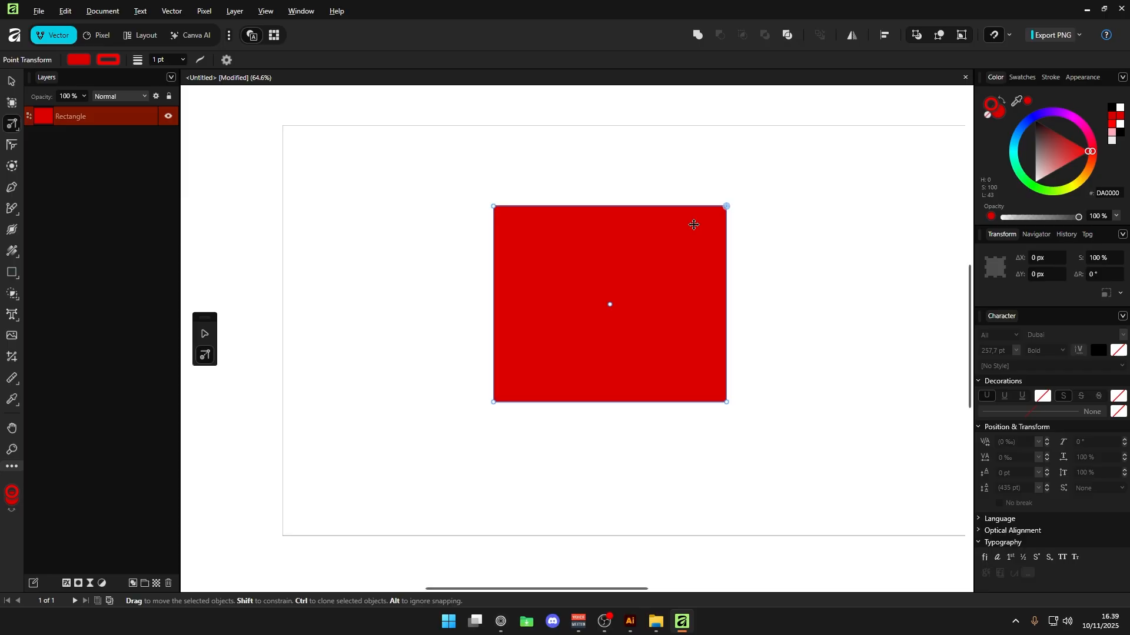
left_click_drag(615, 303, 560, 271)
left_click_drag(558, 330, 585, 308)
Try moving the rectangle upward twice with the Point Transform tool, undoing each move.
left_click_drag(581, 255, 665, 187)
key("ctrl+z")
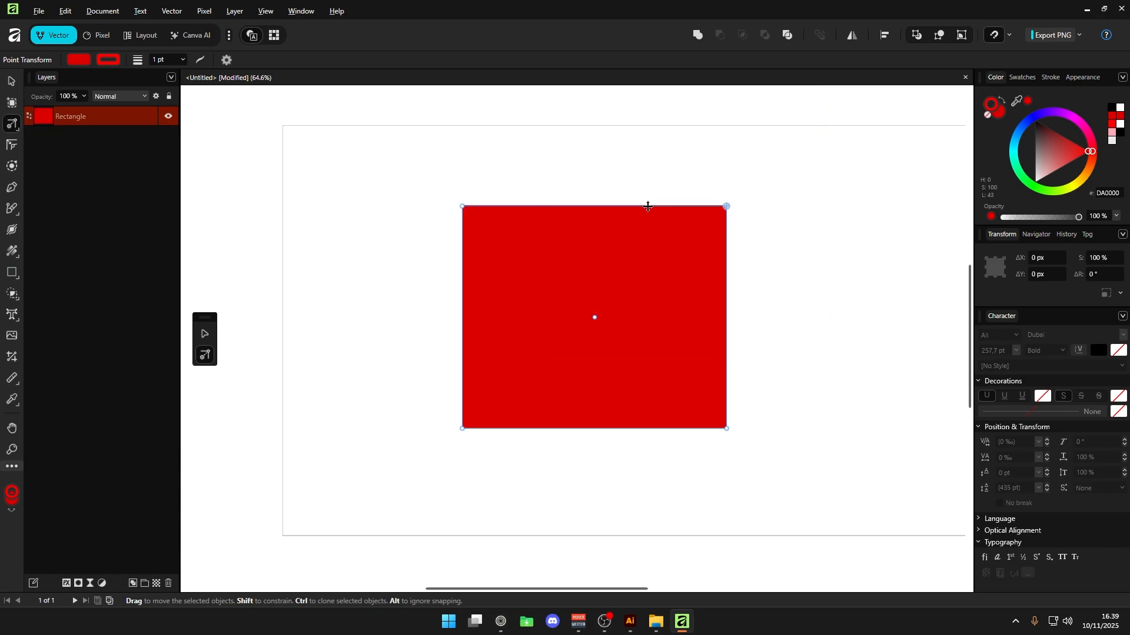
left_click_drag(625, 263, 658, 121)
key("ctrl+z")
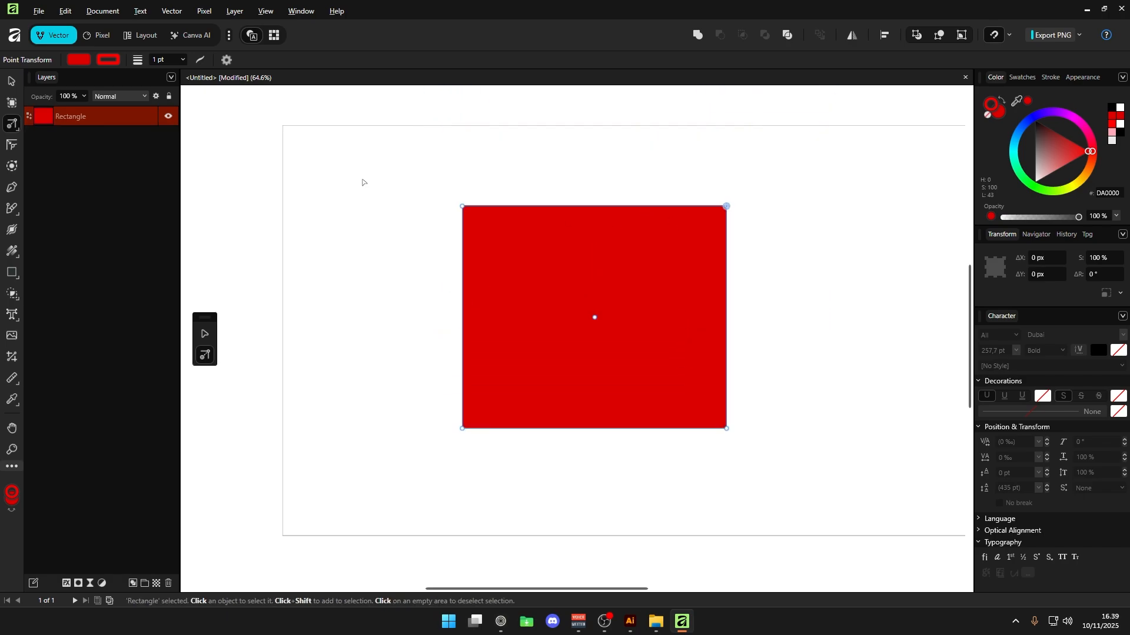
Show the Contour tool on the enlarged red rectangle and delete the rectangle from the page.
key("o")
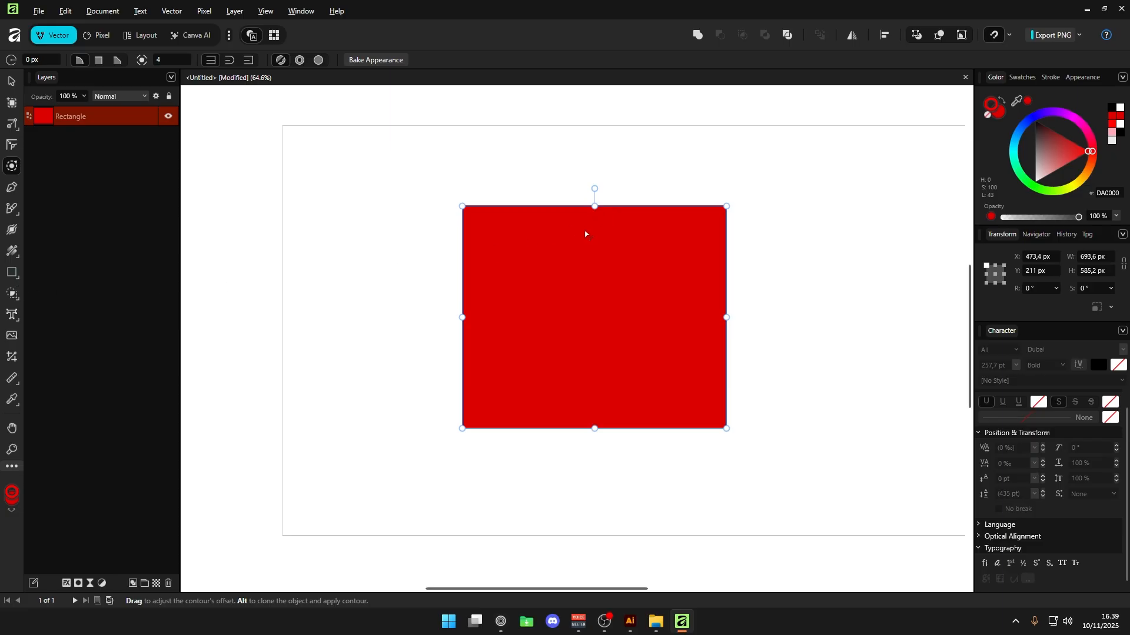
left_click(16, 81)
left_click_drag(756, 339, 646, 352)
left_click_drag(655, 240, 627, 279)
key("Delete")
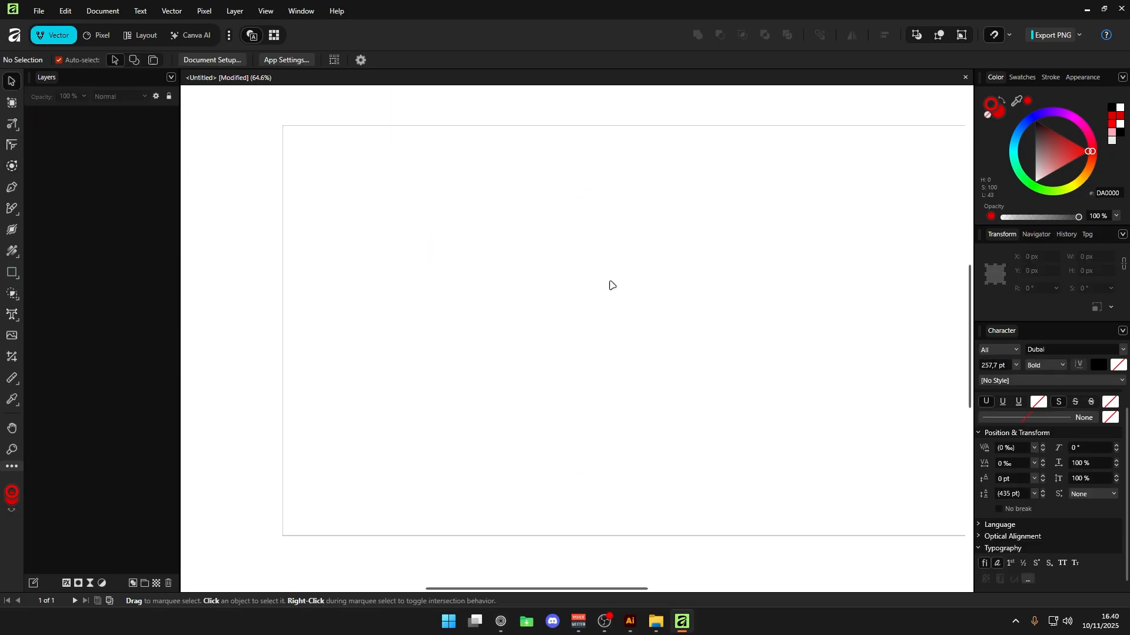
Draw a red square about 228 px wide and place it at about X 981, Y 597 px.
key("m")
key("m")
left_click_drag(450, 206, 735, 407)
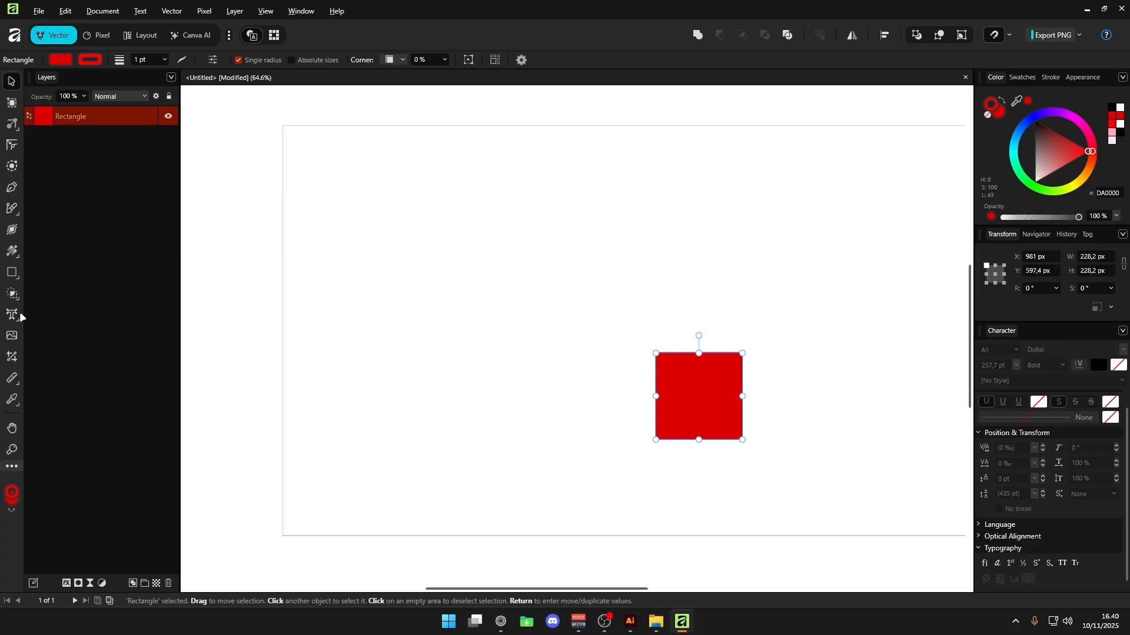
Examine the vector, text and shape tools and tool groups offered for customising the toolbox.
left_click(12, 468)
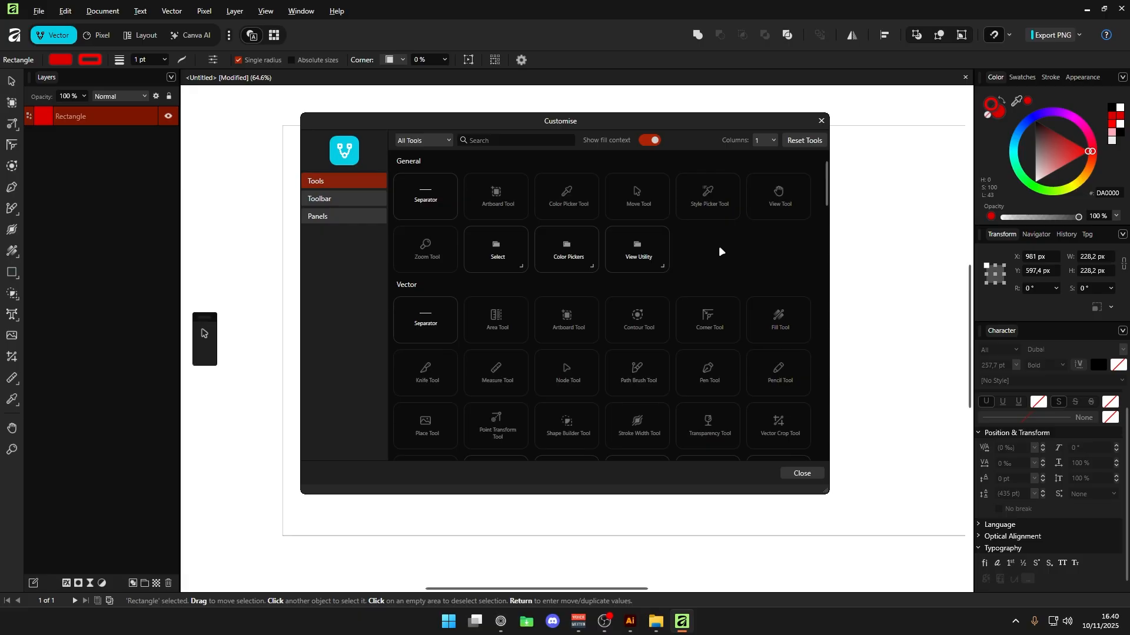
scroll(716, 250, "down", 2)
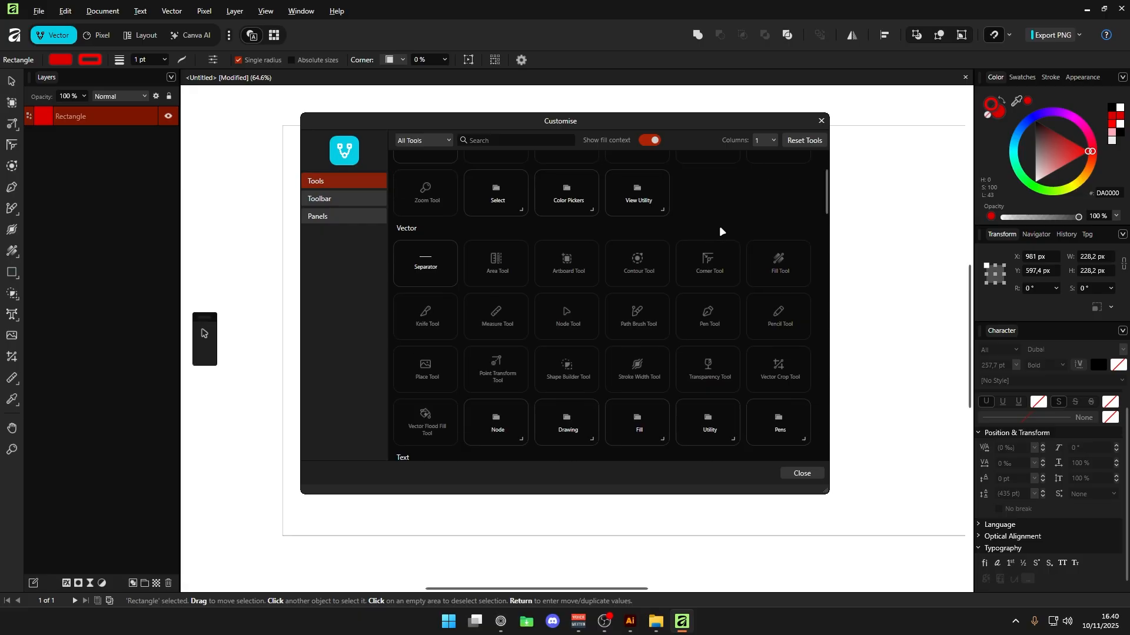
scroll(667, 260, "down", 1)
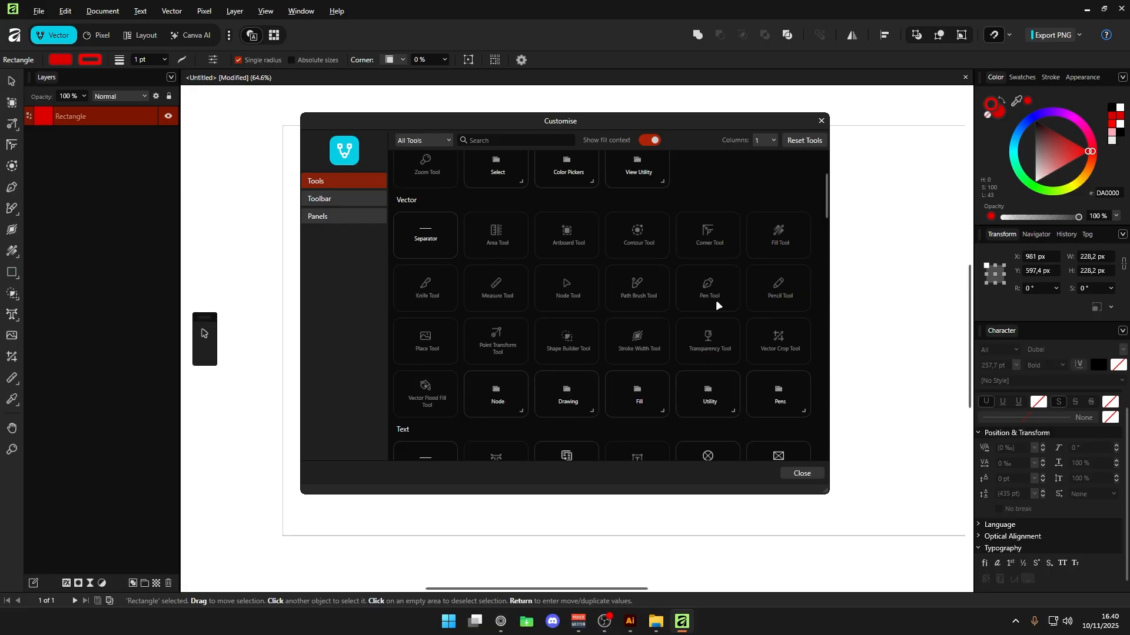
scroll(716, 305, "down", 3)
left_click(510, 318)
scroll(555, 334, "down", 1)
left_click(576, 288)
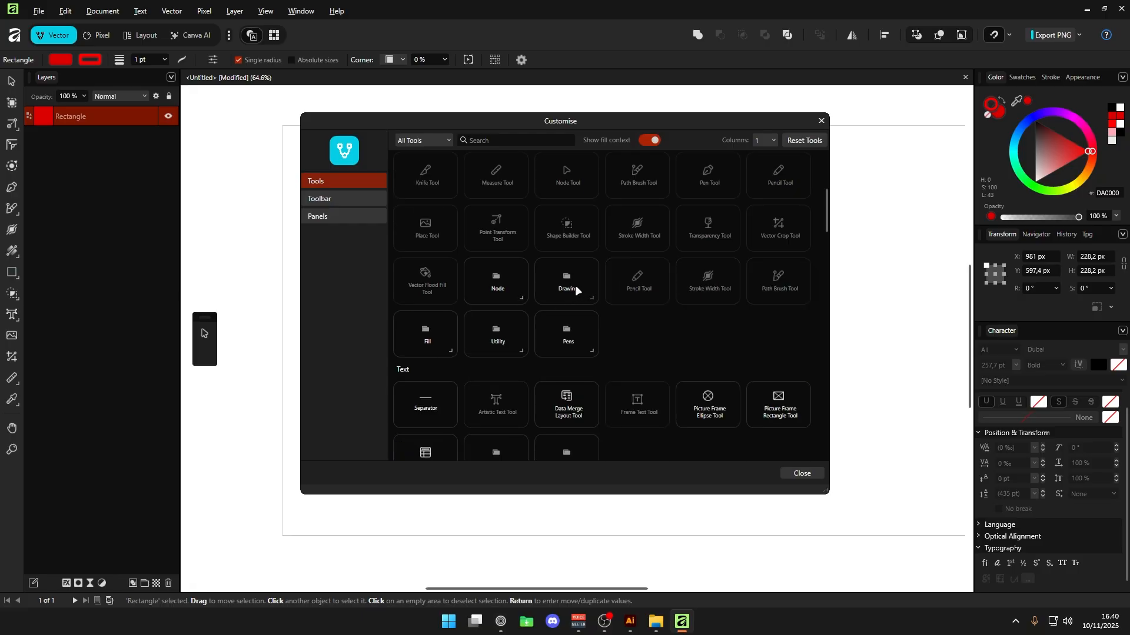
scroll(644, 308, "down", 1)
scroll(645, 312, "up", 3)
scroll(647, 332, "down", 4)
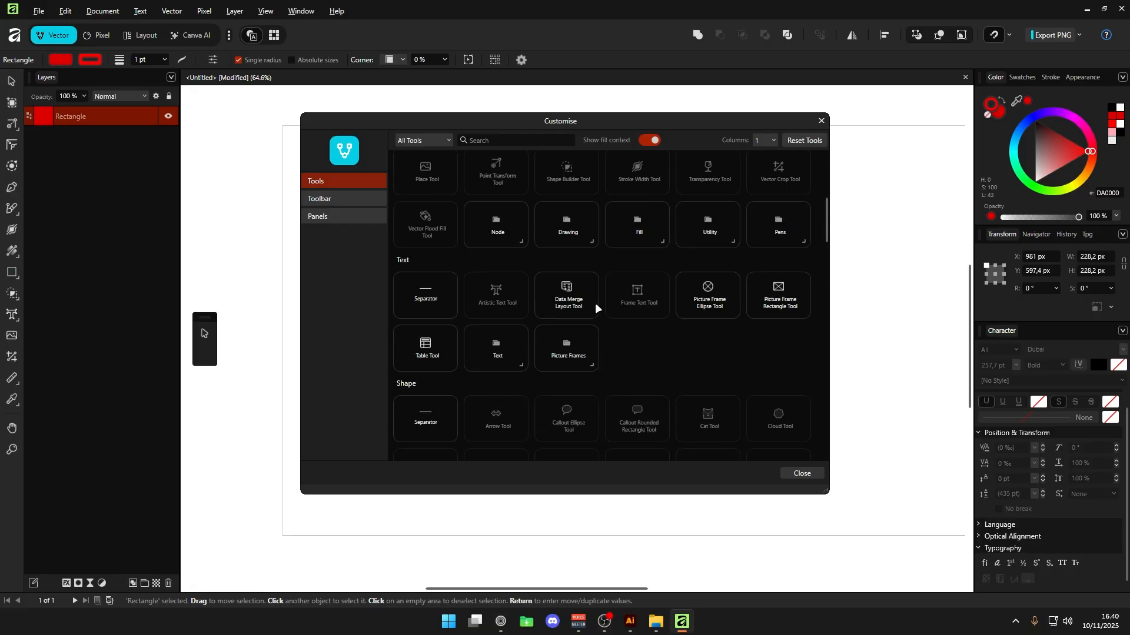
scroll(453, 329, "down", 5)
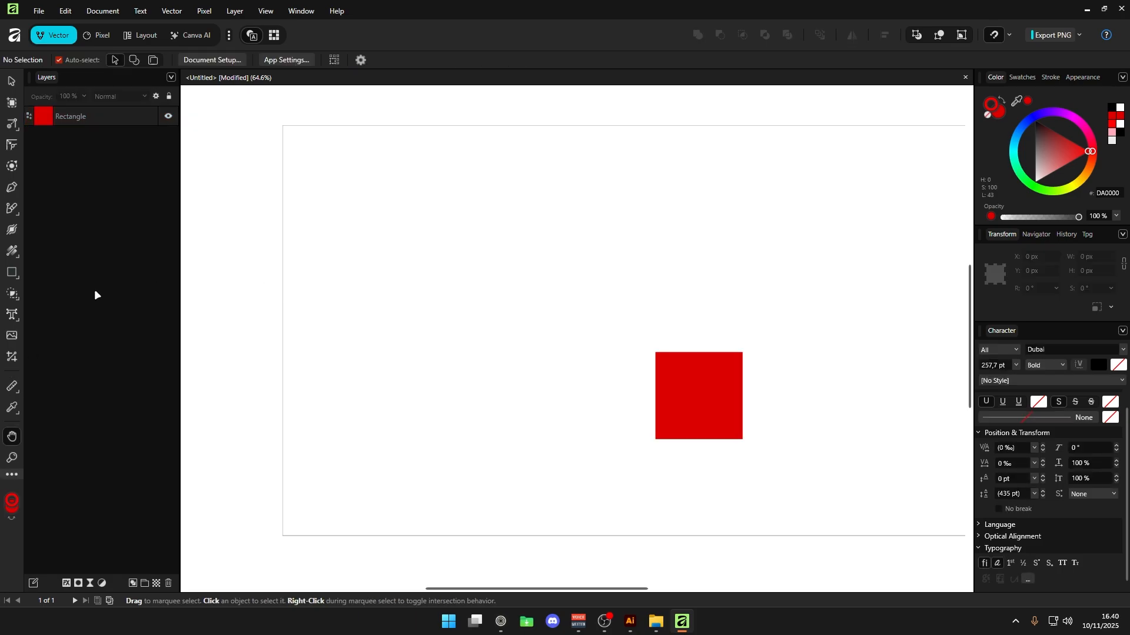
key("ctrl+a")
left_click(12, 474)
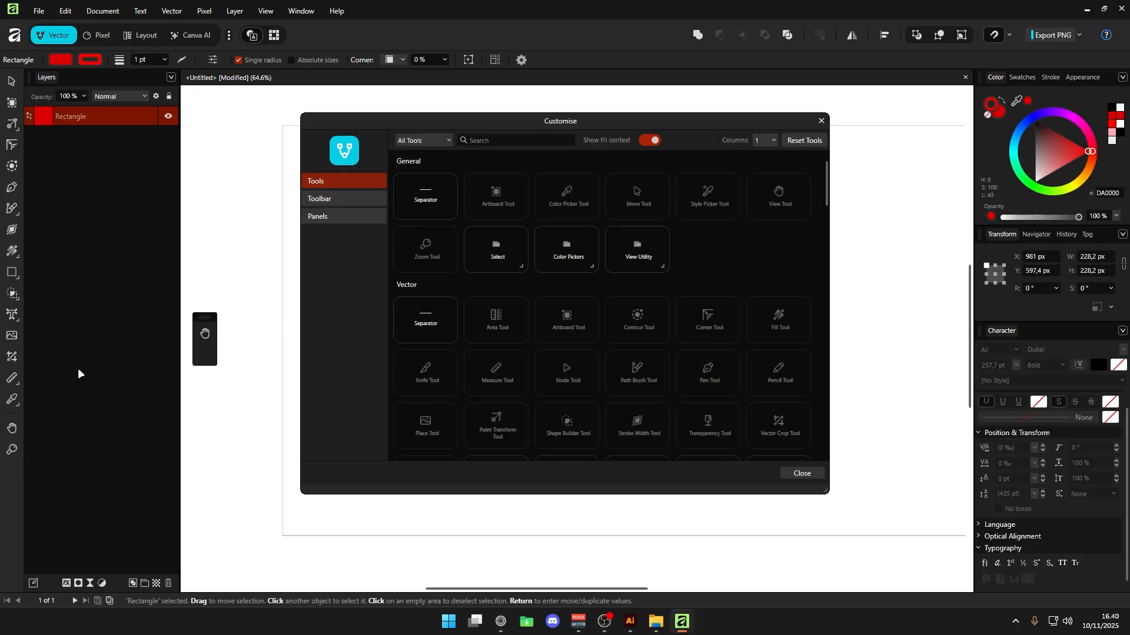
scroll(688, 291, "down", 2)
mouse_move(826, 194)
left_mouse_down()
mouse_move(824, 371)
mouse_move(848, 197)
mouse_move(817, 421)
mouse_move(827, 325)
mouse_move(827, 369)
mouse_move(855, 245)
left_mouse_up()
mouse_move(548, 284)
left_mouse_down()
mouse_move(692, 400)
mouse_move(588, 289)
left_mouse_up()
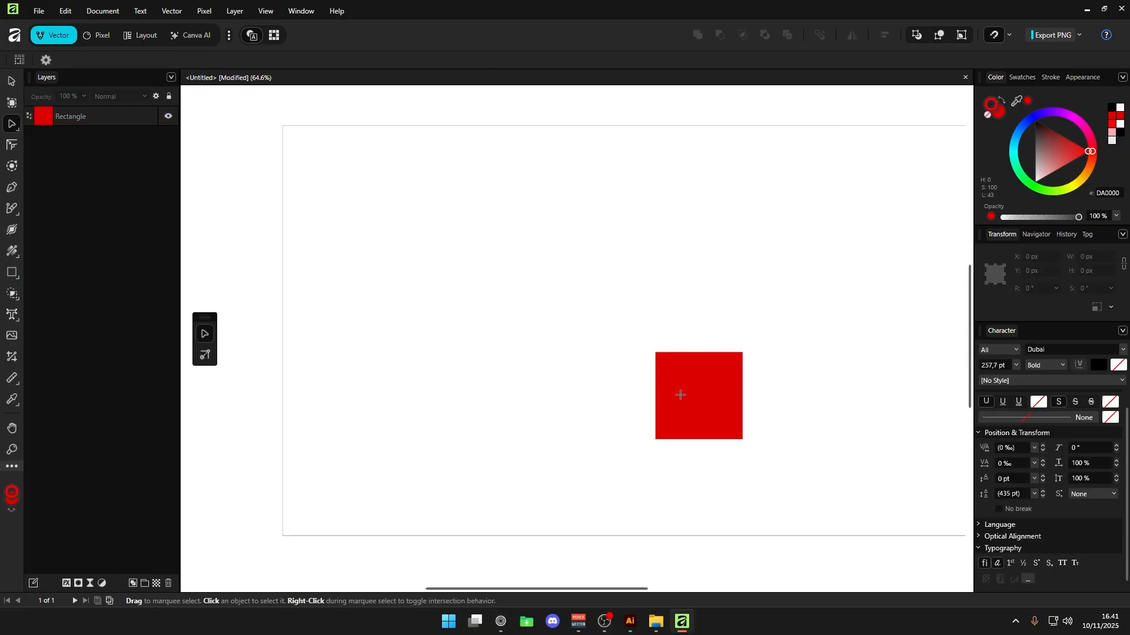
Move the red square to about X 732, Y 356 px and select it with the Point Transform tool.
key("m")
key("v")
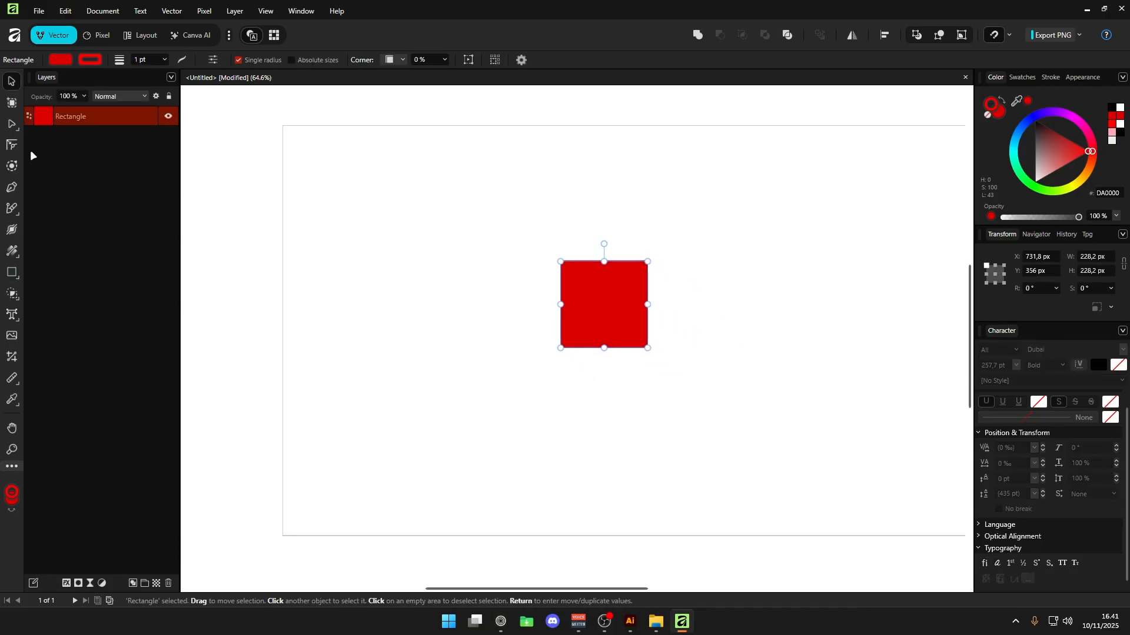
key("f")
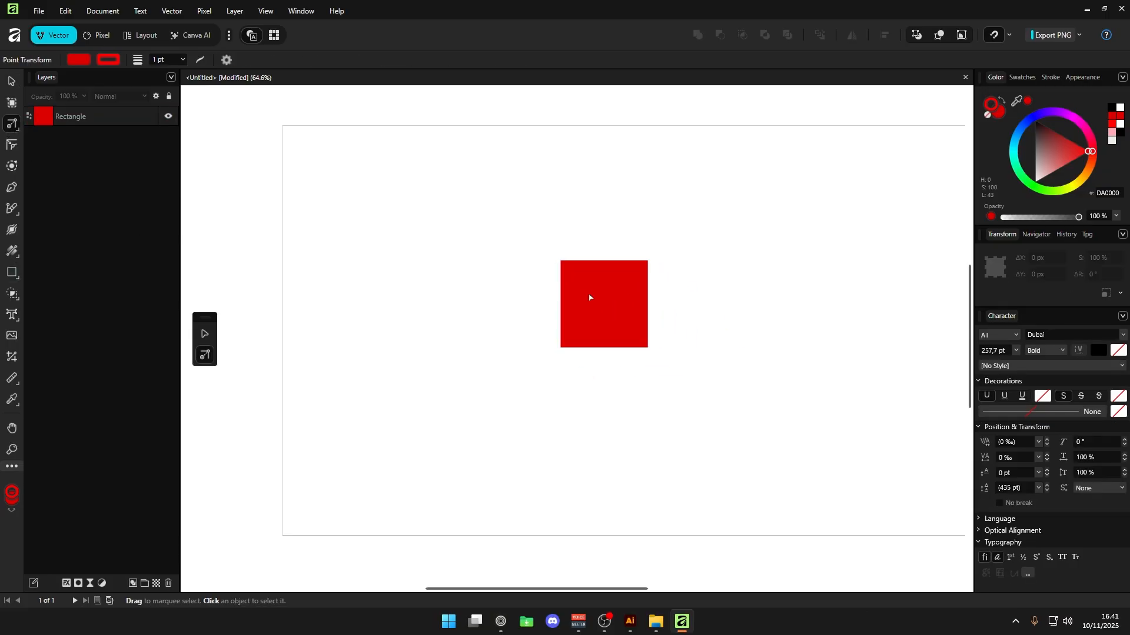
left_click(588, 297)
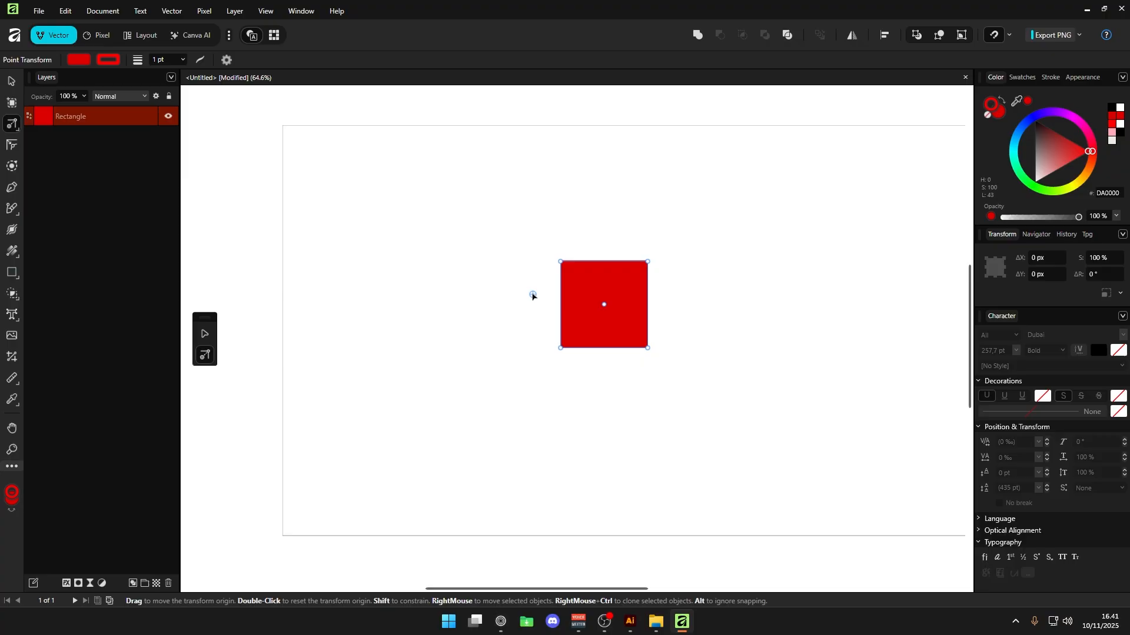
Try moving the square diagonally up and to the left with the Point Transform tool, undoing each move.
mouse_move(614, 289)
left_mouse_down()
mouse_move(574, 248)
mouse_move(586, 278)
mouse_move(506, 203)
left_mouse_up()
key("ctrl+z")
key("ctrl+z")
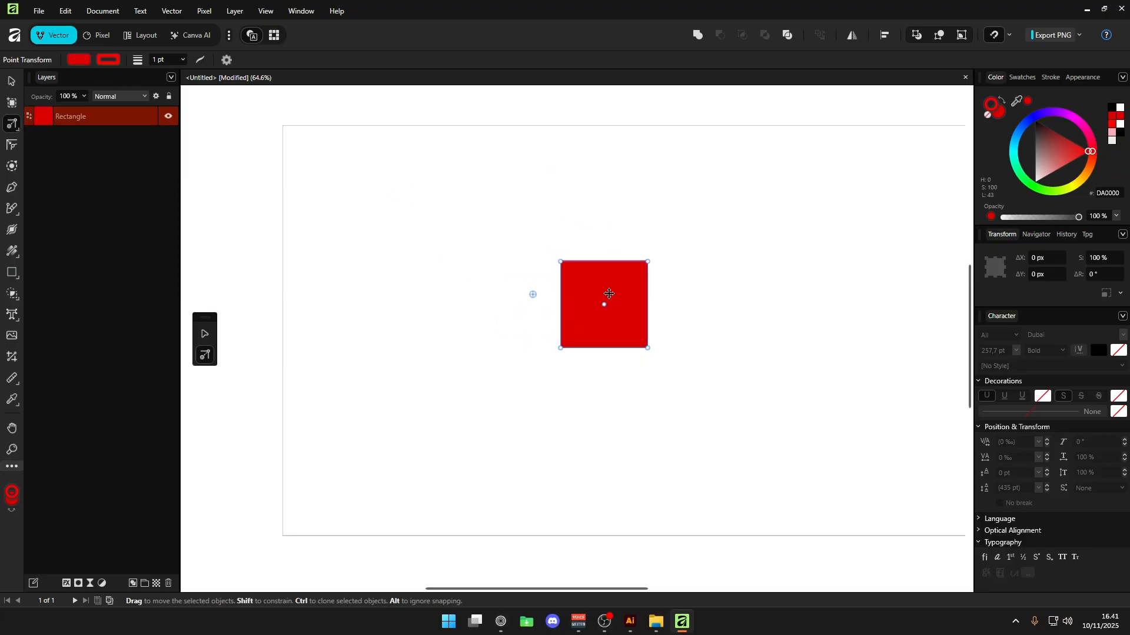
left_click_drag(609, 293, 506, 192)
key("ctrl+z")
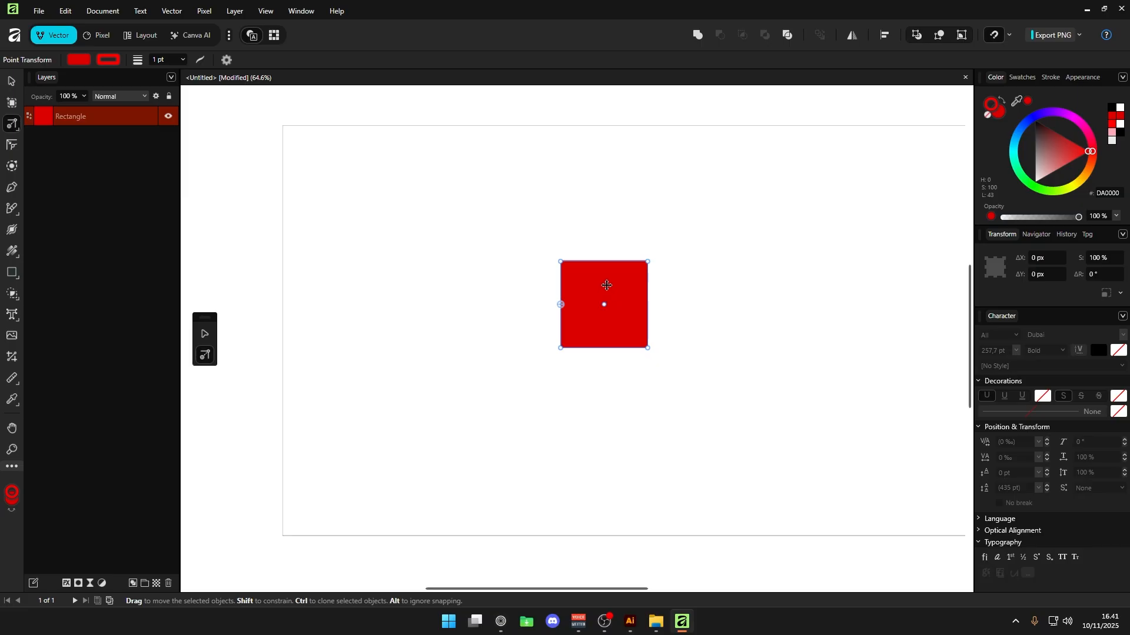
Clone the square diagonally up and to the left, undo the copy, and shift the transform origin off the left edge.
mouse_move(606, 286)
left_mouse_down()
mouse_move(551, 227)
mouse_move(453, 267)
mouse_move(538, 228)
left_mouse_up()
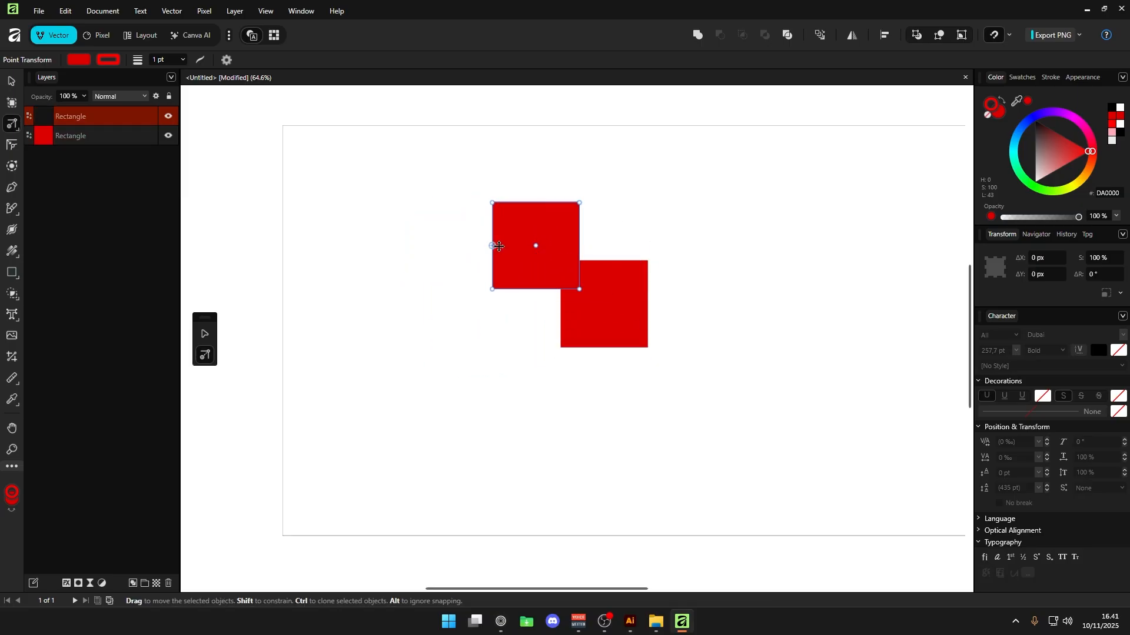
key("ctrl+z")
mouse_move(560, 305)
left_mouse_down()
mouse_move(612, 266)
mouse_move(485, 227)
mouse_move(611, 284)
mouse_move(509, 372)
mouse_move(609, 223)
mouse_move(486, 383)
mouse_move(662, 280)
mouse_move(608, 250)
mouse_move(619, 282)
mouse_move(626, 255)
mouse_move(622, 275)
left_mouse_up()
Switch to Illustrator and draw a teal circle about 284 px wide in the empty area of Artboard 2.
key("alt+Tab")
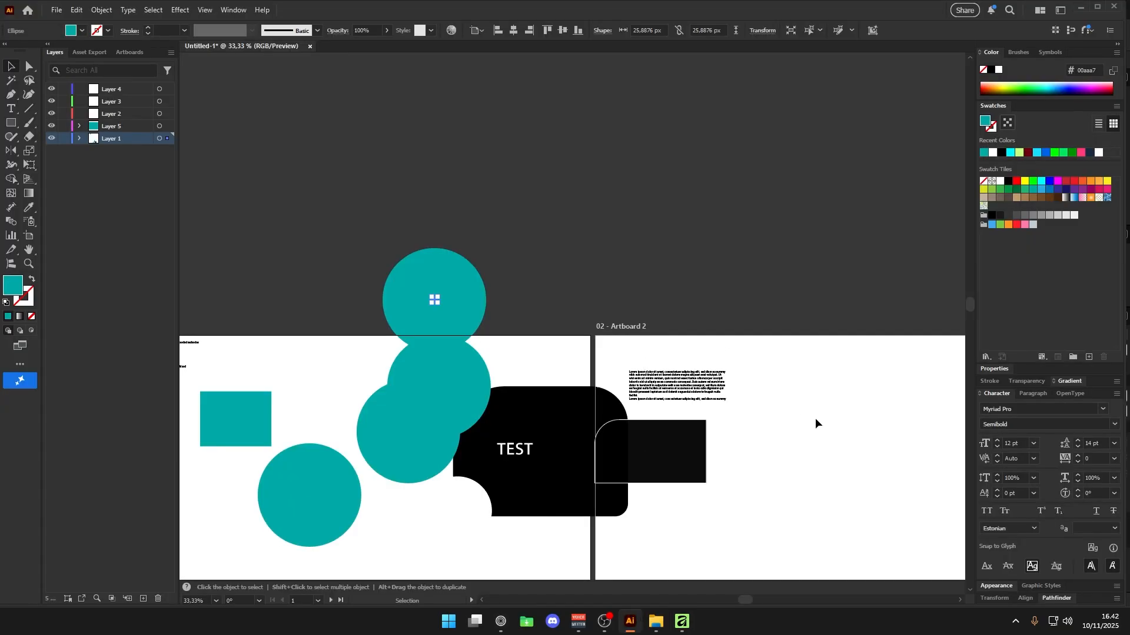
left_click(815, 419)
left_click_drag(819, 419, 452, 347)
scroll(463, 380, "up", 2)
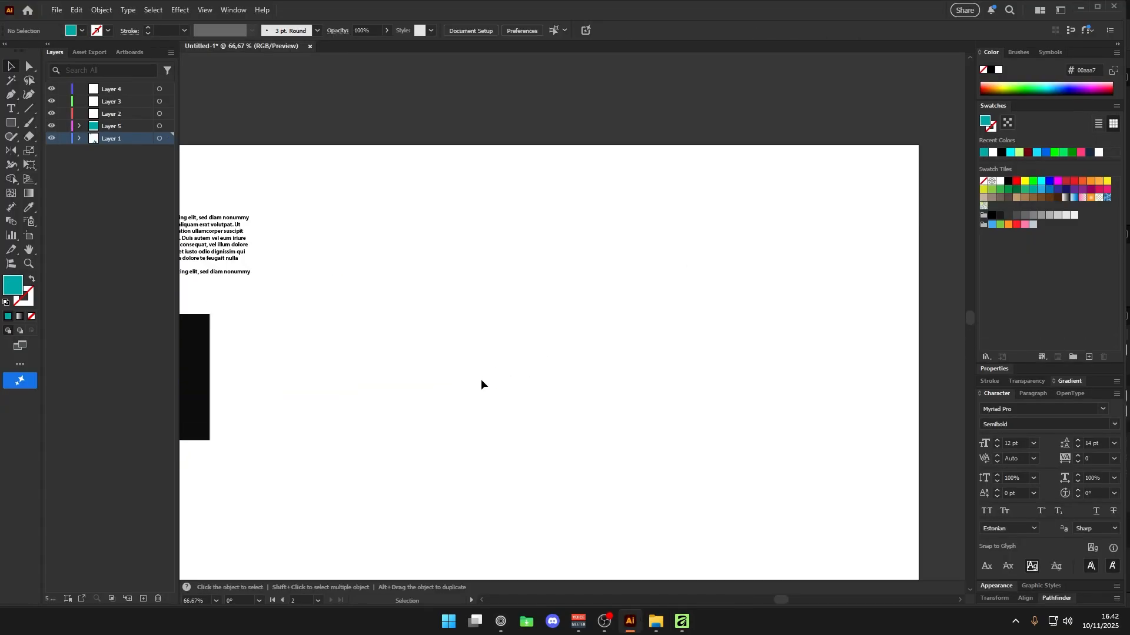
key("l")
left_click_drag(419, 282, 558, 420)
key("v")
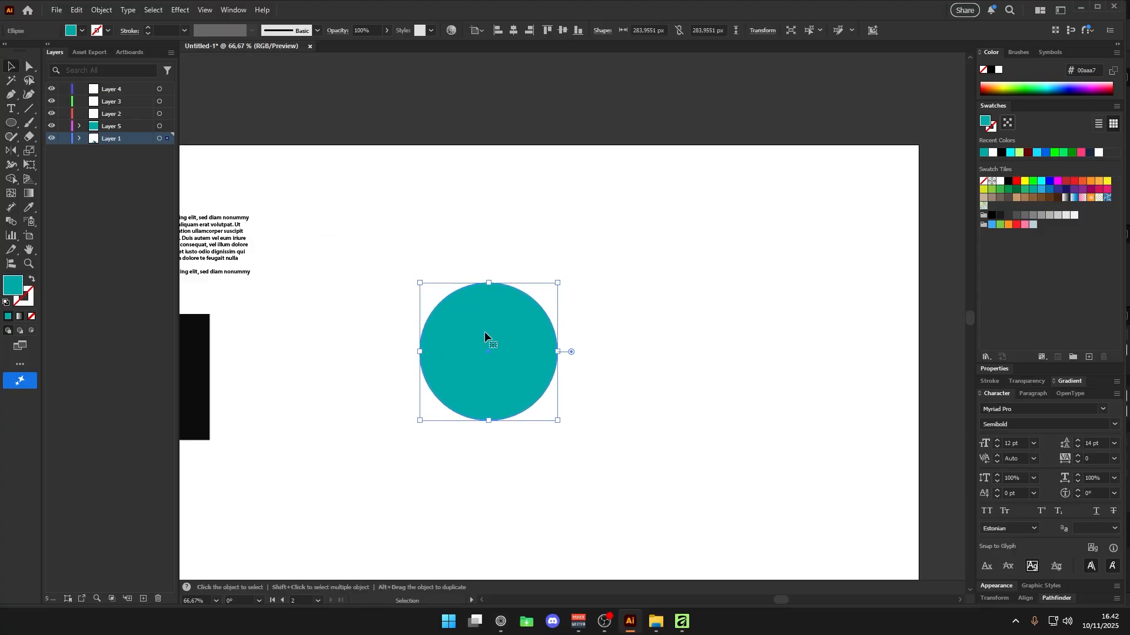
Replace the teal circle with a teal square about 269 px wide.
key("Delete")
key("m")
left_click_drag(432, 250, 563, 381)
key("v")
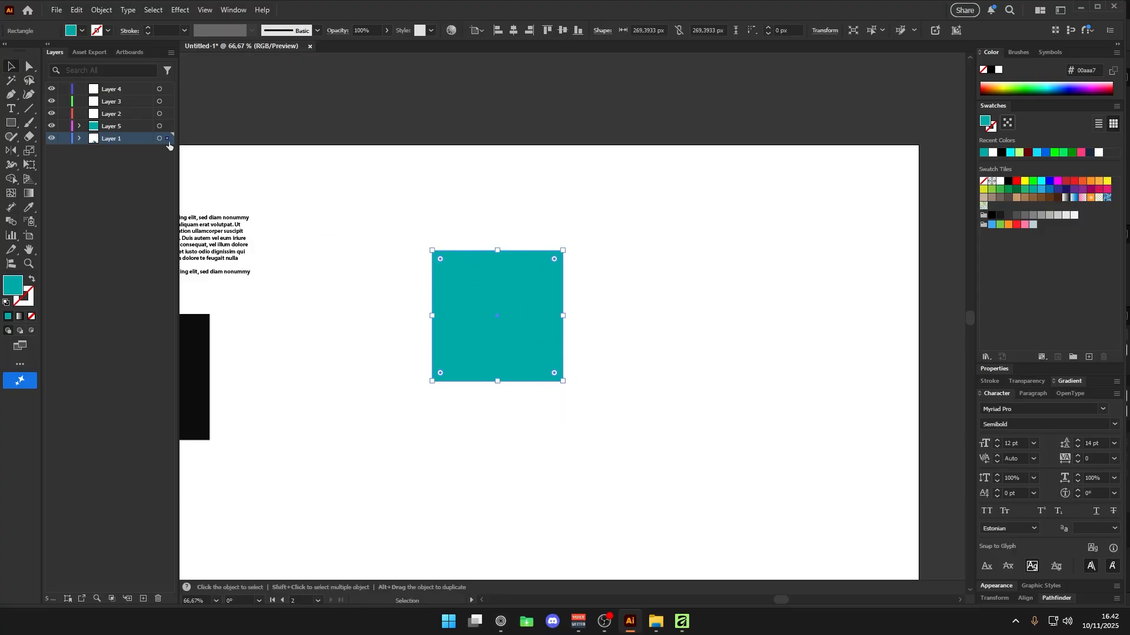
Rotate a copy of the teal square by 20° about its centre and repeat the transformation several times.
key("r")
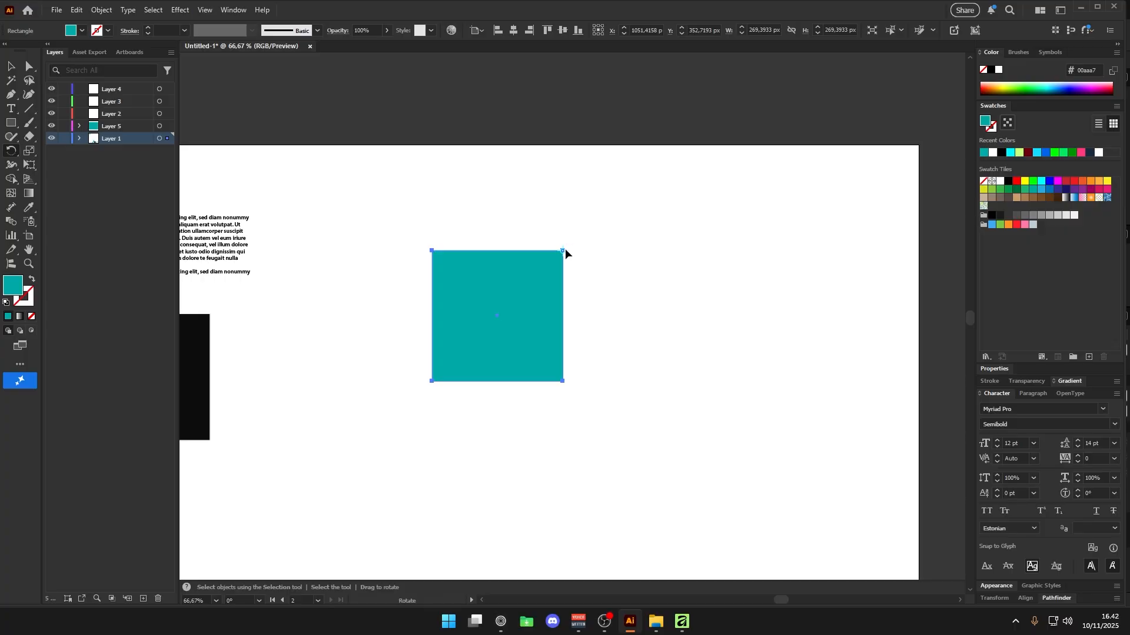
double_click(10, 154)
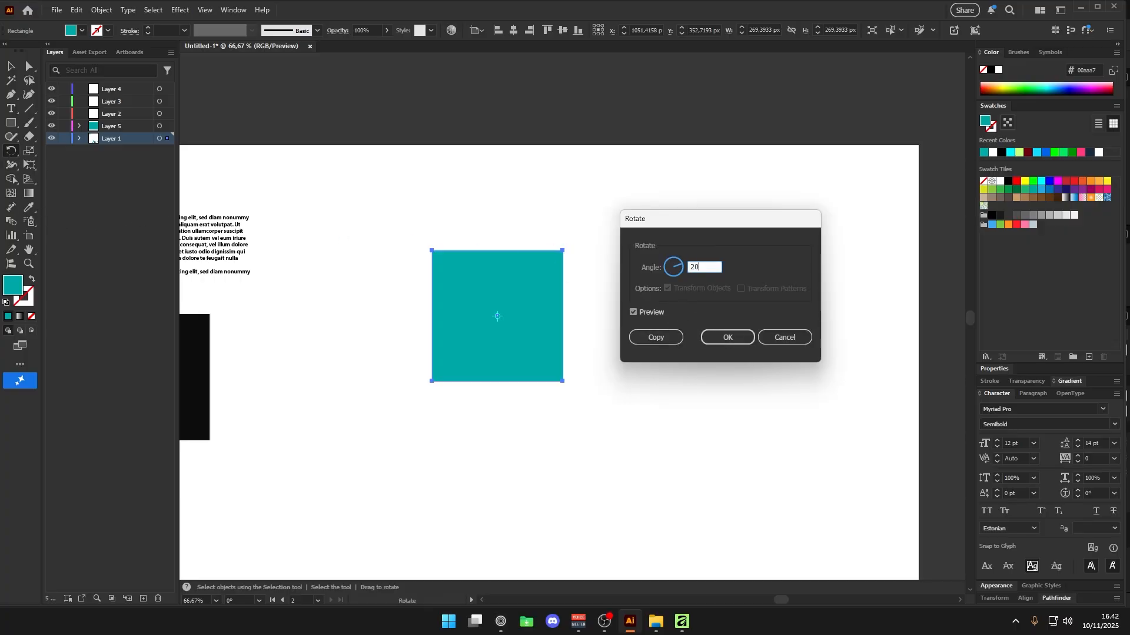
left_click(666, 333)
key("ctrl+d")
key("ctrl+d")
key("ctrl+d")
key("ctrl+d")
key("ctrl+d")
key("ctrl+d")
key("ctrl+d")
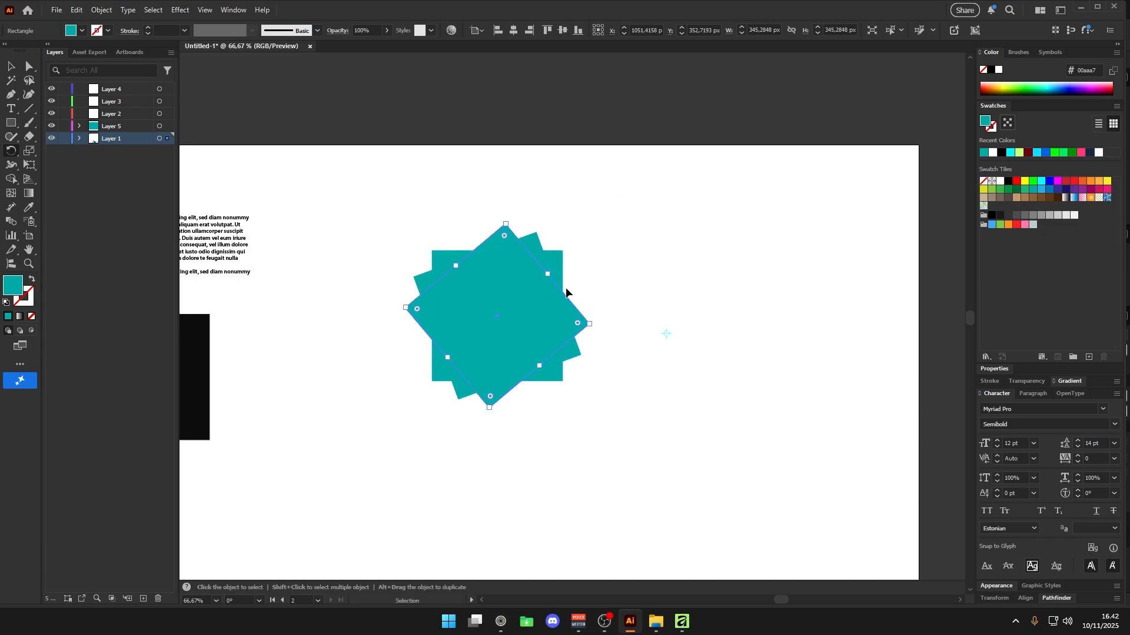
Clear the rotated squares and build a toothed wheel by repeating rotated copies of a triangle about a new square's lower-right corner.
key("a")
key("Delete")
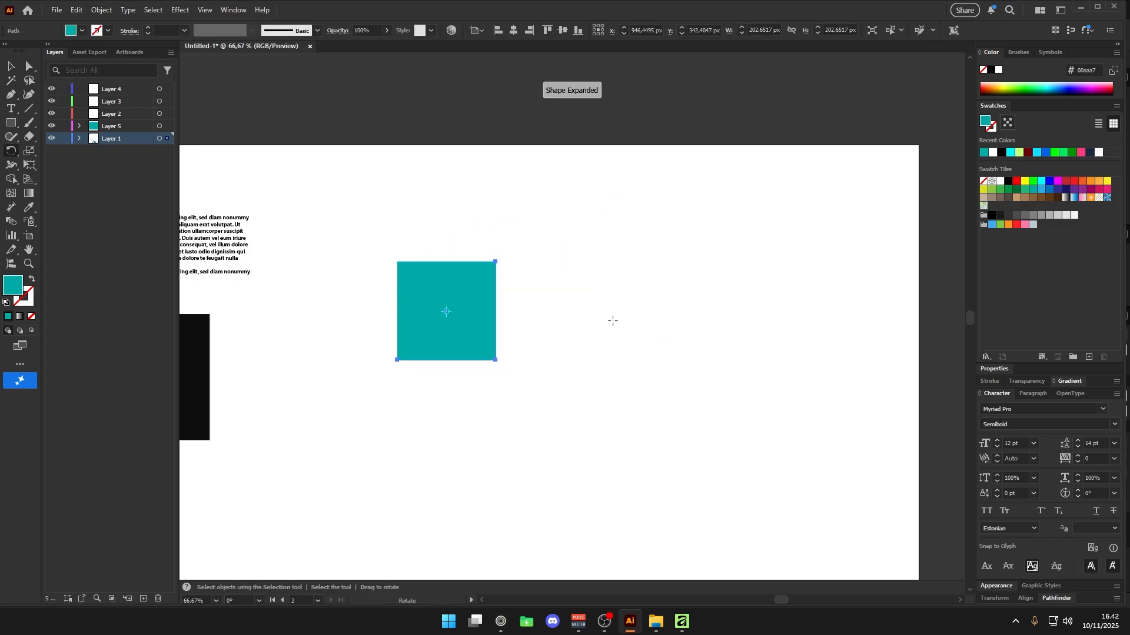
key("ctrl+d")
key("ctrl+d")
key("ctrl+d")
key("ctrl+d")
key("ctrl+d")
key("ctrl+d")
key("ctrl+d")
key("ctrl+d")
key("ctrl+d")
key("ctrl+d")
key("ctrl+d")
key("ctrl+d")
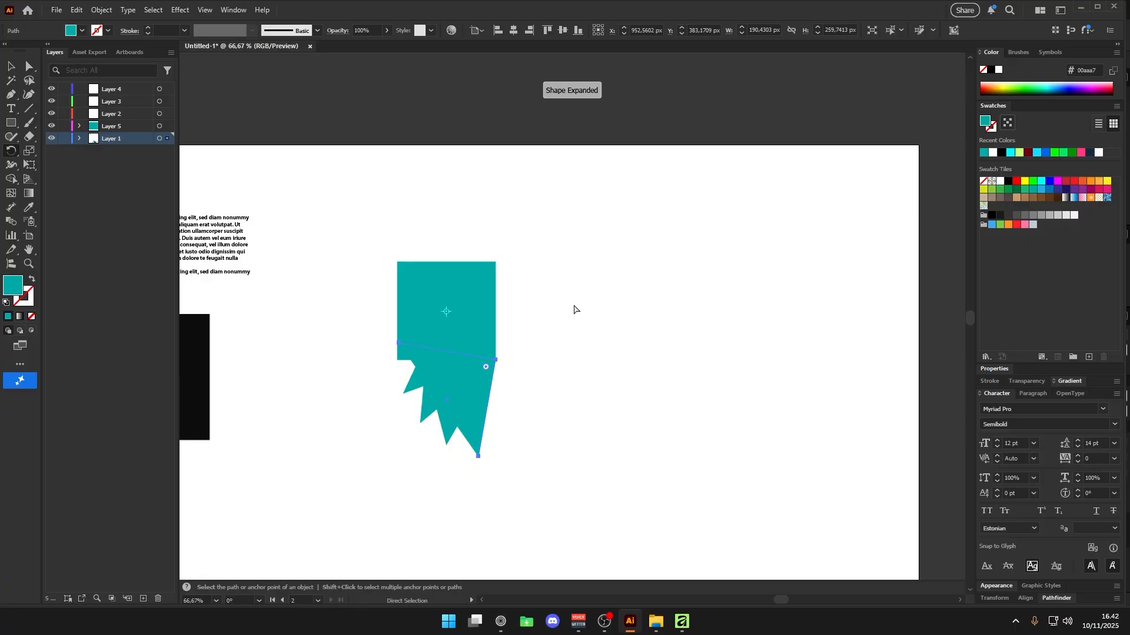
key("ctrl+d")
key("ctrl+d")
key("ctrl+d")
key("ctrl+d")
key("ctrl+d")
Delete the plain square and all the rotated copies forming the toothed wheel.
key("a")
left_click(613, 264)
left_click(439, 304)
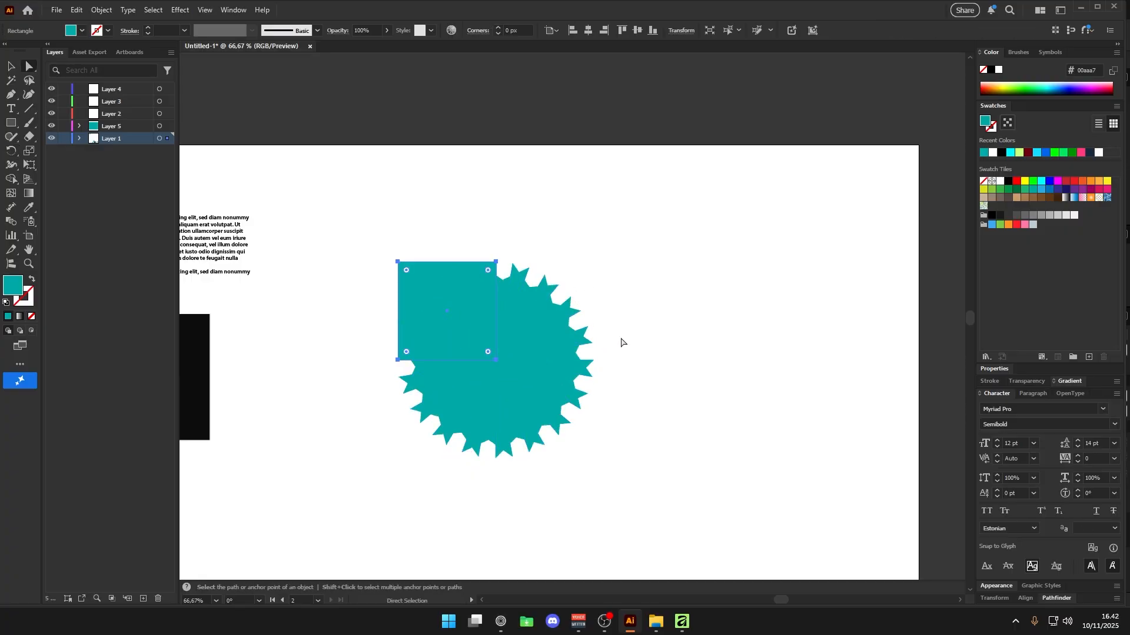
key("Delete")
left_click(517, 338)
left_click_drag(381, 271, 610, 469)
key("Delete")
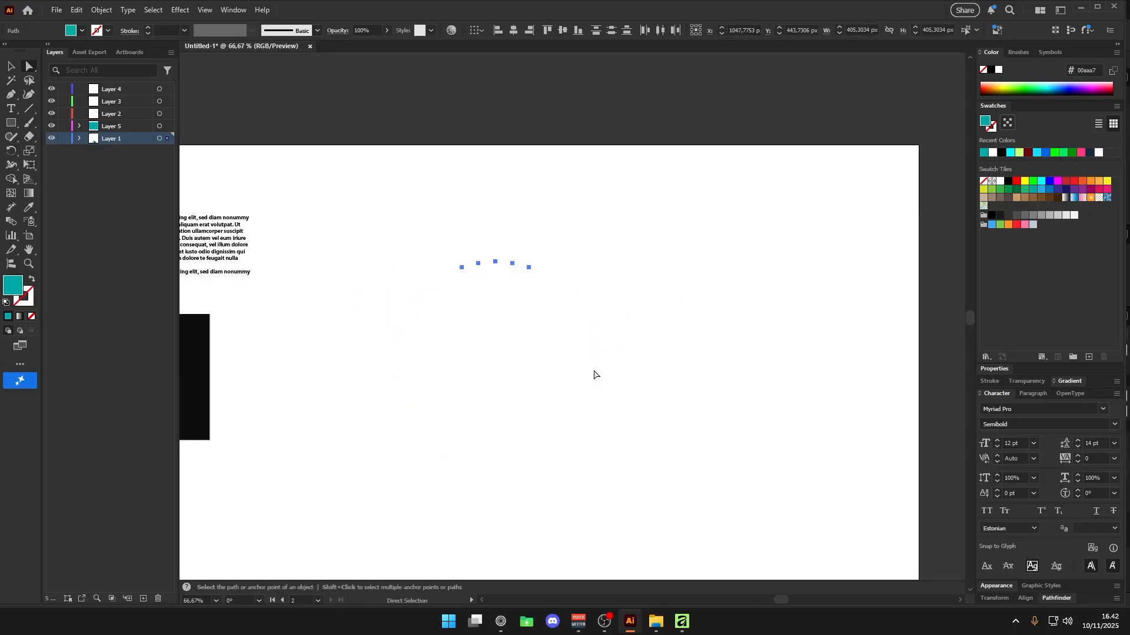
Draw a teal square about 337 px wide and round its corners to about 147 px.
key("alt+Tab")
key("alt+Tab")
key("m")
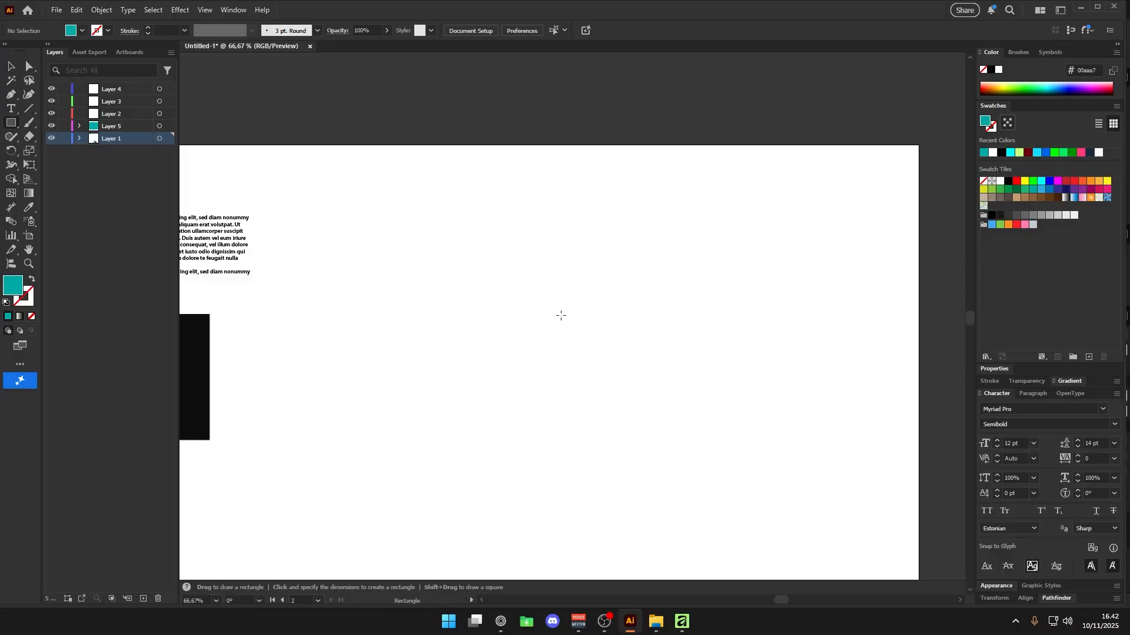
left_click_drag(461, 264, 624, 371)
key("a")
left_click_drag(616, 272, 562, 327)
Scale the curve handles of the rounded square outward to give it fuller, squarer corners.
left_click(605, 267)
left_click(481, 285)
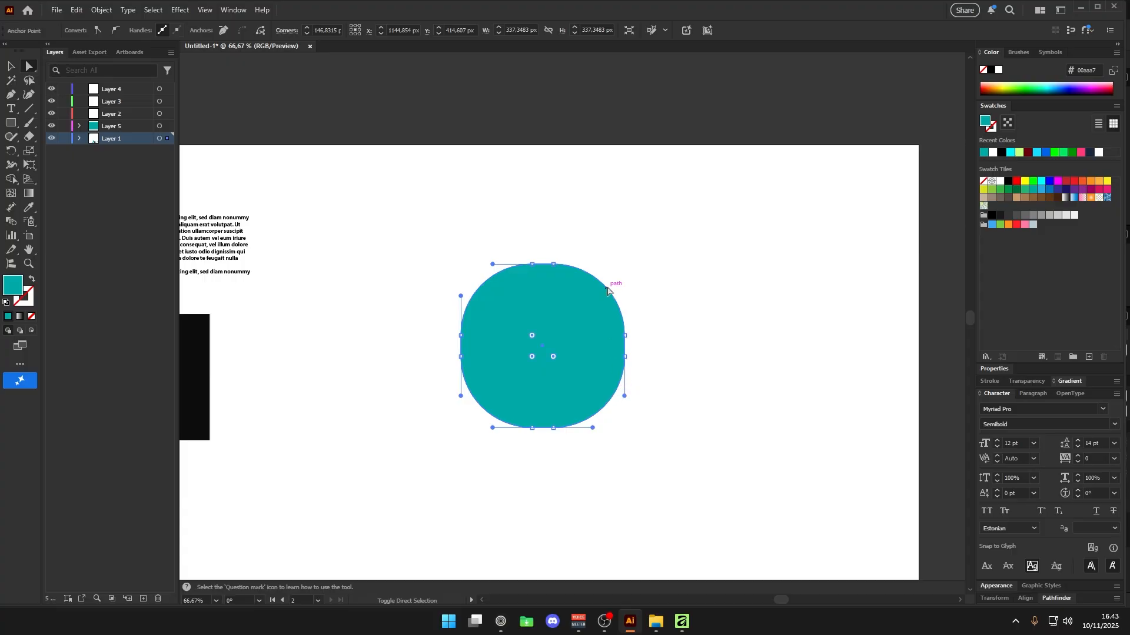
key("s")
mouse_move(591, 263)
left_mouse_down()
mouse_move(610, 242)
mouse_move(597, 255)
left_mouse_up()
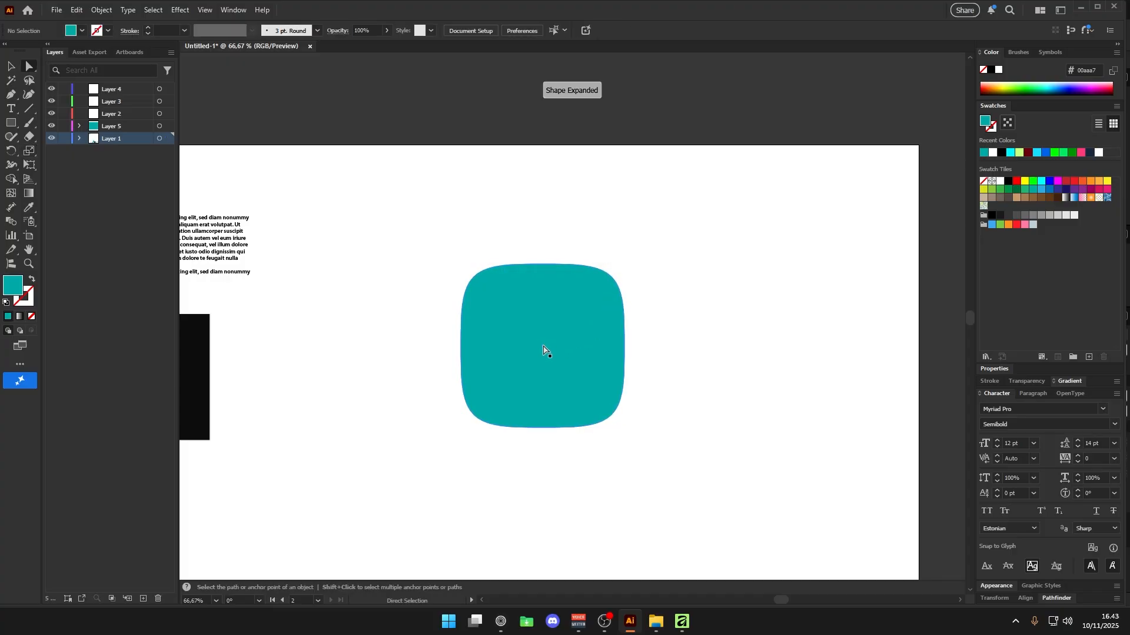
Scale the top anchor points outward to widen the shape to about 664 px and pull the upper side anchors inward.
key("a")
left_click(676, 277)
left_click(586, 294)
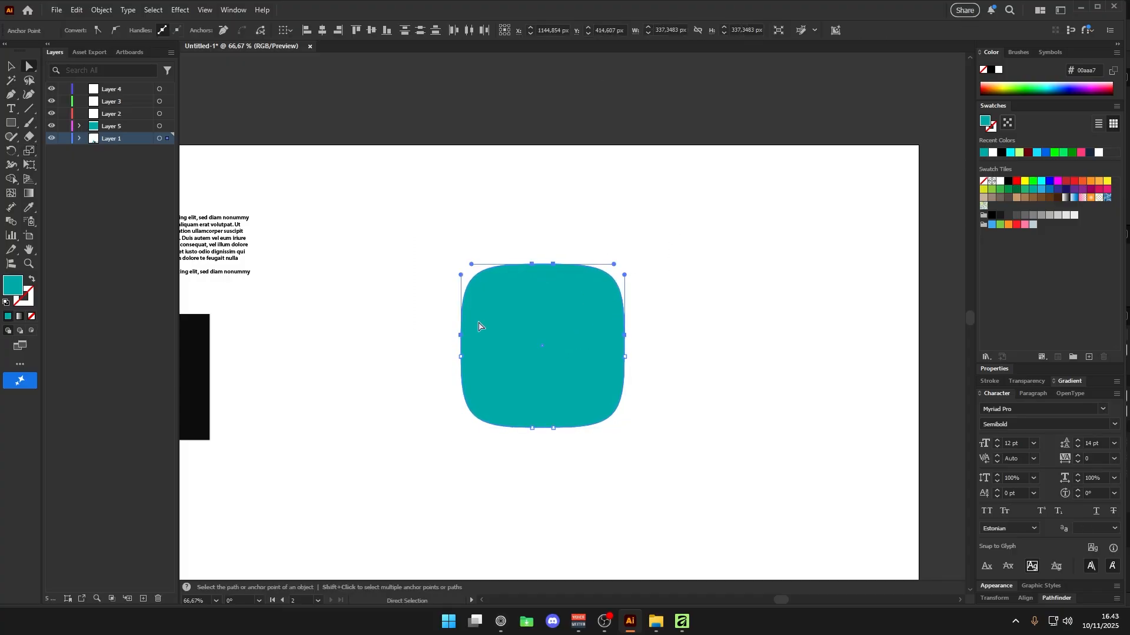
key("s")
left_click_drag(550, 267, 584, 272)
key("a")
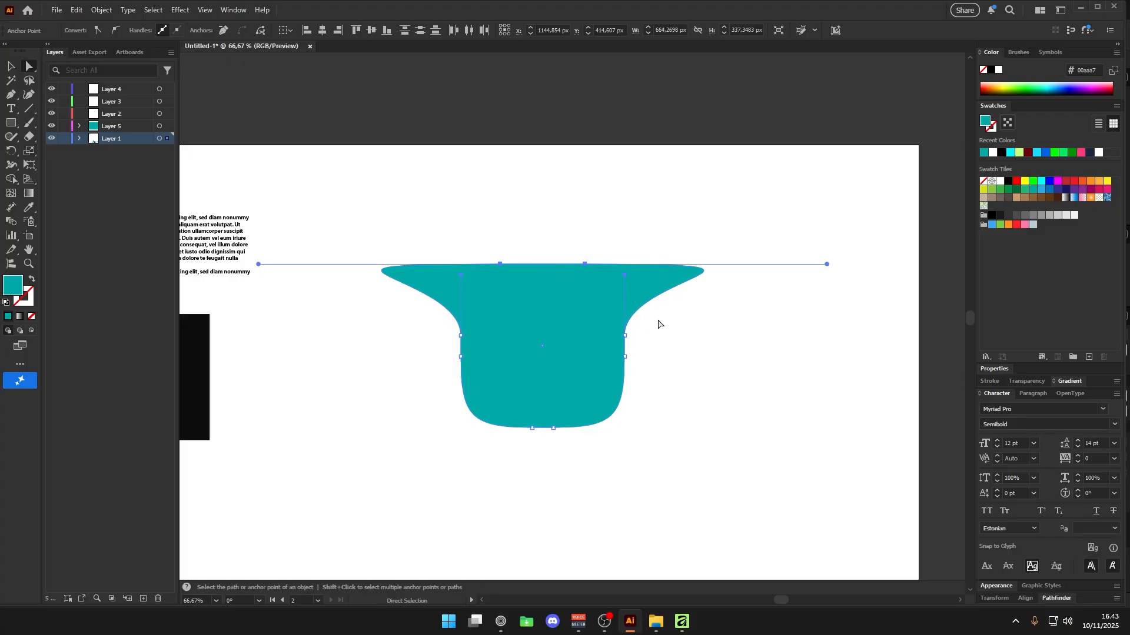
left_click_drag(624, 336, 556, 329)
Scale the teal shape's lower side anchors slightly inward to narrow its body, and rescale its bottom anchors.
left_click_drag(650, 349, 398, 372)
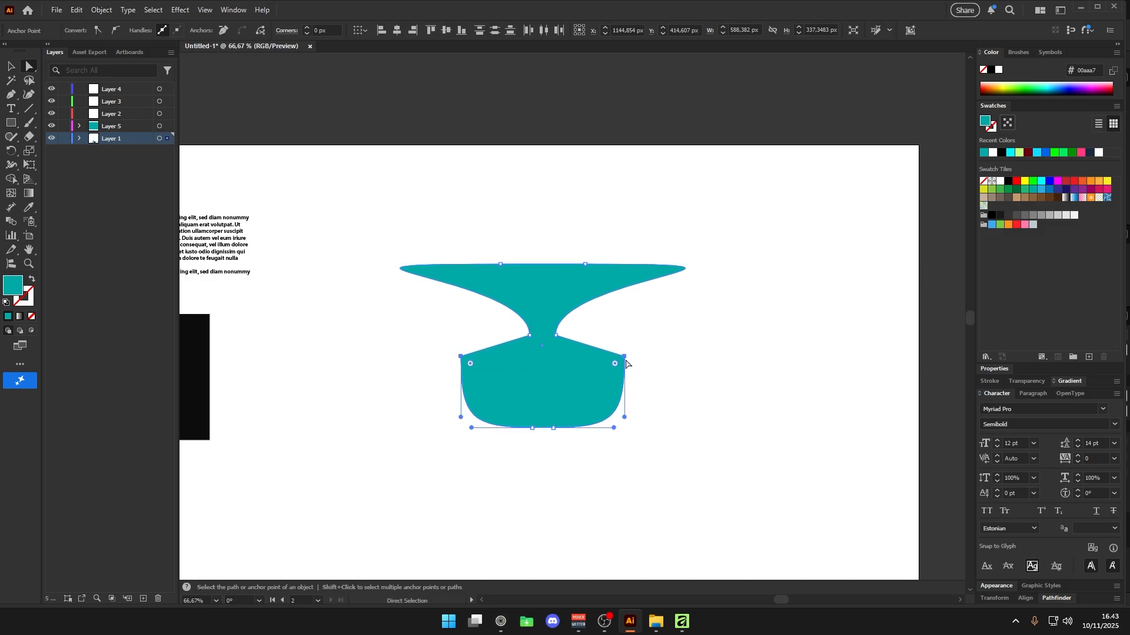
key("s")
left_click_drag(623, 379, 556, 361)
key("ctrl+z")
key("a")
left_click_drag(623, 372, 375, 468)
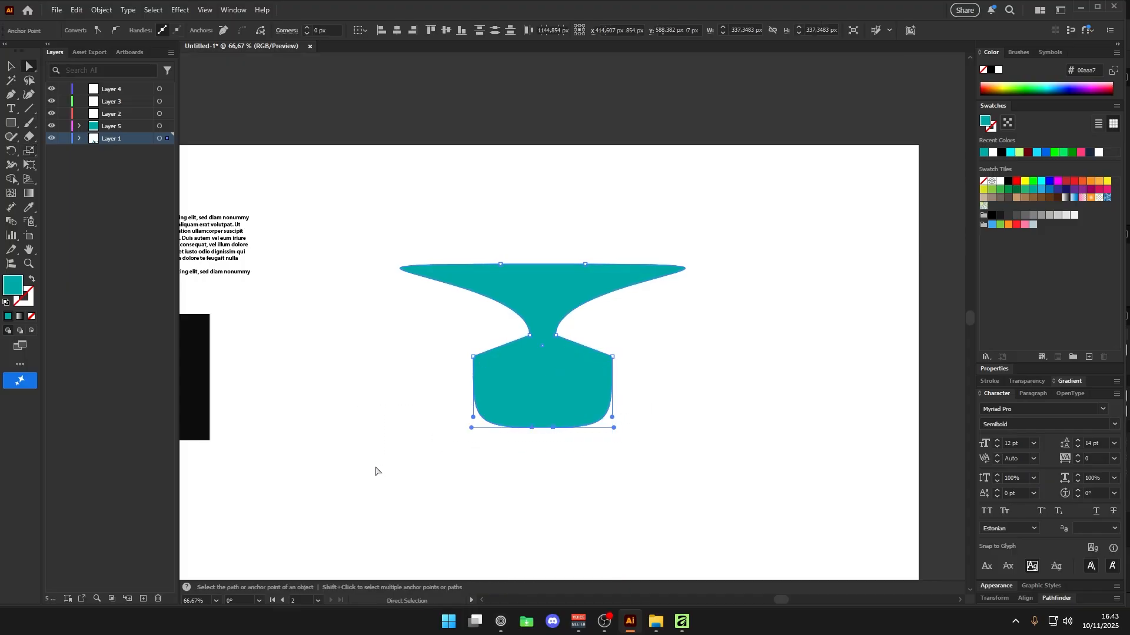
key("s")
left_click_drag(552, 428, 565, 377)
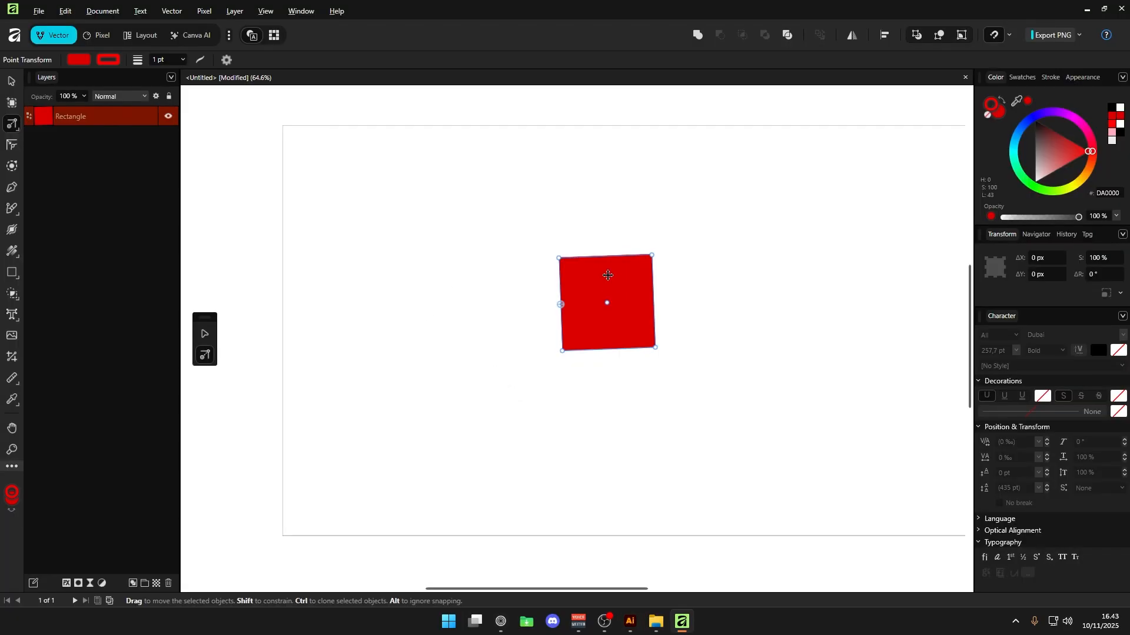
Switch to Affinity and convert the red square to curves.
key("a")
left_click_drag(540, 242, 631, 278)
key("v")
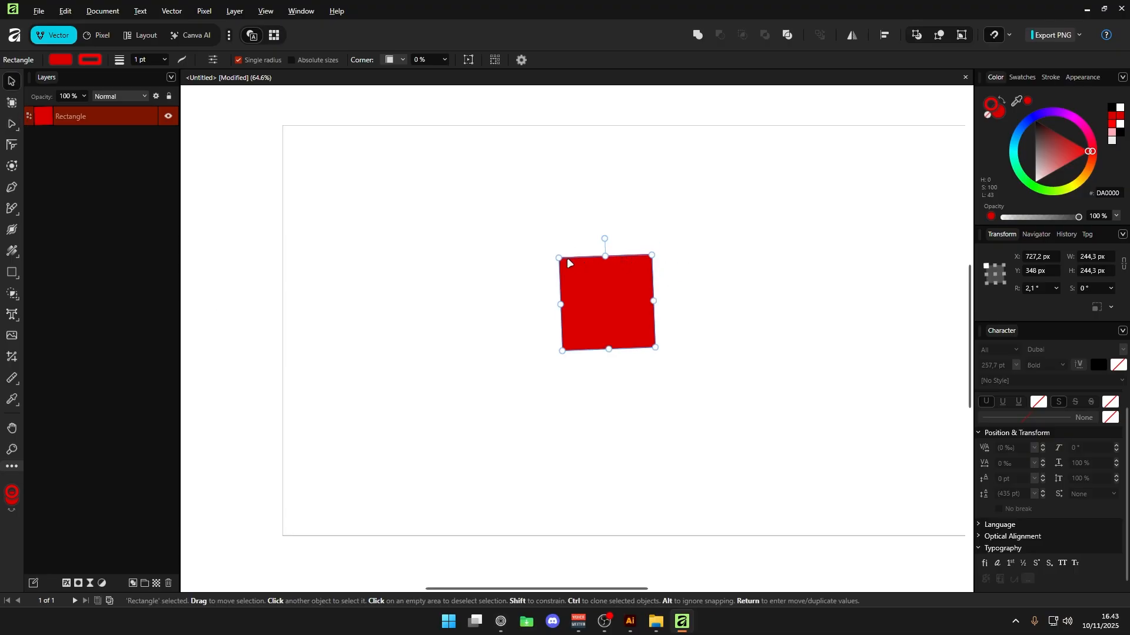
key("a")
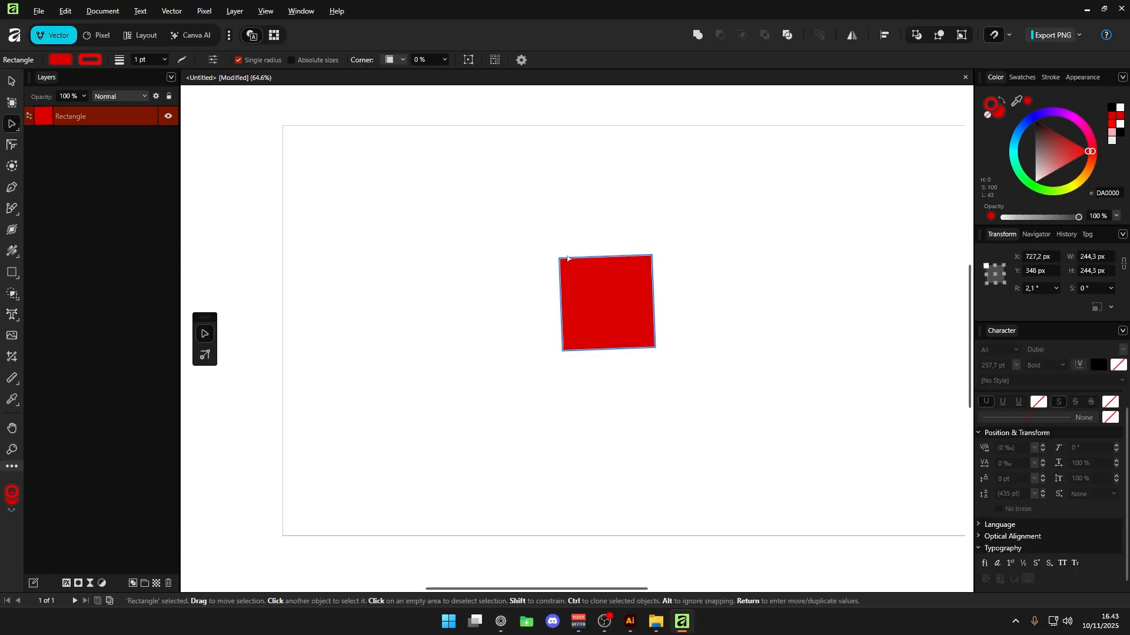
right_click(586, 274)
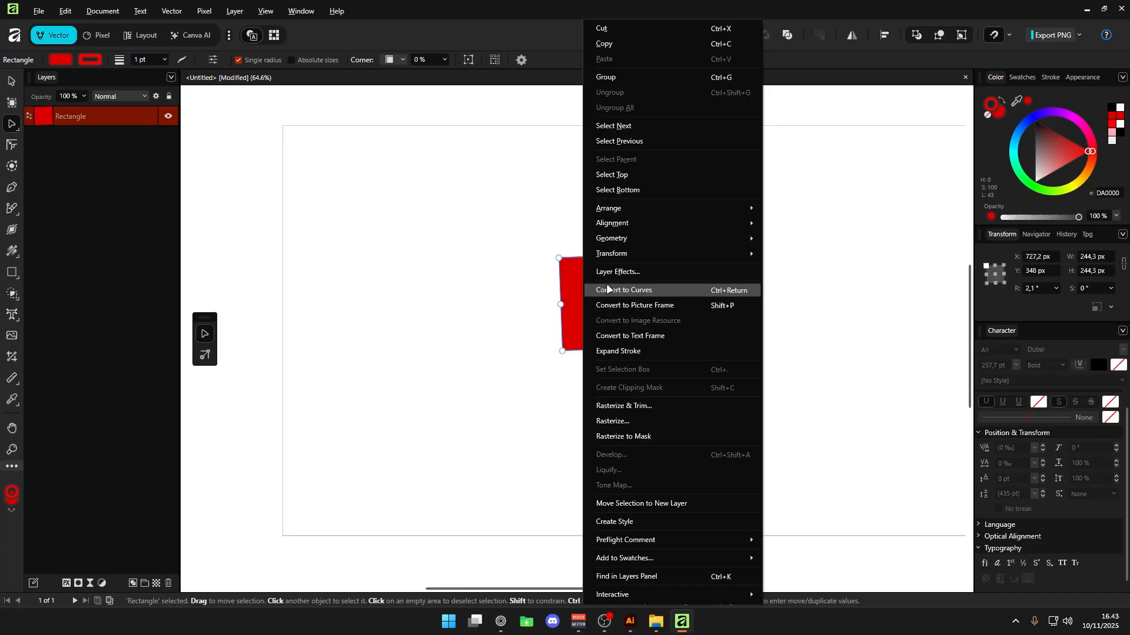
left_click(609, 290)
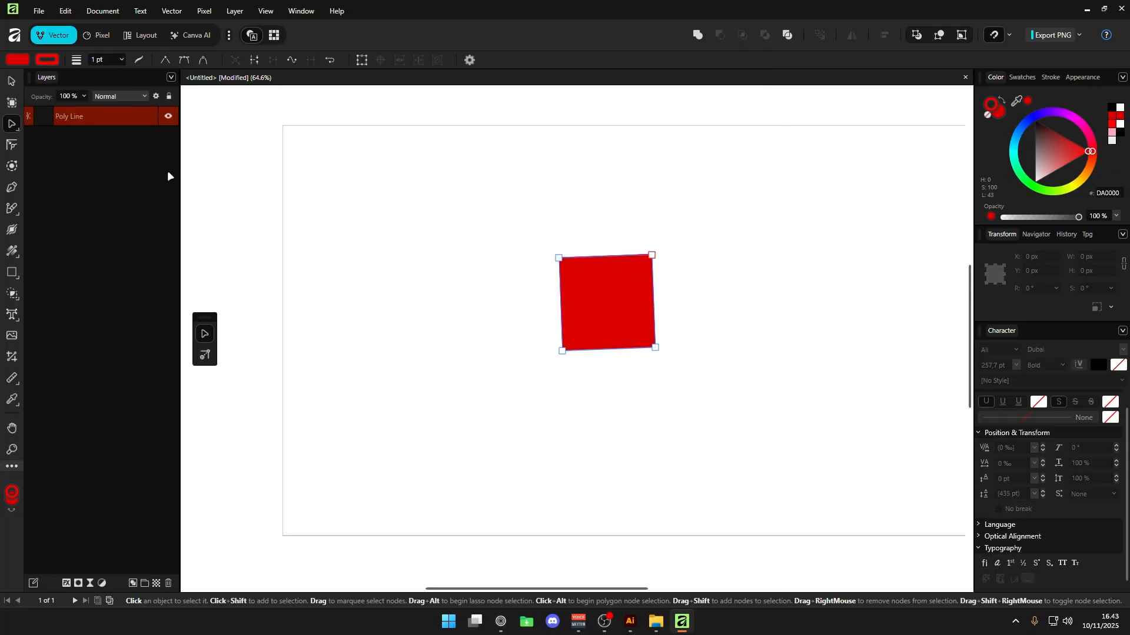
Place the Point Transform origin outside the red square, and rotate and enlarge the square about it to about 328.5 px.
left_click(14, 127)
left_click(67, 136)
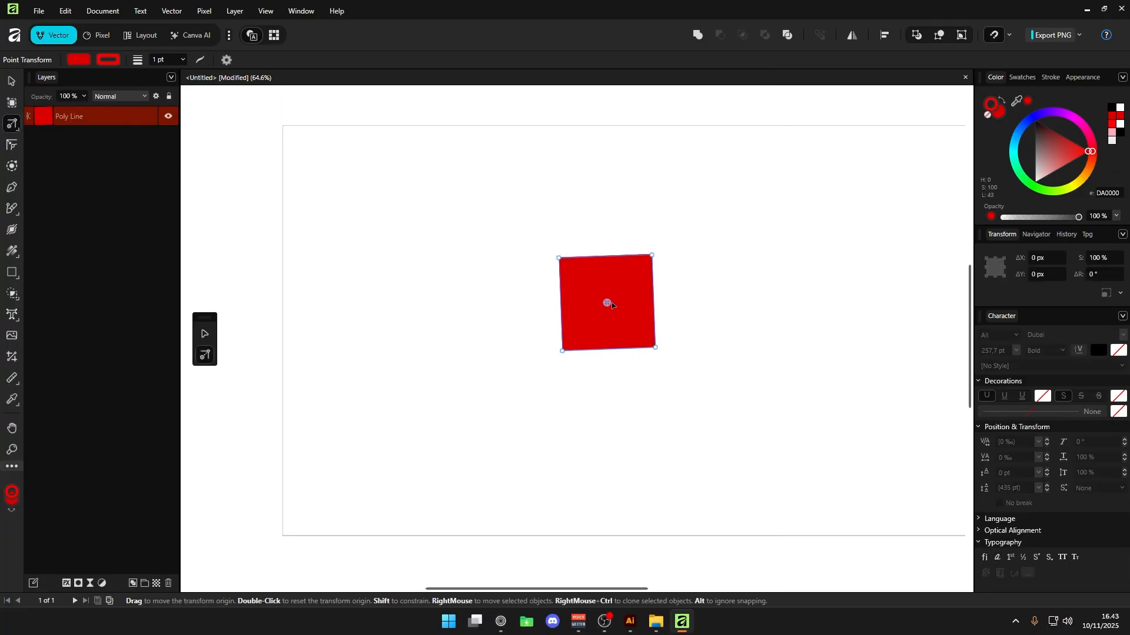
left_click_drag(606, 302, 518, 303)
left_click_drag(593, 283, 480, 356)
key("ctrl+z")
left_click_drag(430, 281, 567, 286)
Duplicate the enlarged red square beside the original and nudge the copy slightly.
key("ctrl+d")
left_click(577, 289)
key("ctrl+d")
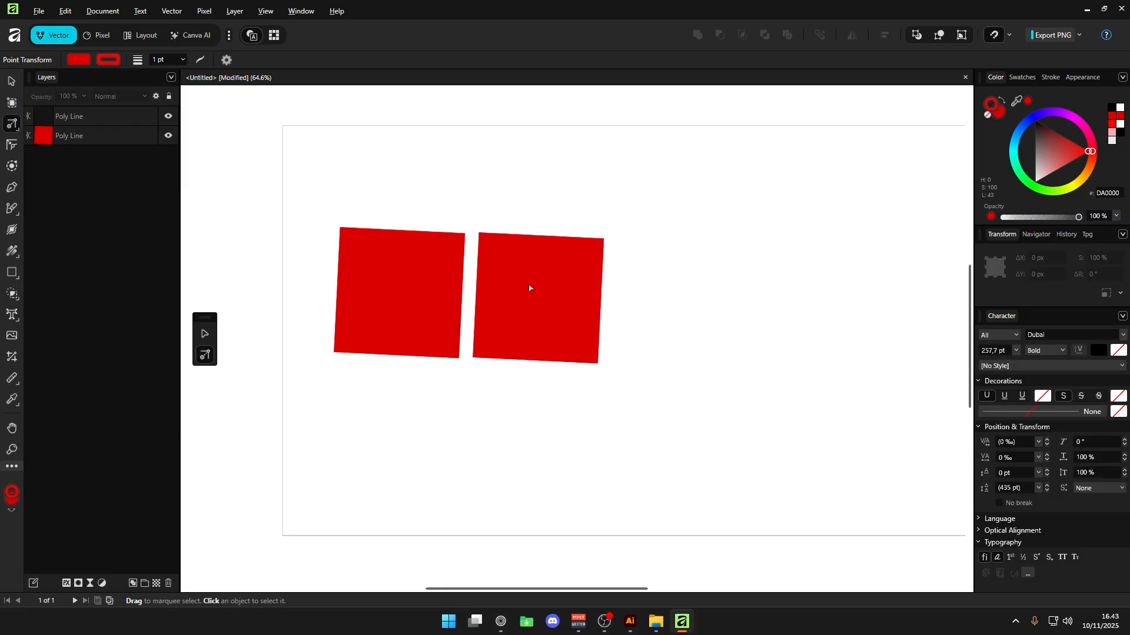
left_click(541, 277)
mouse_move(542, 278)
left_mouse_down()
mouse_move(391, 278)
mouse_move(535, 284)
left_mouse_up()
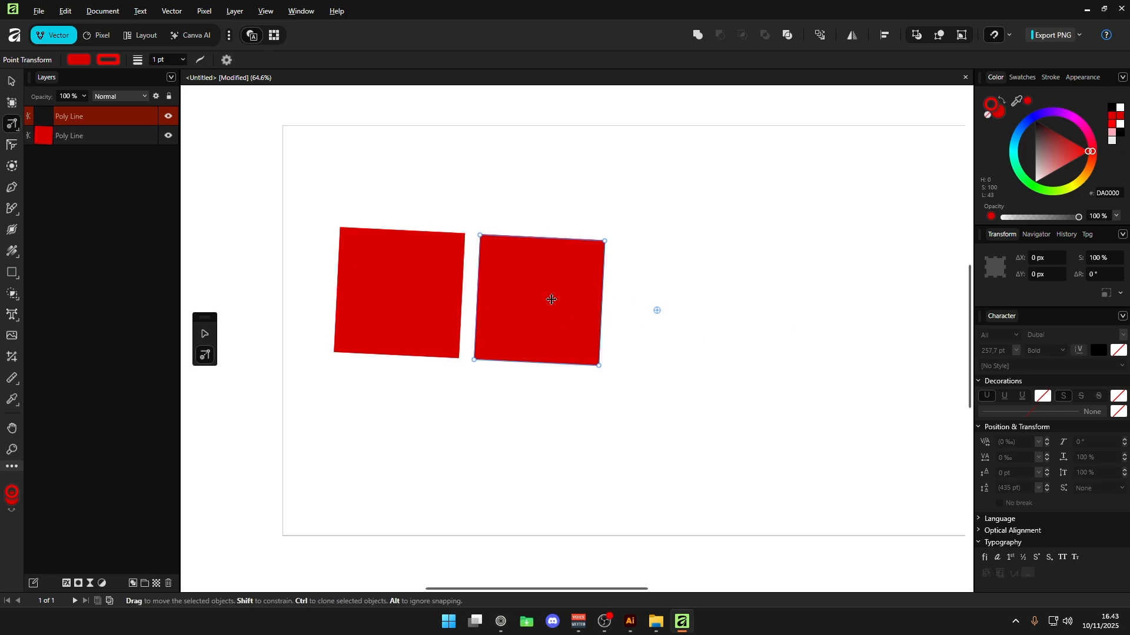
right_click(530, 305)
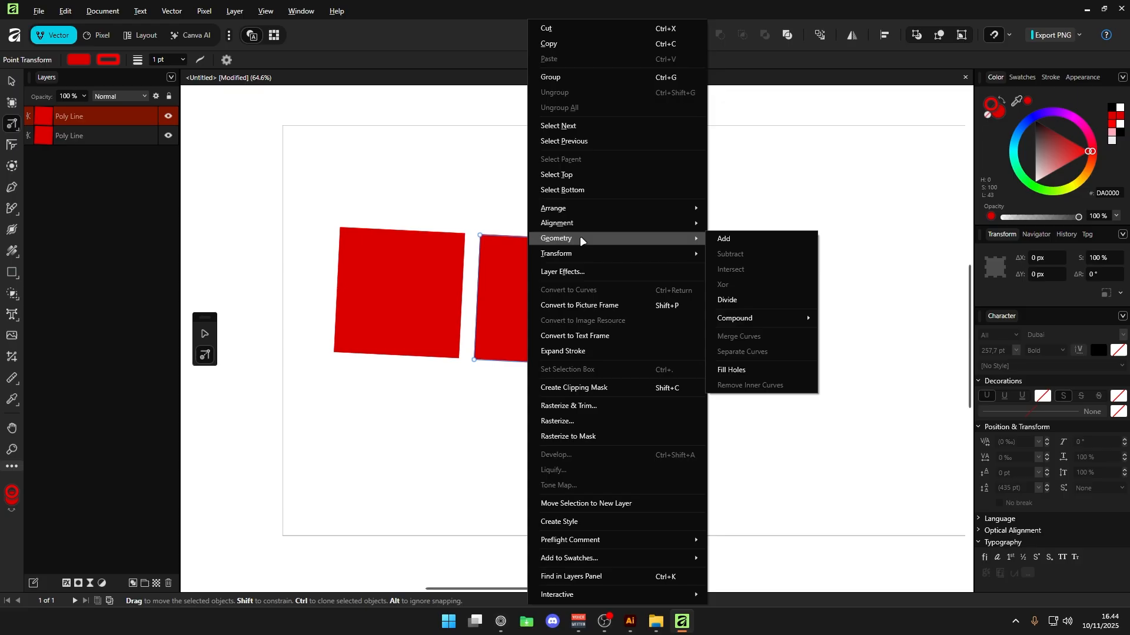
left_click(414, 261)
left_click(180, 13)
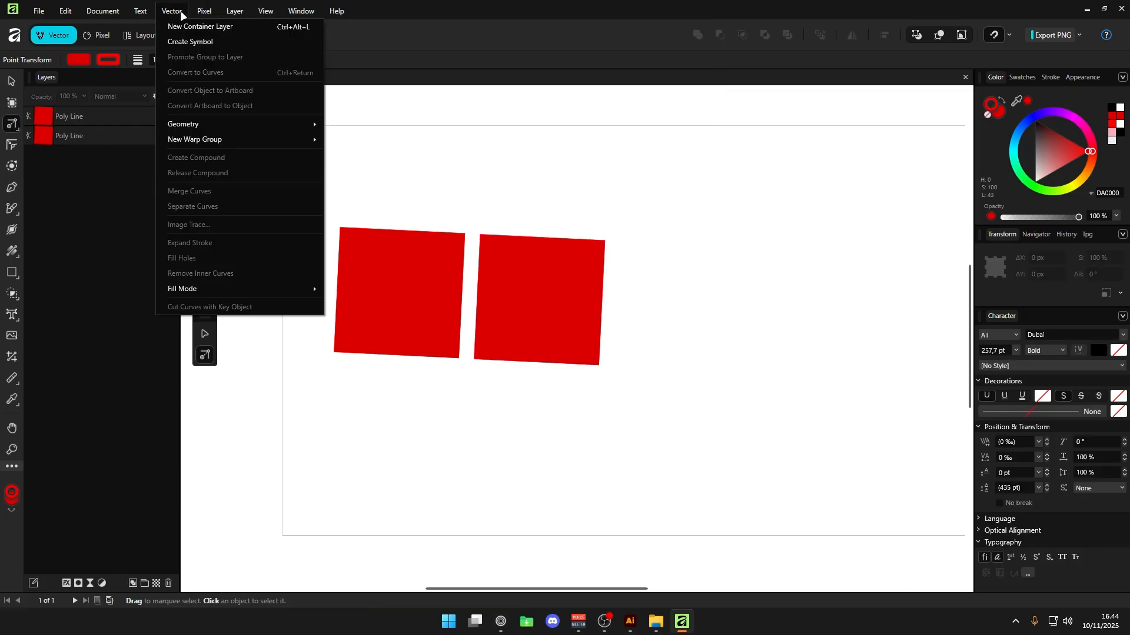
key("ctrl+a")
left_click(302, 13)
left_click(301, 13)
Move the two red squares apart to leave a wide horizontal gap between them at nearly the same height.
left_click(11, 82)
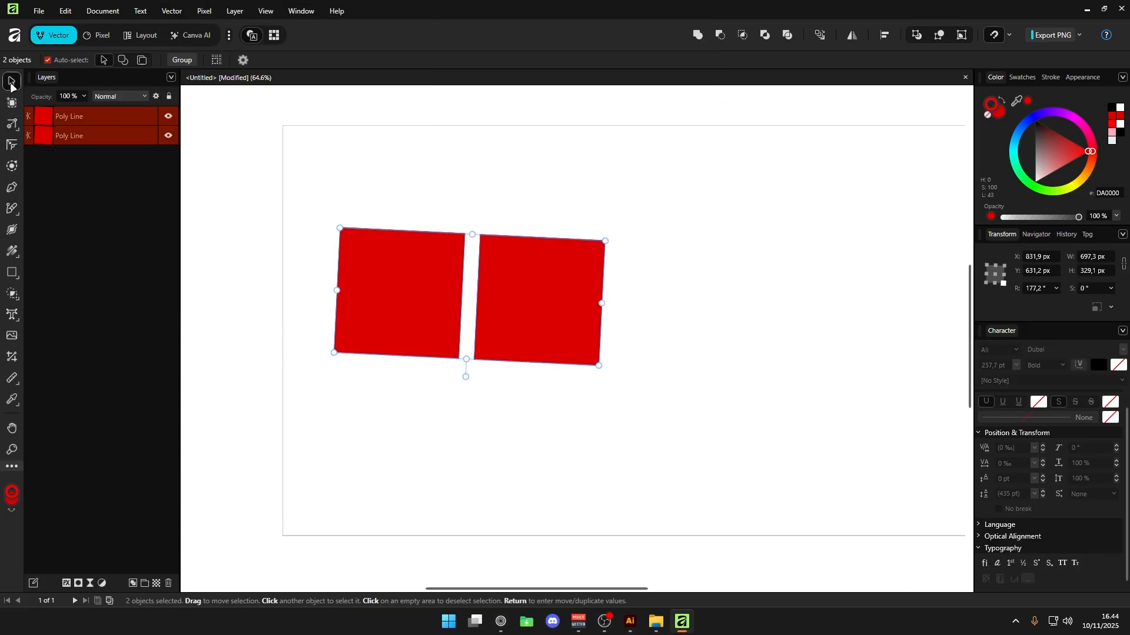
left_click(396, 297)
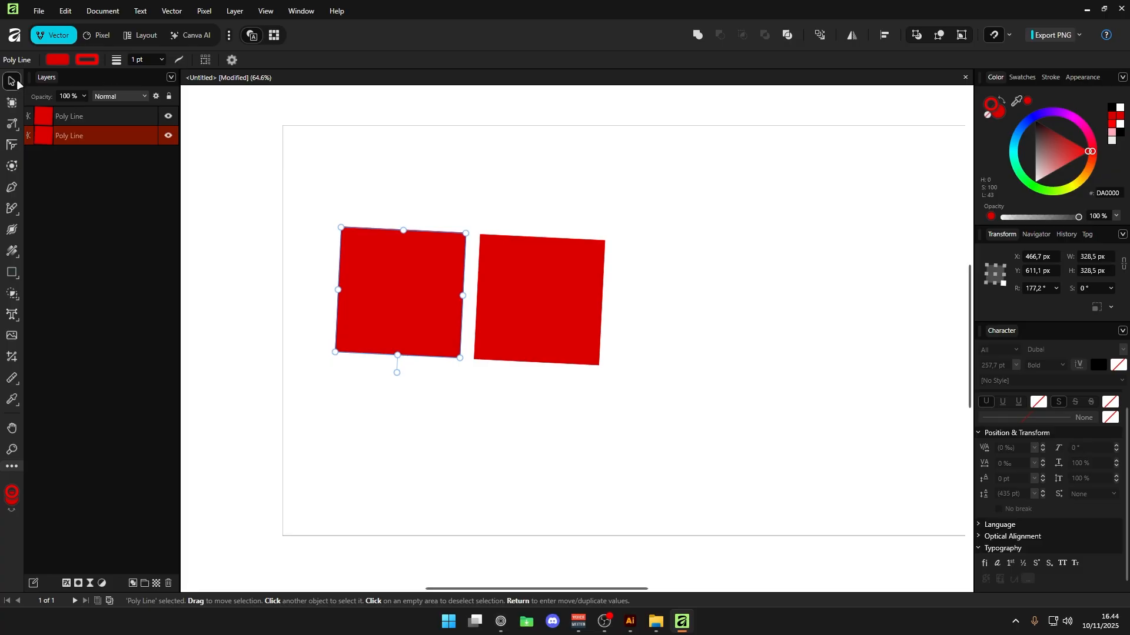
key("ctrl+d")
key("ctrl+a")
left_click_drag(449, 242, 411, 308)
left_click(348, 162)
left_click(403, 263)
left_click_drag(507, 277, 628, 264)
left_click(434, 311)
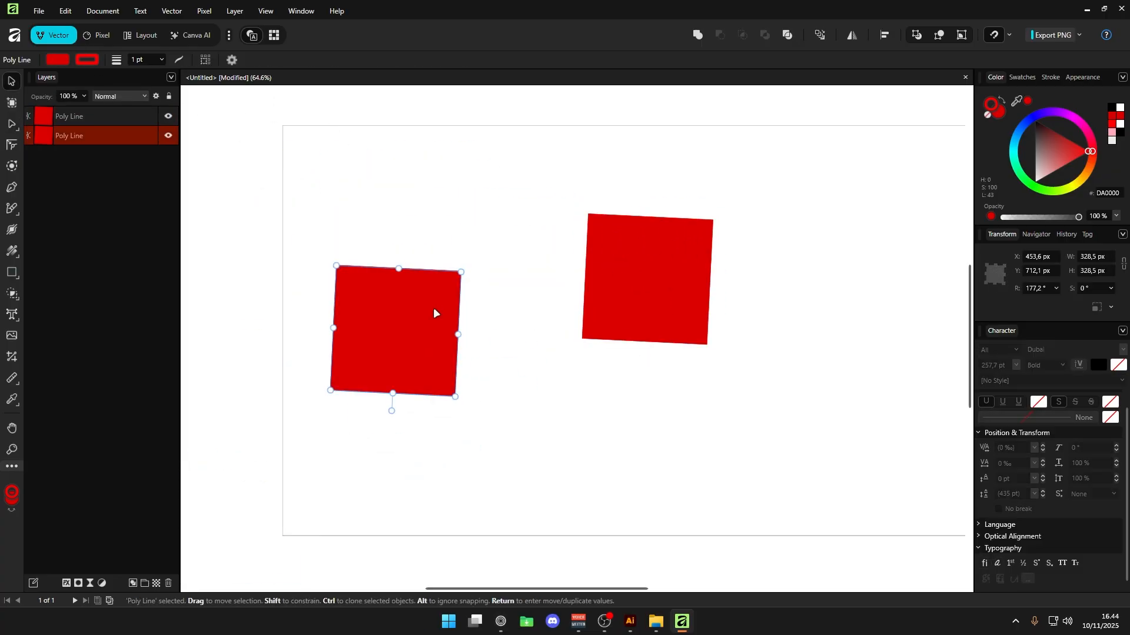
left_click_drag(434, 312, 469, 268)
left_click(651, 247)
left_click(227, 113)
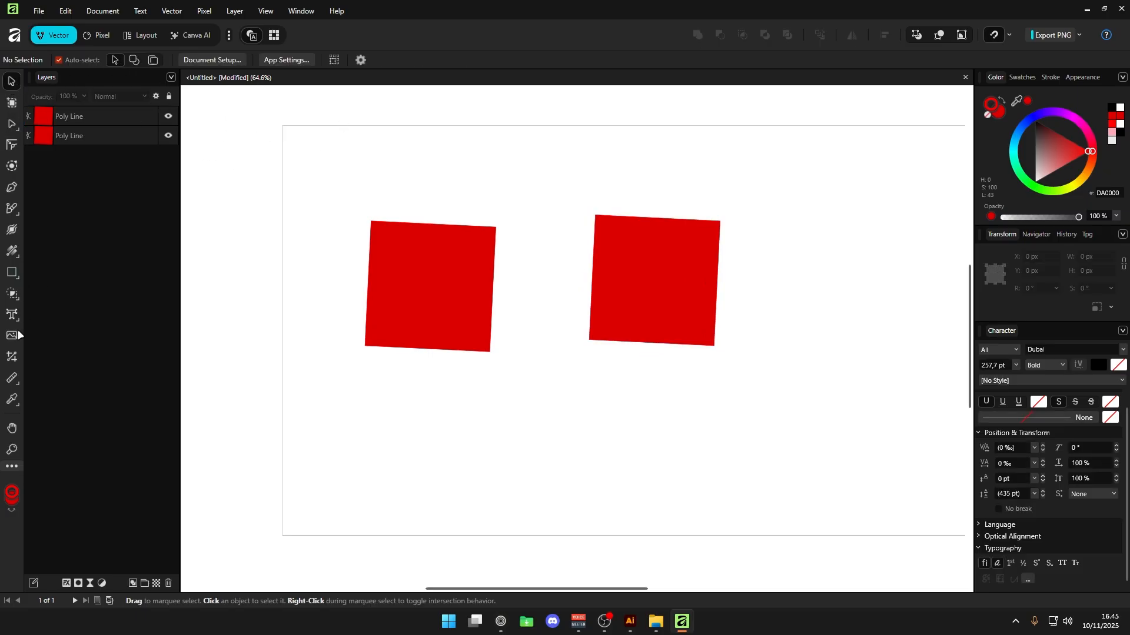
Add the artistic text "asdasd" above the red square nearer the page's start, at about 163.4 pt.
left_click(12, 314)
left_click(372, 192)
key("t")
left_click_drag(388, 152, 542, 212)
type("asdasd")
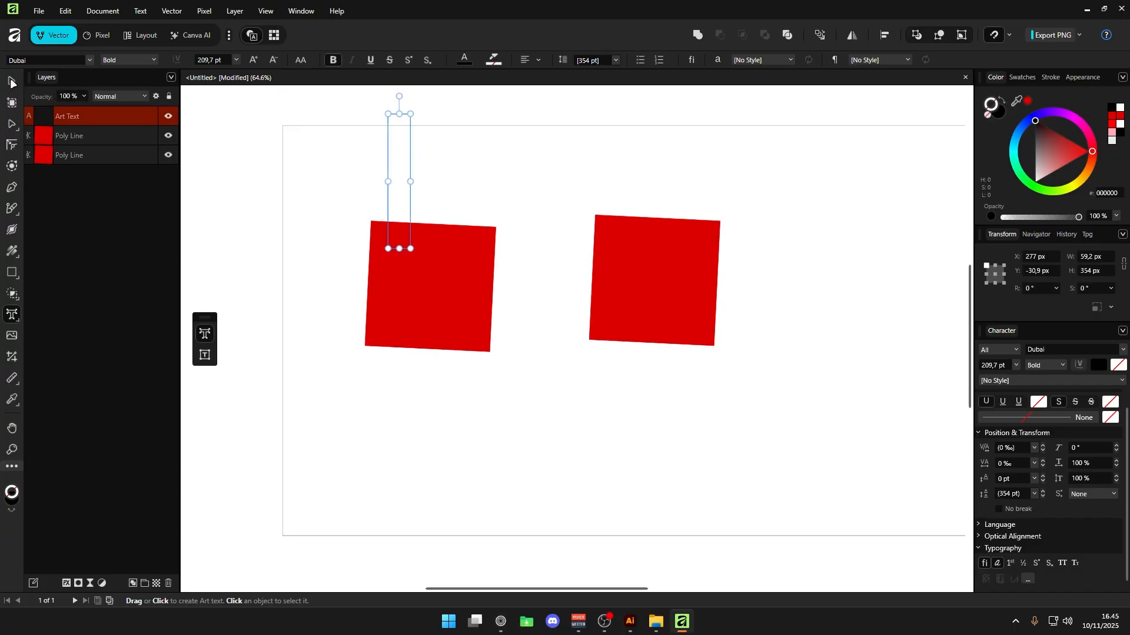
key("Escape")
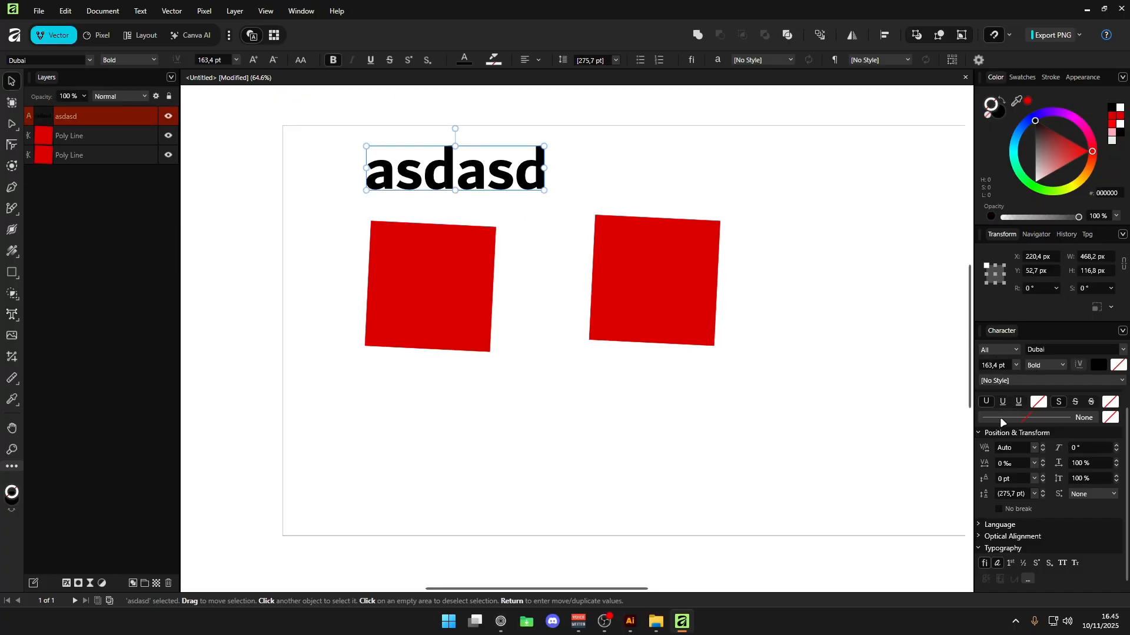
Set the text's optical alignment type to Font, with 90% left and 60% right in the second character row.
left_click(1009, 536)
scroll(1011, 489, "down", 3)
left_click(1031, 469)
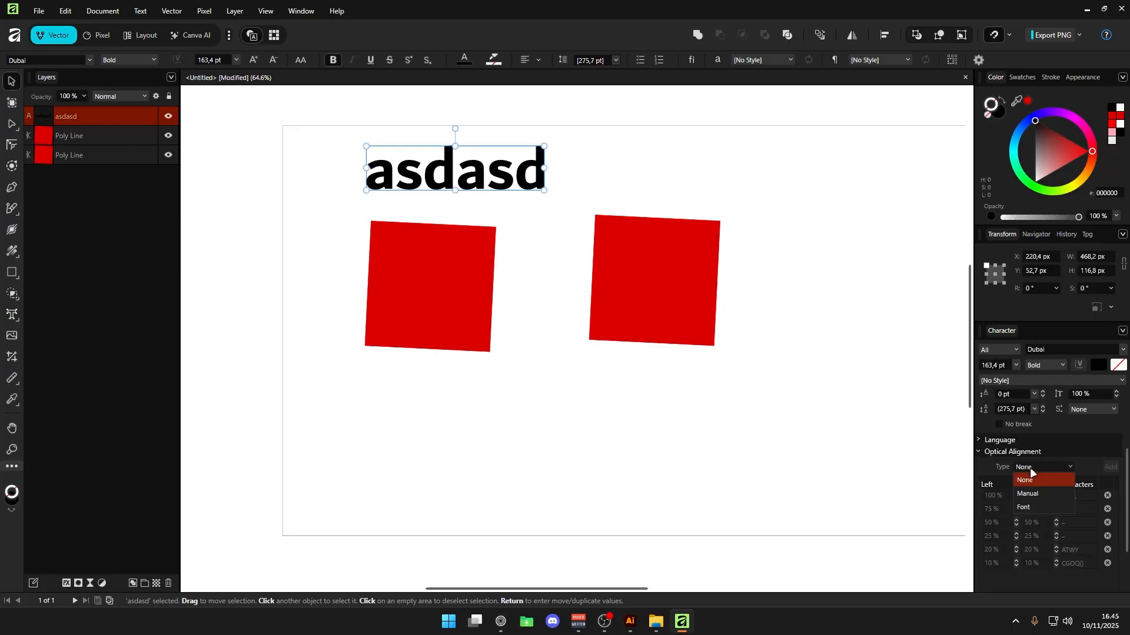
left_click(1031, 508)
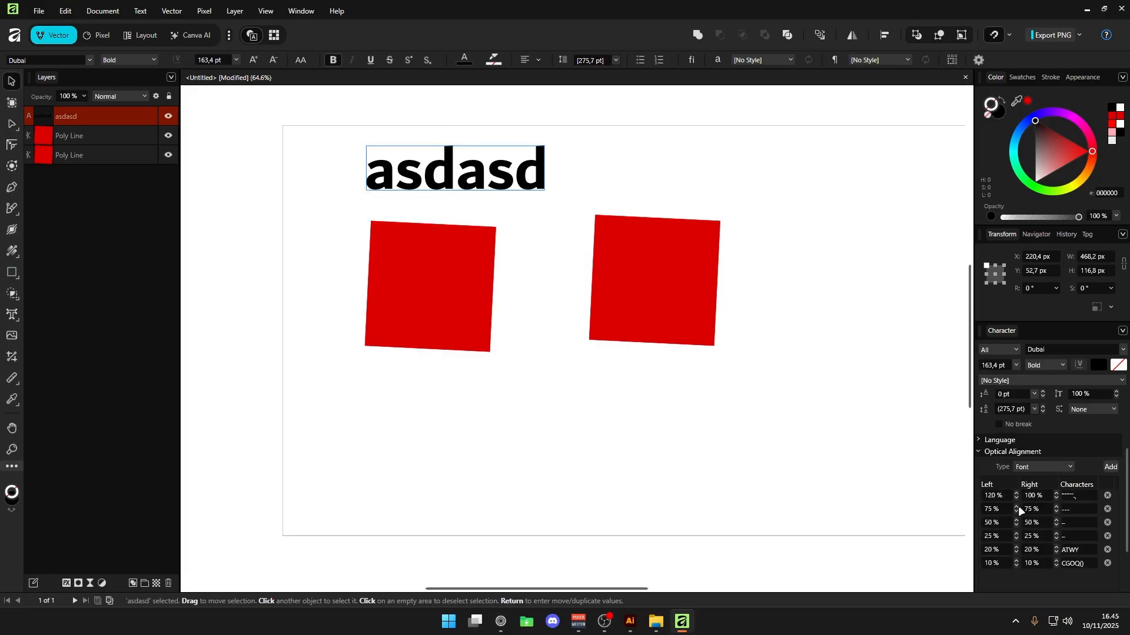
left_click(1056, 511)
Change the text to “Asdasd” with a capital A and enclosing quotation marks.
key("t")
left_click(538, 174)
type("\"")
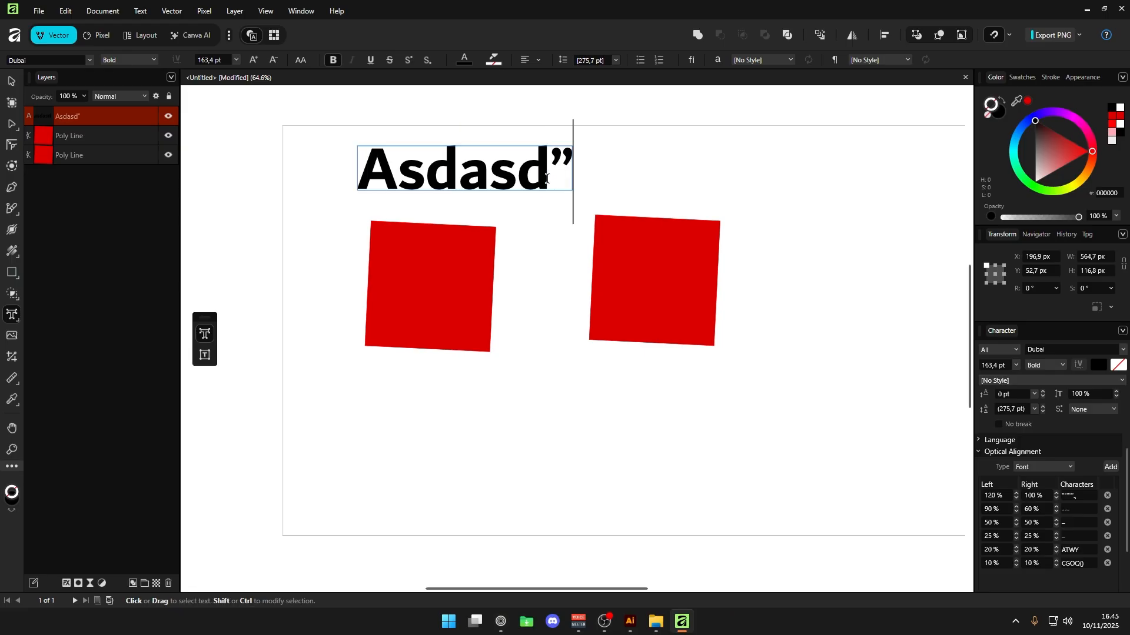
left_click(369, 159)
type("\"")
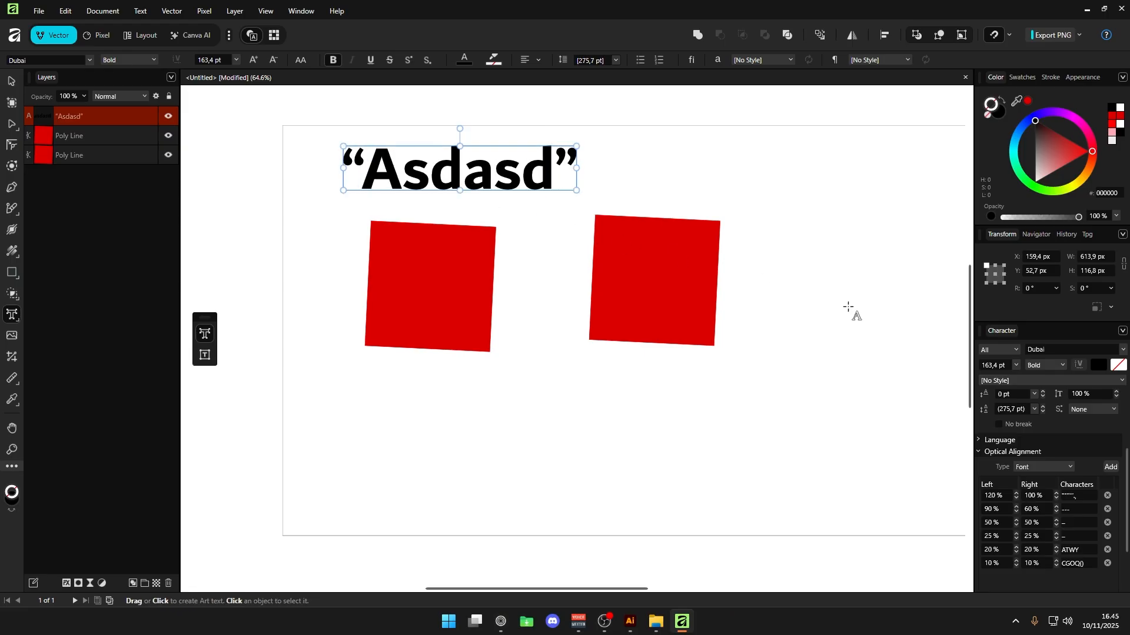
Set optical alignment to 90% left and 150% right for the quotation mark row, and 40% right for the second row.
scroll(1055, 492, "up", 6)
scroll(1016, 494, "up", 6)
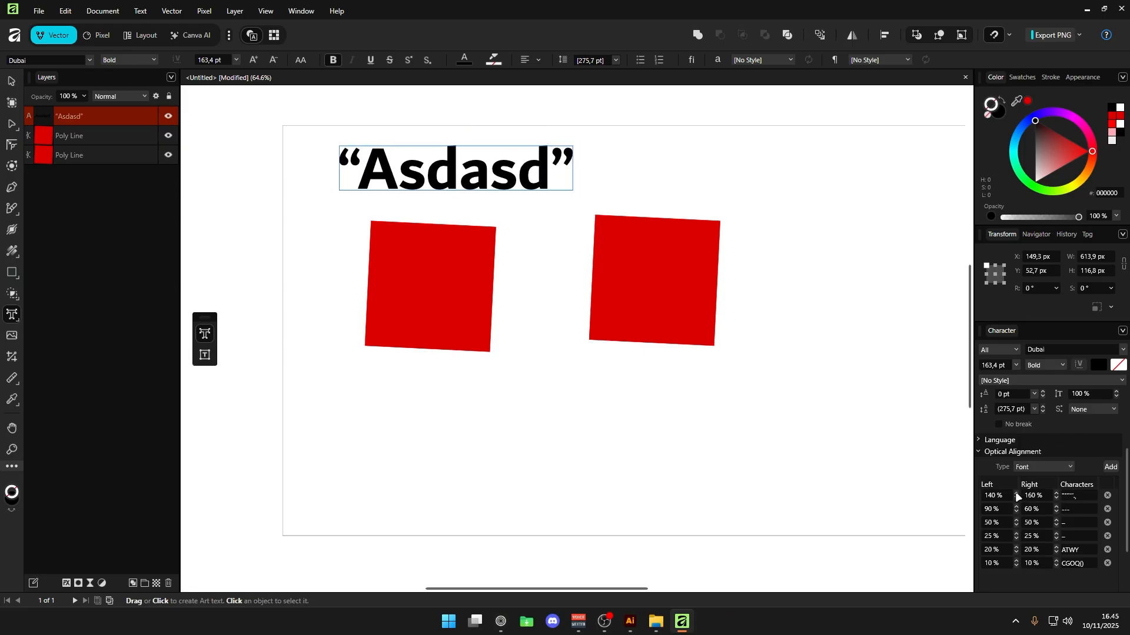
scroll(1016, 498, "down", 8)
scroll(1054, 509, "down", 1)
scroll(1055, 509, "down", 2)
scroll(1016, 495, "down", 1)
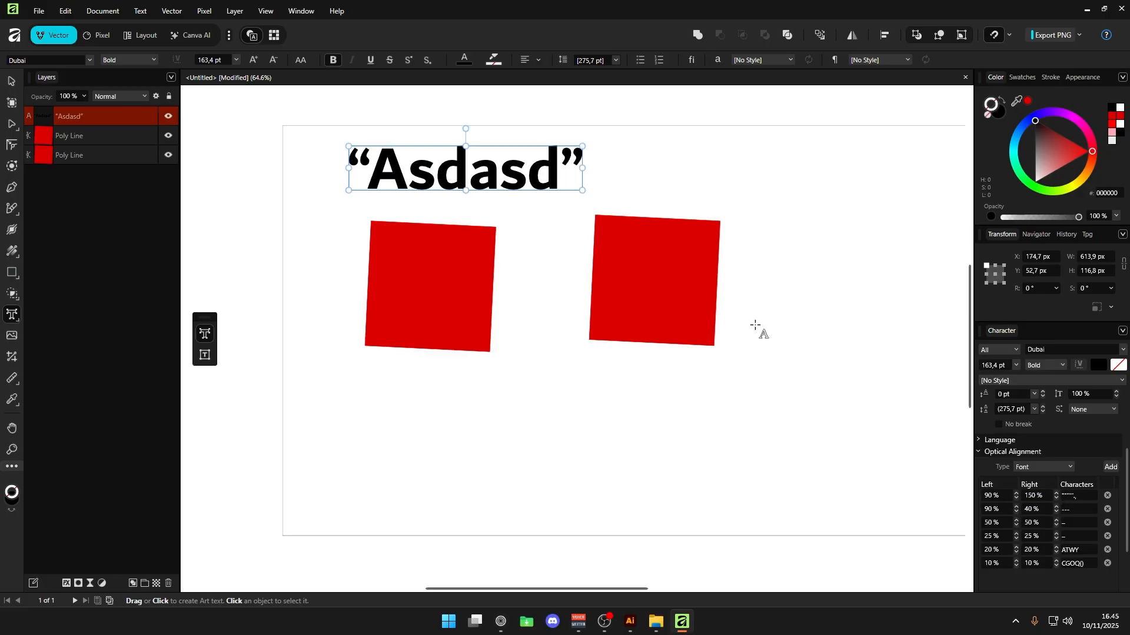
Try an extra optical alignment row for the letter A at 50% left and 40% right, and delete the row.
left_click(1110, 468)
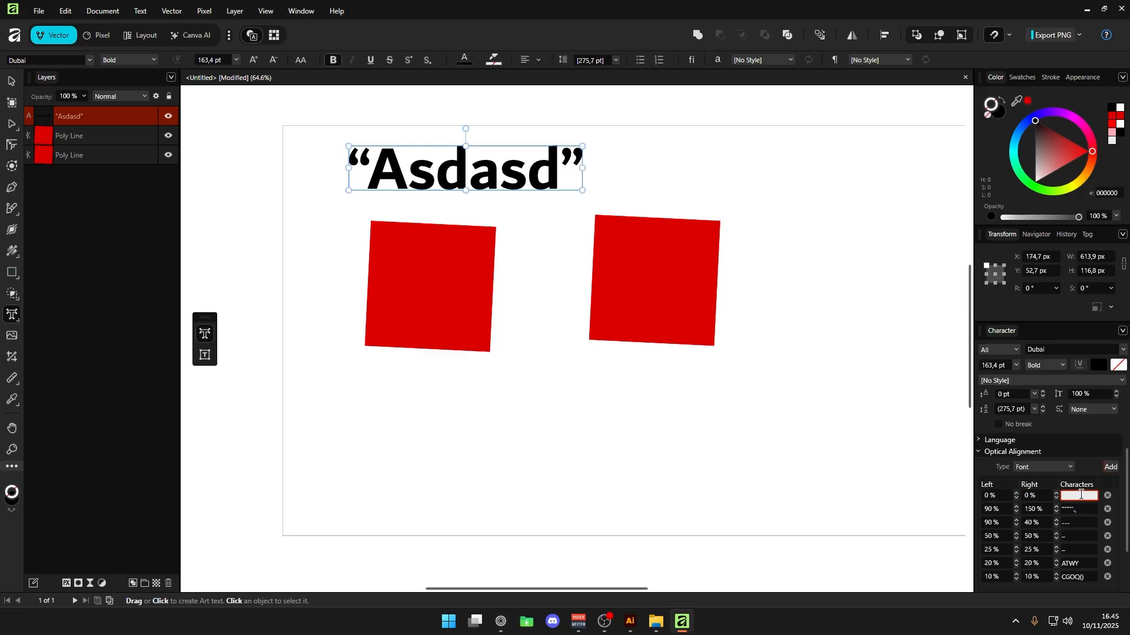
left_click(1016, 492)
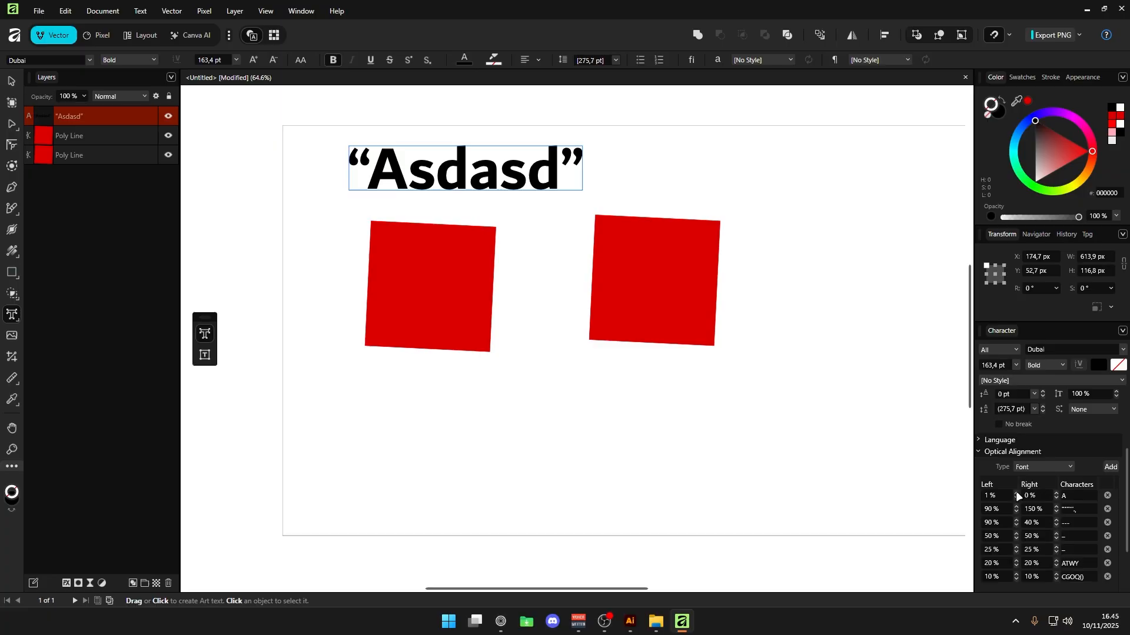
scroll(1015, 495, "up", 3)
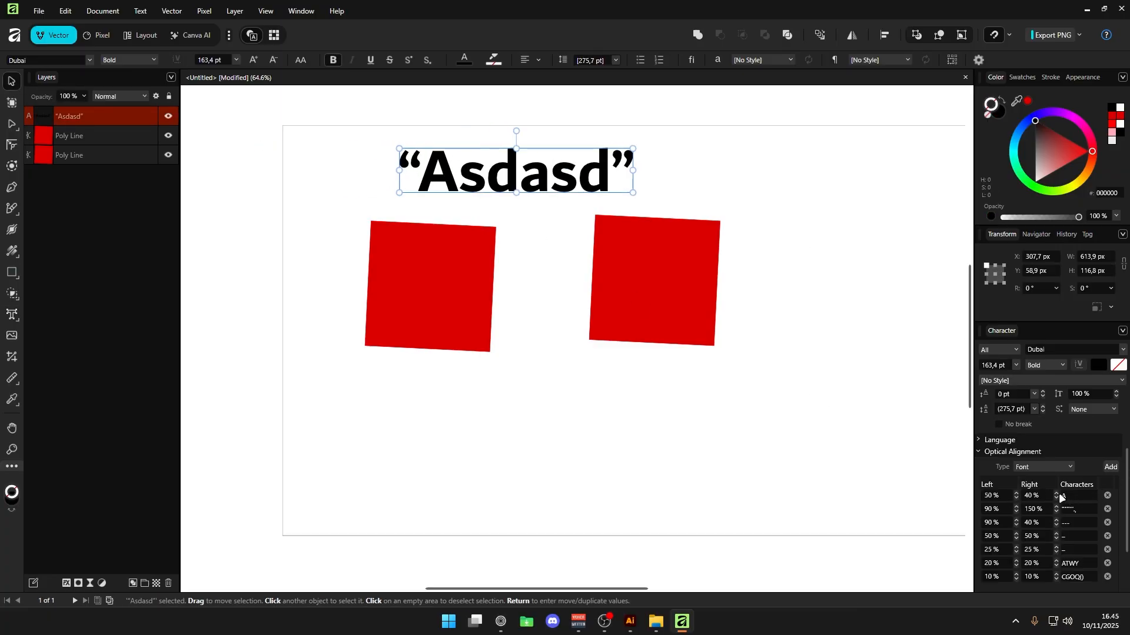
scroll(1054, 493, "up", 2)
scroll(1054, 497, "up", 2)
left_click(1107, 495)
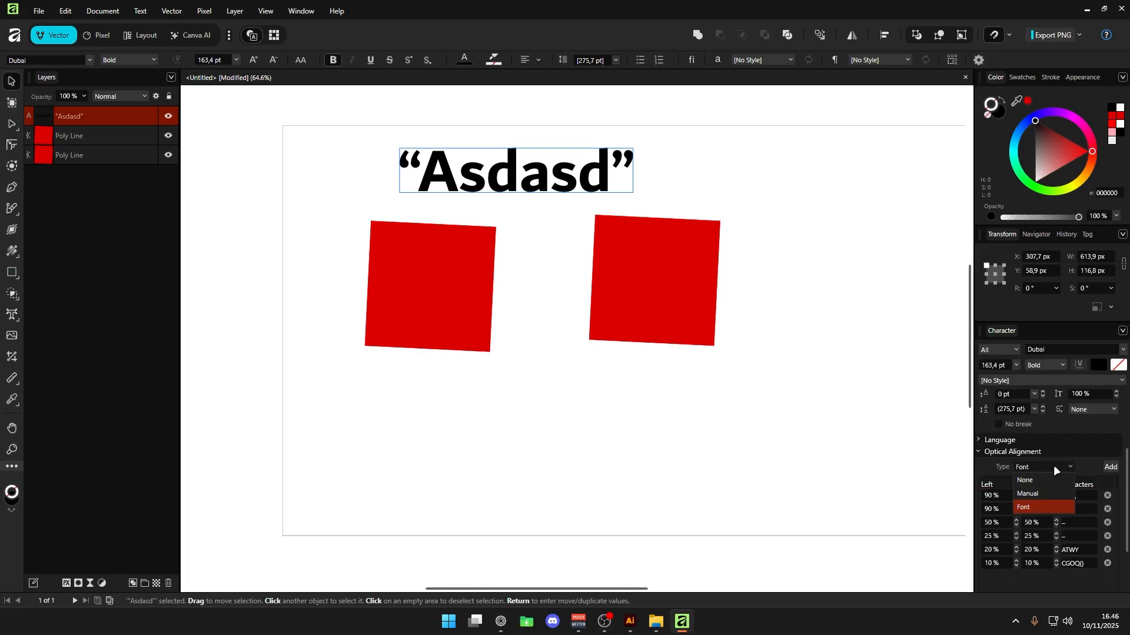
Use Manual optical alignment with 110% left for the quotation mark row, and scale the text down to about 147.7 pt.
scroll(1018, 492, "up", 2)
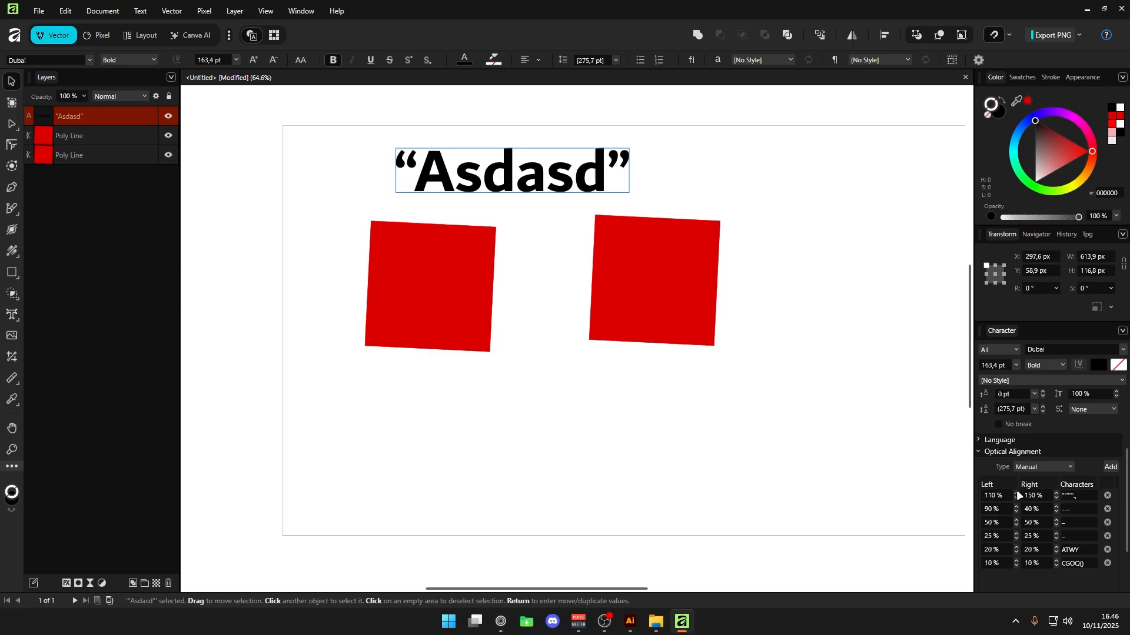
key("t")
left_click_drag(633, 170, 606, 173)
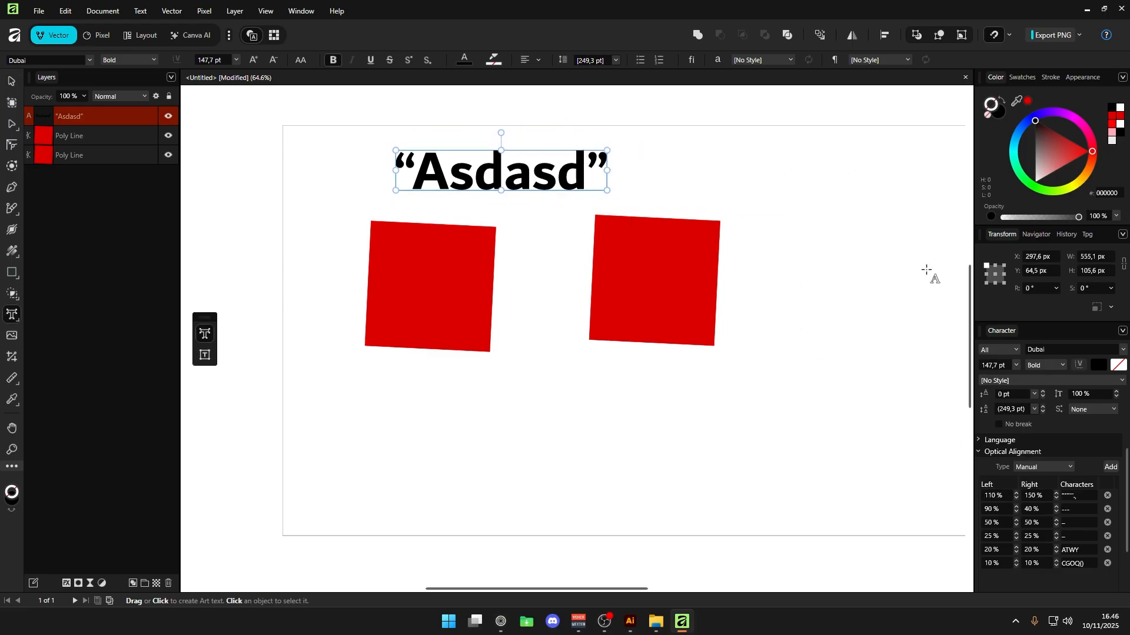
left_click(928, 272)
key("Escape")
left_click(579, 171)
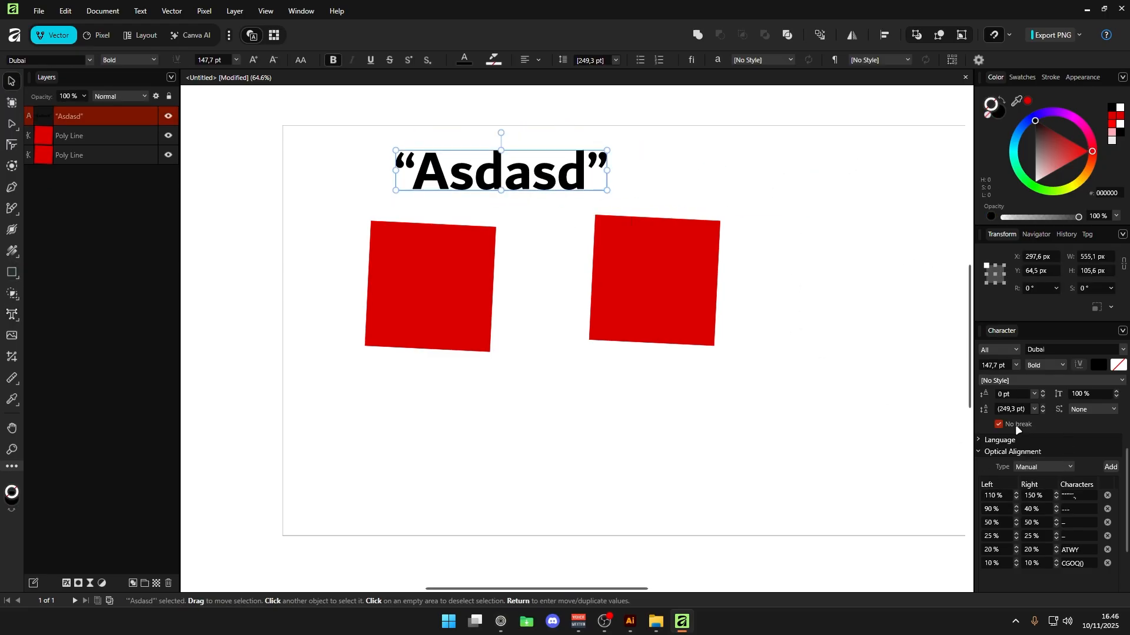
scroll(1050, 437, "down", 1)
key("t")
left_click(605, 173)
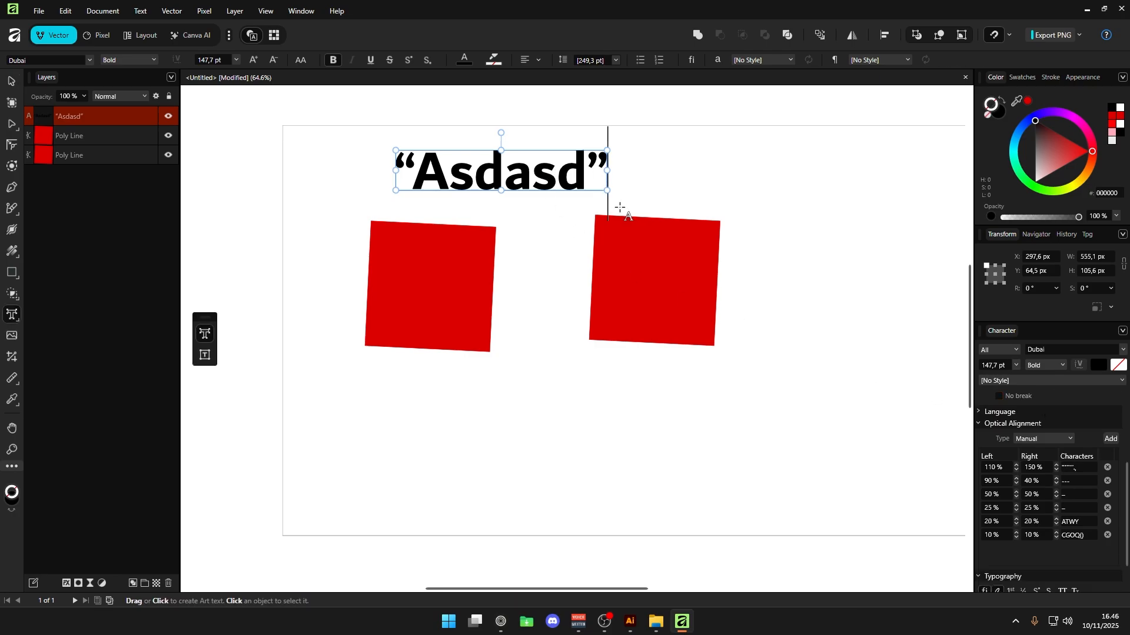
key("ctrl+v")
key("ctrl+z")
key("Escape")
Draw a text frame about 624 × 580 px beside the red squares and fill it with filler text.
key("t")
left_click_drag(362, 164, 599, 385)
right_click(446, 200)
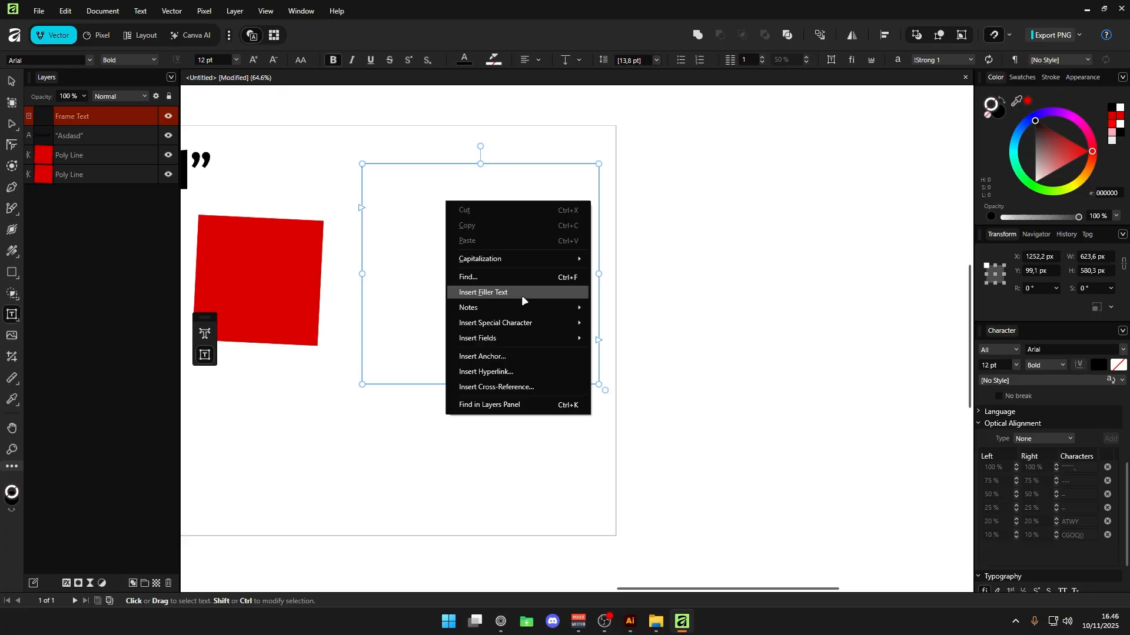
left_click(523, 293)
key("Escape")
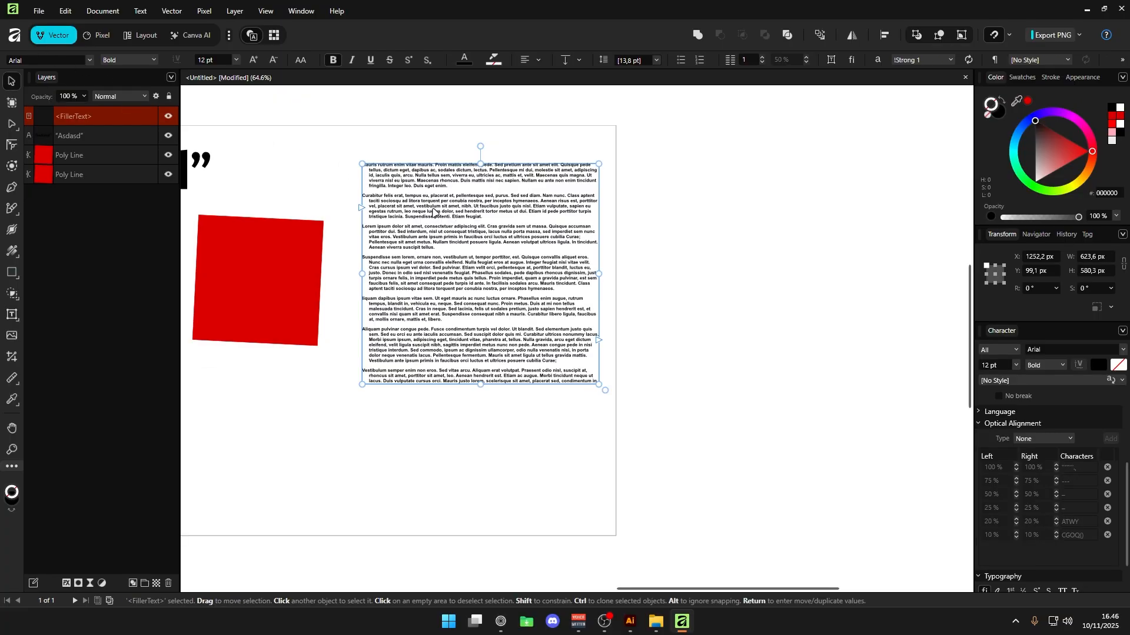
scroll(387, 216, "up", 1)
scroll(387, 215, "up", 3)
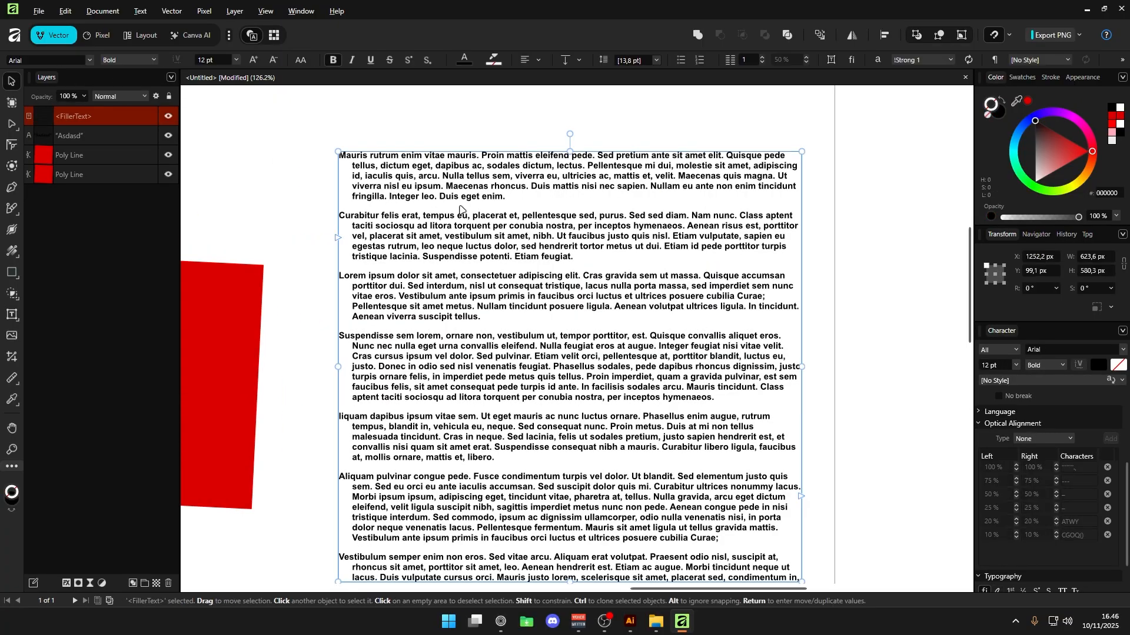
Set the filler text's optical alignment to Font, with left values of 70% in the second row and 20% in the fourth.
left_click(1041, 438)
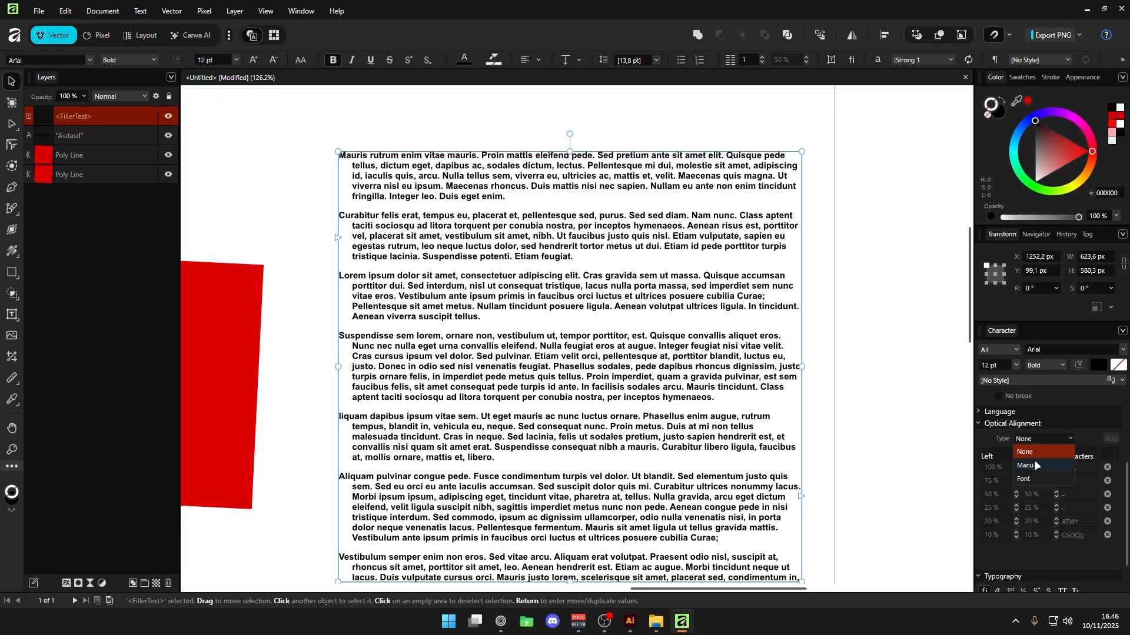
left_click(1033, 460)
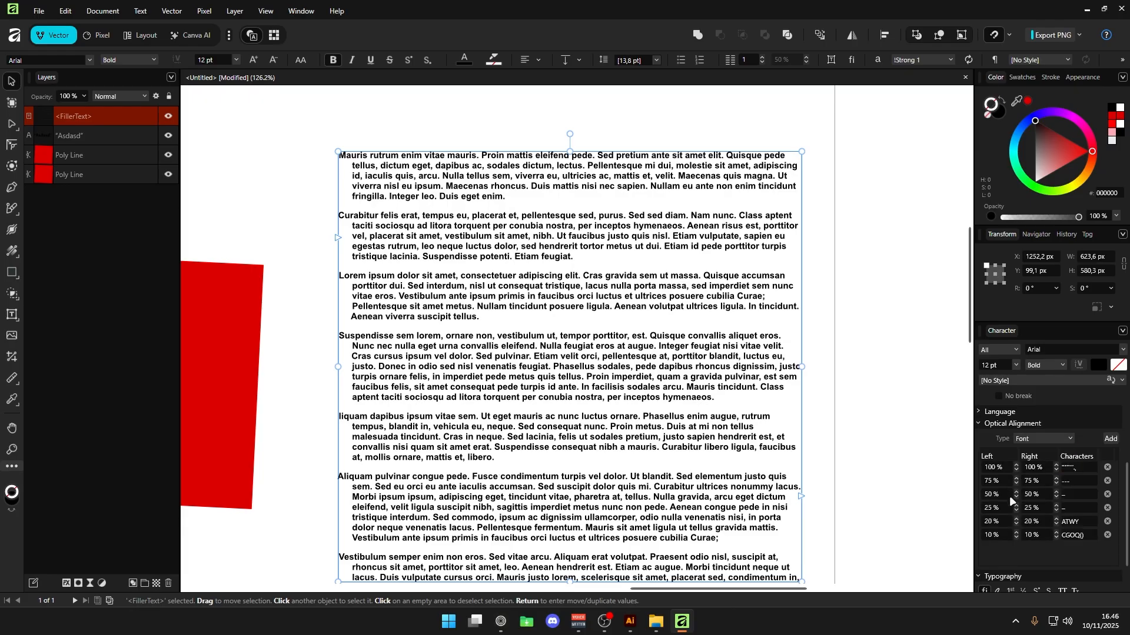
left_click(1017, 483)
left_click(1017, 484)
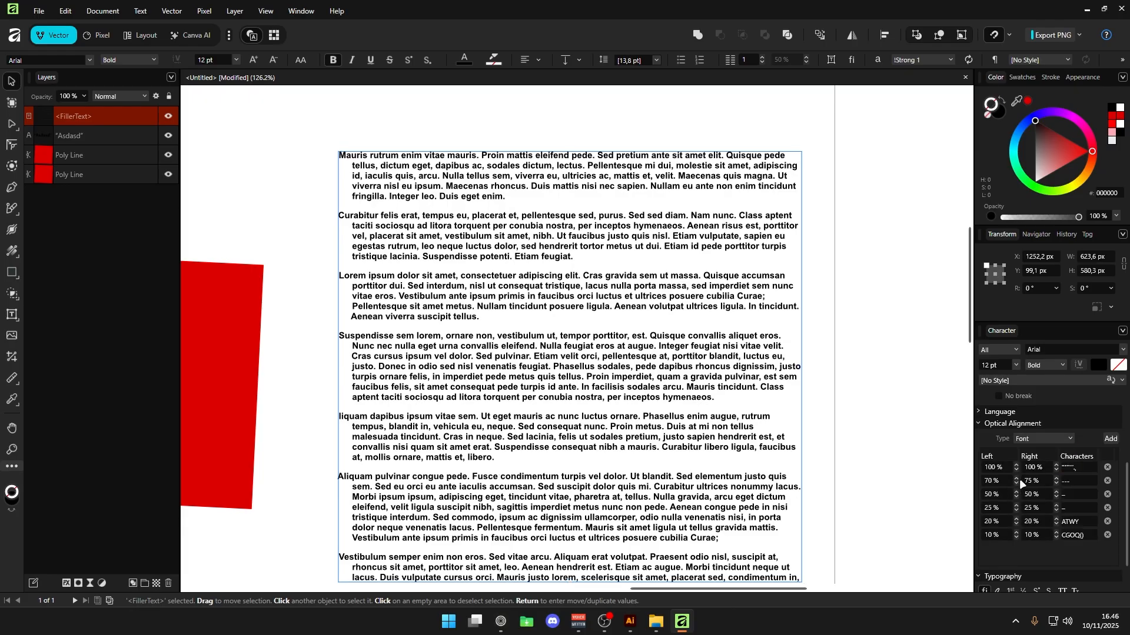
left_click(1016, 510)
Enter the lines "asdasdsdads" and "asdasd" plus the word "aasdadasd" ahead of the filler text in the frame.
type("t")
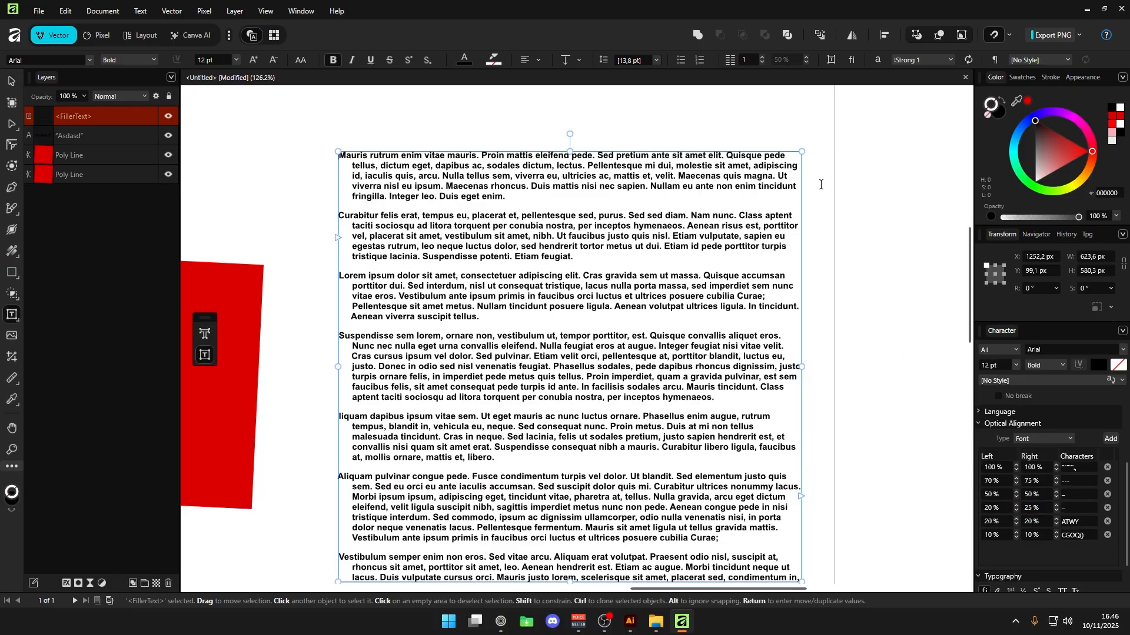
type("asdasdsdads")
key("Return")
type("asdasd")
key("Return")
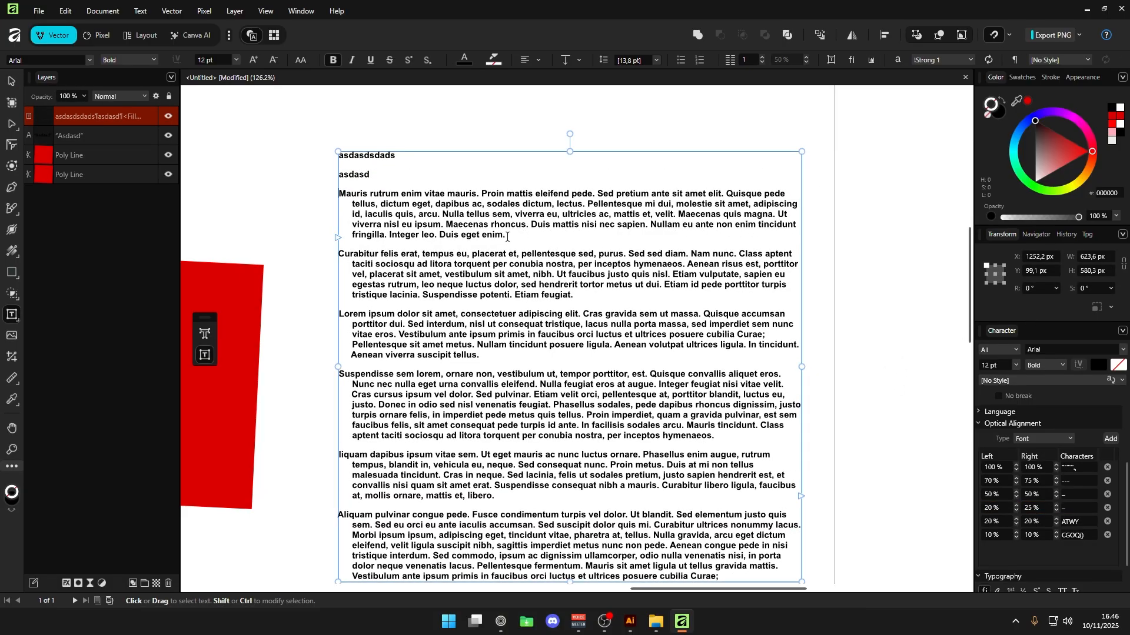
type("aasdadasd")
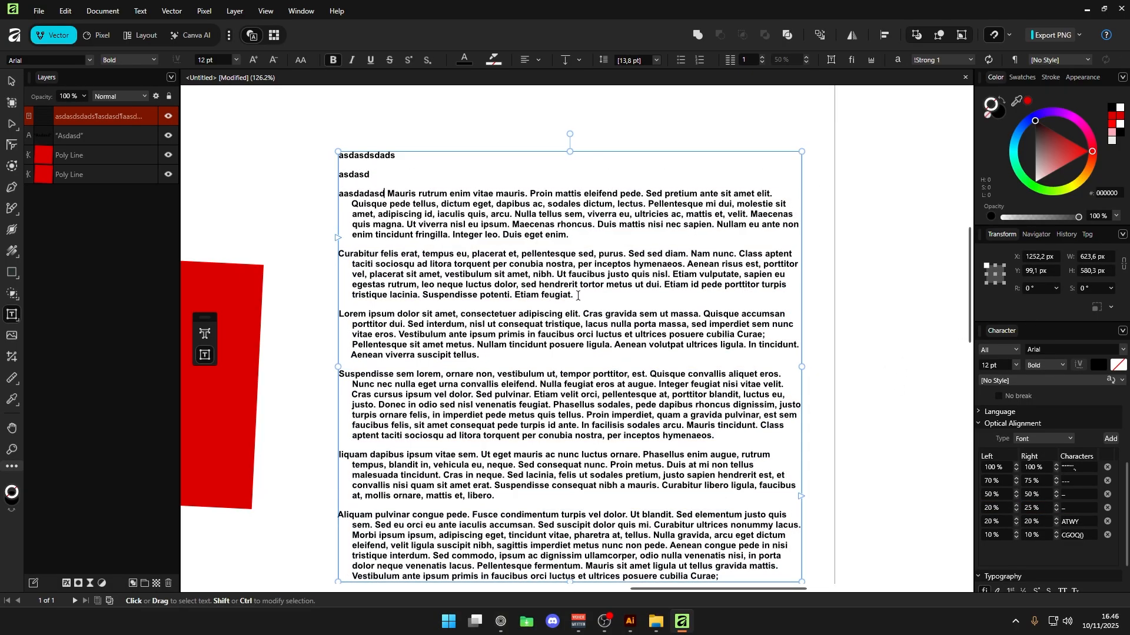
key("ctrl+shift+Left")
key("Right")
scroll(513, 353, "down", 1)
scroll(497, 346, "up", 1)
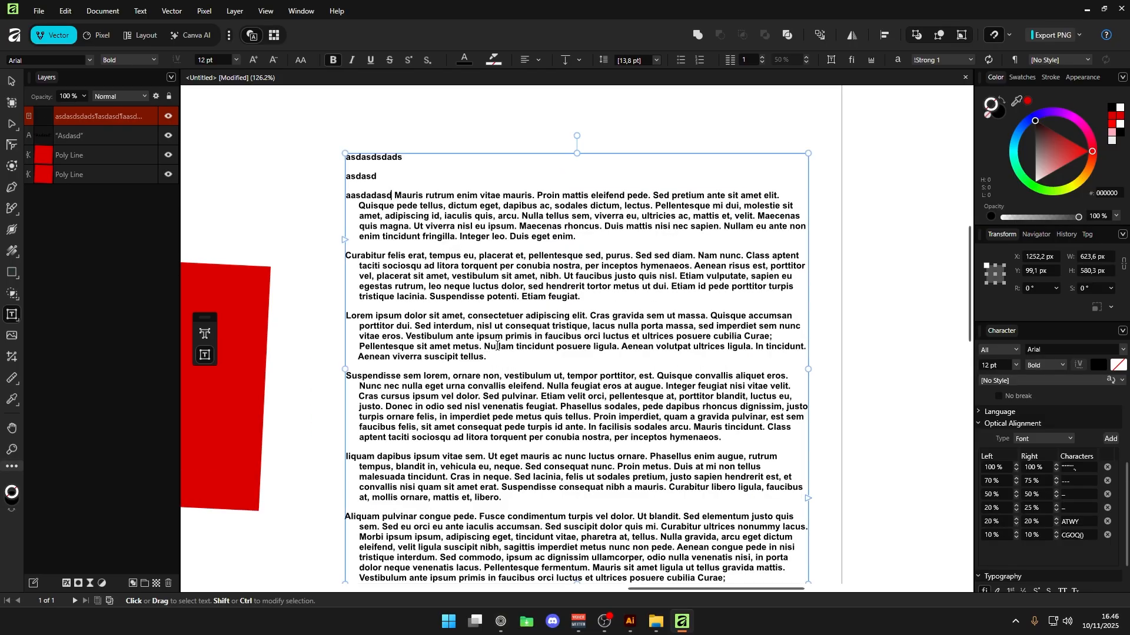
key("ctrl+shift+End")
key("Delete")
key("ctrl+z")
key("Left")
type("f")
type("t")
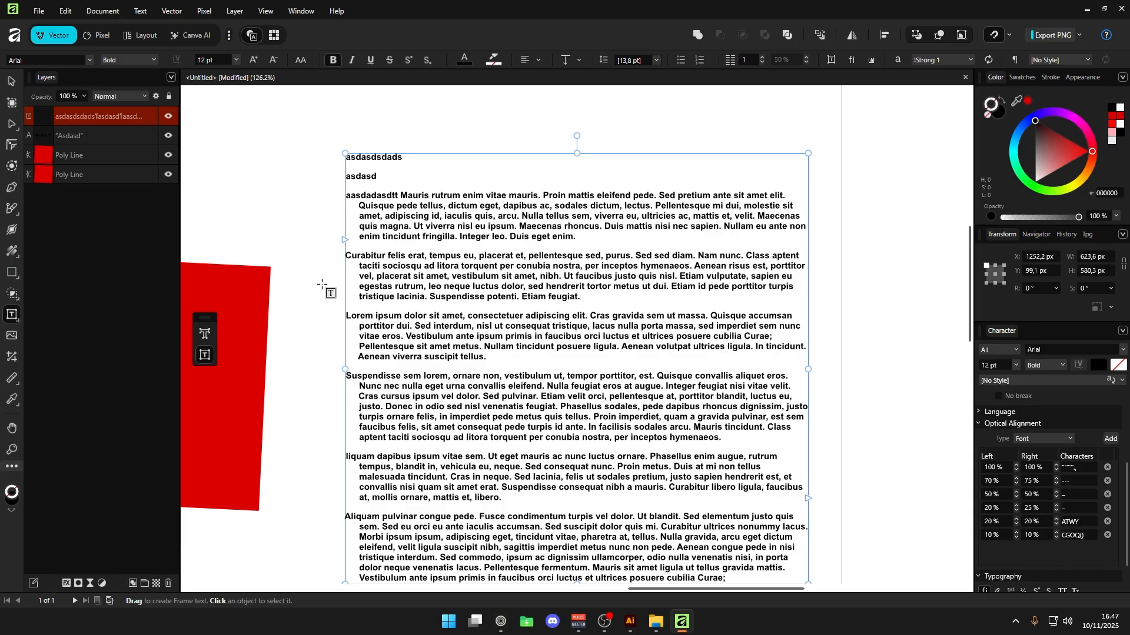
Try a small extra text frame reading "asdasd" over the filler text frame's edge, and delete it.
left_click_drag(311, 279, 427, 376)
type("asdasd")
left_click(572, 297)
type("sdassd")
key("ctrl+shift+End")
right_click(585, 297)
key("Escape")
key("Left")
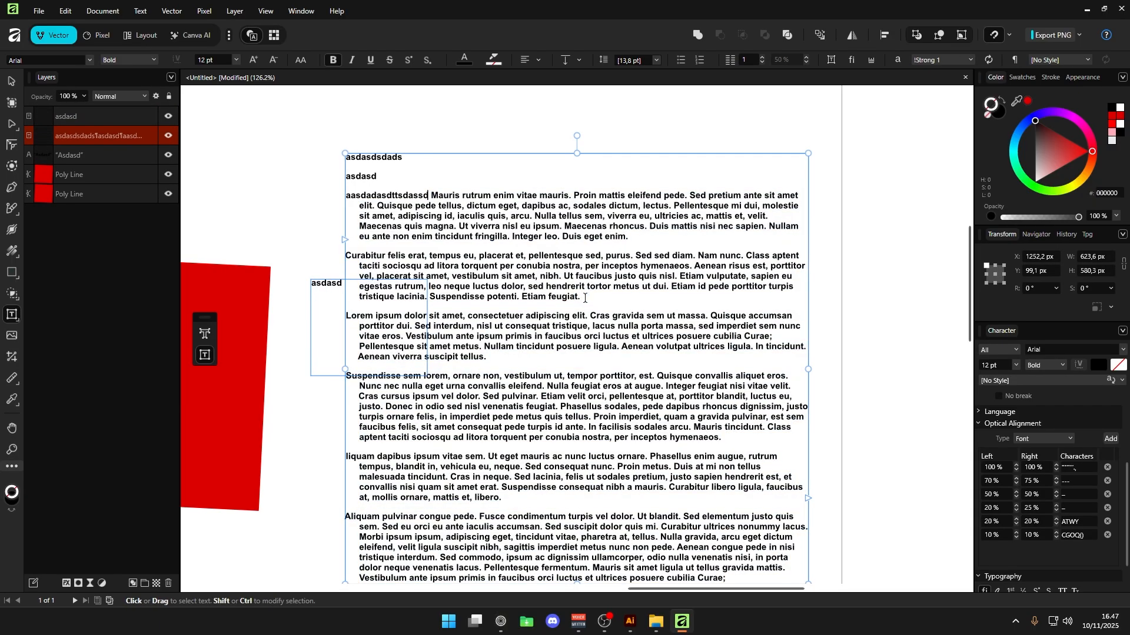
key("ctrl+shift+End")
left_click(12, 81)
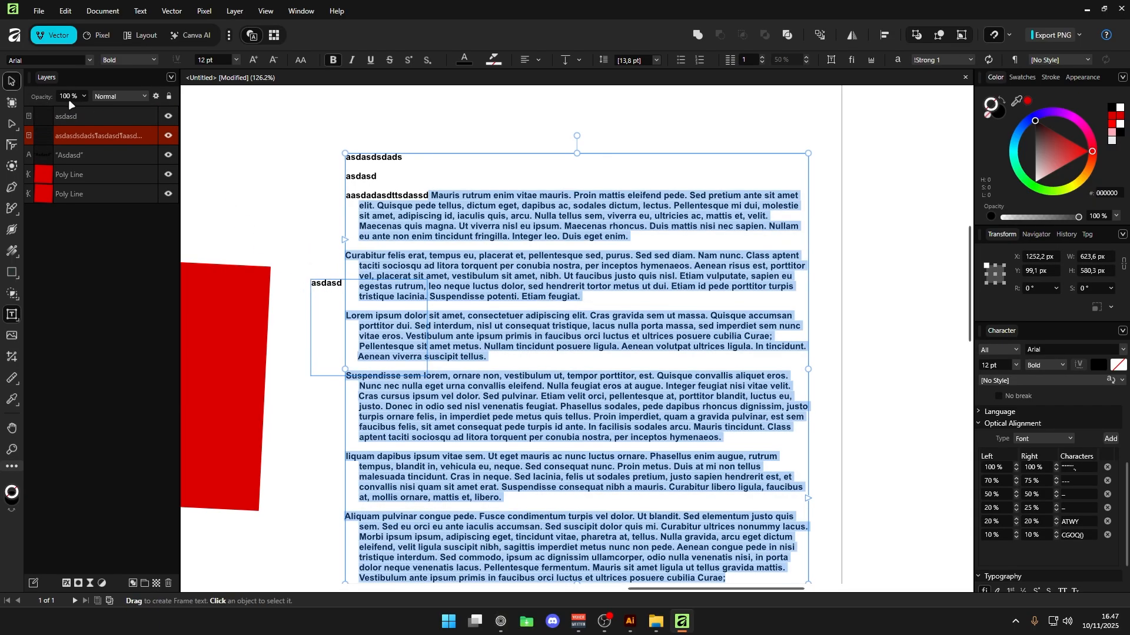
left_click(324, 289)
key("Delete")
left_click(435, 287)
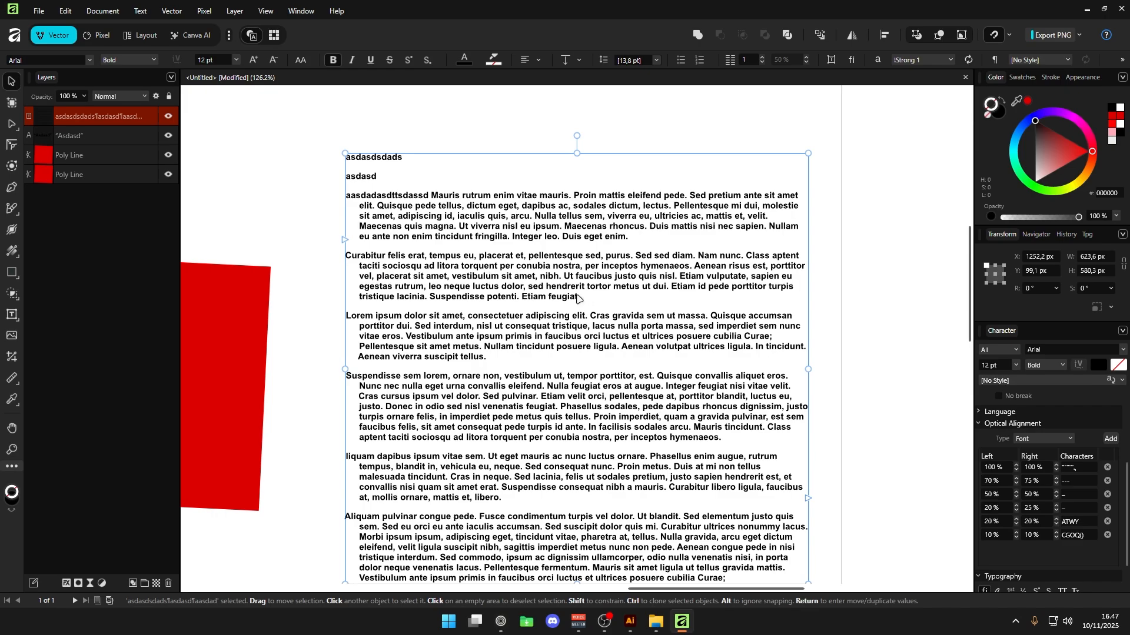
key("t")
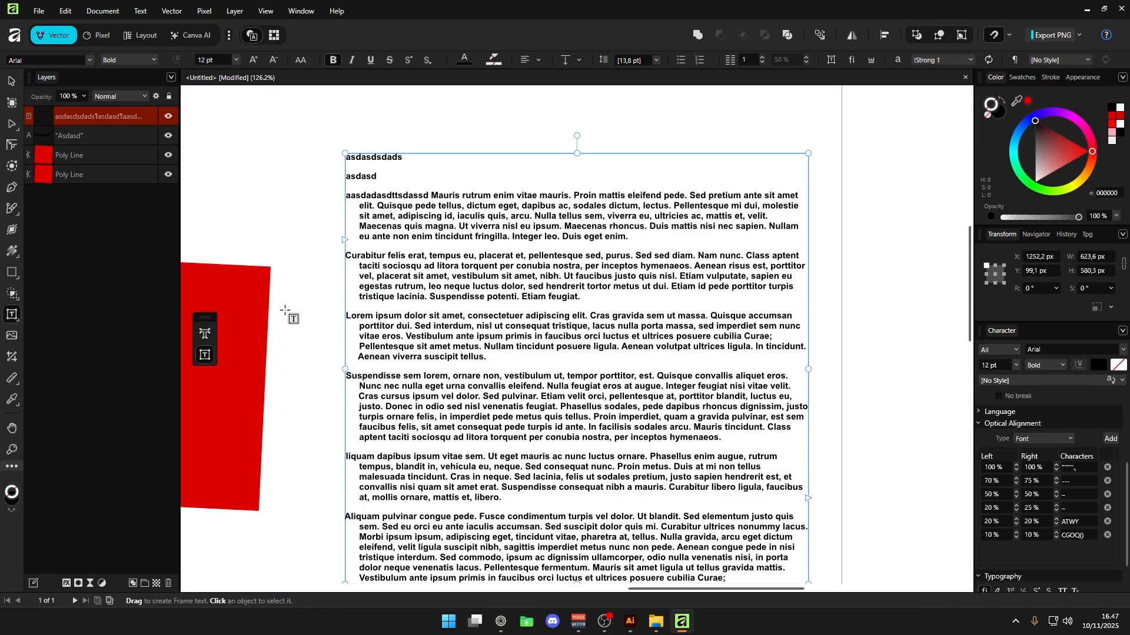
type("t")
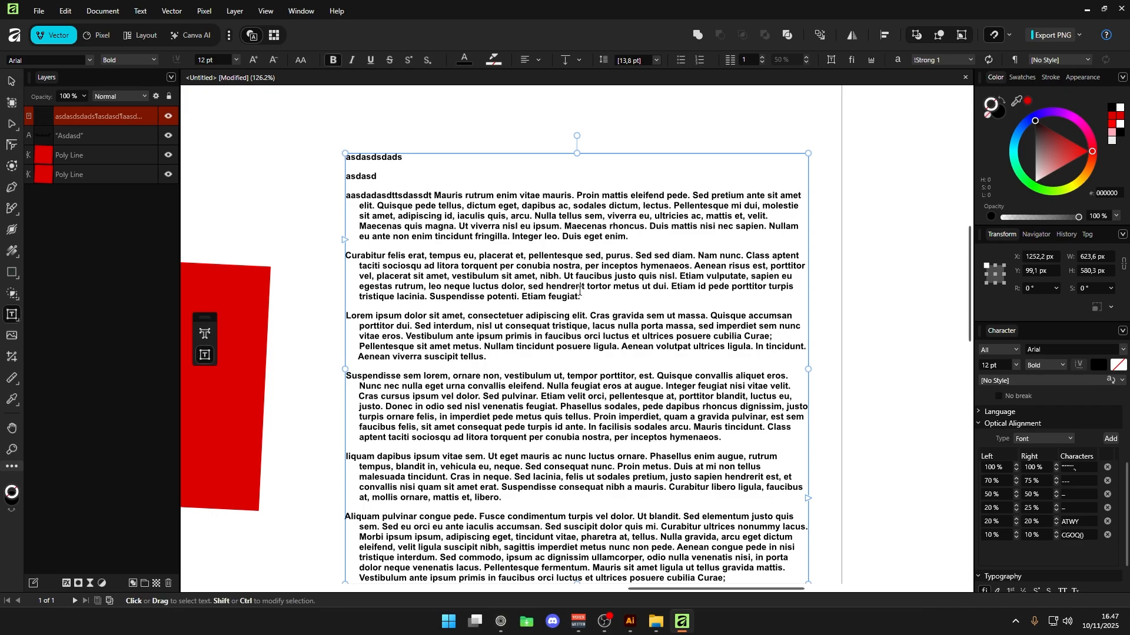
type("t")
key("Escape")
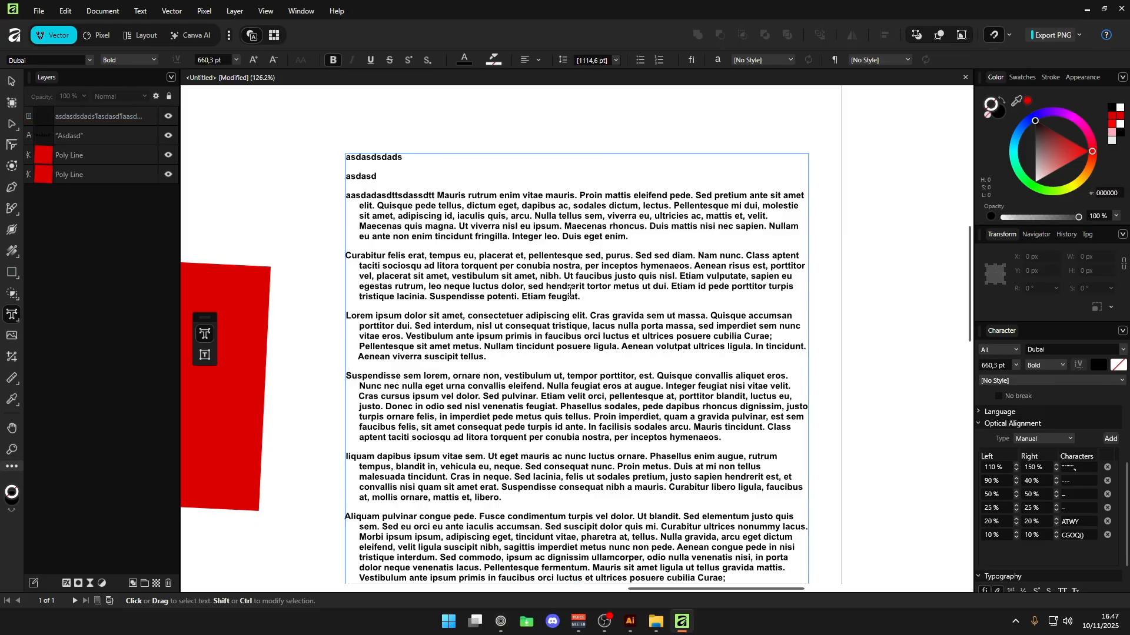
left_click(588, 299)
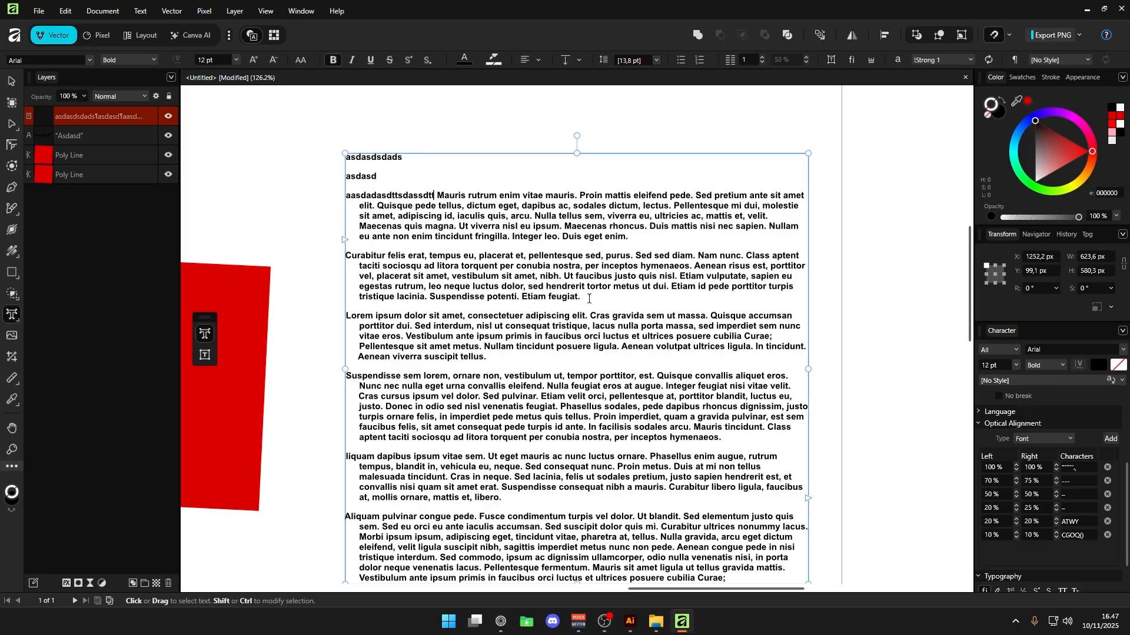
key("Escape")
key("v")
Move the text frame to about X 1213.4, Y 84.1 px and clear all of its text.
left_click_drag(569, 280, 540, 269)
double_click(544, 285)
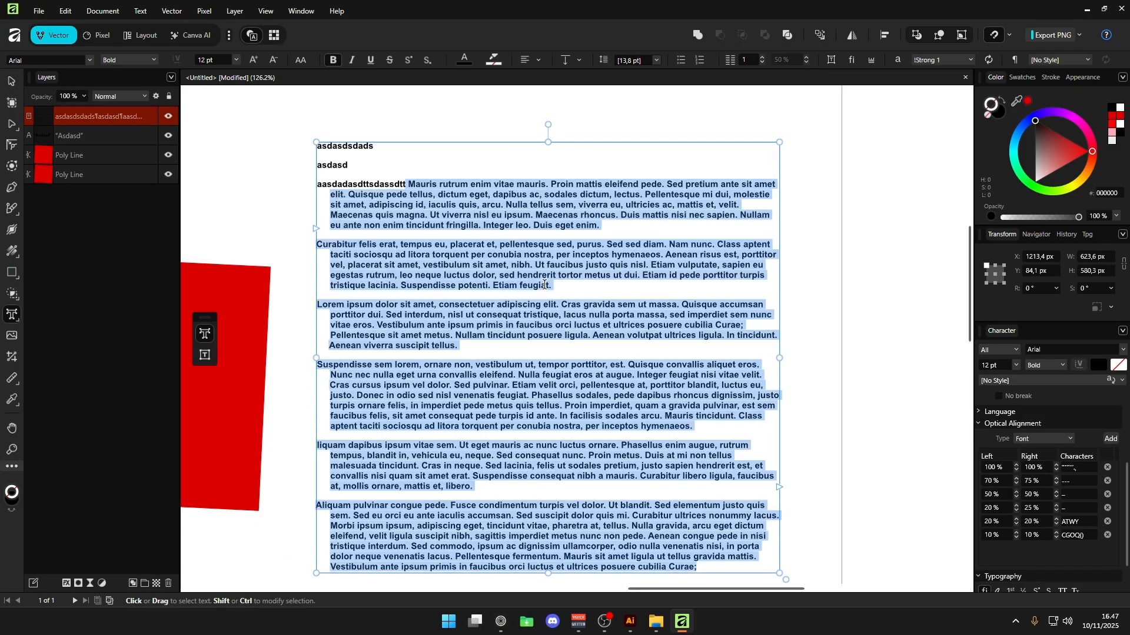
left_click(556, 285)
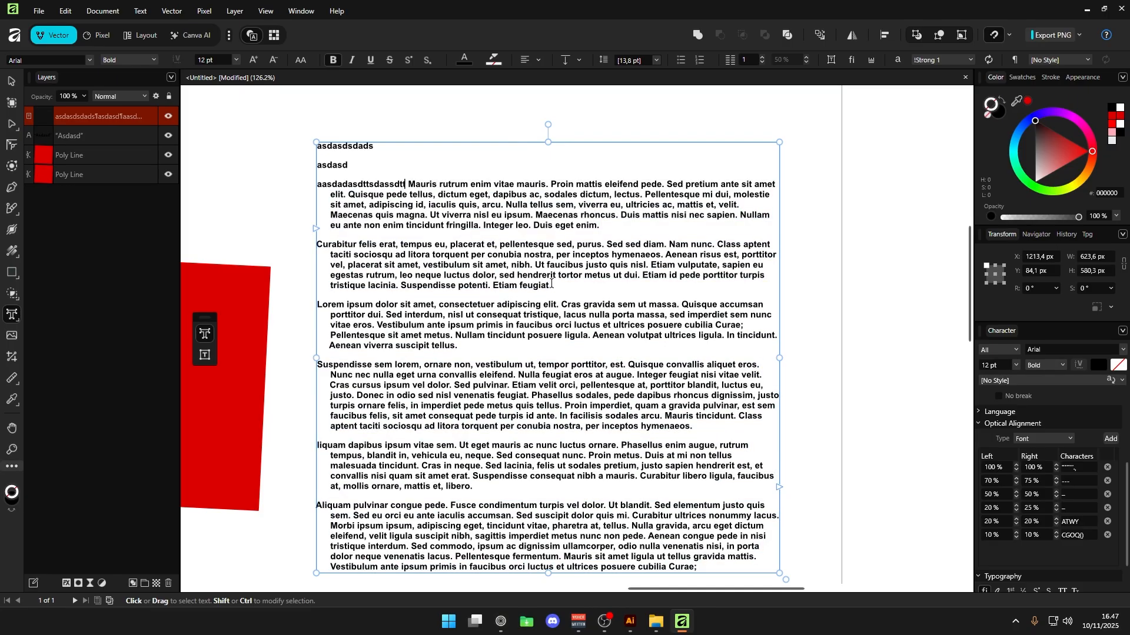
key("ctrl+shift+Left")
key("ctrl+a")
key("Delete")
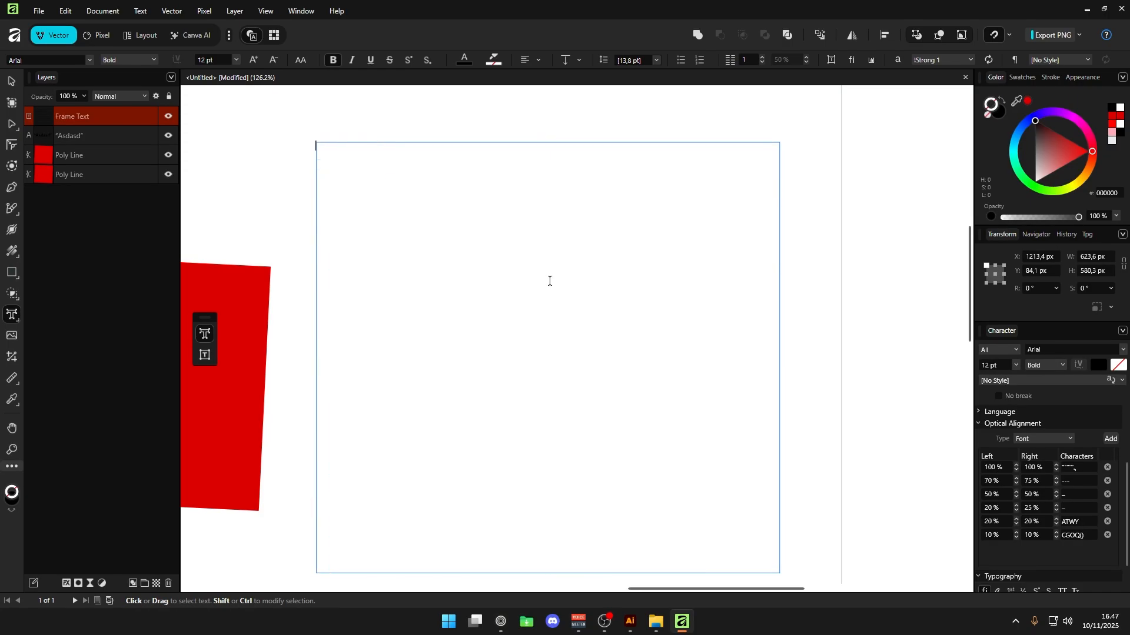
Fill the empty frame with short sample lines starting with "Asdasdasdasd asd s", and extend the S line with "asdasda".
type("Asdasdasdasd asd s")
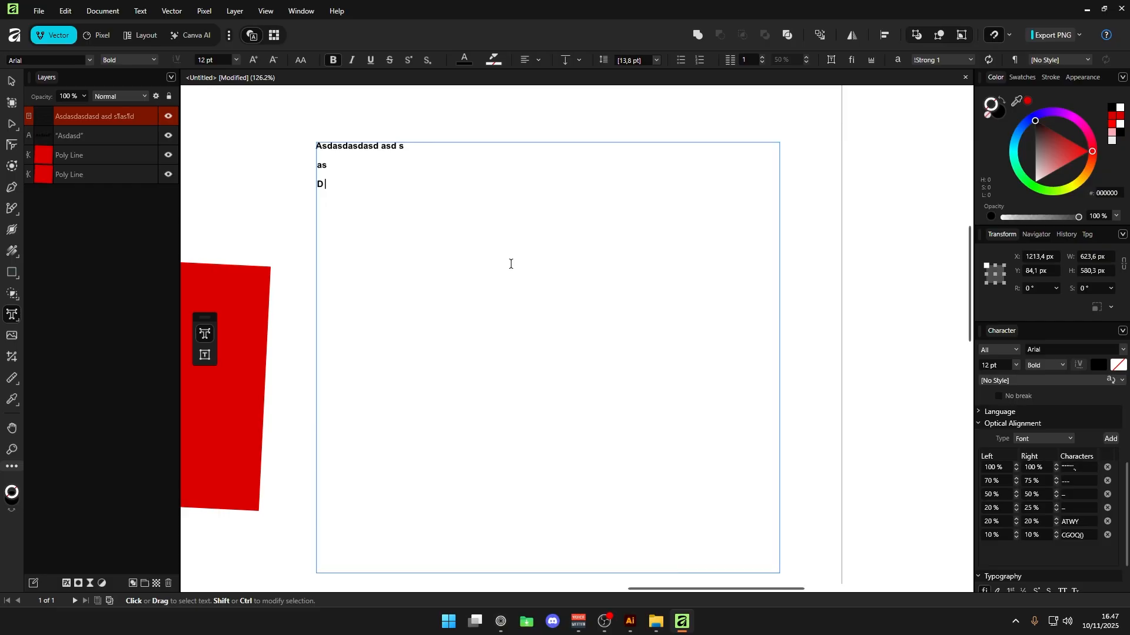
left_click(344, 239)
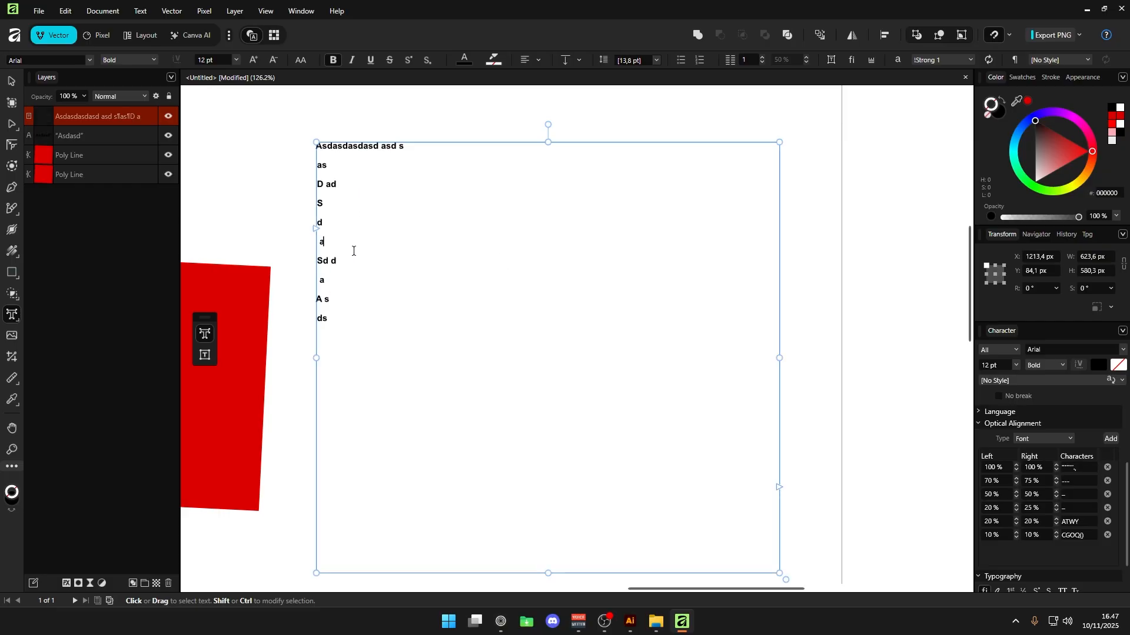
type("sdasd")
left_click(380, 203)
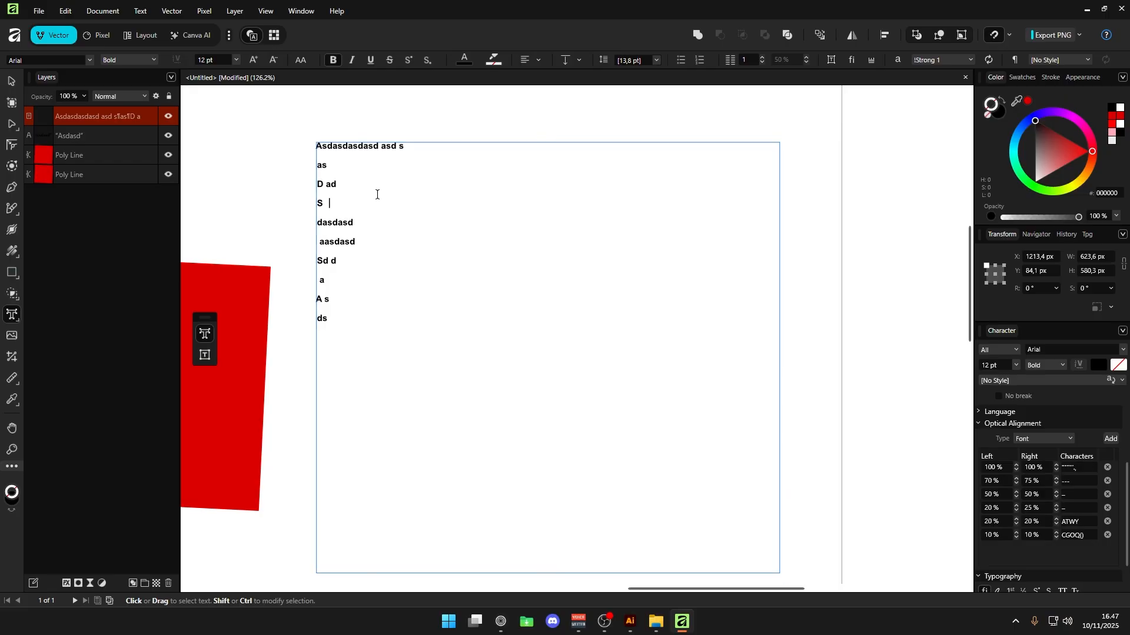
type("asdasda")
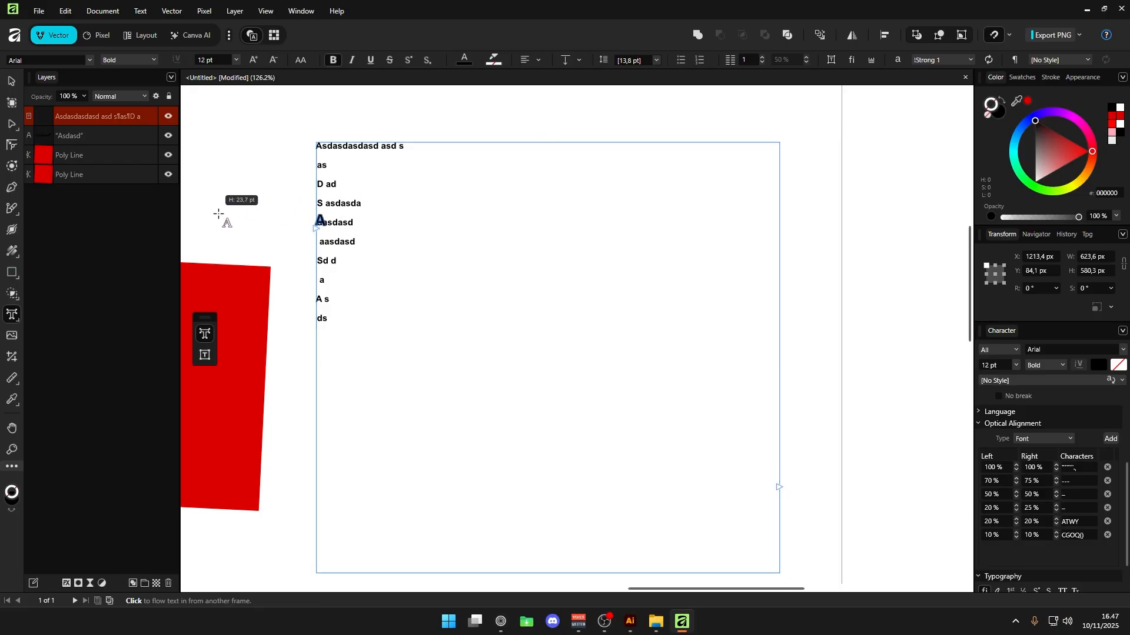
Try a 27.1 pt art text reading "asdasda" over the frame, and delete it.
left_click_drag(405, 234, 180, 209)
type("asdasda")
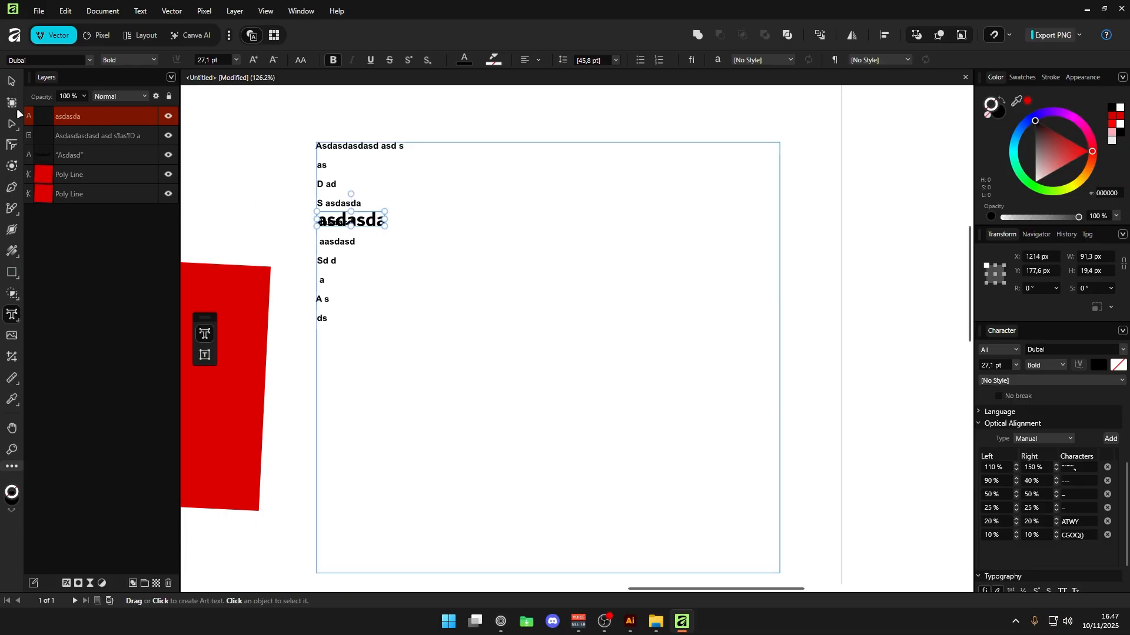
key("Escape")
key("Delete")
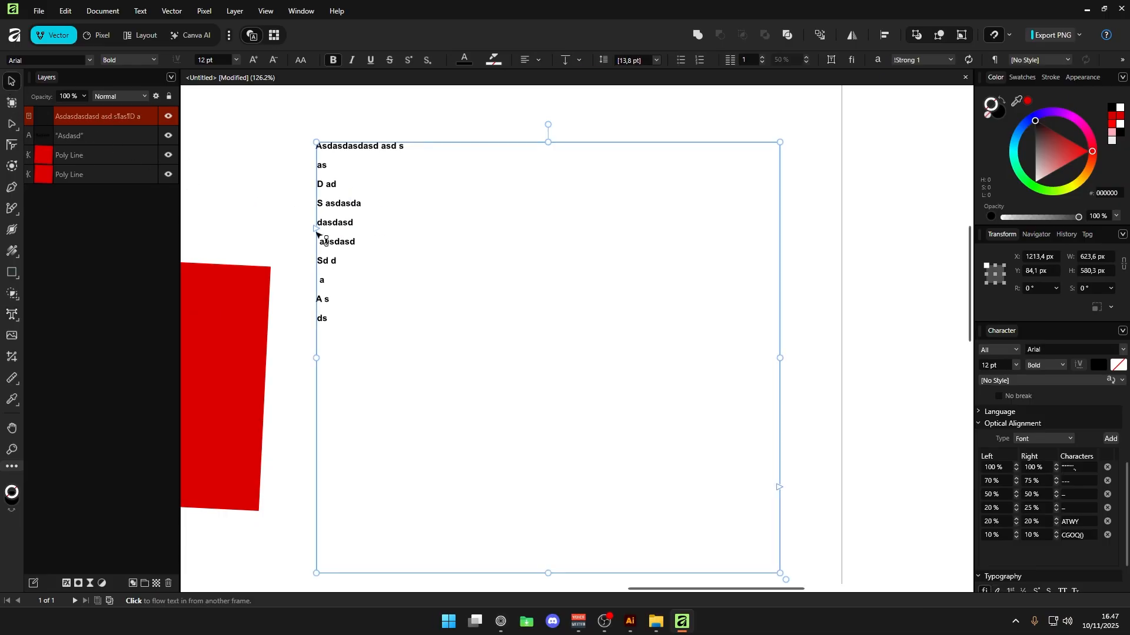
Move the text frame closer to the red square, to about X 1180.9, Y 117.9 px.
left_click_drag(315, 229, 291, 253)
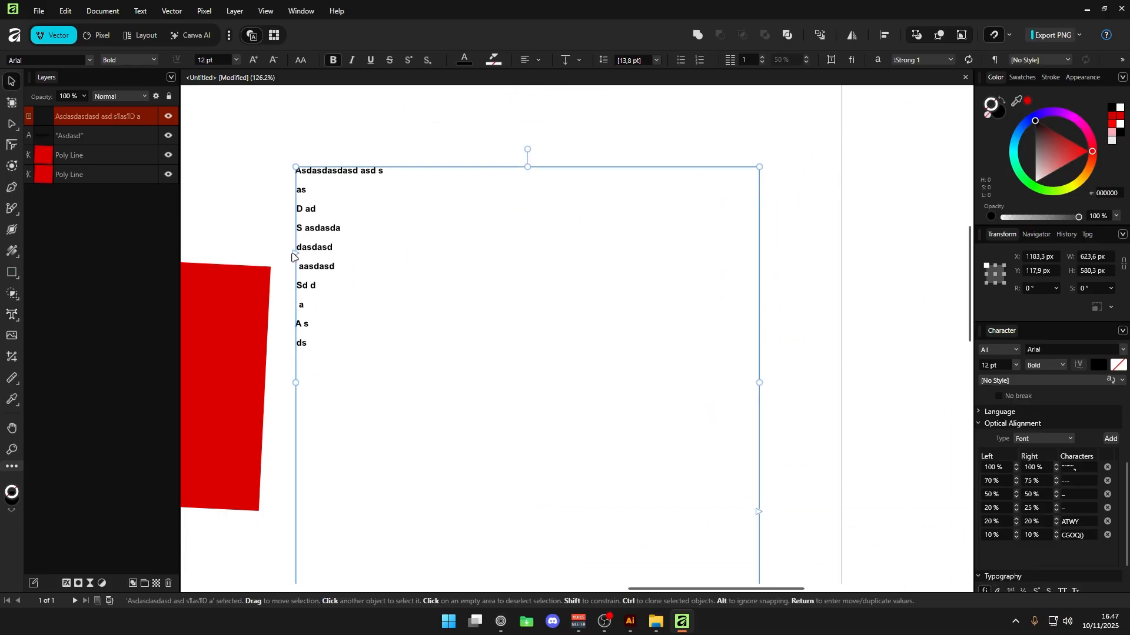
left_click(292, 253)
scroll(377, 289, "down", 3)
key("Escape")
scroll(370, 281, "up", 3)
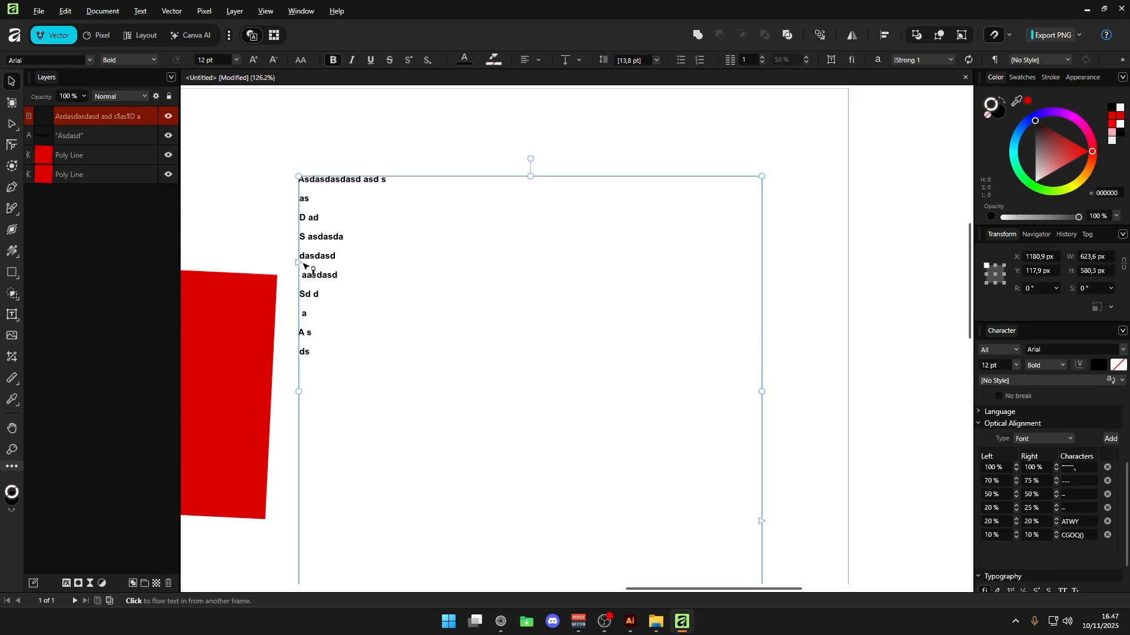
scroll(394, 276, "down", 2)
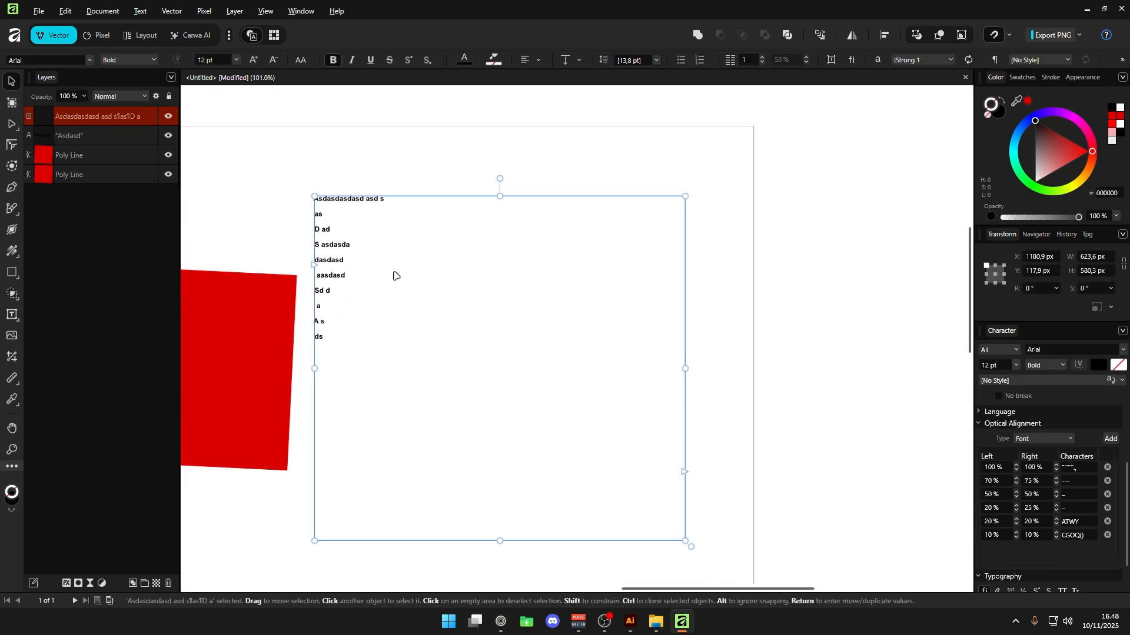
Narrow the text frame to about 78 px and flow it into a new linked frame about 295 × 348 px beside it.
left_click_drag(686, 369, 361, 366)
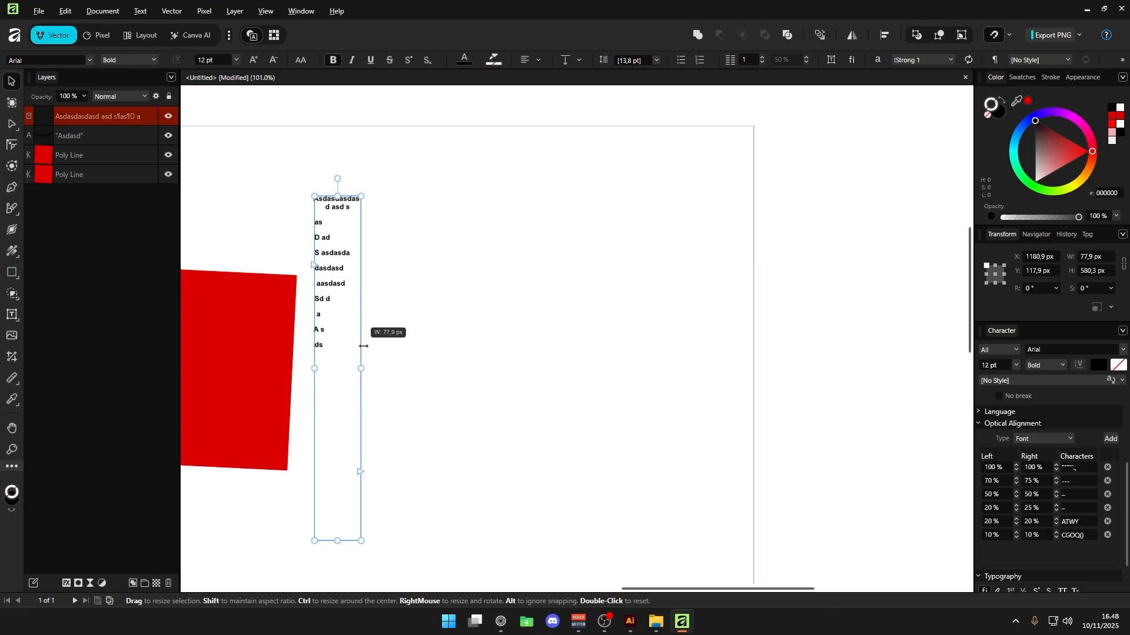
left_click(360, 472)
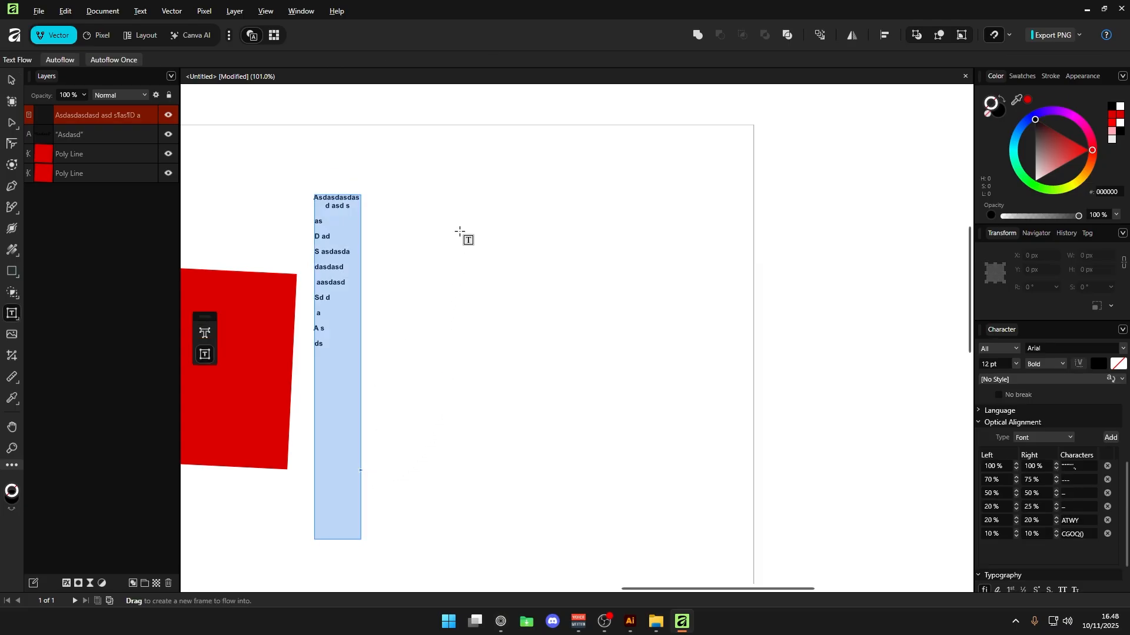
left_click_drag(444, 220, 620, 428)
Add "asdasda" to the last line of the narrow frame and insert filler text that flows into the linked frame.
double_click(332, 353)
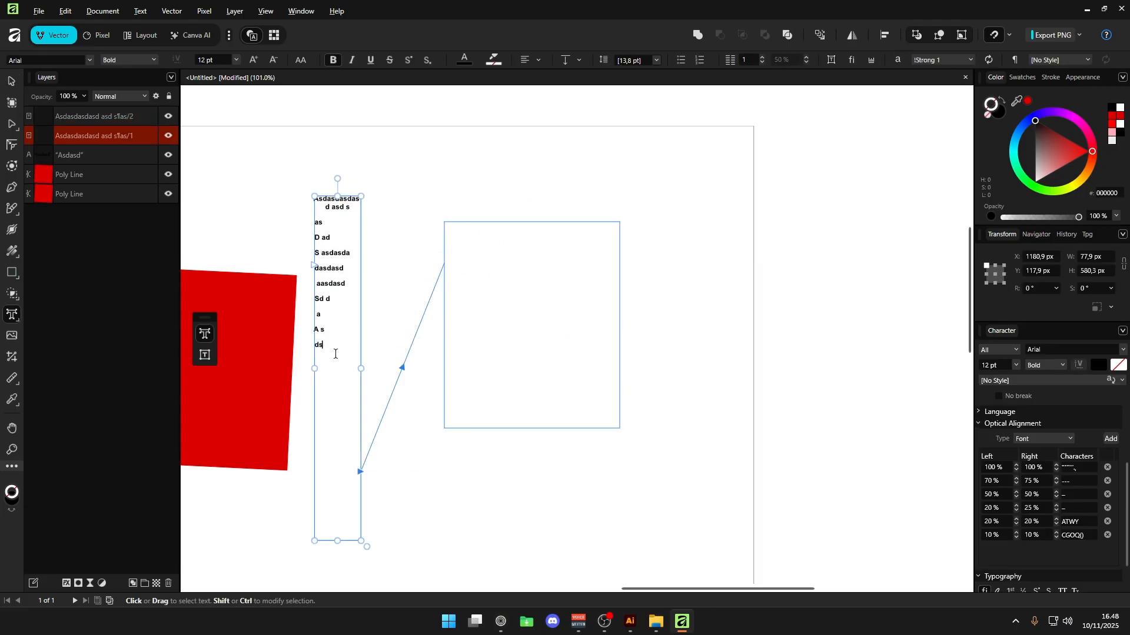
type("asdasda")
right_click(343, 381)
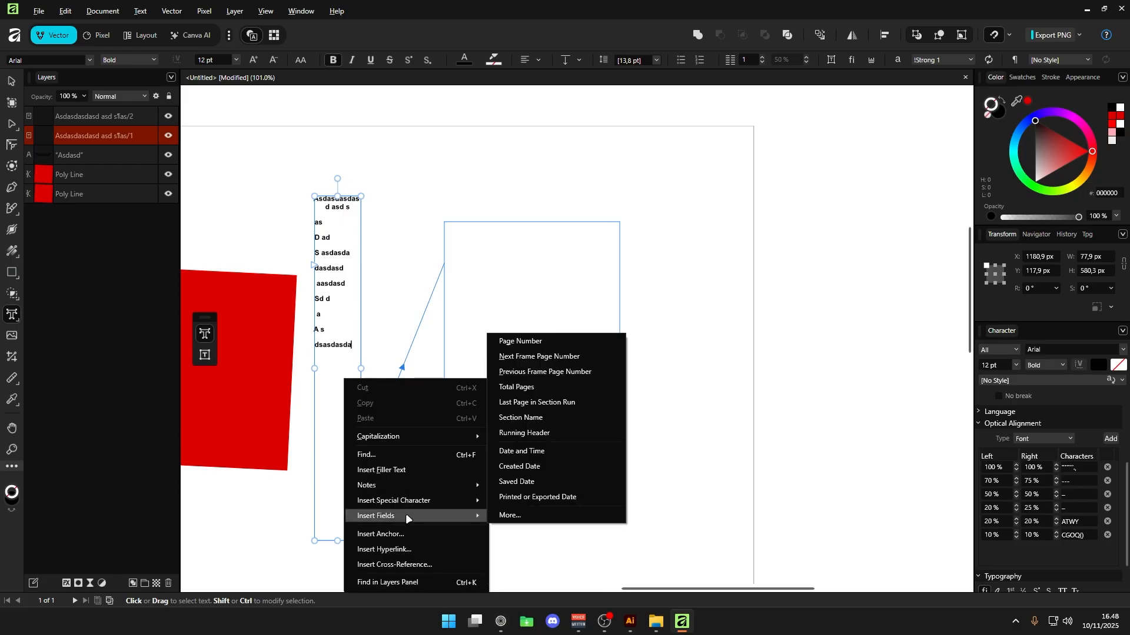
left_click(414, 469)
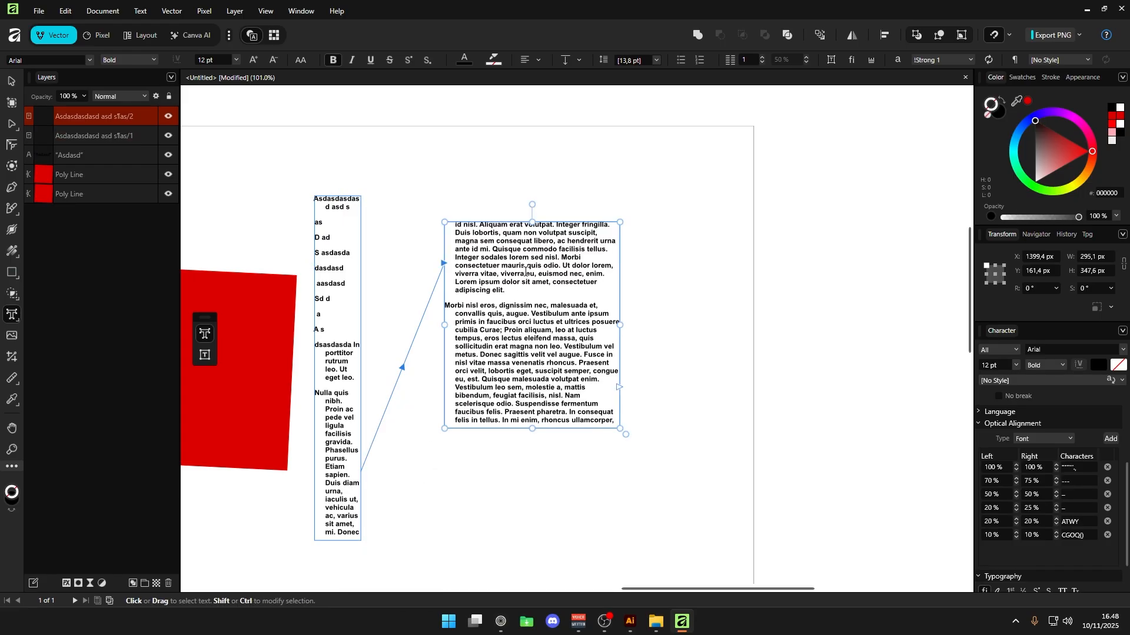
Reposition the two linked frames, widening the first to about 179 px and lowering its top edge to reflow the text.
left_click(16, 81)
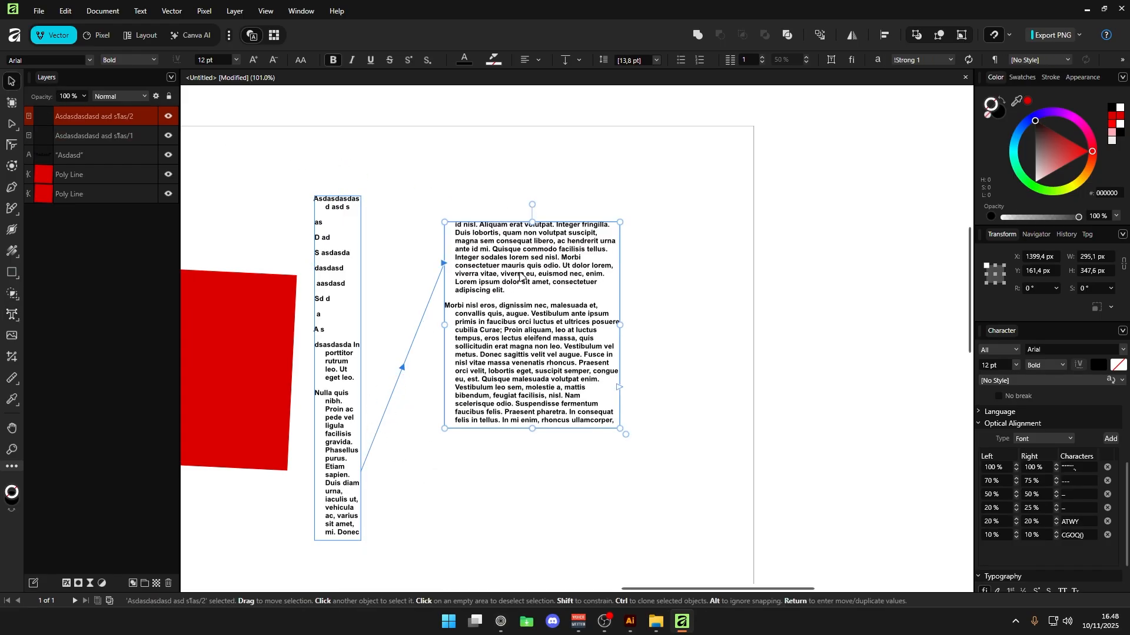
left_click_drag(520, 272, 543, 336)
left_click_drag(358, 344, 420, 332)
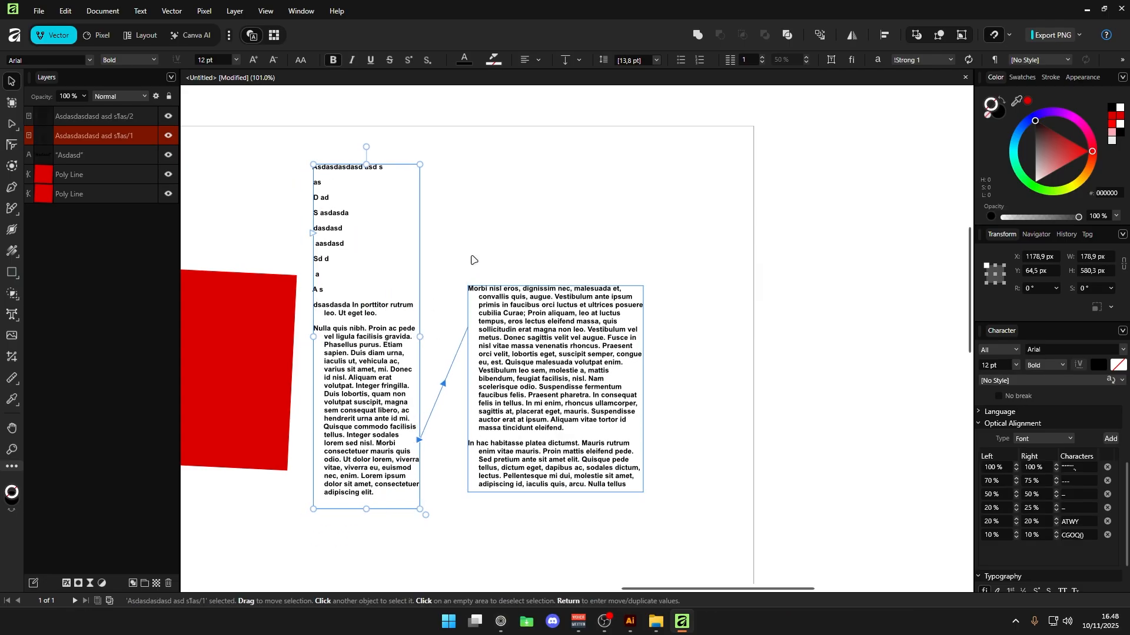
left_click_drag(366, 164, 366, 260)
left_click(500, 261)
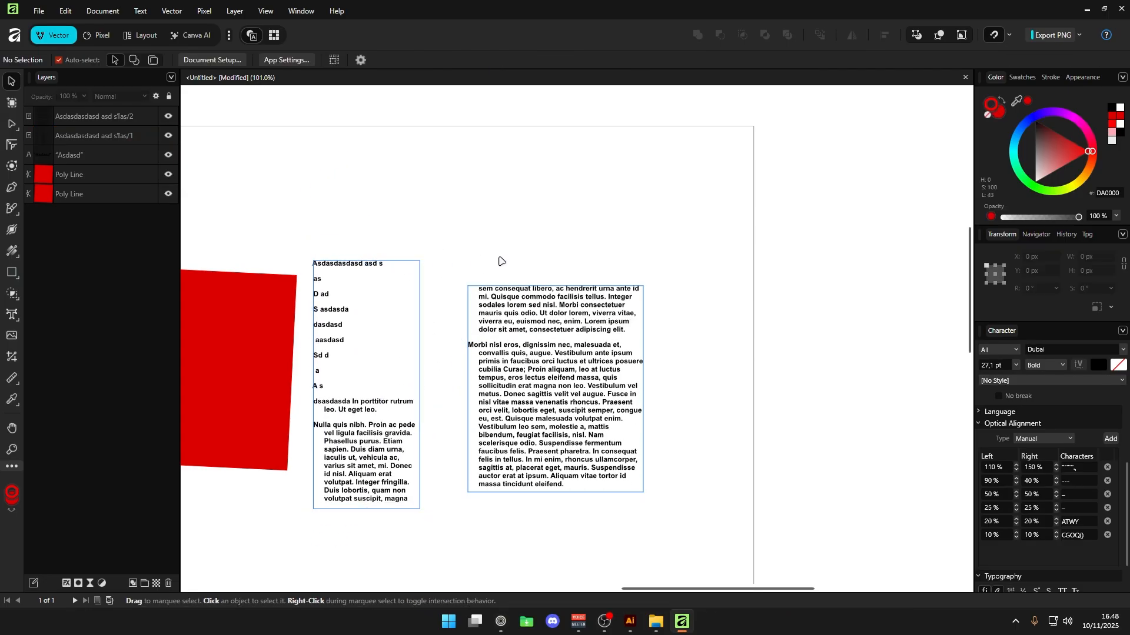
Widen the first linked text frame to about 206 px and move the second frame to about X 1432, Y 297.2 px.
left_click(409, 356)
left_click_drag(420, 385, 436, 384)
left_click_drag(503, 353, 499, 369)
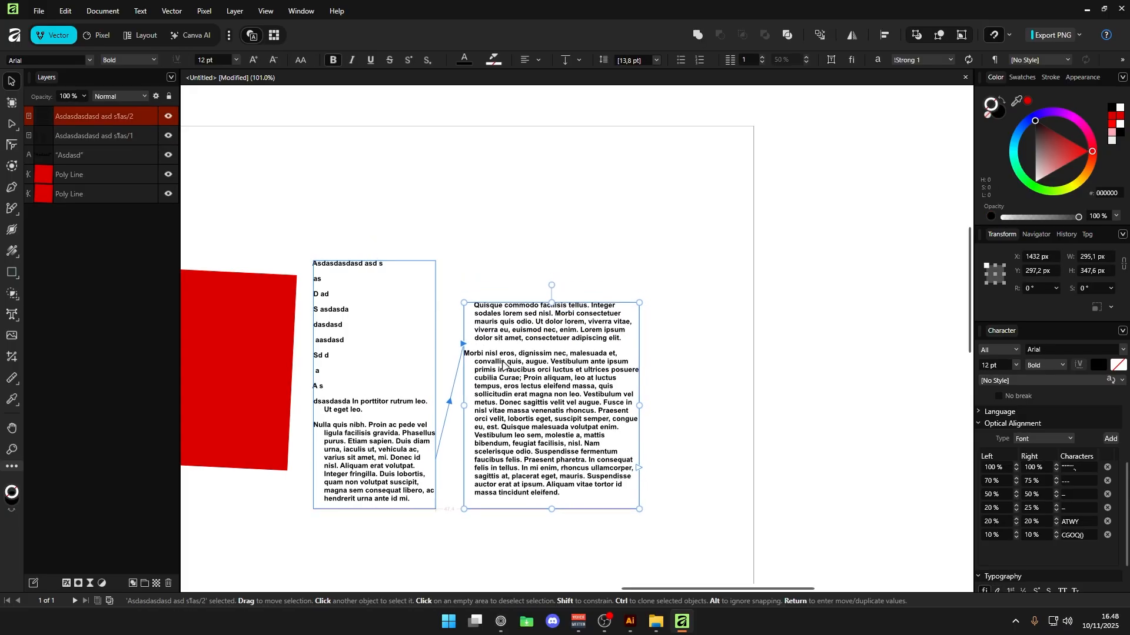
Place the text cursor in the linked frames and delete all of their text.
left_click(450, 338)
left_click(374, 330)
key("t")
left_click(554, 381)
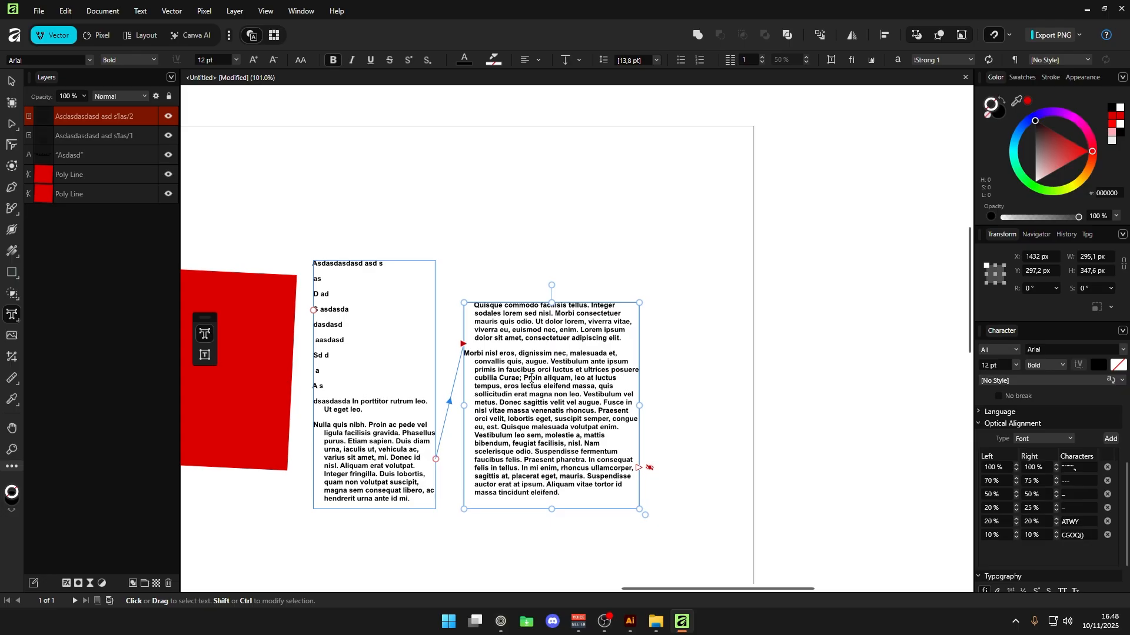
left_click(425, 438)
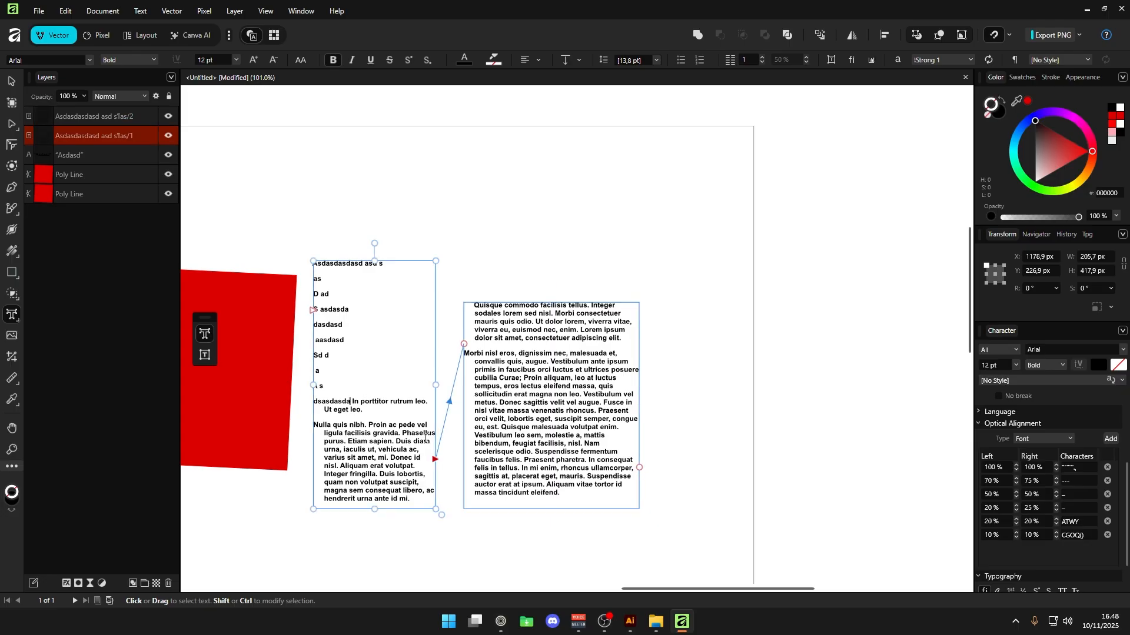
left_click(550, 425)
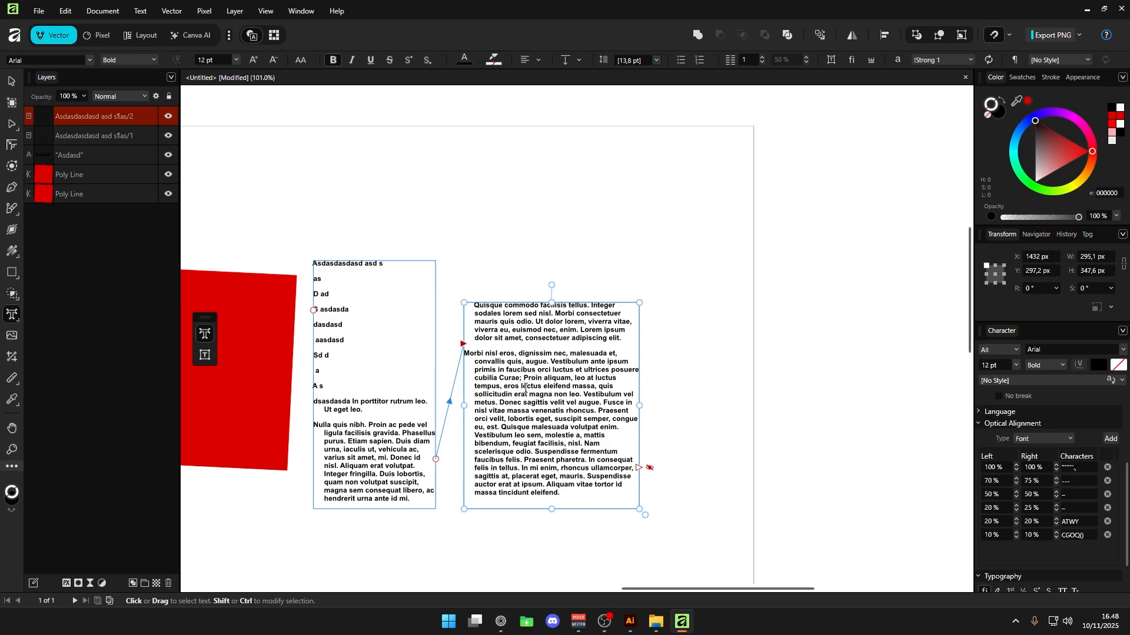
key("ctrl+a")
key("BackSpace")
Enter "Asdasd asd asdasd asd as d" in the first linked frame and clear it again.
type("Asdasd")
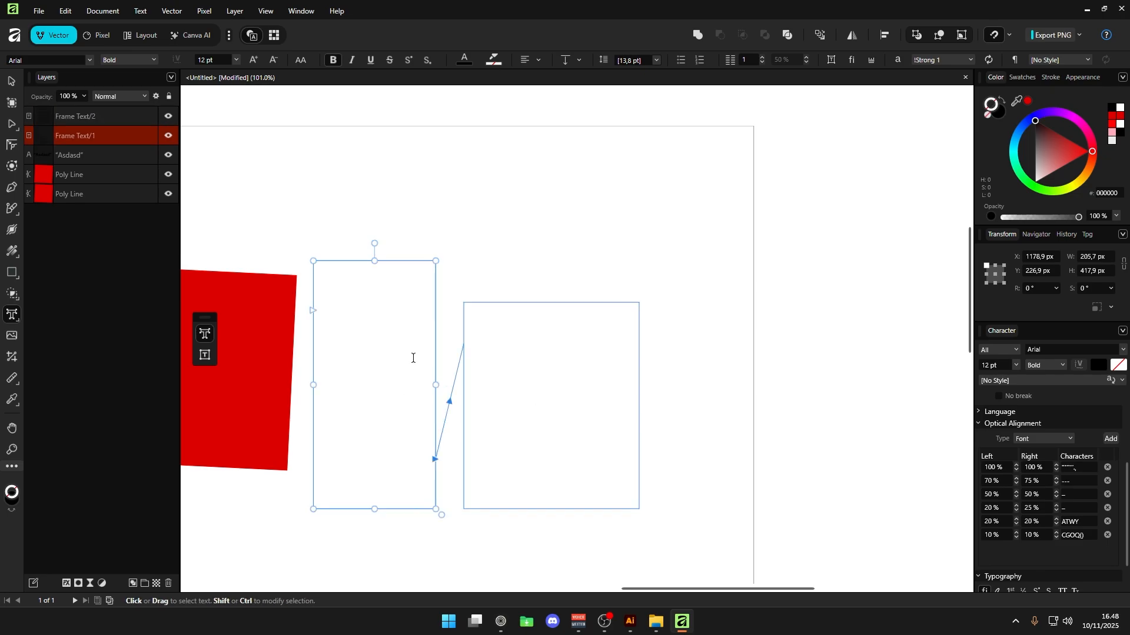
type(" asd asd")
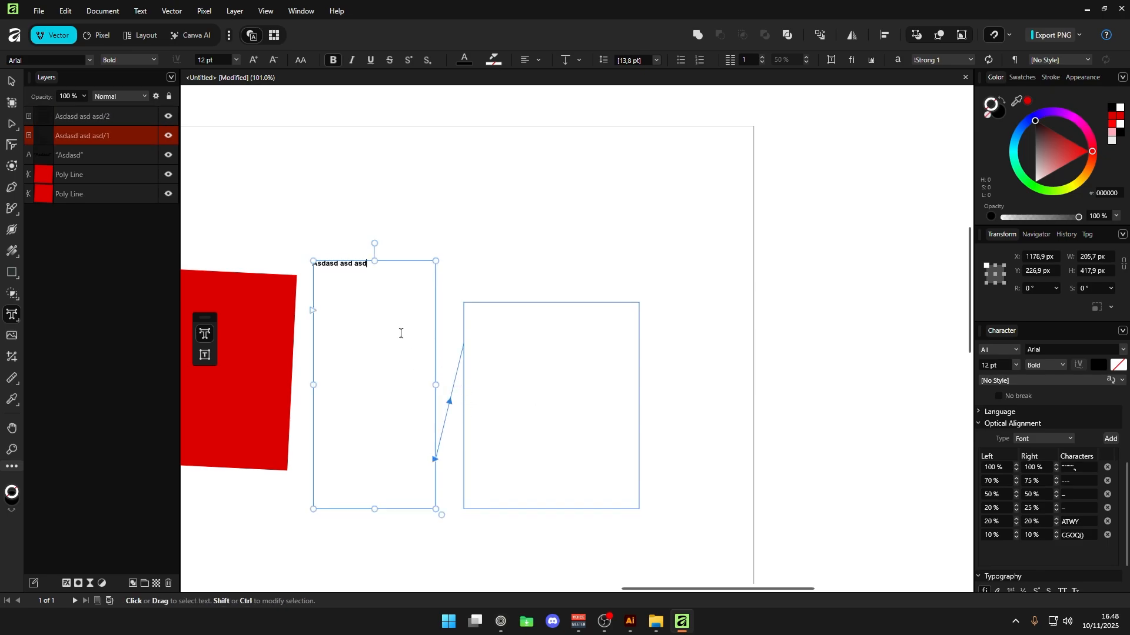
type("asd asd as d")
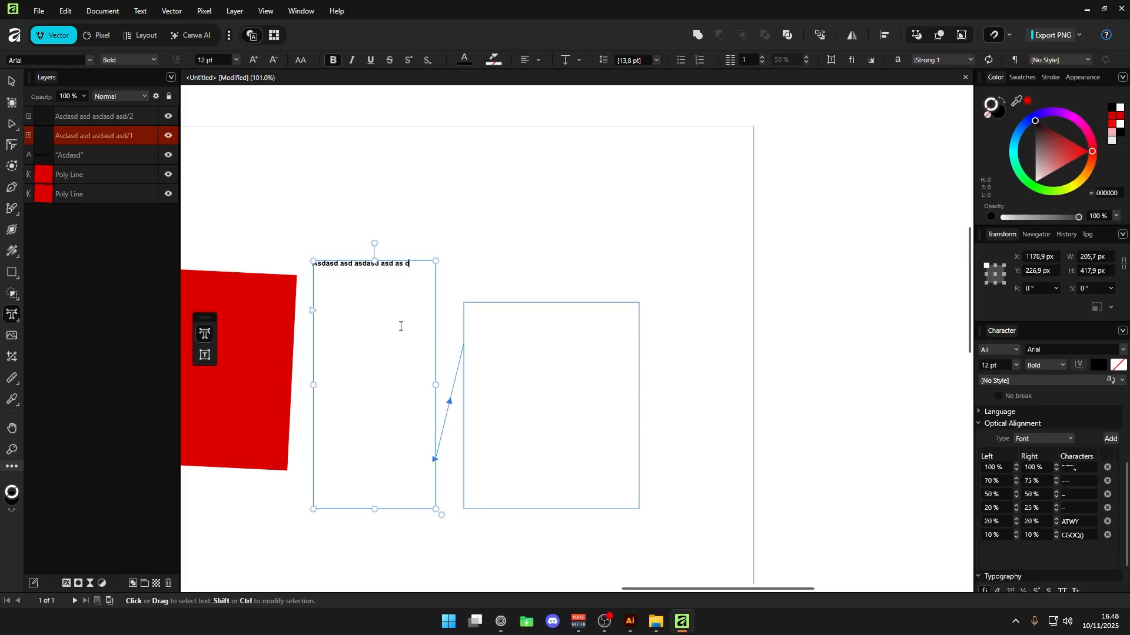
key("ctrl+a")
key("BackSpace")
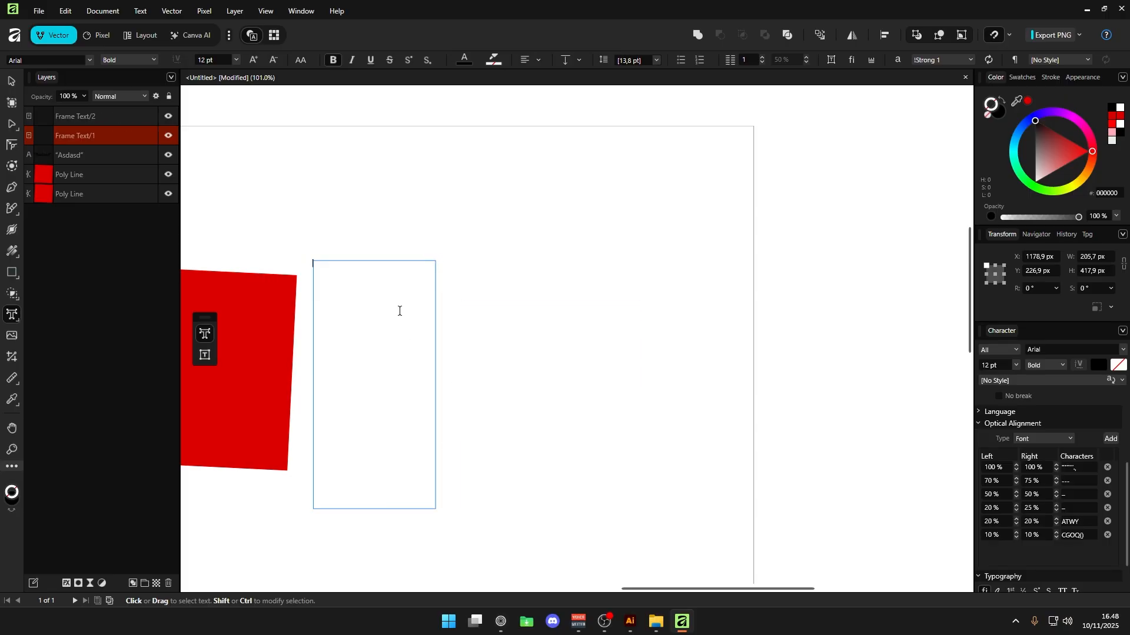
Delete both empty linked text frames from the document.
key("Escape")
key("v")
left_click(101, 121, "shift")
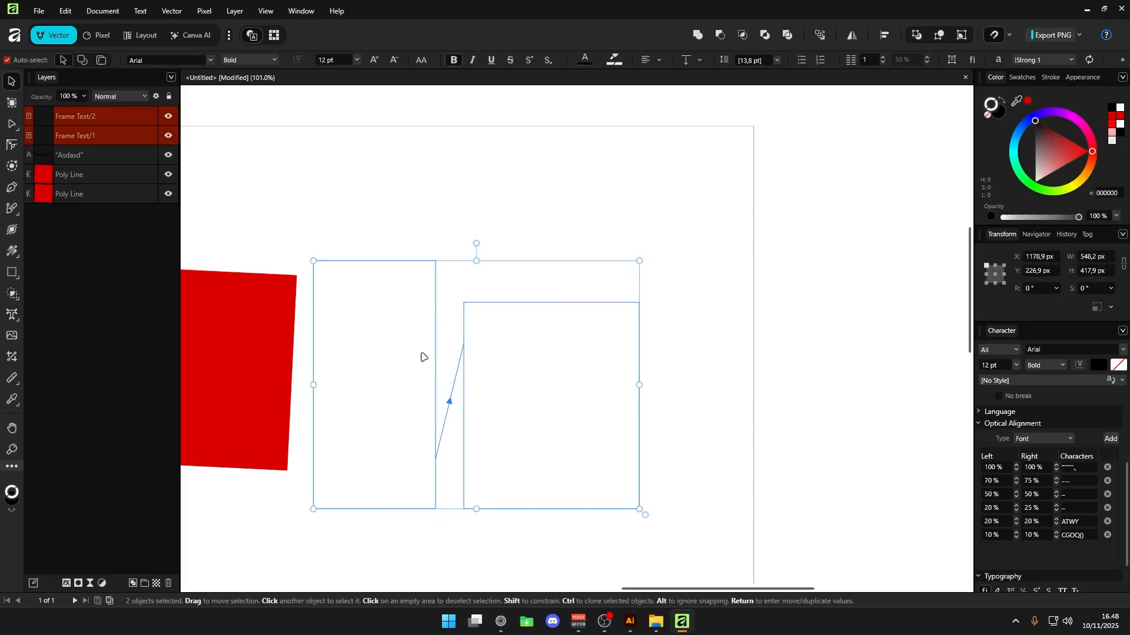
key("Delete")
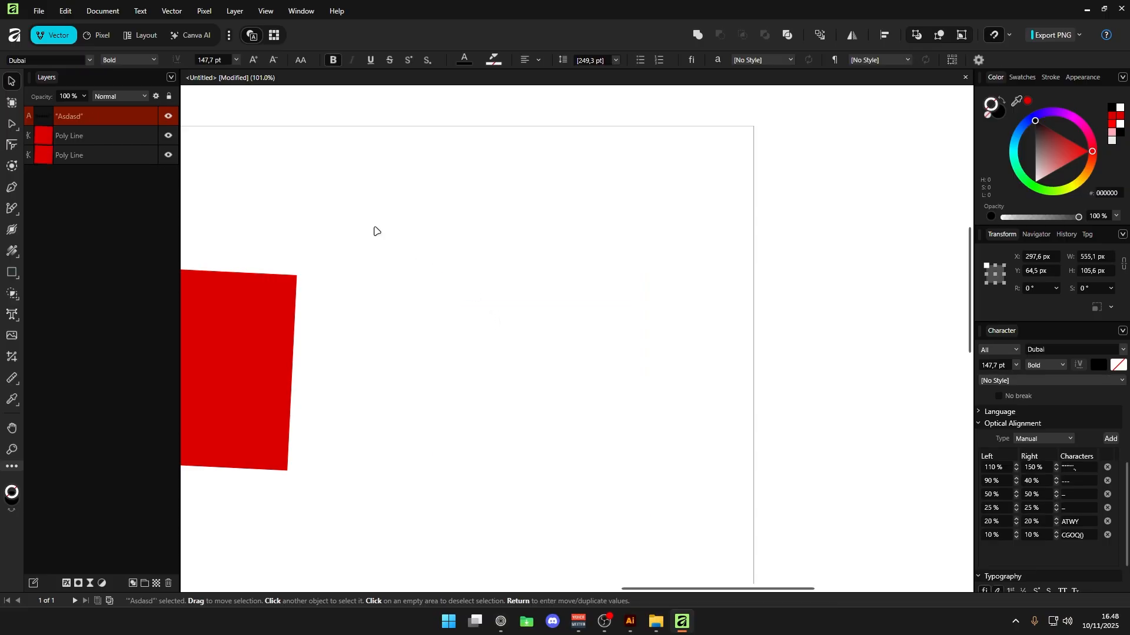
Try to select letter nodes of the quoted "Asdasd" text with the Node tool, and place a text cursor in it.
scroll(370, 231, "up", 4)
key("a")
left_click_drag(291, 217, 442, 241)
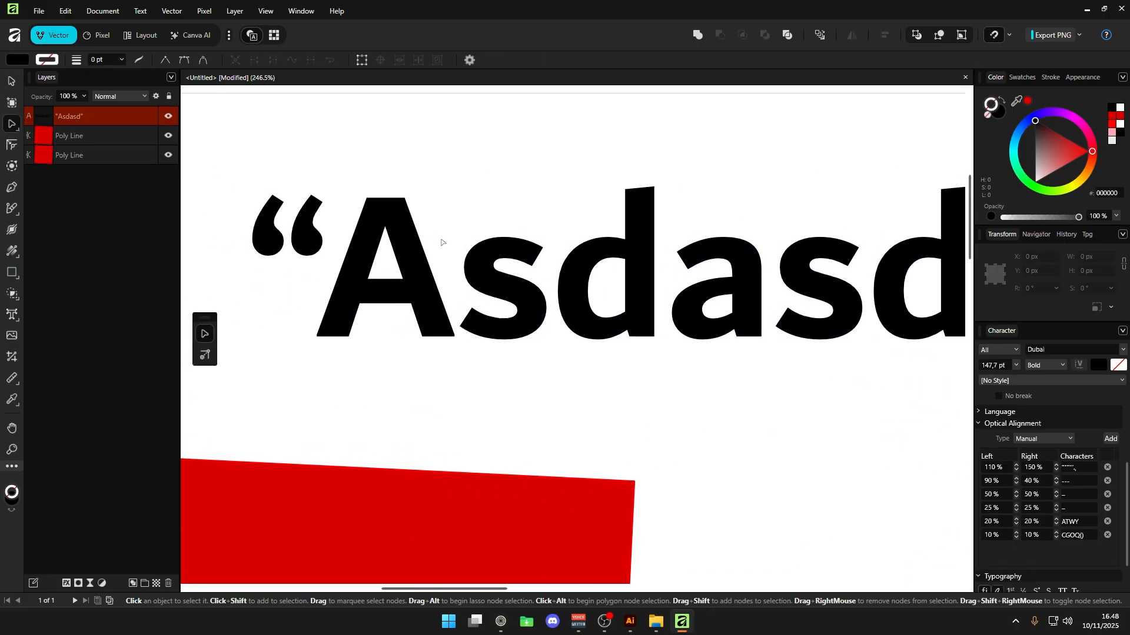
scroll(391, 228, "up", 3)
key("t")
left_click(386, 224)
key("Left")
key("Right")
scroll(386, 188, "down", 2)
left_click_drag(386, 189, 439, 238)
Move the quoted "Asdasd" text down so that it overlaps the first red square.
left_click(6, 80)
left_click(380, 219)
left_click(383, 247)
scroll(374, 252, "down", 3)
scroll(376, 431, "up", 1)
left_click_drag(403, 393, 436, 249)
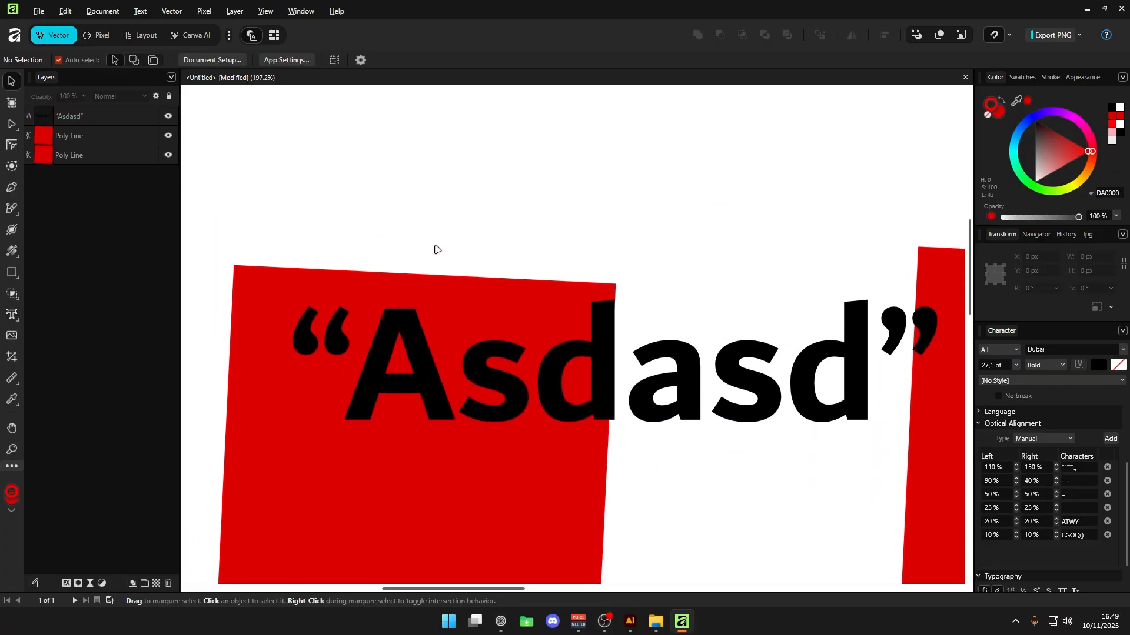
Try extracting the letters A and s from the text as separate shapes with the Shape Builder, and undo it.
key("s")
left_click(398, 328)
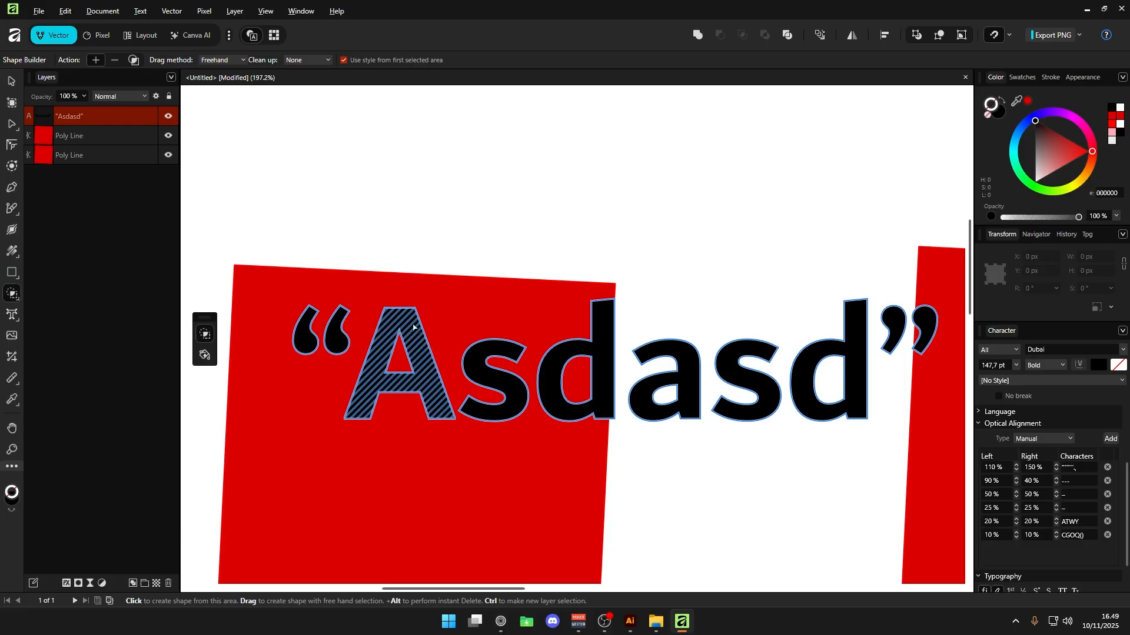
left_click(494, 359)
left_click(433, 330)
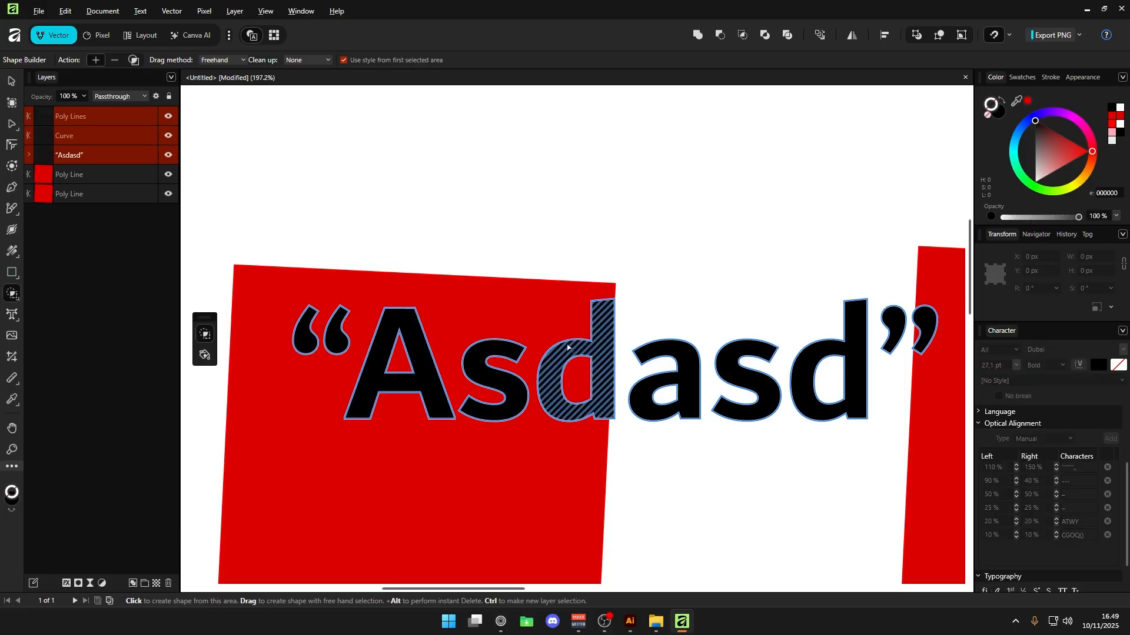
key("ctrl+z")
key("ctrl+z")
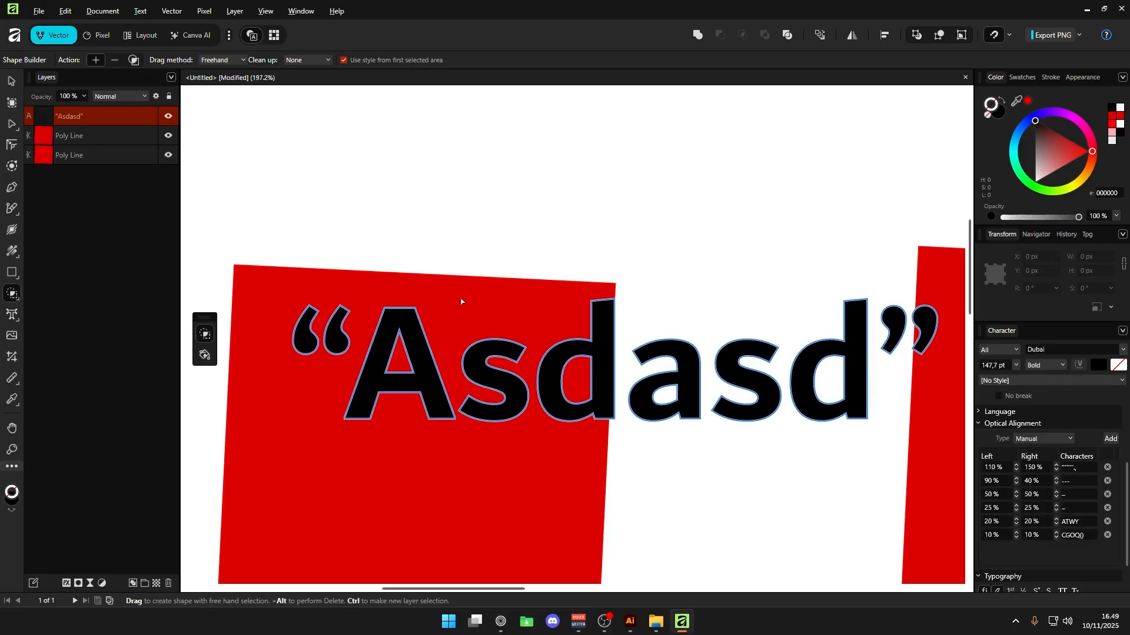
Nudge the quoted text slightly upward over the red square.
left_click(11, 81)
left_click(306, 224)
mouse_move(423, 349)
left_mouse_down()
mouse_move(422, 325)
mouse_move(424, 338)
left_mouse_up()
Insert "asd" after the opening quotation mark and move the text to about X 126, Y 280.9 px.
key("a")
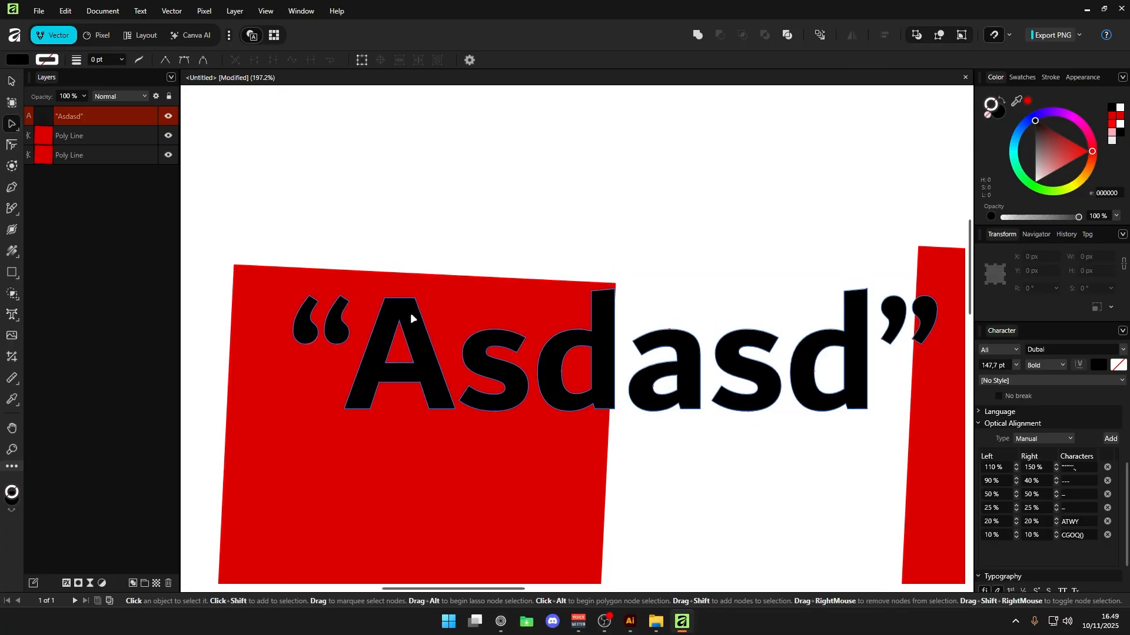
scroll(411, 318, "up", 3)
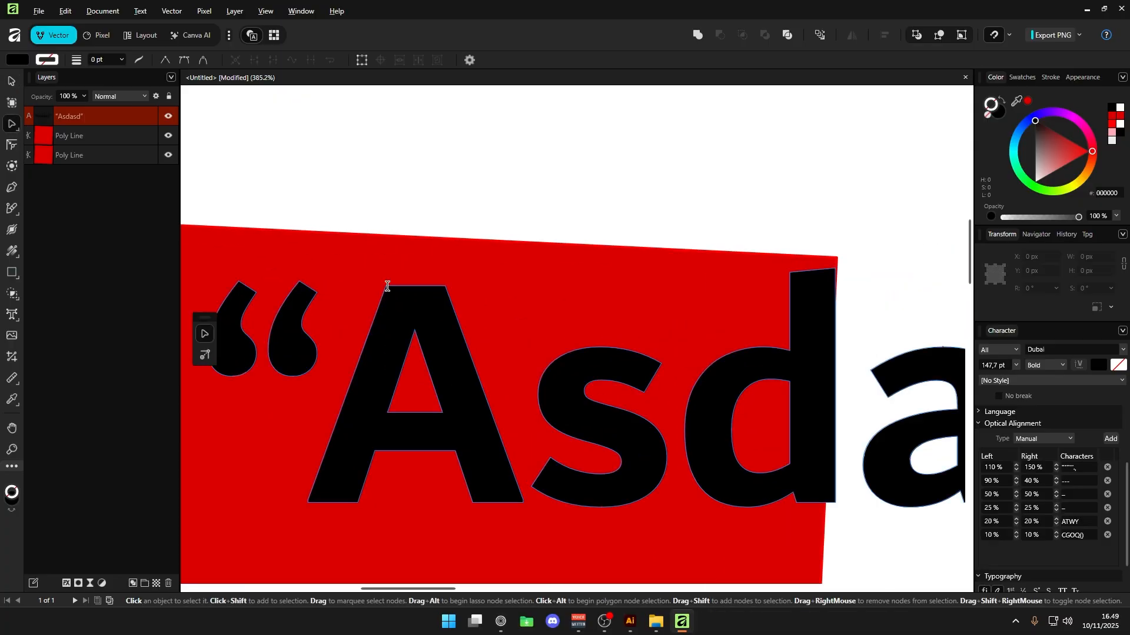
double_click(387, 286)
scroll(390, 293, "down", 4)
type("asd")
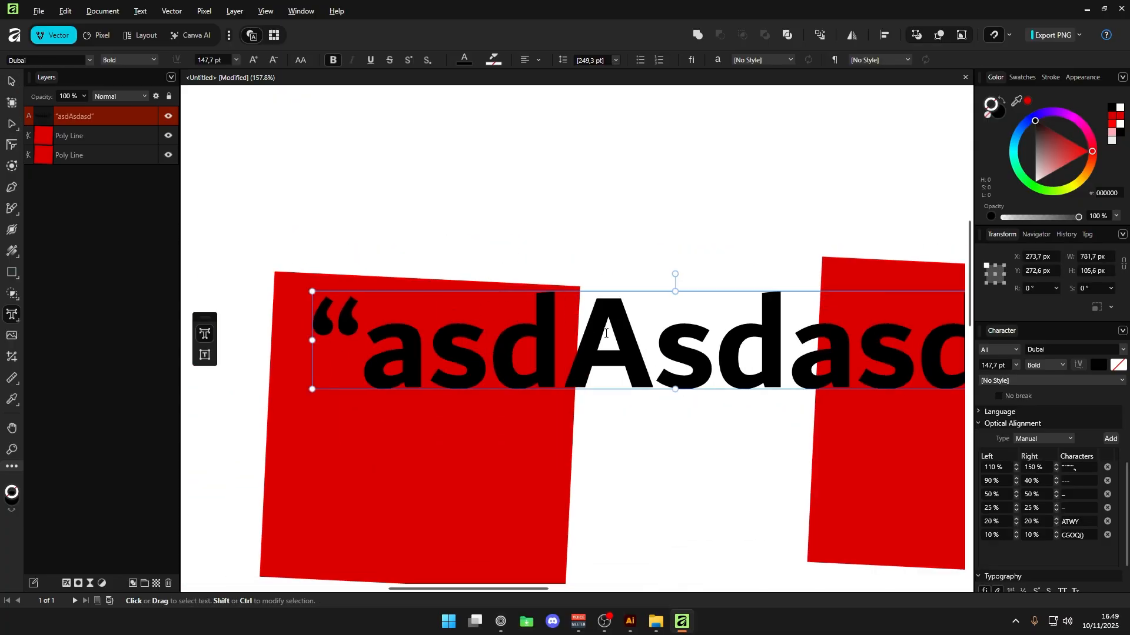
left_click(12, 81)
left_click_drag(624, 319, 487, 327)
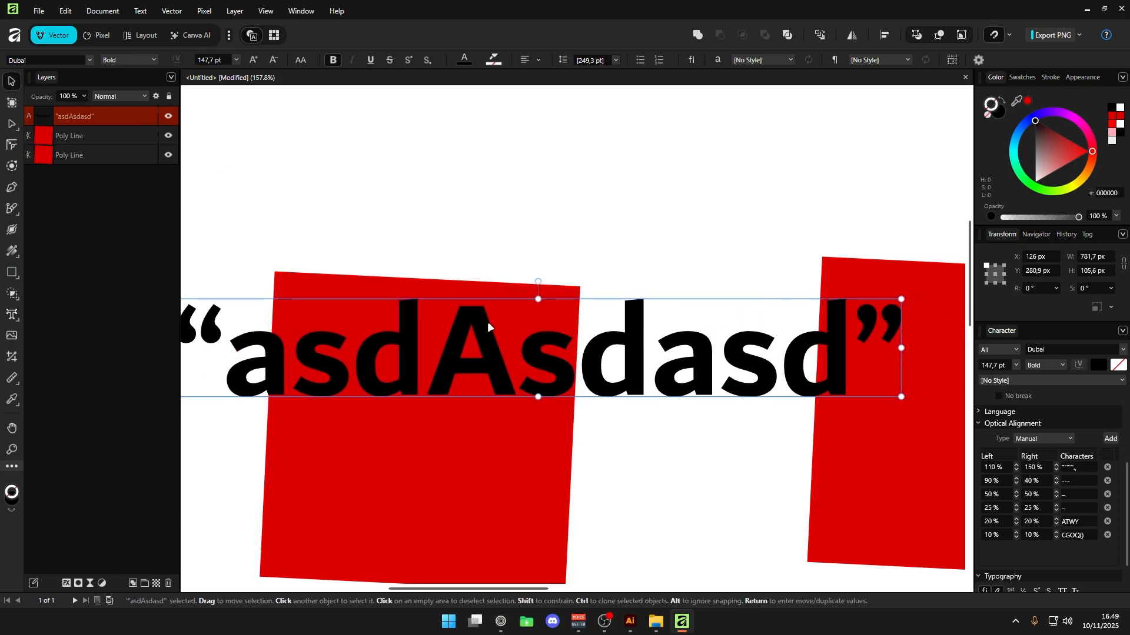
Split the letters of the "asdAsdasd" text into individual shapes with the Shape Builder.
key("s")
left_click(487, 324)
left_click(409, 335)
left_click(308, 345)
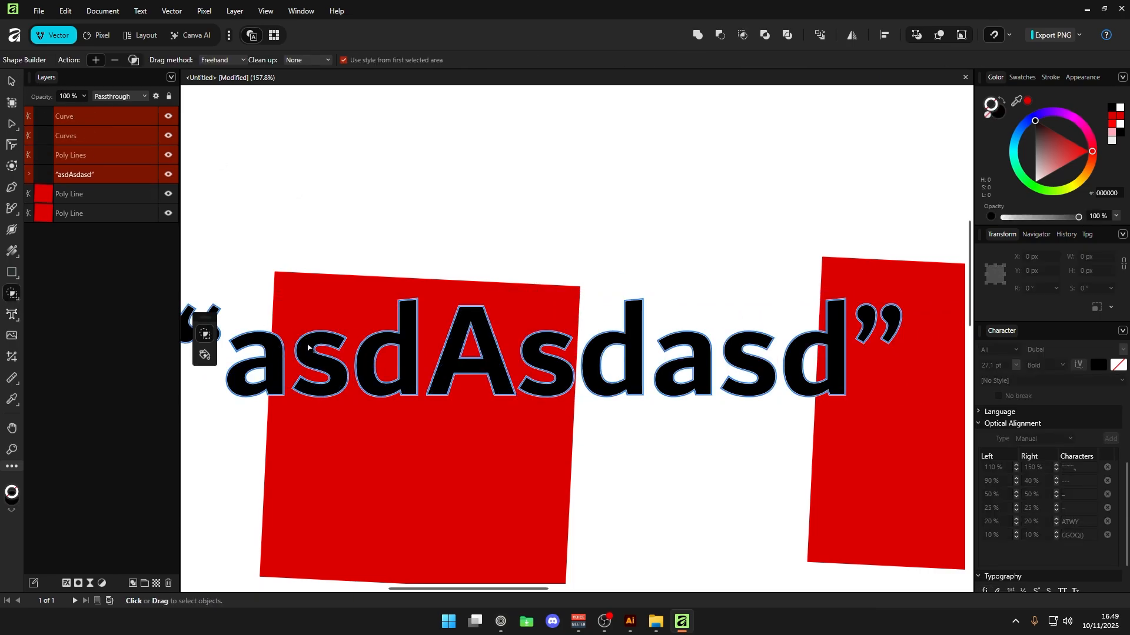
left_click(269, 352)
left_click(544, 360)
left_click(631, 333)
left_click(699, 353)
left_click(749, 362)
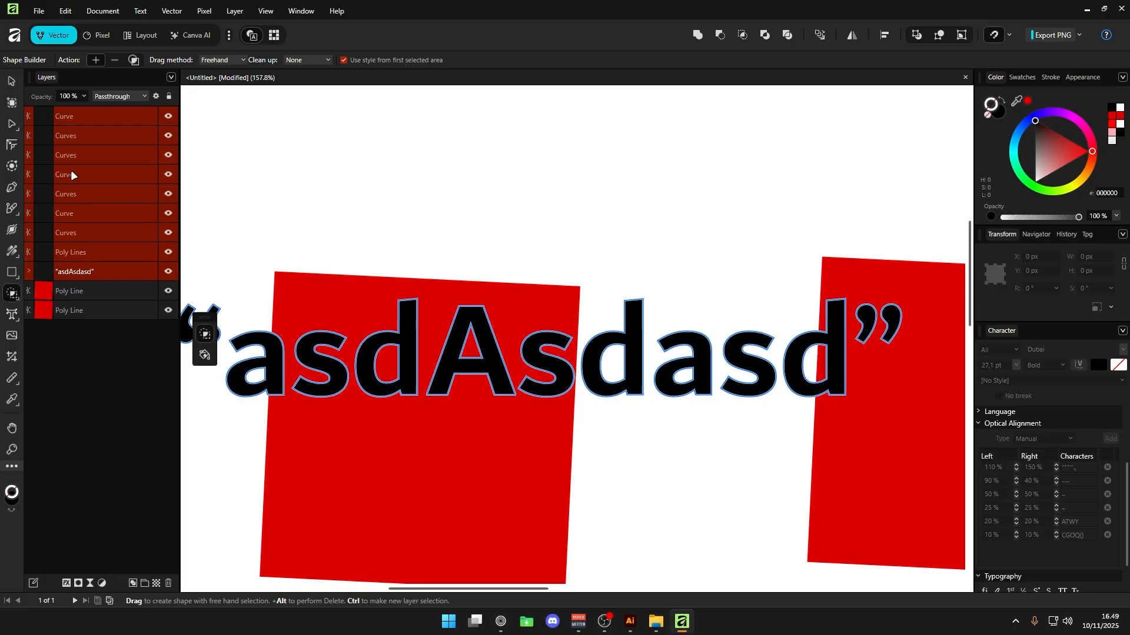
Show the nodes of the separated letter shapes and undo the separation back to editable text.
left_click(9, 84)
key("a")
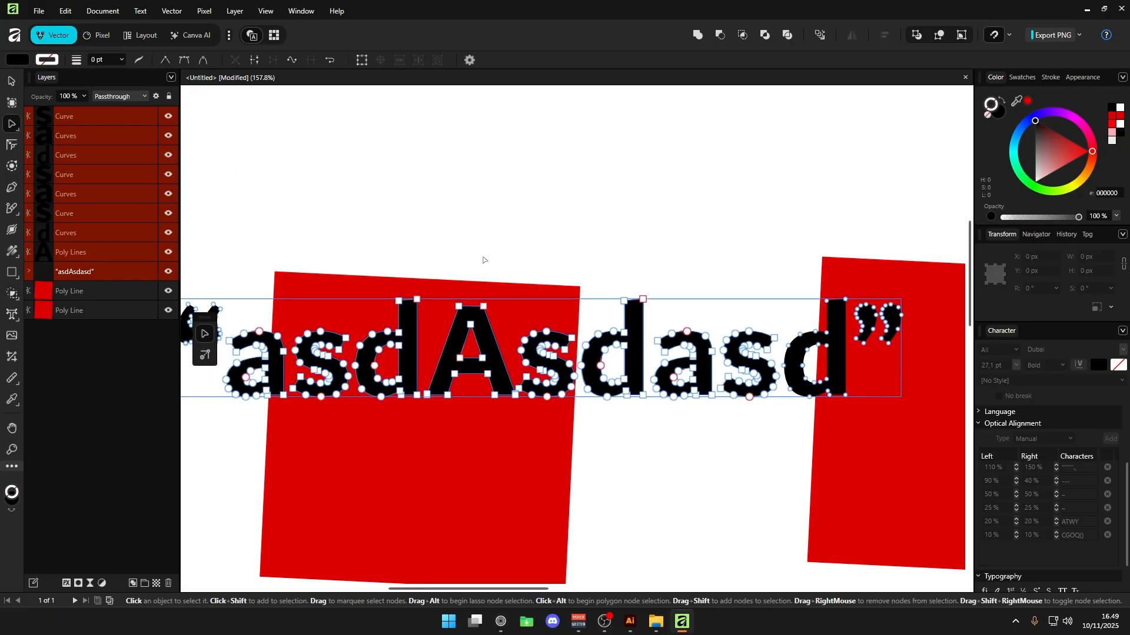
key("ctrl+z")
Move the text to about X 101.3, Y 285.8 px and turn it into a curves object with the Add geometry operation.
scroll(490, 303, "down", 2)
left_click(12, 81)
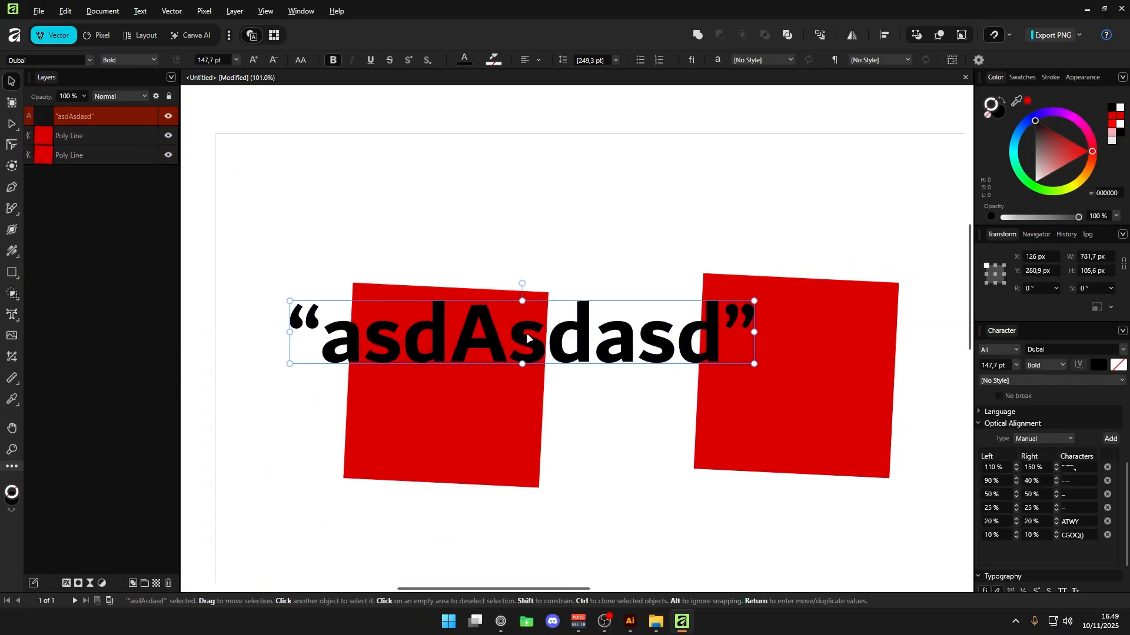
left_click_drag(524, 336, 508, 338)
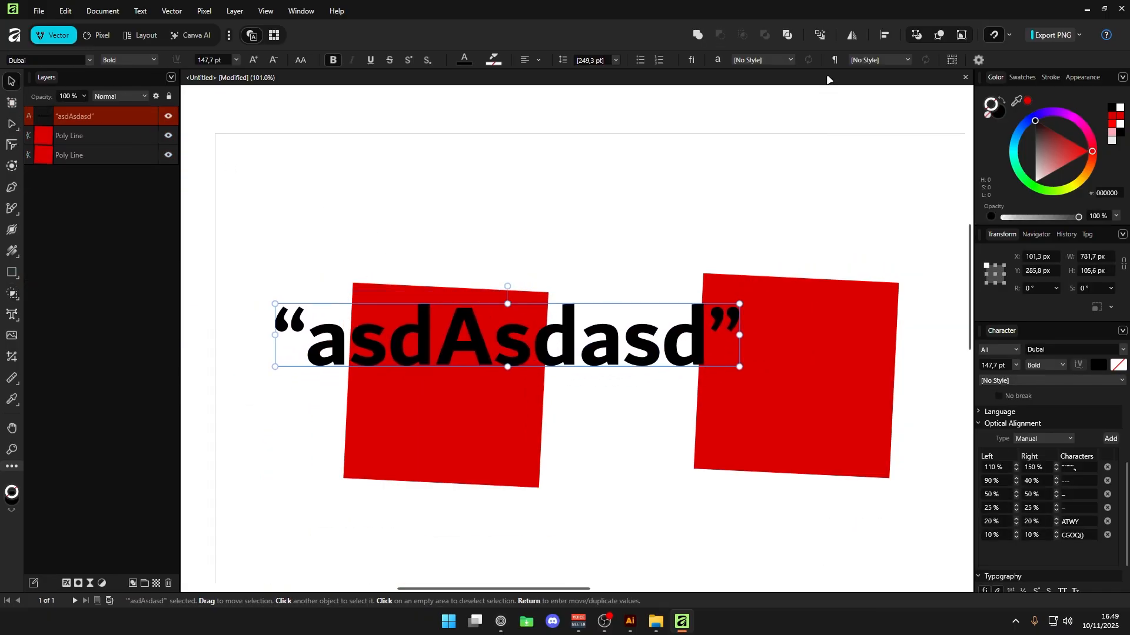
left_click(698, 35)
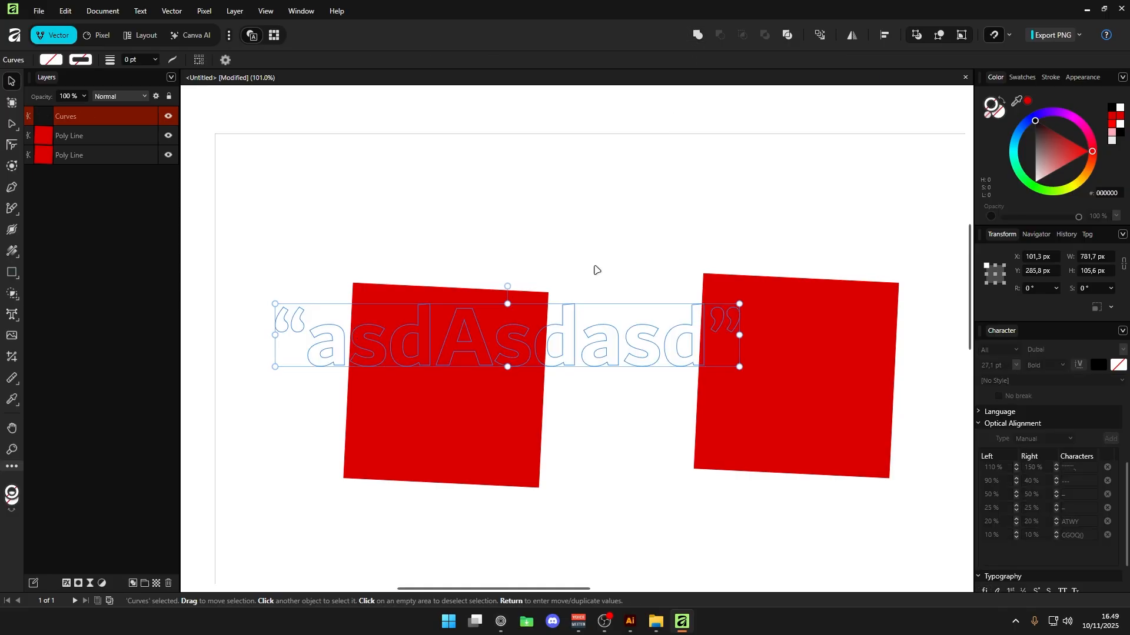
Try filling the letter curves with dark red C40000 and nudging them, and undo both changes.
left_click(1080, 143)
left_click(675, 265)
mouse_move(473, 346)
left_mouse_down()
mouse_move(458, 388)
mouse_move(481, 336)
left_mouse_up()
scroll(477, 362, "up", 3)
left_click(610, 258)
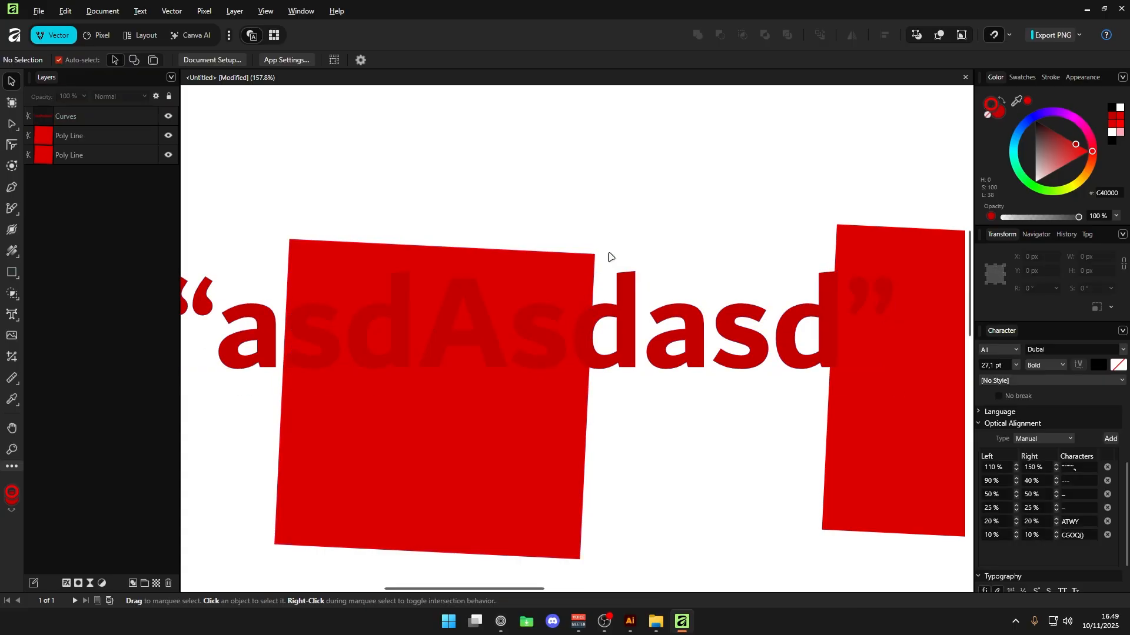
key("ctrl+z")
key("ctrl+z")
Separate the letter outlines into individual curves, and undo back to the editable text at its previous position.
scroll(613, 254, "down", 1)
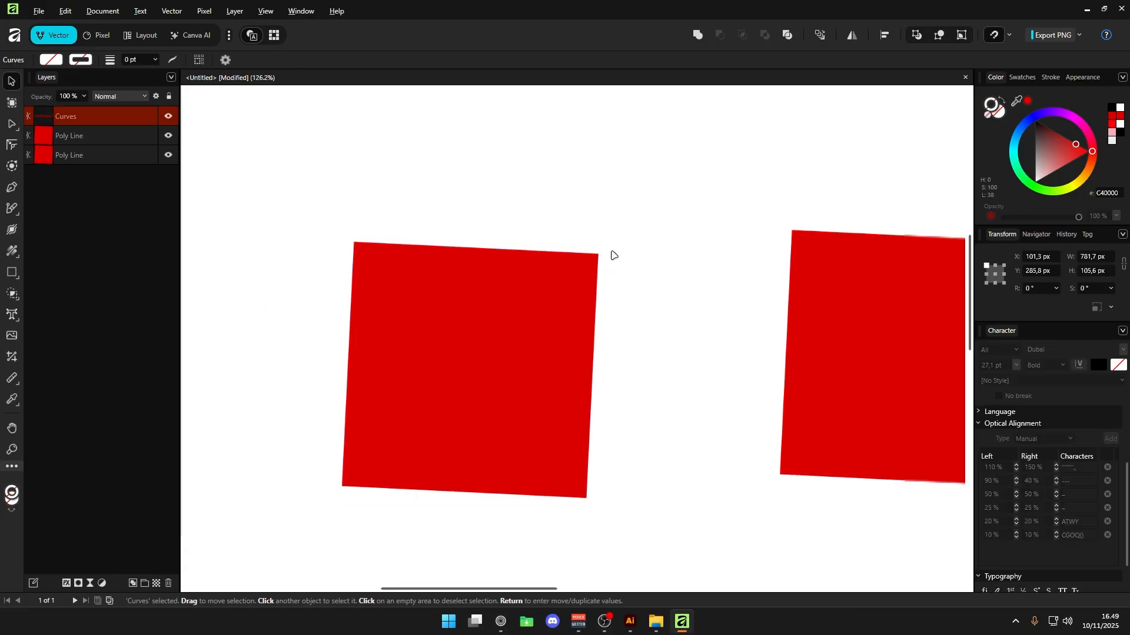
left_click(99, 12)
mouse_move(160, 12)
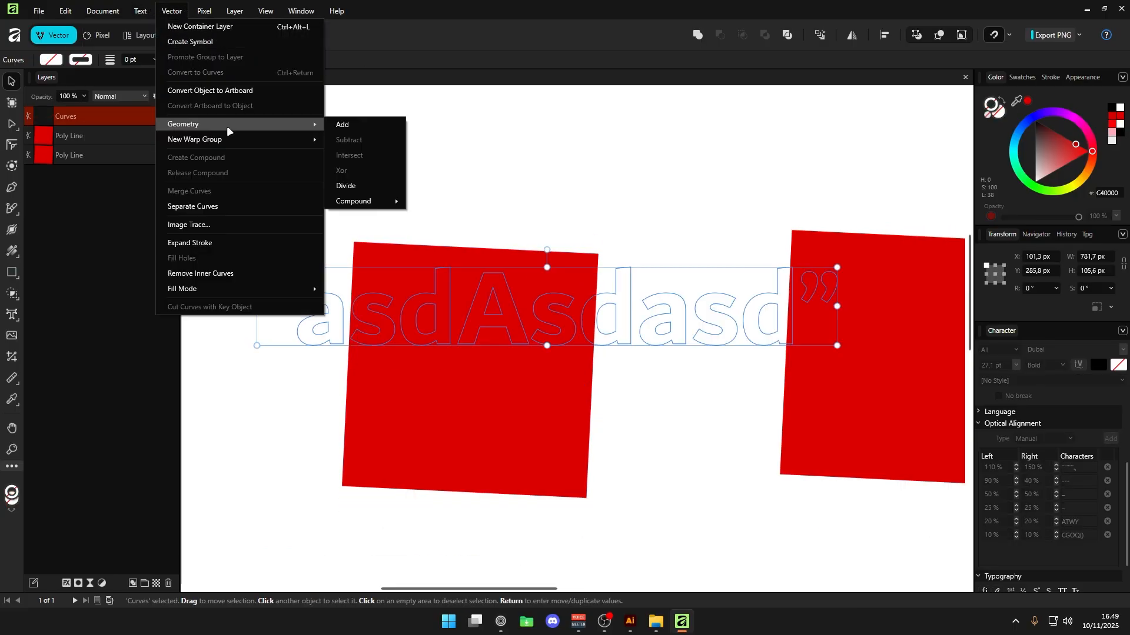
left_click(237, 207)
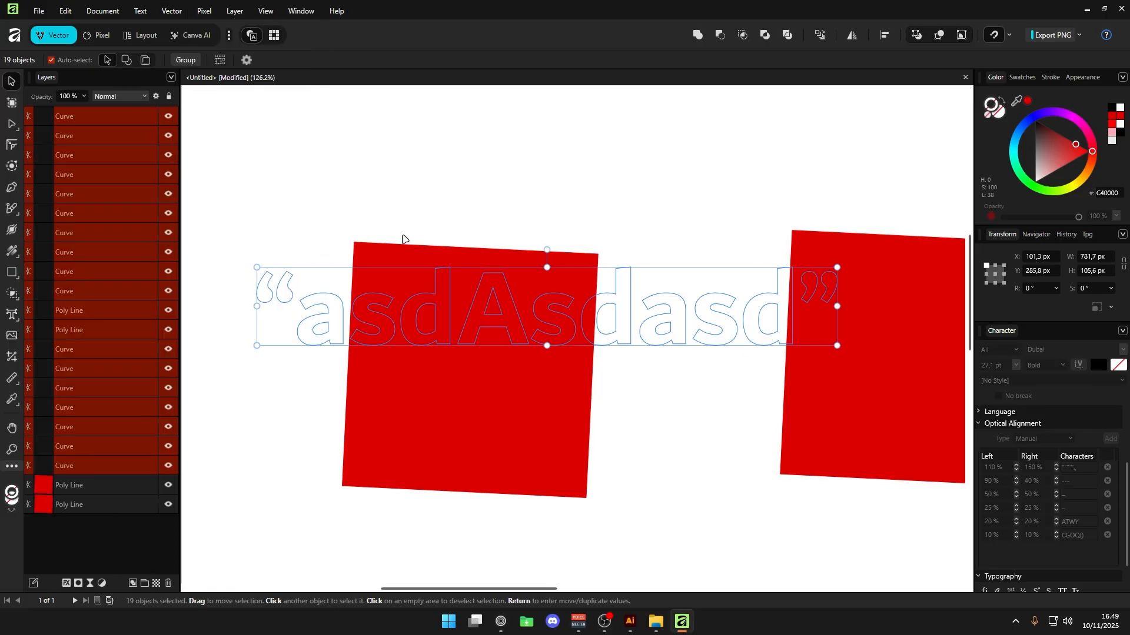
scroll(315, 259, "up", 3)
key("ctrl+z")
key("ctrl+z")
scroll(366, 266, "down", 2)
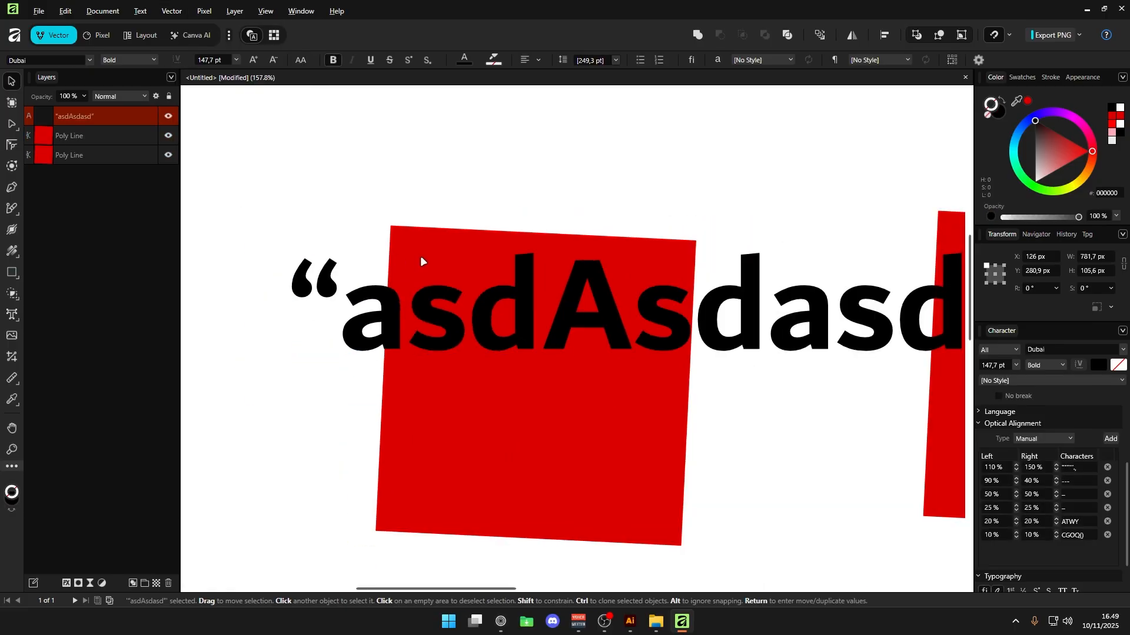
Insert "asdas" directly after the capital A in the quoted text and deselect it.
key("t")
left_click(605, 292)
type("asdas")
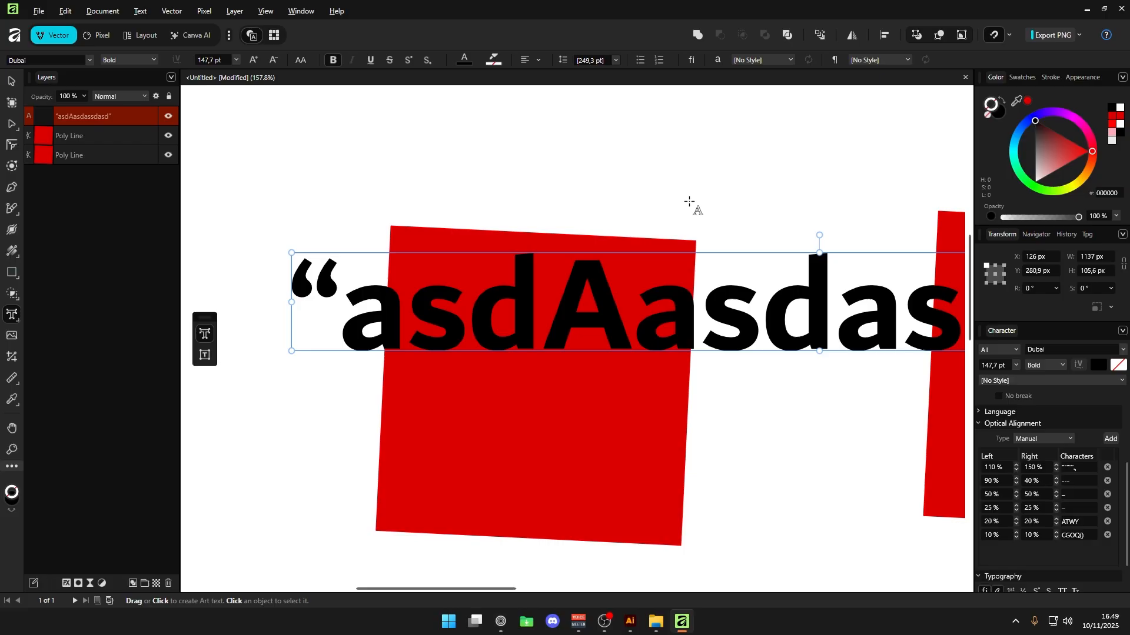
left_click_drag(558, 153, 450, 152)
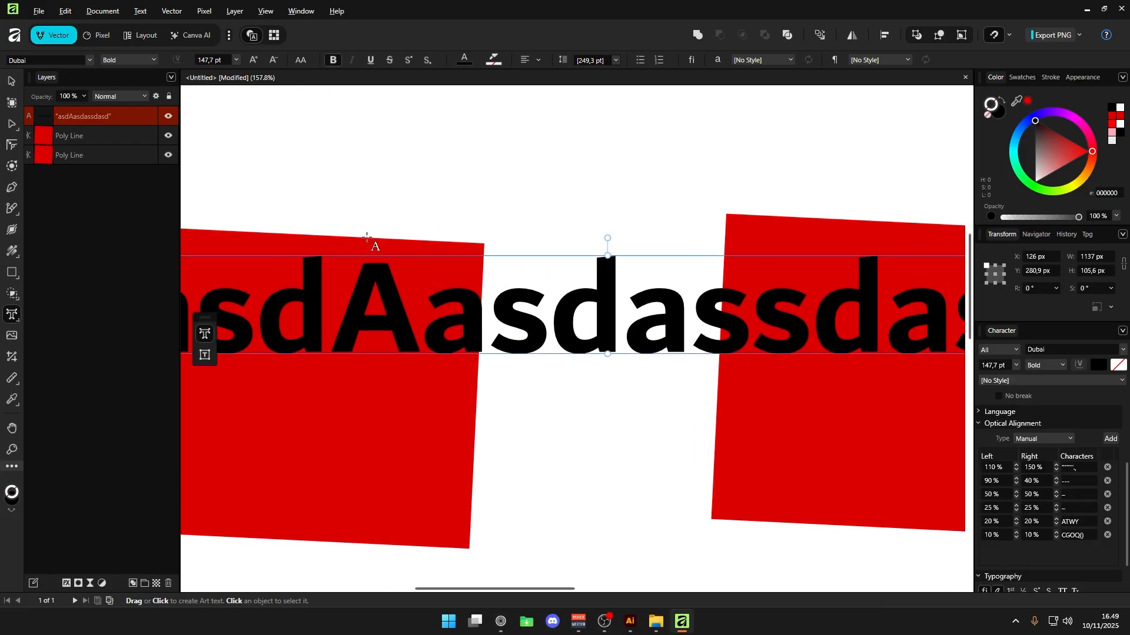
left_click(13, 81)
left_click(522, 248)
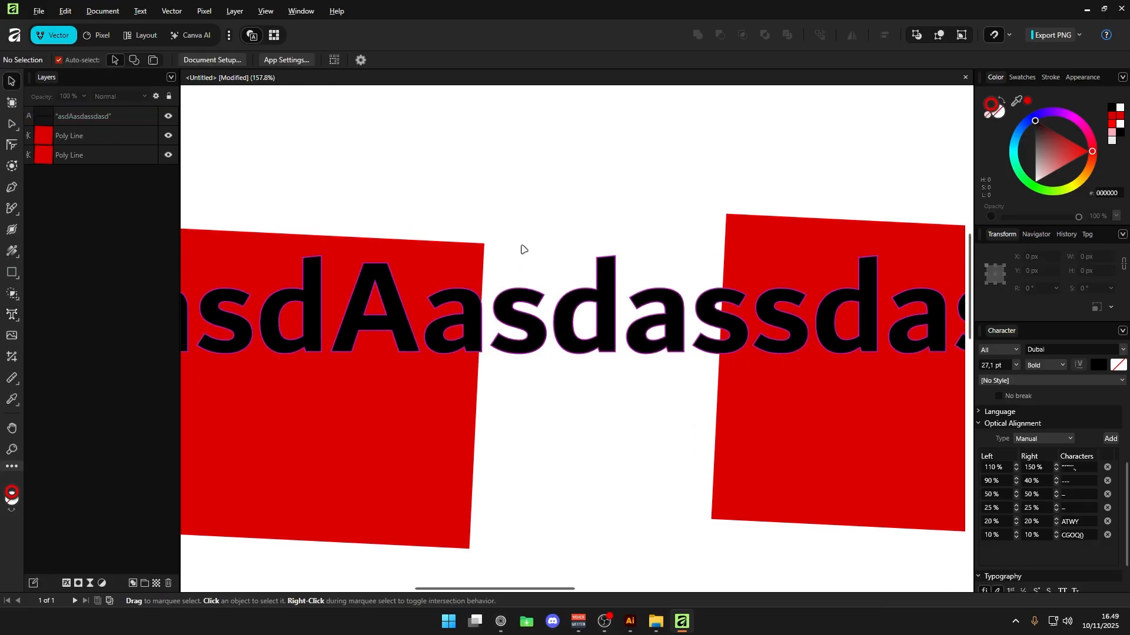
Rotate the second red square to about 153.7°.
scroll(522, 248, "down", 3)
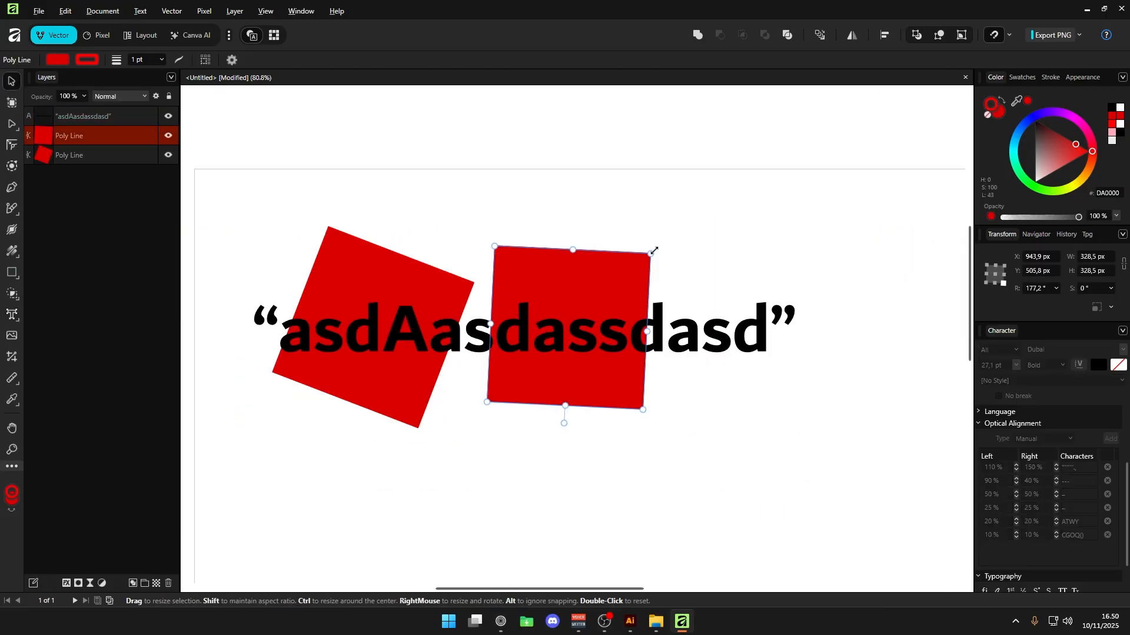
left_click_drag(653, 250, 678, 291)
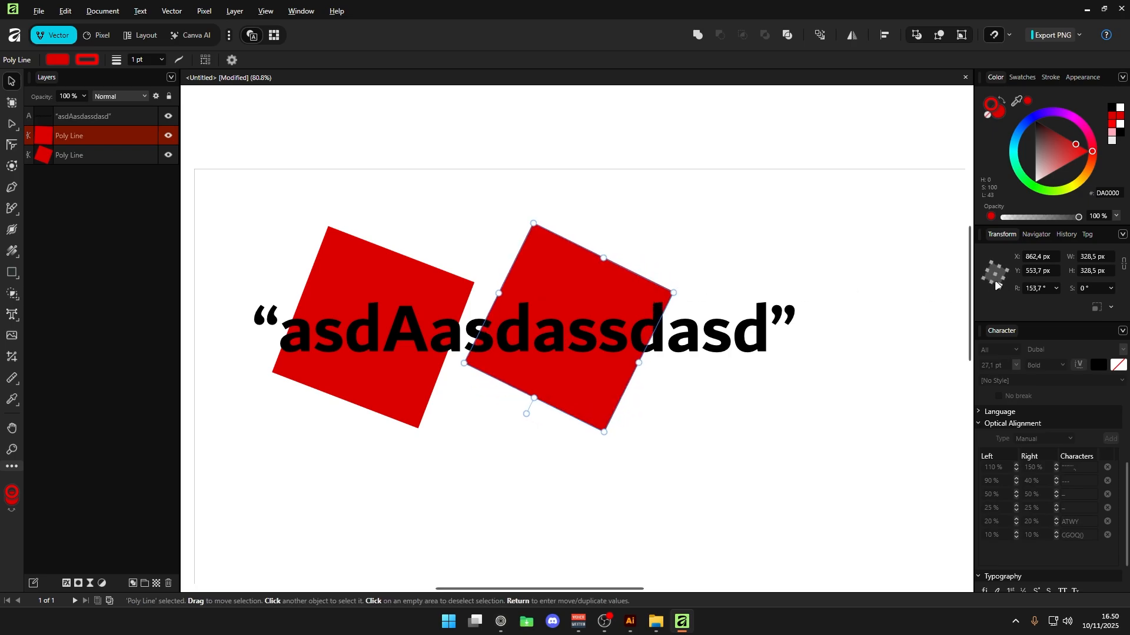
Rotate the second red square about its centre into a diamond, and rotate the quoted text to 24.5°.
left_click(996, 273)
left_click_drag(458, 365, 567, 211)
left_click(719, 323)
left_click_drag(799, 357, 787, 241)
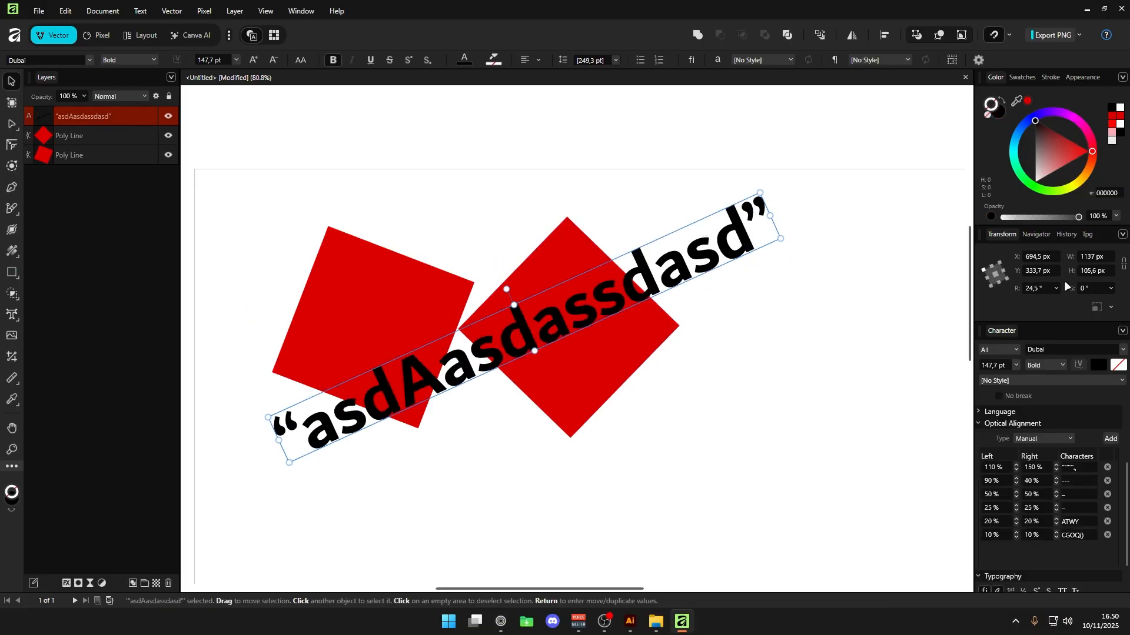
Shear the quoted text to about -29.9° and deselect it.
left_click(1105, 289)
left_click(1110, 290)
mouse_move(1084, 302)
left_mouse_down()
mouse_move(1039, 296)
mouse_move(1065, 298)
left_mouse_up()
left_click(868, 280)
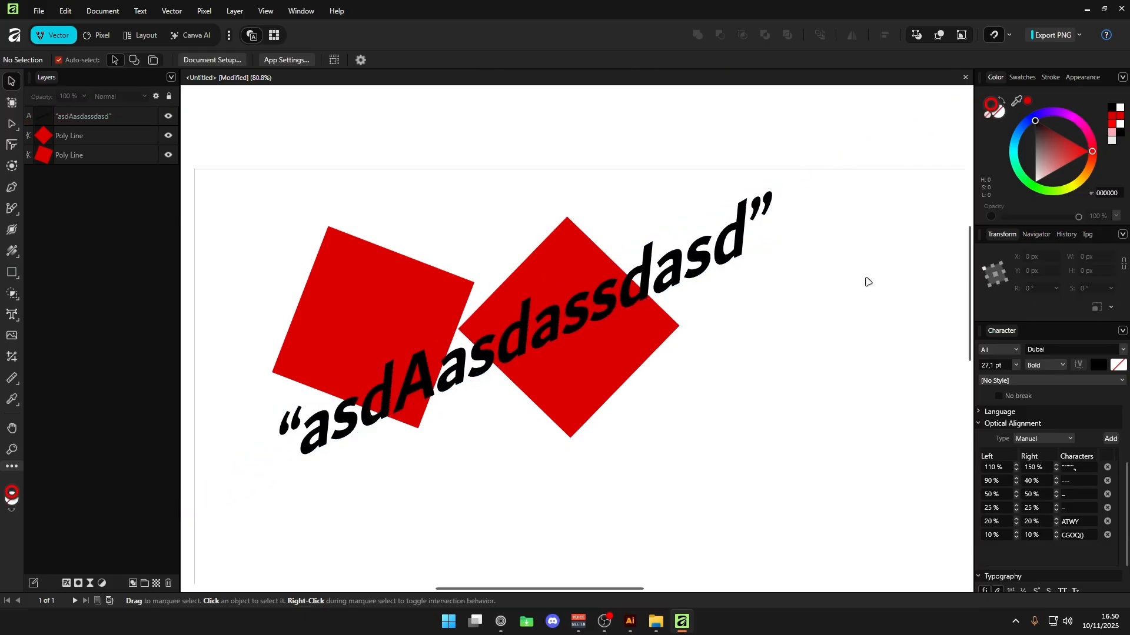
Show the typography options for the slanted text and toggle All Caps on and off, then deselect the text.
scroll(929, 402, "down", 1)
left_click(766, 271)
left_click(1004, 425)
left_click(1003, 548)
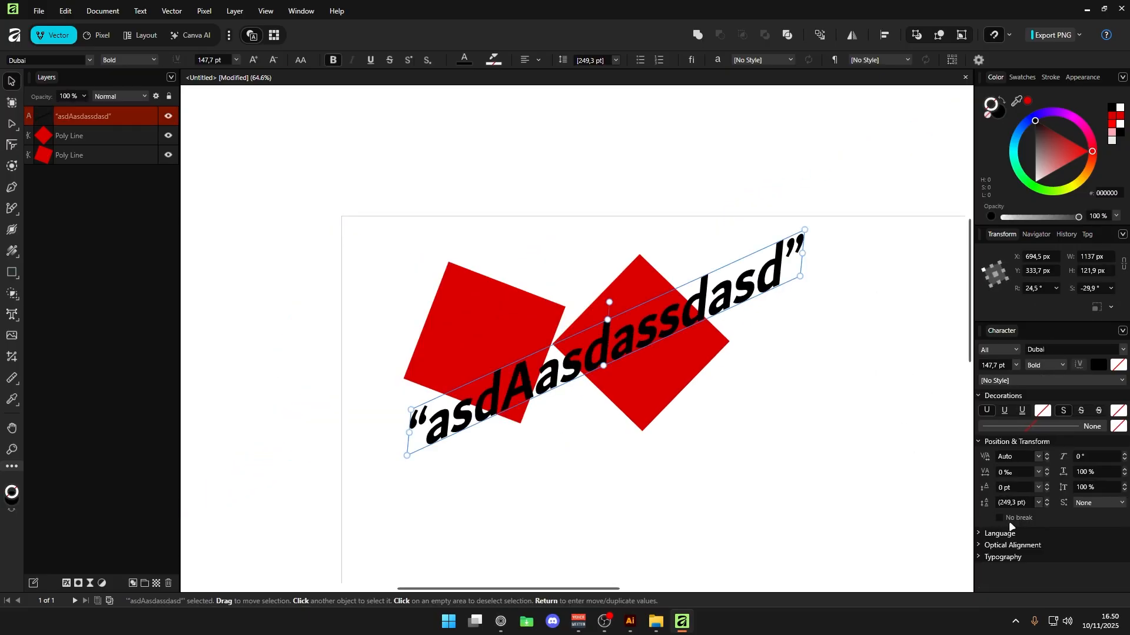
left_click(1003, 557)
left_click(1061, 564)
left_click(1060, 565)
left_click(875, 391)
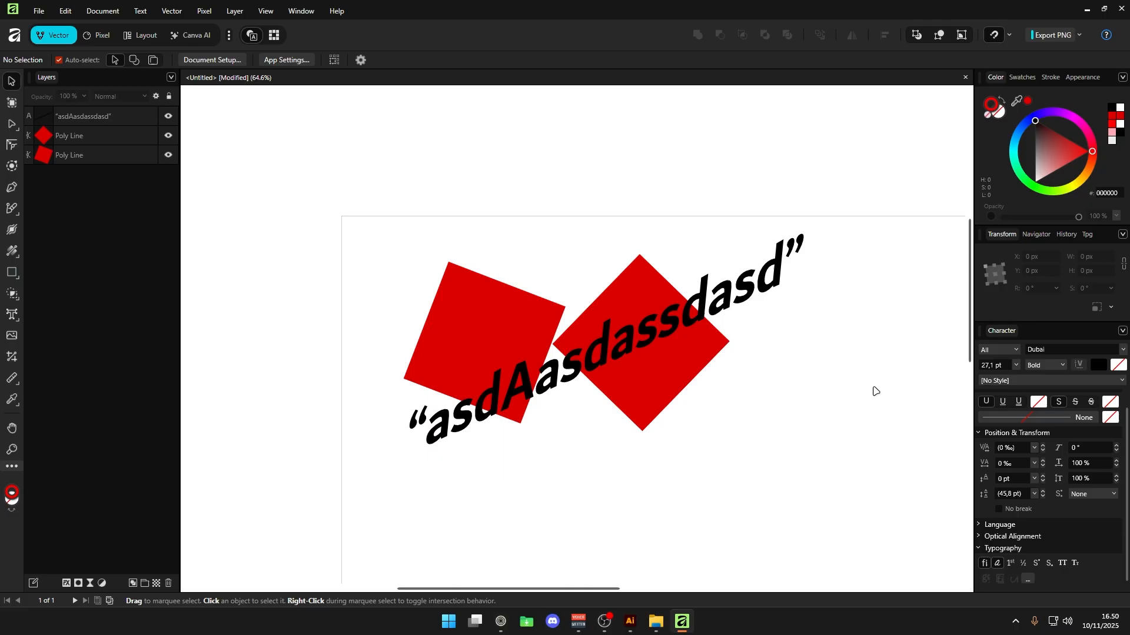
Delete all objects from the page and draw a text frame about 644 × 515 px near the page's upper-left corner.
key("ctrl+a")
key("Delete")
key("t")
left_click_drag(370, 436, 619, 411)
key("t")
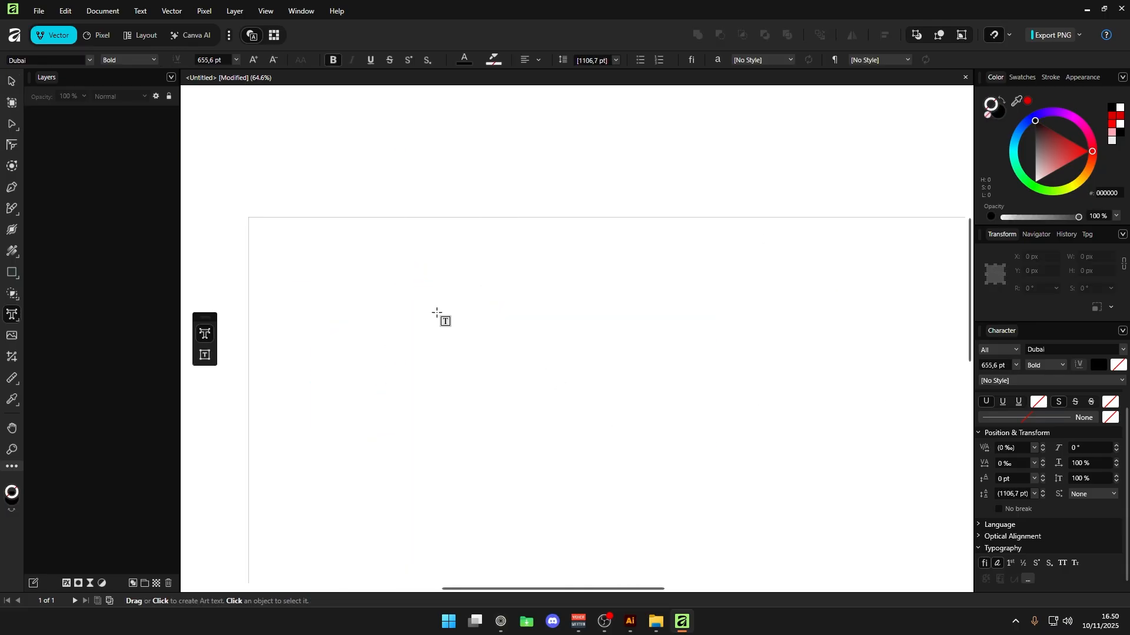
left_click_drag(384, 257, 629, 453)
Insert filler text into the new text frame.
right_click(447, 325)
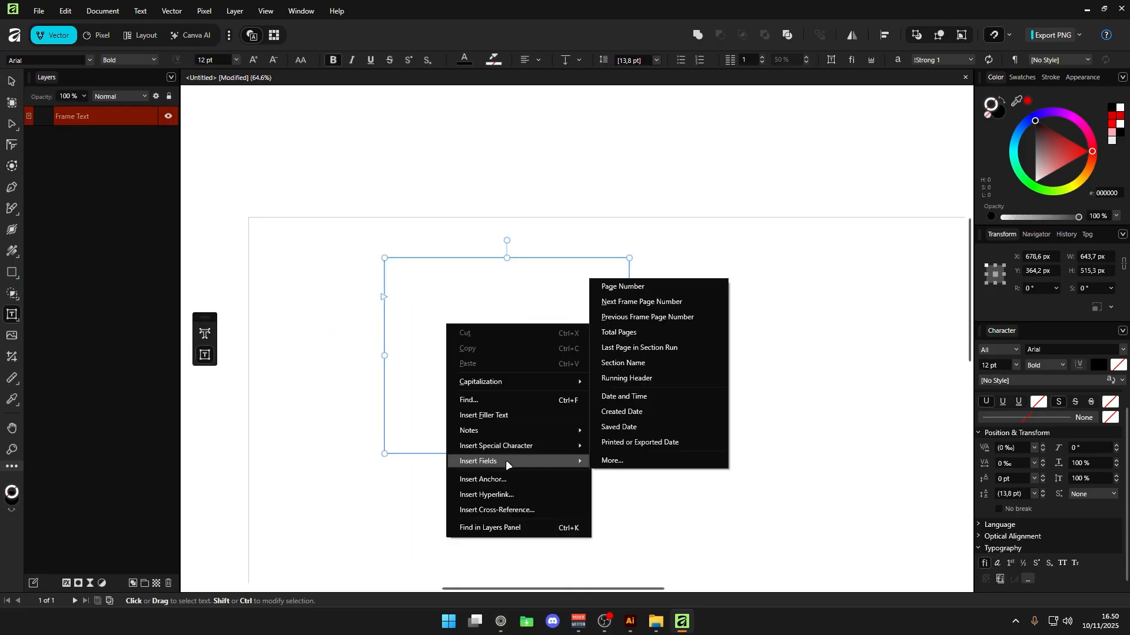
left_click(513, 415)
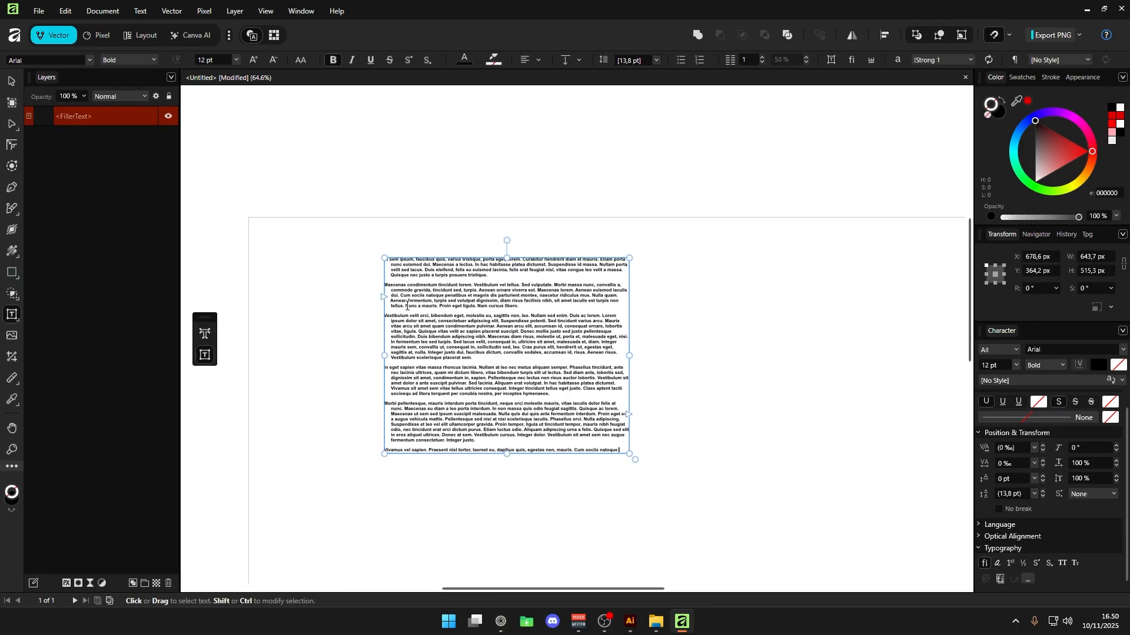
scroll(512, 323, "up", 3)
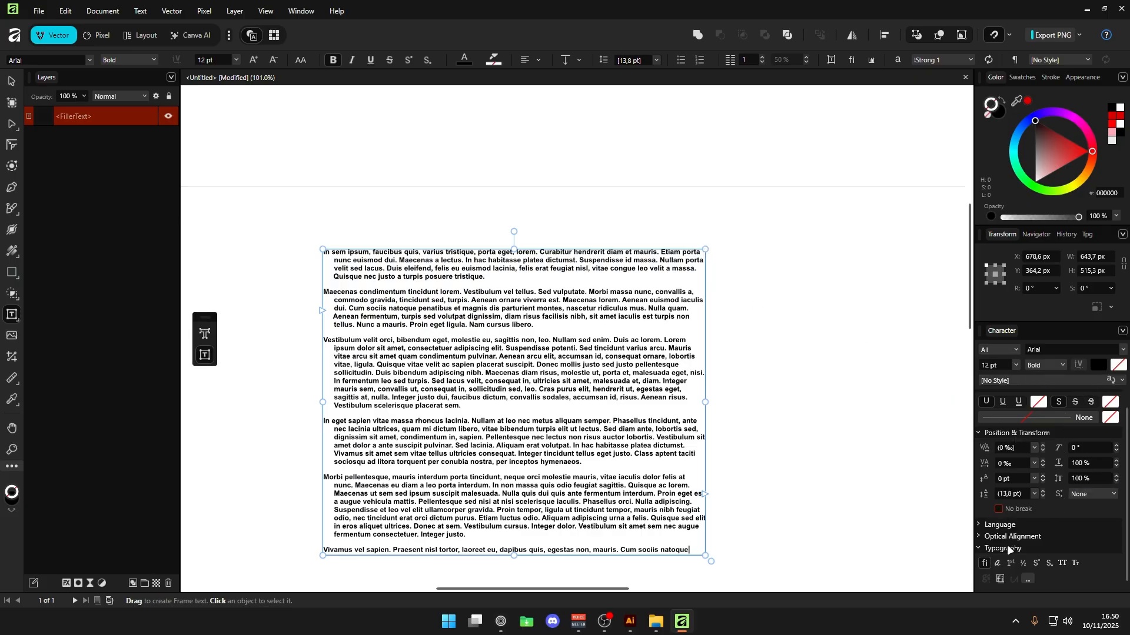
Open the built-in Help, enlarge its window and dismiss the cookie notice.
left_click(338, 11)
left_click(340, 15)
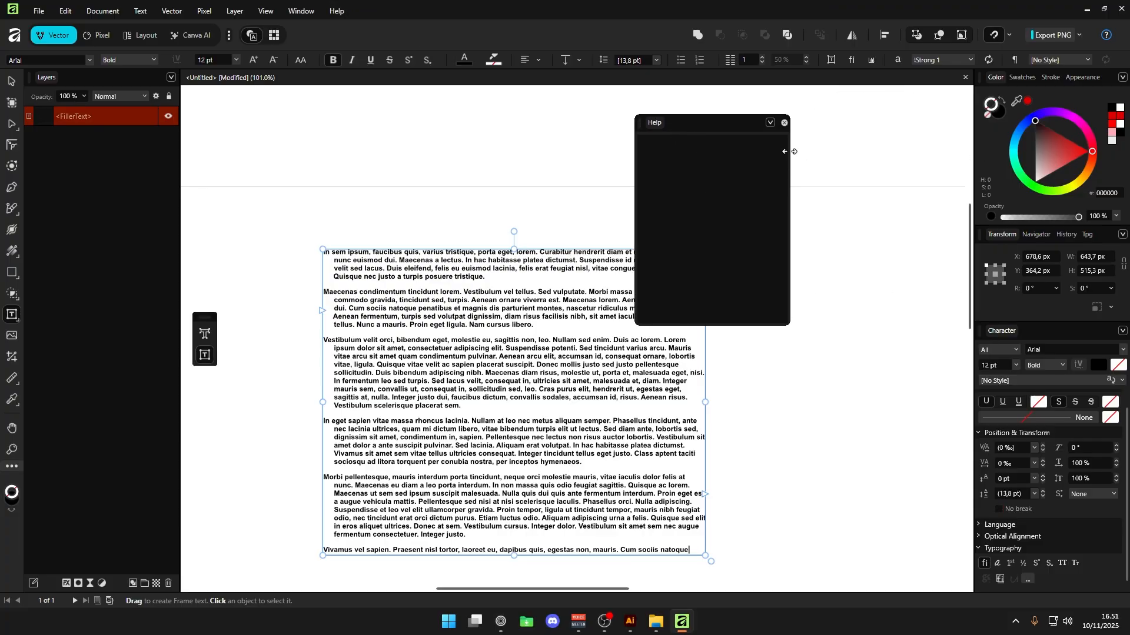
left_click_drag(793, 151, 876, 153)
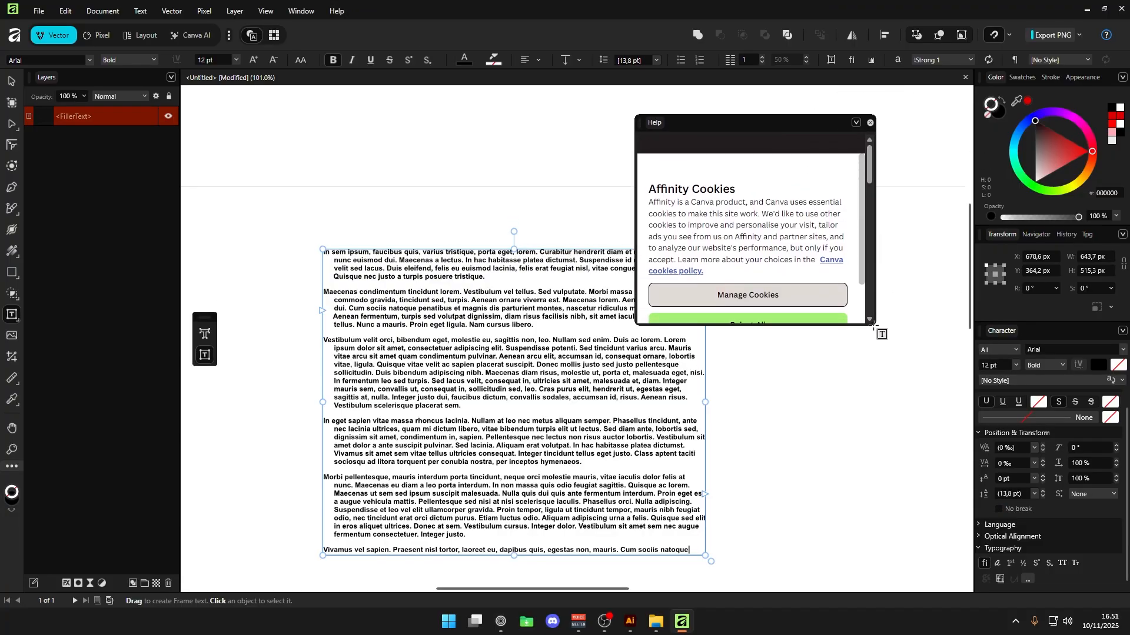
left_click_drag(875, 325, 928, 414)
left_click(809, 370)
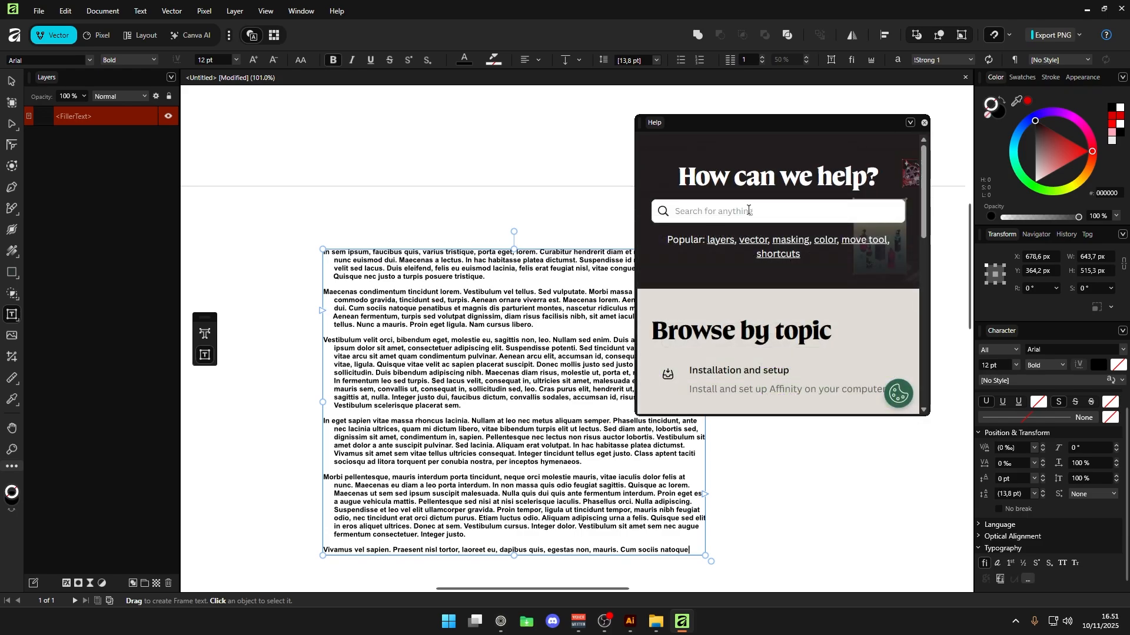
Search the Help for "hyphenation" and read the Hyphenation article through to how to change the hyphenation language.
left_click(749, 211)
type("hyphenation")
key("Return")
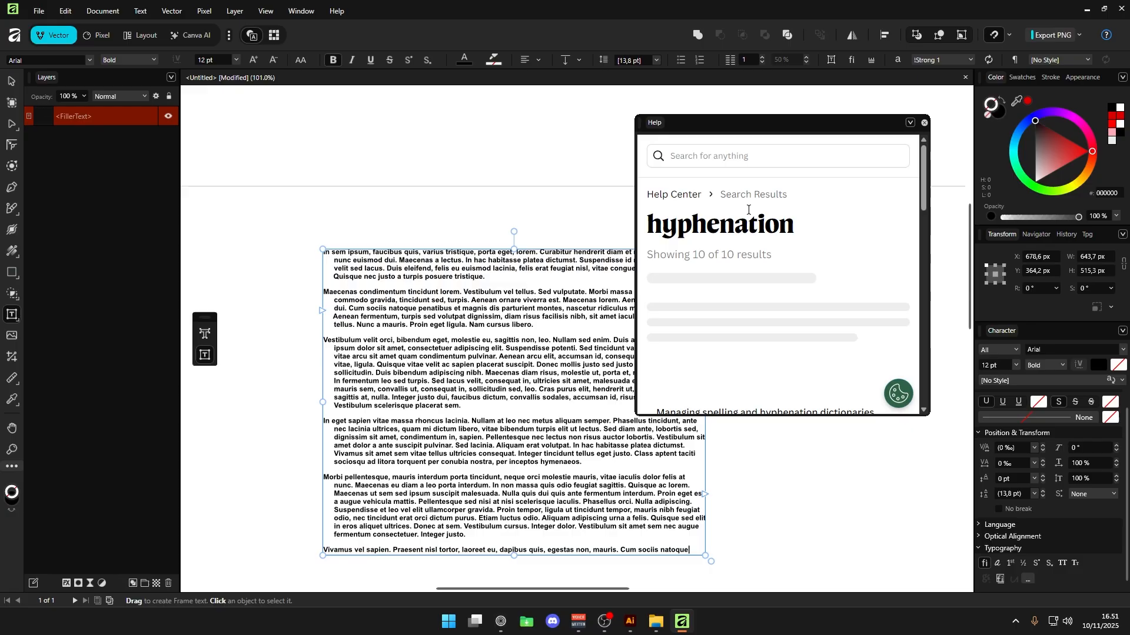
left_click(784, 281)
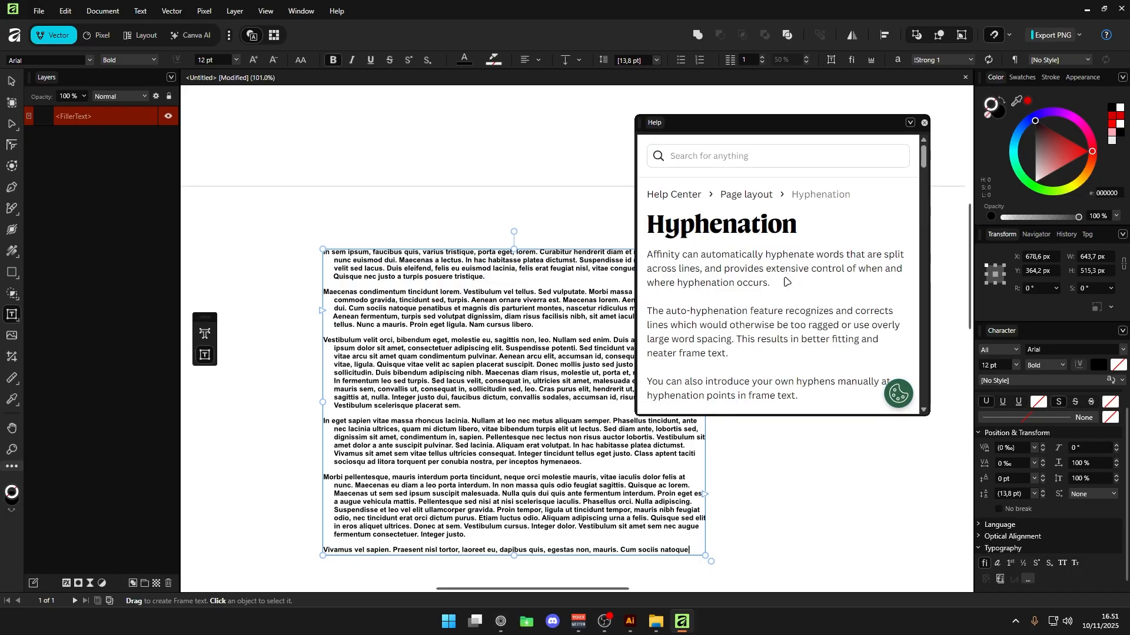
scroll(784, 282, "down", 4)
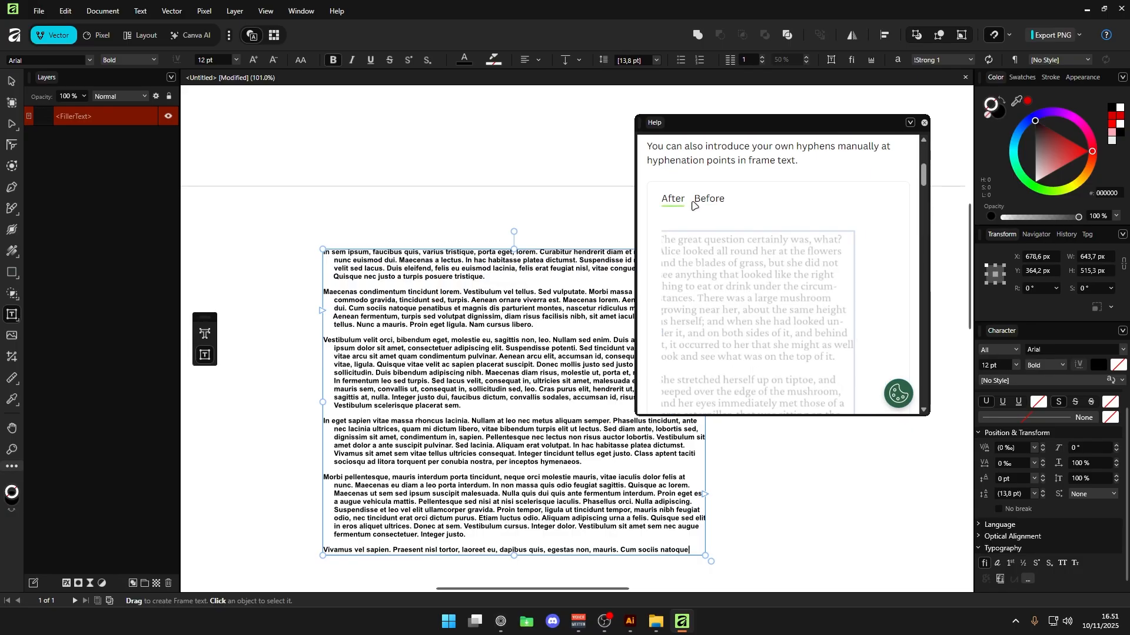
scroll(794, 250, "down", 8)
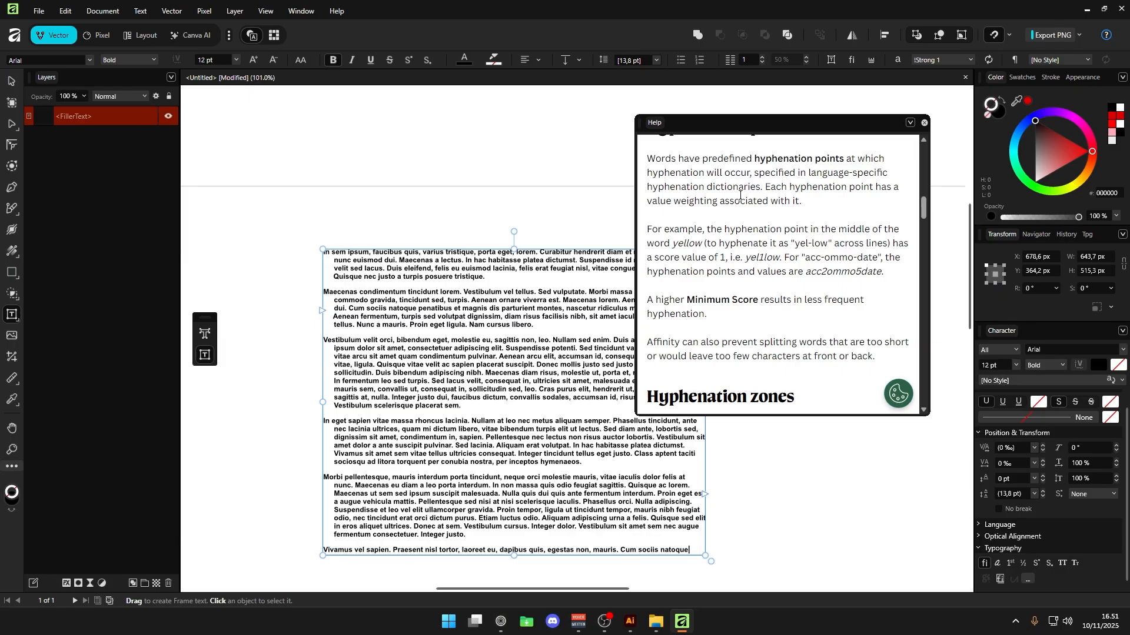
scroll(740, 195, "down", 10)
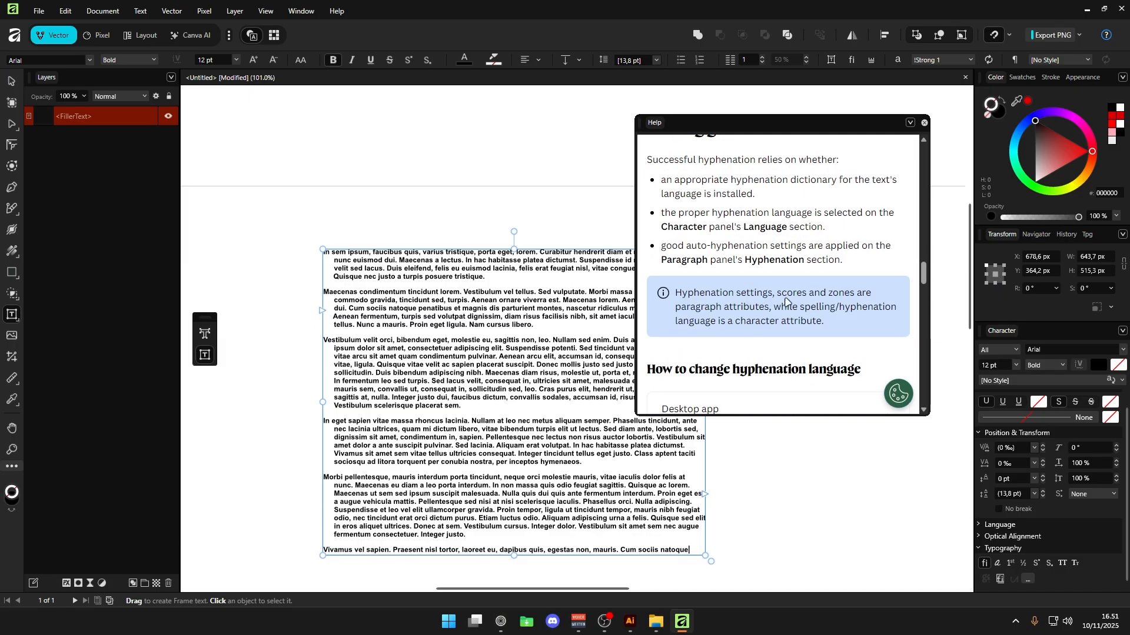
scroll(786, 302, "down", 3)
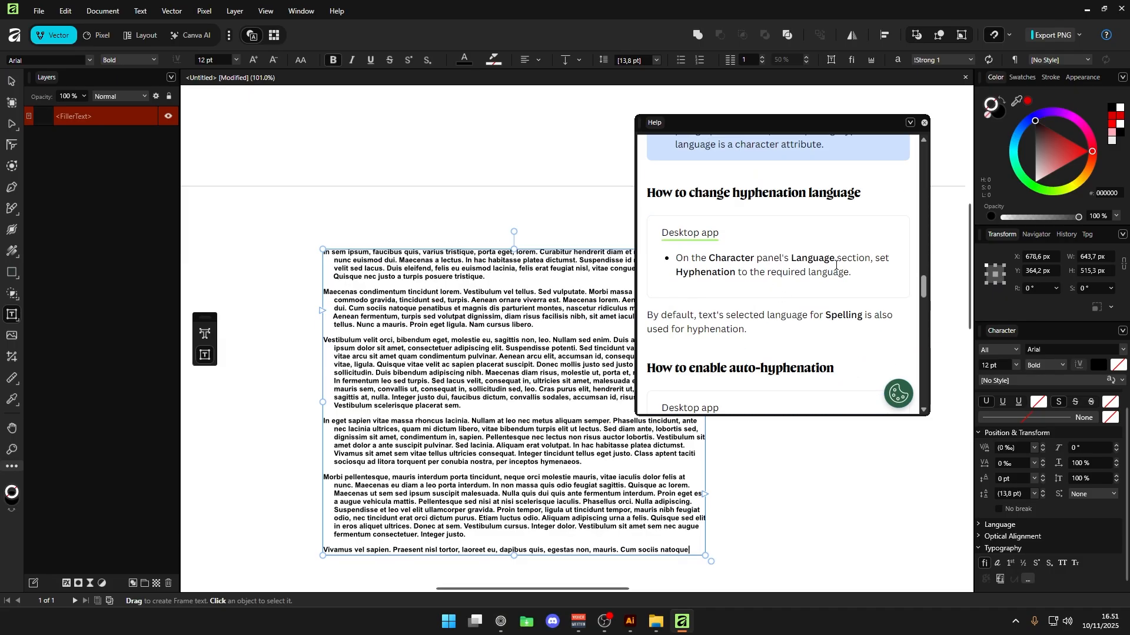
Expand the character Language settings and close the Help window.
left_click(1000, 524)
scroll(1030, 518, "down", 1)
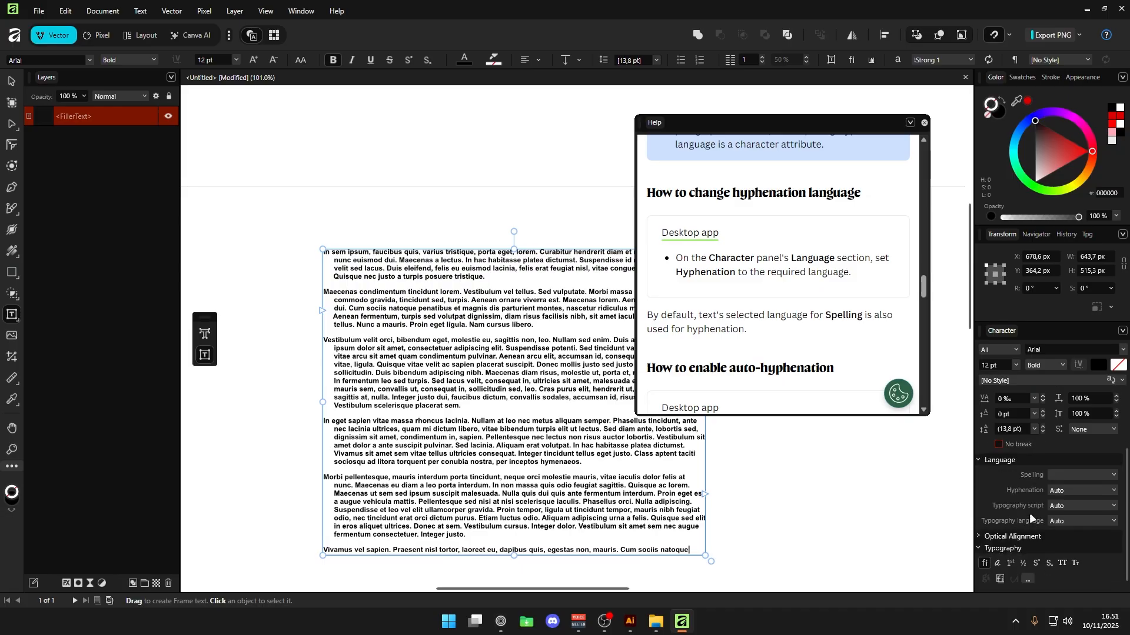
left_click(925, 123)
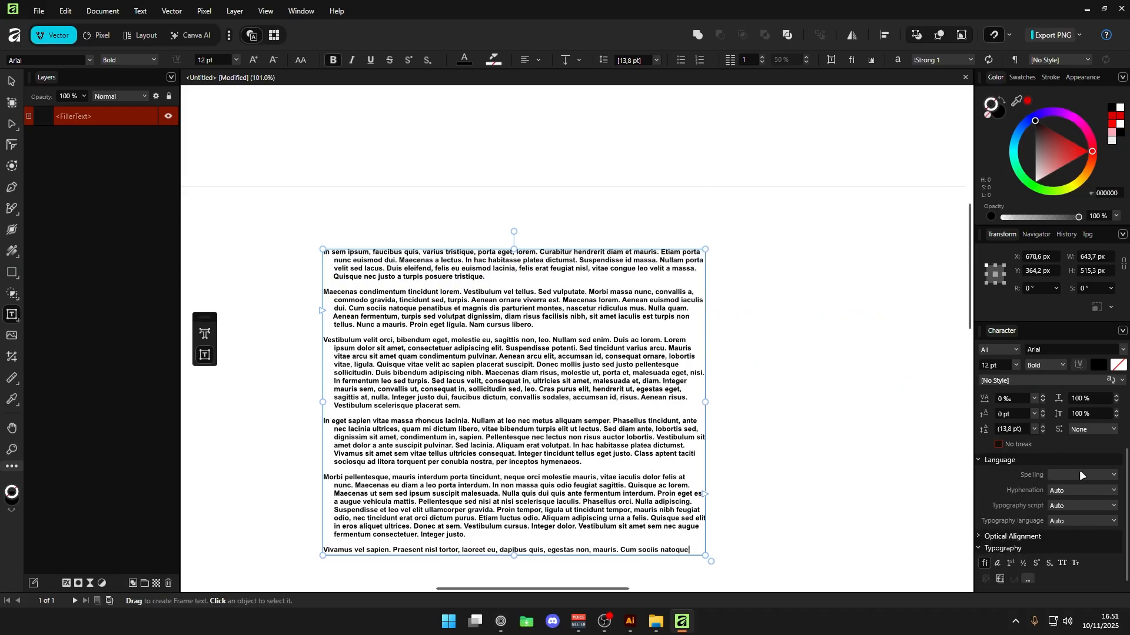
Try English (United Kingdom) and Italian (Italy) as hyphenation languages at the text cursor, and leave text editing.
left_click(1079, 490)
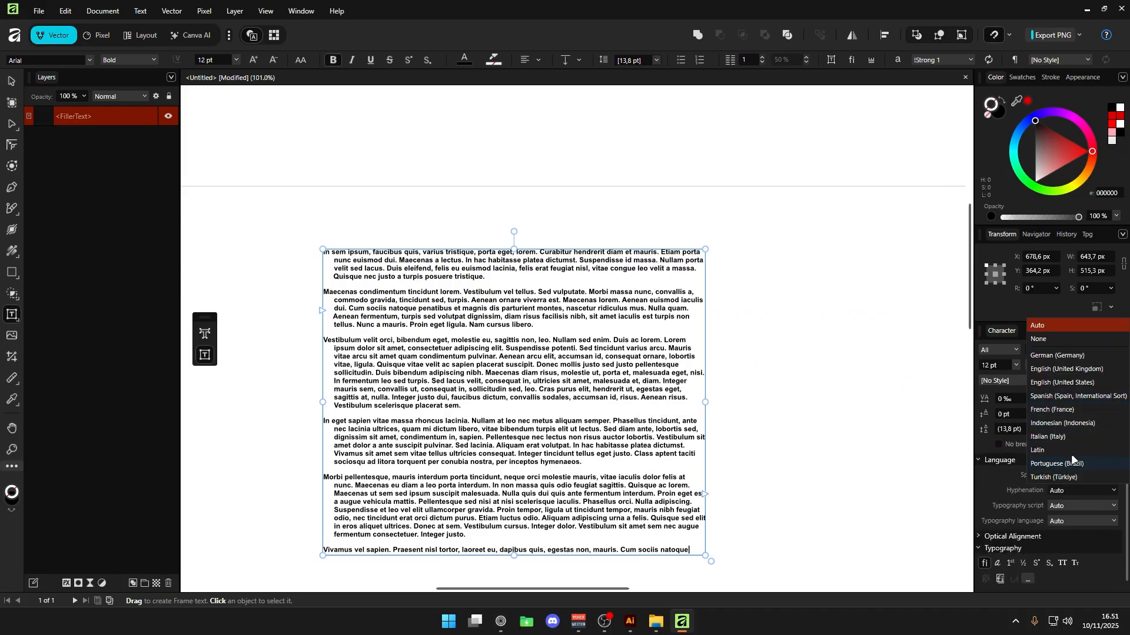
left_click(1070, 368)
left_click(1076, 490)
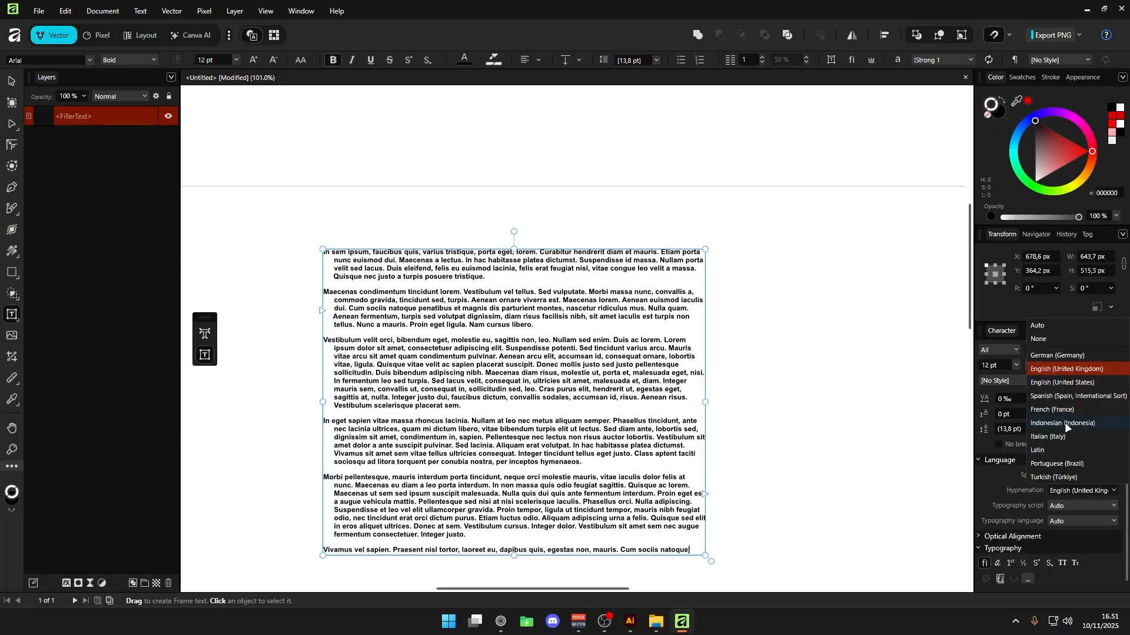
left_click(1063, 437)
key("v")
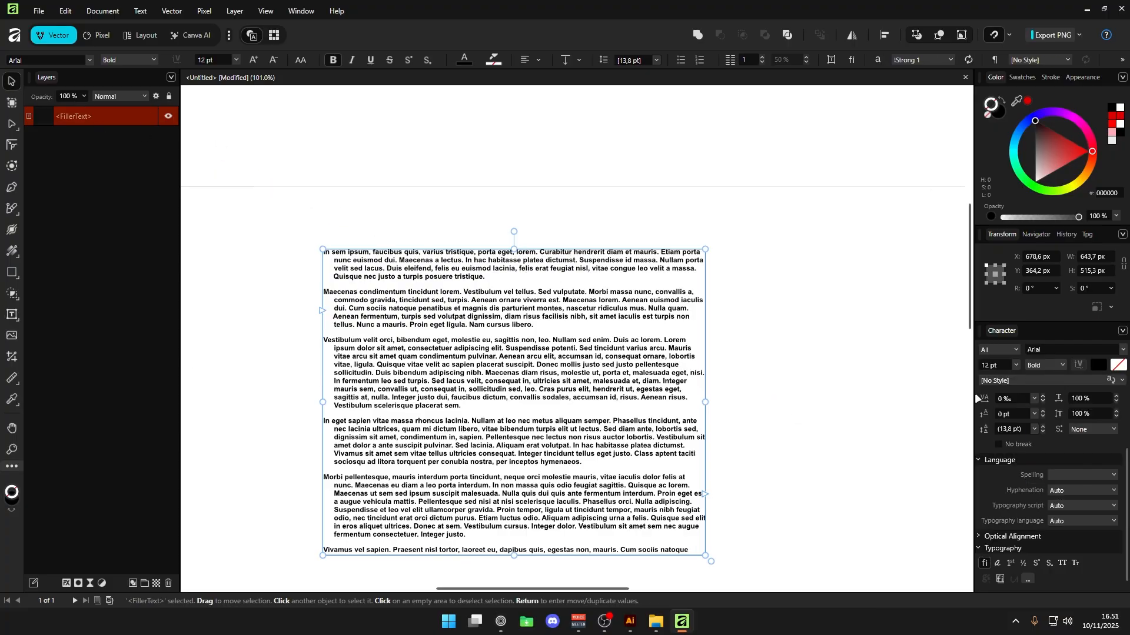
Set the frame's hyphenation language to French (France), and switch the typography script to Arabic and back to Auto.
left_click(1075, 491)
left_click(1071, 414)
left_click(1075, 505)
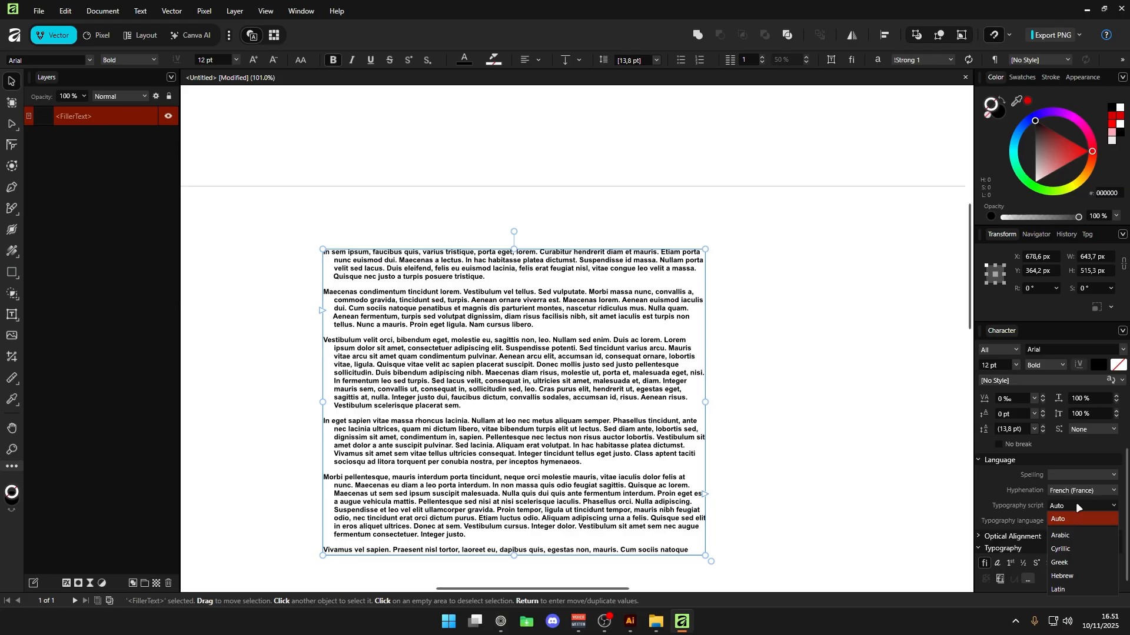
left_click(1069, 533)
left_click(1083, 506)
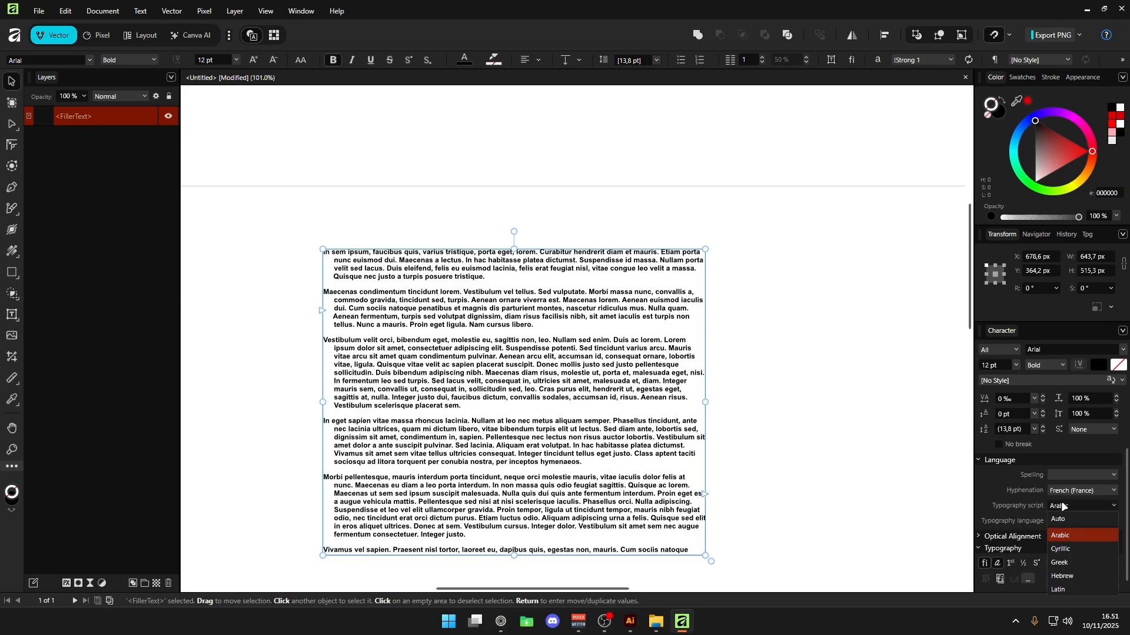
left_click(1070, 526)
Move the text frame slightly to X 666.7 px, Y 358.2 px and delete all of its filler text.
left_click_drag(595, 306, 588, 303)
key("t")
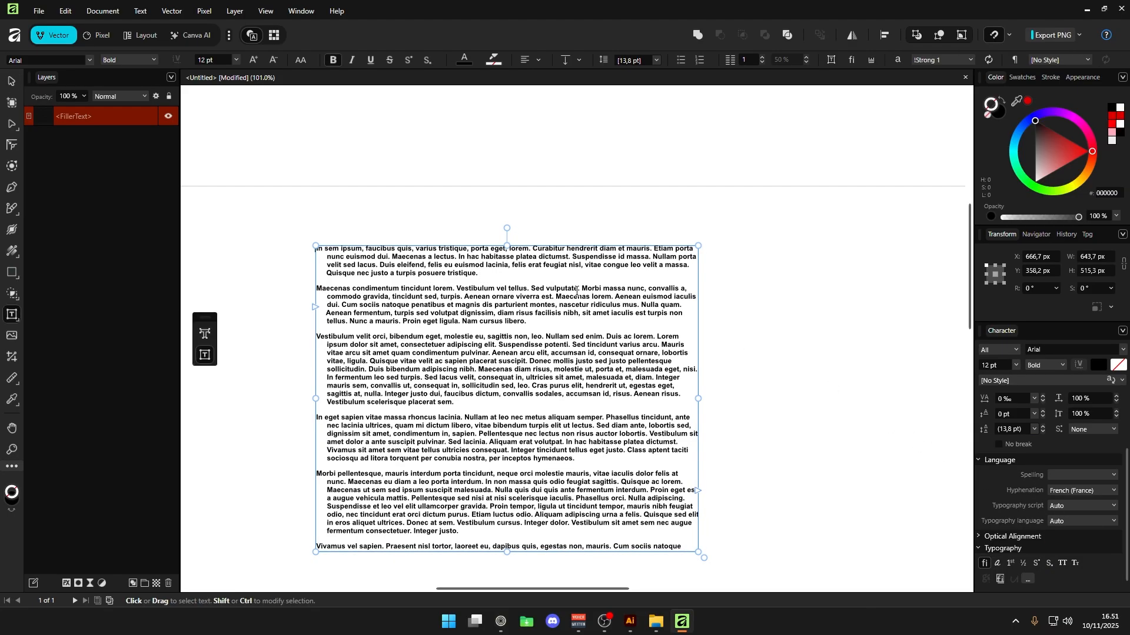
left_click(581, 299)
key("ctrl+a")
key("Delete")
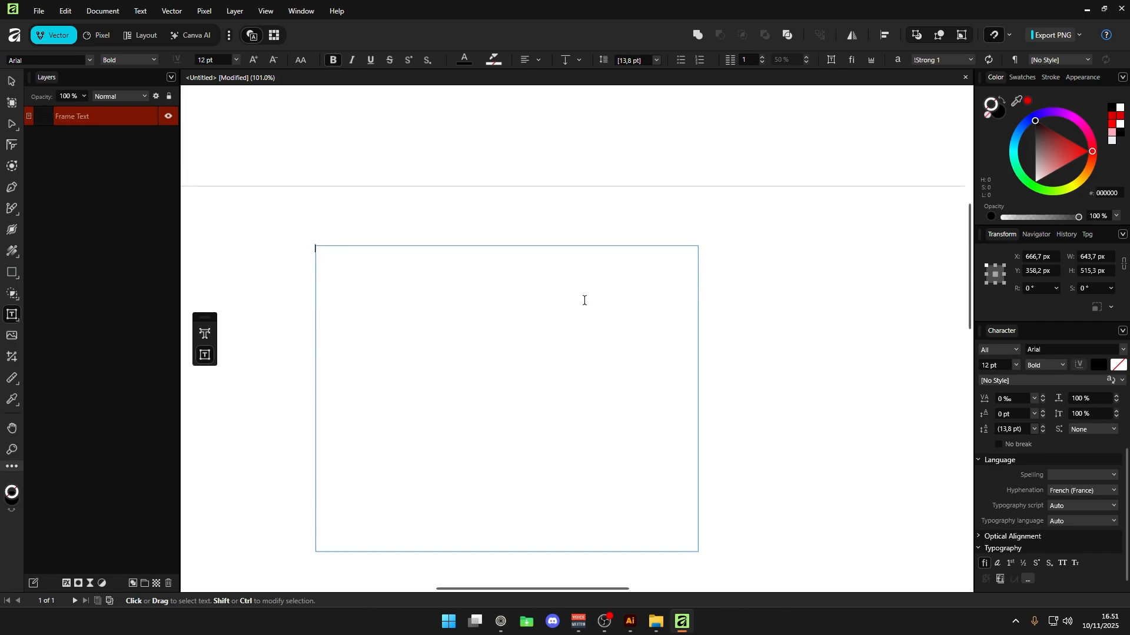
Enter "Dljgnalskgj a sd" in the empty frame, duplicate it repeatedly to fill about ten lines, and leave text editing.
type("d Dljgnalskgj a sd")
key("ctrl+a")
key("ctrl+c")
key("ctrl+v")
key("ctrl+v")
key("ctrl+v")
key("ctrl+v")
key("ctrl+v")
key("ctrl+v")
key("ctrl+v")
key("ctrl+v")
key("ctrl+v")
key("ctrl+v")
key("ctrl+v")
key("ctrl+v")
key("ctrl+v")
key("ctrl+v")
key("ctrl+v")
key("ctrl+v")
key("ctrl+v")
key("ctrl+v")
key("ctrl+v")
key("ctrl+v")
key("ctrl+v")
key("ctrl+v")
key("ctrl+v")
key("ctrl+v")
key("ctrl+v")
key("ctrl+v")
key("ctrl+v")
key("ctrl+v")
key("ctrl+v")
key("ctrl+v")
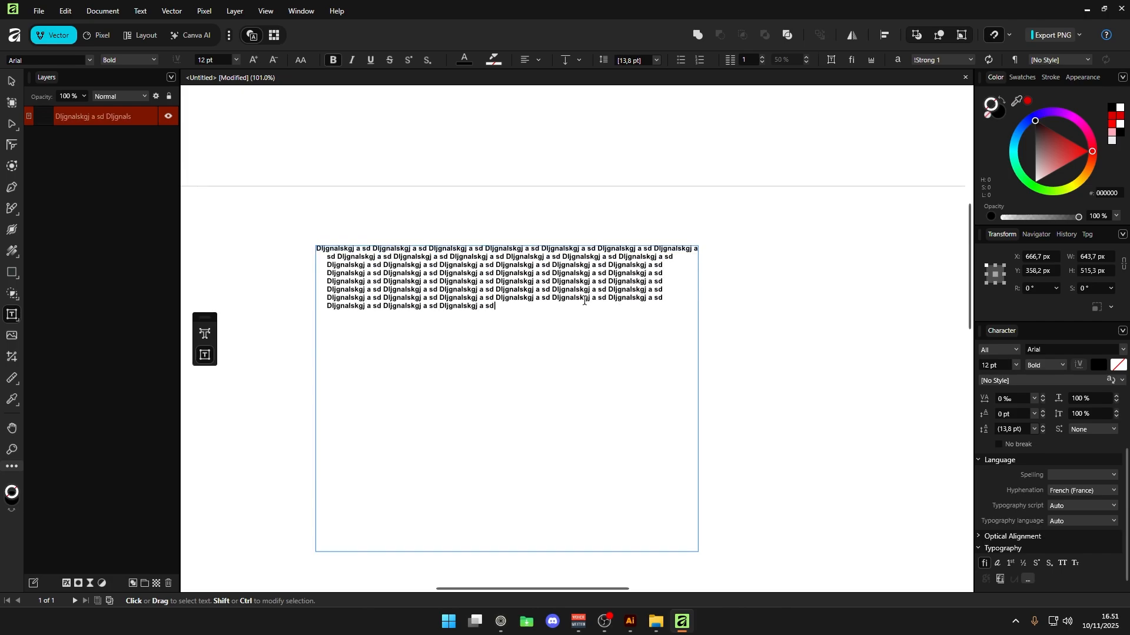
key("Escape")
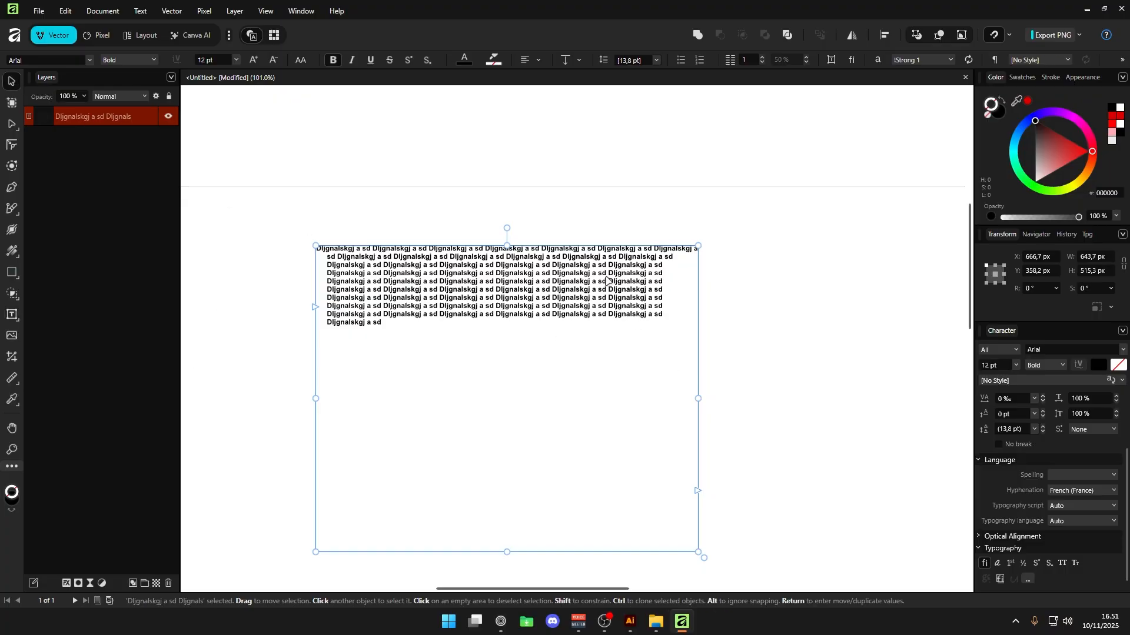
Switch the frame's hyphenation language to None and back to Auto.
left_click(1083, 492)
left_click(1067, 339)
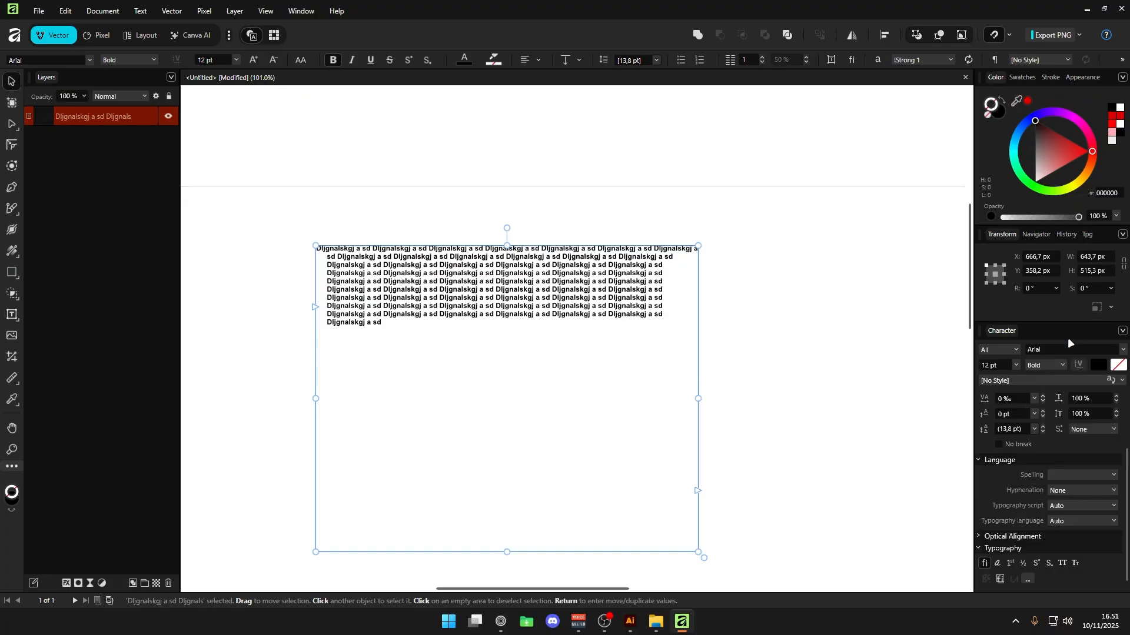
left_click(1065, 490)
left_click(1050, 328)
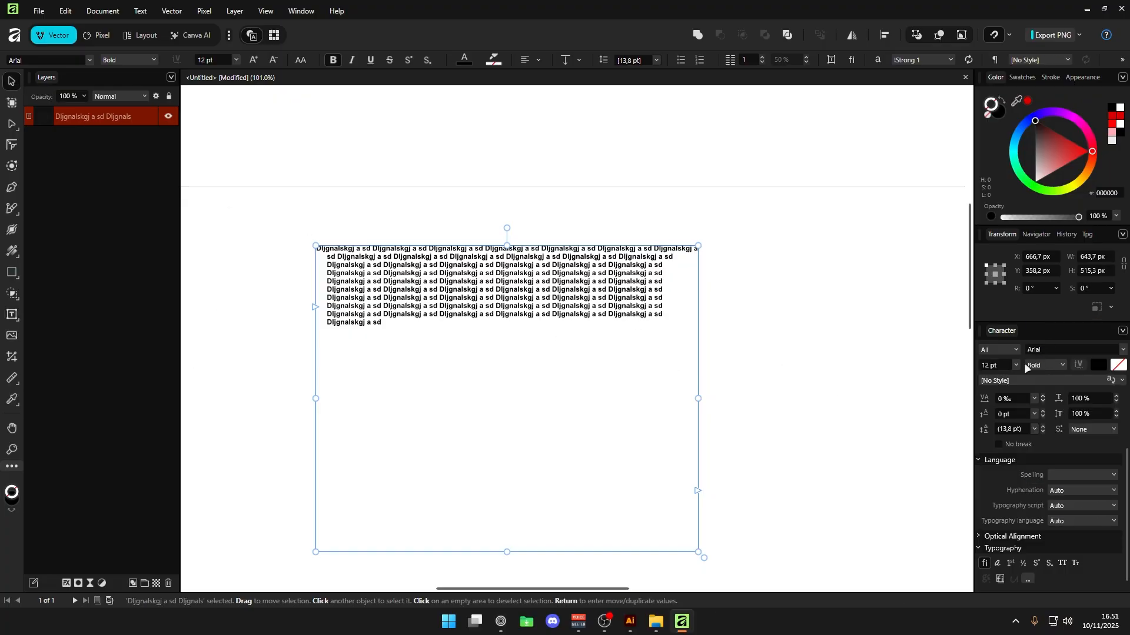
Set the text's spelling language to English (United Kingdom) and narrow the frame to about 464.5 px wide.
left_click(1069, 476)
left_click_drag(697, 397, 592, 389)
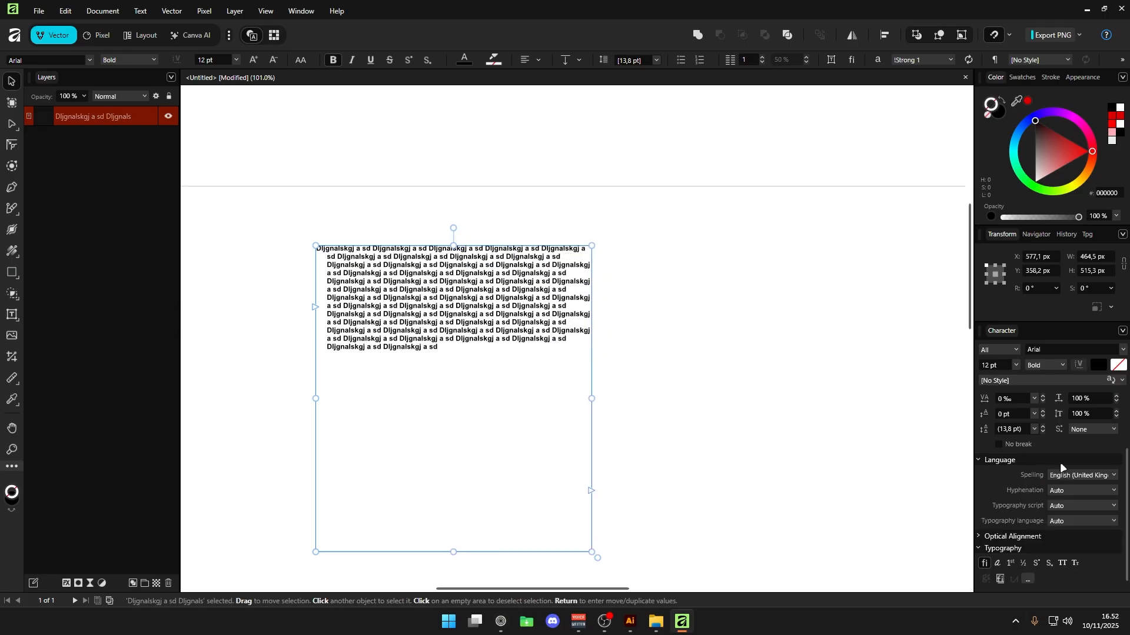
left_click(1070, 523)
left_click(1070, 523)
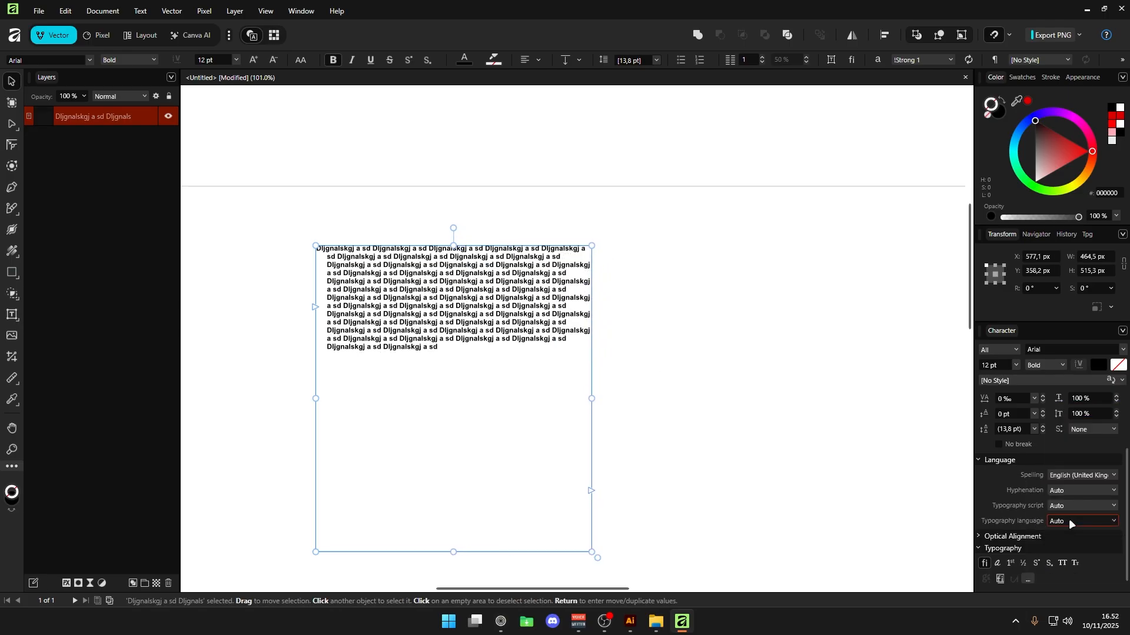
Replace all the frame's text with "Test text for hyphenation" and copy the phrase.
double_click(454, 330)
key("ctrl+a")
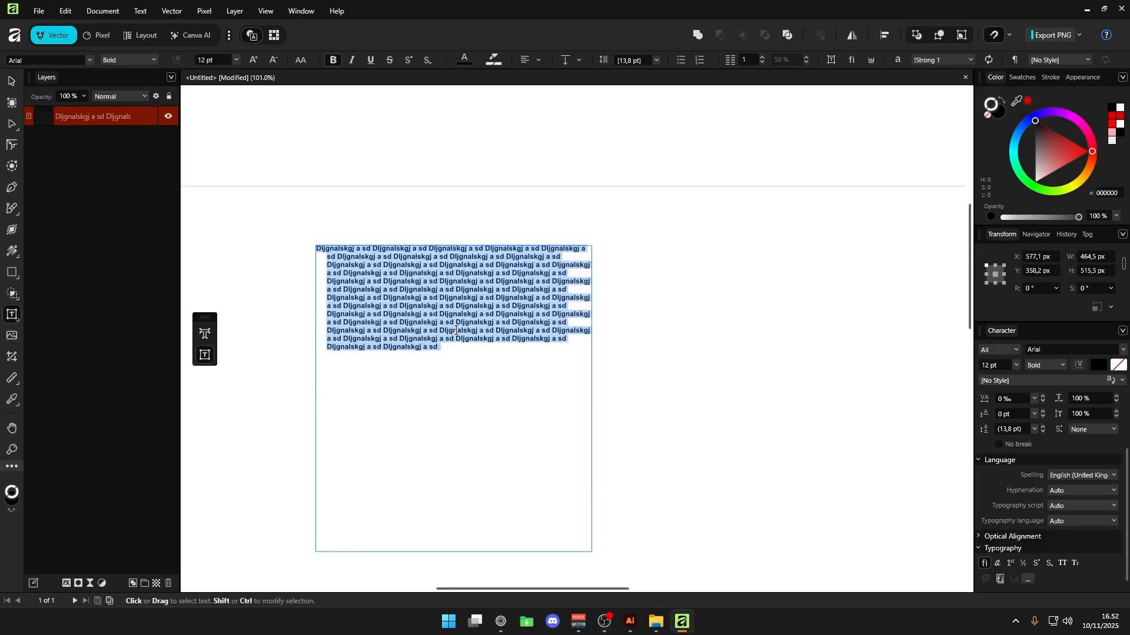
type("Test text for hyphenation")
key("ctrl+a")
key("ctrl+c")
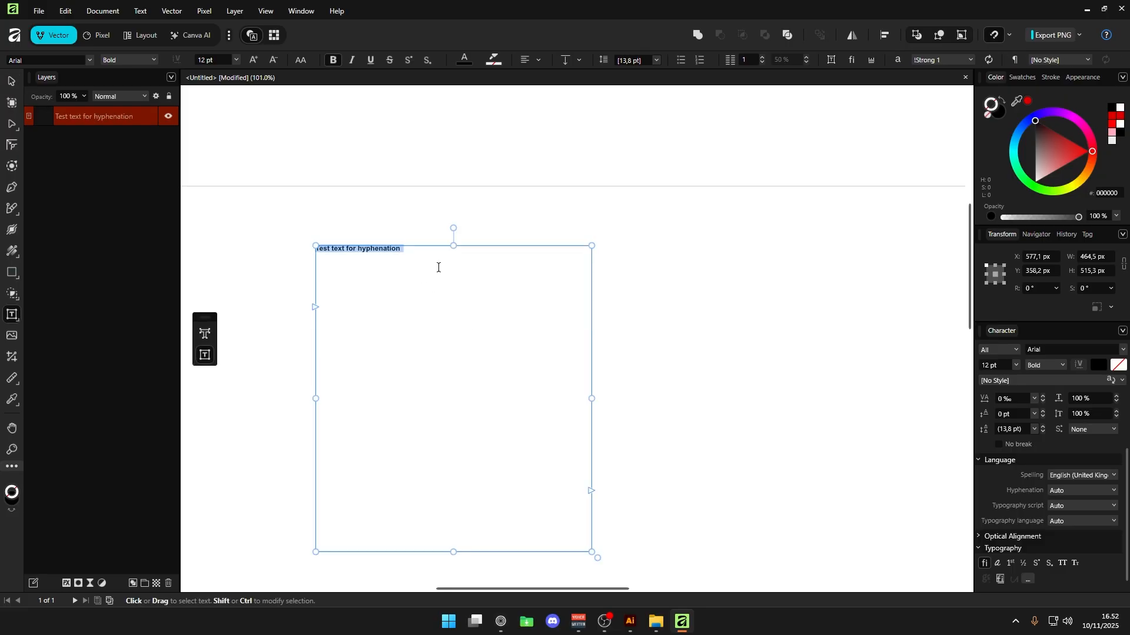
Paste the copied phrase repeatedly until the text spans six lines, and leave text editing.
key("ctrl+v")
key("ctrl+v")
key("ctrl+v")
key("ctrl+v")
key("ctrl+v")
key("ctrl+v")
key("ctrl+v")
key("ctrl+v")
key("ctrl+v")
key("ctrl+v")
key("ctrl+v")
key("ctrl+v")
key("ctrl+v")
key("ctrl+v")
key("ctrl+v")
key("ctrl+v")
key("ctrl+v")
key("ctrl+v")
key("Escape")
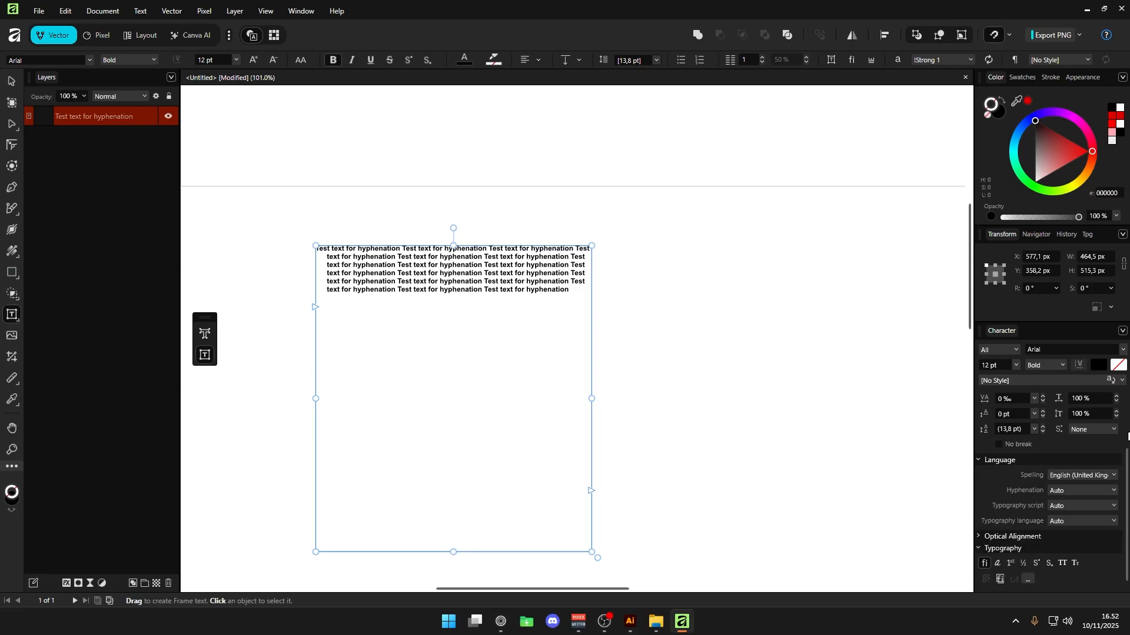
Switch the frame's hyphenation language to None and on to English (United Kingdom), and widen the frame to about 560.5 px.
left_click(1069, 491)
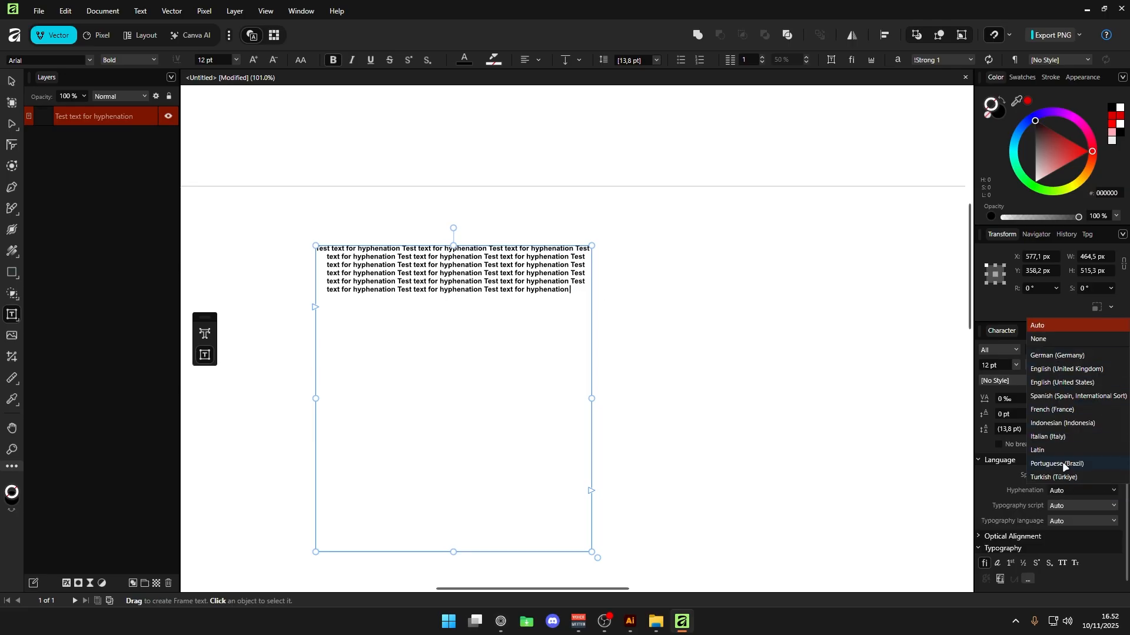
left_click(1049, 342)
left_click(1062, 493)
left_click(1074, 371)
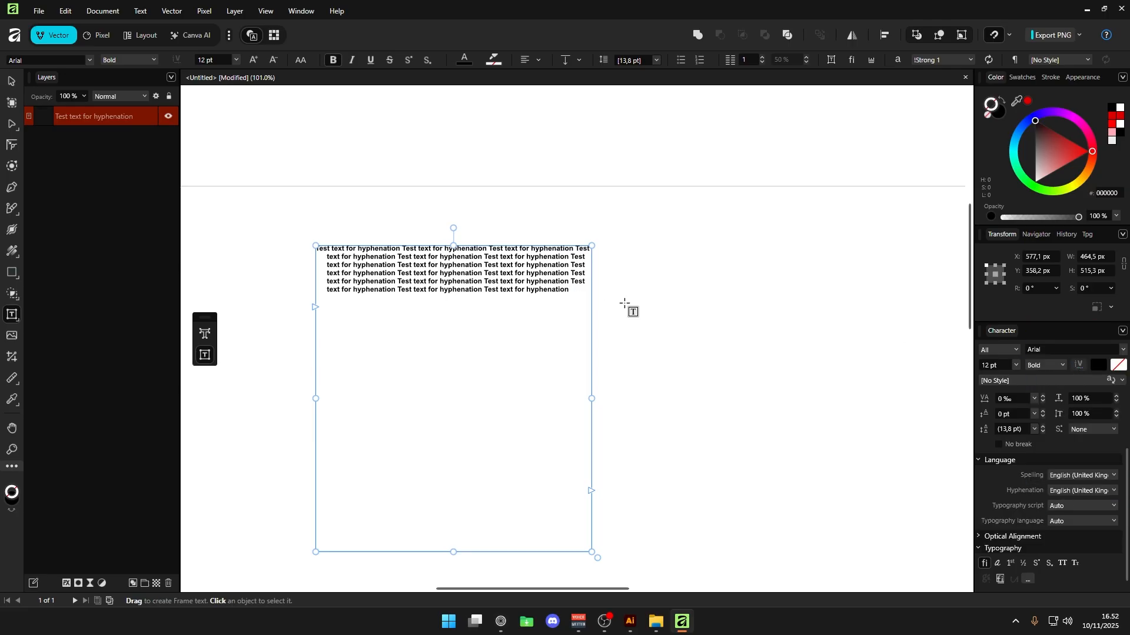
left_click(17, 83)
left_click_drag(593, 395, 648, 393)
Apply English (United Kingdom) hyphenation to all of the frame's text and widen the frame to about 655.6 px.
key("t")
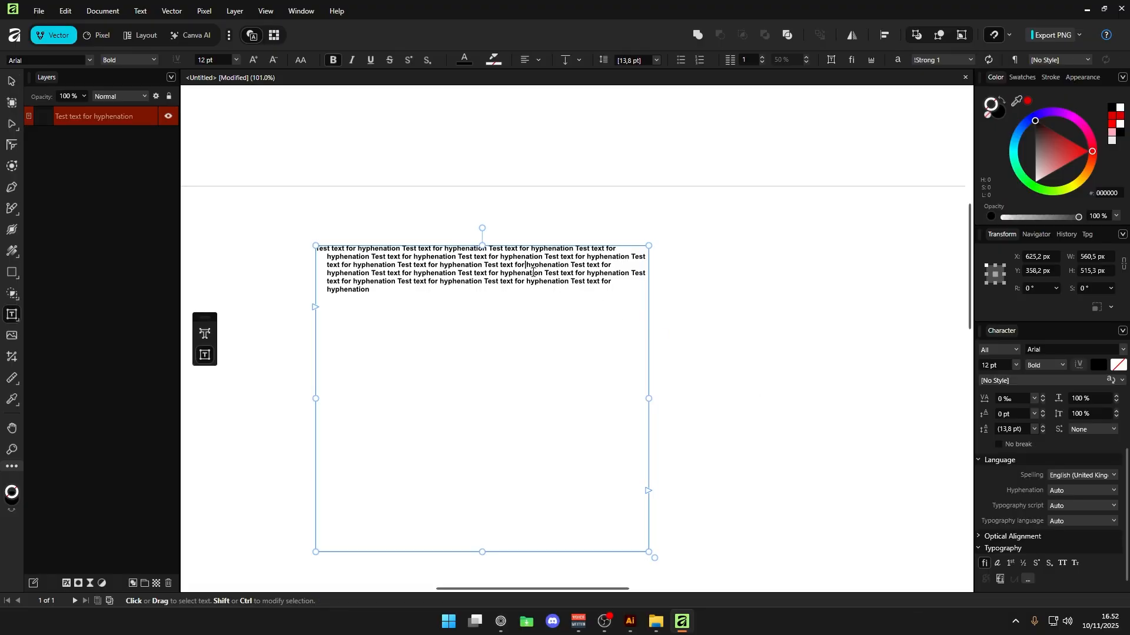
key("ctrl+a")
left_click(1061, 490)
left_click(1069, 374)
left_click_drag(648, 399, 705, 399)
Check the typography language options and narrow the text frame to about 539.7 px wide.
left_click(1077, 521)
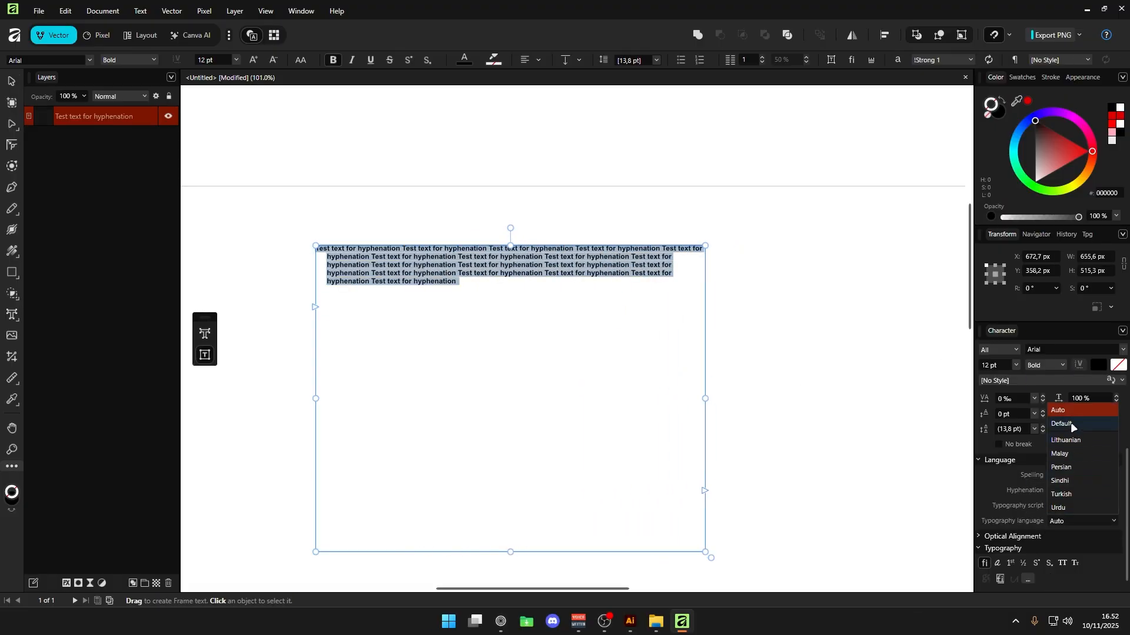
left_click(1006, 486)
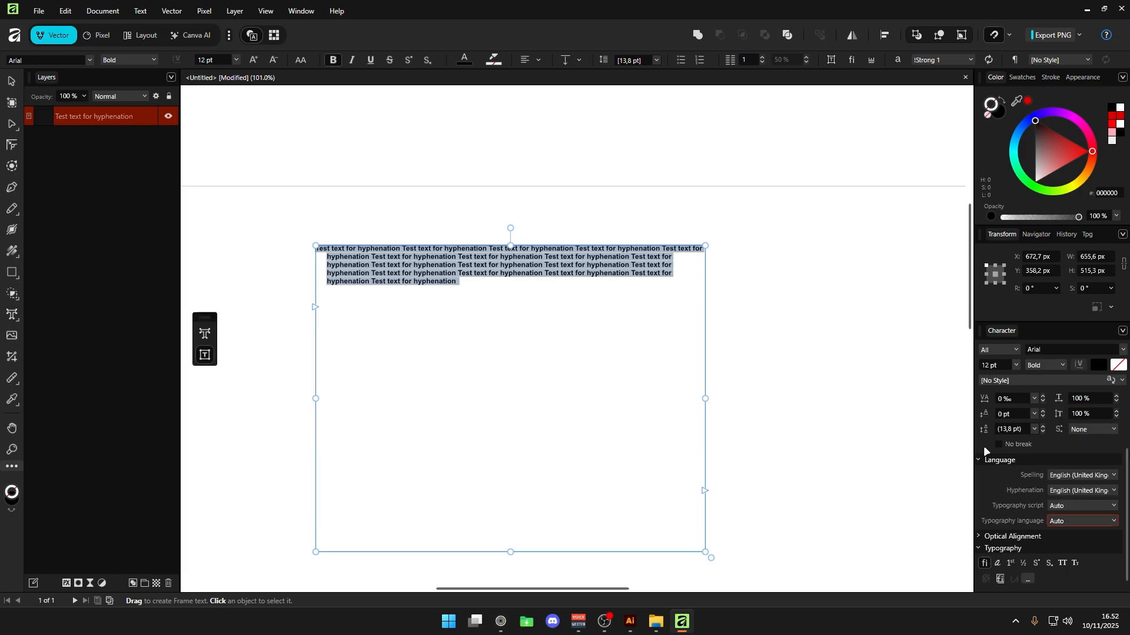
left_click(11, 80)
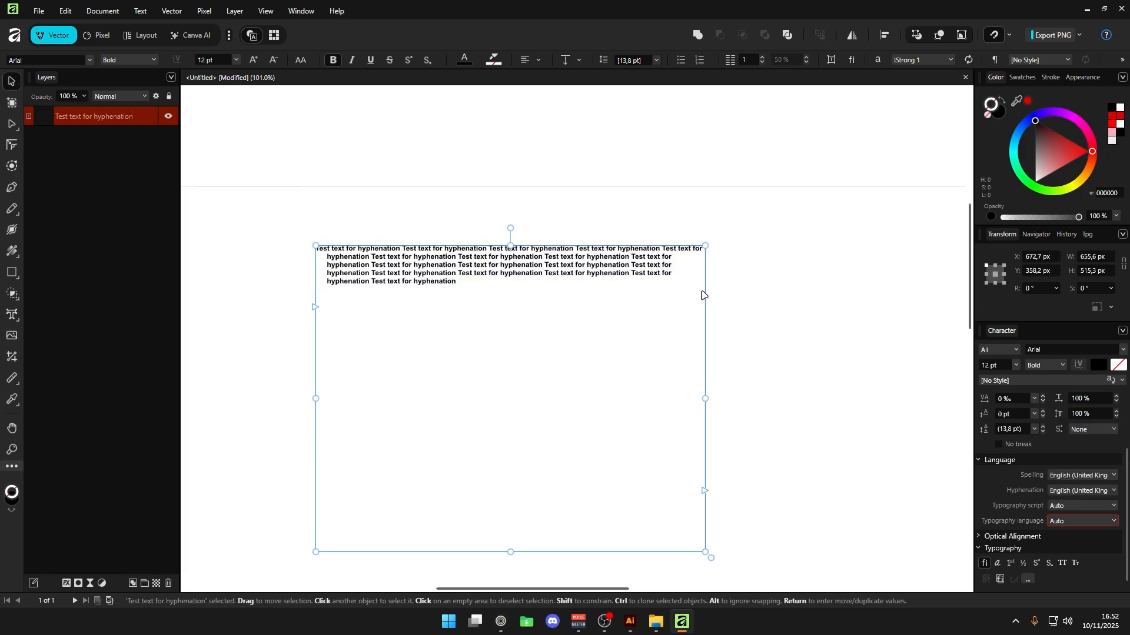
left_click_drag(705, 397, 636, 389)
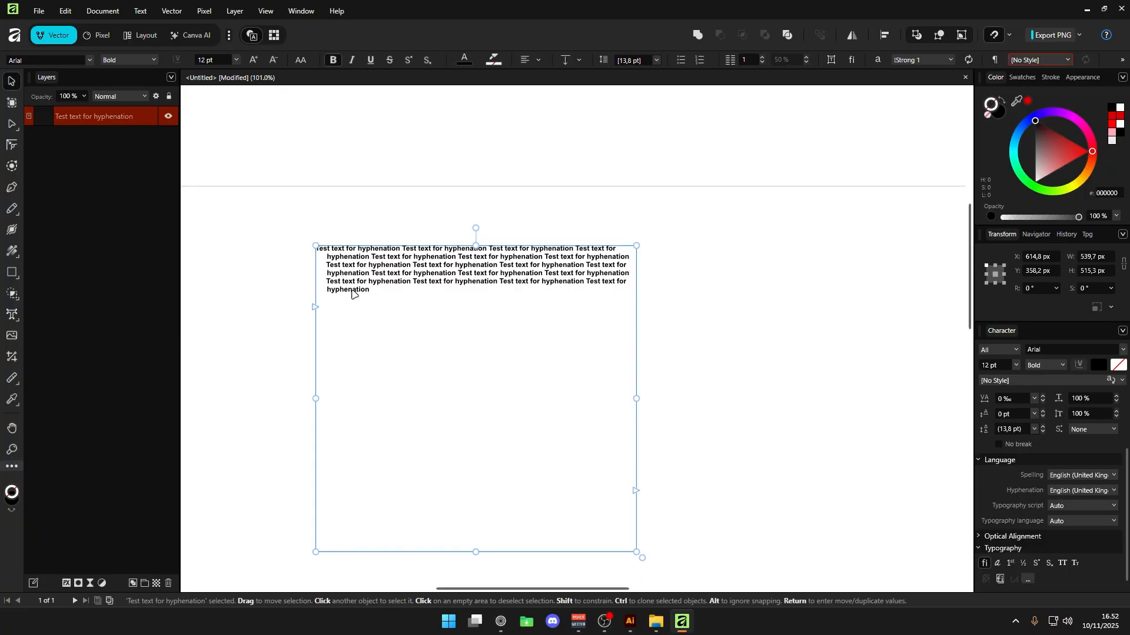
Move the text frame to about X 645.7 px, Y 482 px on the page and deselect it.
scroll(396, 345, "down", 1)
scroll(412, 329, "down", 3, "ctrl")
left_click_drag(511, 271, 522, 317)
left_click(516, 351)
scroll(513, 351, "down", 1)
scroll(505, 348, "down", 1, "ctrl")
scroll(512, 352, "up", 1, "ctrl")
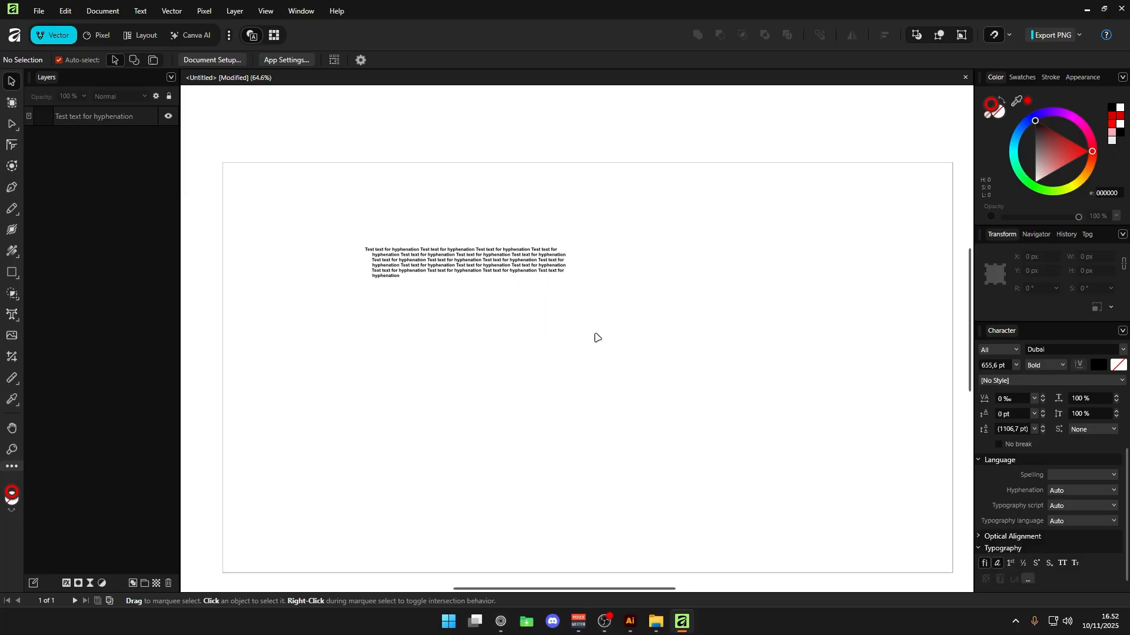
scroll(533, 309, "up", 1, "ctrl")
scroll(600, 273, "down", 1)
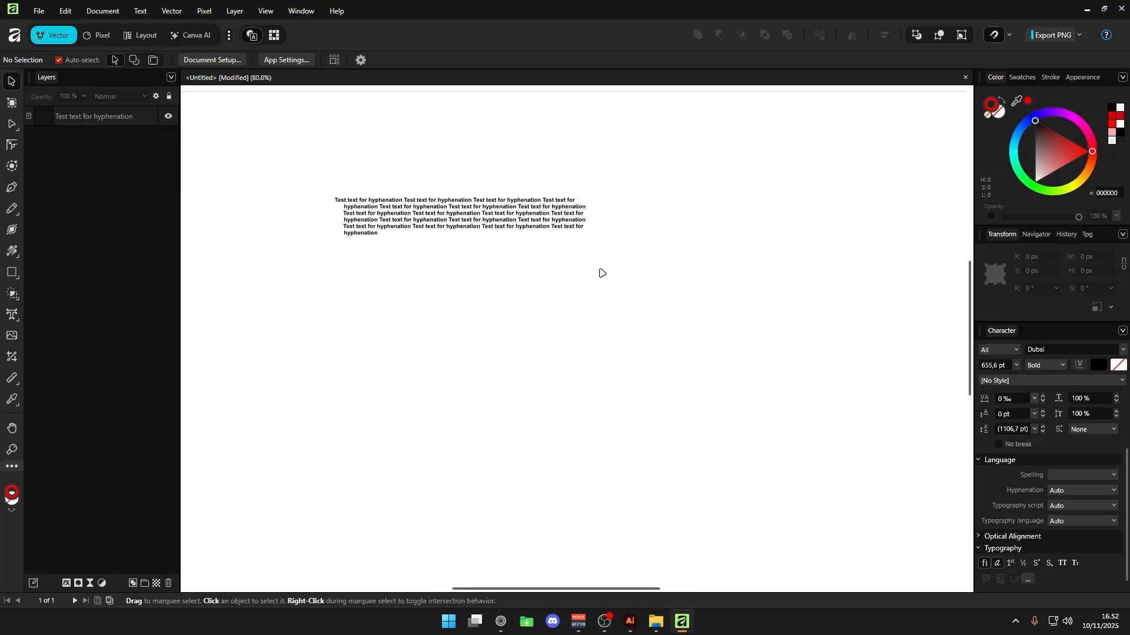
Delete the hyphenation text frame from the page.
left_click(515, 216)
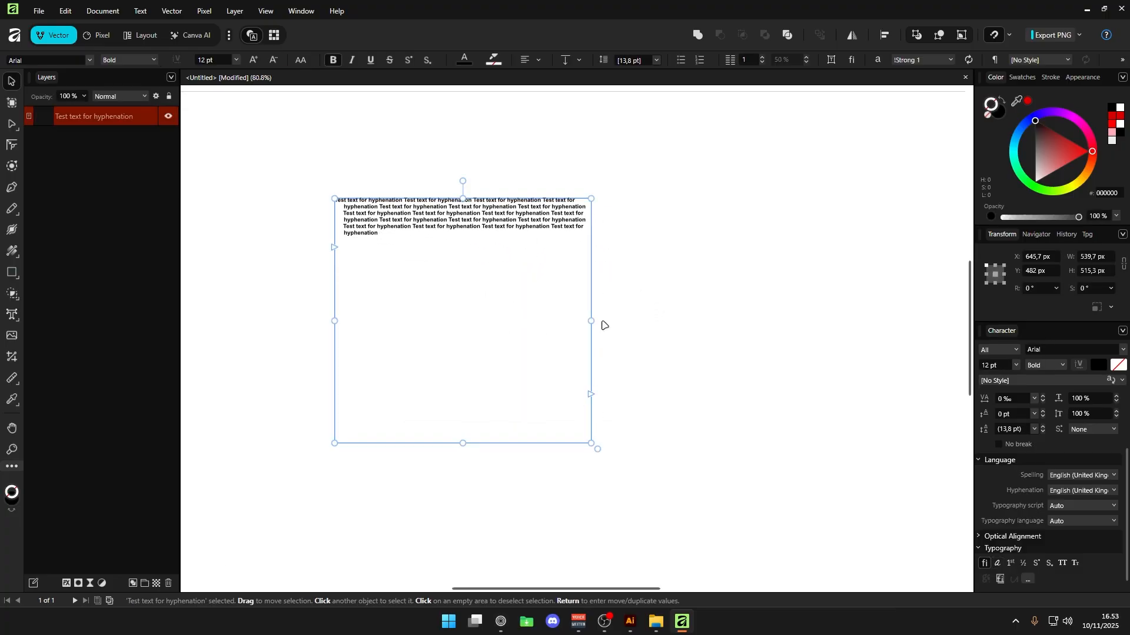
left_click_drag(603, 187, 518, 230)
key("Delete")
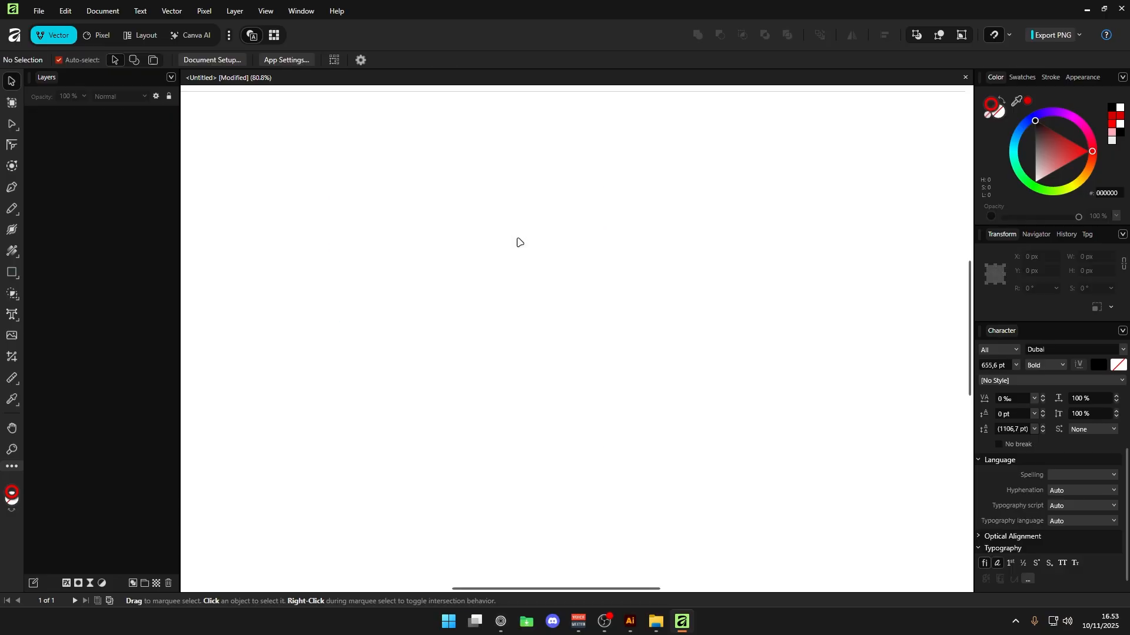
left_click_drag(438, 247, 472, 250)
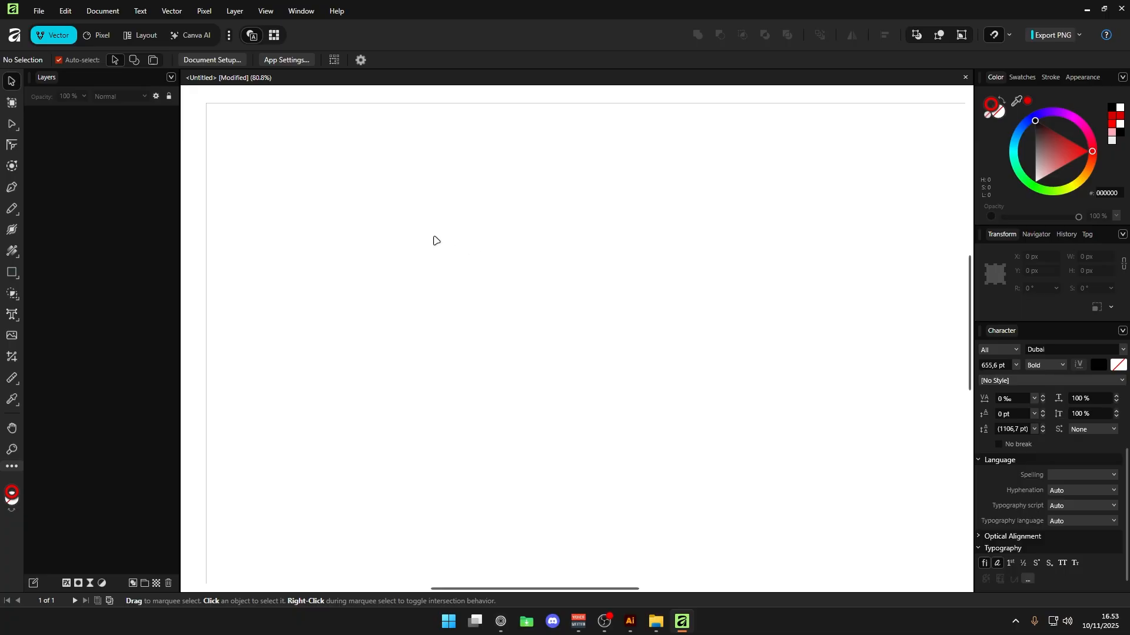
scroll(468, 240, "down", 2)
left_click_drag(480, 242, 452, 236)
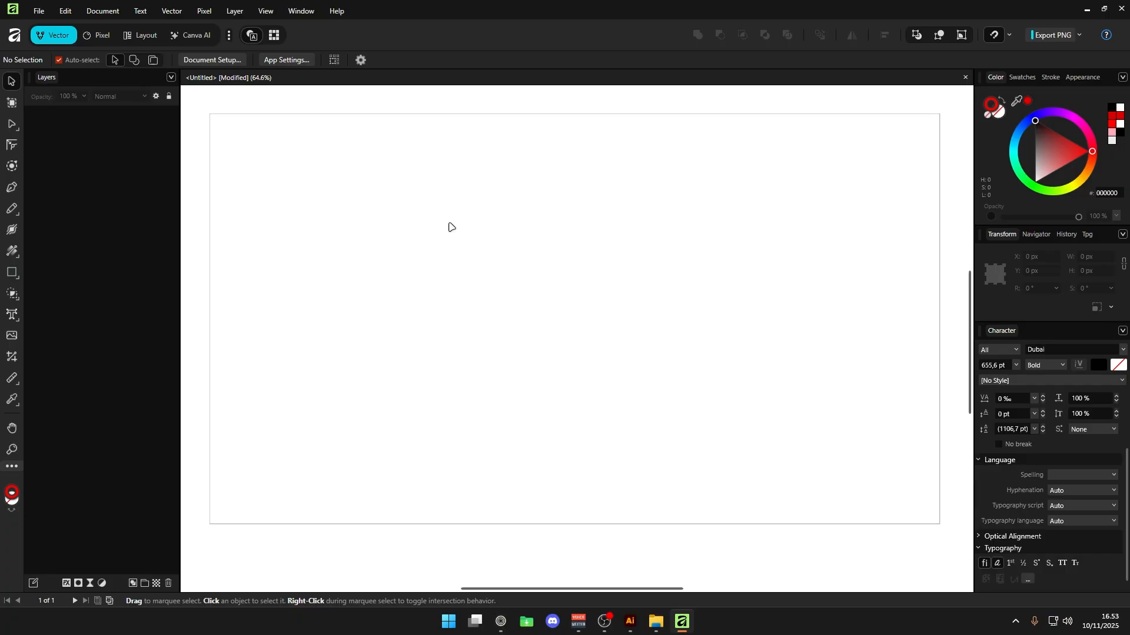